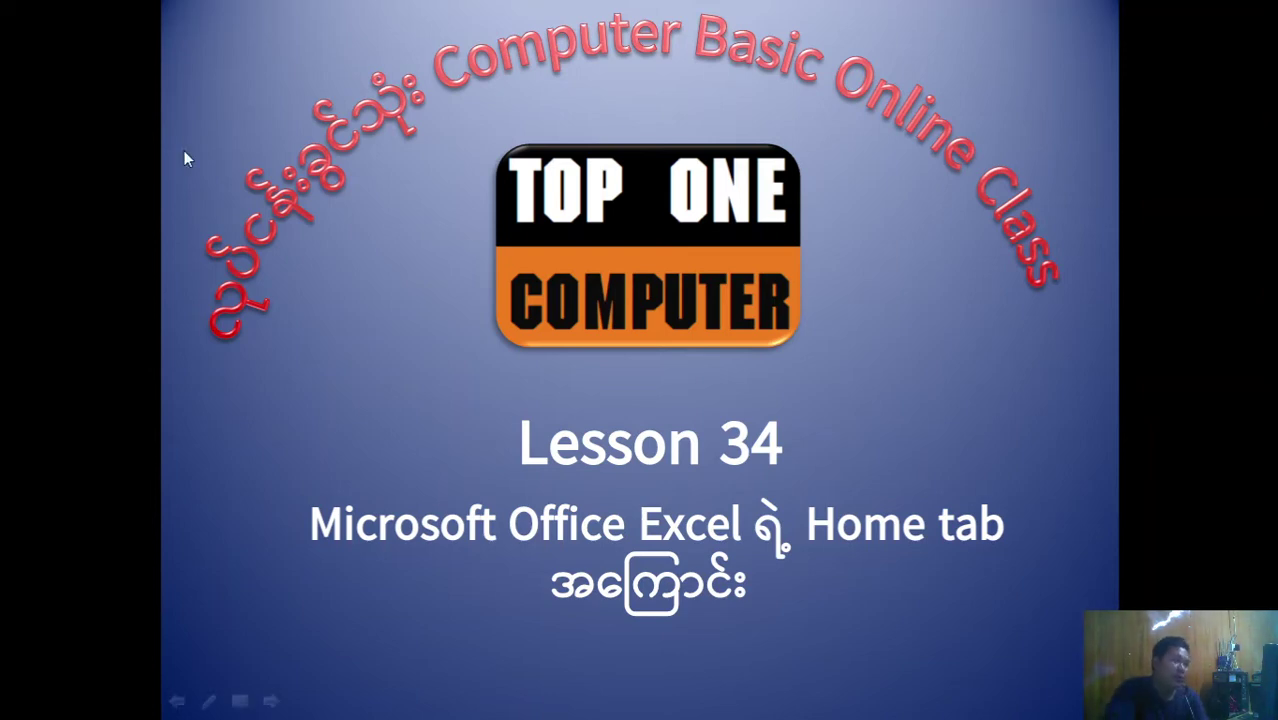
# - End the Lesson 34 slideshow from the slide's right-click menu
pyautogui.rightClick(455, 126)
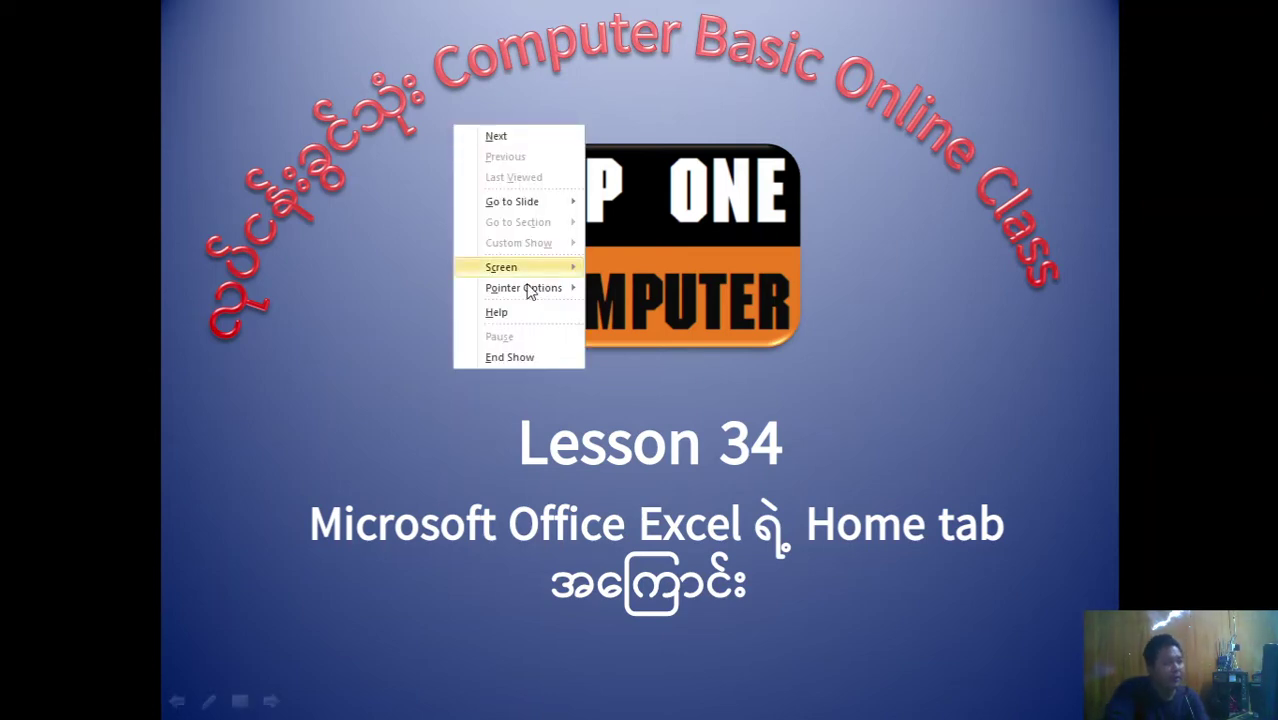
pyautogui.click(531, 359)
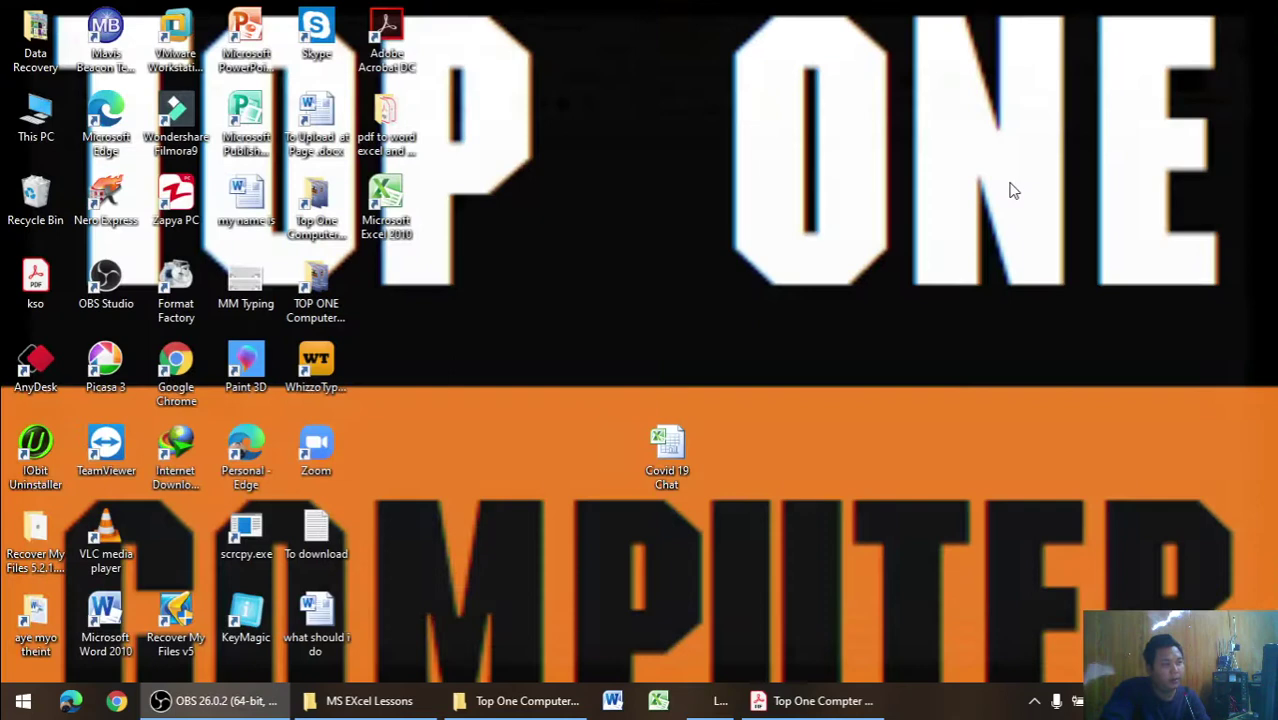
# - Minimize PowerPoint, then launch and close a blank Excel workbook
pyautogui.click(1200, 8)
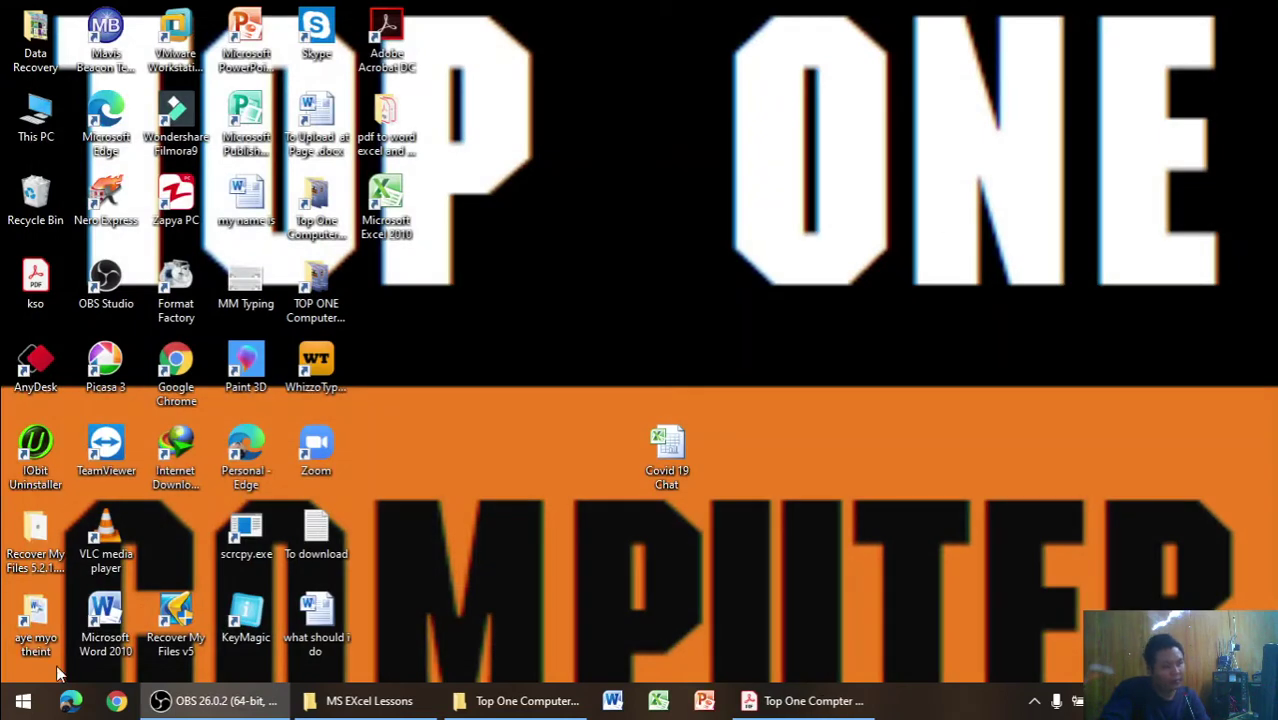
pyautogui.doubleClick(386, 205)
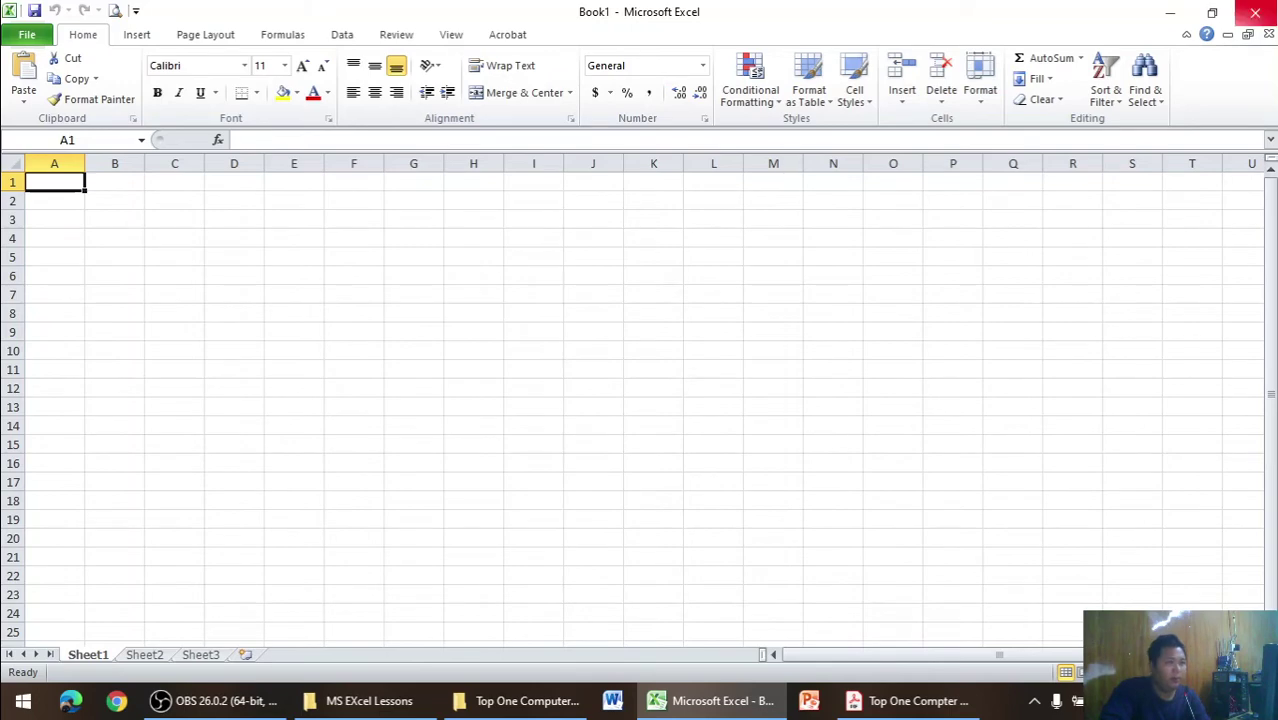
pyautogui.click(1256, 12)
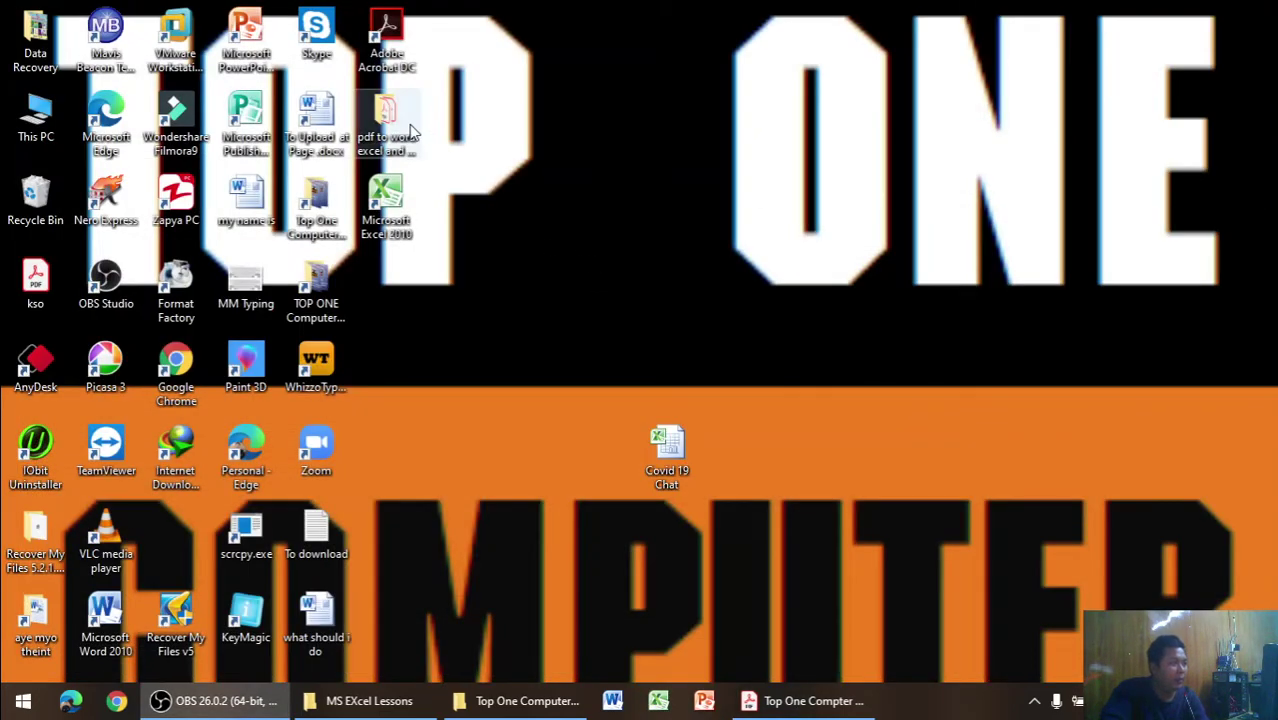
# - Open the online class folder maximized, go into MS Excel Lesson, and open Excel Lesson 1
pyautogui.doubleClick(330, 210)
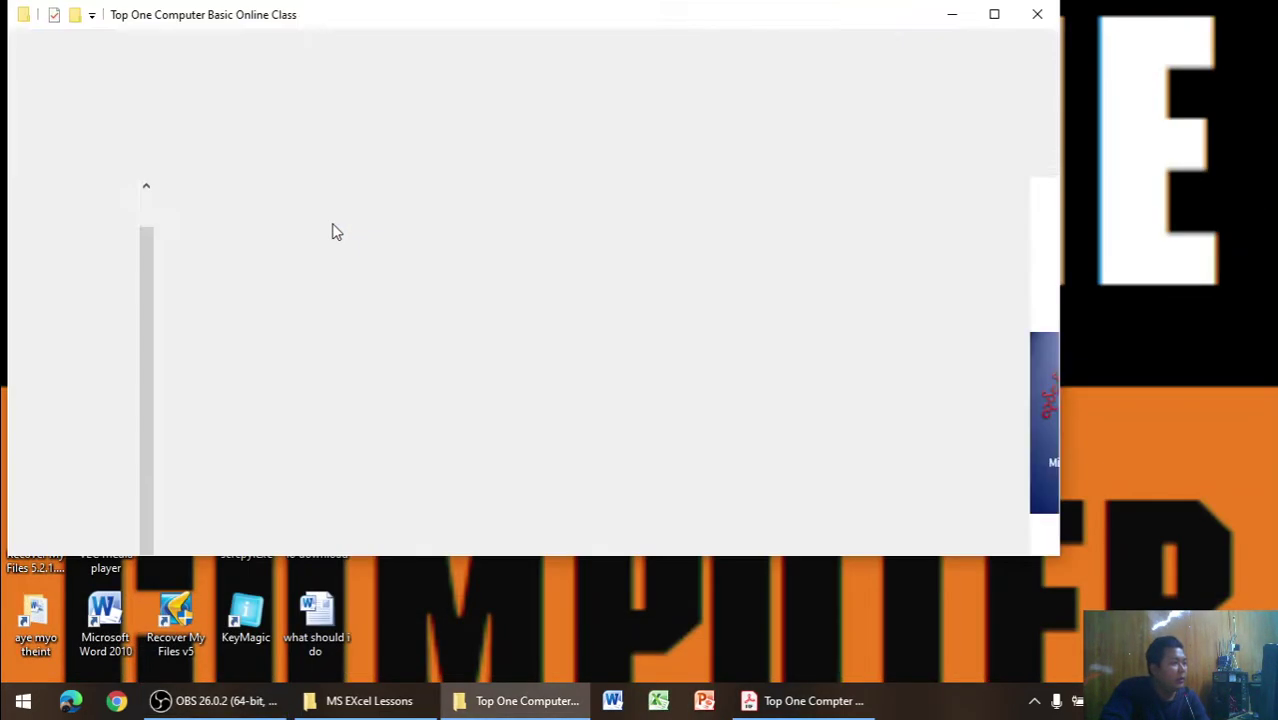
pyautogui.moveTo(496, 5); pyautogui.dragTo(497, 25)
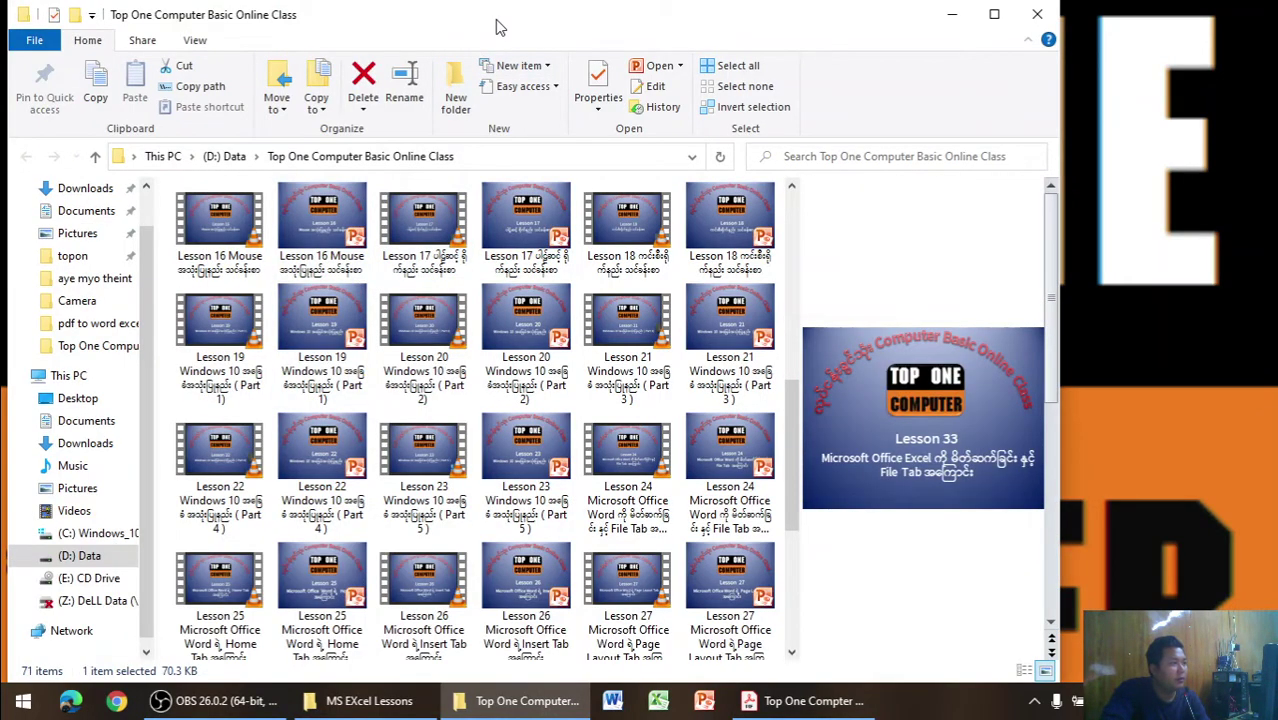
pyautogui.doubleClick(500, 27)
pyautogui.scroll(5, 578, 265)
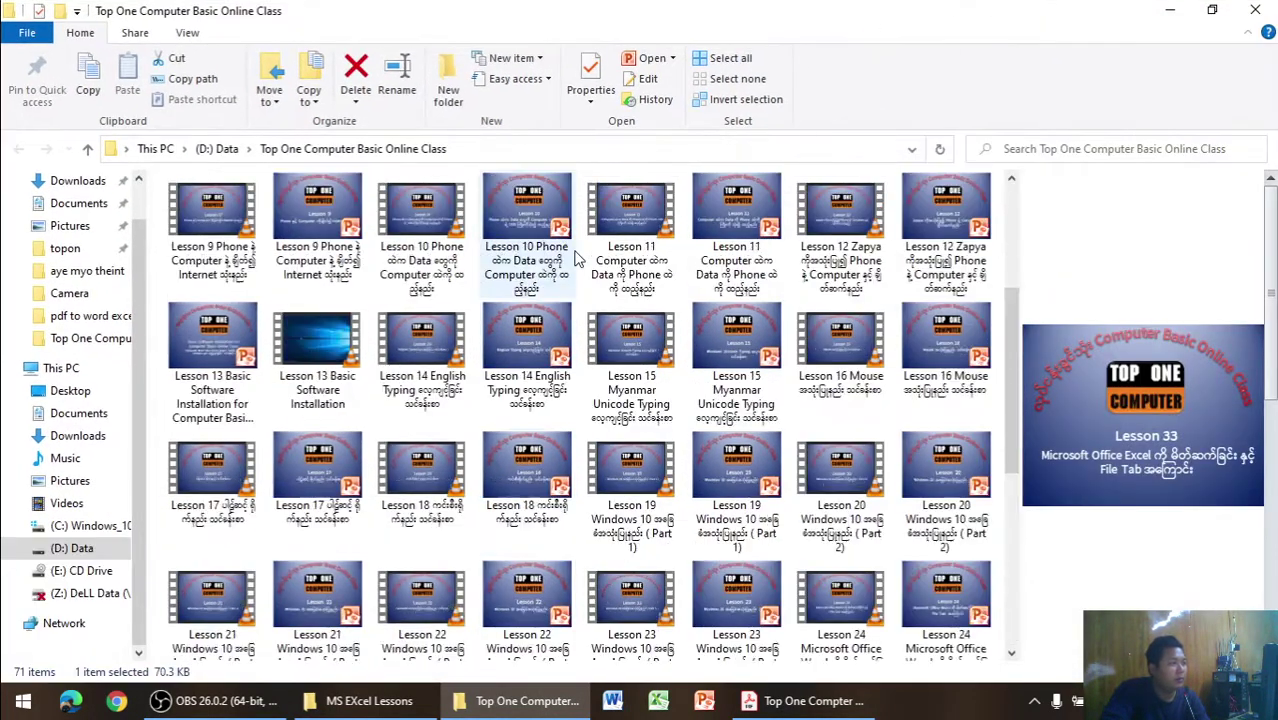
pyautogui.scroll(5, 575, 257)
pyautogui.doubleClick(422, 240)
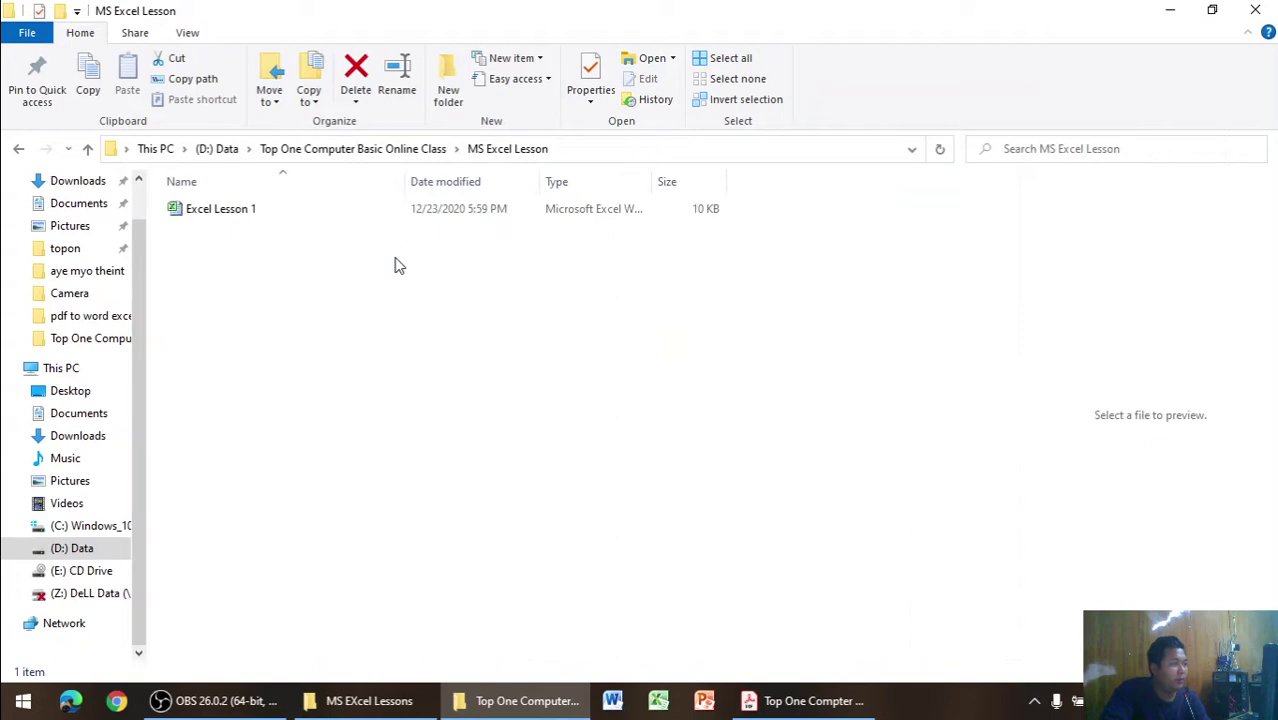
pyautogui.doubleClick(343, 214)
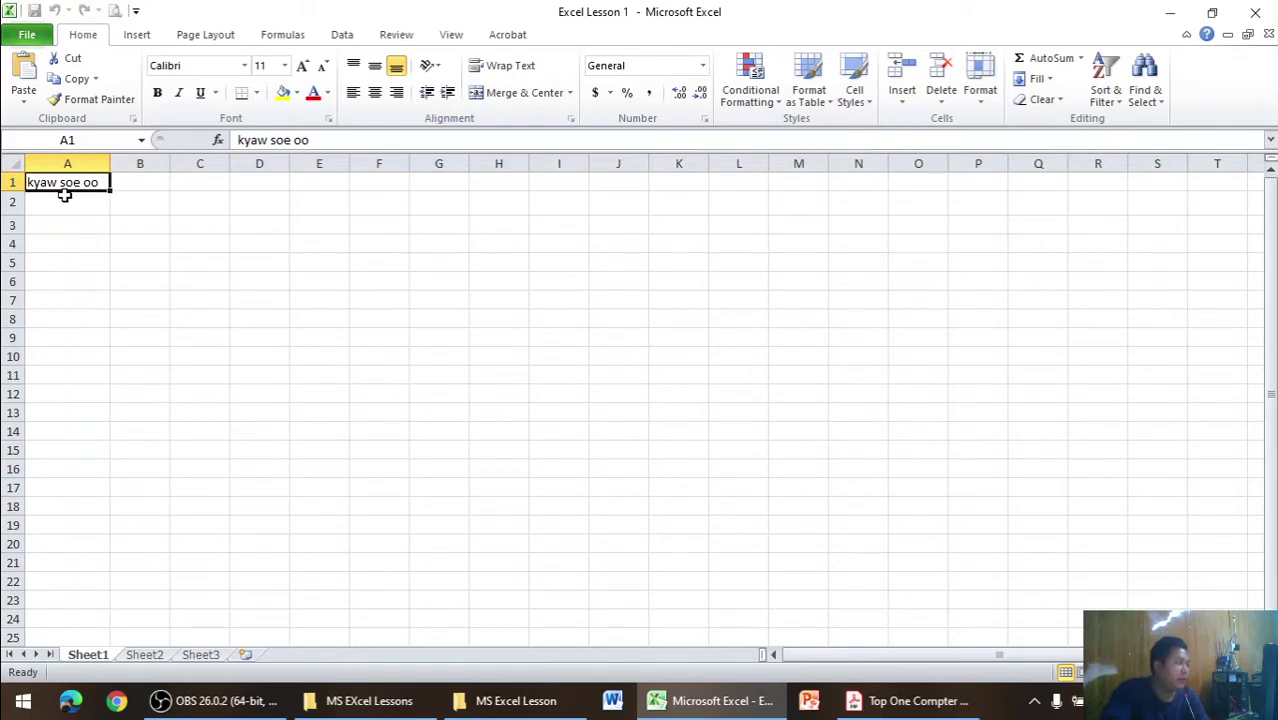
# - Heighten row 1, widen column A, erase the name text in A1, and select the whole sheet
pyautogui.moveTo(6, 192); pyautogui.dragTo(38, 219)
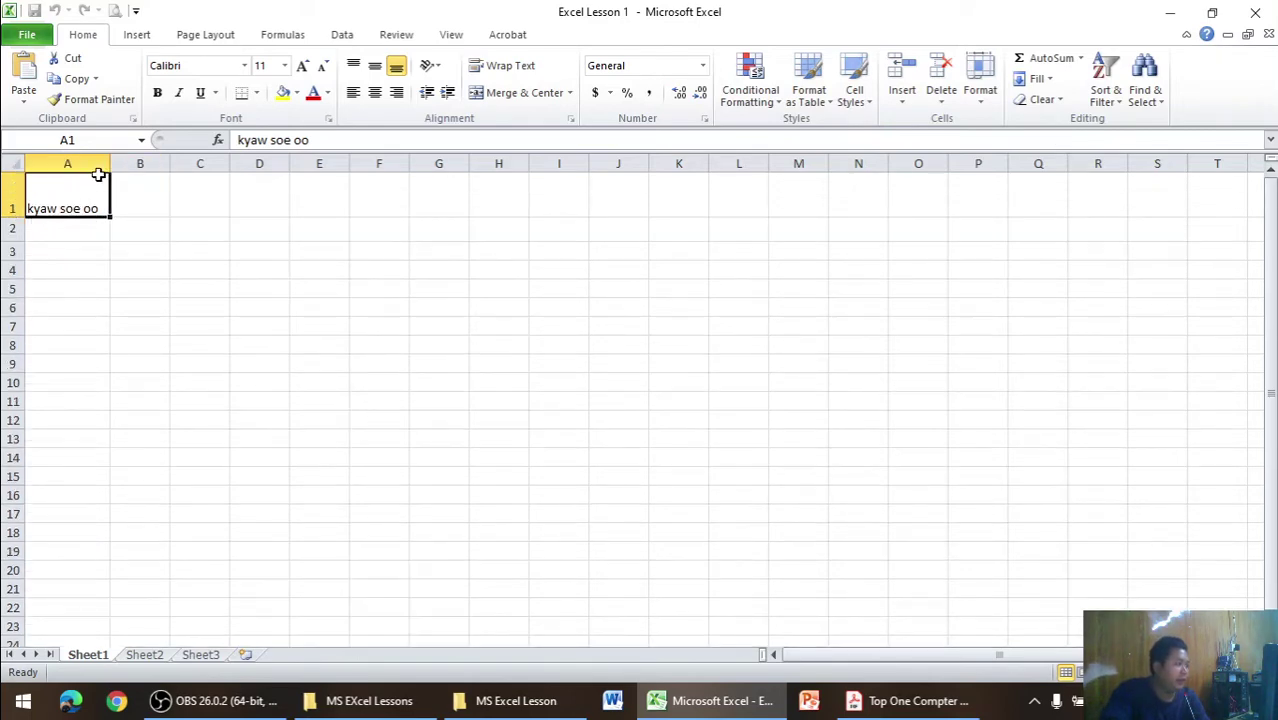
pyautogui.moveTo(106, 163); pyautogui.dragTo(191, 165)
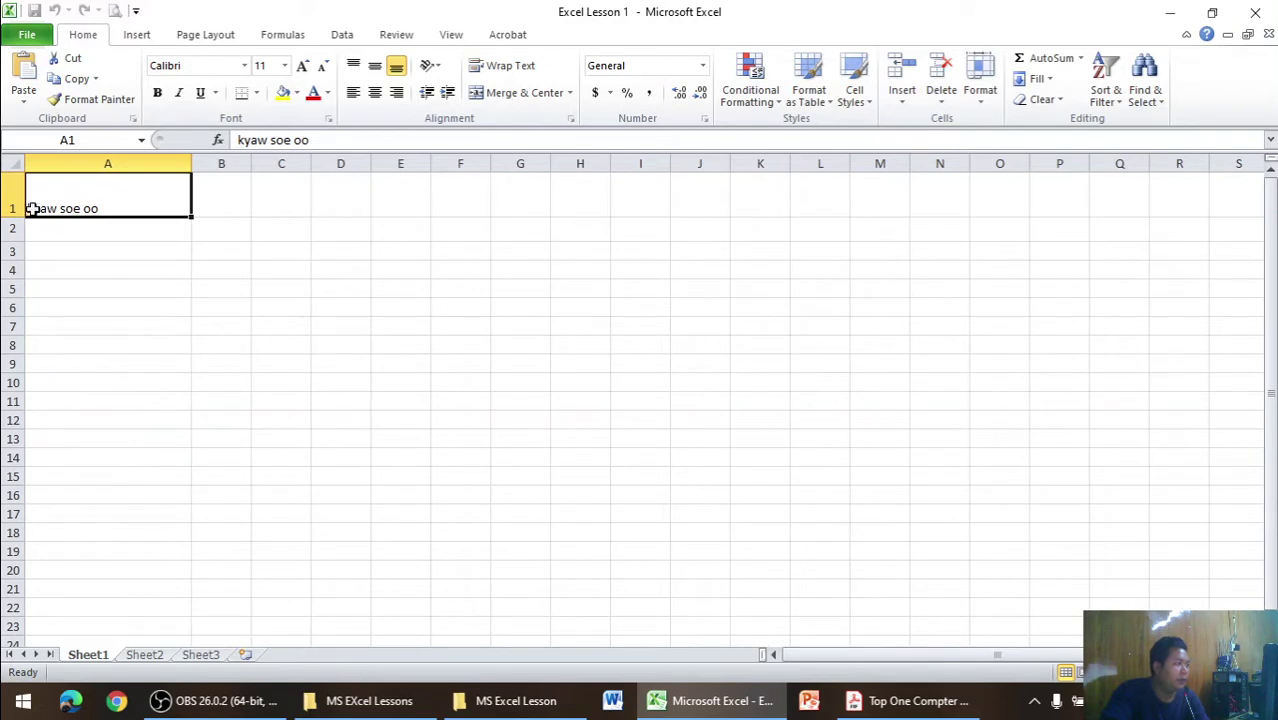
pyautogui.doubleClick(130, 206)
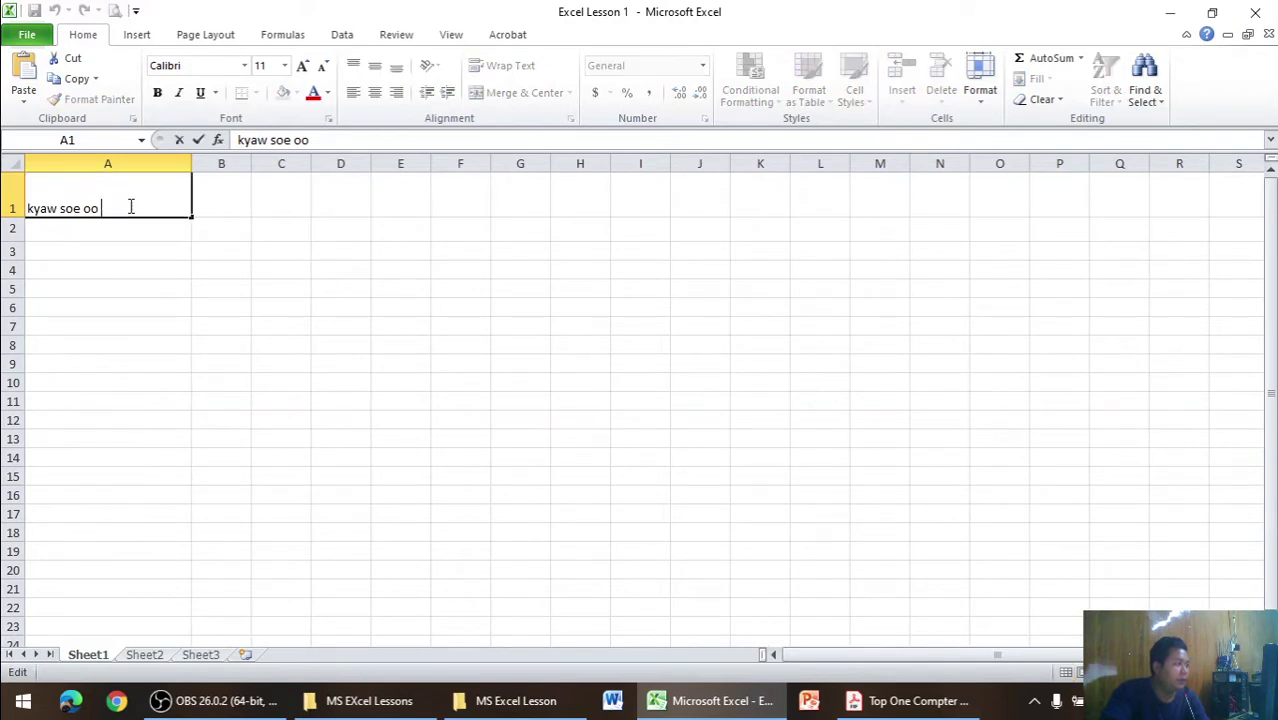
pyautogui.press('BackSpace')
pyautogui.press('BackSpace')
pyautogui.press('BackSpace')
pyautogui.press('BackSpace')
pyautogui.press('BackSpace')
pyautogui.press('BackSpace')
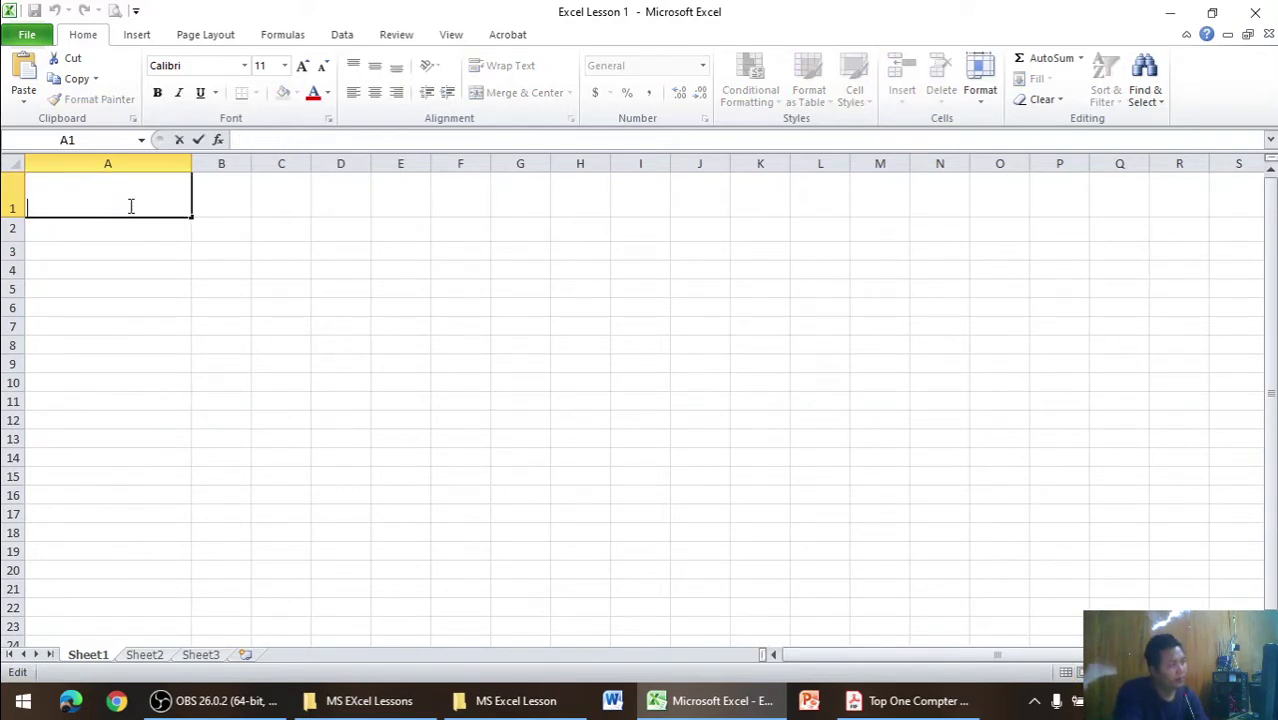
pyautogui.click(228, 288)
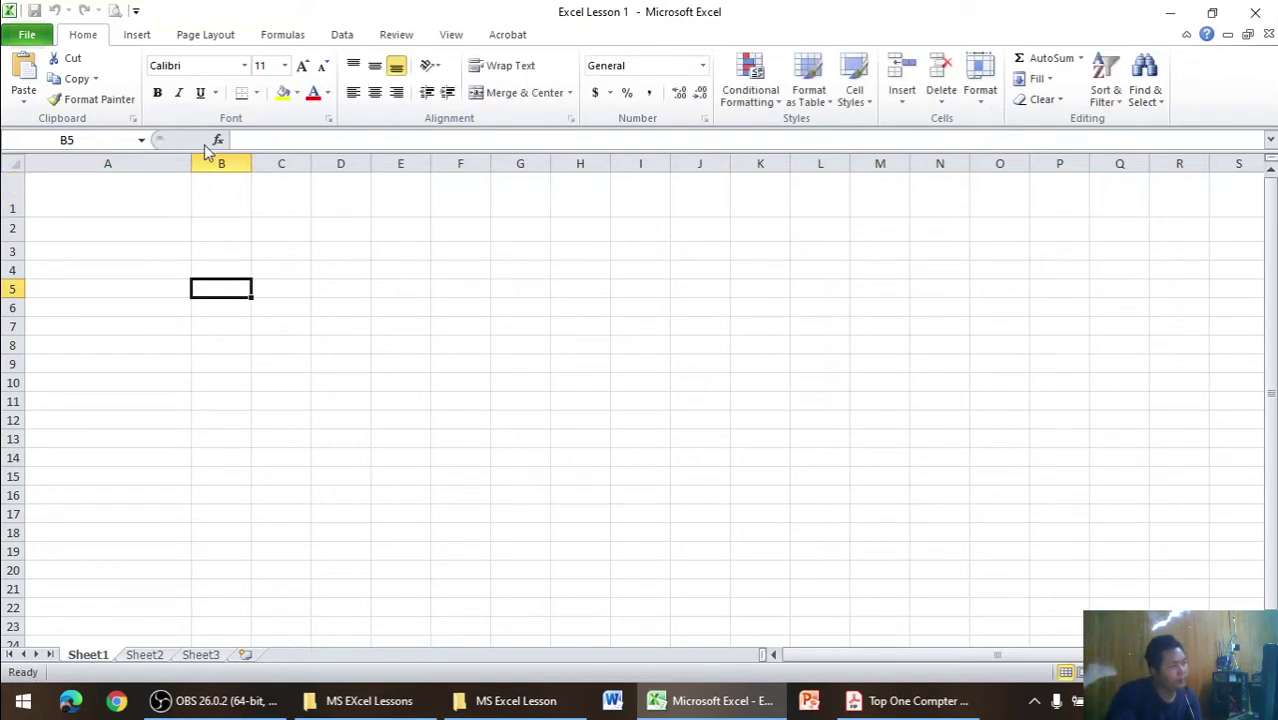
pyautogui.moveTo(190, 168); pyautogui.dragTo(166, 168)
pyautogui.click(12, 166)
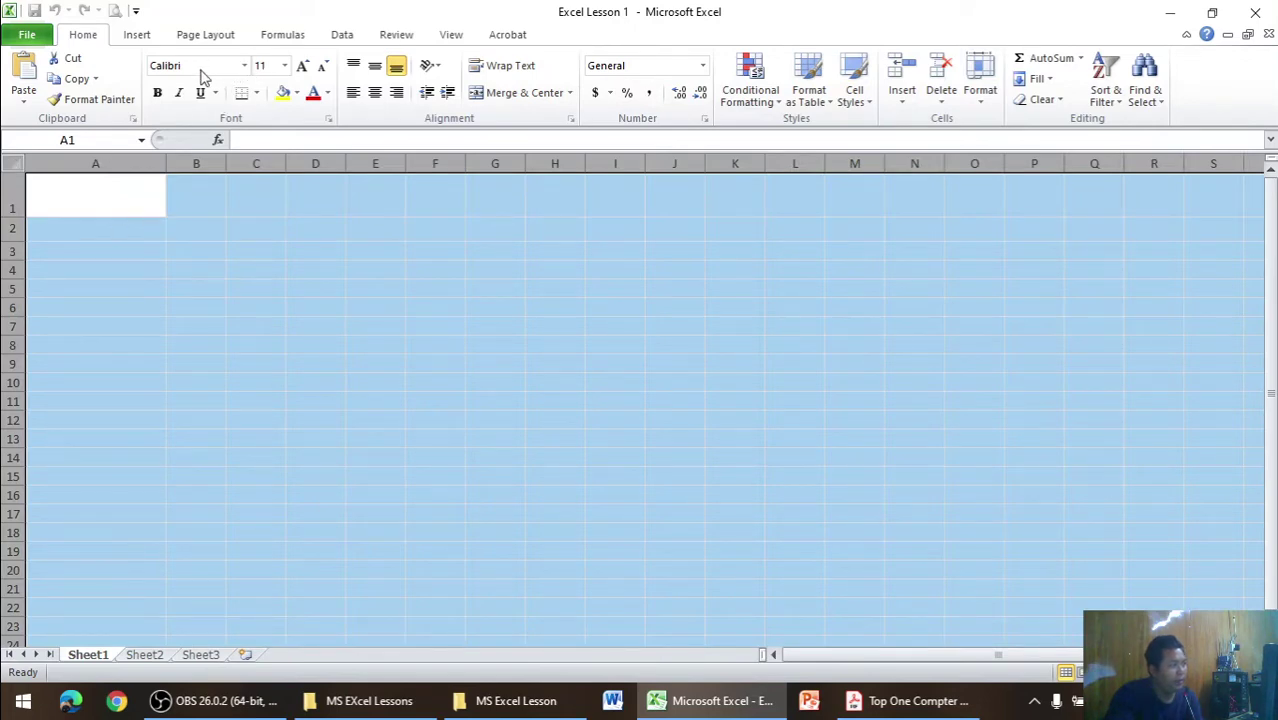
# - Apply the Pyidaungsu font to every cell of Sheet1, then select A1
pyautogui.click(243, 266)
pyautogui.doubleClick(333, 8)
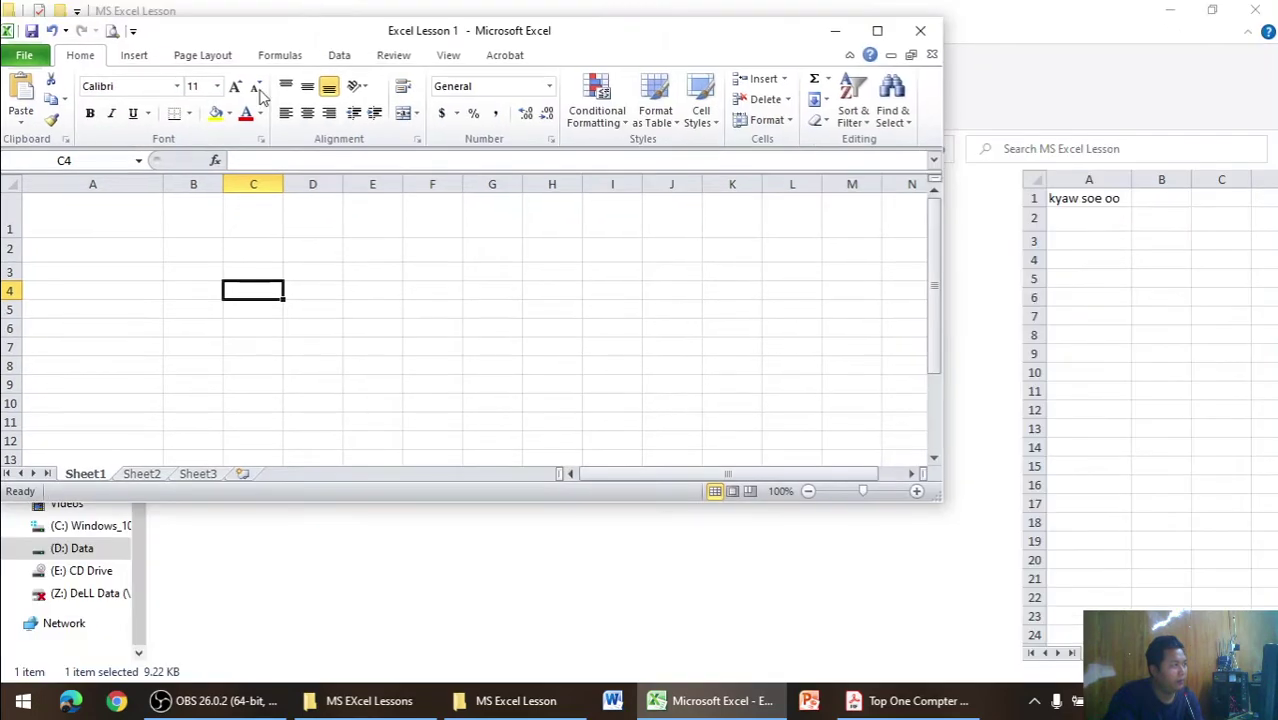
pyautogui.click(12, 205)
pyautogui.click(15, 185)
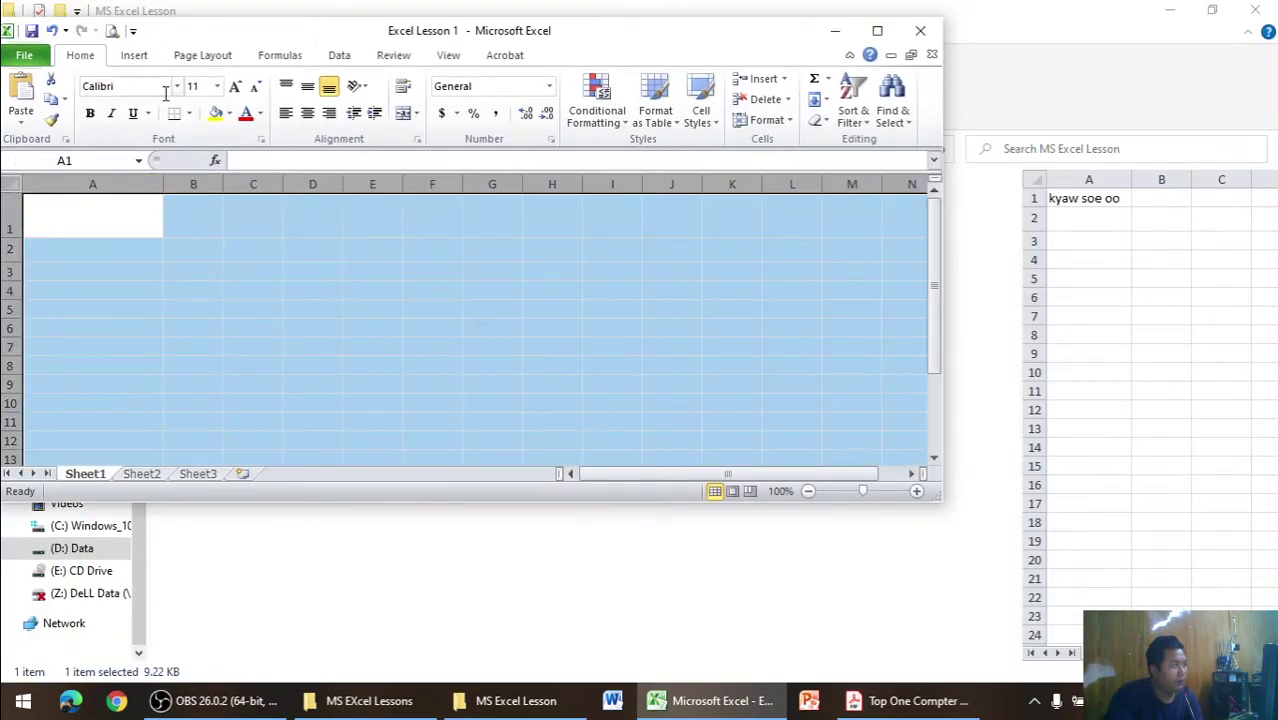
pyautogui.click(178, 87)
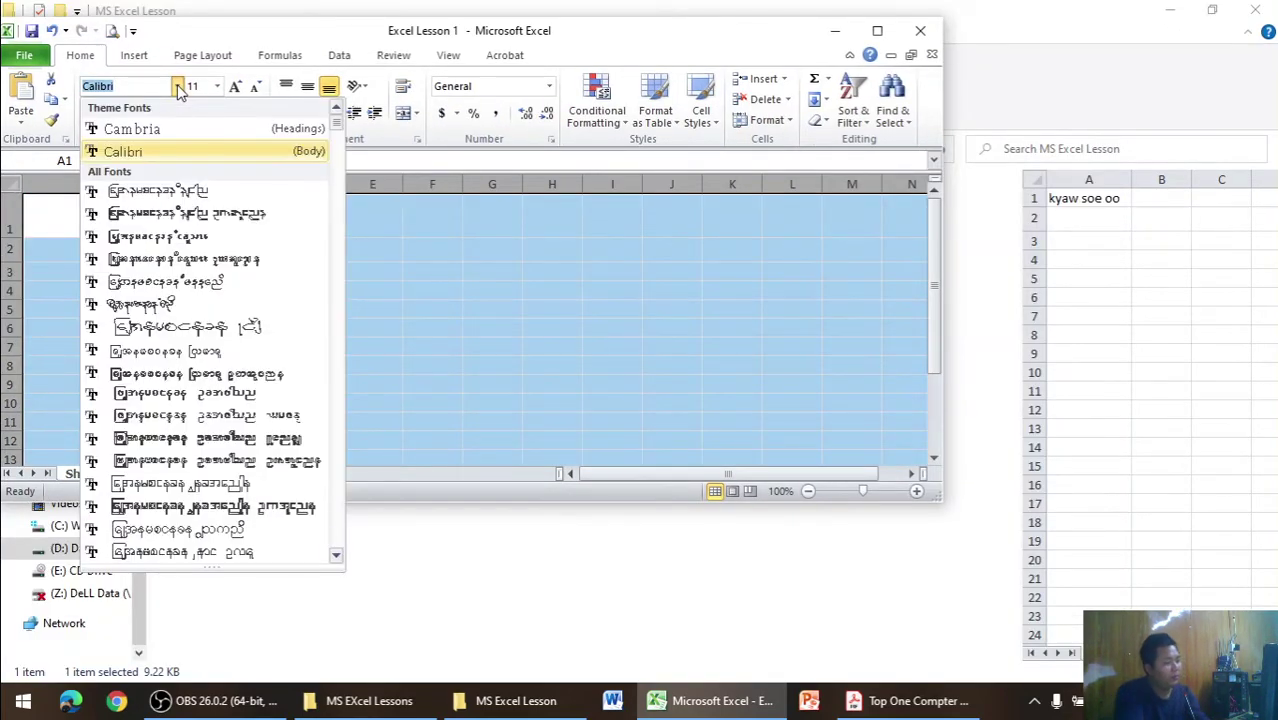
pyautogui.hotkey('ctrl', 'shift')
pyautogui.write('Pyidaungsu')
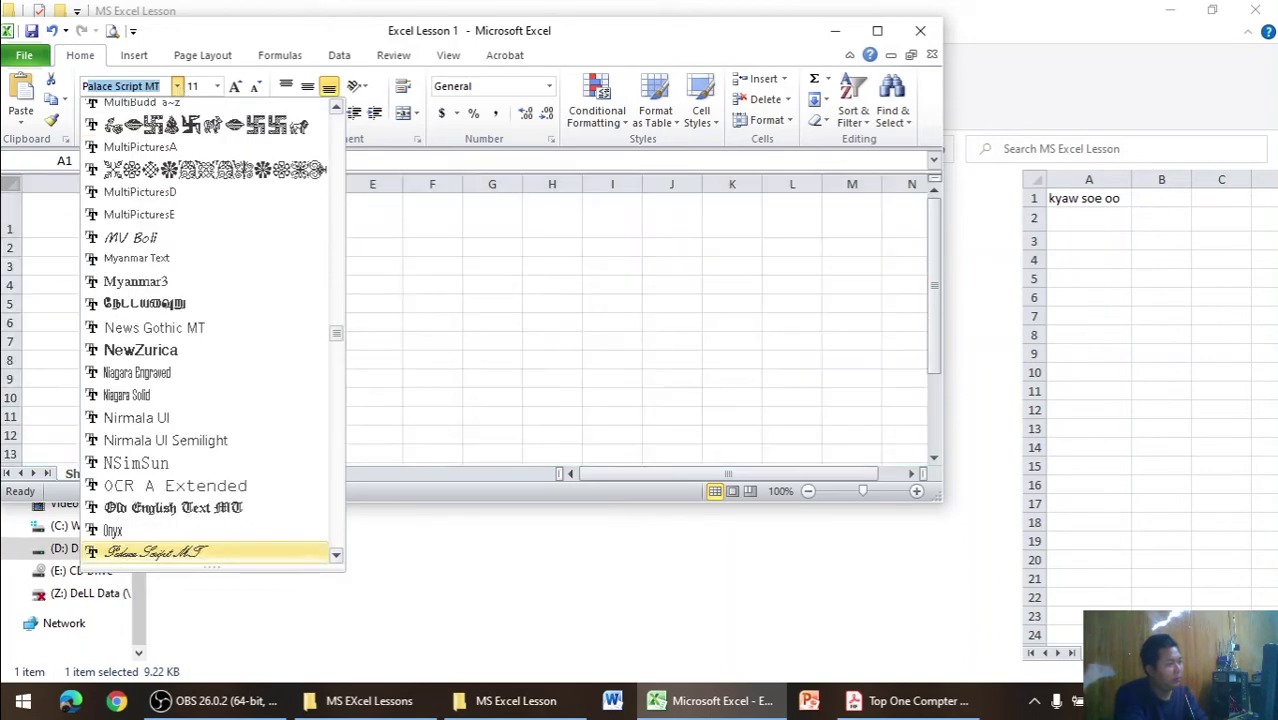
pyautogui.press('Return')
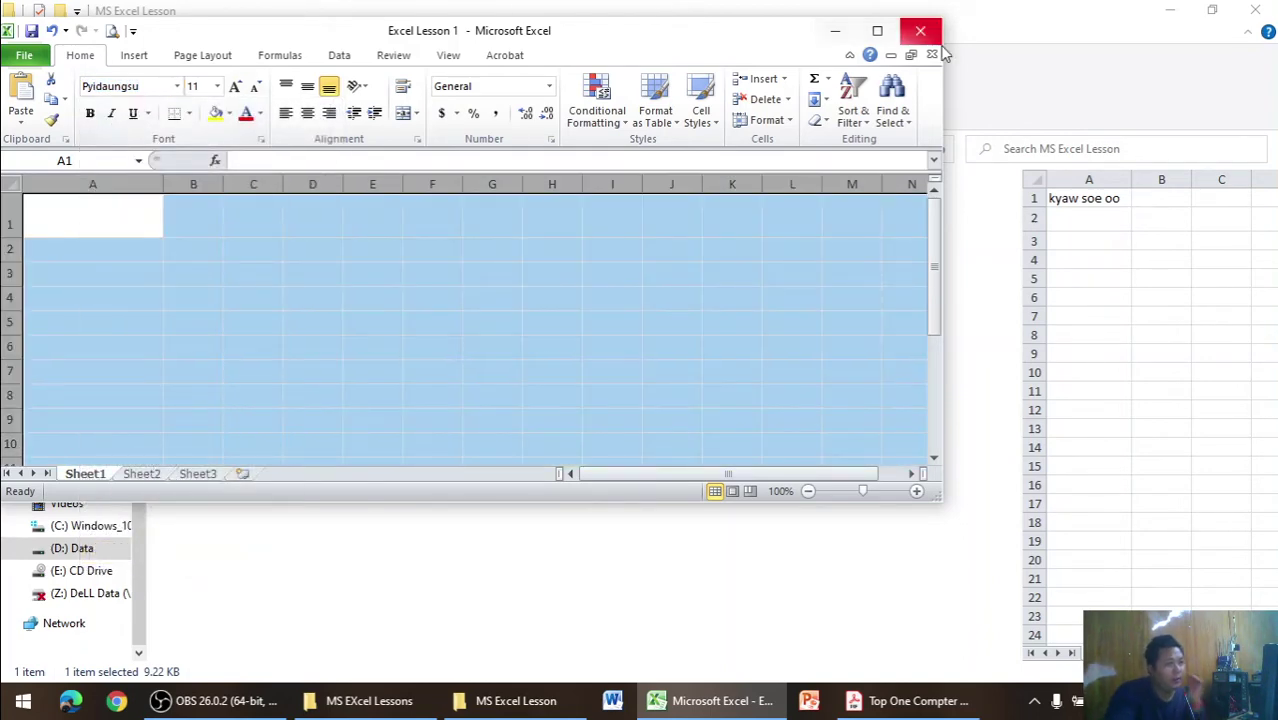
pyautogui.click(877, 30)
pyautogui.click(489, 316)
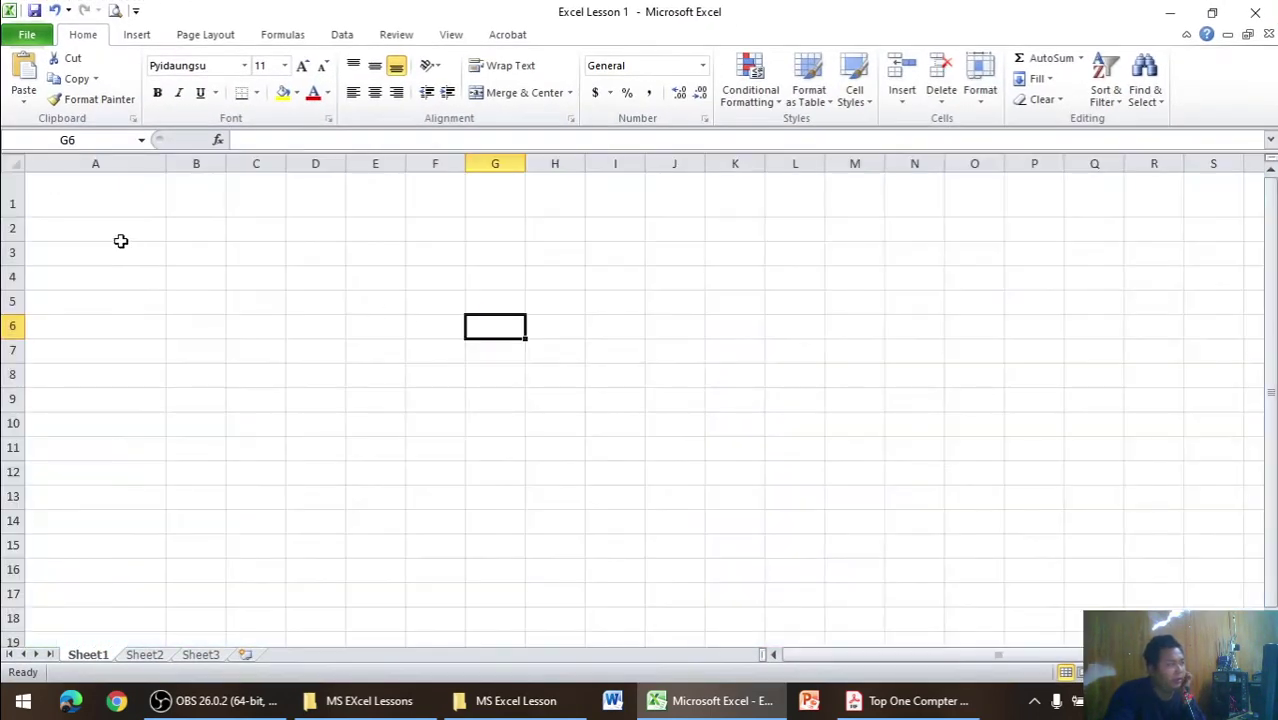
pyautogui.click(108, 178)
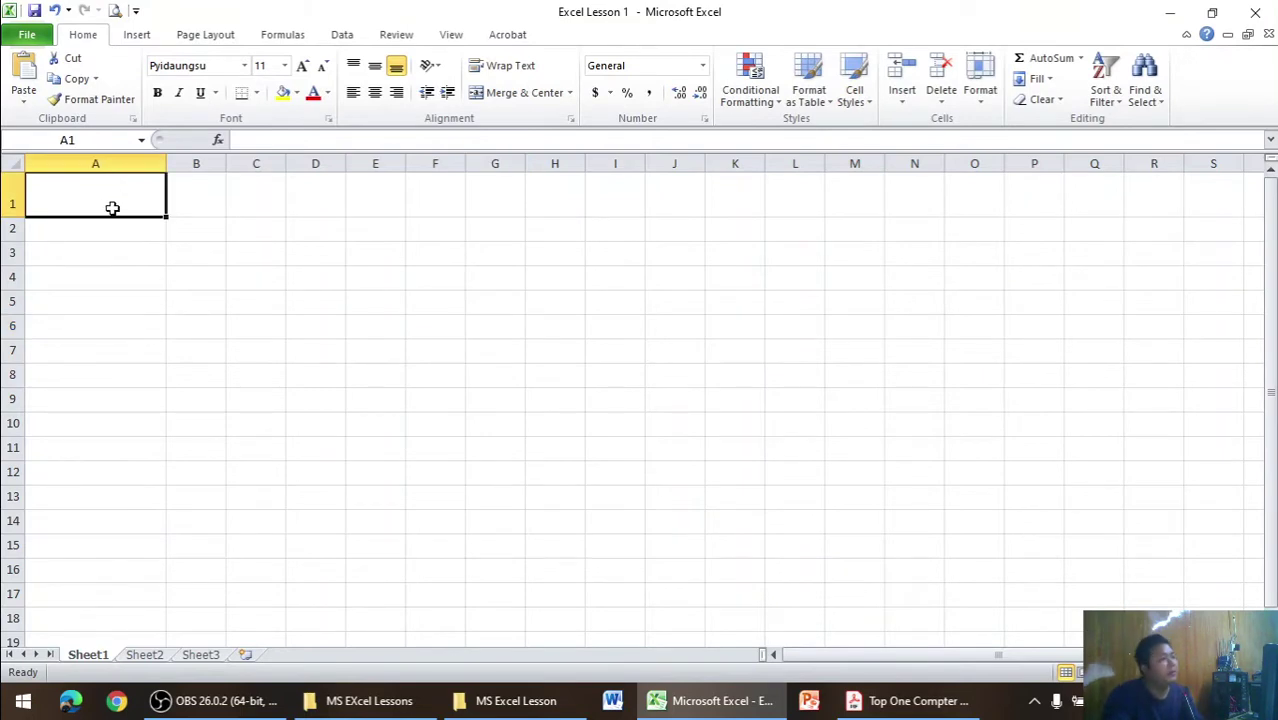
# - Enter 1234567 in A1 and the same number in Myanmar digits in A2
pyautogui.write('123')
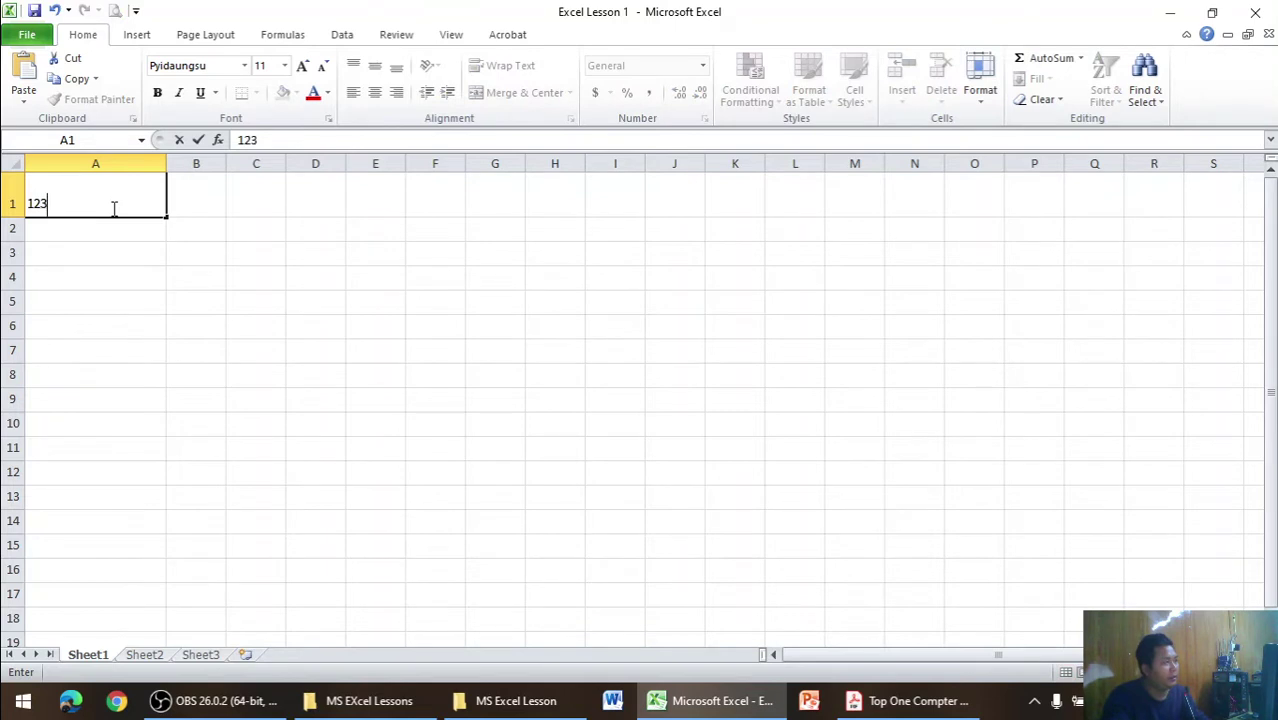
pyautogui.write('457')
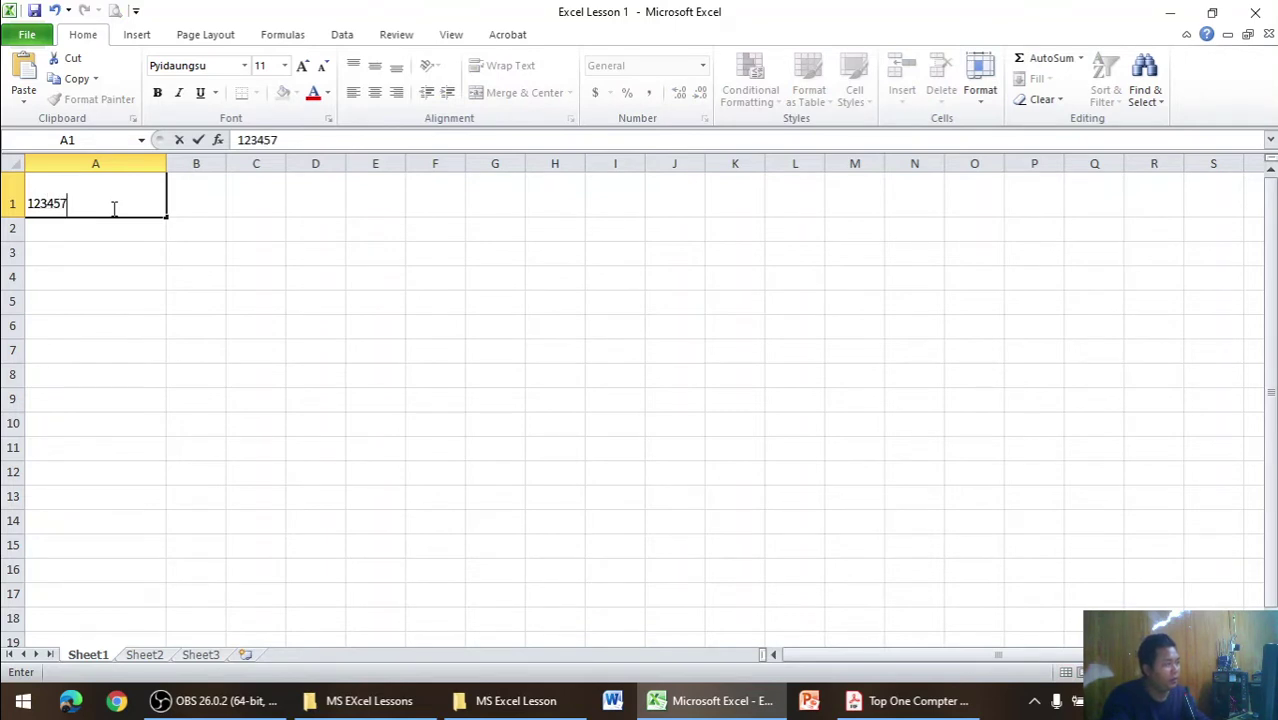
pyautogui.press('BackSpace')
pyautogui.press('BackSpace')
pyautogui.click(135, 235)
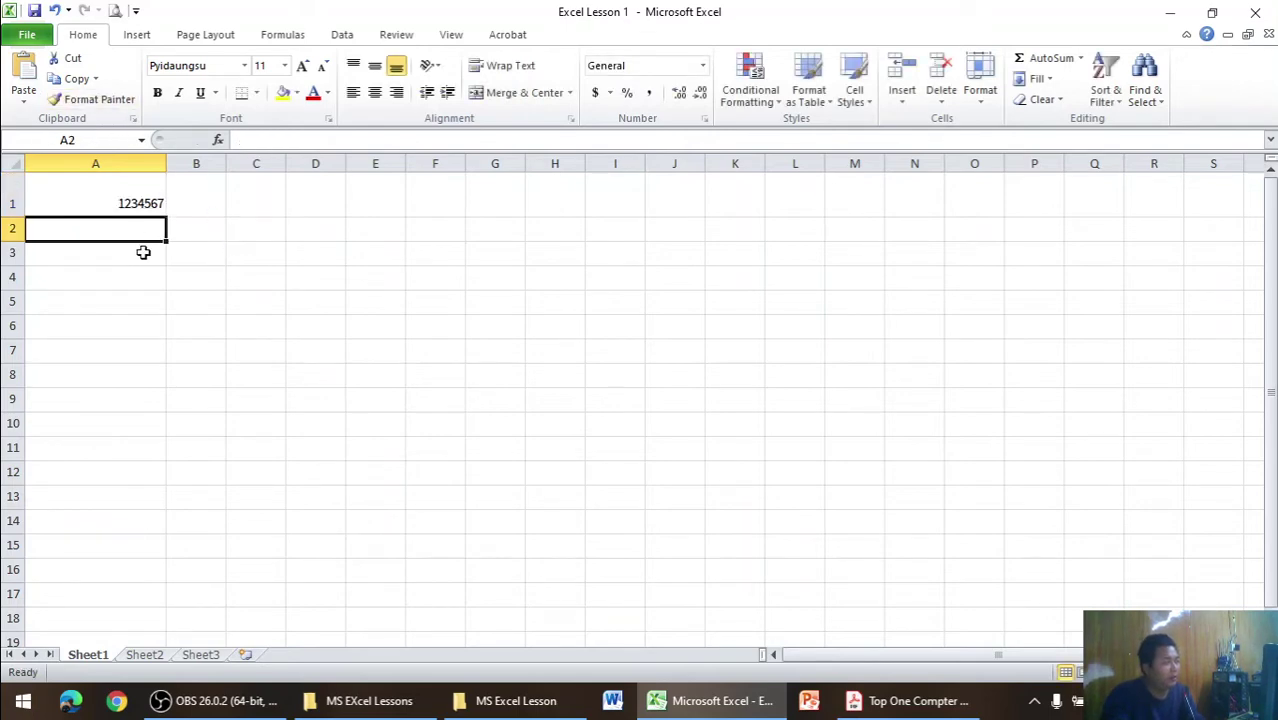
pyautogui.write('၁၂၃၄')
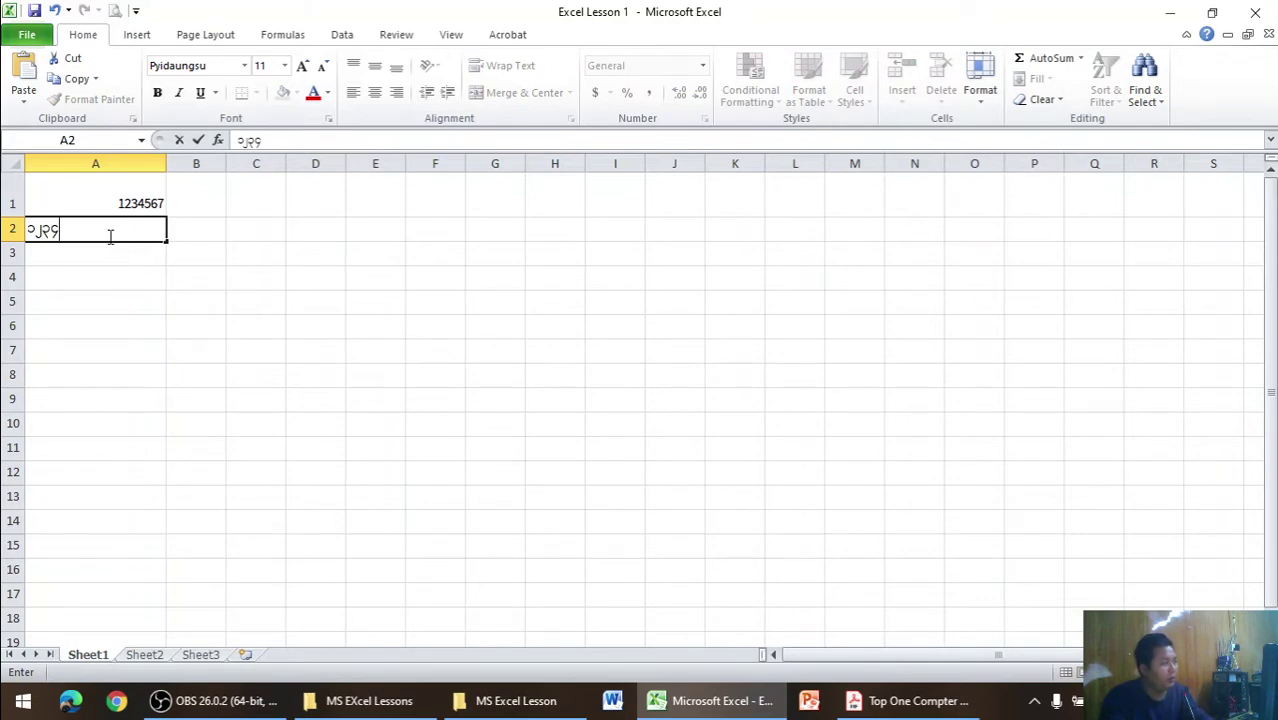
pyautogui.write('၅၆')
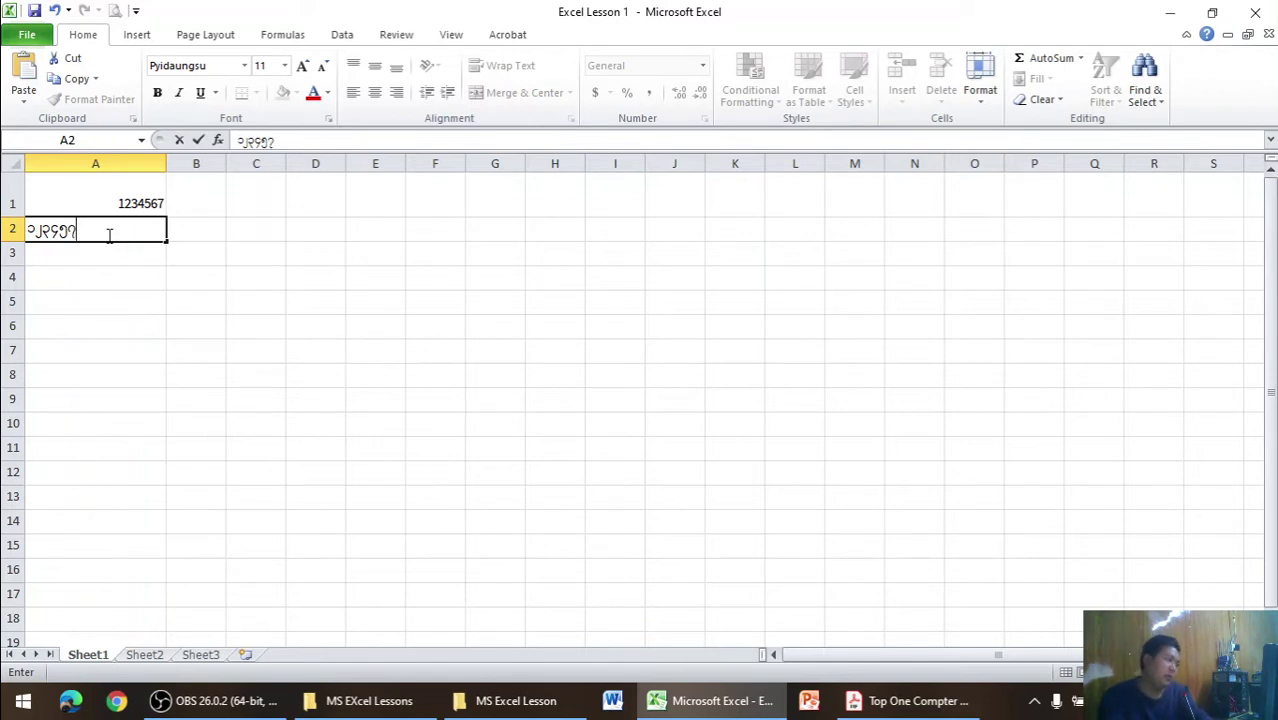
pyautogui.press('BackSpace')
pyautogui.write('၆')
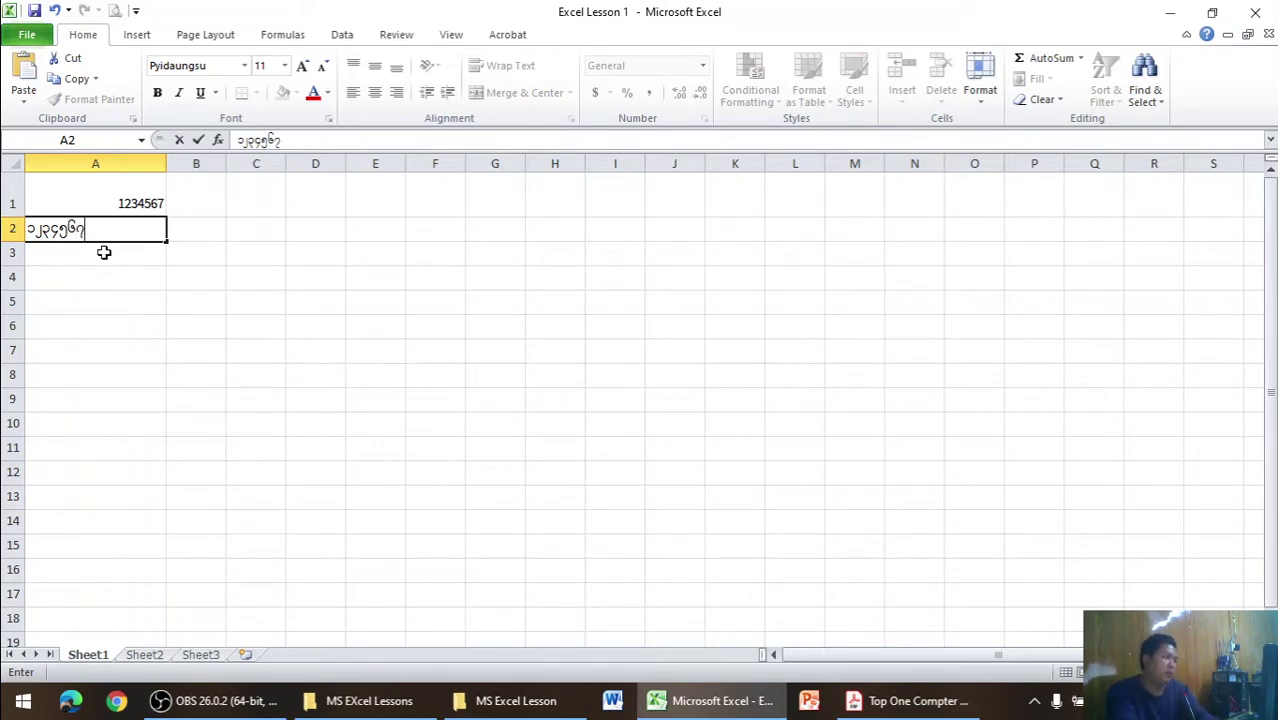
pyautogui.click(108, 270)
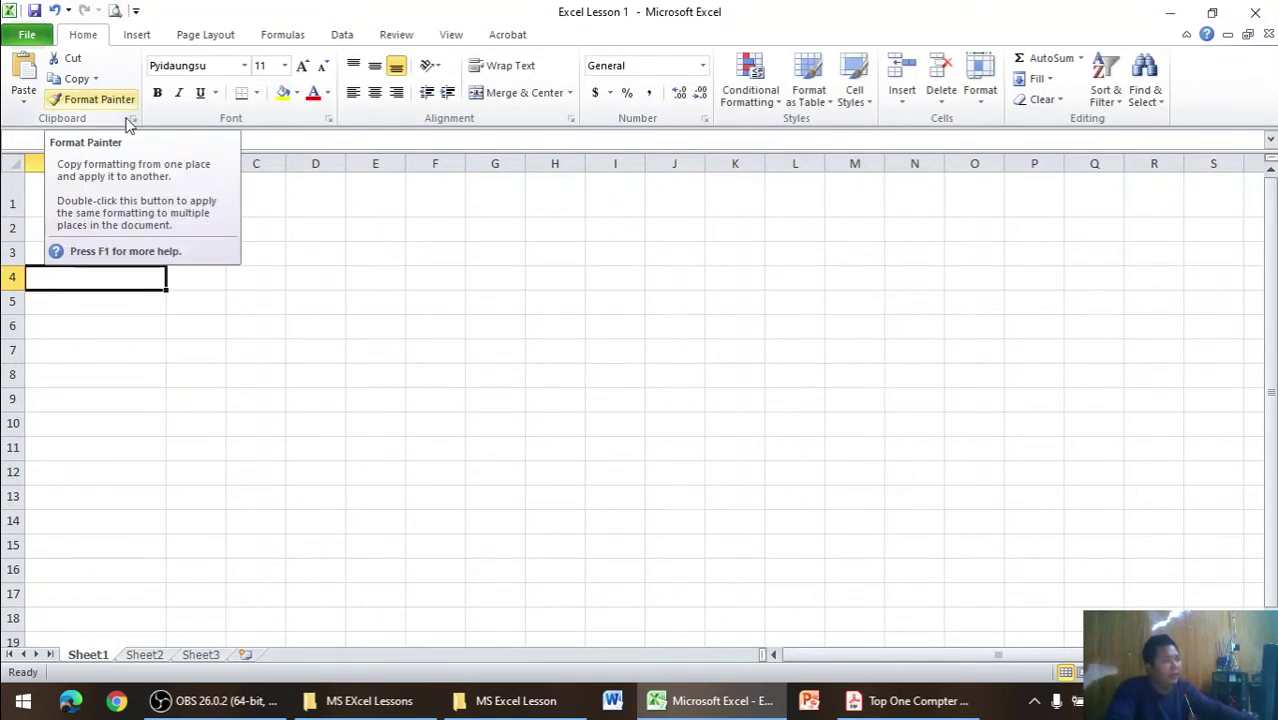
# - Use Format Painter and paste to give A2 the same plain number format as A1
pyautogui.click(100, 100)
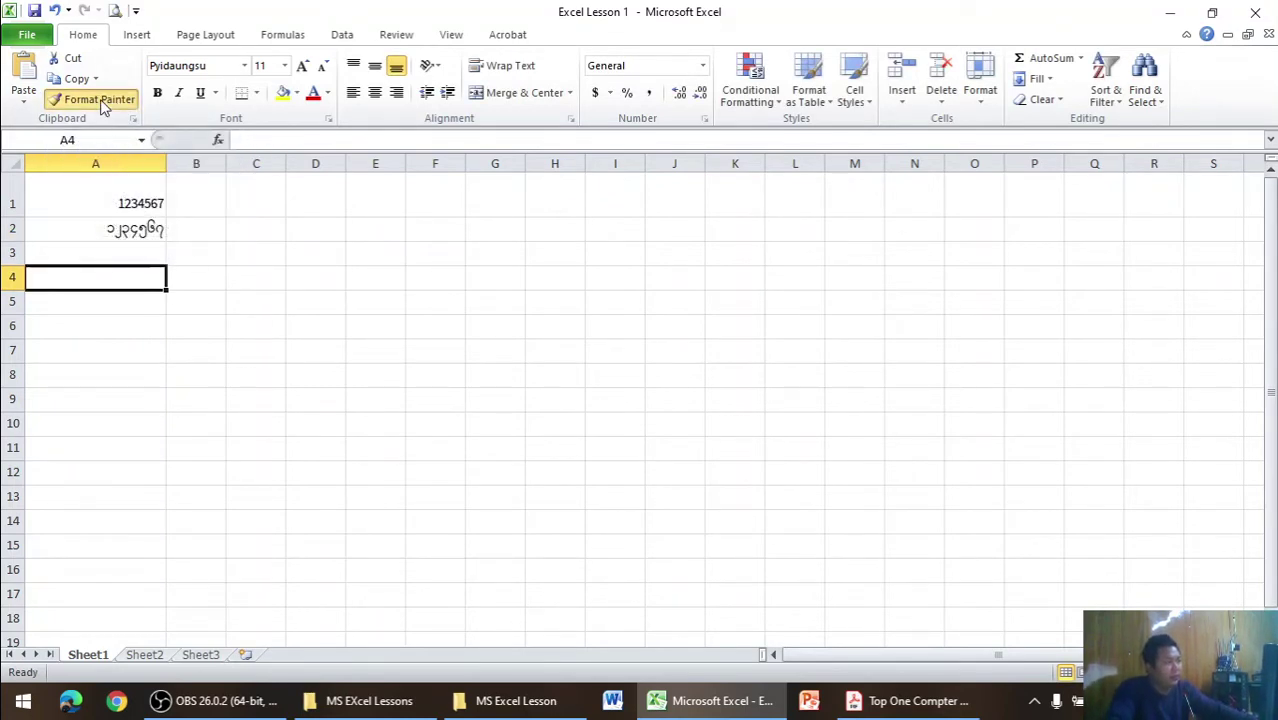
pyautogui.click(150, 203)
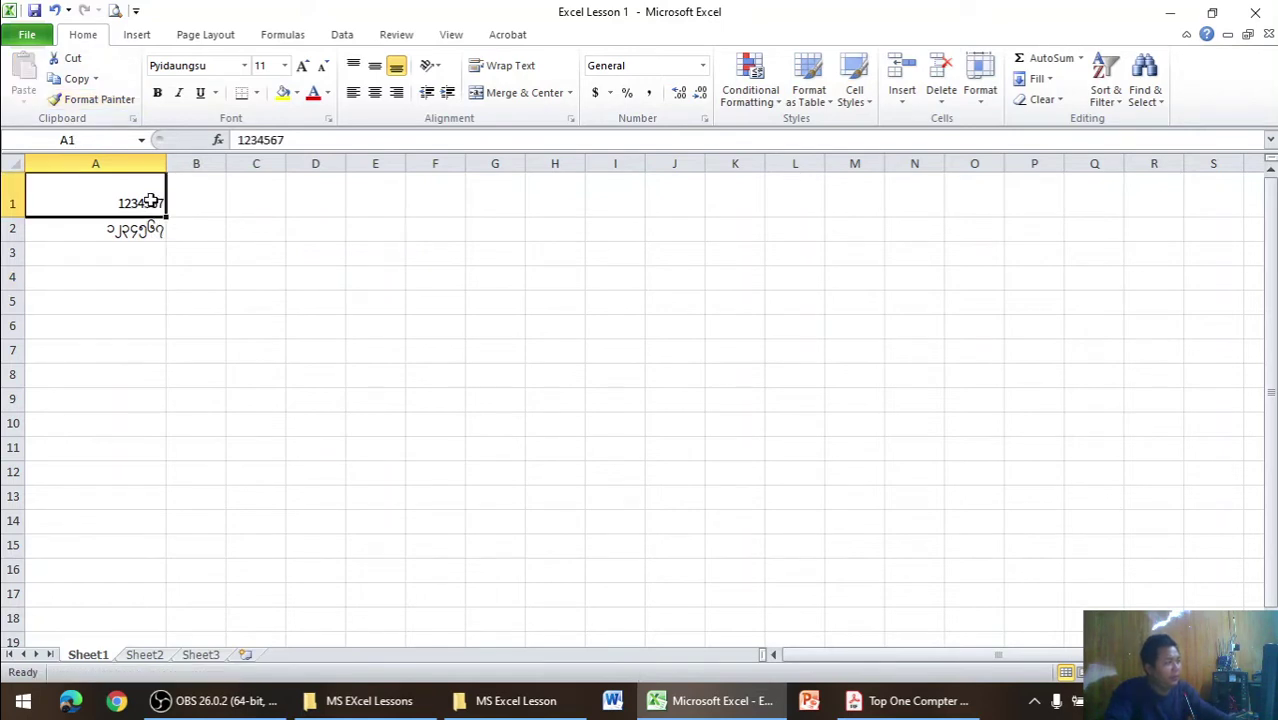
pyautogui.click(100, 99)
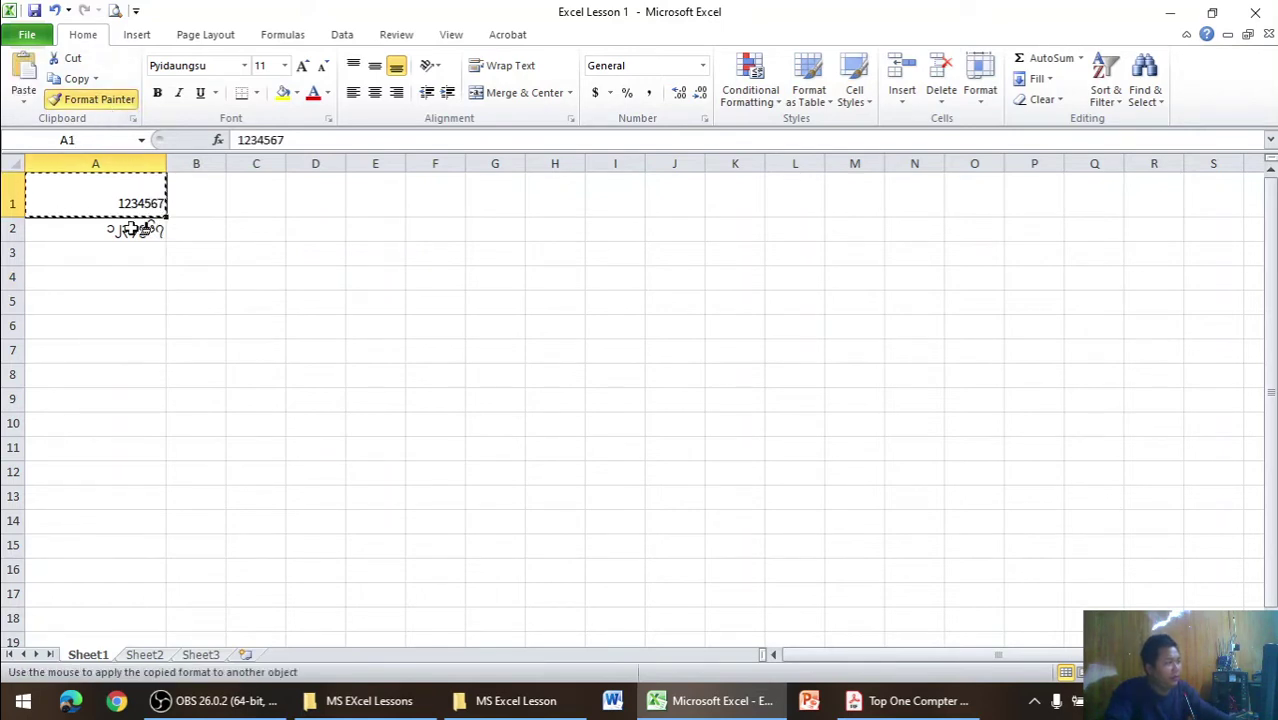
pyautogui.click(131, 228)
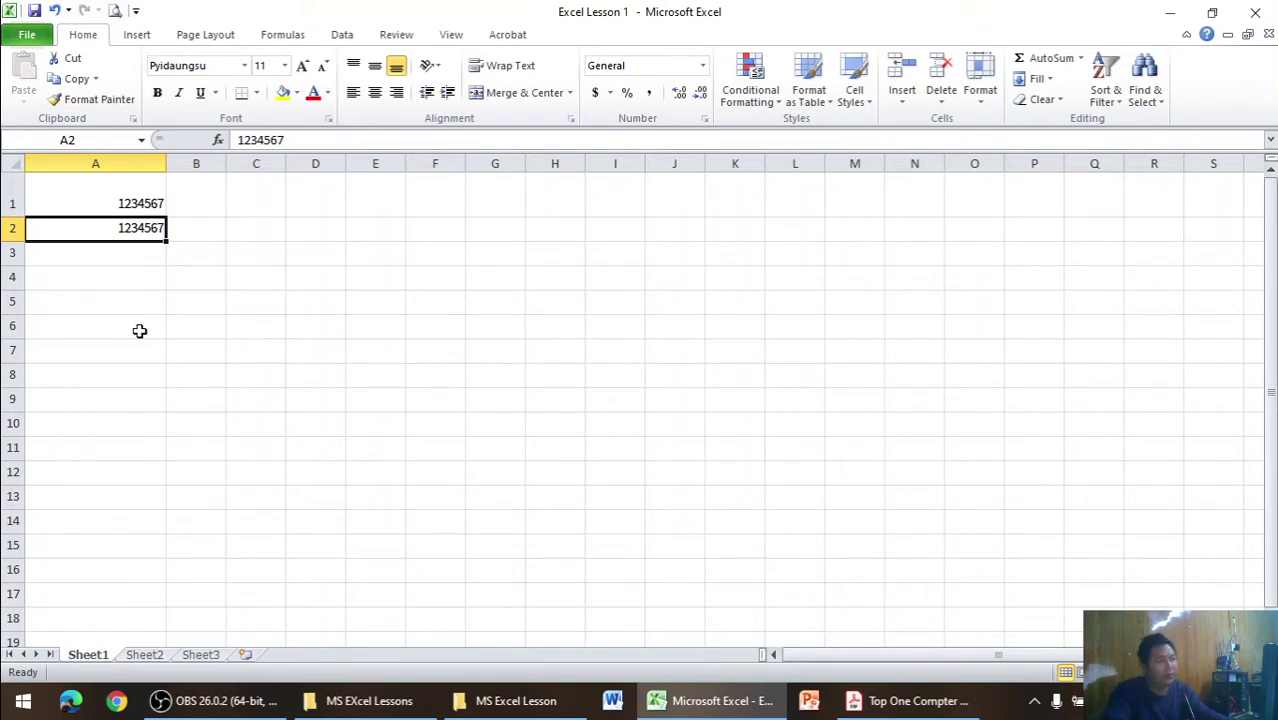
pyautogui.click(140, 230)
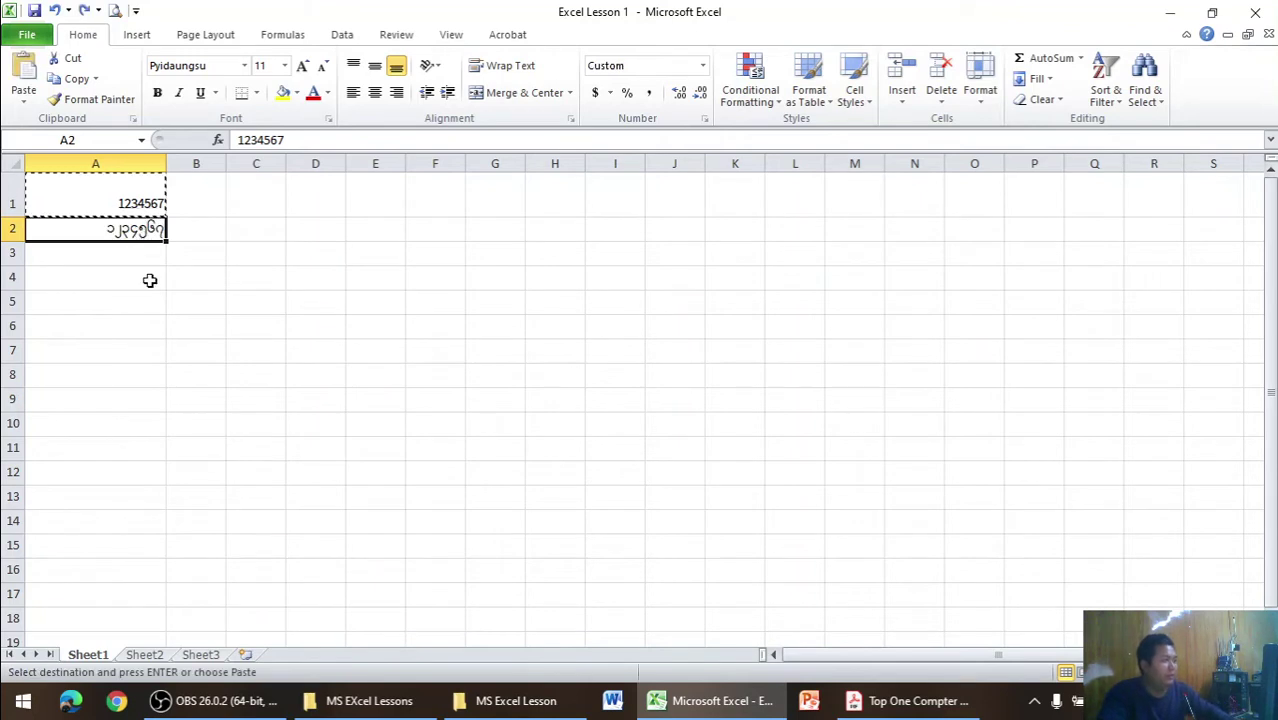
pyautogui.hotkey('ctrl', 'z')
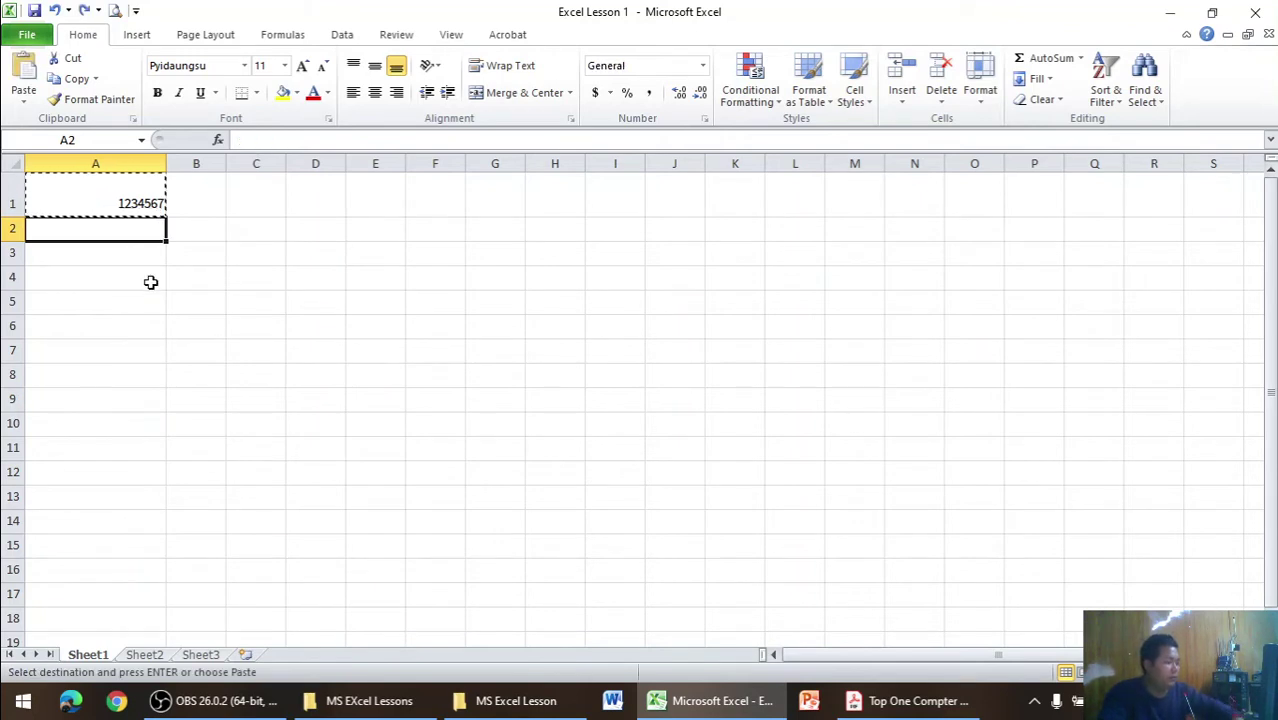
pyautogui.hotkey('ctrl', 'v')
pyautogui.click(150, 284)
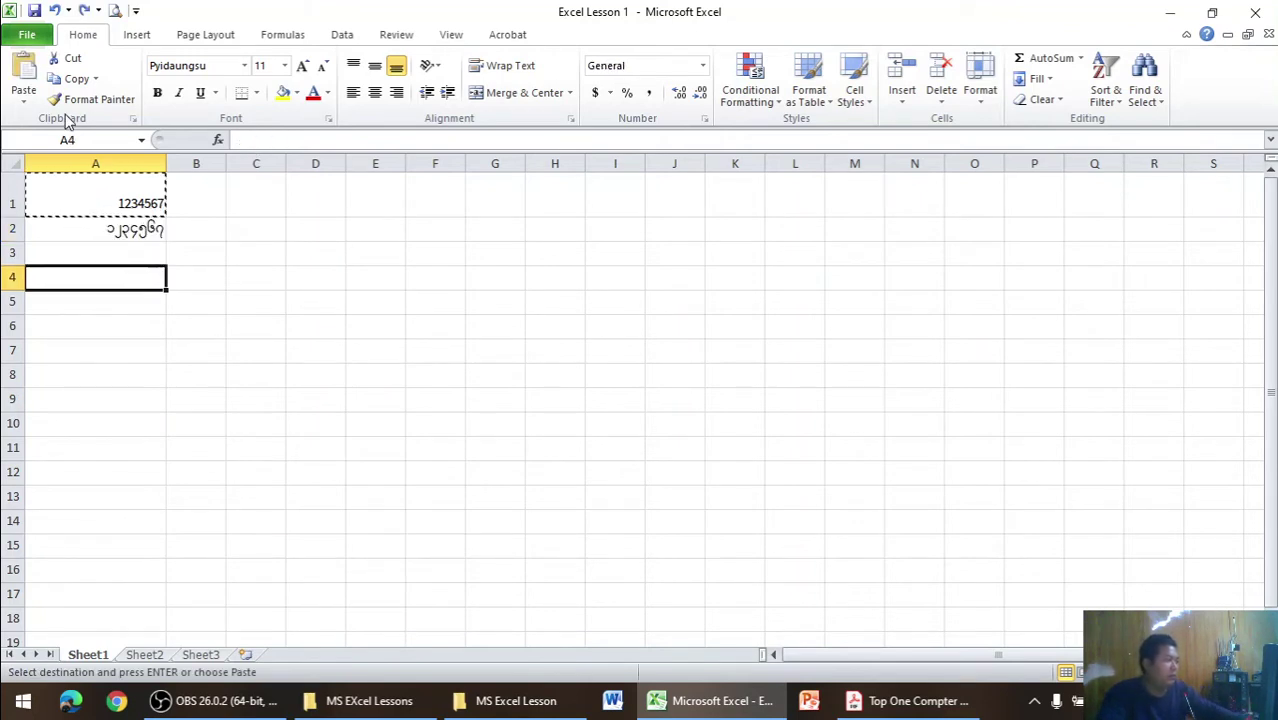
pyautogui.press('Escape')
pyautogui.click(148, 207)
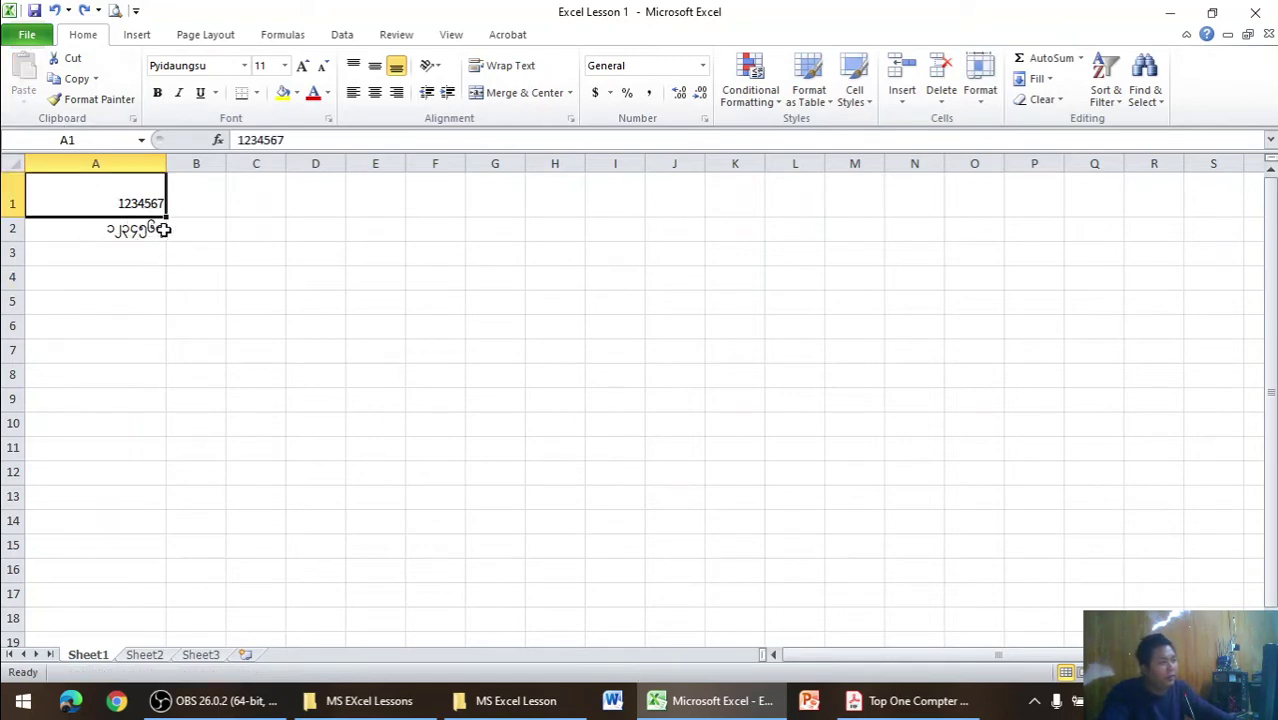
# - Make row 2 taller, paint A1's format onto A2 again, and minimize Excel
pyautogui.moveTo(23, 240); pyautogui.dragTo(29, 260)
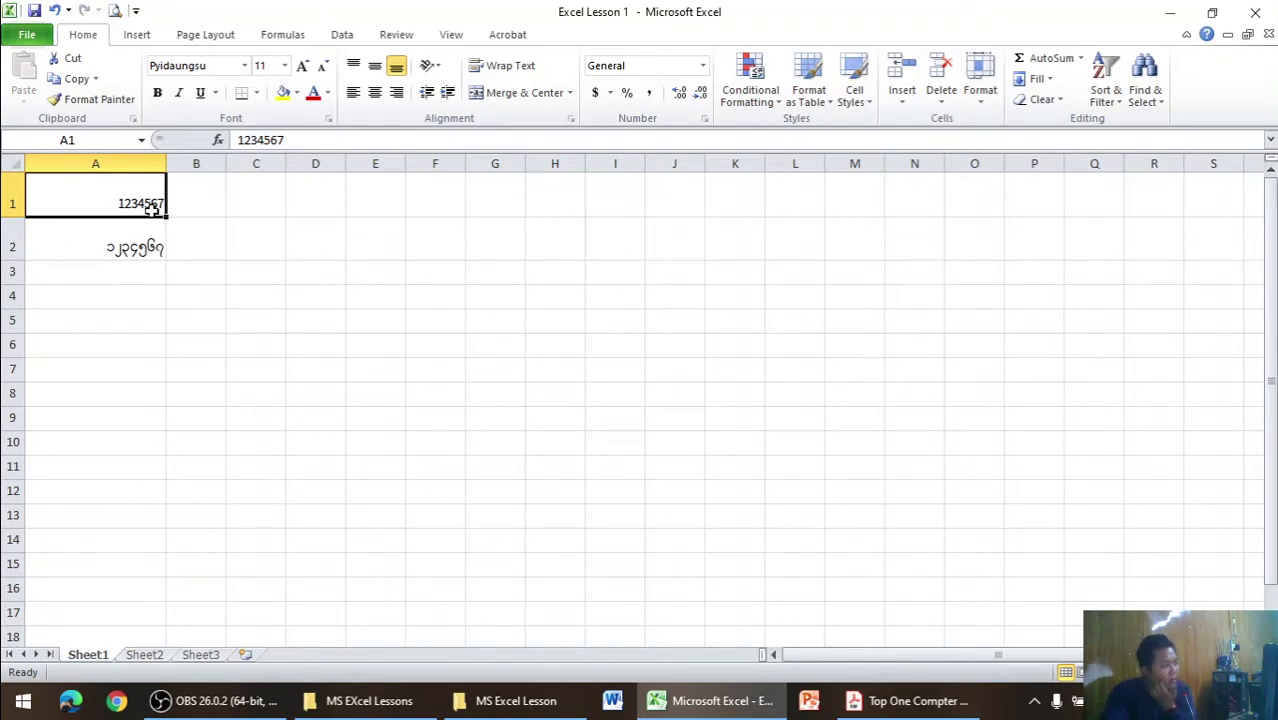
pyautogui.click(105, 100)
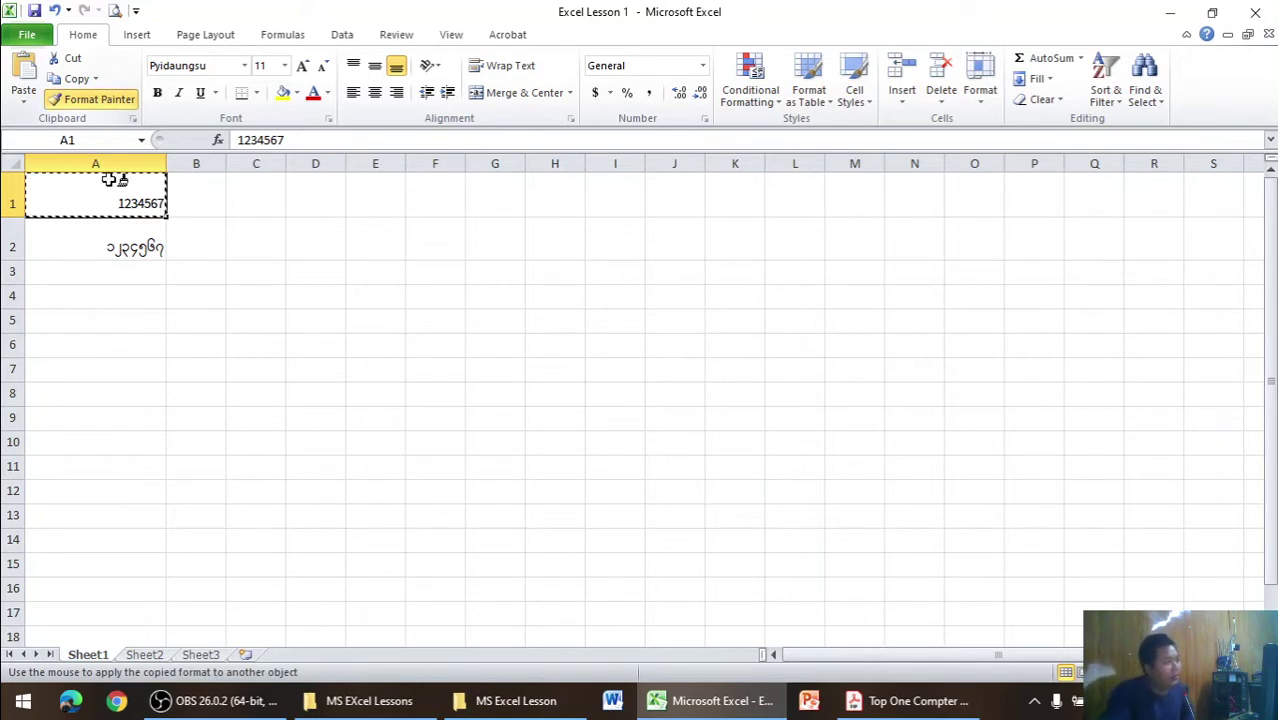
pyautogui.click(121, 244)
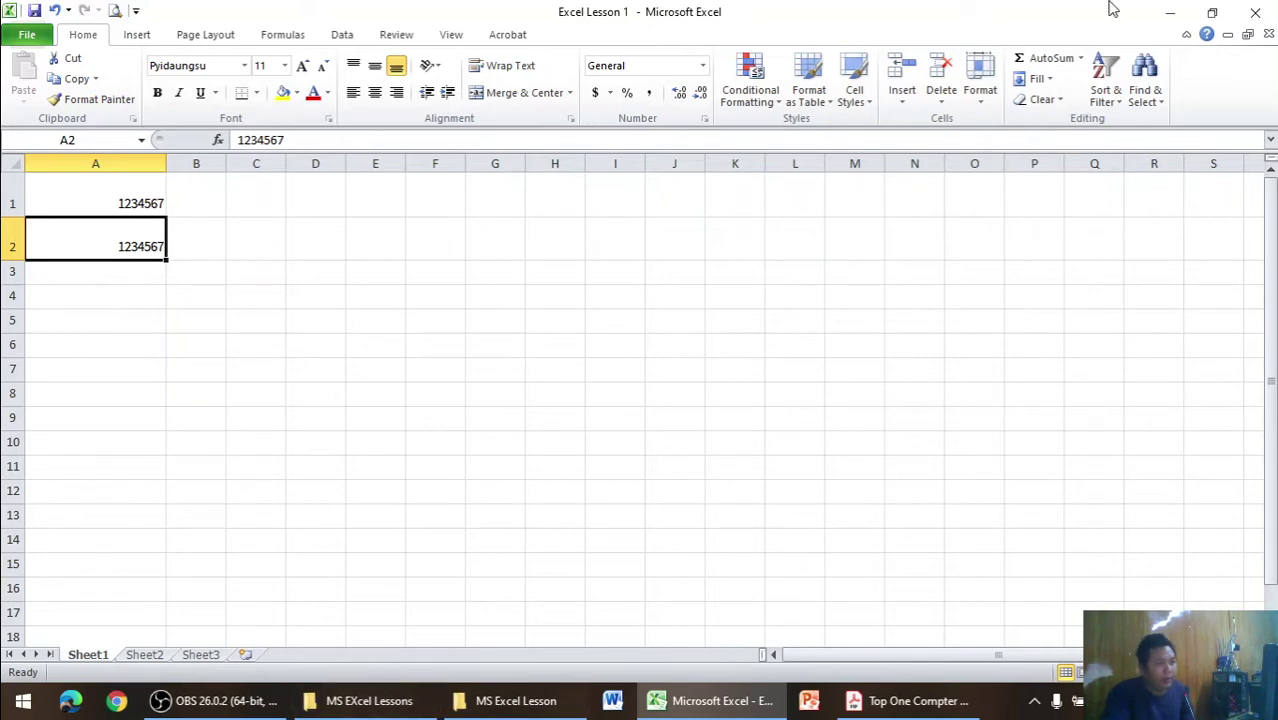
pyautogui.click(1170, 10)
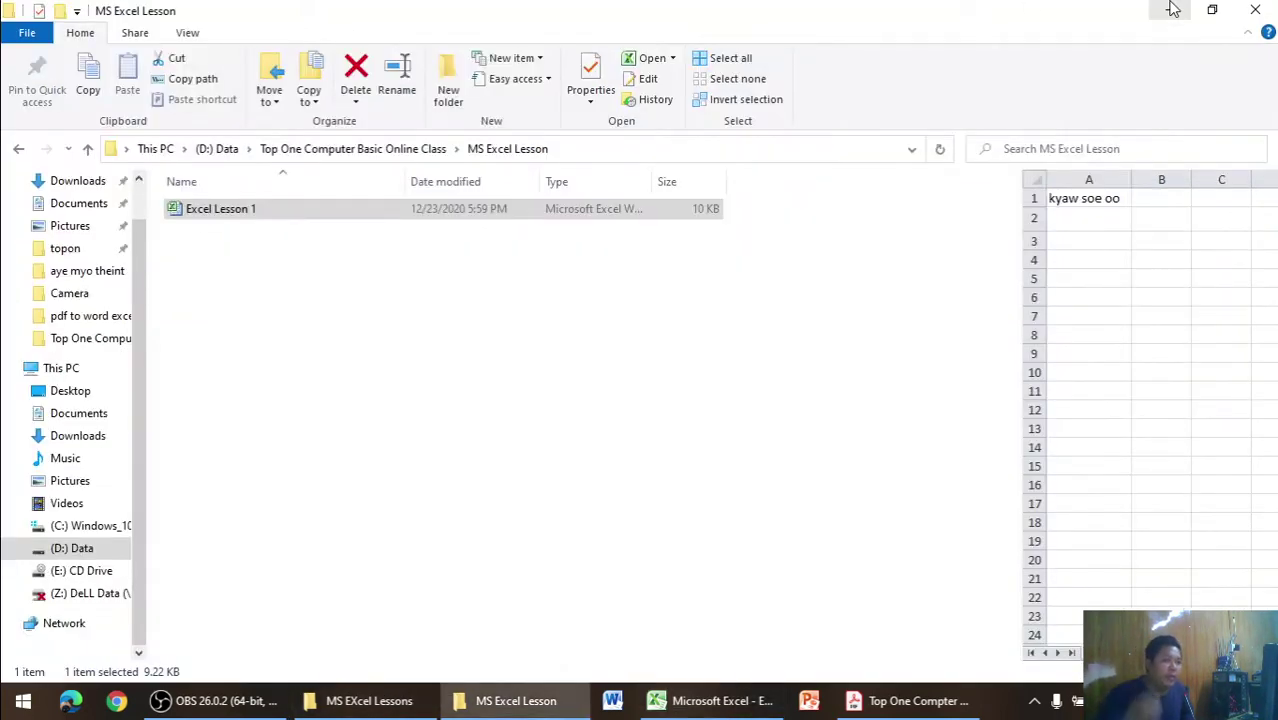
# - Browse to (D:) Data > Daily Lessons Computer Basic > MS EXcel Lessons in a maximized window
pyautogui.click(1173, 9)
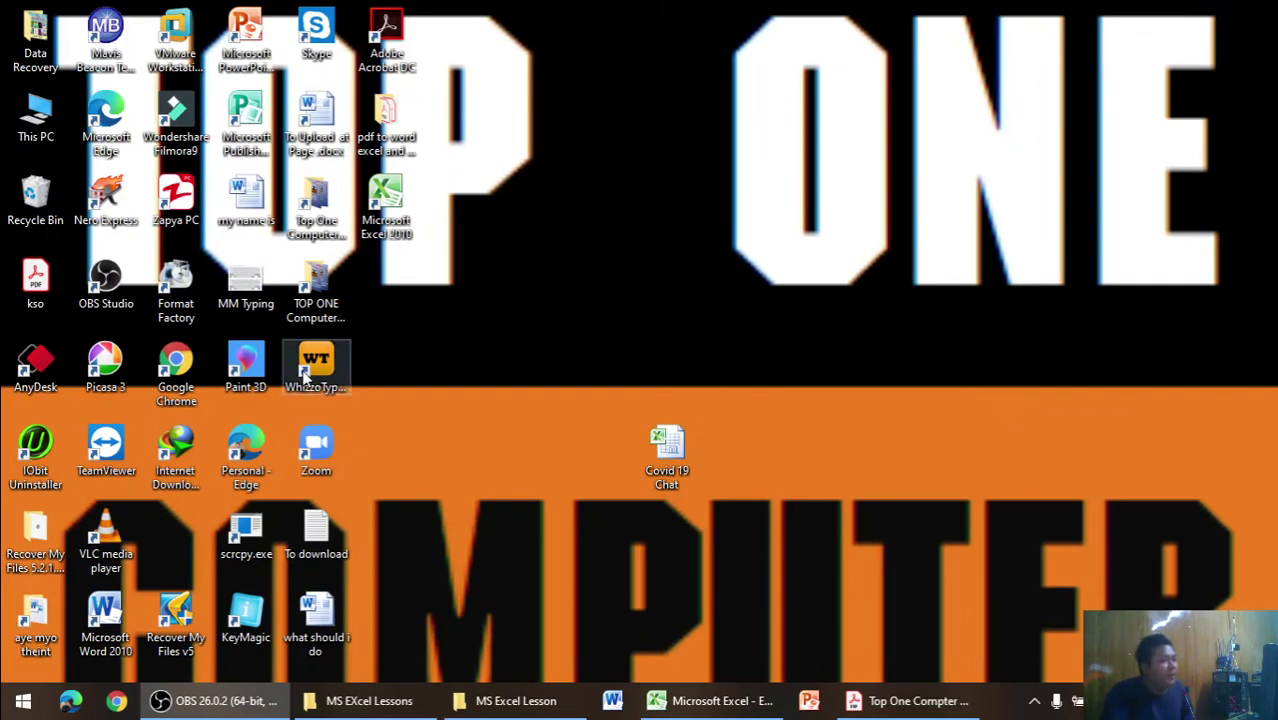
pyautogui.doubleClick(318, 210)
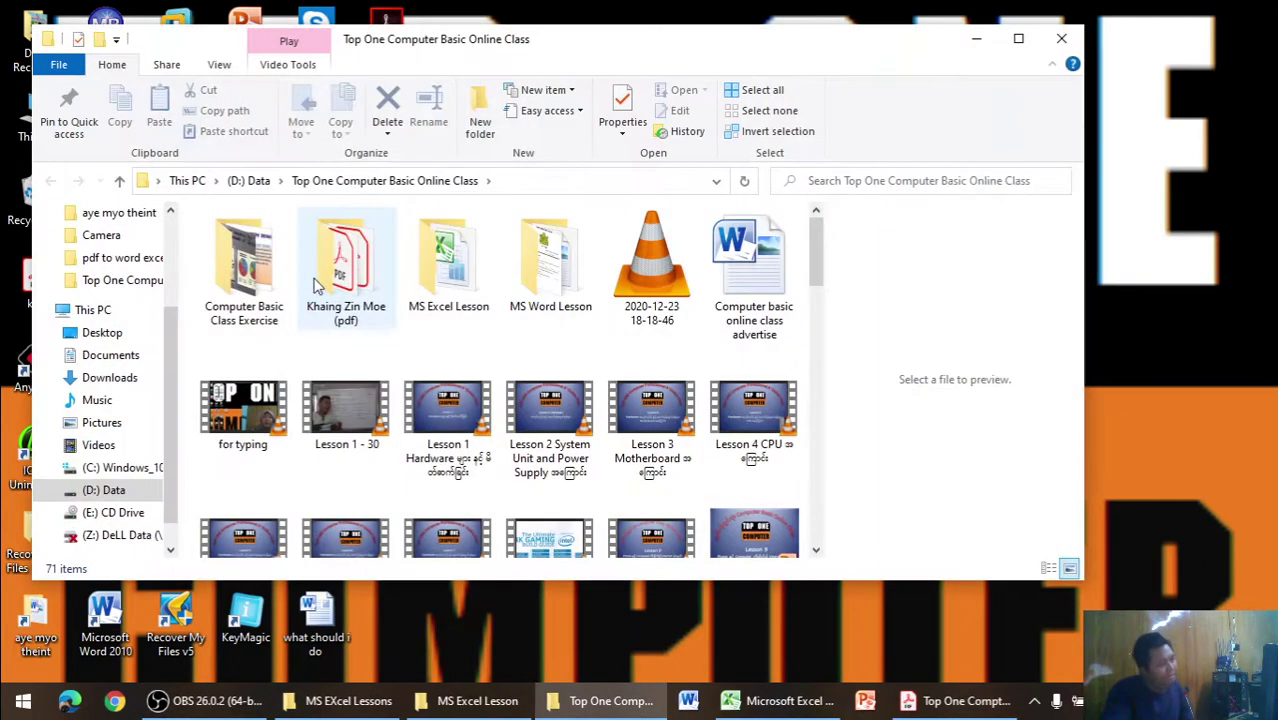
pyautogui.doubleClick(640, 57)
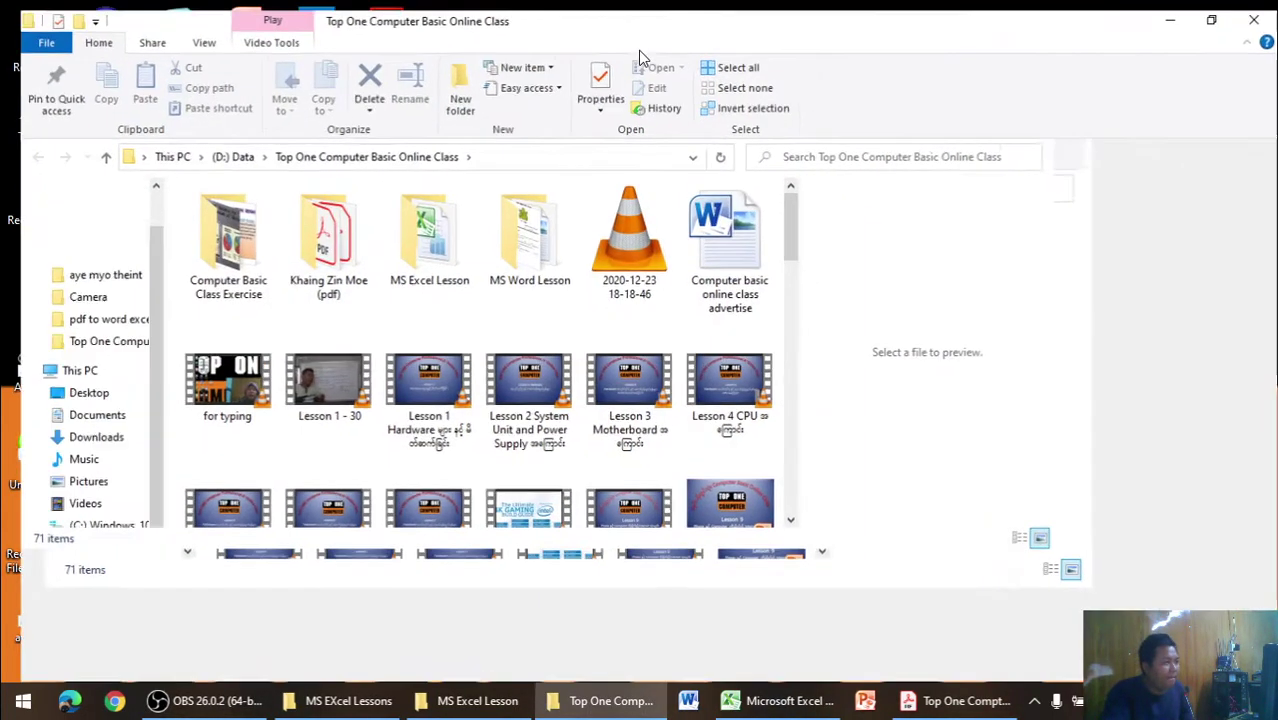
pyautogui.click(72, 548)
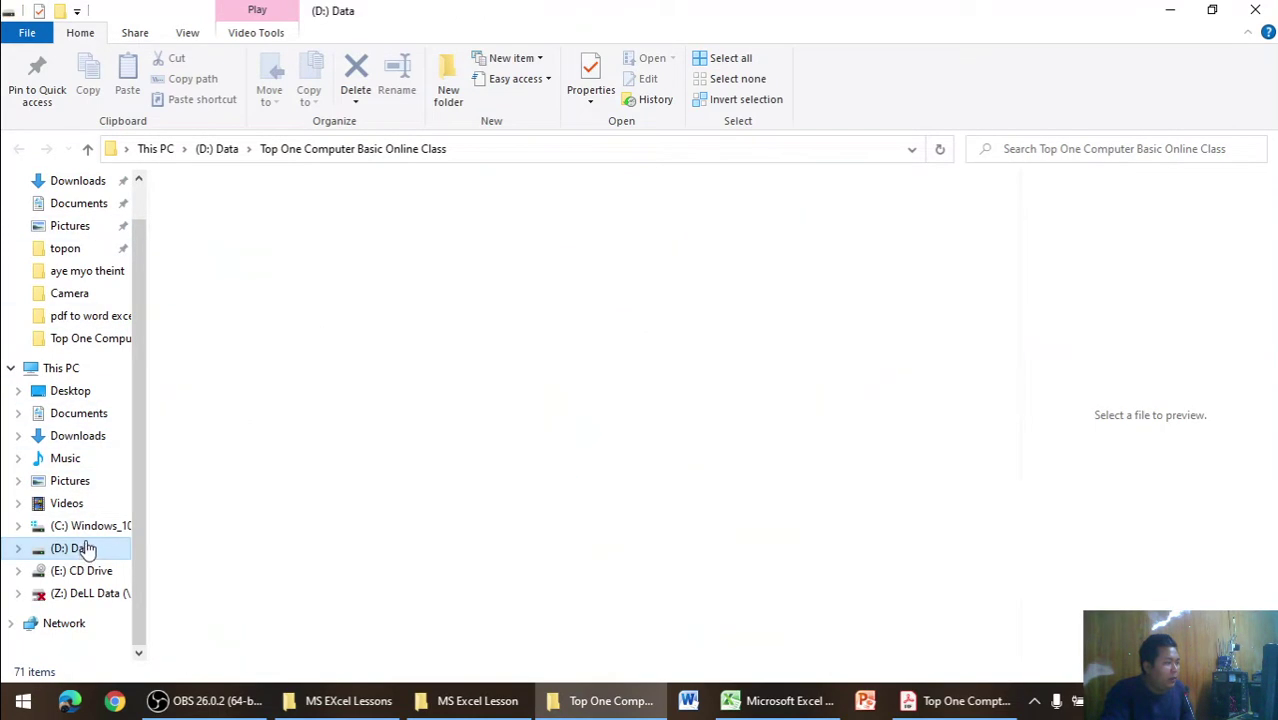
pyautogui.doubleClick(278, 230)
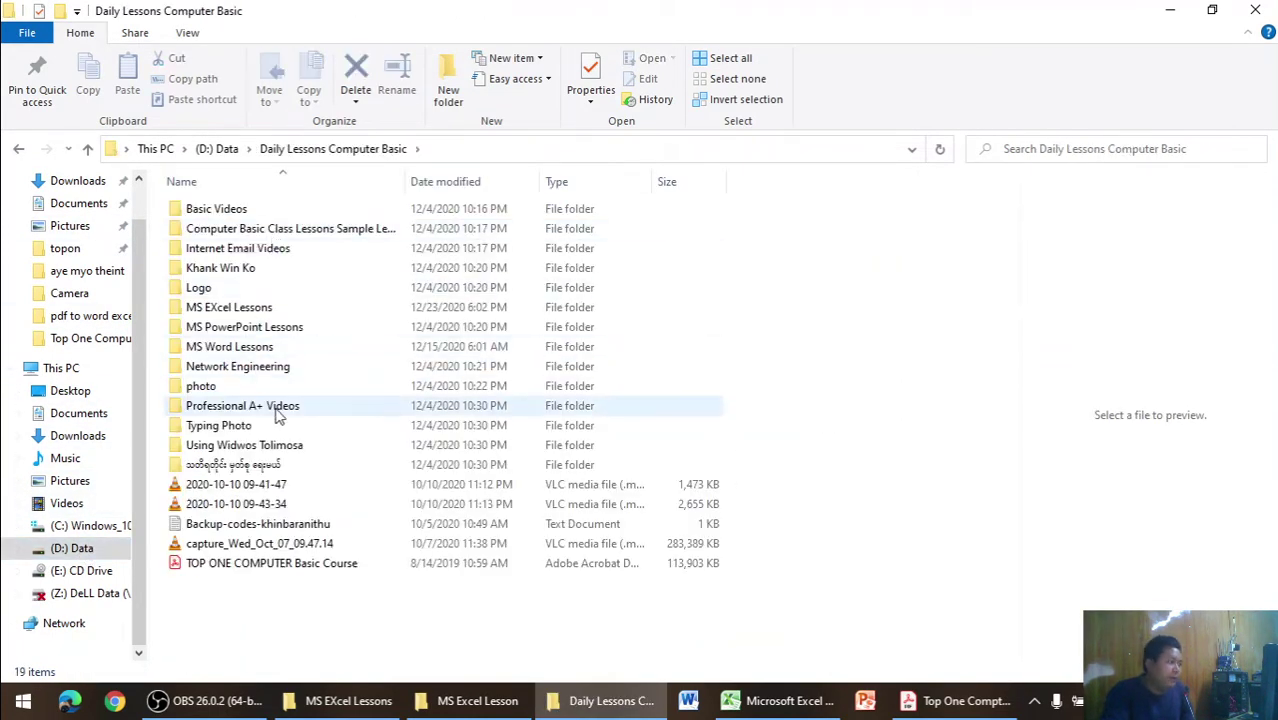
pyautogui.doubleClick(250, 307)
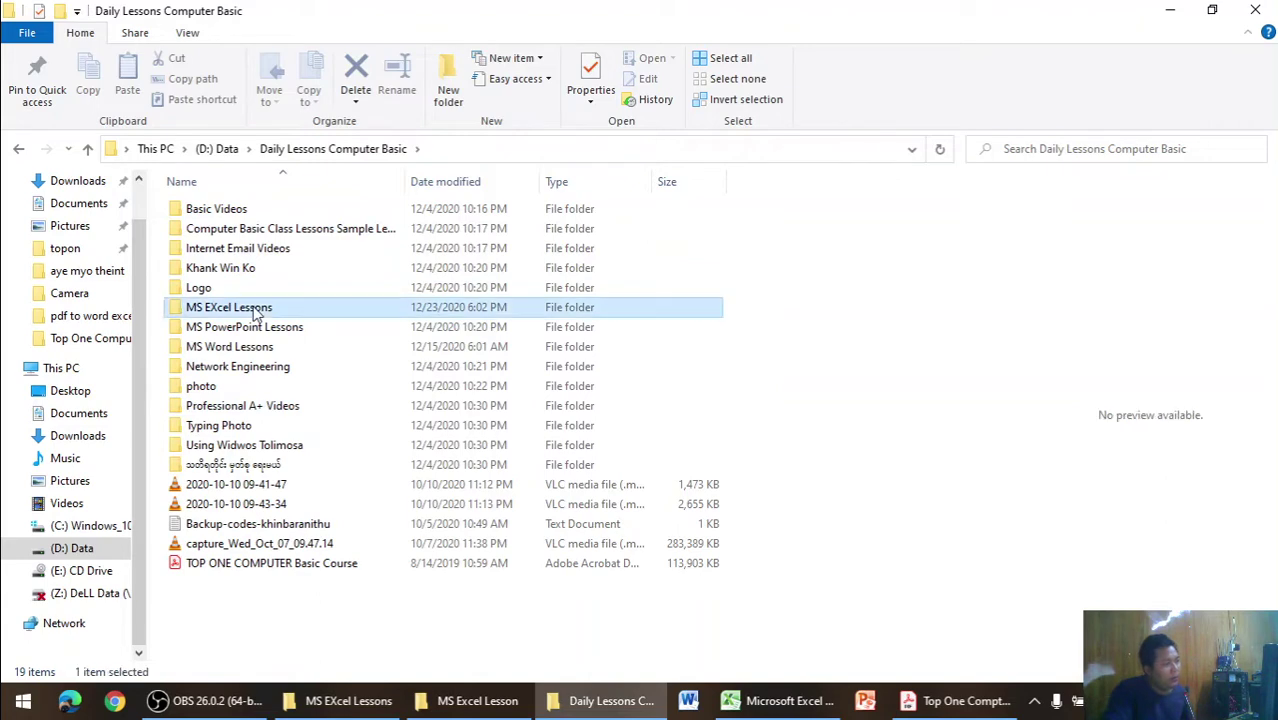
# - Open Covid 19 Chat.xlsx, delete its pie chart, and select cell B4
pyautogui.doubleClick(250, 250)
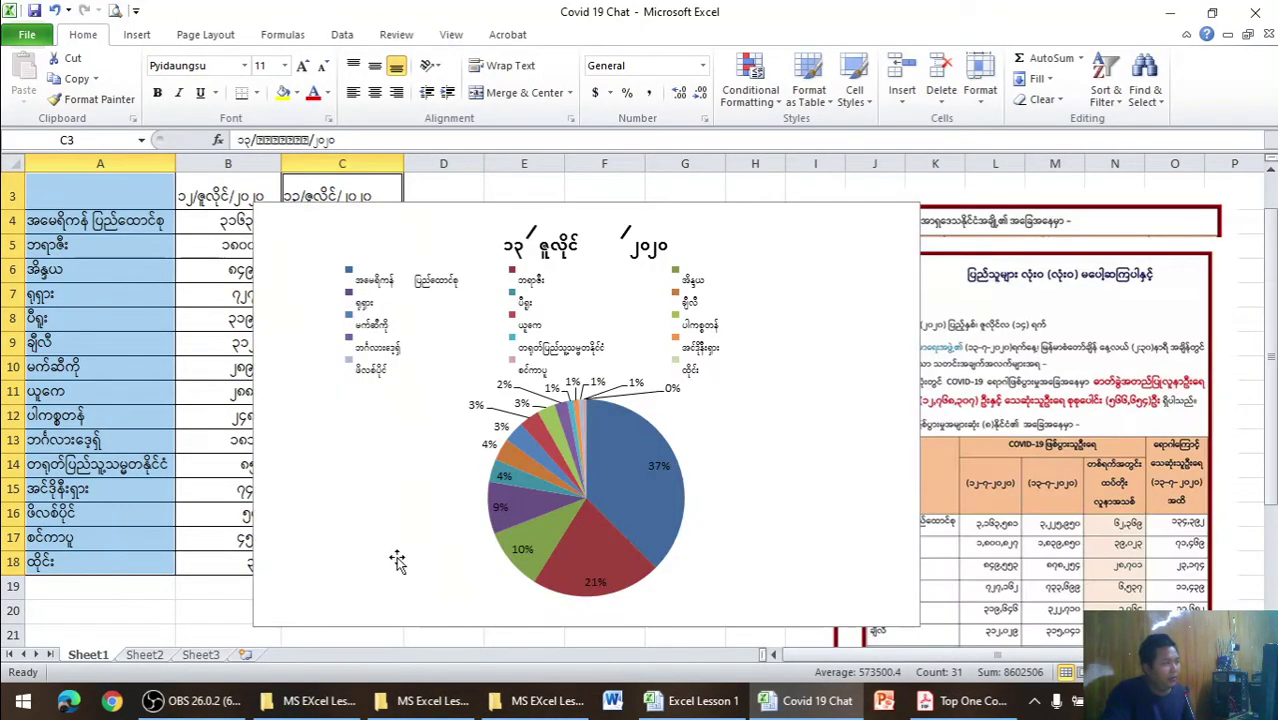
pyautogui.click(779, 367)
pyautogui.click(798, 440)
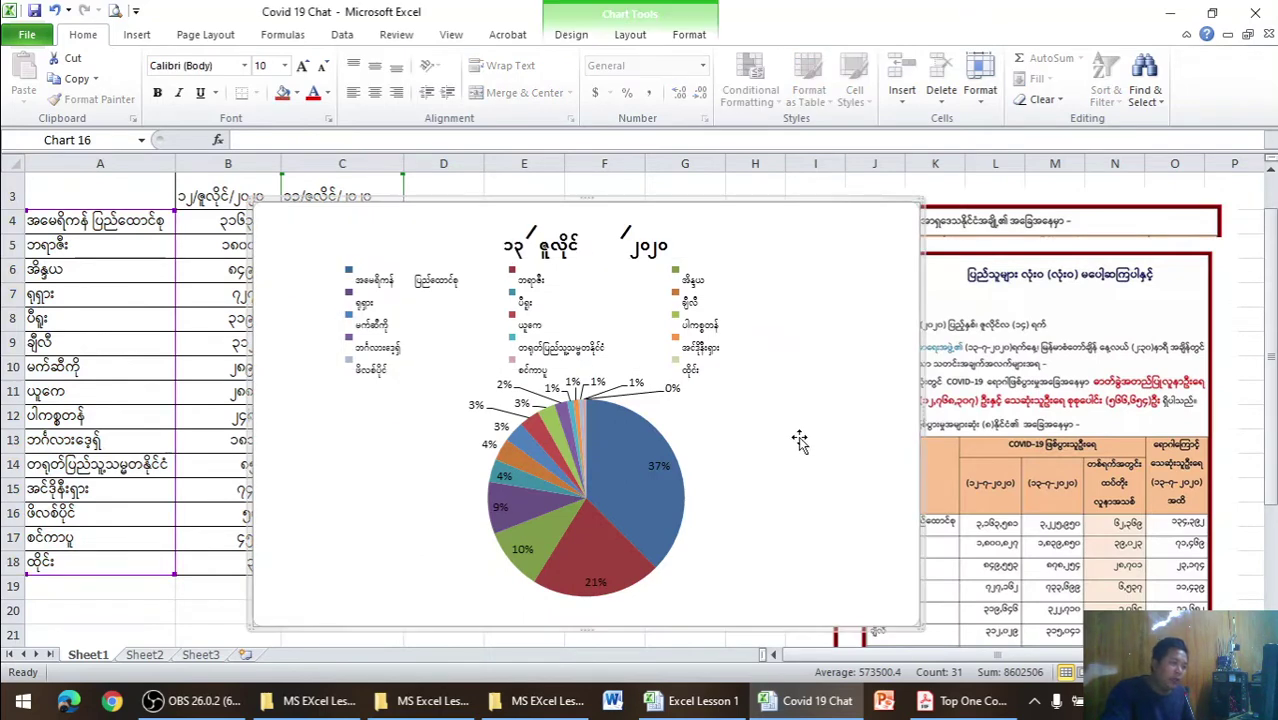
pyautogui.press('Delete')
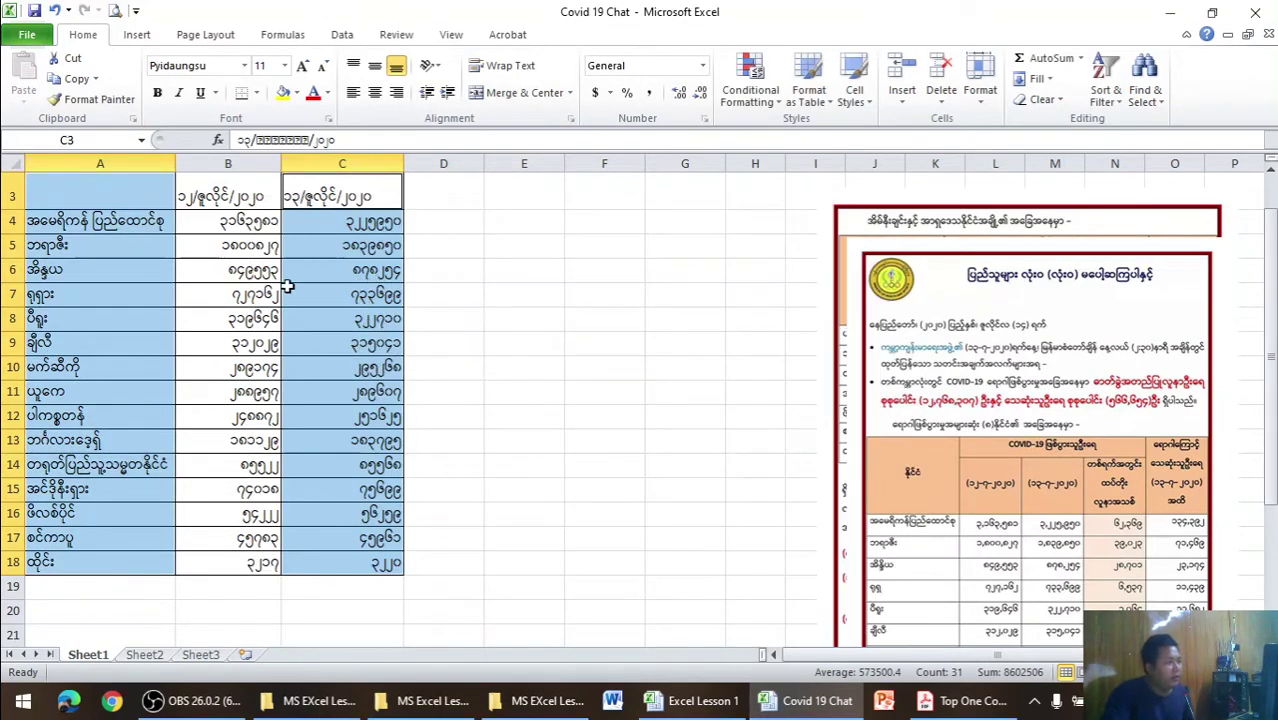
pyautogui.click(221, 225)
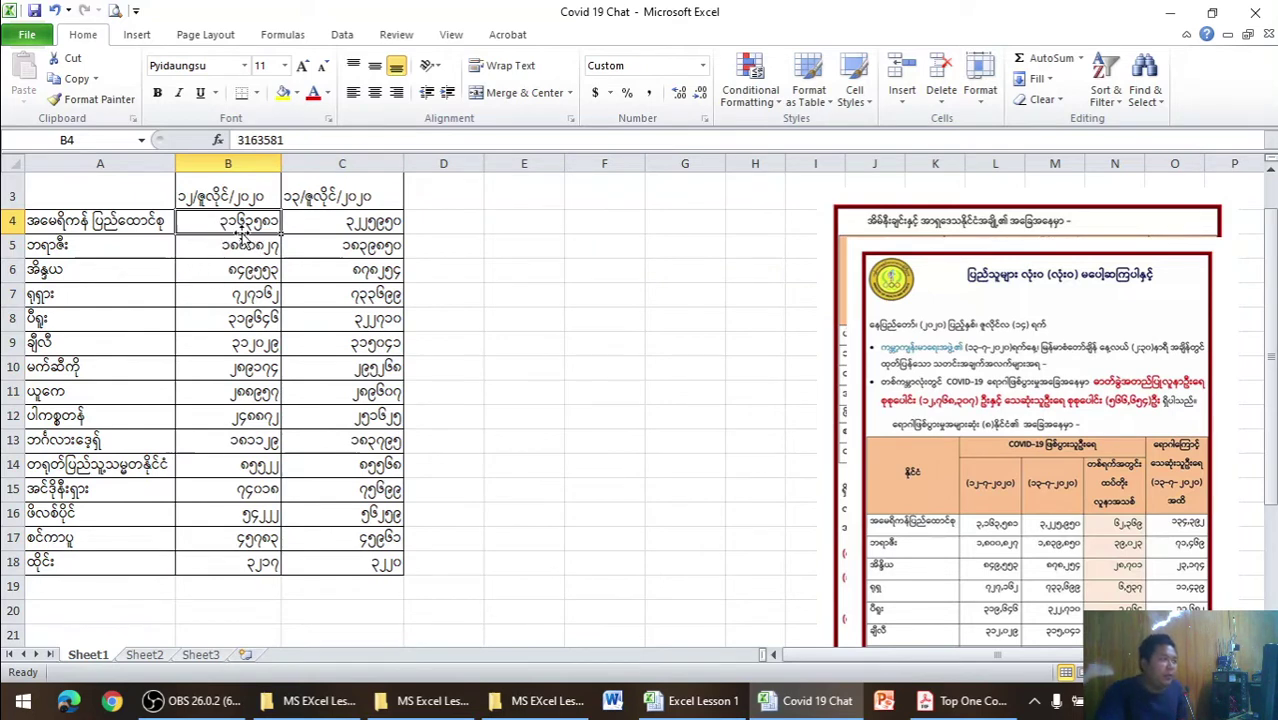
# - Enter 1123 in cell E4 in Western digits, switching off Myanmar keyboard input
pyautogui.click(469, 229)
pyautogui.click(506, 228)
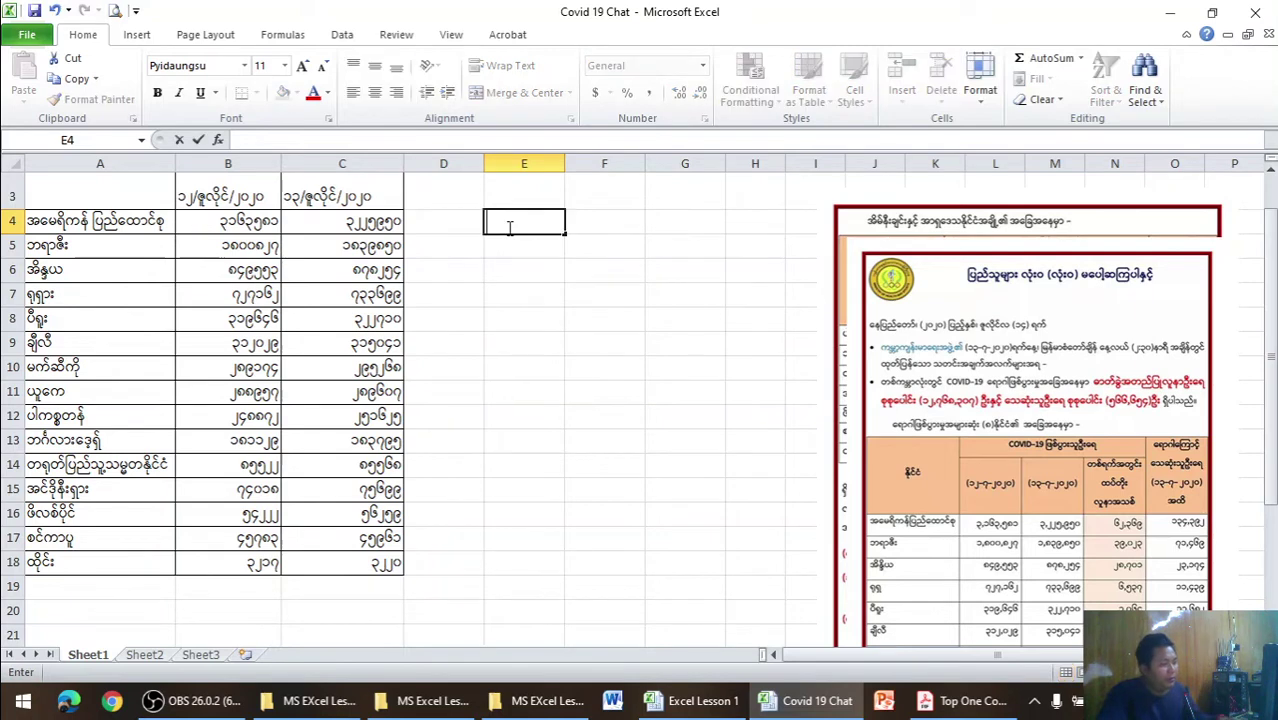
pyautogui.write('၁၂')
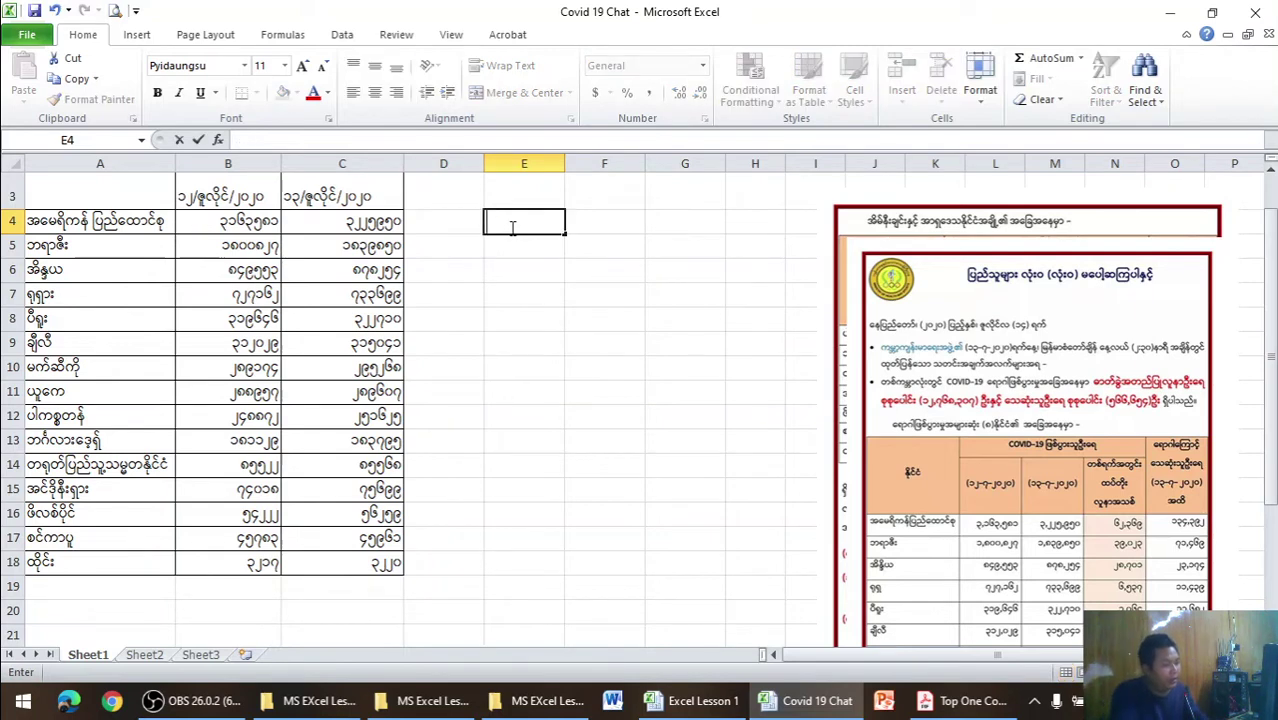
pyautogui.hotkey('ctrl', 'shift')
pyautogui.write('၁၂')
pyautogui.press('BackSpace')
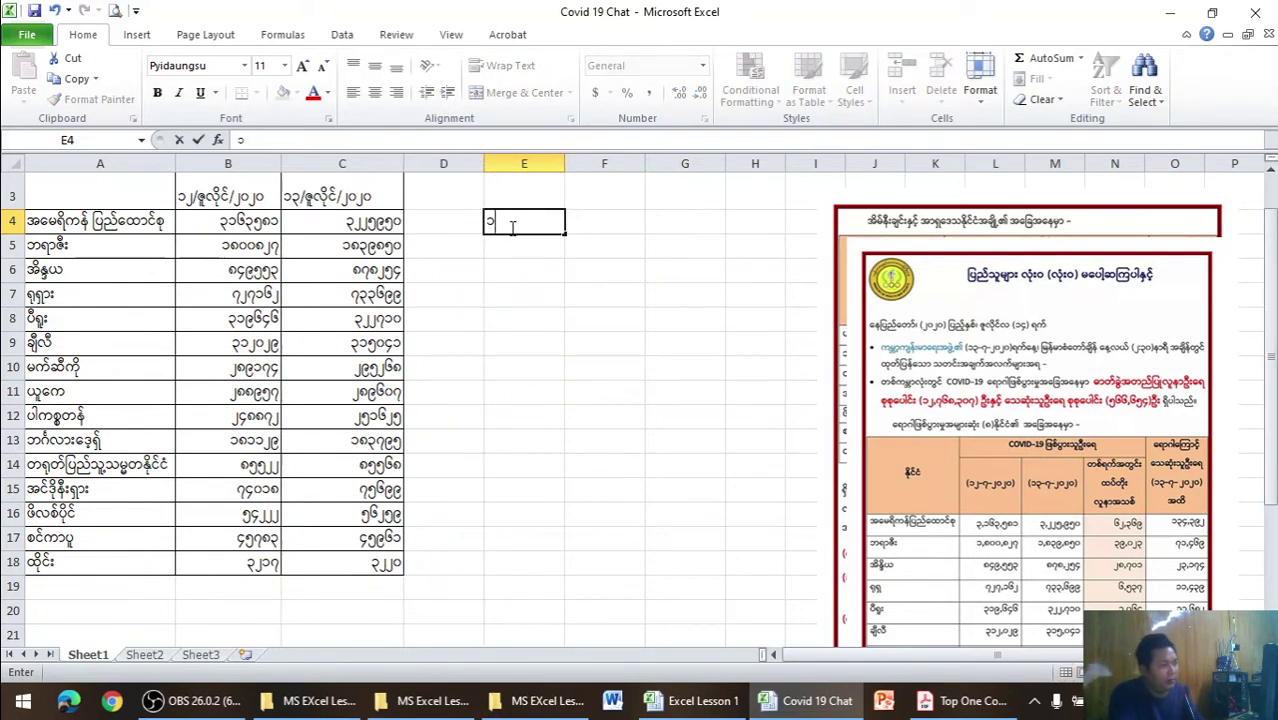
pyautogui.hotkey('ctrl', 'shift')
pyautogui.write('123')
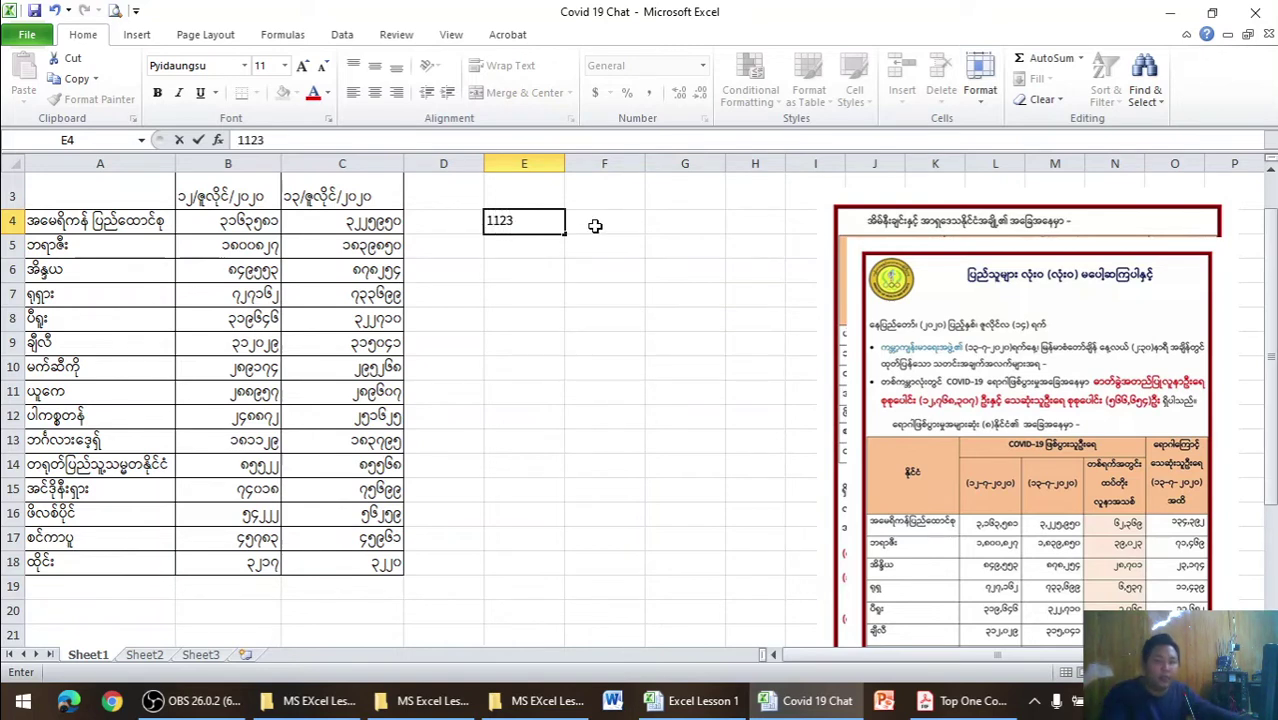
pyautogui.click(618, 297)
pyautogui.click(545, 224)
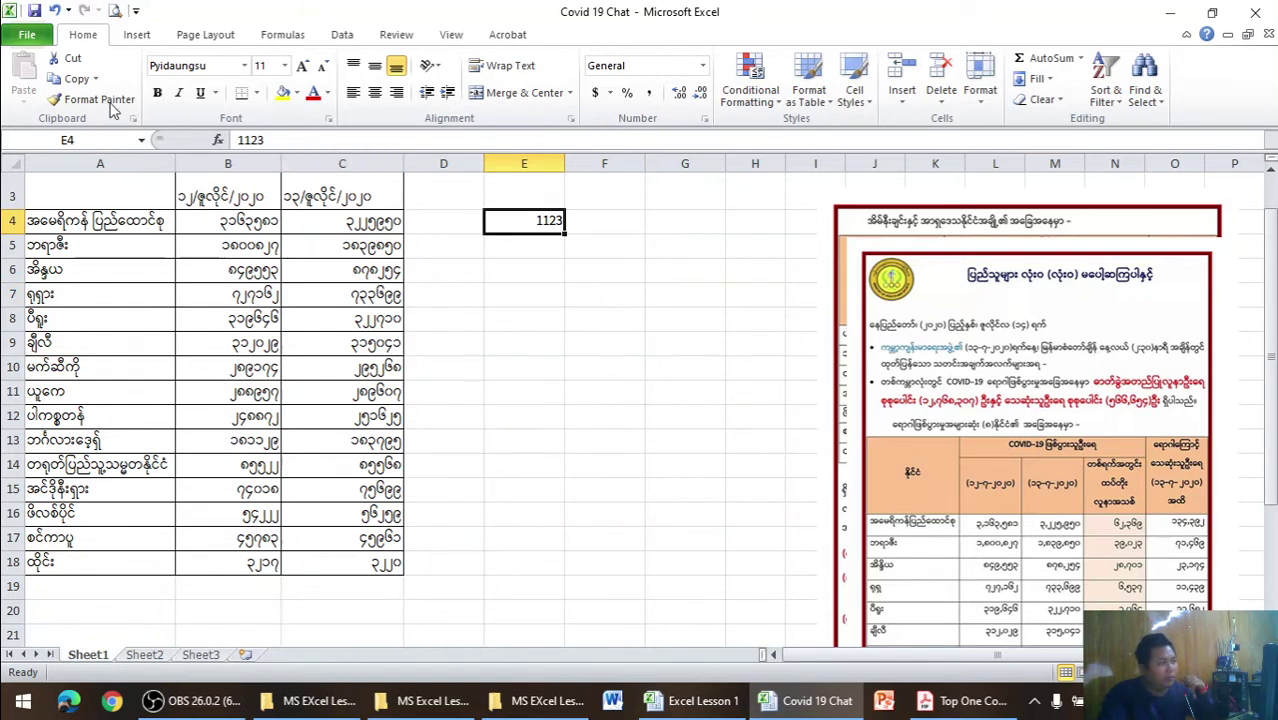
# - Paint E4's plain number format onto the B and C case figures
pyautogui.click(1211, 12)
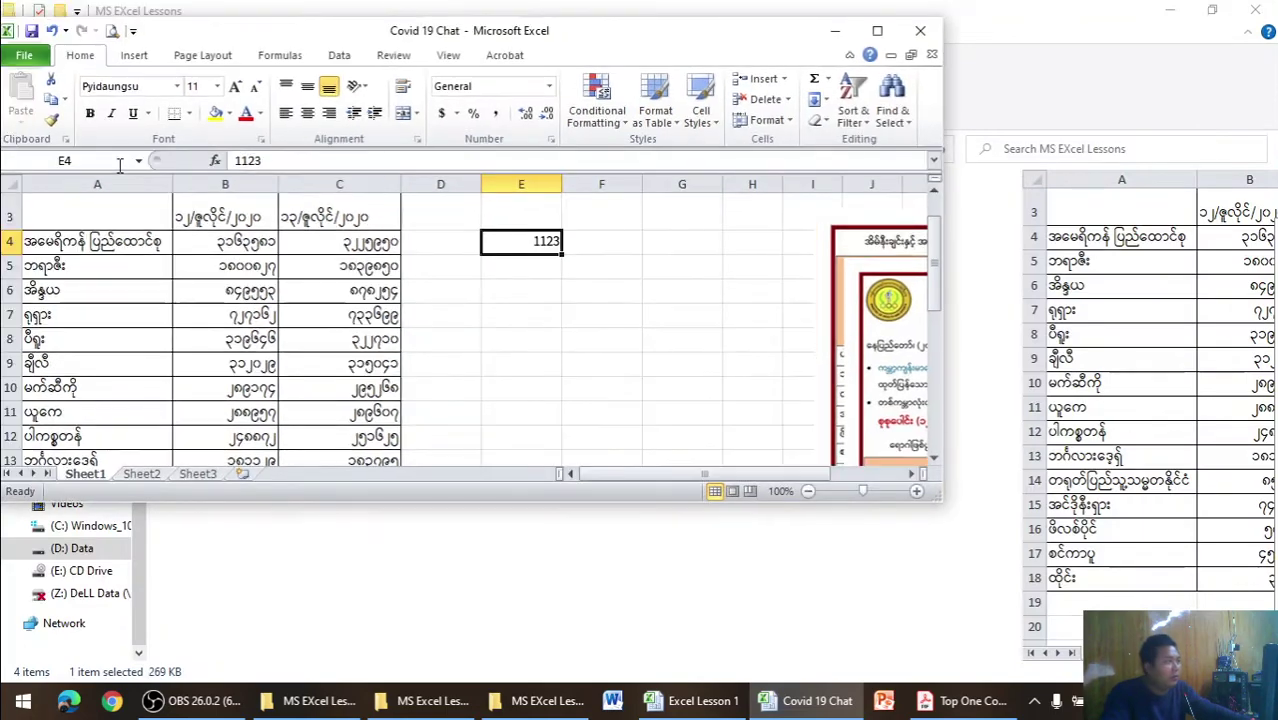
pyautogui.click(51, 119)
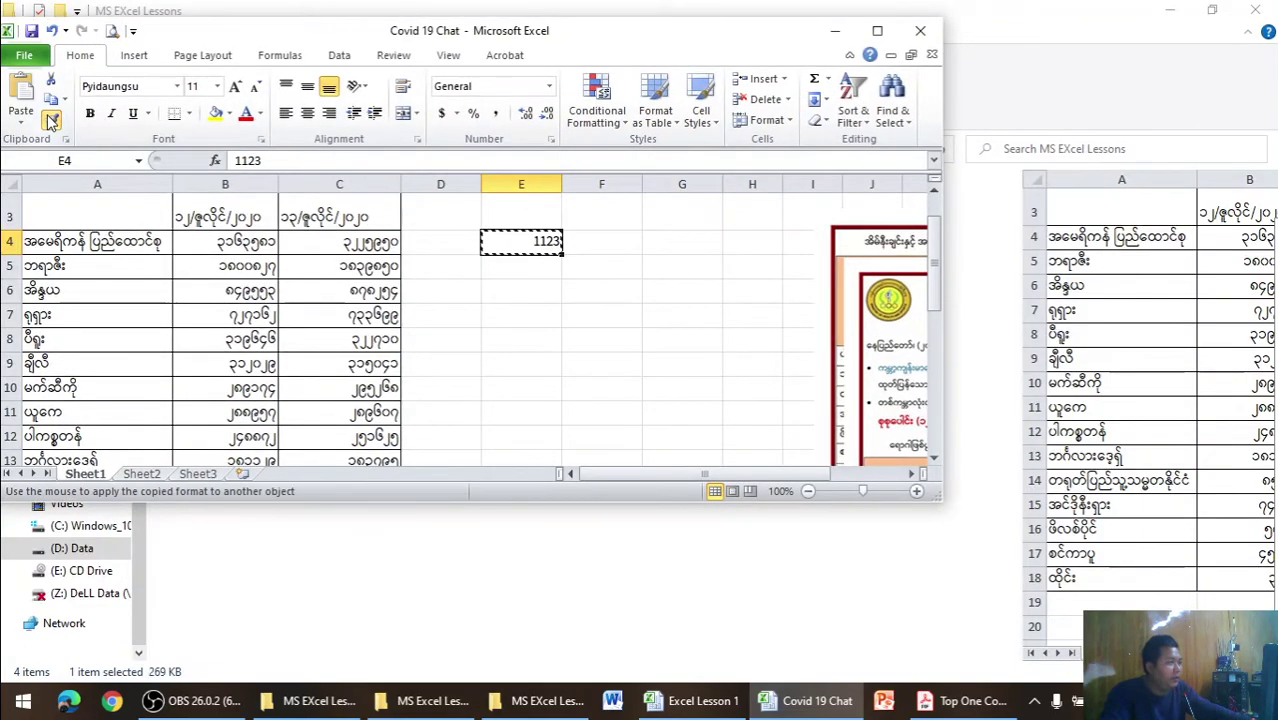
pyautogui.click(877, 33)
pyautogui.moveTo(263, 221)
pyautogui.mouseDown()
pyautogui.moveTo(255, 342)
pyautogui.moveTo(381, 566)
pyautogui.mouseUp()
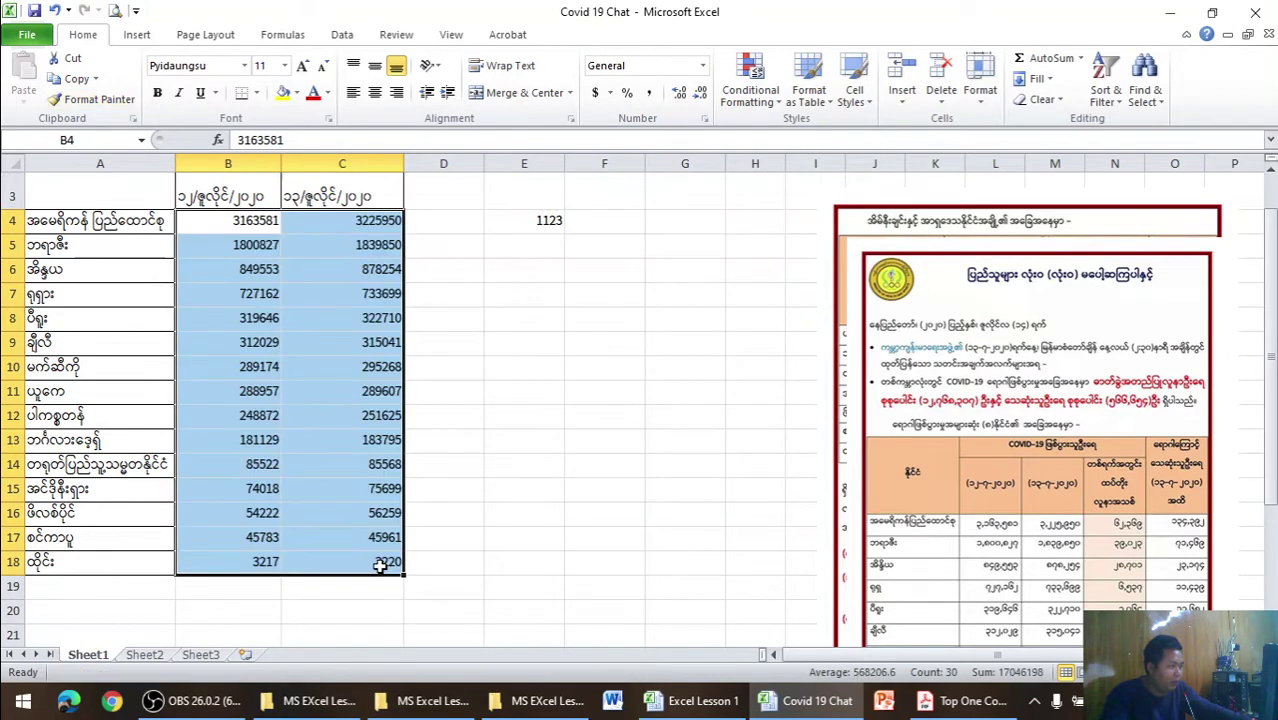
pyautogui.click(638, 423)
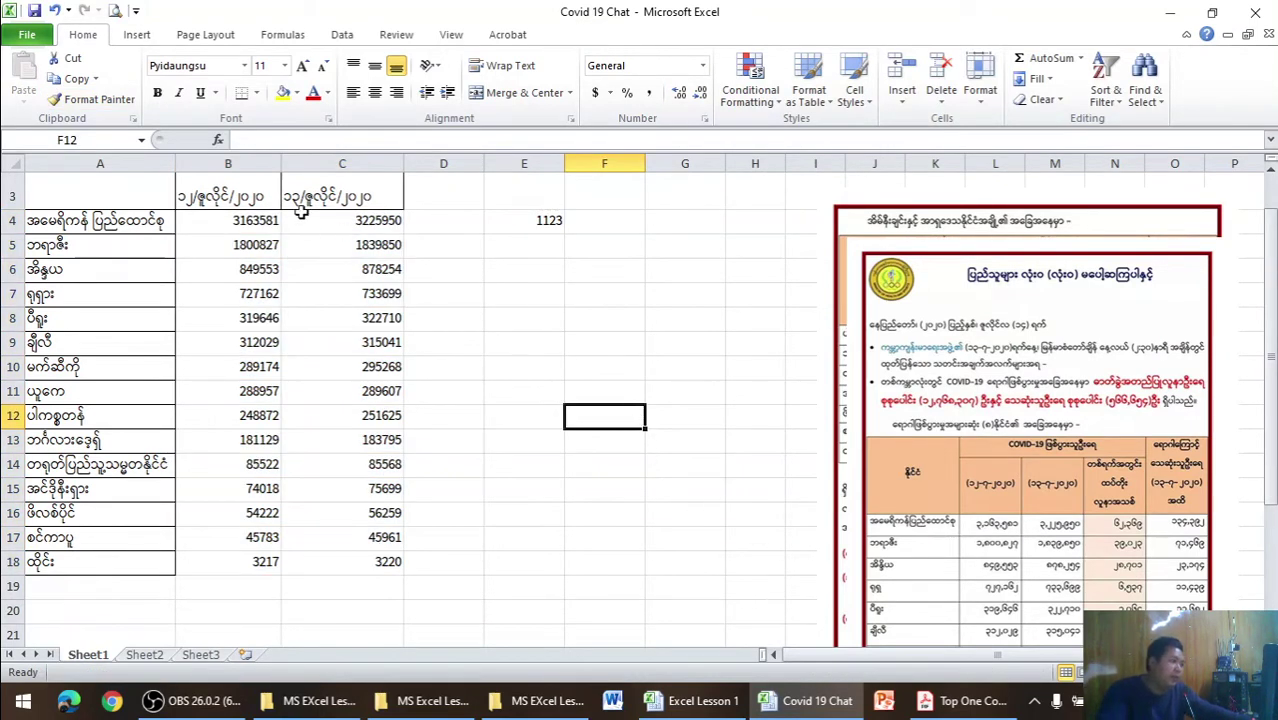
# - Paint E4's plain, borderless format onto headings B3:C3, then onto B3 again
pyautogui.click(540, 220)
pyautogui.click(92, 99)
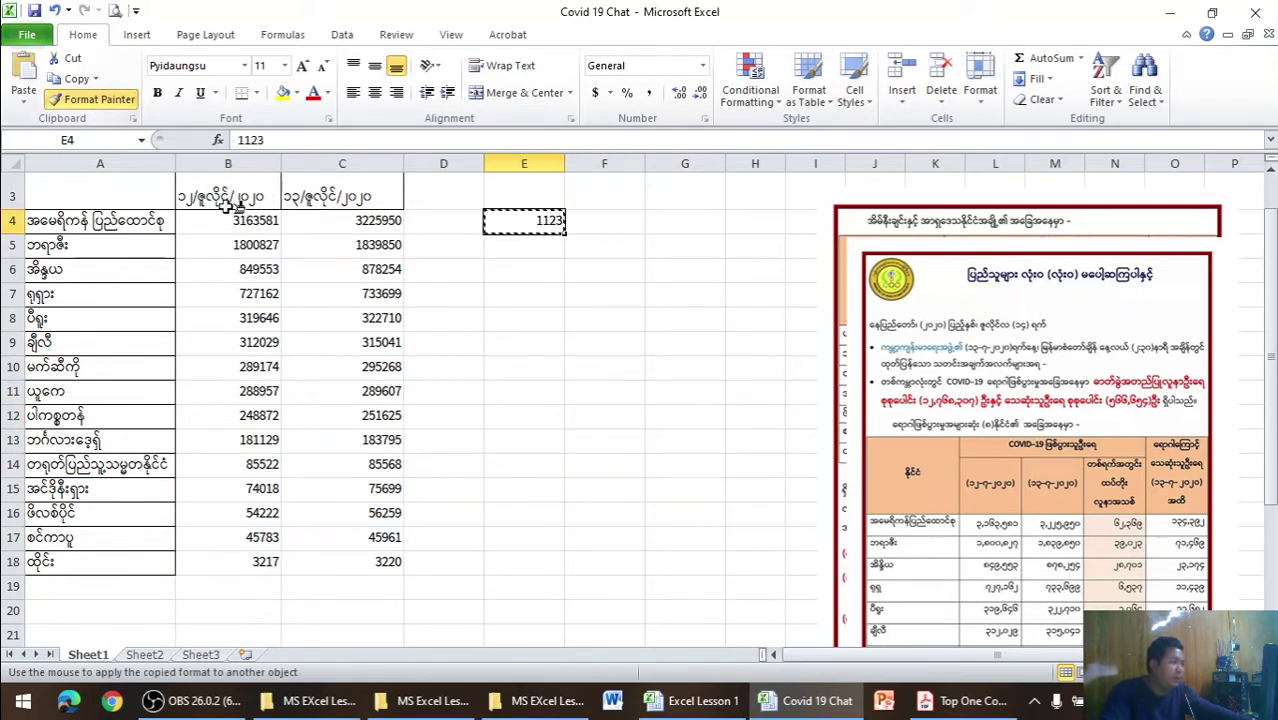
pyautogui.moveTo(192, 190); pyautogui.dragTo(348, 200)
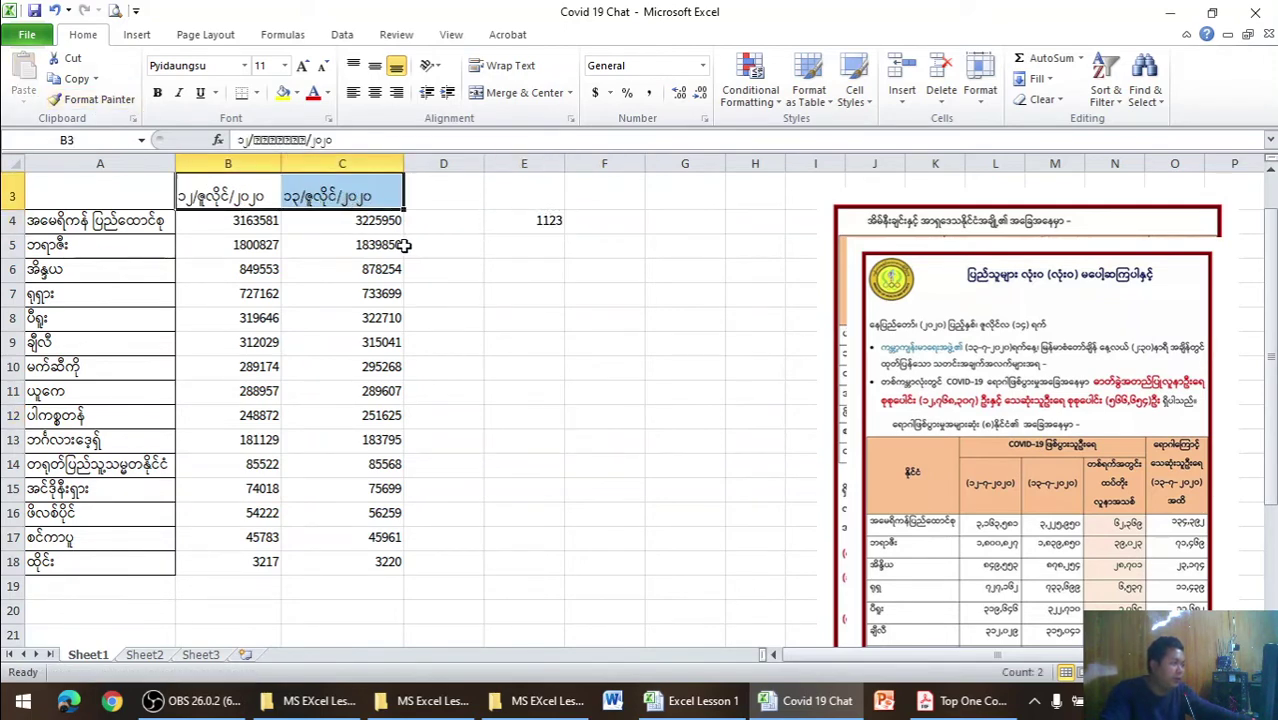
pyautogui.click(549, 221)
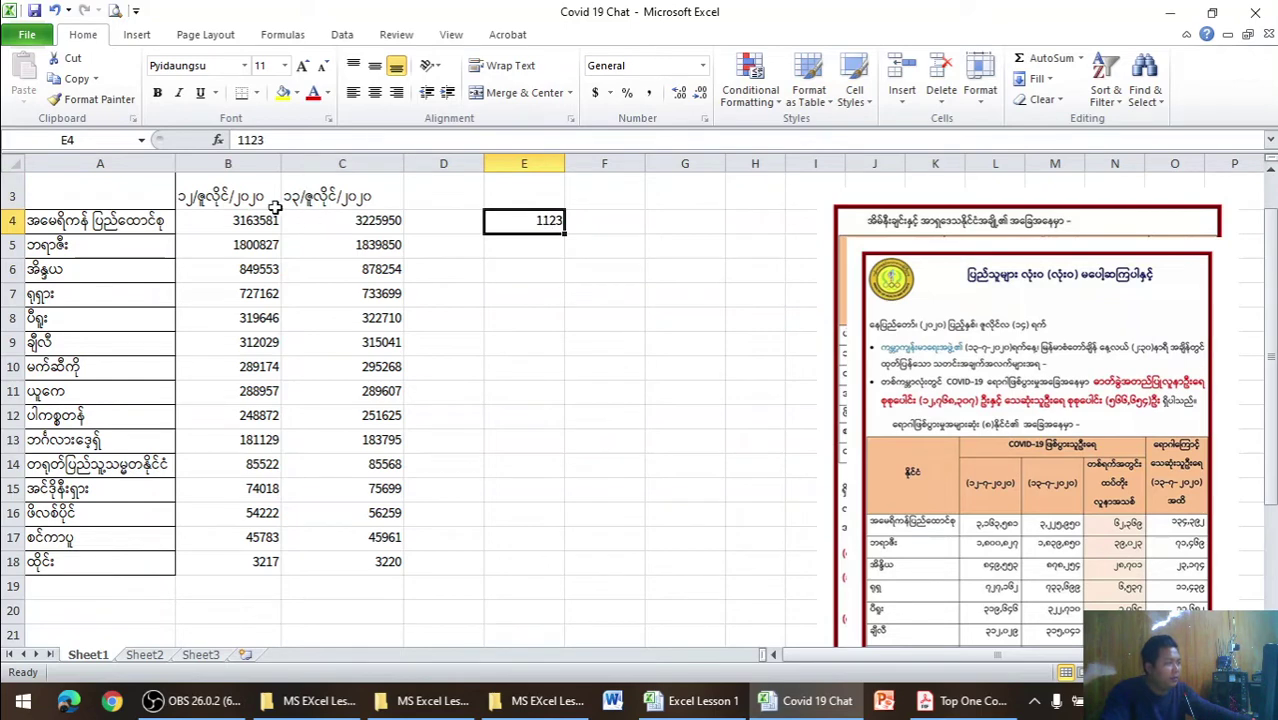
pyautogui.click(92, 99)
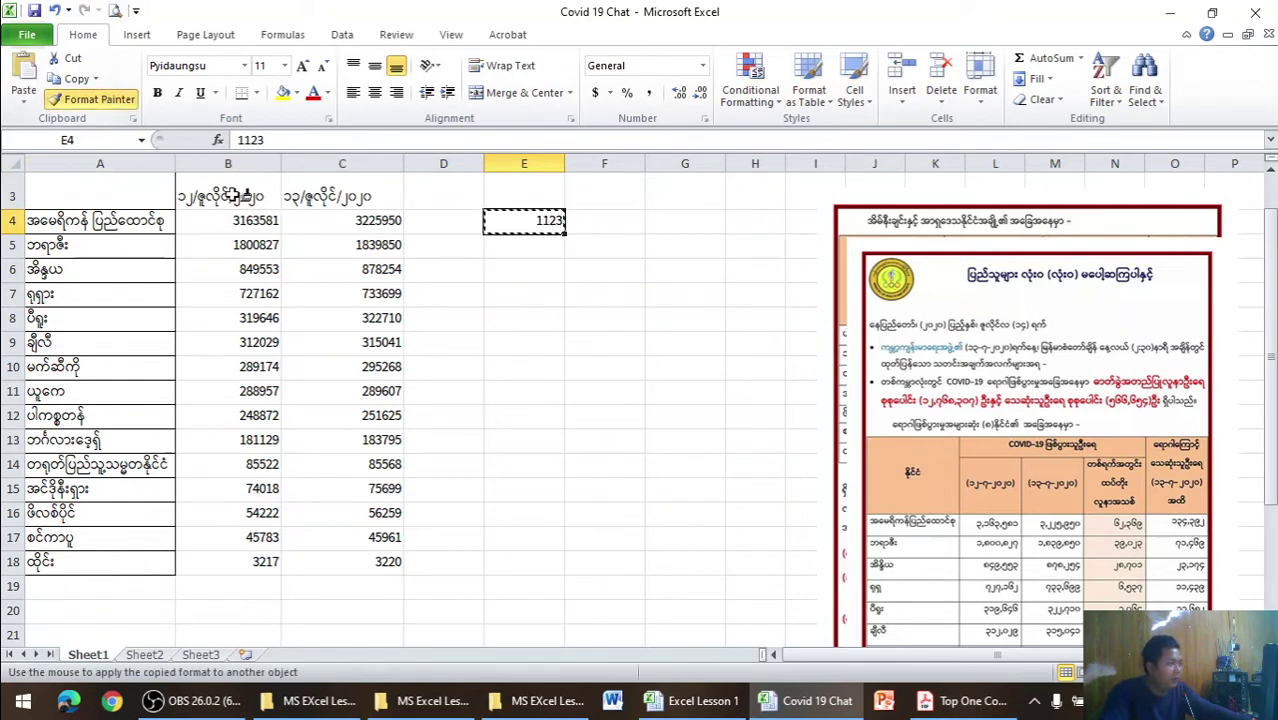
pyautogui.moveTo(234, 197); pyautogui.dragTo(234, 197)
# - Paint E4's plain formatting onto heading C3 and inspect cells C4, C8 and B3
pyautogui.click(92, 99)
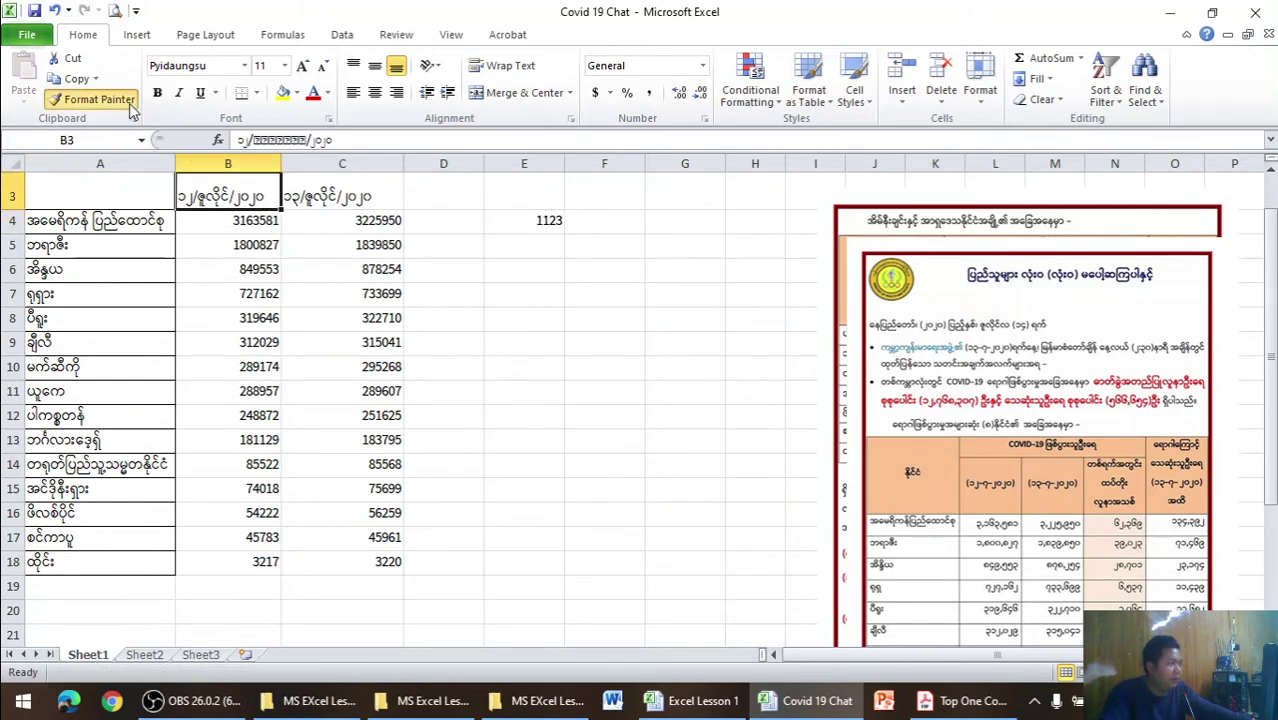
pyautogui.click(340, 200)
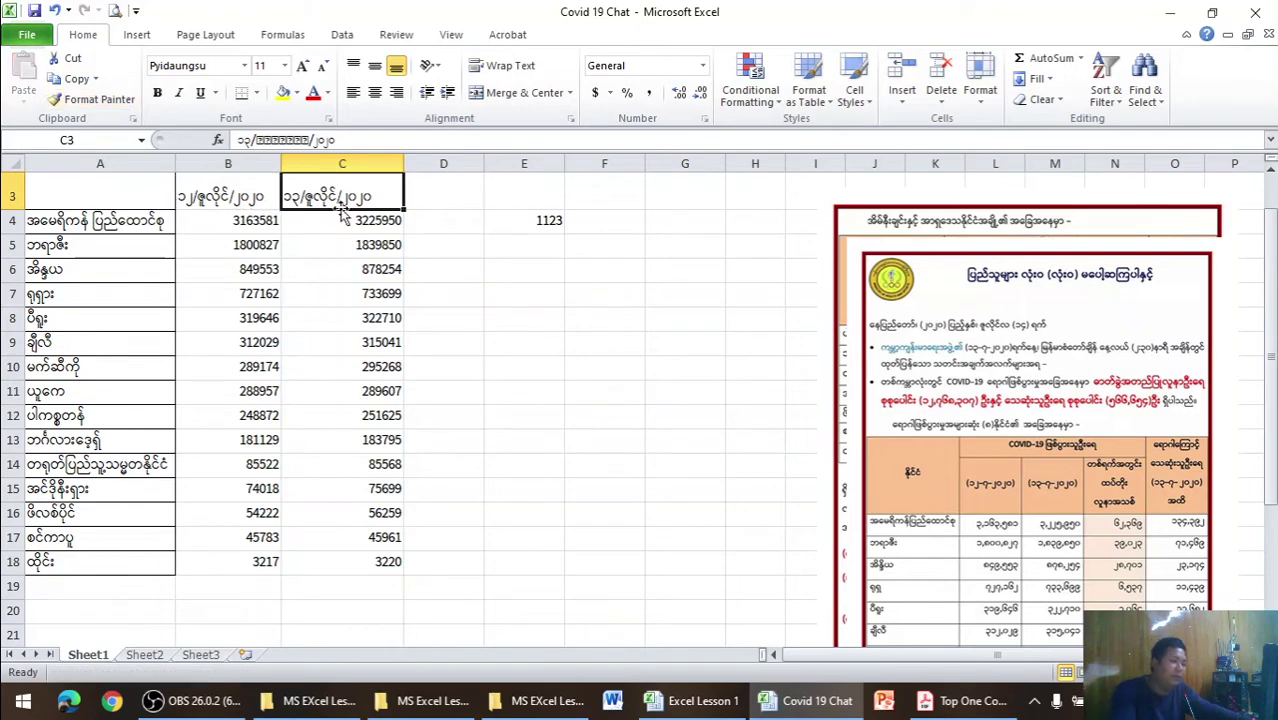
pyautogui.click(333, 218)
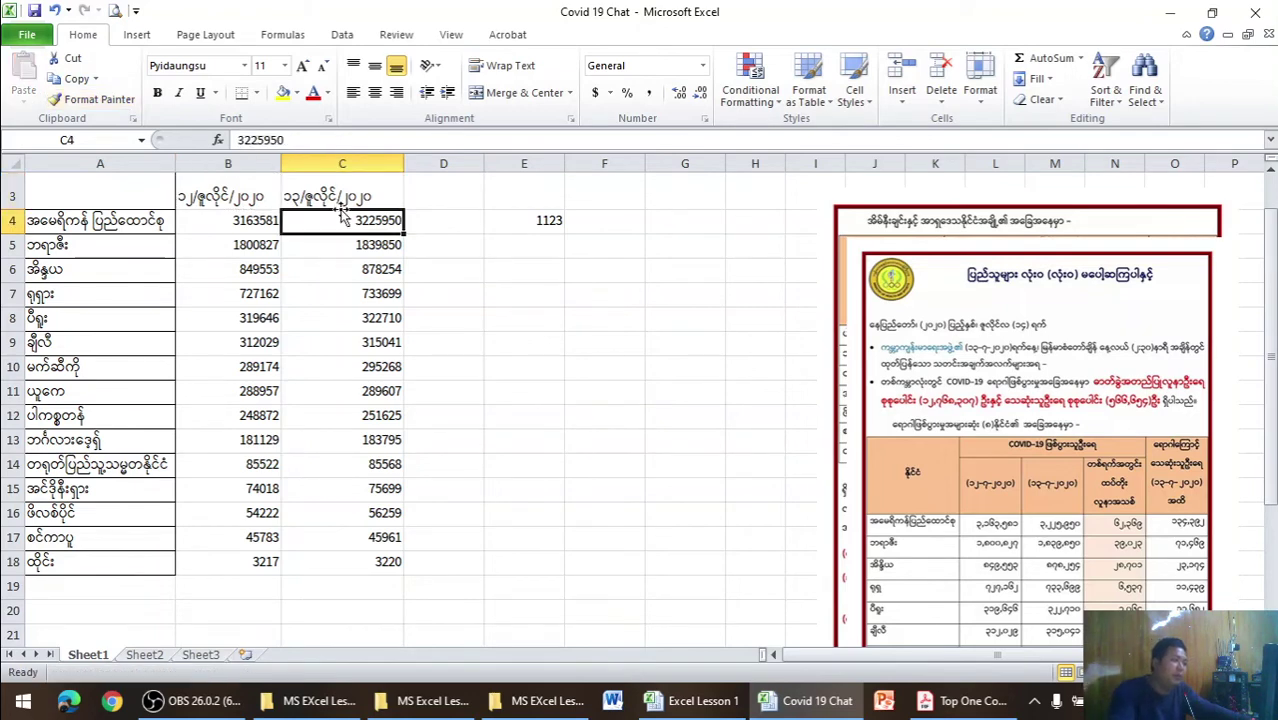
pyautogui.click(324, 314)
pyautogui.click(214, 203)
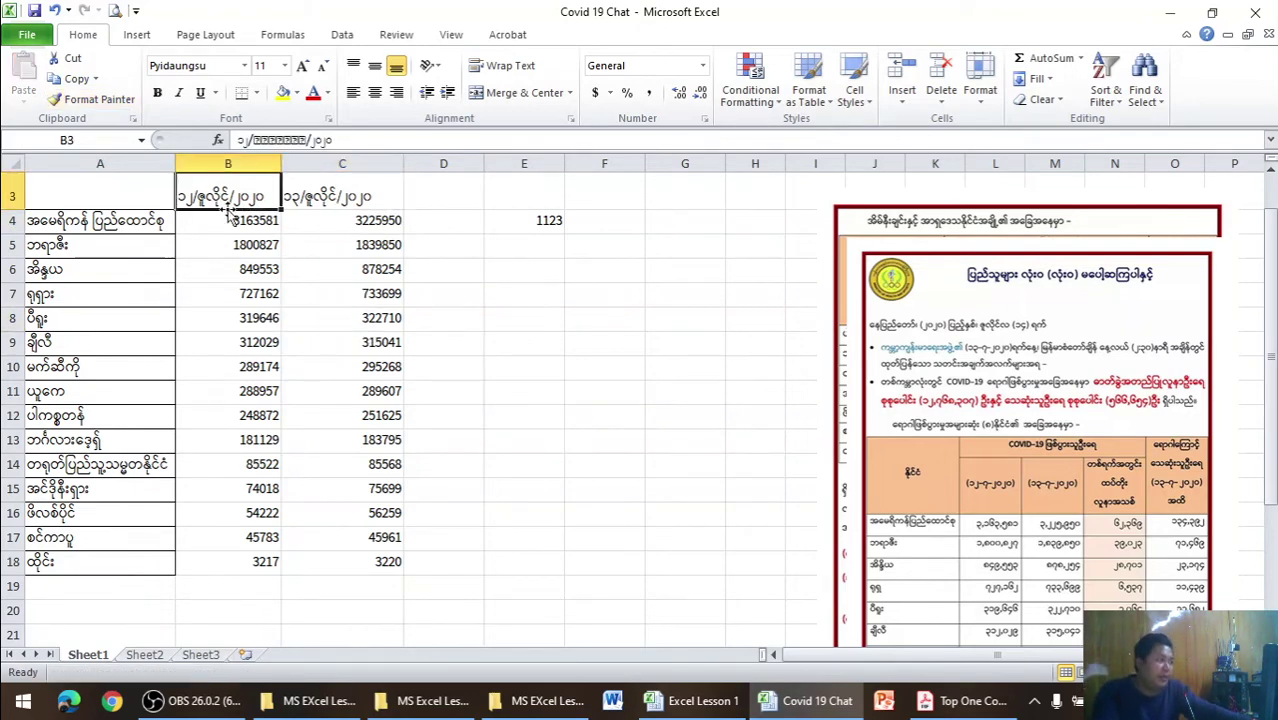
# - Format-paint E4's borderless style onto the country names in A4:A17
pyautogui.click(550, 224)
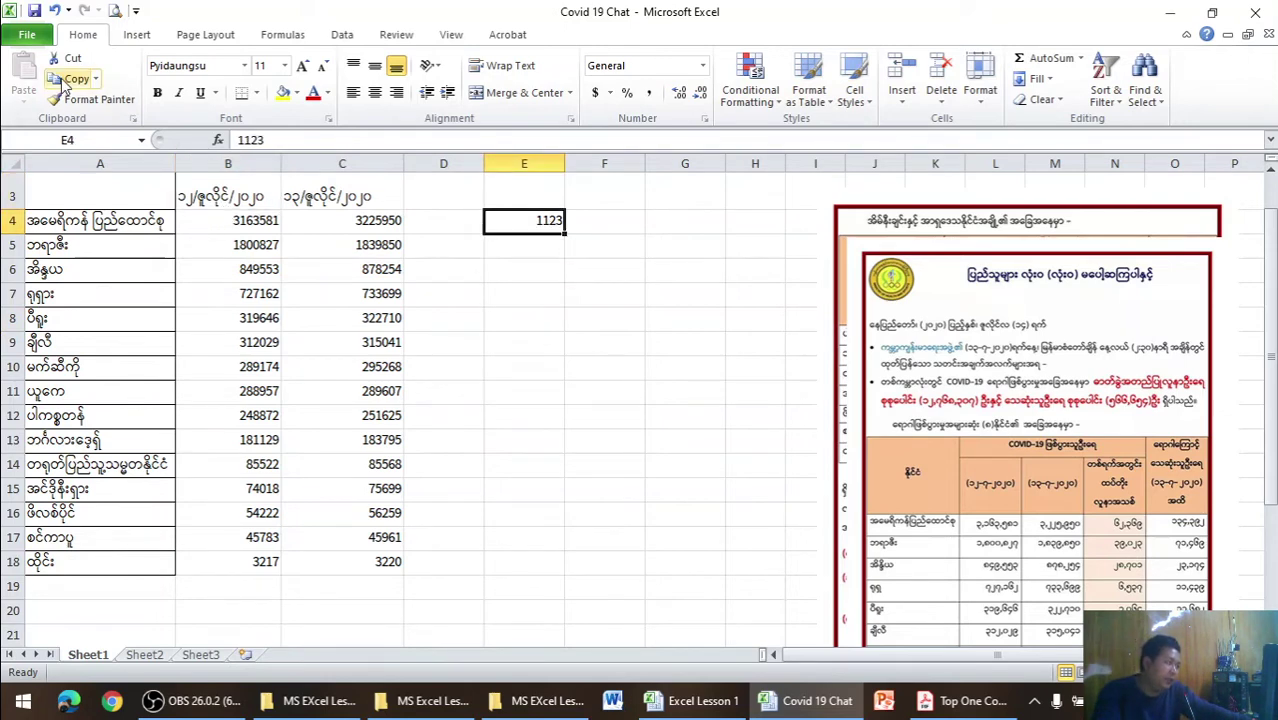
pyautogui.click(92, 99)
pyautogui.moveTo(80, 220); pyautogui.dragTo(70, 537)
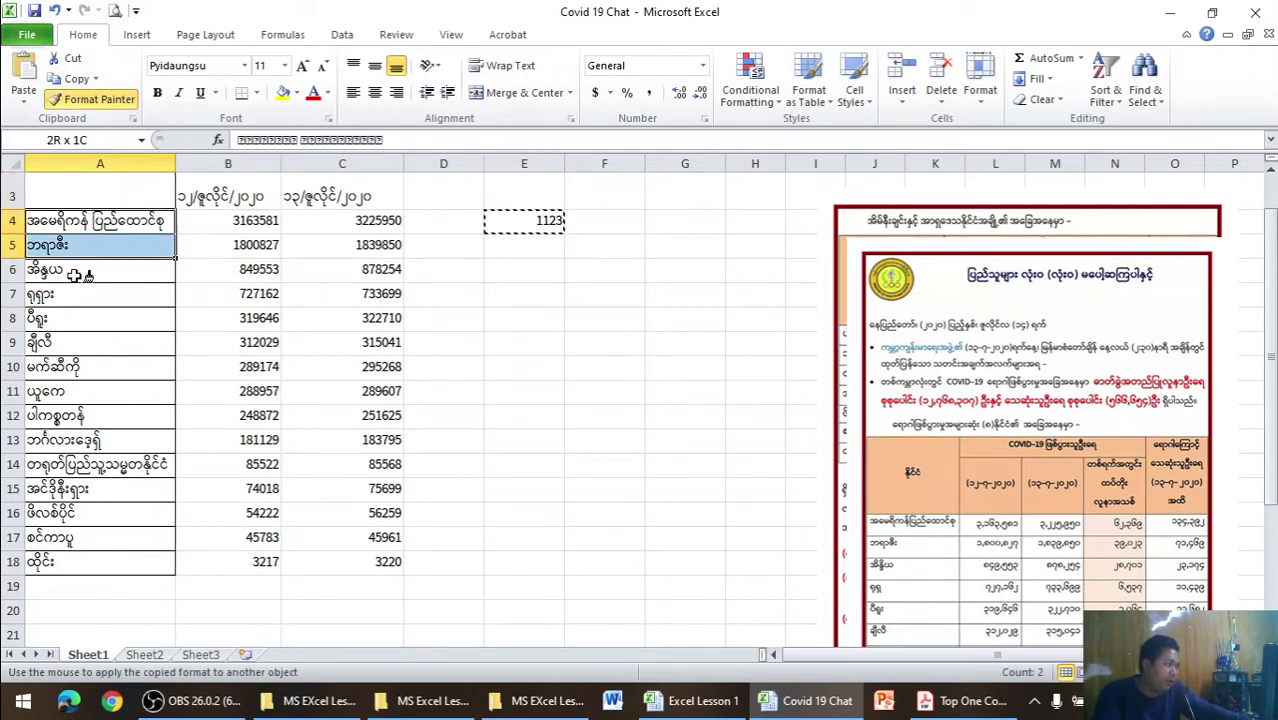
pyautogui.click(358, 315)
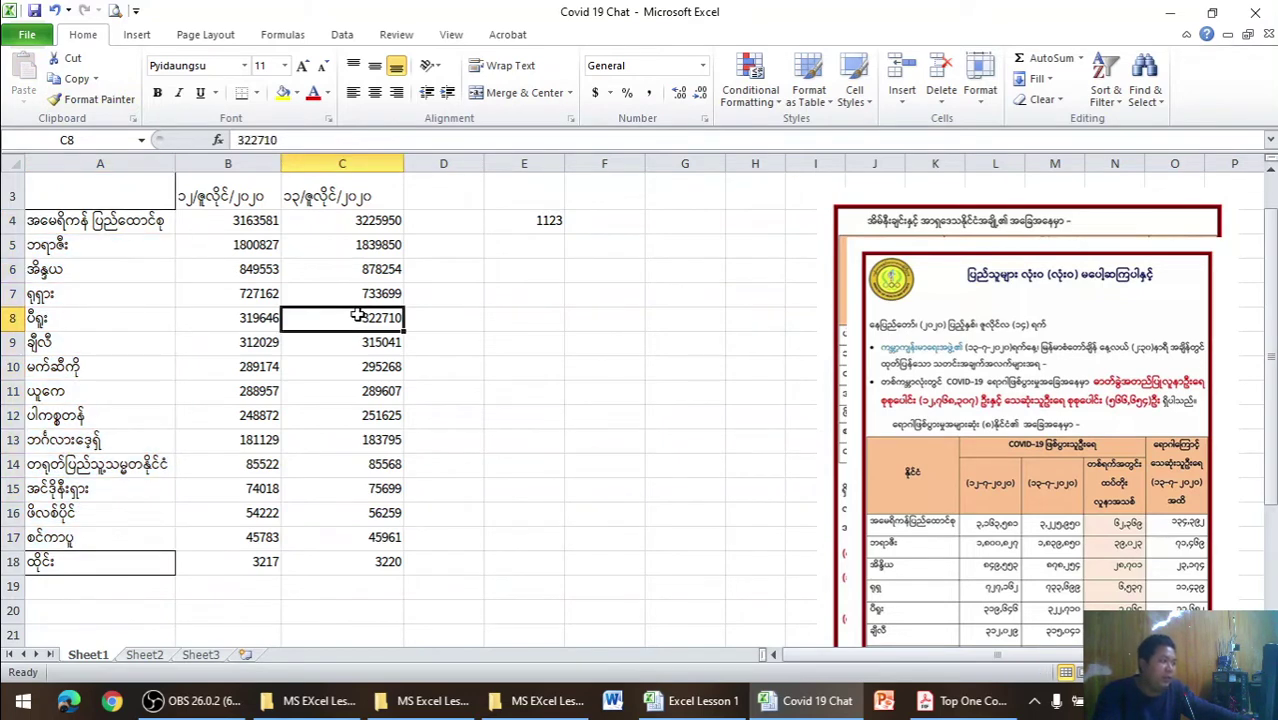
pyautogui.click(147, 225)
pyautogui.moveTo(255, 222); pyautogui.dragTo(387, 557)
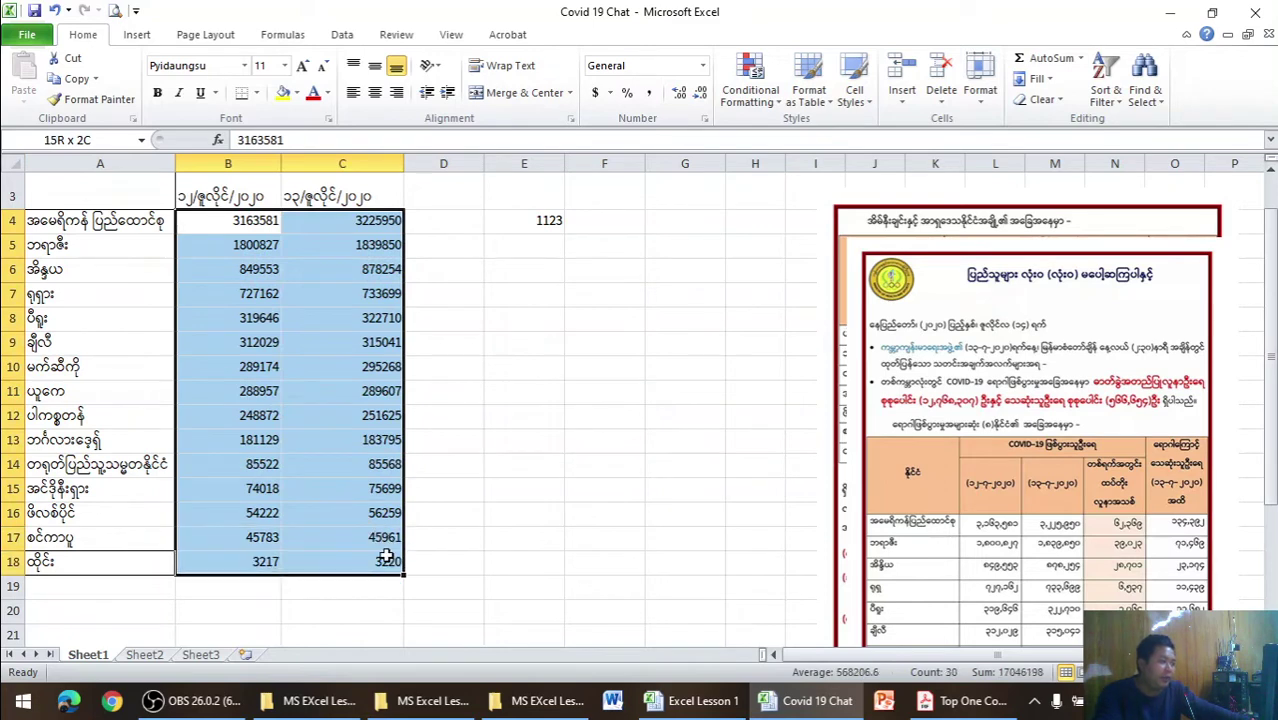
pyautogui.click(493, 340)
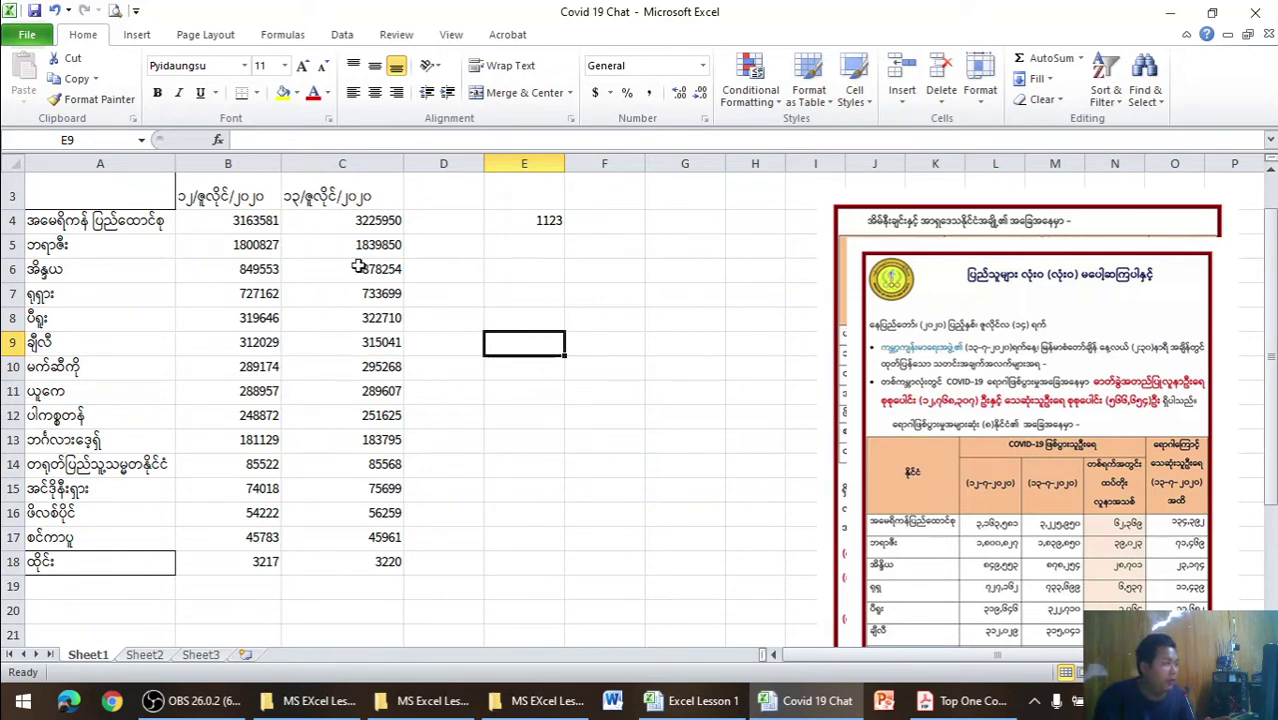
# - Enter 111 as Myanmar digits (၁၁၁) in cell E5 using the Pyidaungsu MM keyboard
pyautogui.click(550, 250)
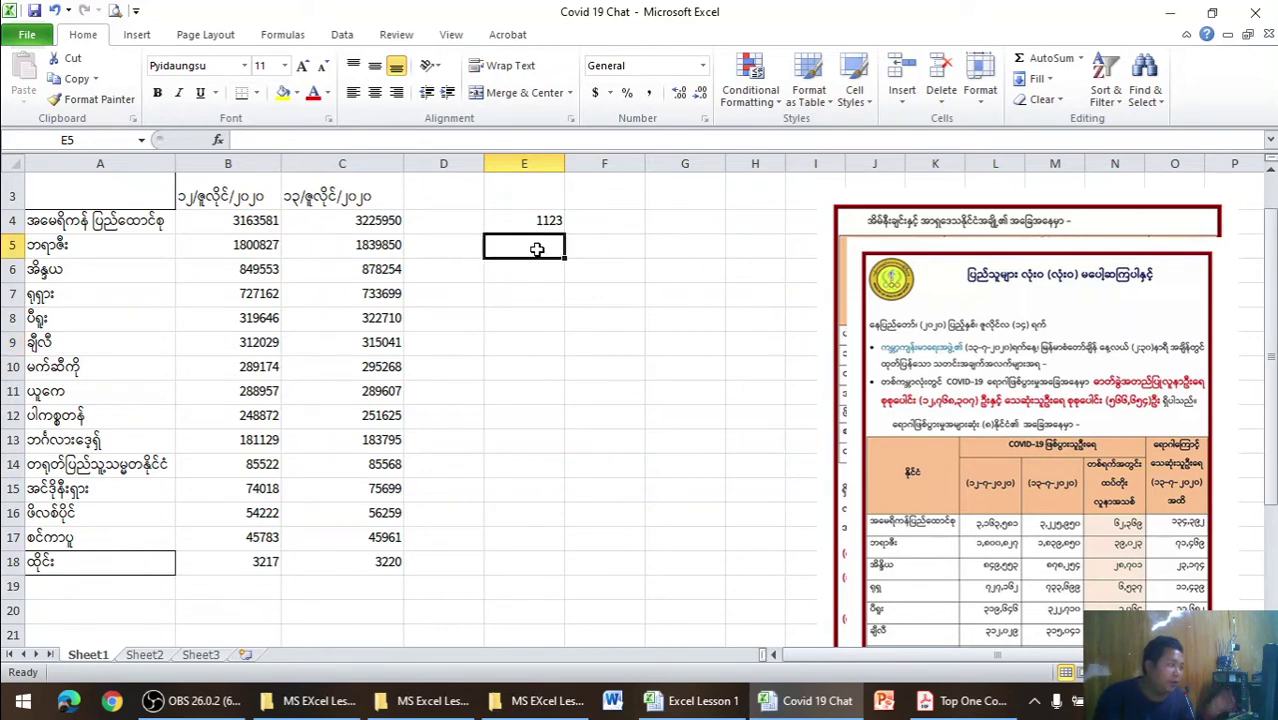
pyautogui.hotkey('ctrl', 'shift')
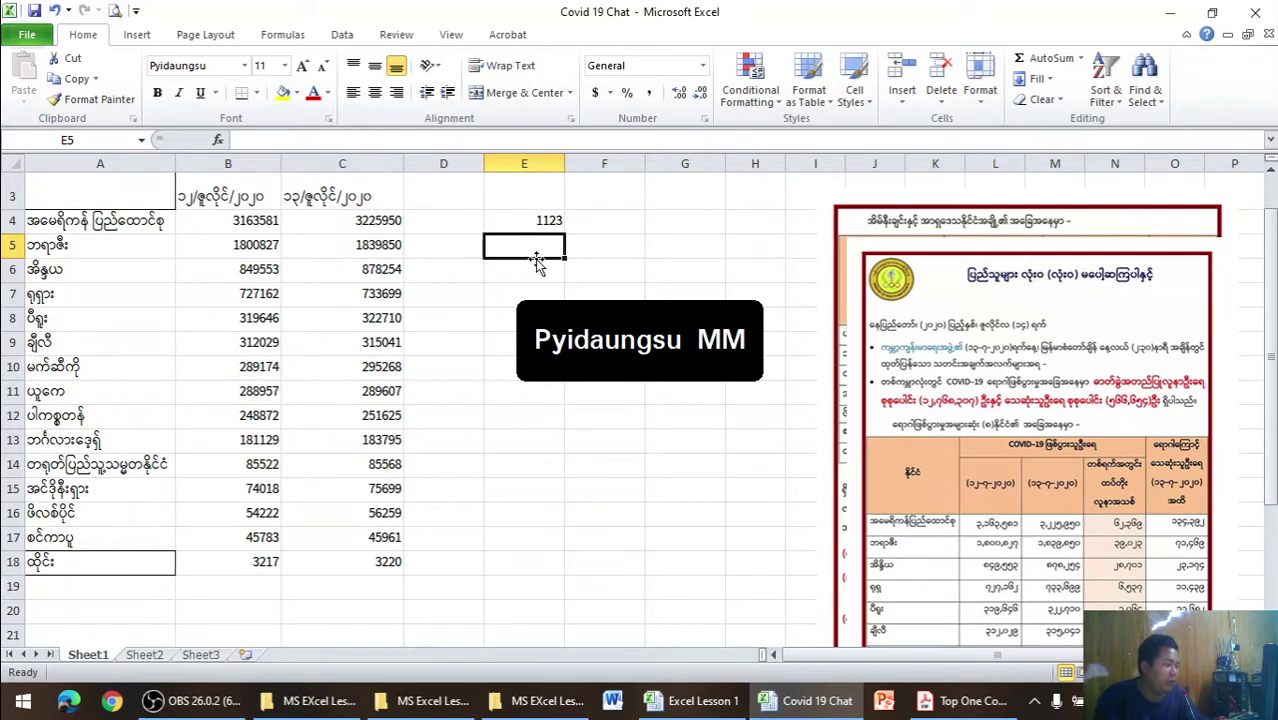
pyautogui.write('111')
pyautogui.press('Return')
# - Format-paint E5's Myanmar-digit formatting onto the case numbers in B4:C18
pyautogui.click(527, 250)
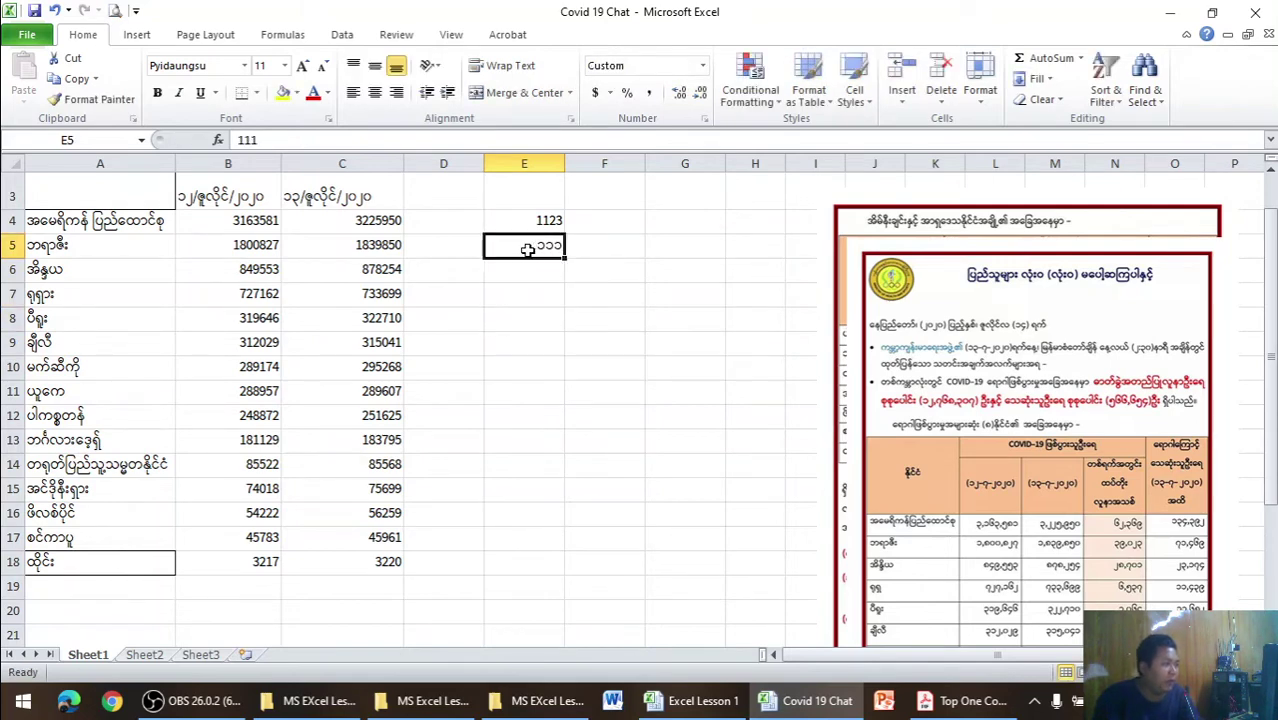
pyautogui.click(92, 99)
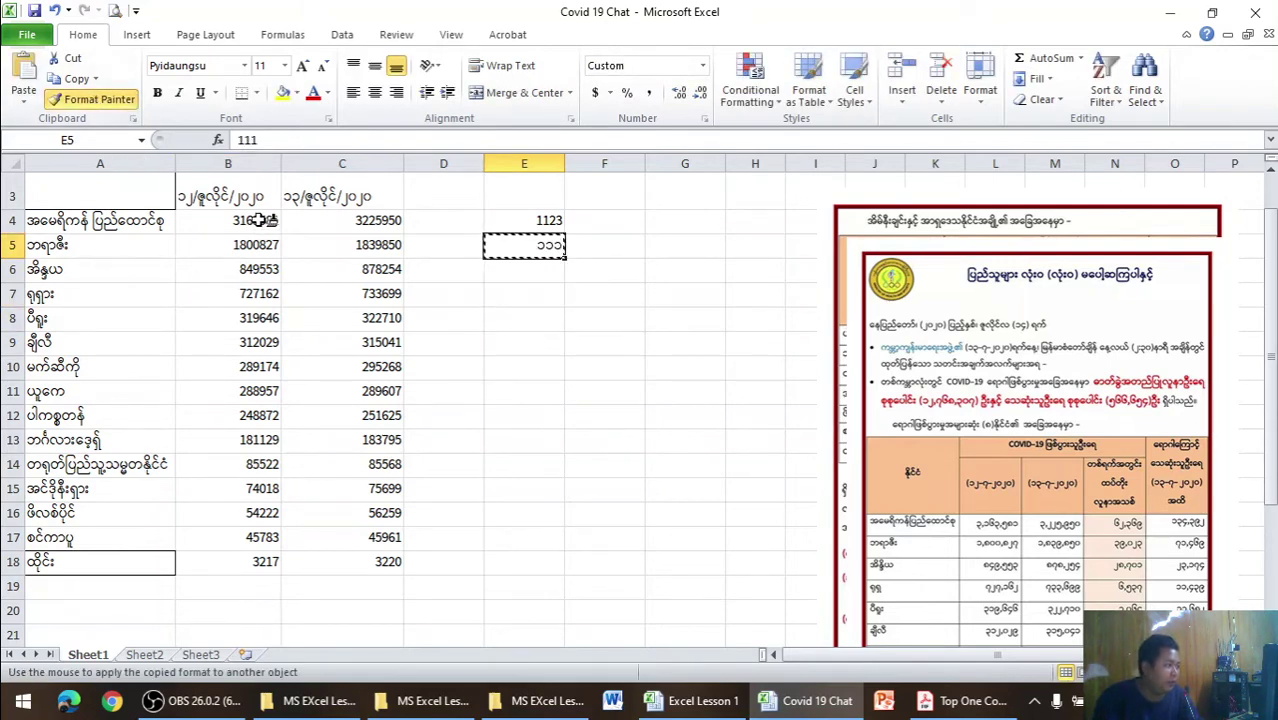
pyautogui.moveTo(262, 220); pyautogui.dragTo(380, 565)
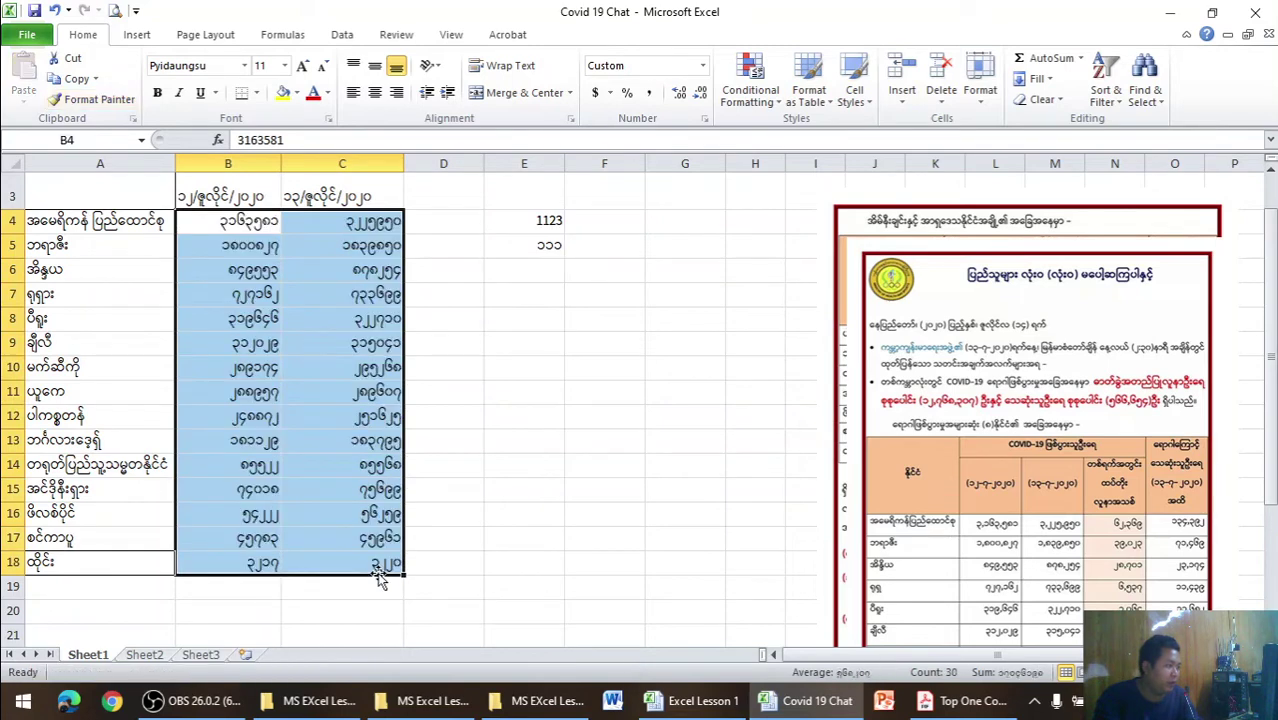
pyautogui.click(534, 483)
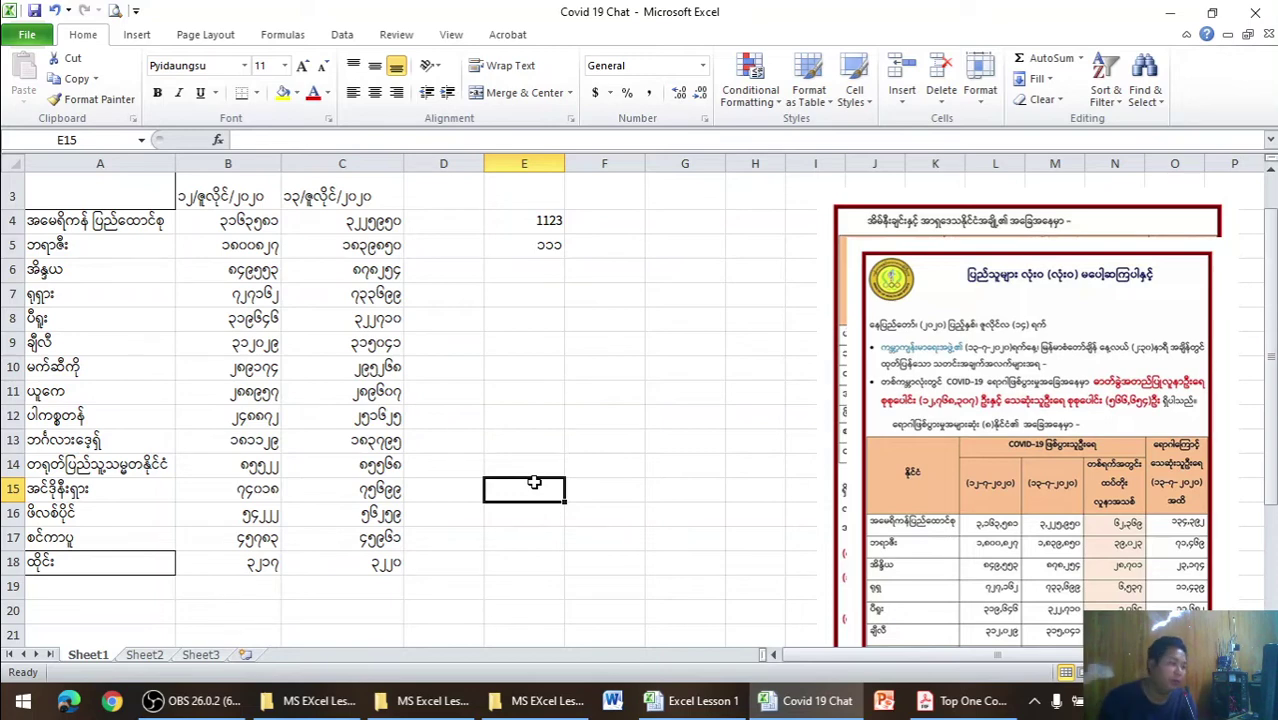
# - Close the Covid 19 Chat workbook, choosing Don't Save
pyautogui.click(705, 701)
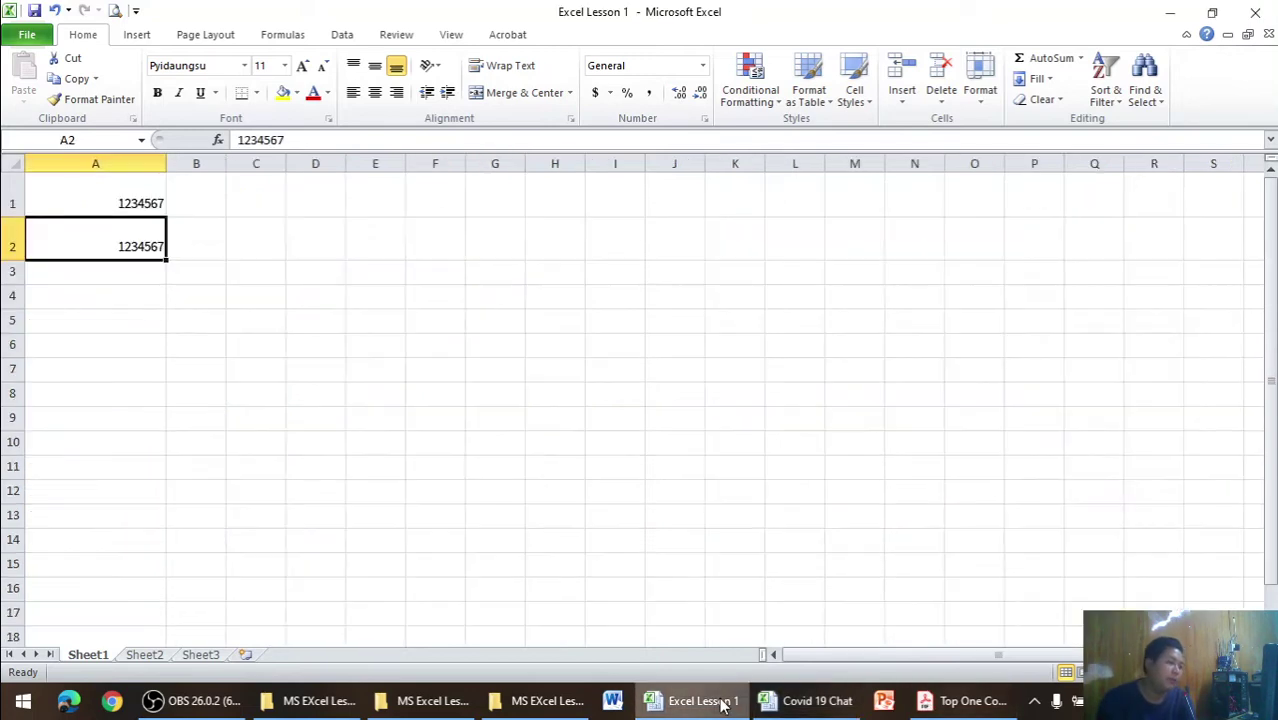
pyautogui.click(808, 701)
pyautogui.click(1238, 16)
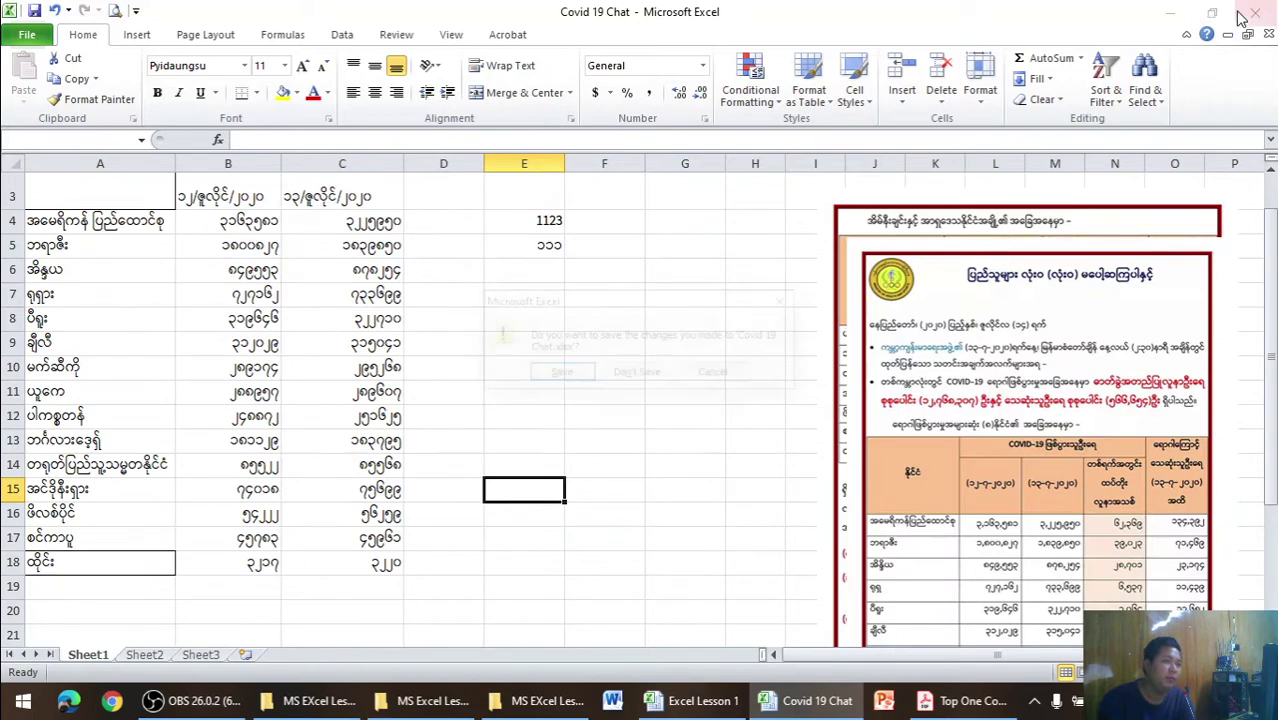
pyautogui.click(637, 371)
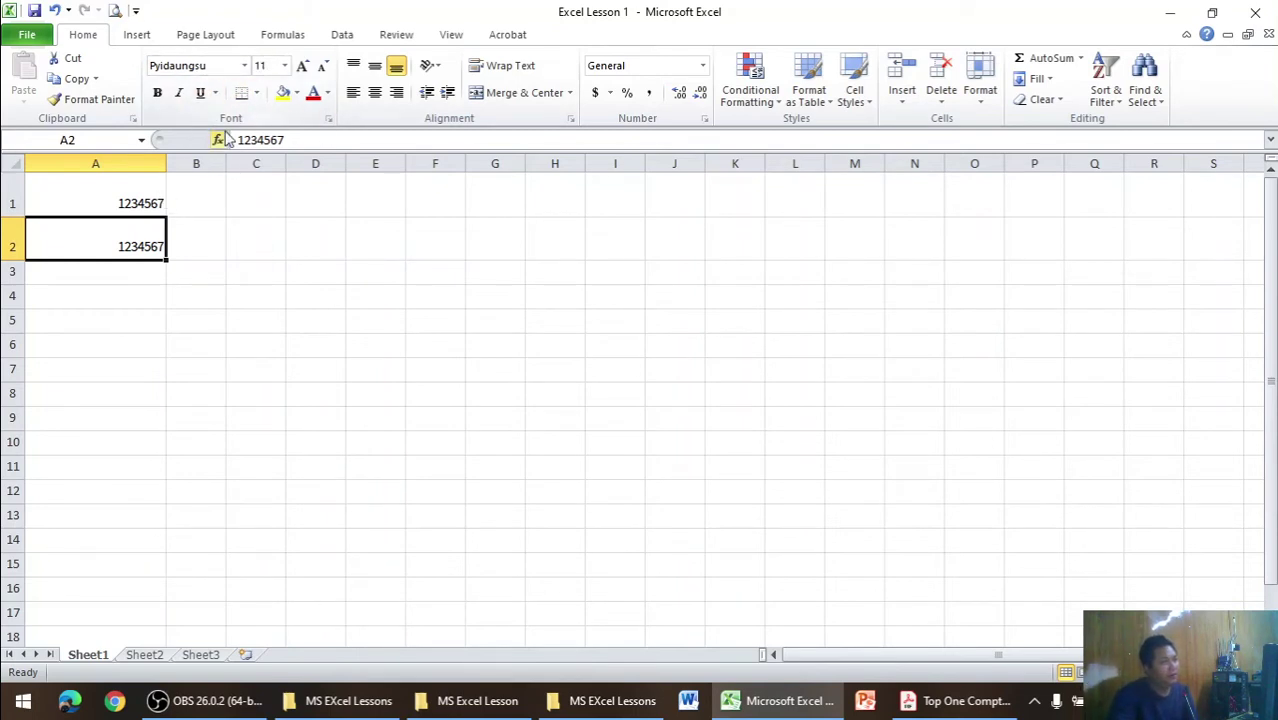
# - Delete the 1234567 values in A1:A2, then undo earlier changes
pyautogui.moveTo(115, 188); pyautogui.dragTo(126, 247)
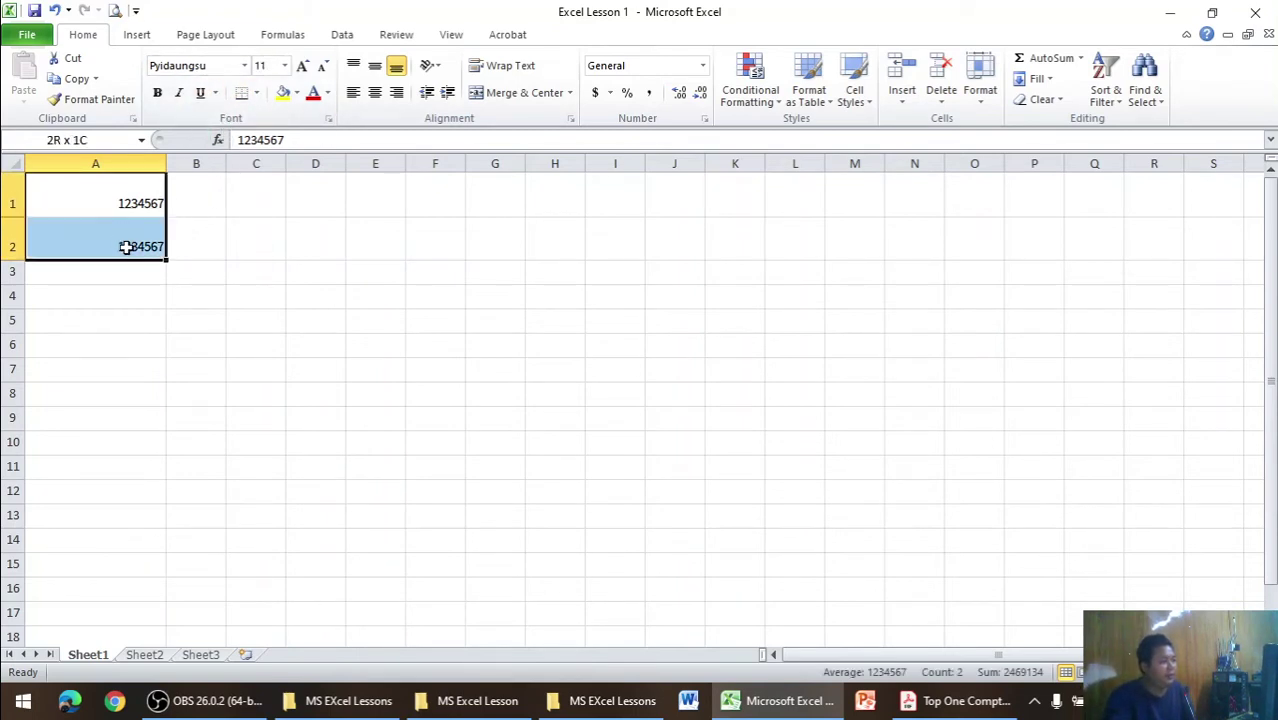
pyautogui.press('Delete')
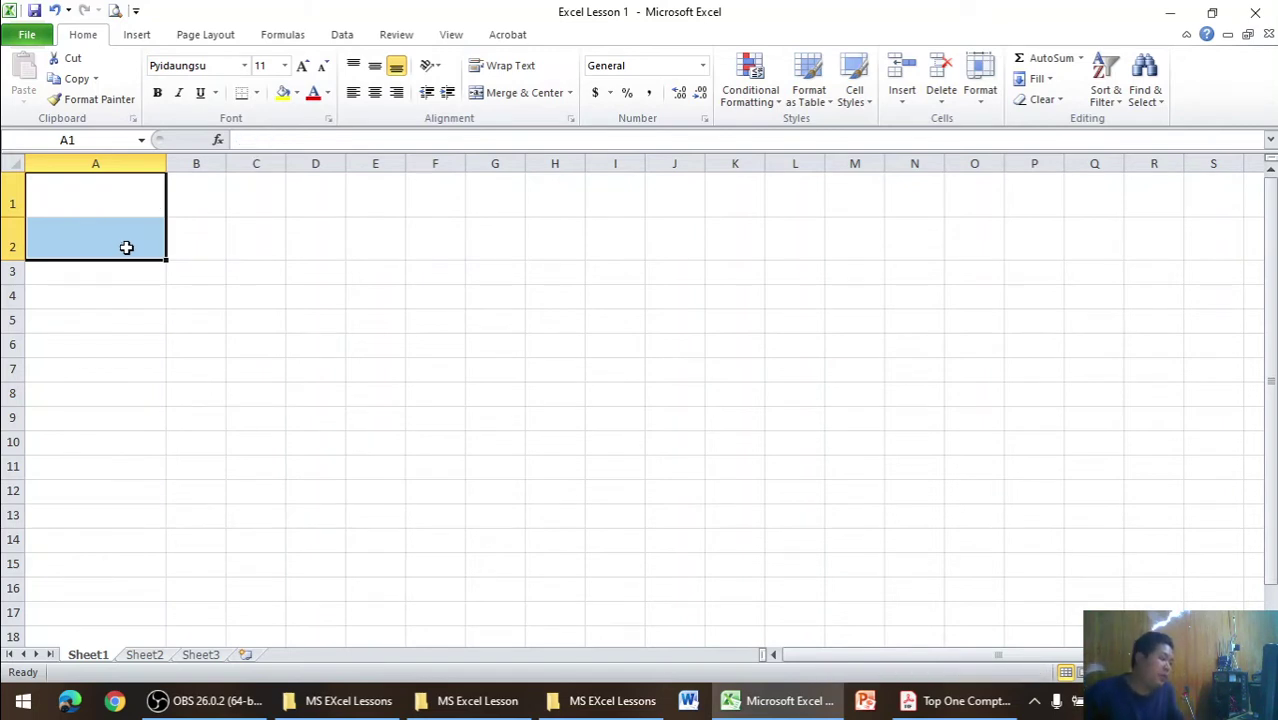
pyautogui.hotkey('ctrl', 'z')
pyautogui.hotkey('ctrl', 'c')
pyautogui.hotkey('ctrl', 'z')
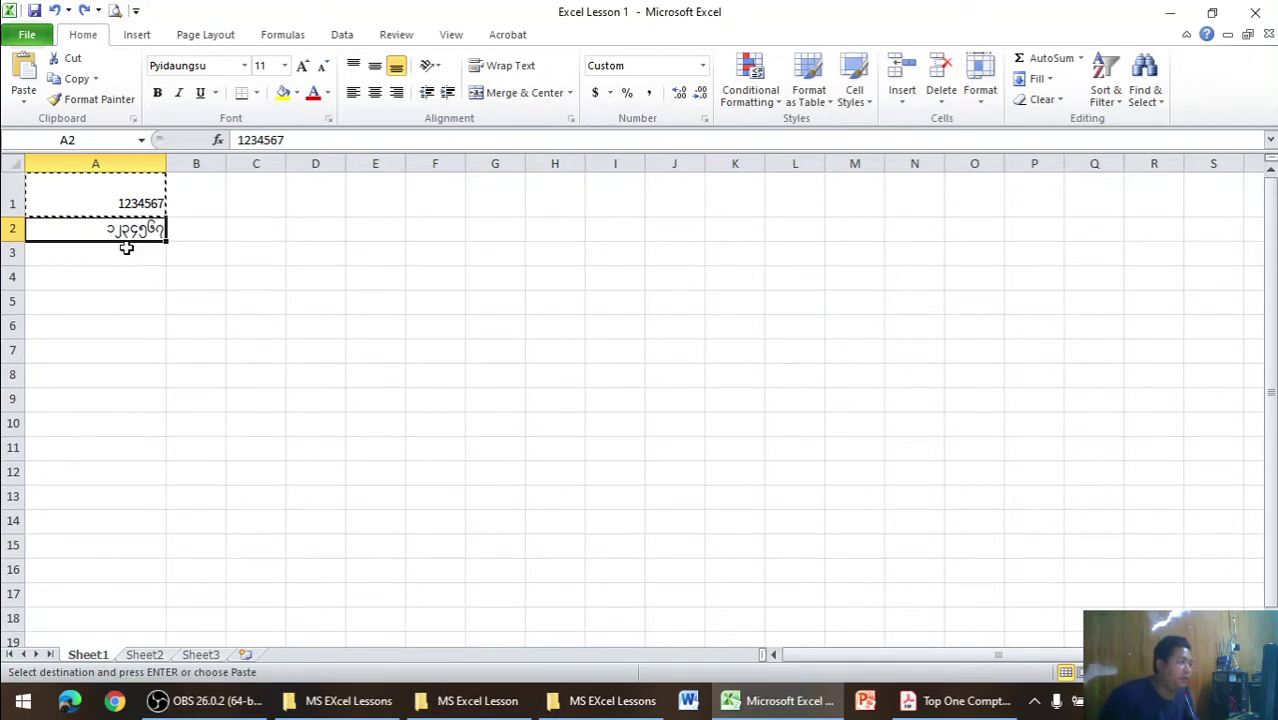
pyautogui.hotkey('ctrl', 'z')
pyautogui.hotkey('ctrl', 'z')
# - Select the whole sheet and cancel the copy marquee with Esc
pyautogui.hotkey('ctrl', 'a')
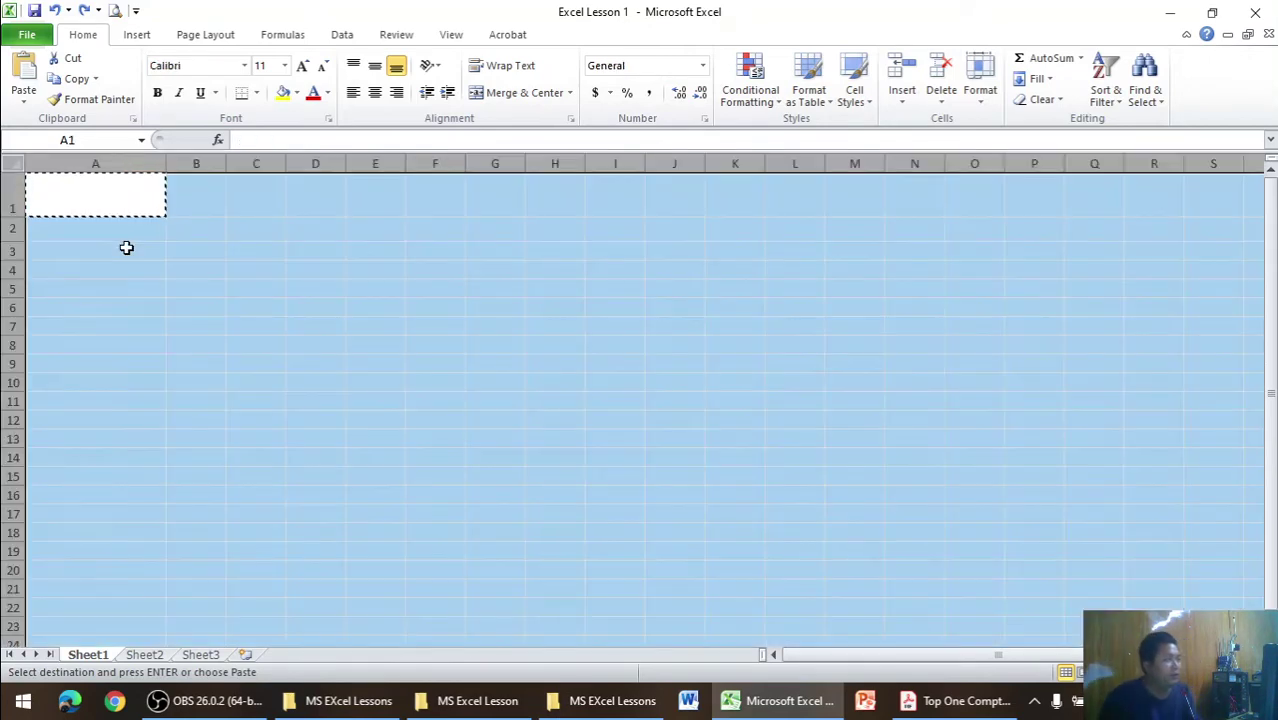
pyautogui.click(126, 247)
pyautogui.press('Escape')
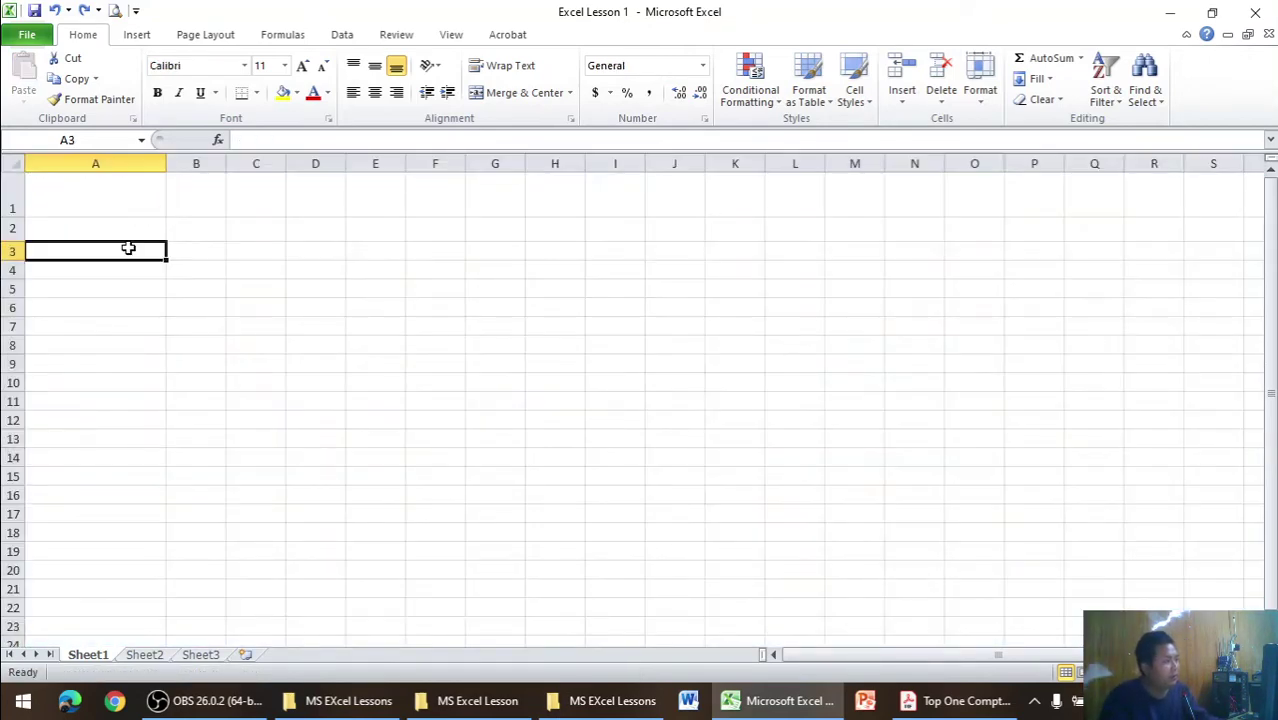
pyautogui.click(126, 205)
pyautogui.click(268, 209)
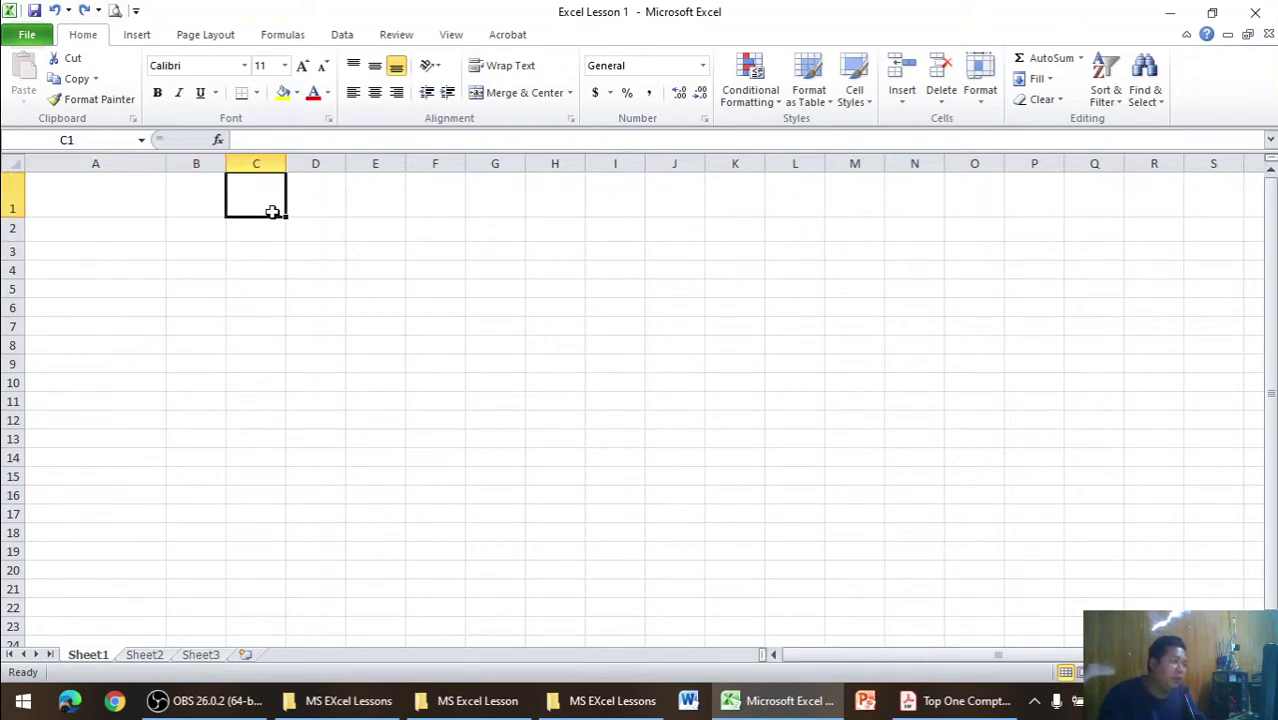
pyautogui.click(320, 306)
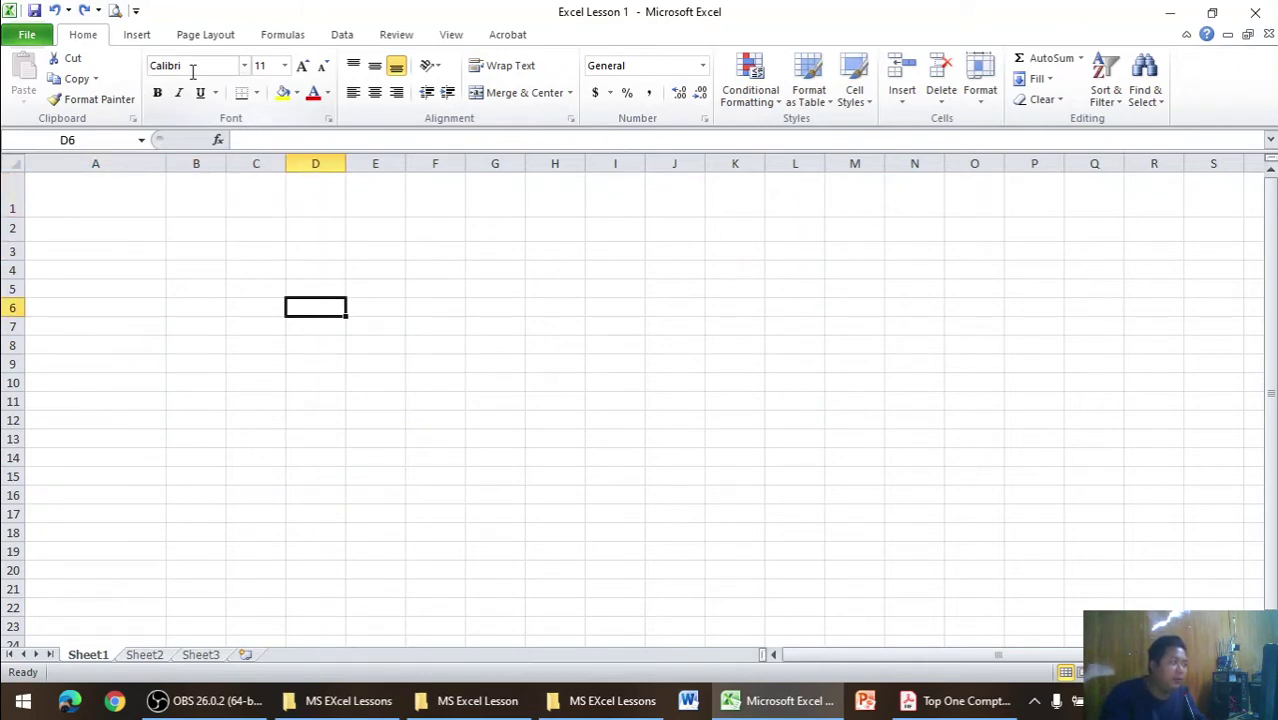
# - Set cell A1's font to Pyidaungsu
pyautogui.click(115, 198)
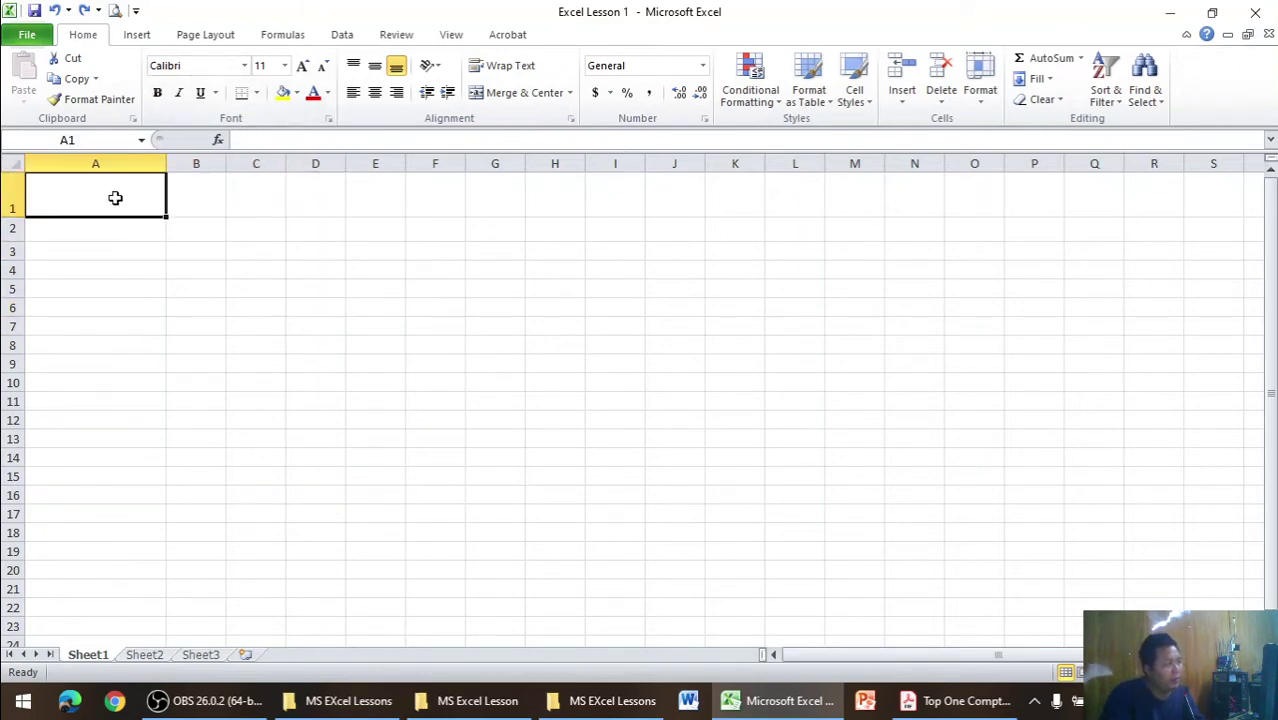
pyautogui.click(244, 65)
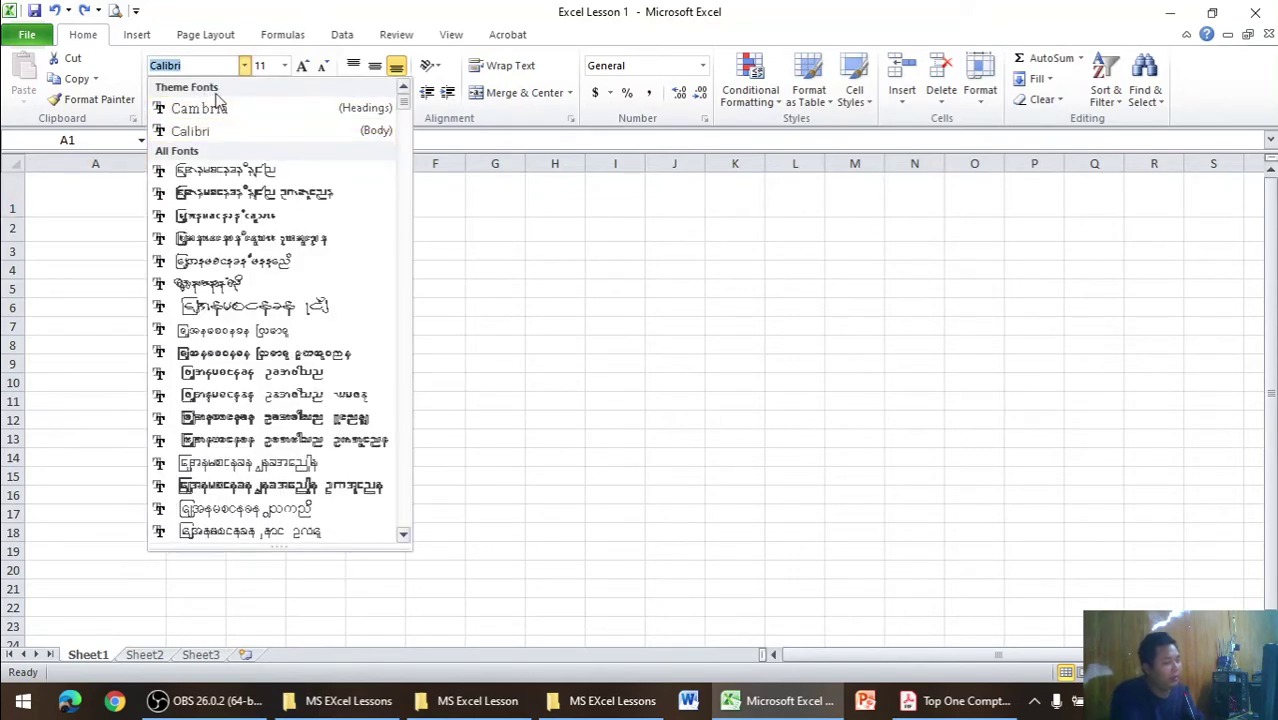
pyautogui.hotkey('ctrl', 'shift')
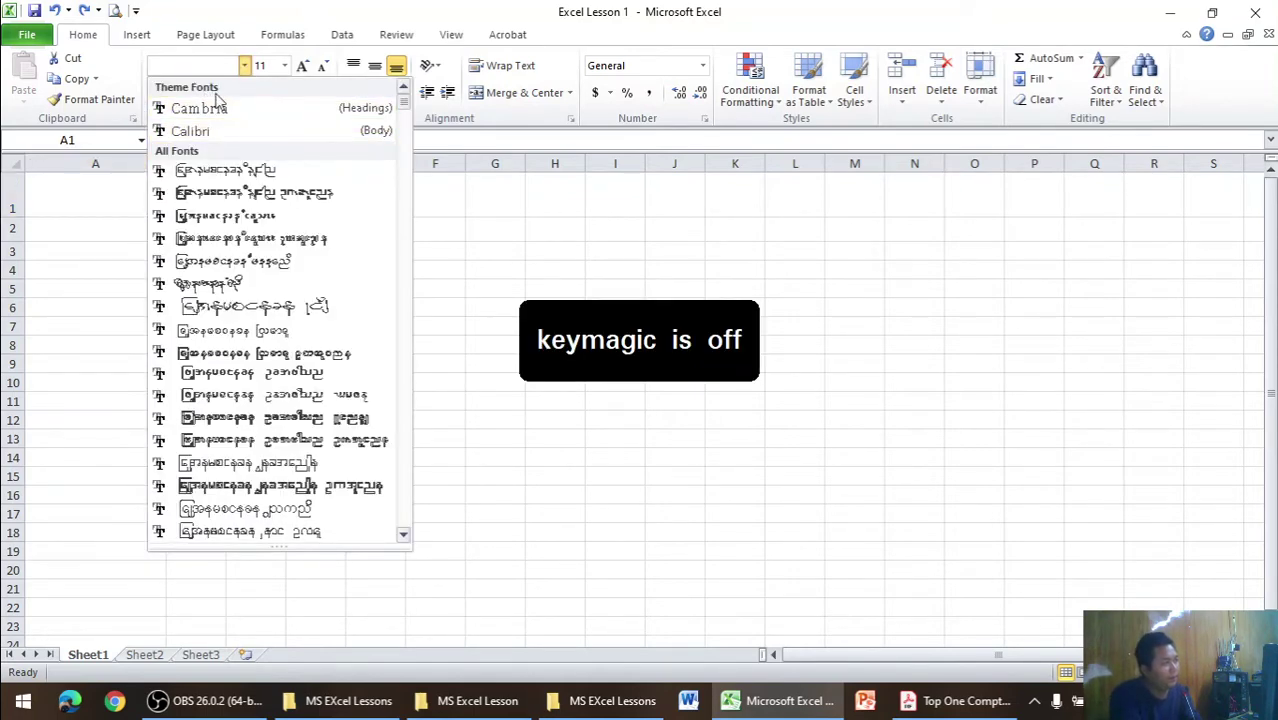
pyautogui.write('Pyidaungsu')
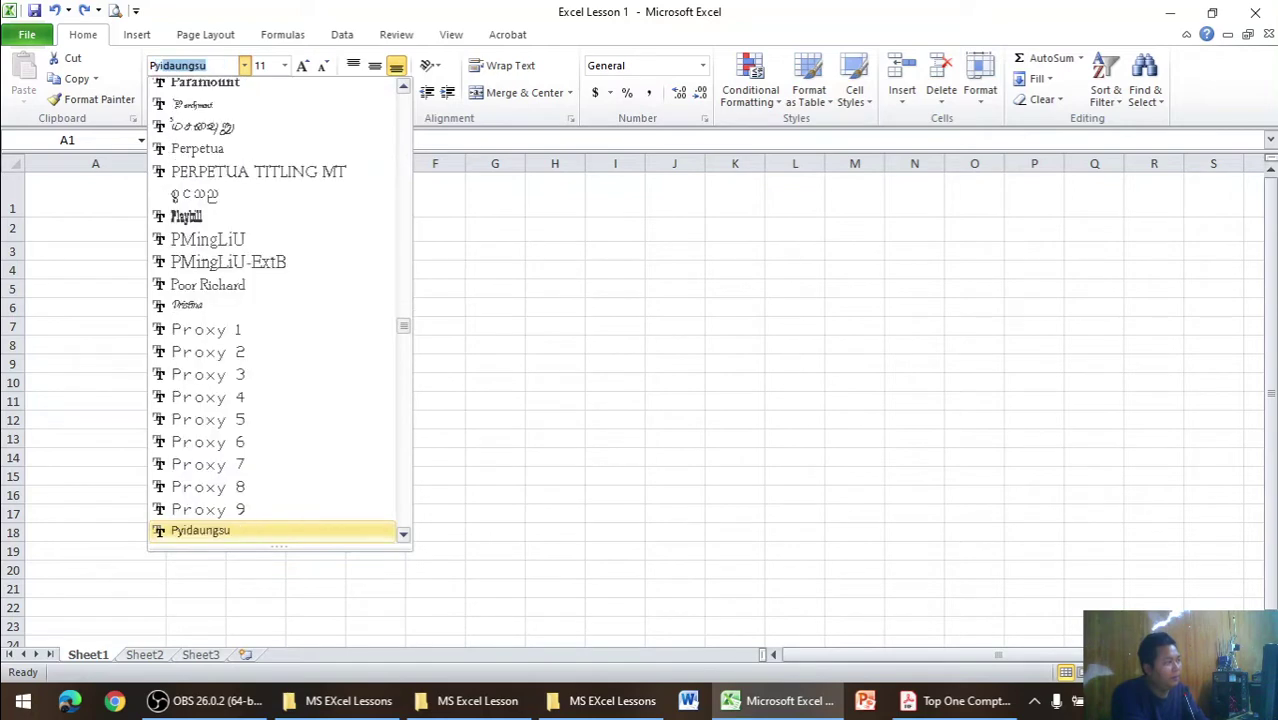
pyautogui.press('Return')
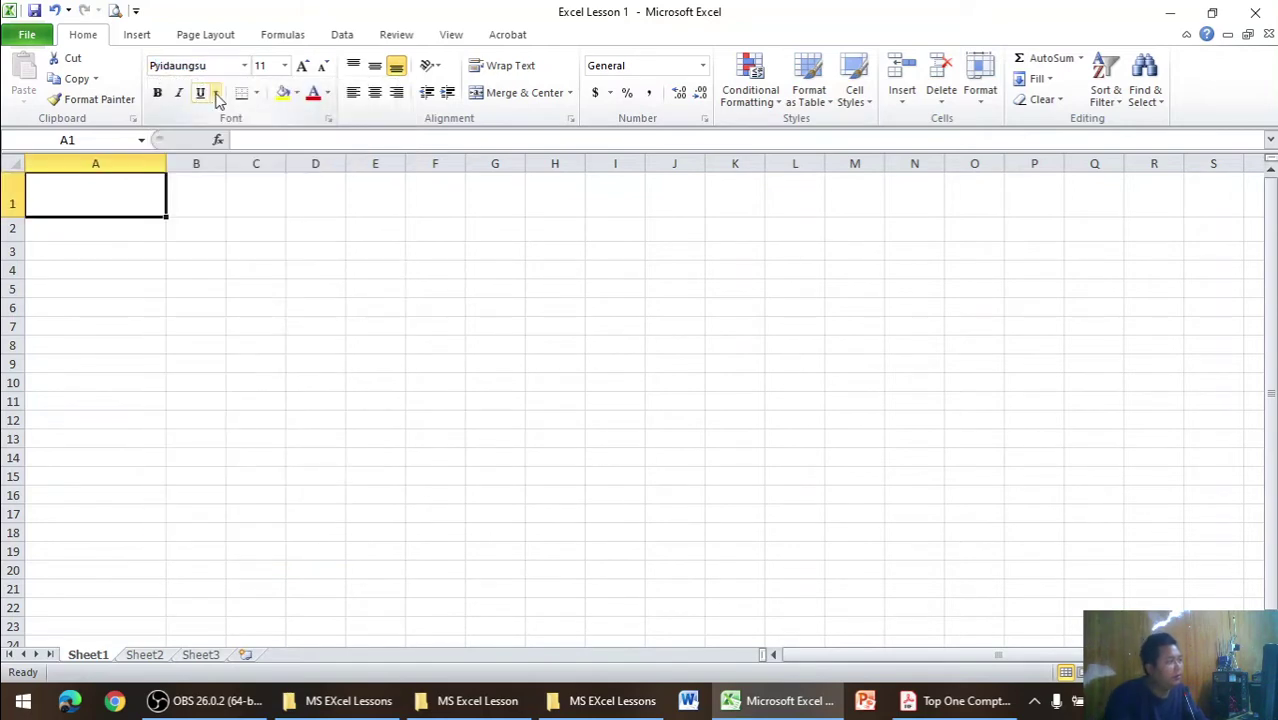
# - Type the Burmese heading ပြည်ထောင်စုသား မြန်မာပြည်ဖွား into cell A1
pyautogui.doubleClick(130, 196)
pyautogui.hotkey('ctrl', 'shift')
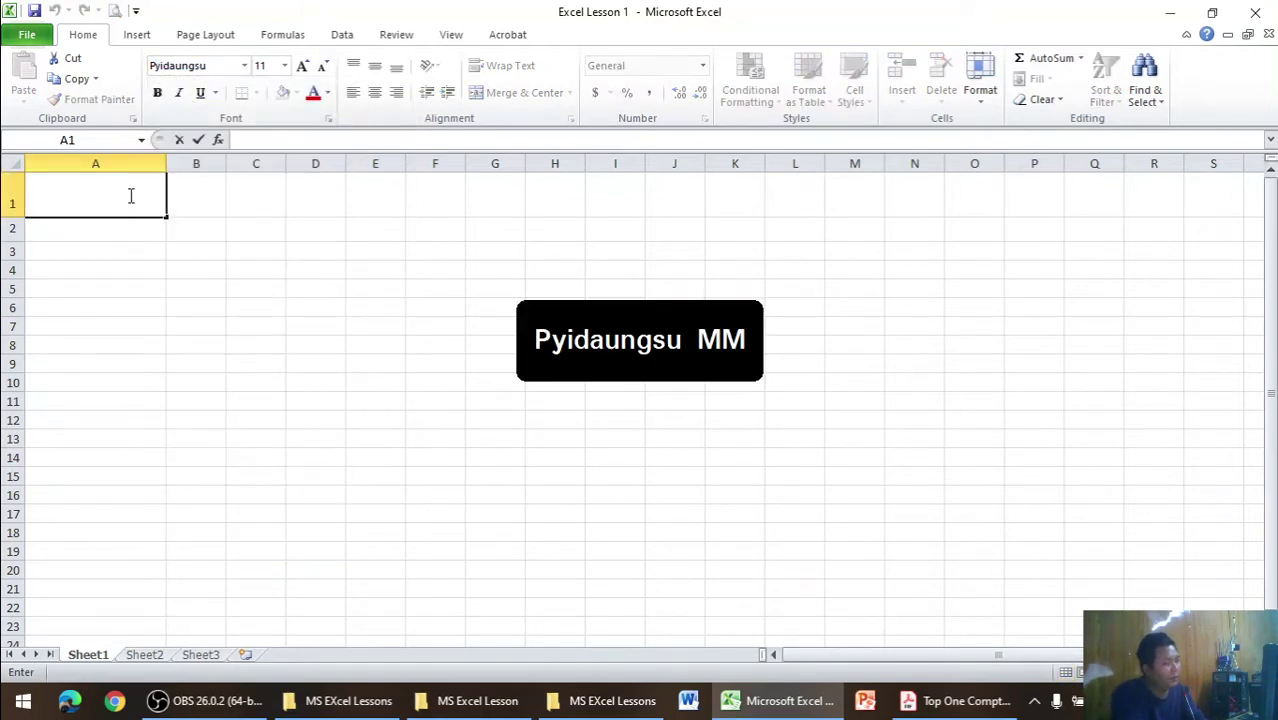
pyautogui.write('ေ')
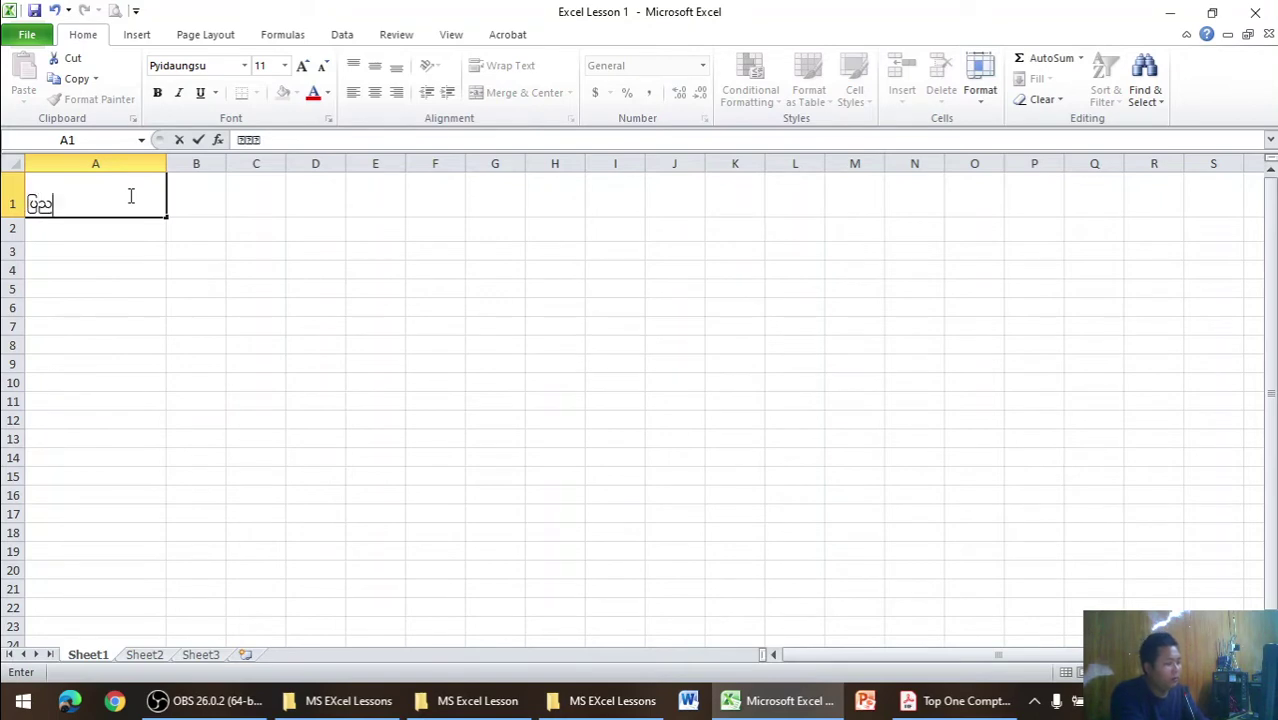
pyautogui.write('ထာင်စုသား')
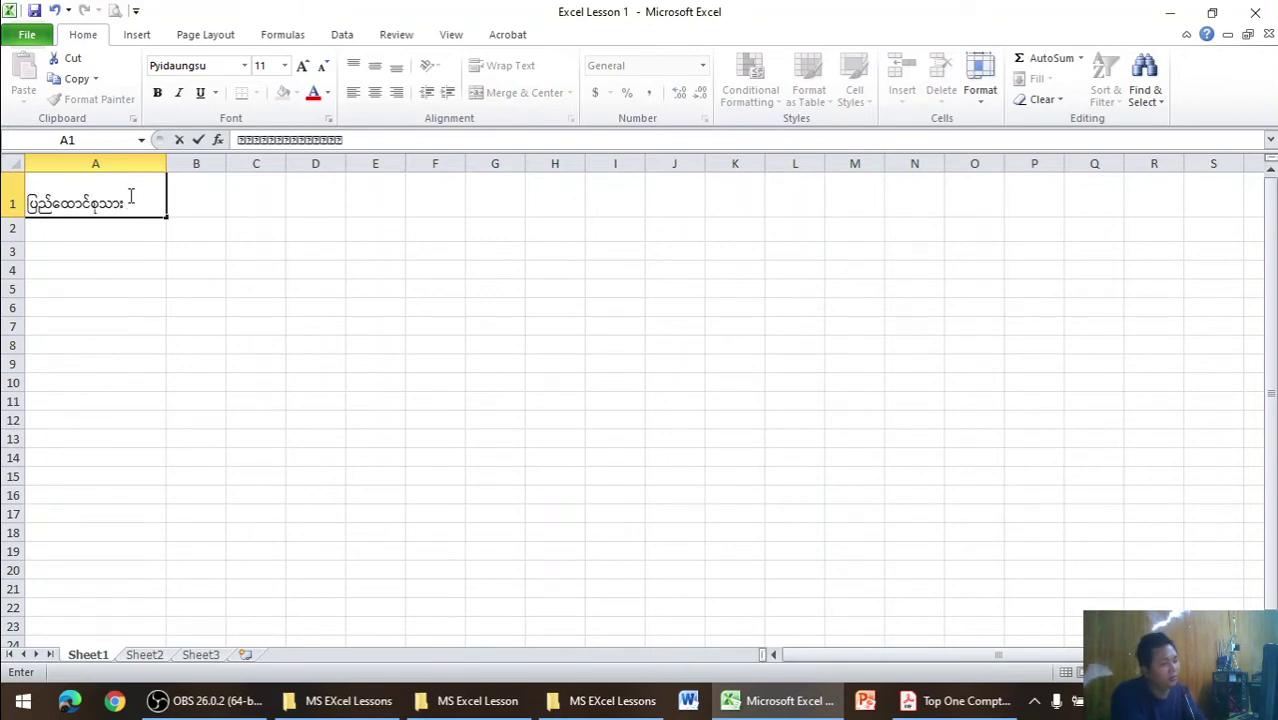
pyautogui.write(' မြန်မာ')
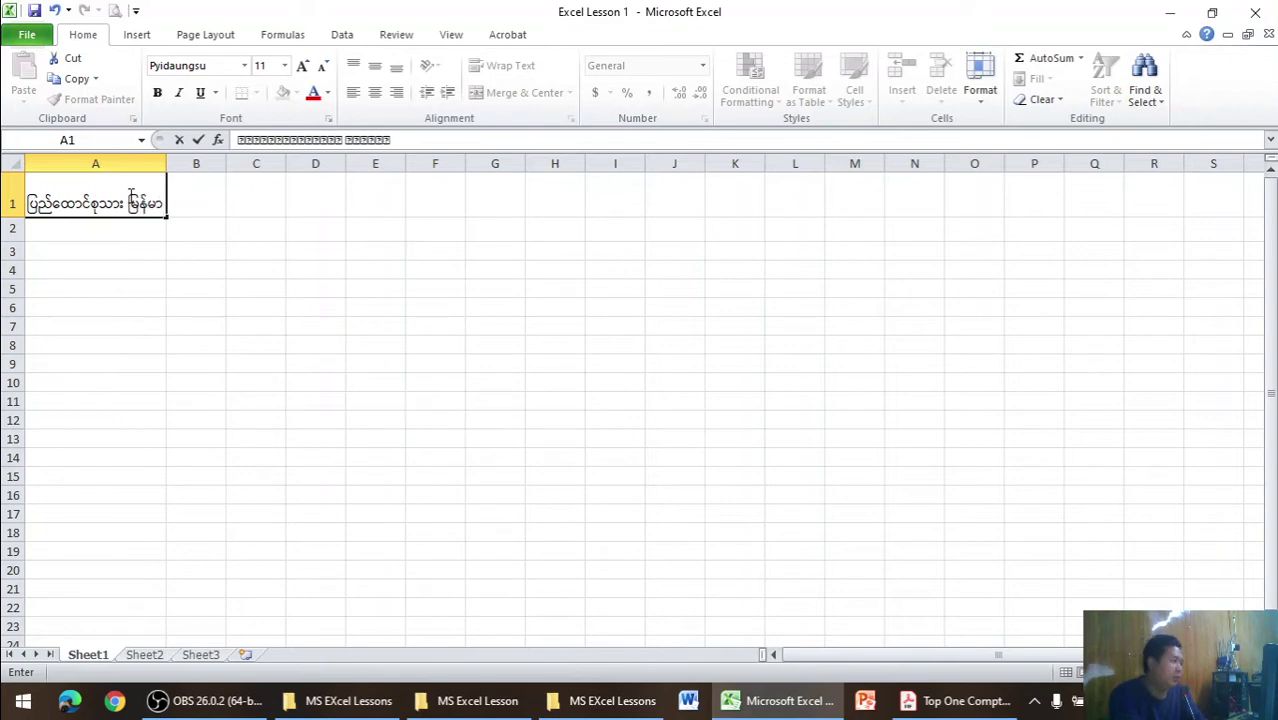
pyautogui.write('ပြည်ဖွား')
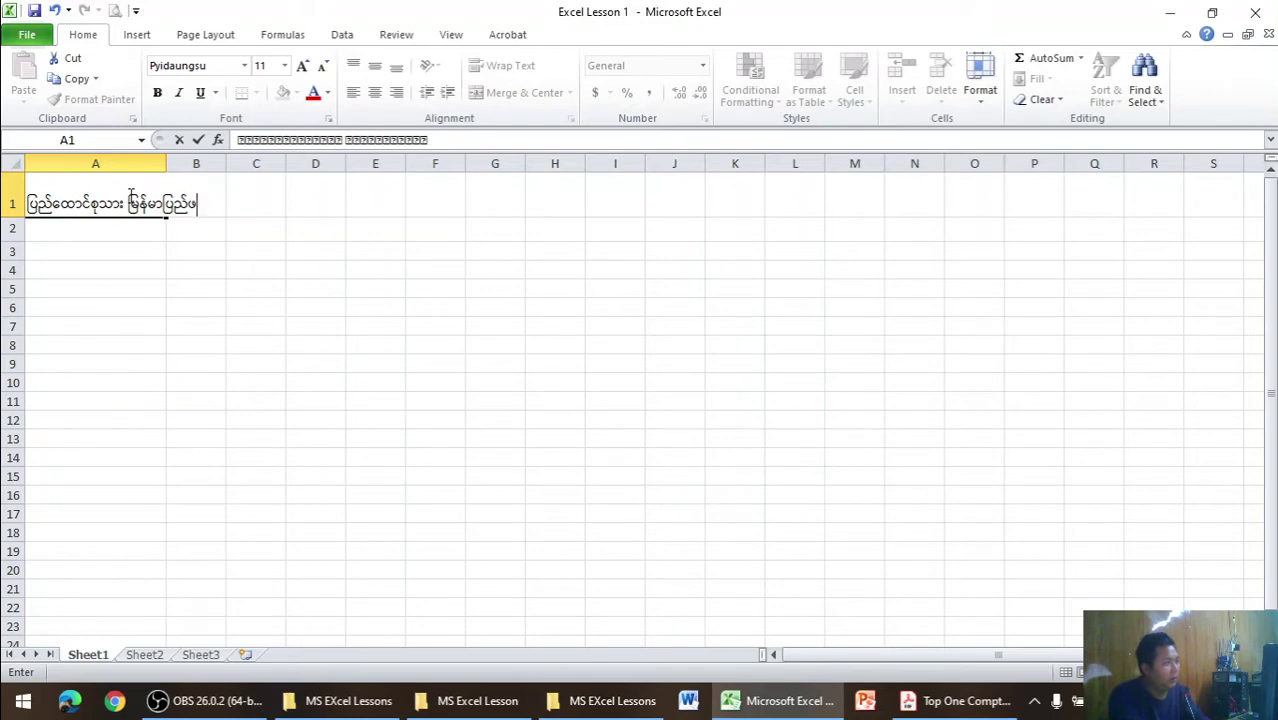
pyautogui.click(262, 325)
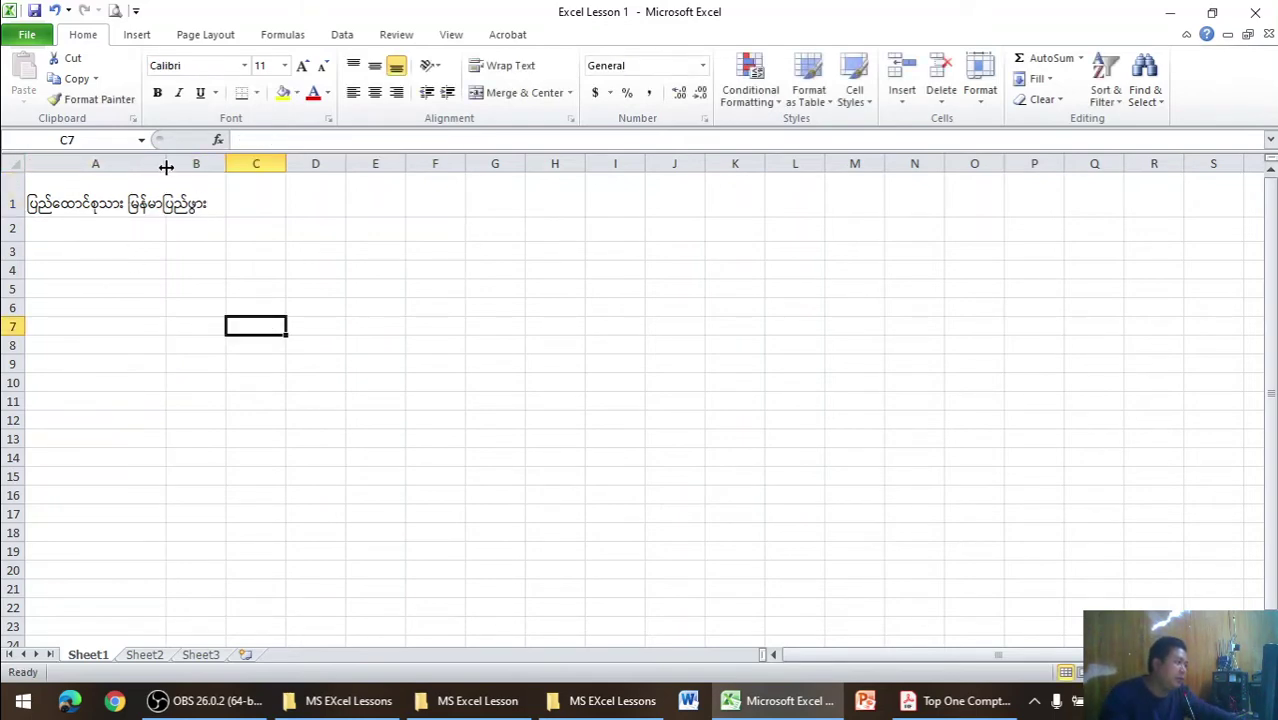
# - Widen column A to fit the A1 heading and erase the mistyped text in B1
pyautogui.moveTo(167, 163); pyautogui.dragTo(227, 163)
pyautogui.click(266, 203)
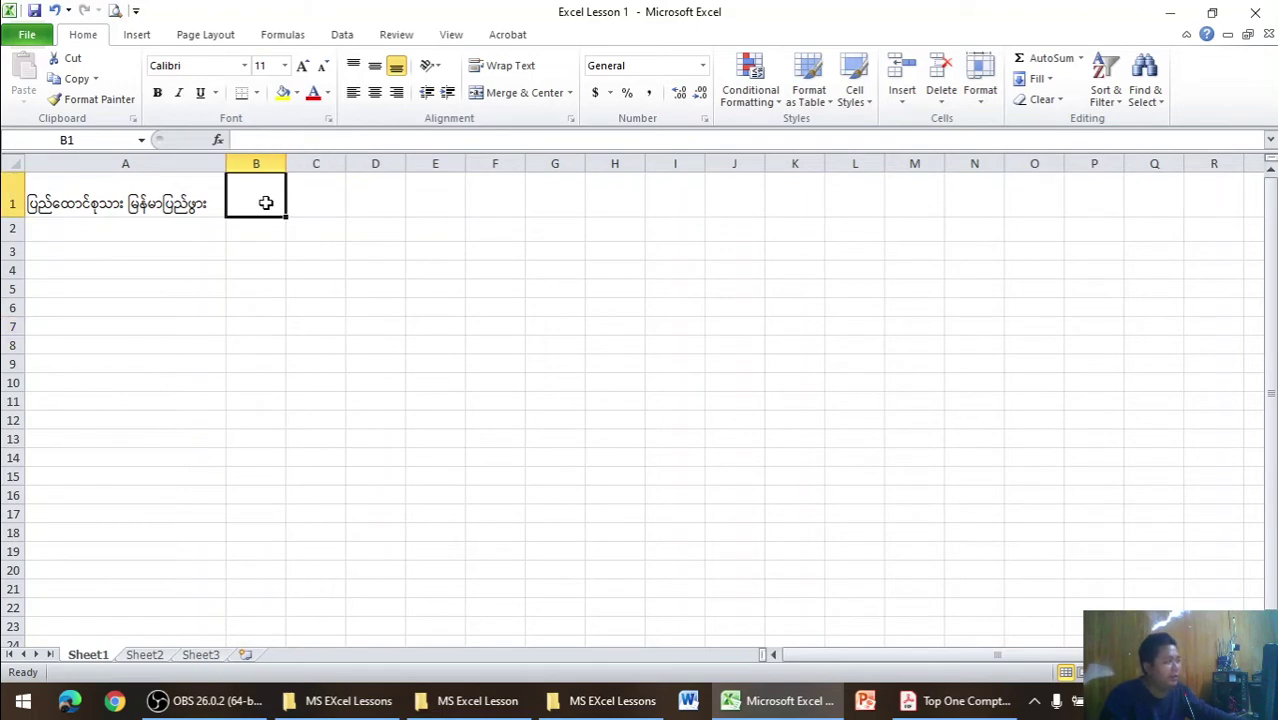
pyautogui.write('ဓဓ')
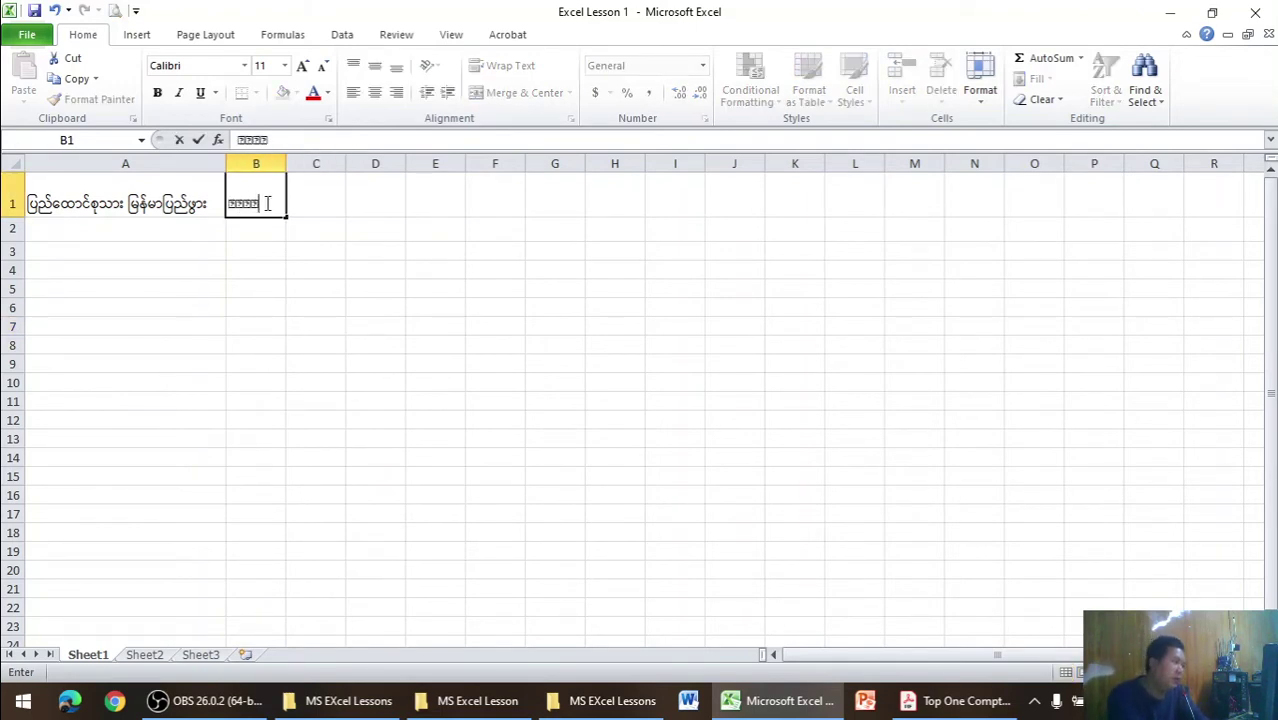
pyautogui.hotkey('ctrl', 'shift')
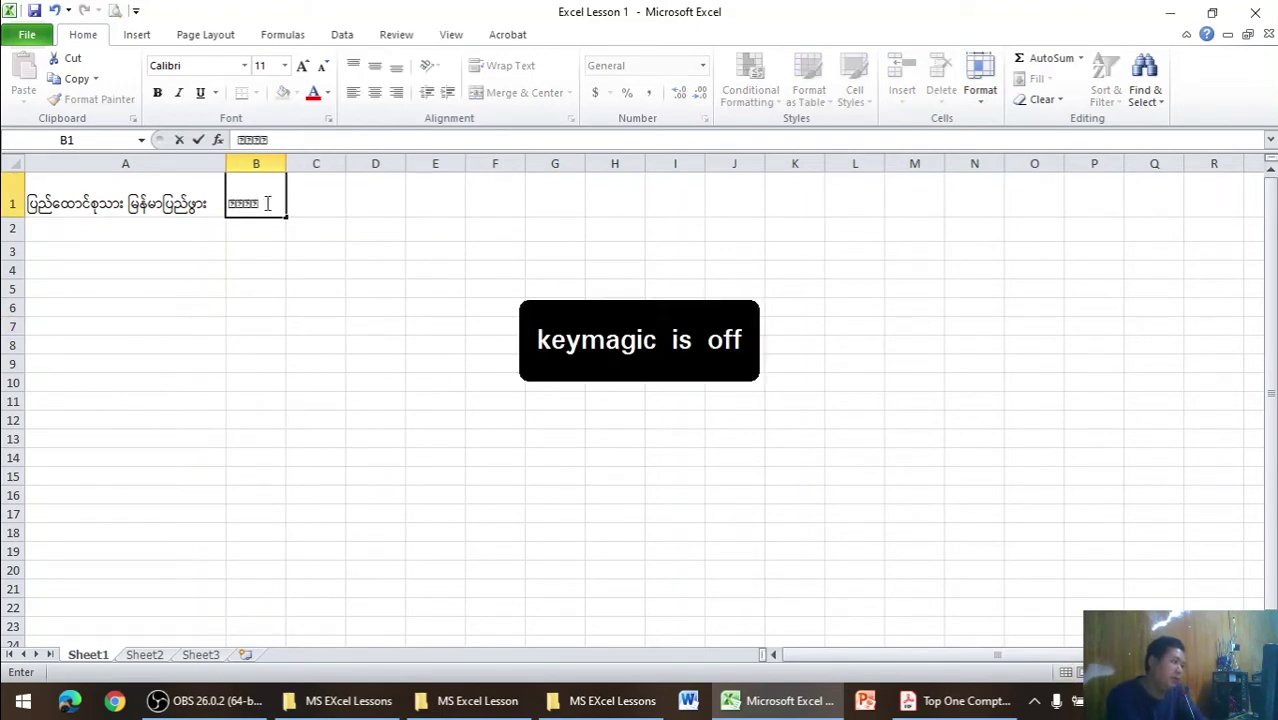
pyautogui.hotkey('ctrl', 'shift')
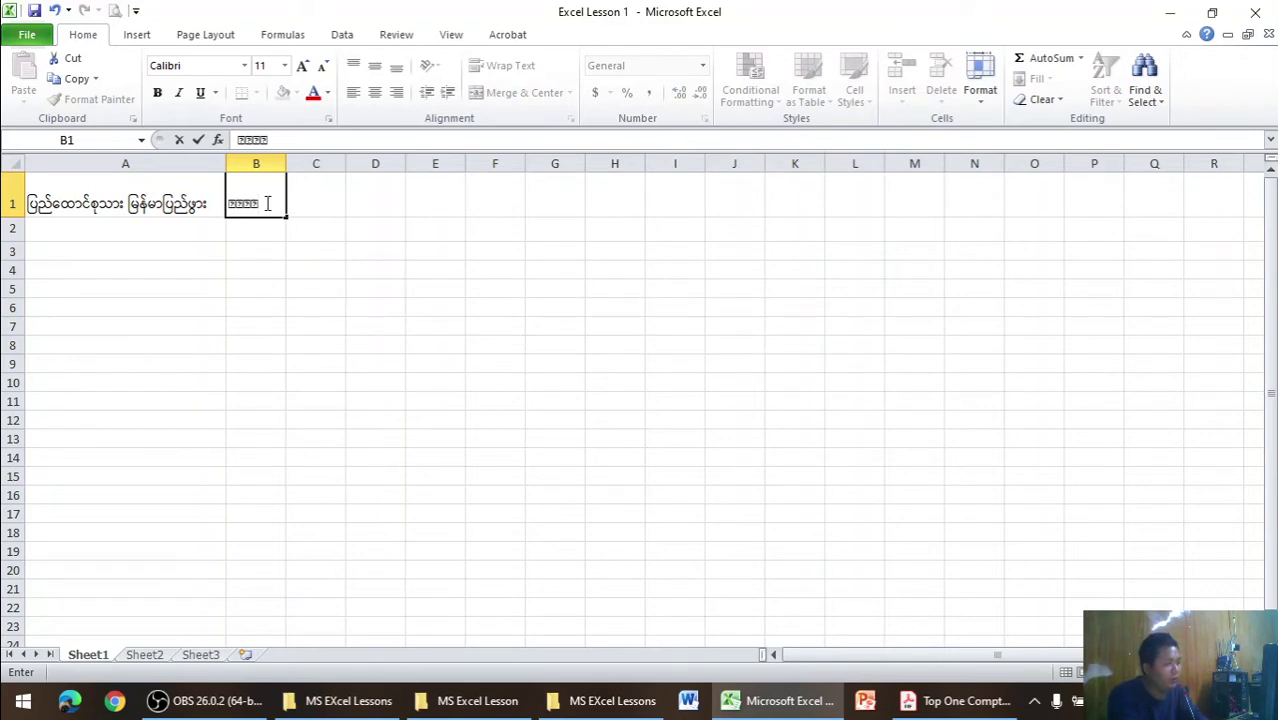
pyautogui.press('BackSpace')
pyautogui.press('BackSpace')
pyautogui.press('BackSpace')
pyautogui.write('ြည်')
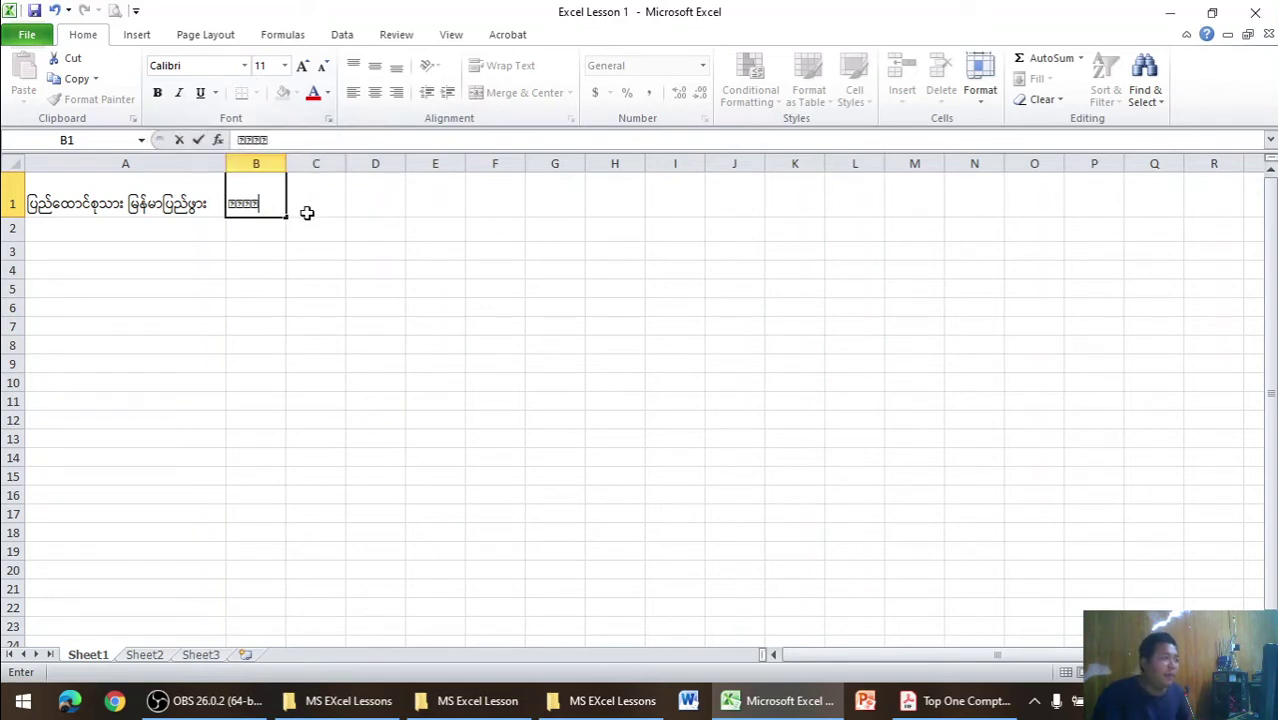
pyautogui.press('BackSpace')
pyautogui.press('BackSpace')
pyautogui.press('BackSpace')
pyautogui.press('BackSpace')
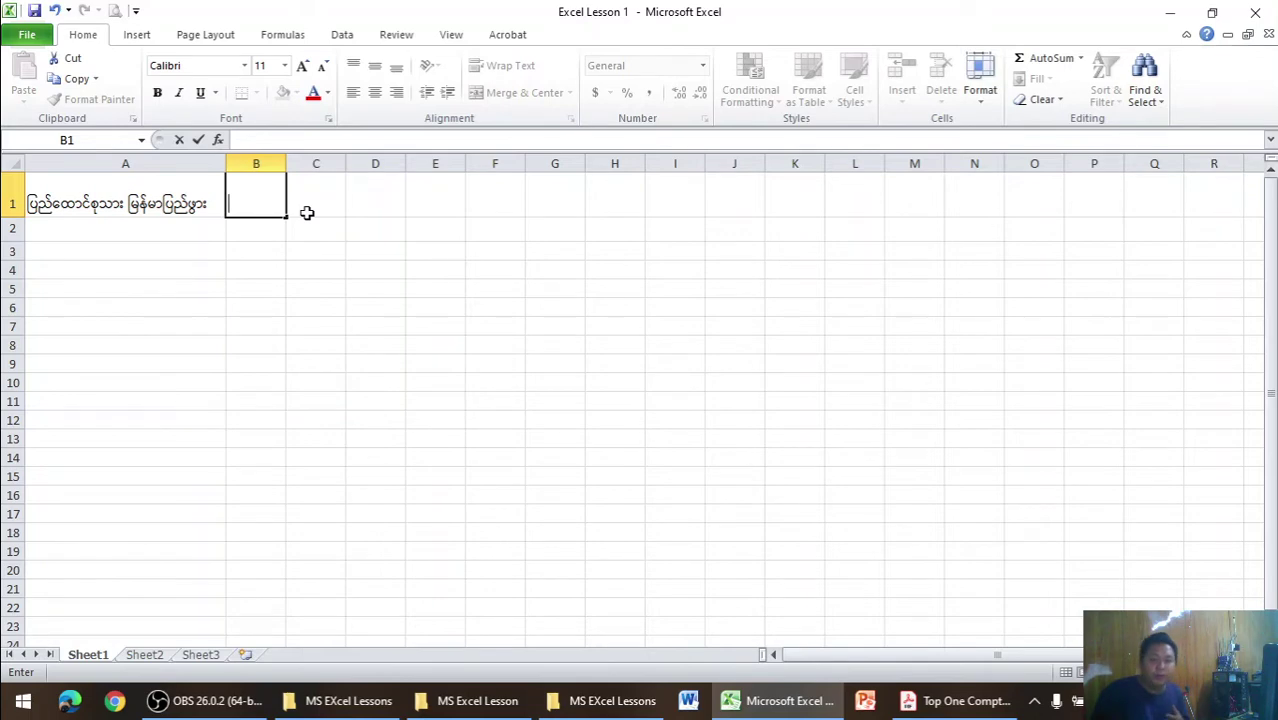
# - Set cell B1's font to Pyidaungsu
pyautogui.click(244, 65)
pyautogui.hotkey('ctrl', 'shift')
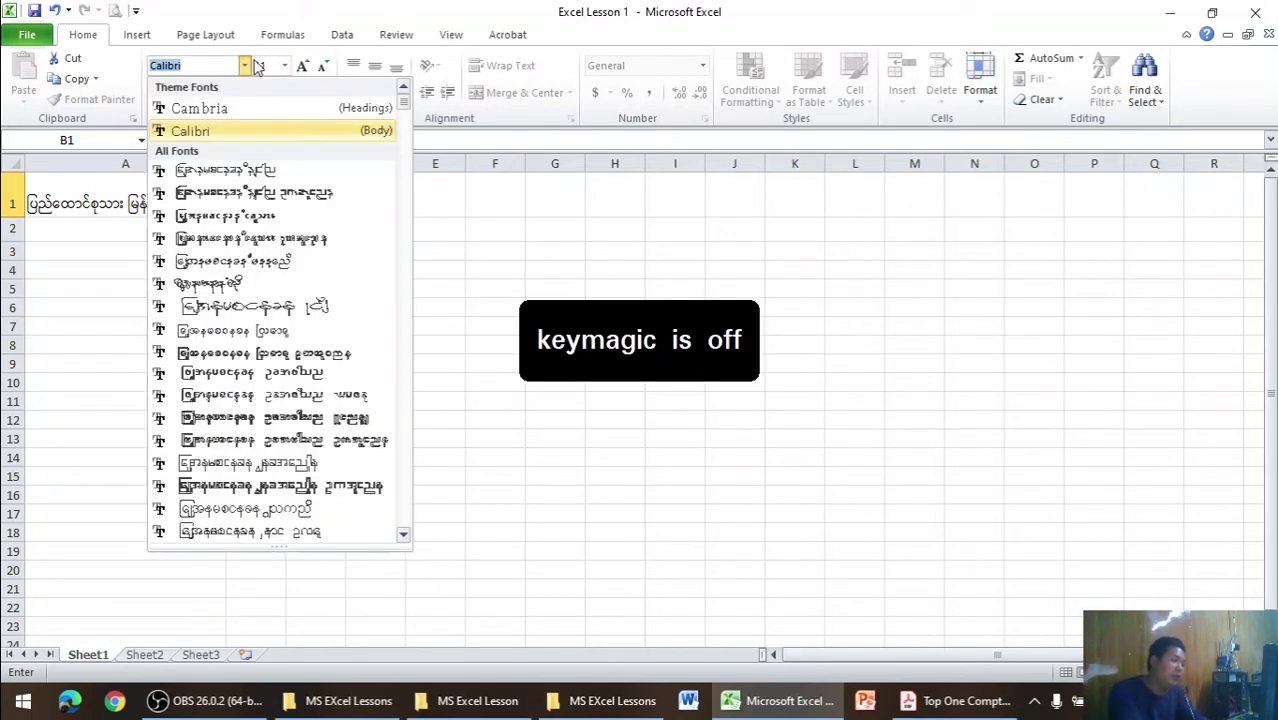
pyautogui.write('Y')
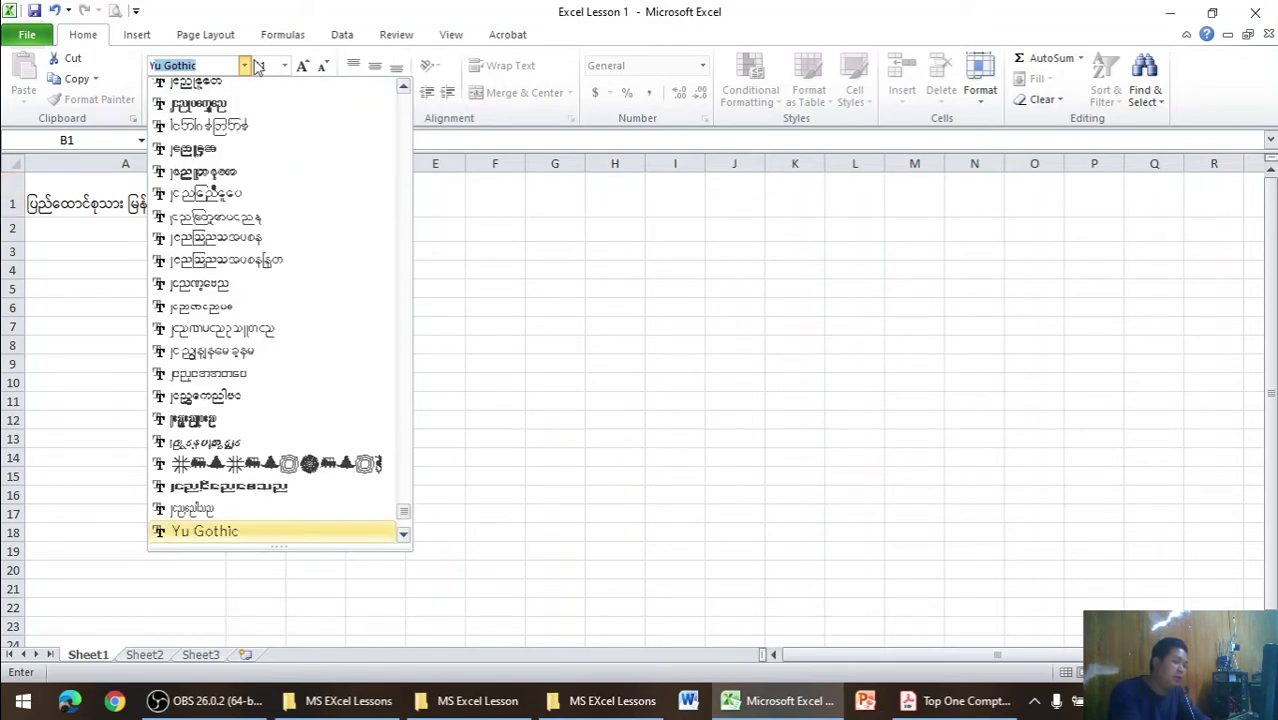
pyautogui.write('py')
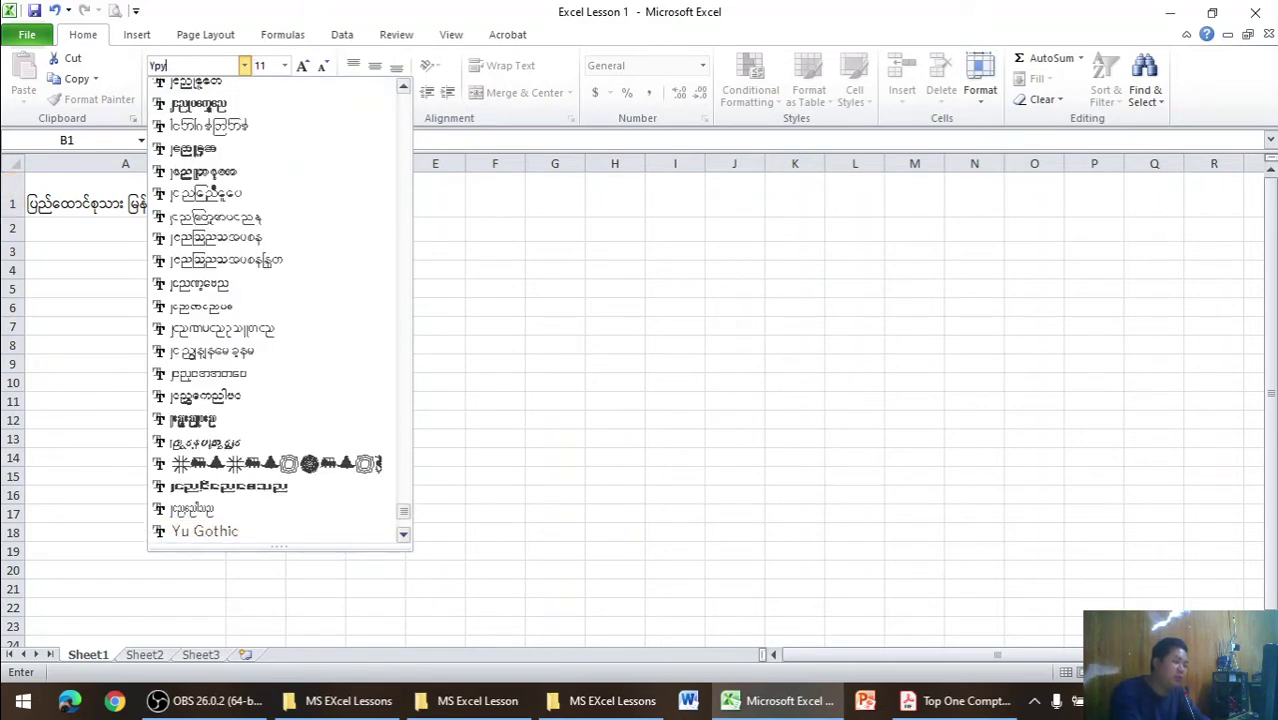
pyautogui.write('Pyidaungsu')
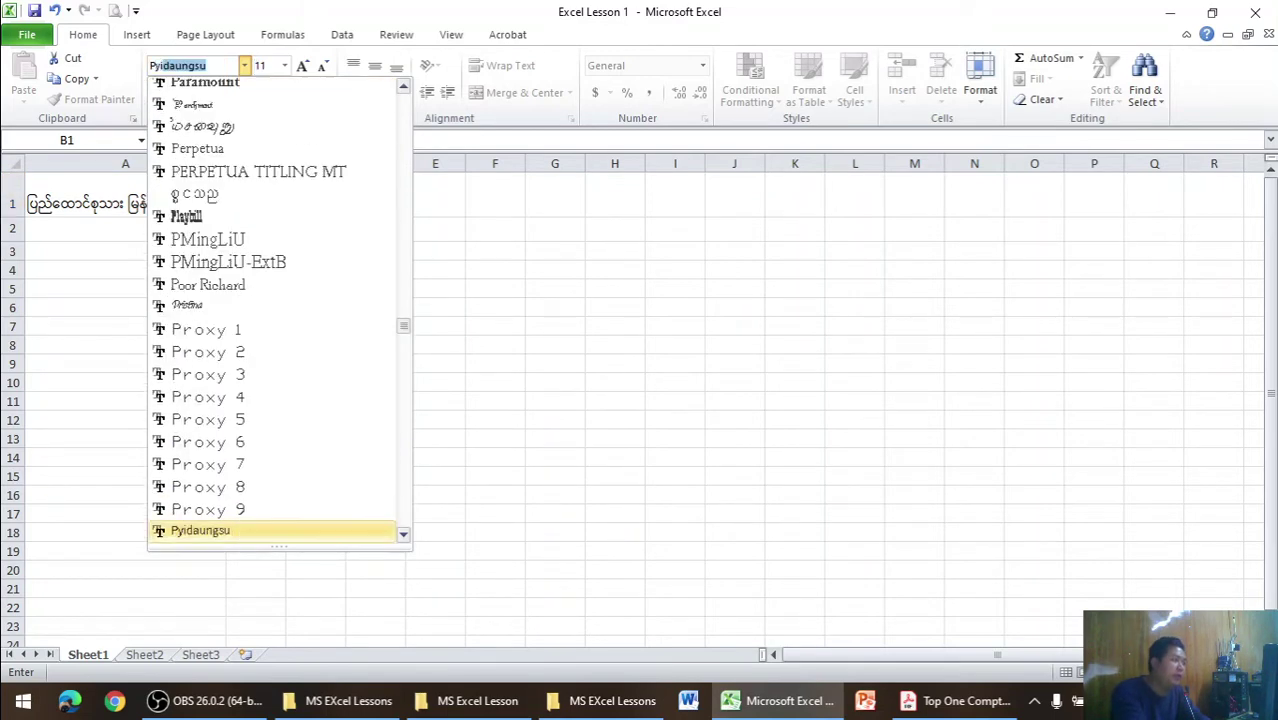
pyautogui.press('Return')
pyautogui.press('Right')
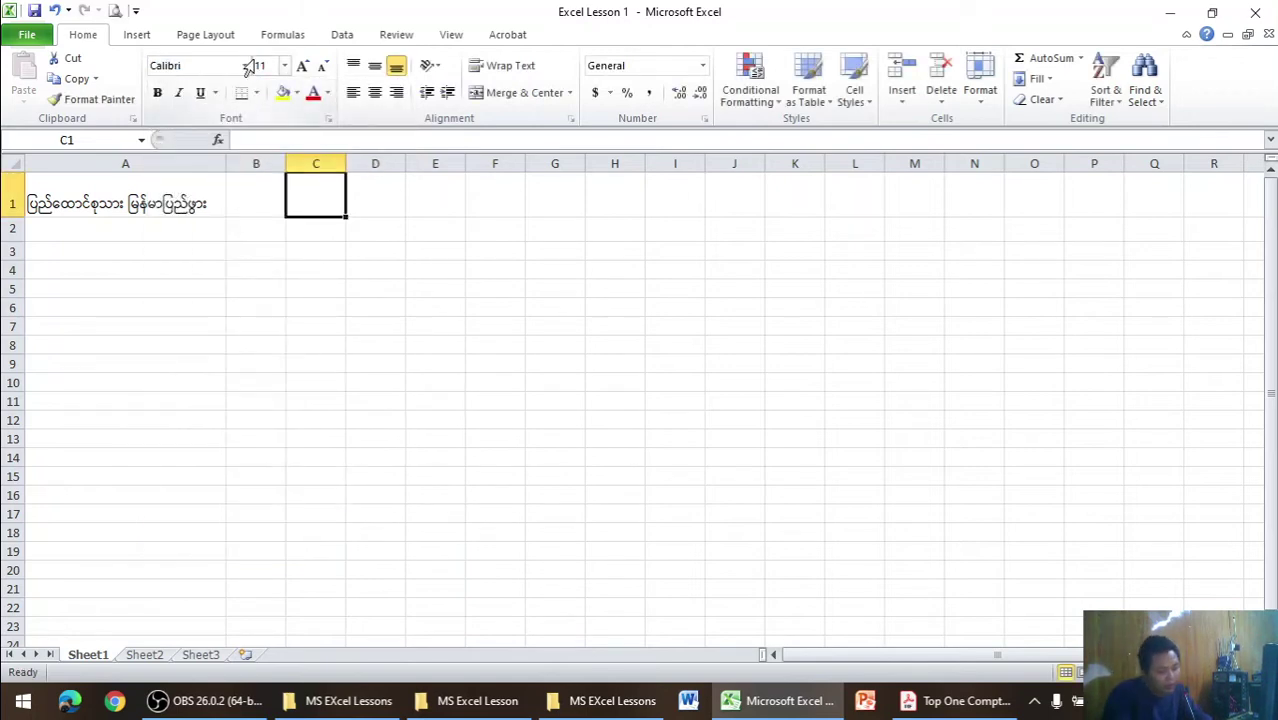
# - Check A1's font, then select the entire worksheet
pyautogui.click(261, 204)
pyautogui.click(190, 212)
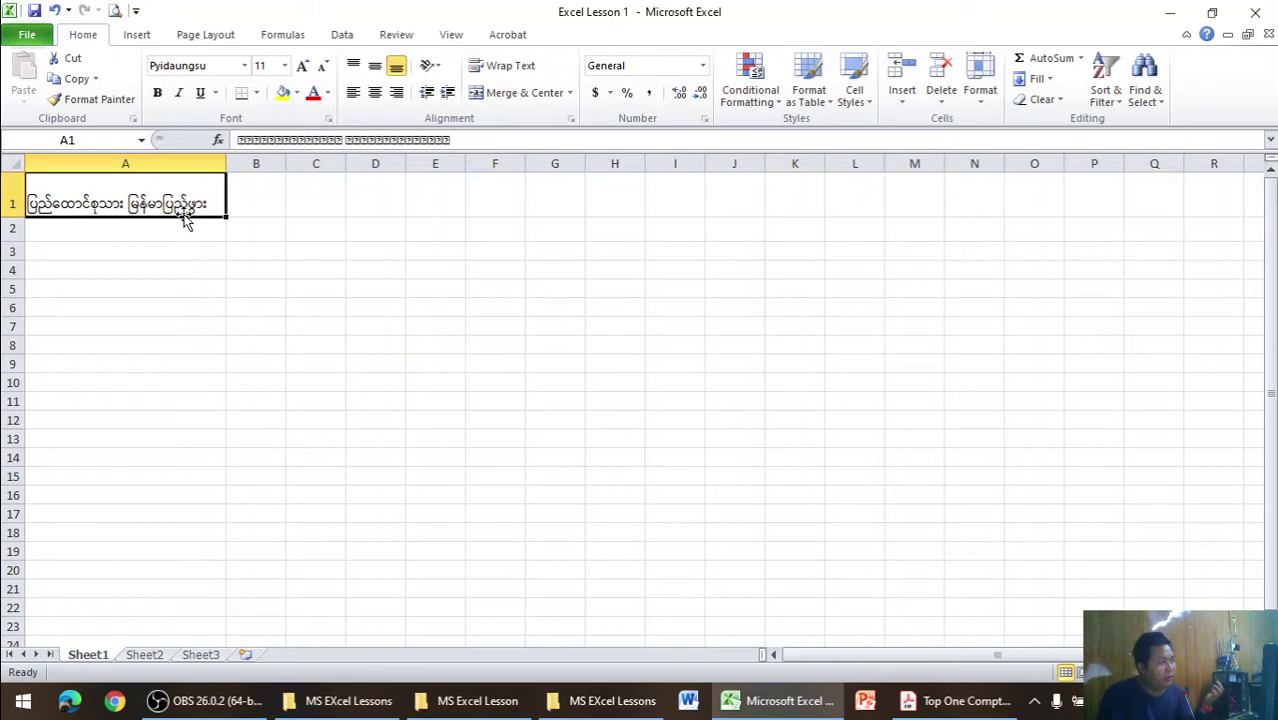
pyautogui.click(259, 210)
pyautogui.click(293, 206)
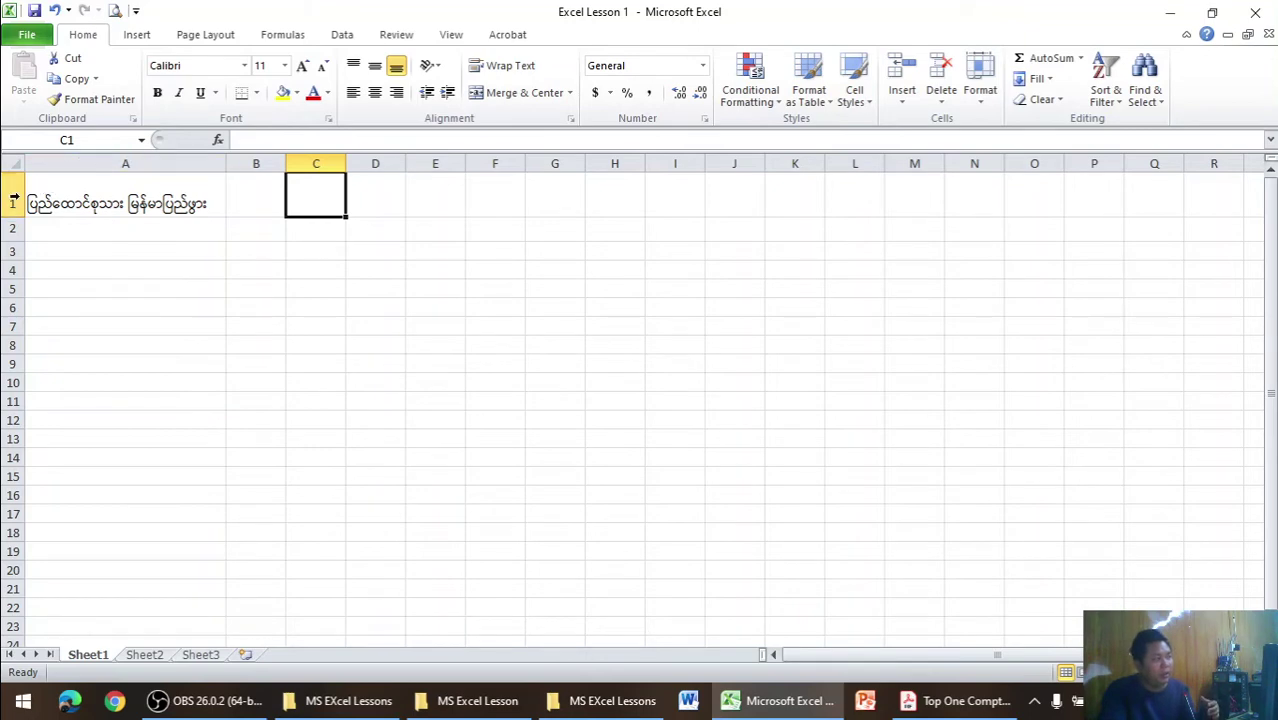
pyautogui.click(23, 161)
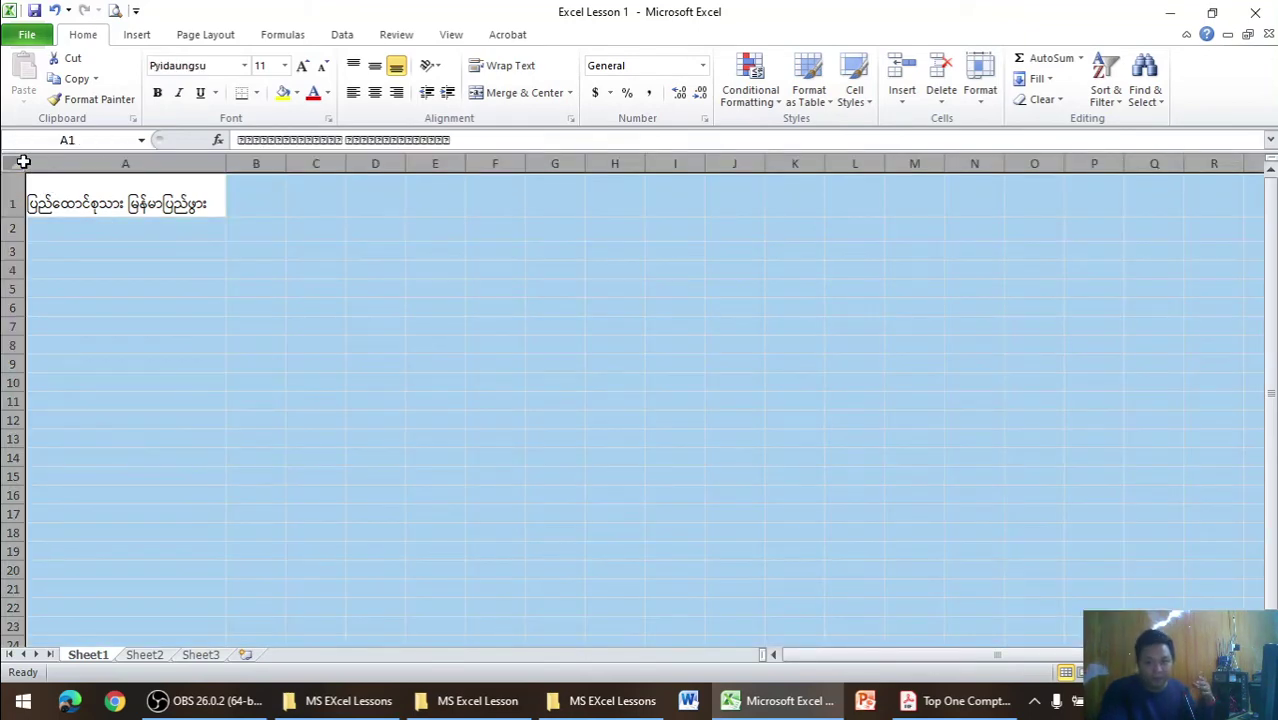
# - Apply the Pyidaungsu font to the whole worksheet
pyautogui.click(244, 66)
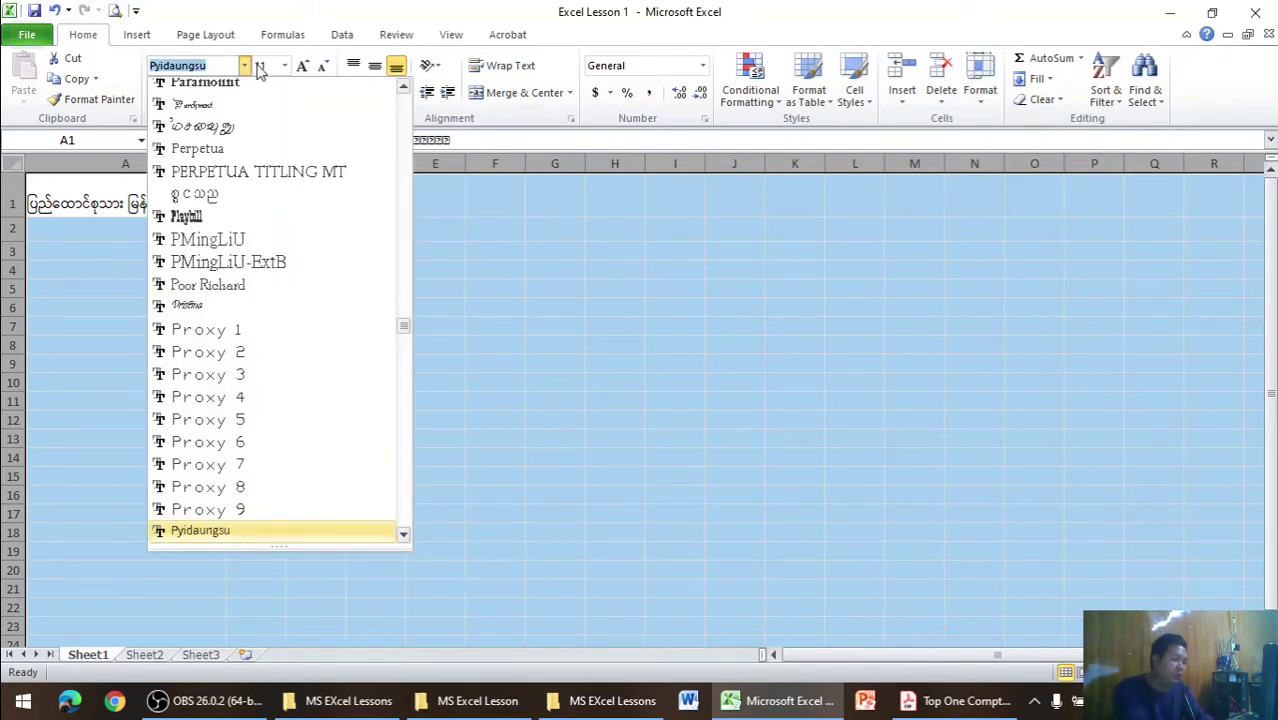
pyautogui.press('Return')
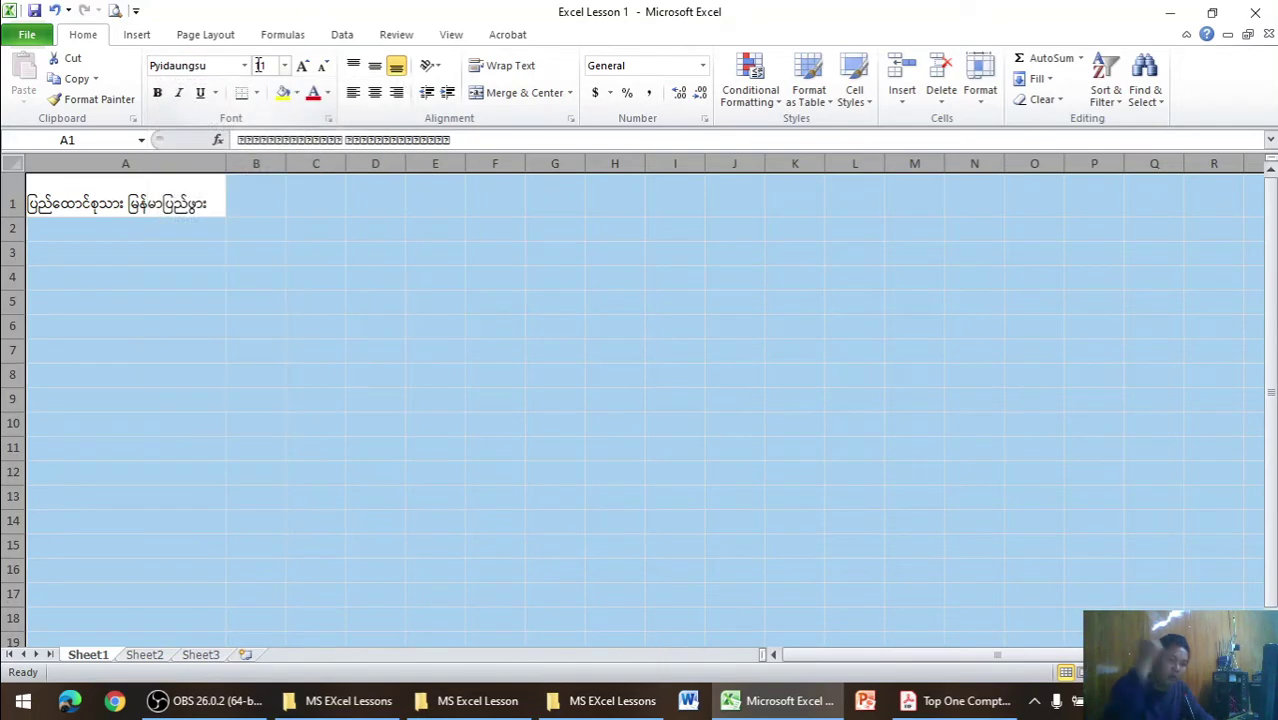
pyautogui.click(205, 176)
pyautogui.click(264, 210)
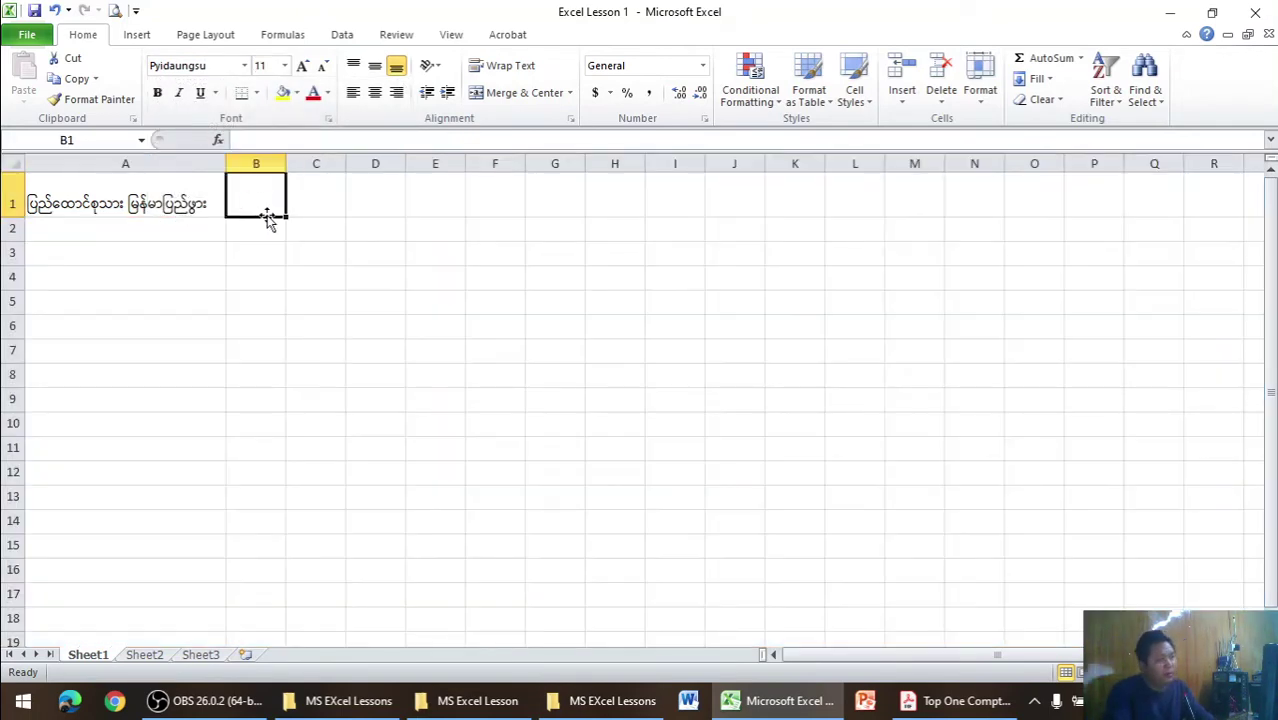
pyautogui.click(351, 213)
pyautogui.click(20, 301)
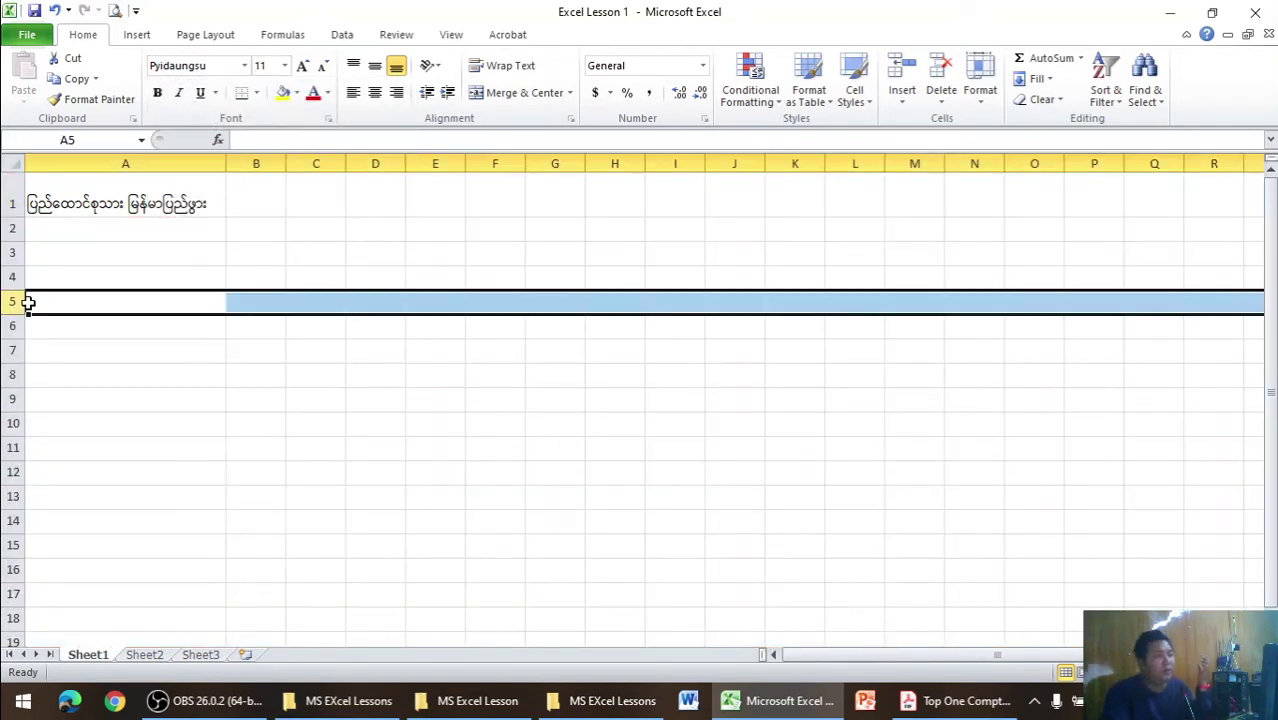
pyautogui.click(180, 238)
pyautogui.click(292, 240)
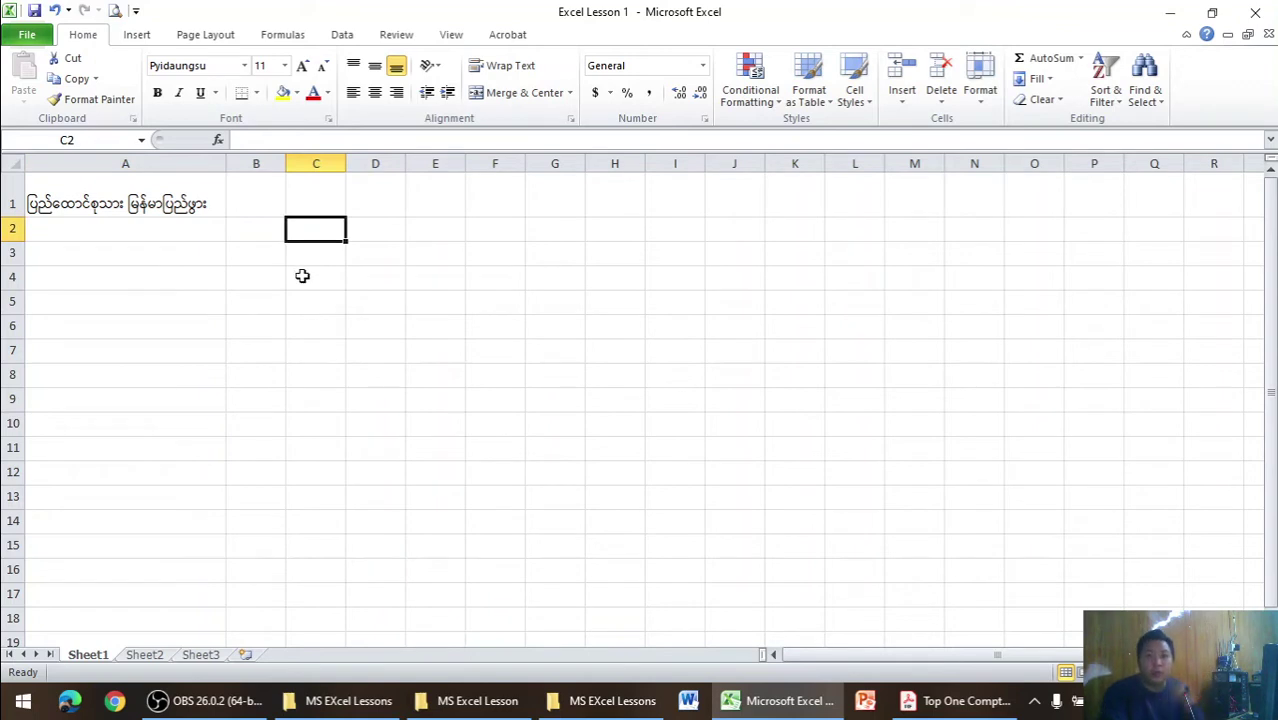
# - Enter the Burmese word နေကောင်း in cell B1
pyautogui.click(271, 203)
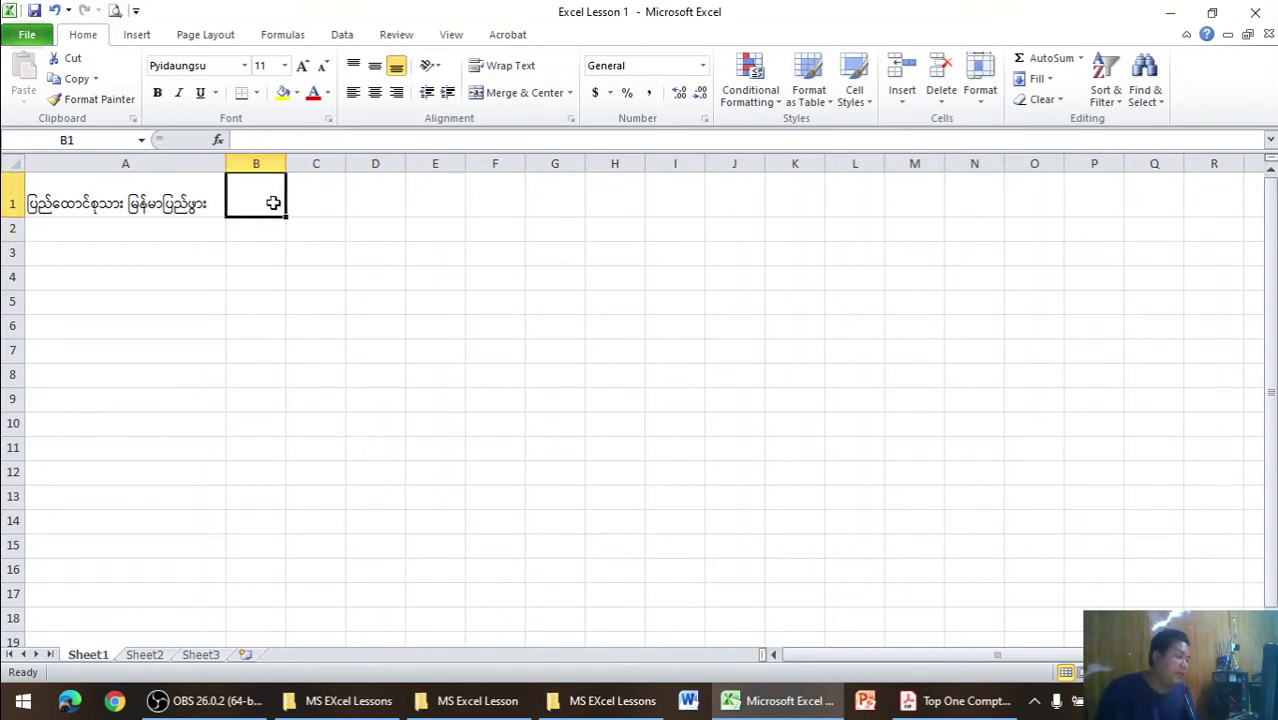
pyautogui.write('နေကေ')
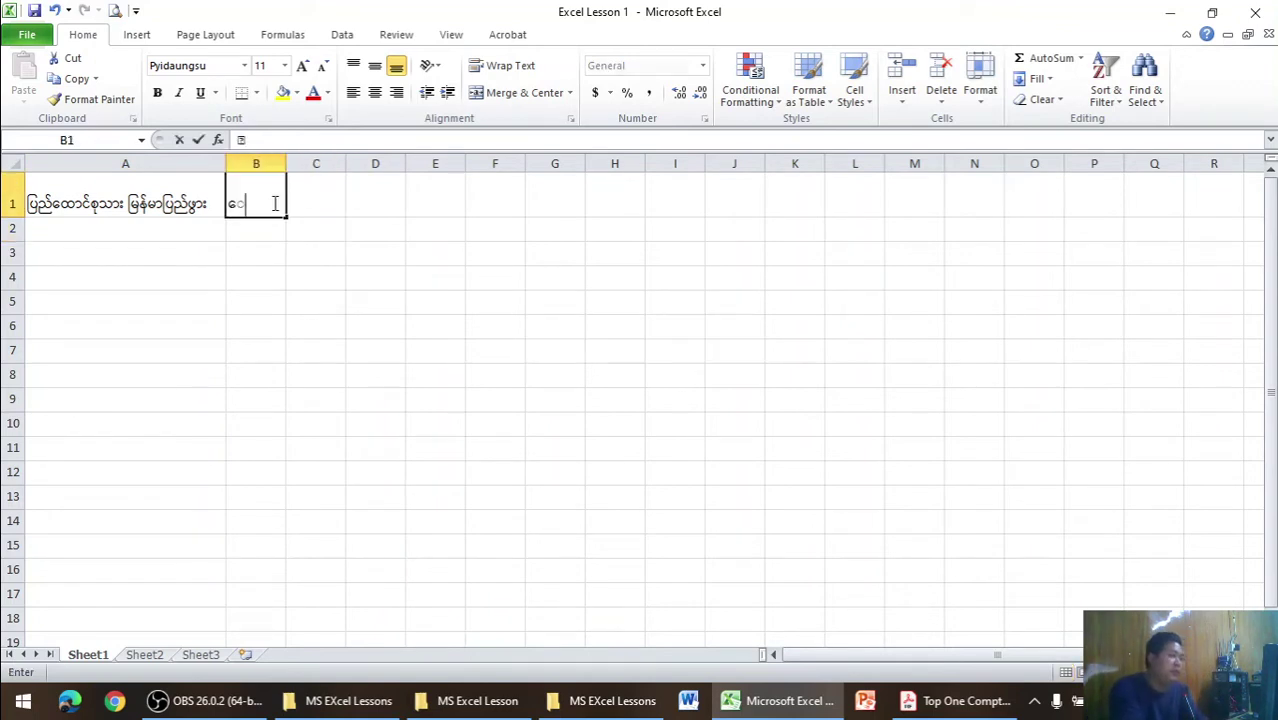
pyautogui.write('ာင်း')
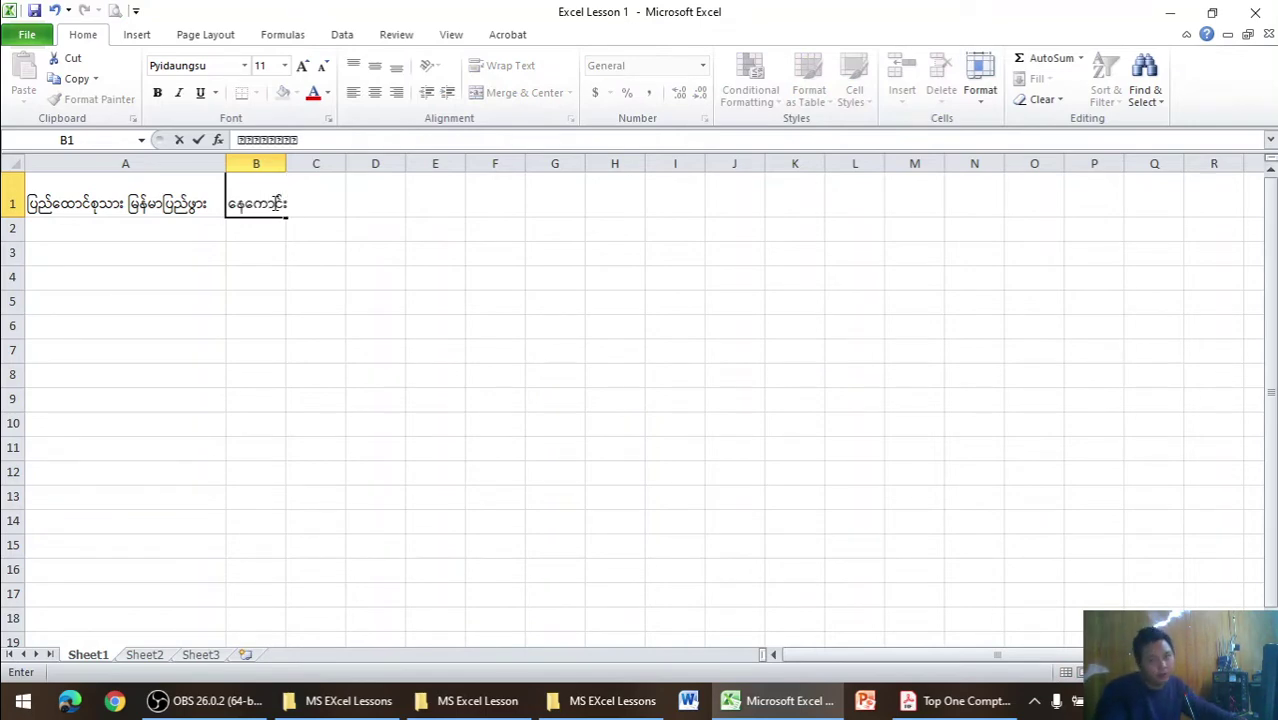
pyautogui.click(385, 340)
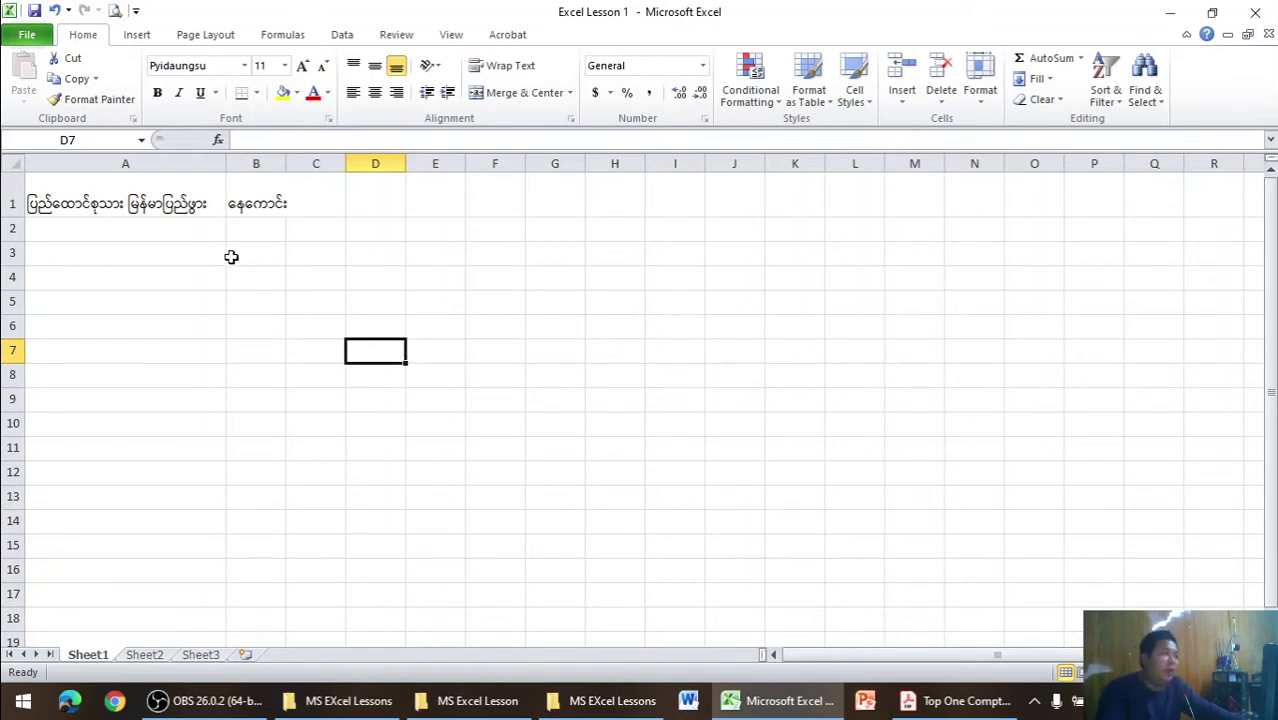
pyautogui.click(18, 166)
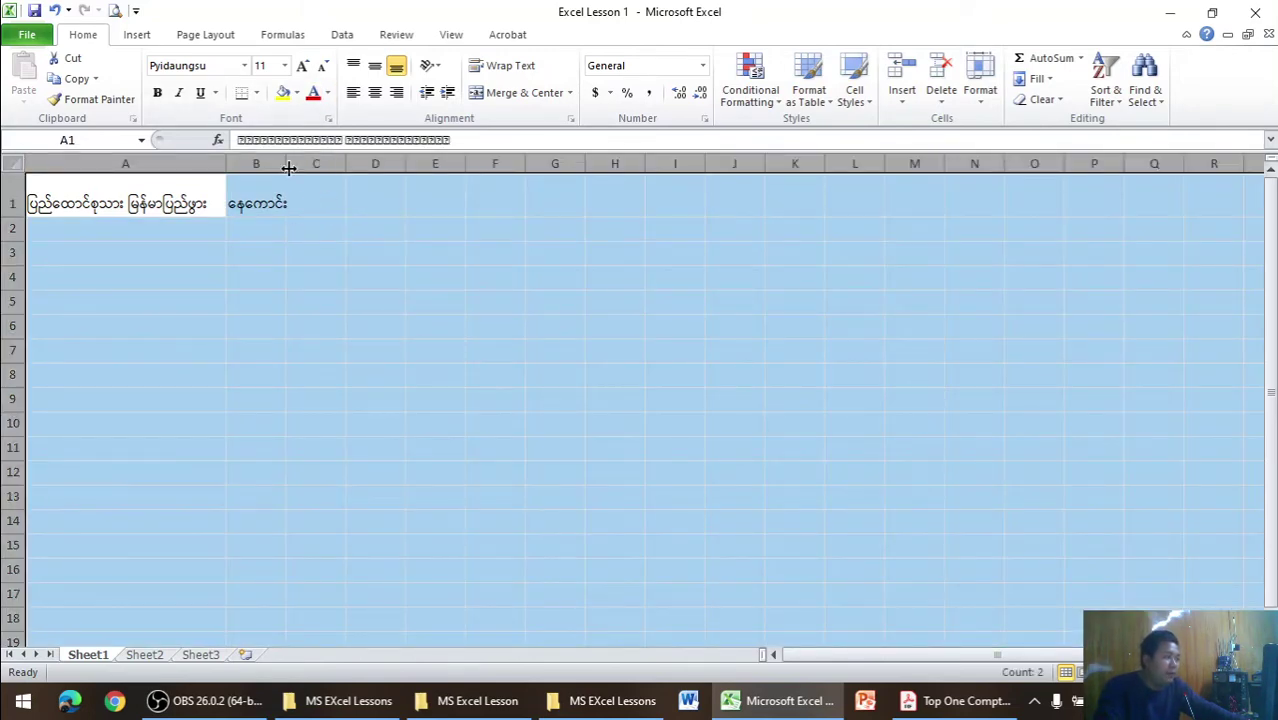
# - Set all columns to a uniform 64-pixel width and widen column A to fit its text
pyautogui.moveTo(288, 168); pyautogui.dragTo(305, 166)
pyautogui.click(180, 272)
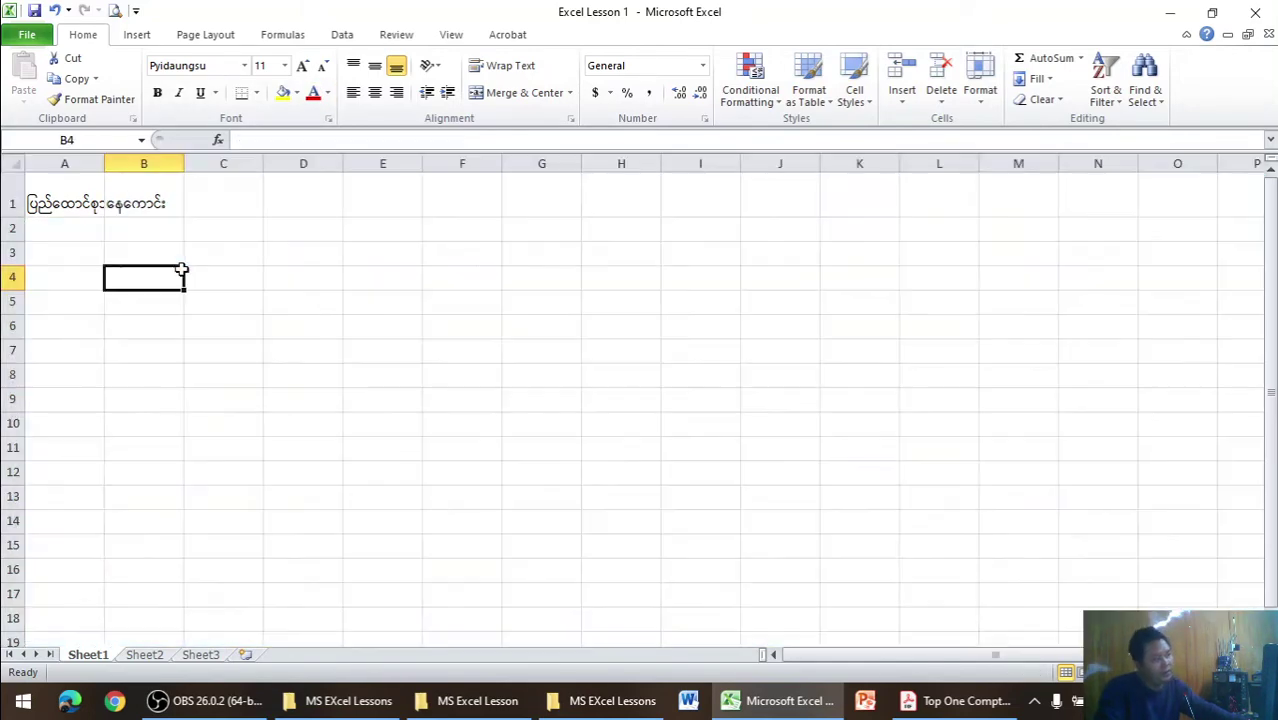
pyautogui.moveTo(107, 166); pyautogui.dragTo(263, 163)
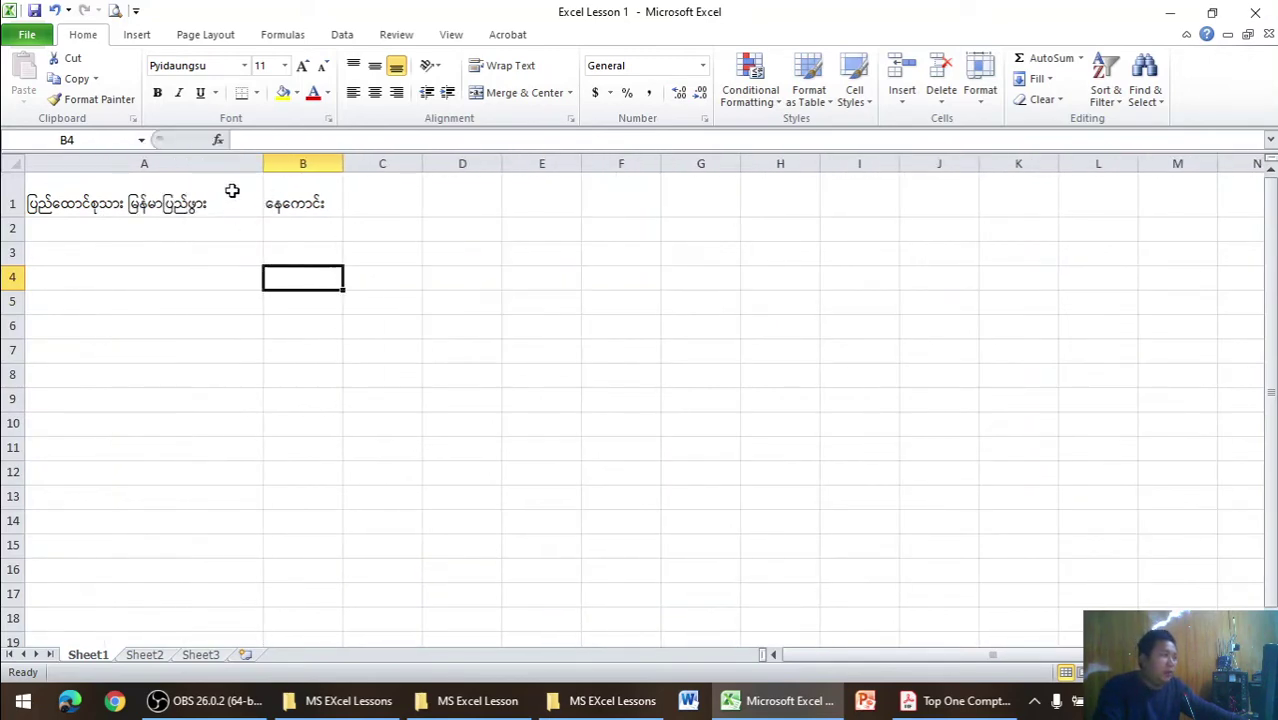
pyautogui.click(27, 163)
pyautogui.click(12, 163)
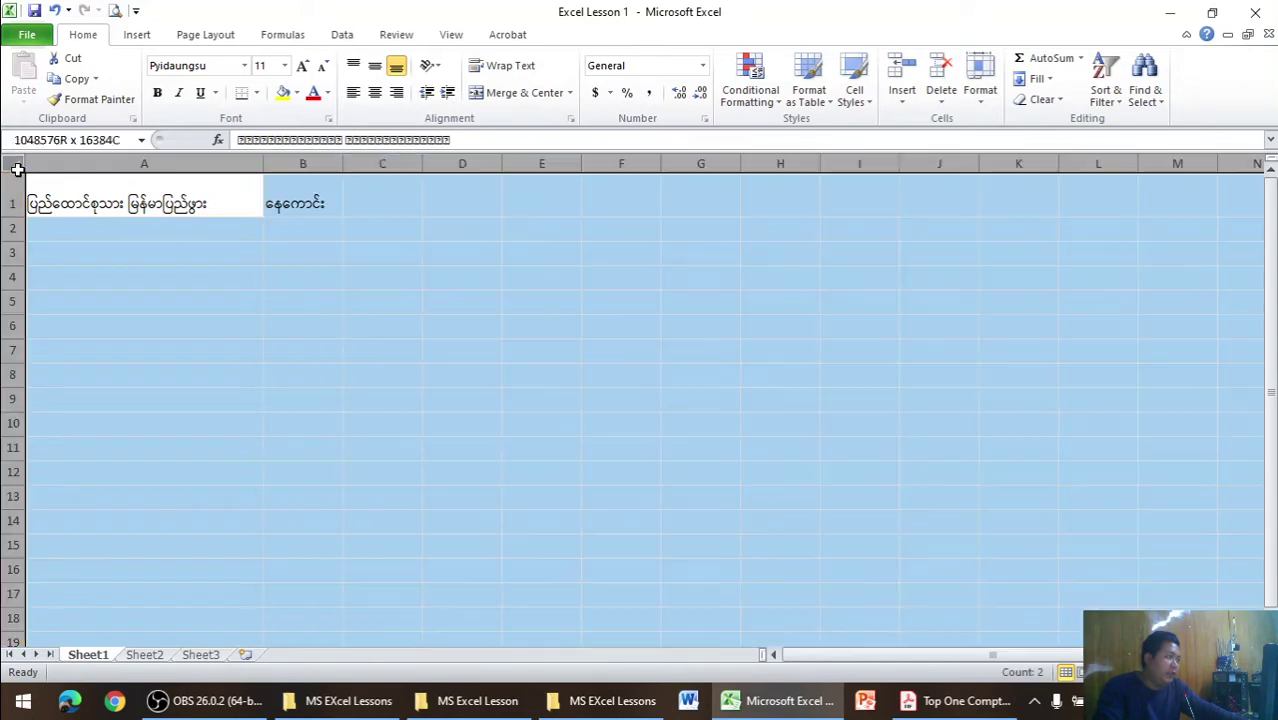
# - Try 22 pt font on the whole sheet, then return it to 11 pt
pyautogui.click(284, 65)
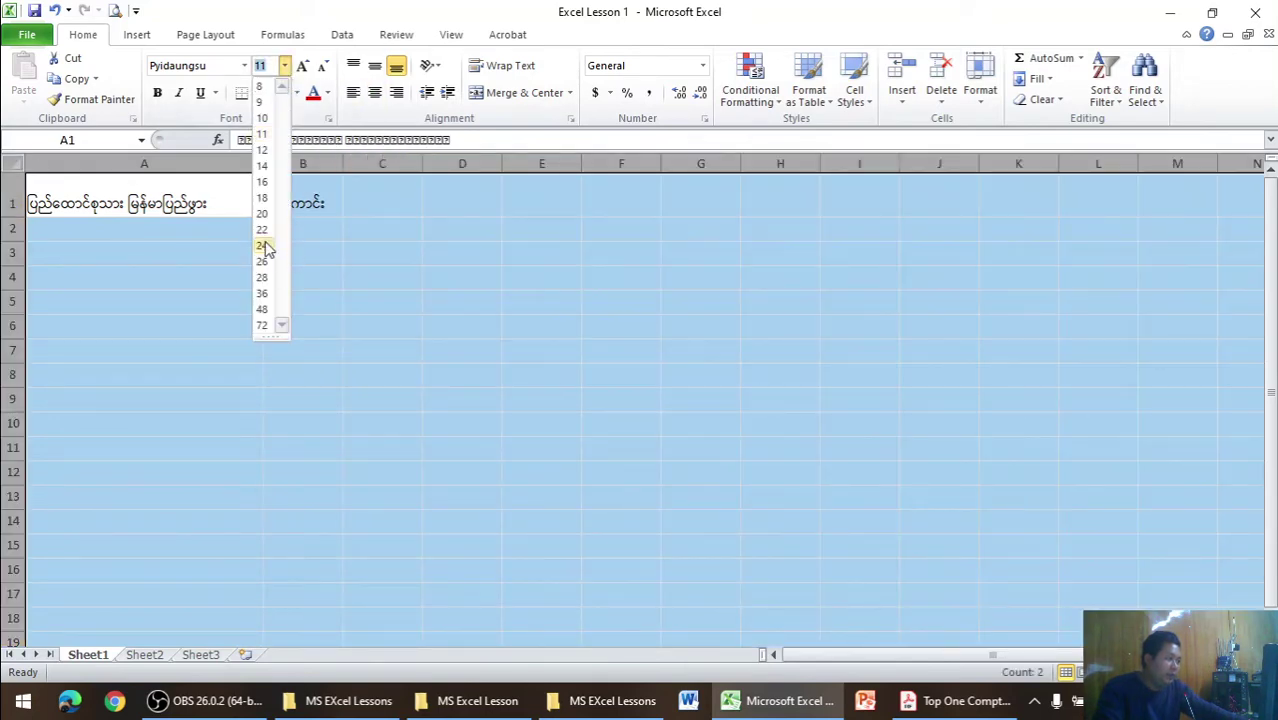
pyautogui.click(265, 236)
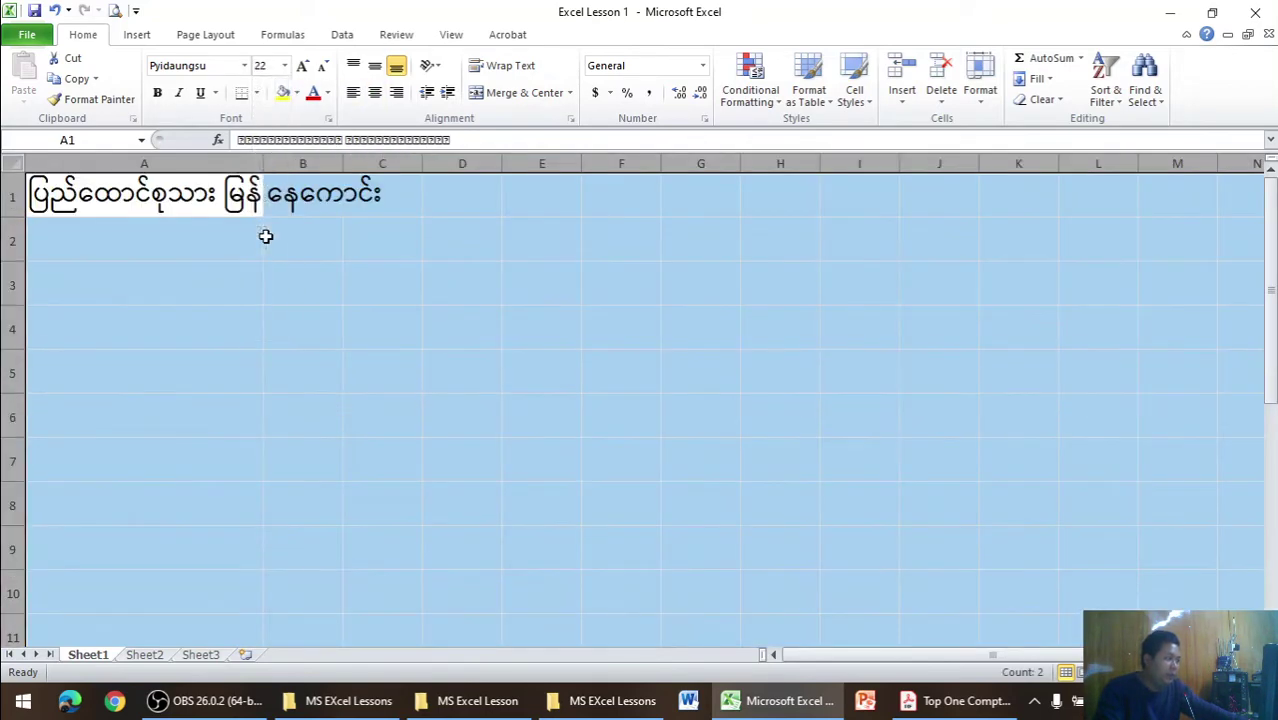
pyautogui.click(284, 65)
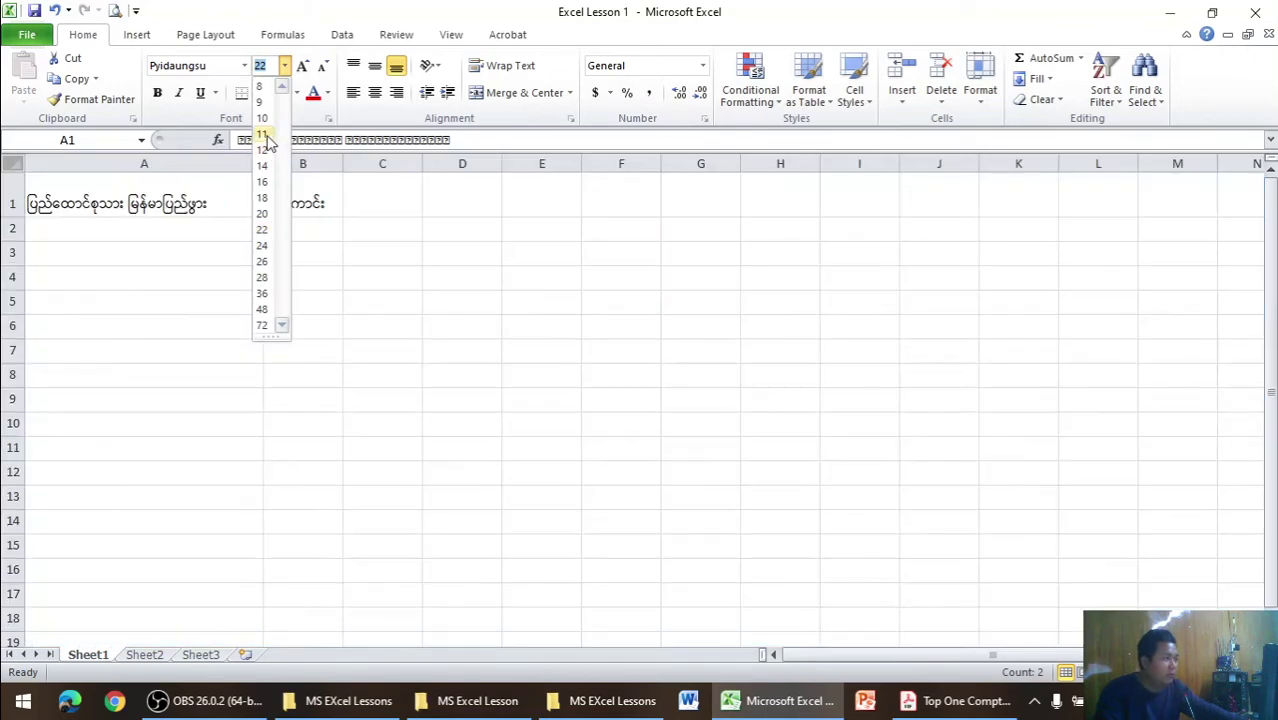
pyautogui.click(264, 134)
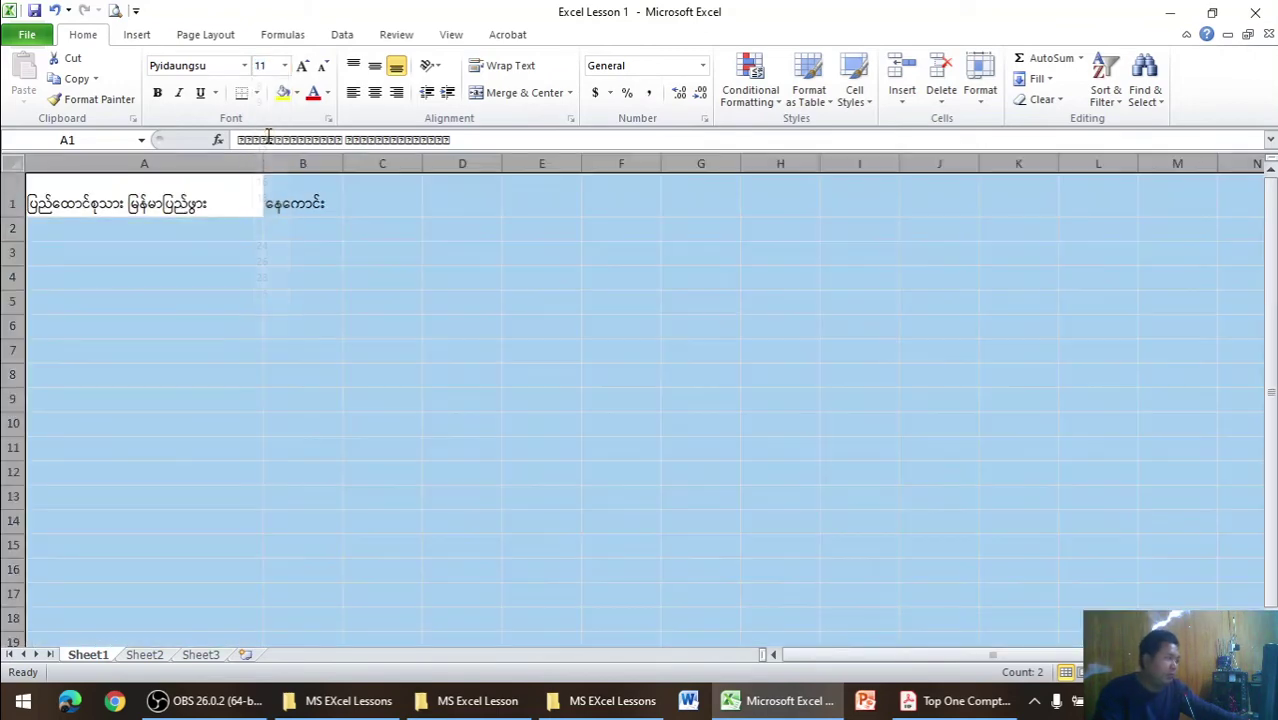
pyautogui.click(284, 66)
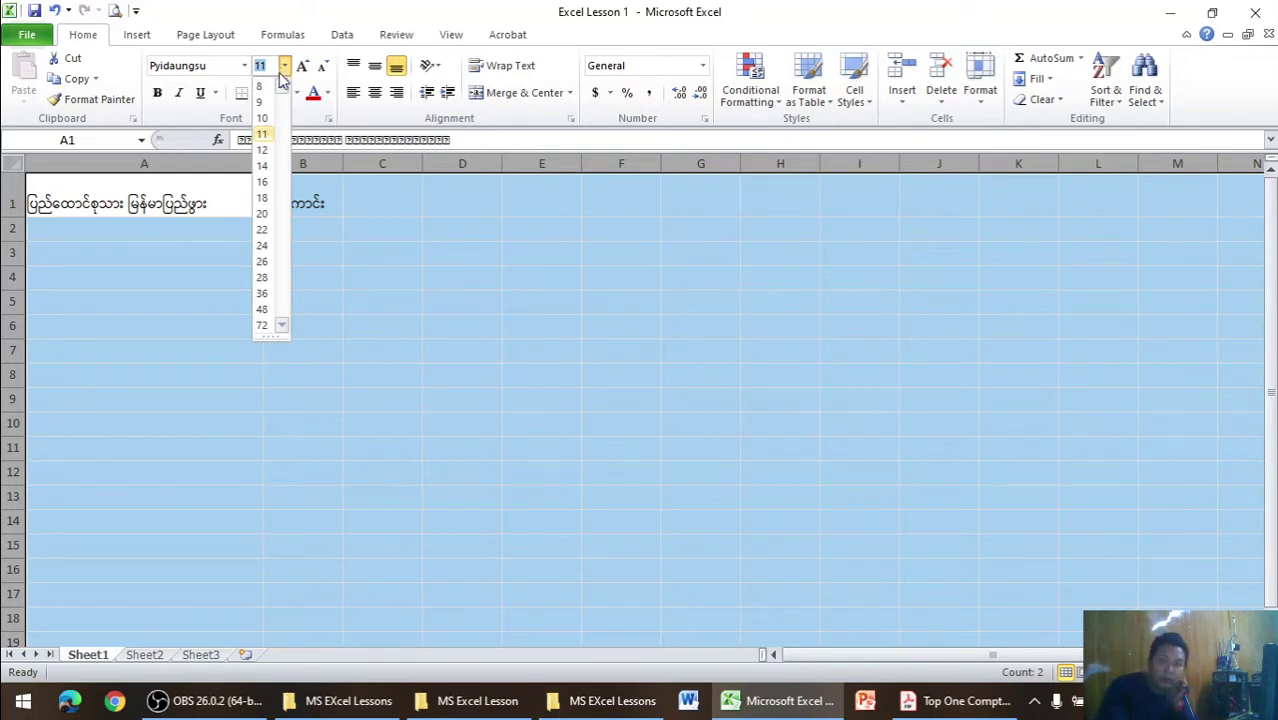
pyautogui.click(345, 310)
# - Bold and italicise the A1:B1 entries, toggle underline, then delete their text
pyautogui.click(222, 348)
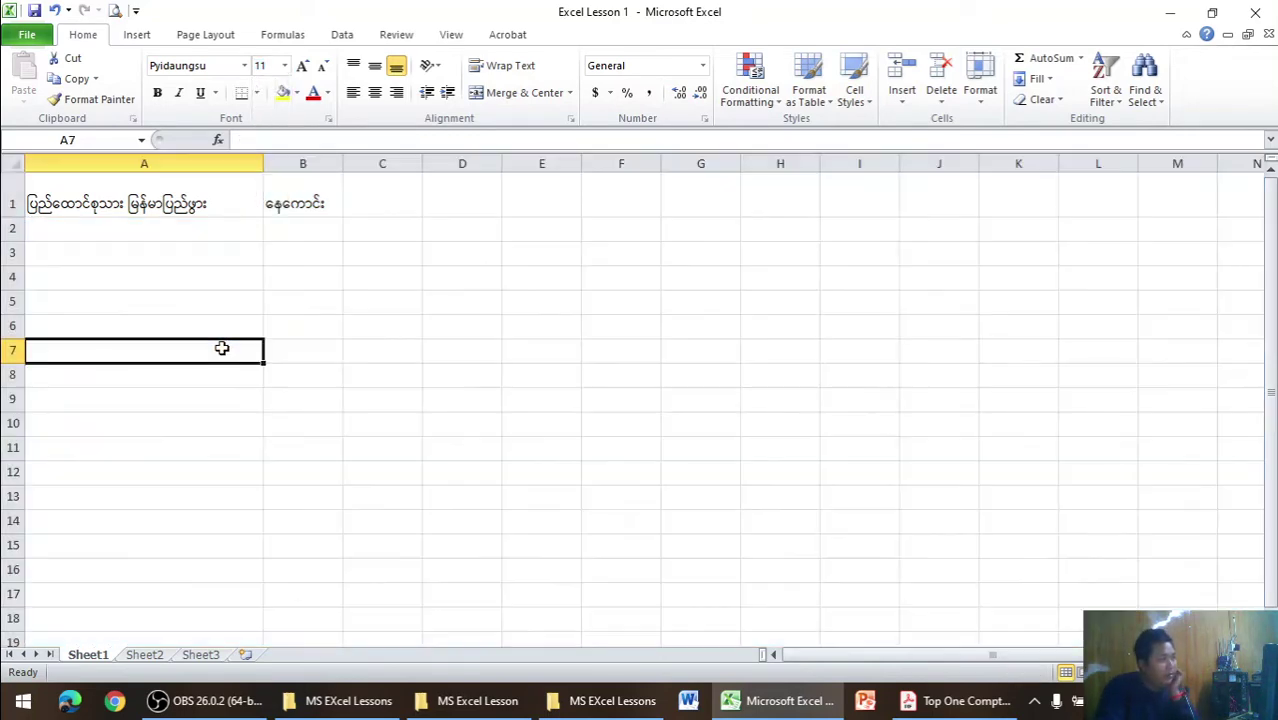
pyautogui.moveTo(98, 180); pyautogui.dragTo(290, 212)
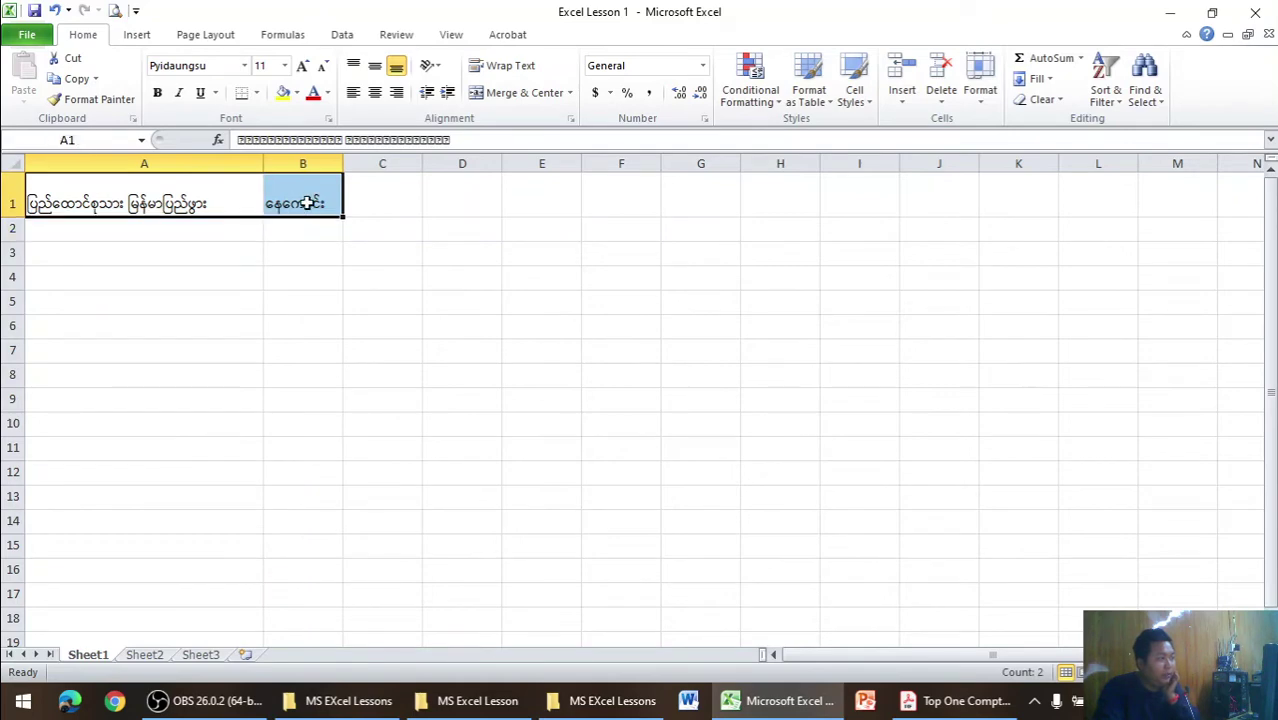
pyautogui.click(158, 94)
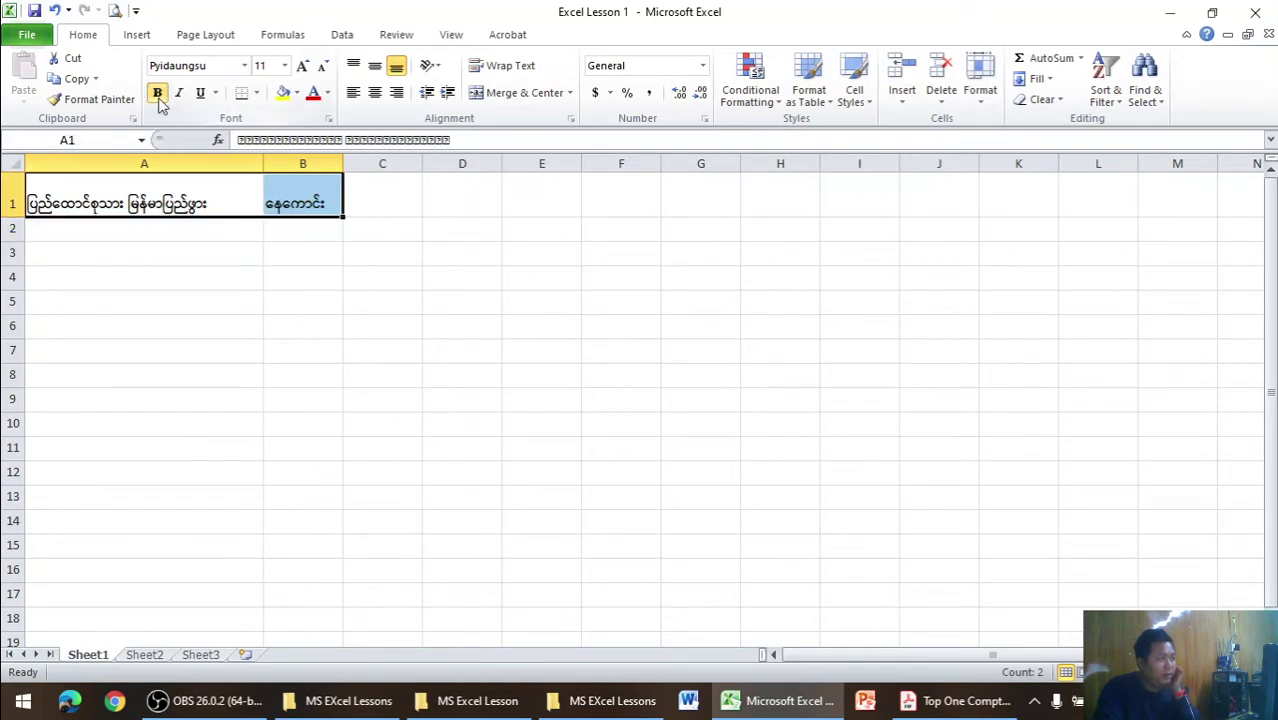
pyautogui.click(180, 93)
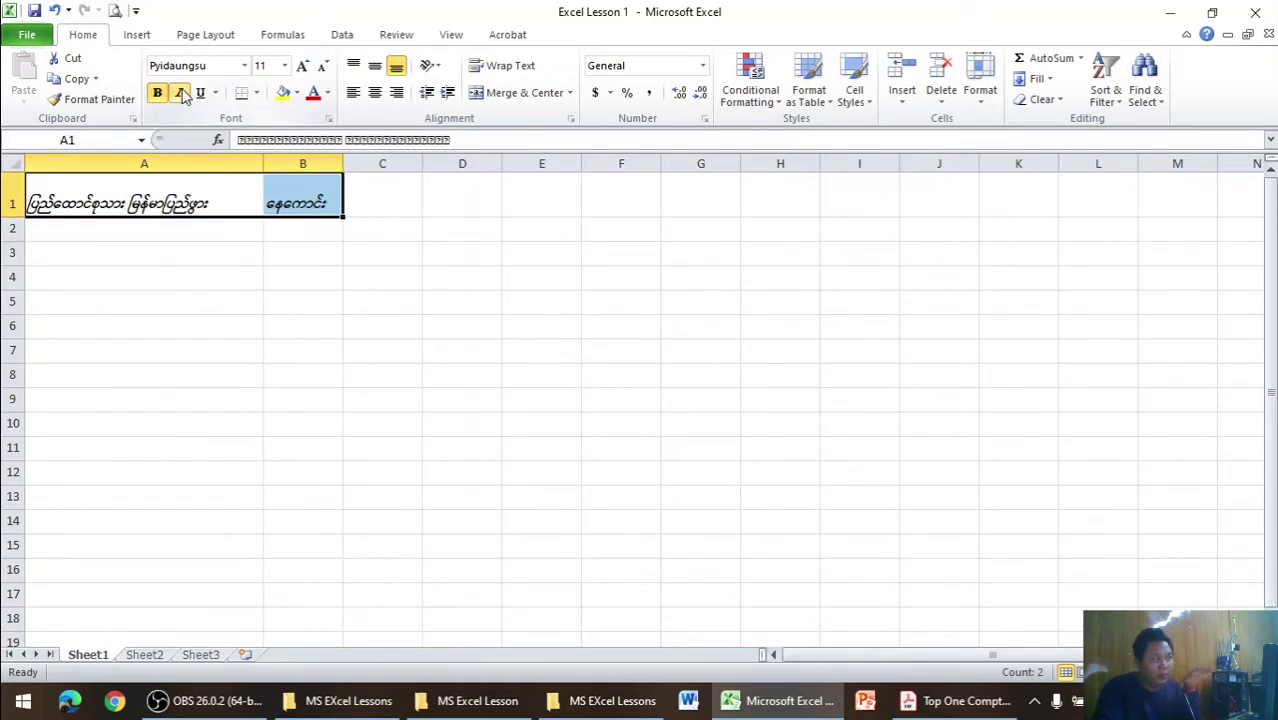
pyautogui.click(198, 96)
pyautogui.click(200, 100)
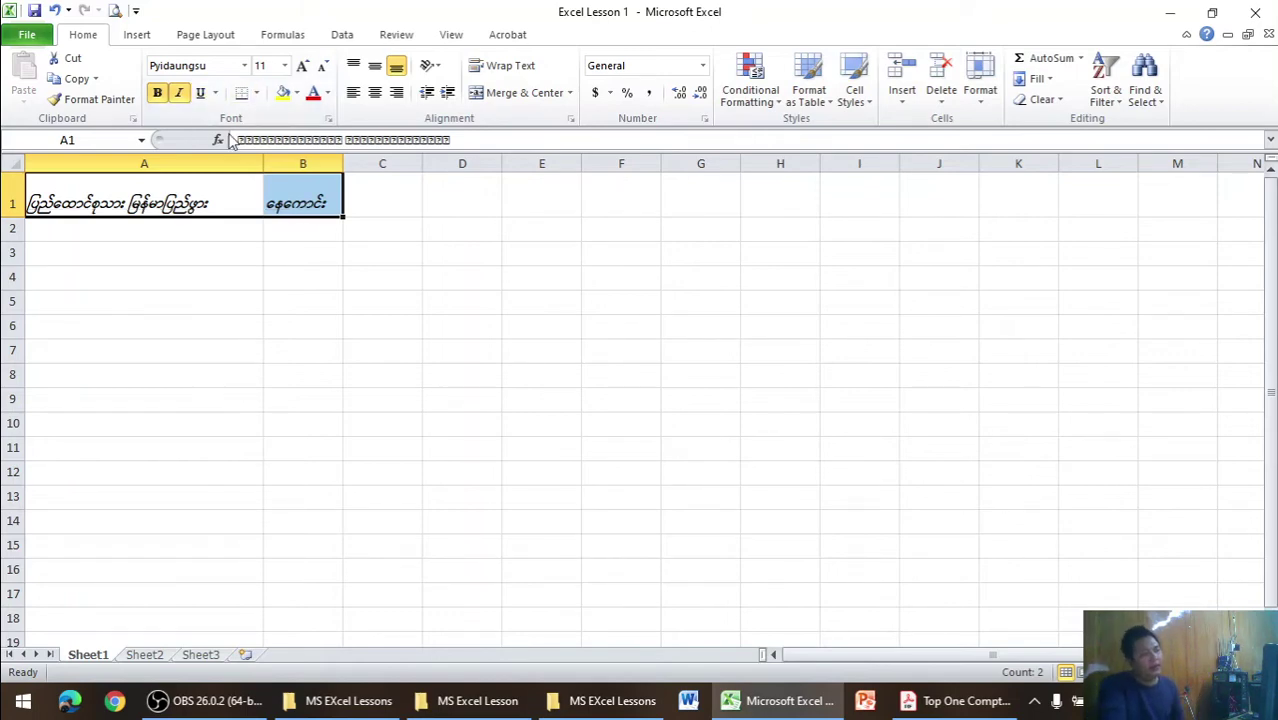
pyautogui.moveTo(200, 195); pyautogui.dragTo(293, 203)
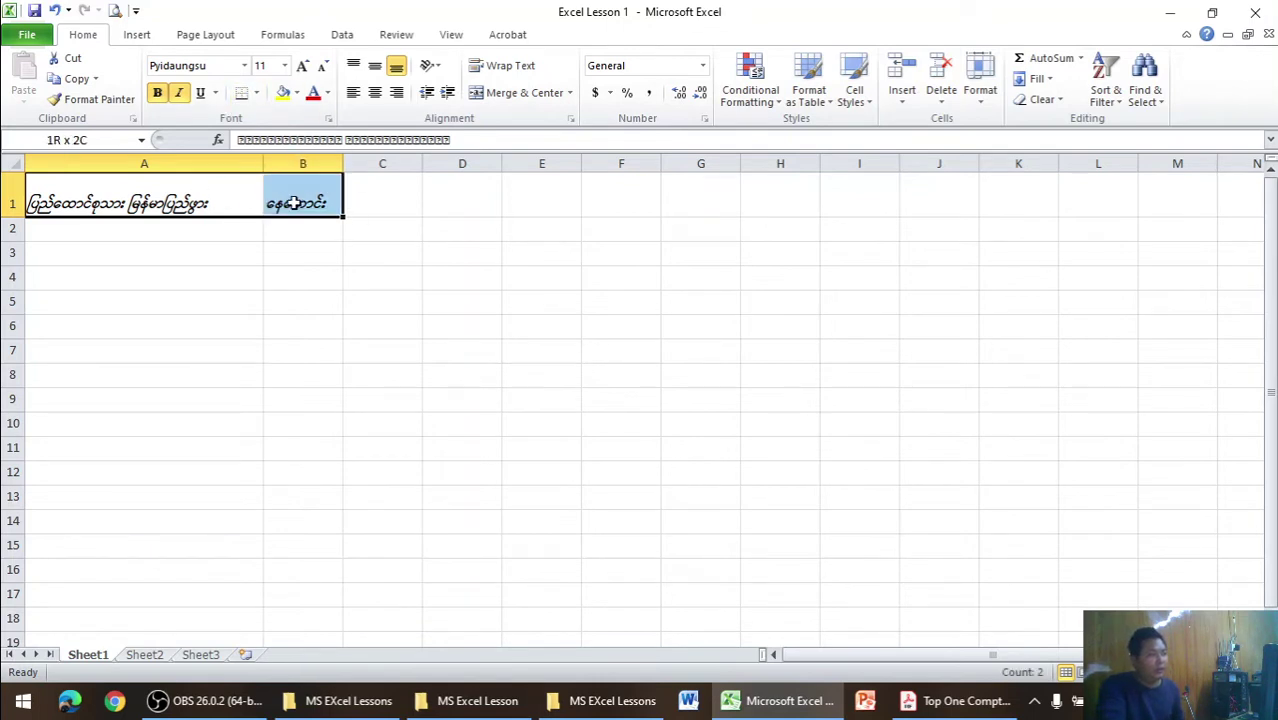
pyautogui.press('Delete')
pyautogui.click(305, 355)
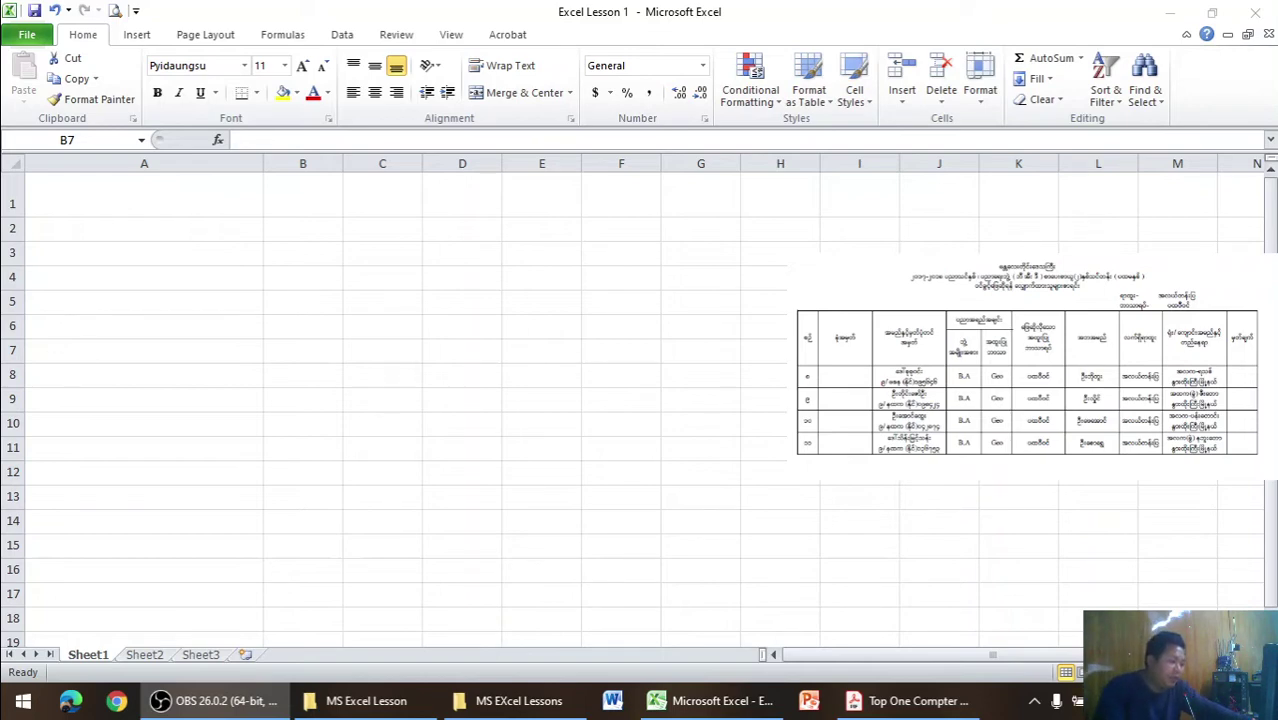
# - Open the excel 1 image from the Excel Lesson Photo folder in Picasa
pyautogui.click(502, 700)
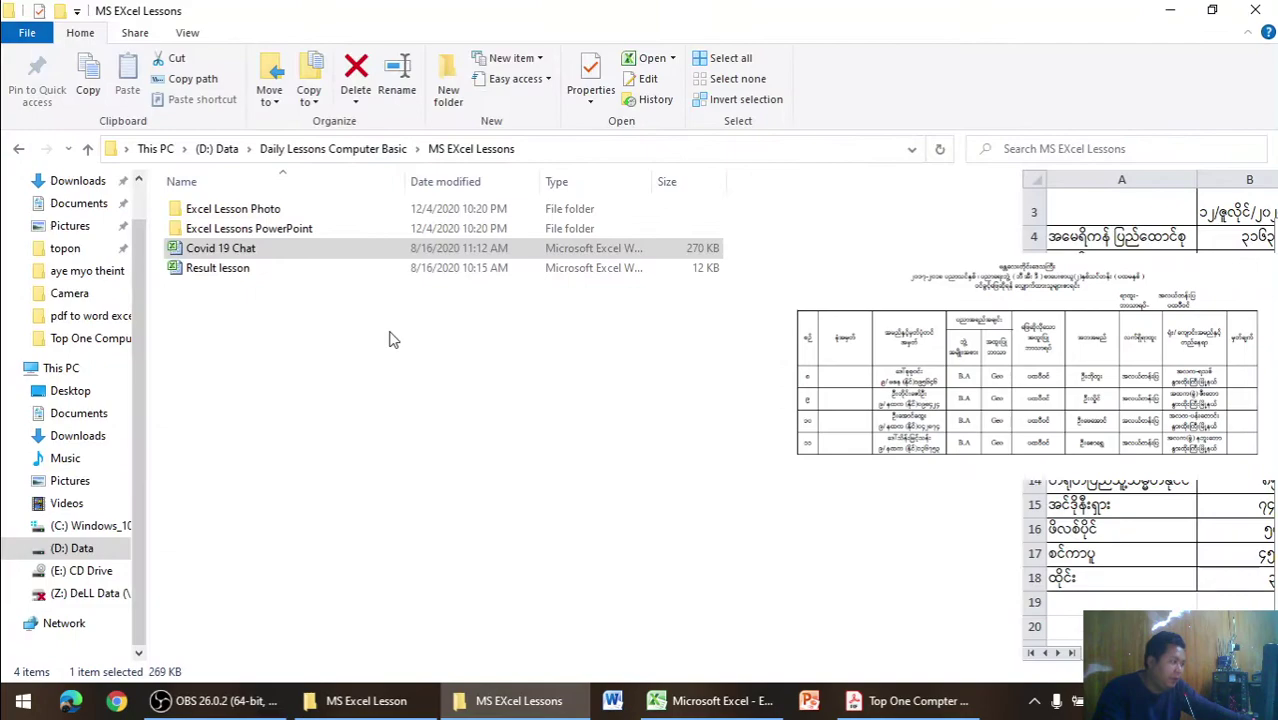
pyautogui.click(267, 216)
pyautogui.doubleClick(267, 220)
pyautogui.doubleClick(305, 230)
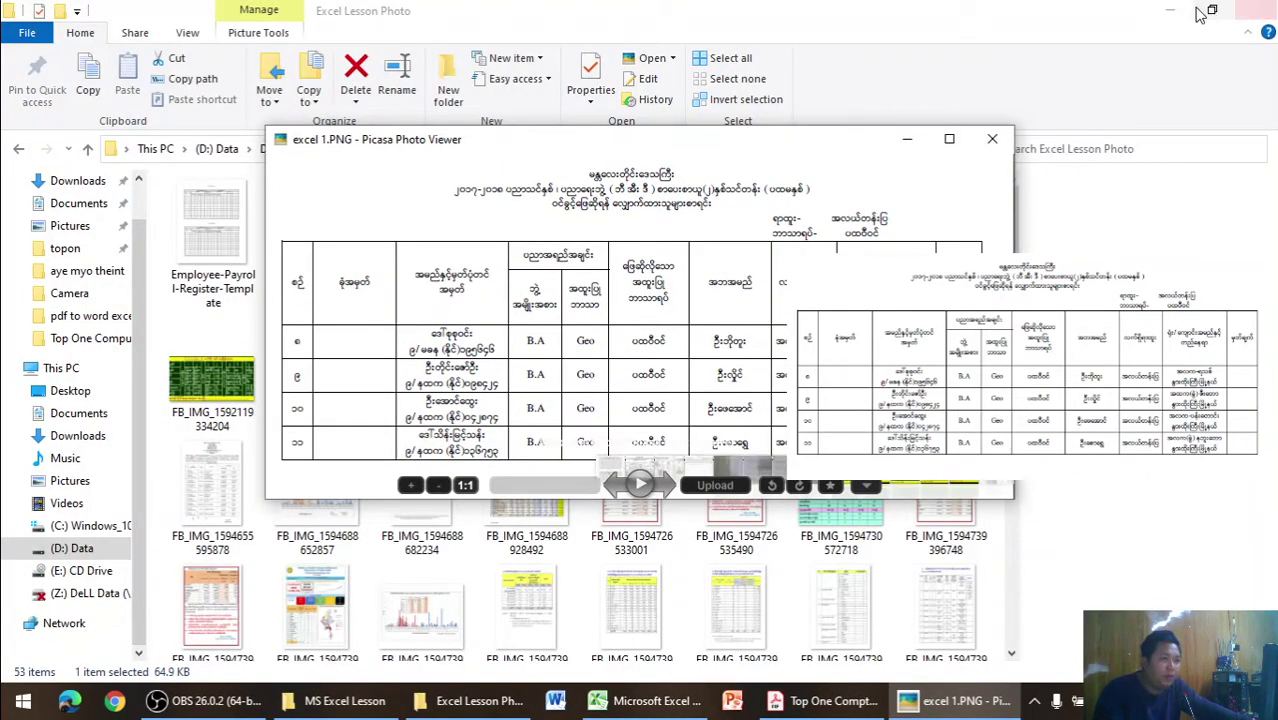
# - Move the excel 1.PNG Picasa viewer aside and bring Excel Lesson 1's empty sheet to the front
pyautogui.click(1173, 13)
pyautogui.click(1173, 13)
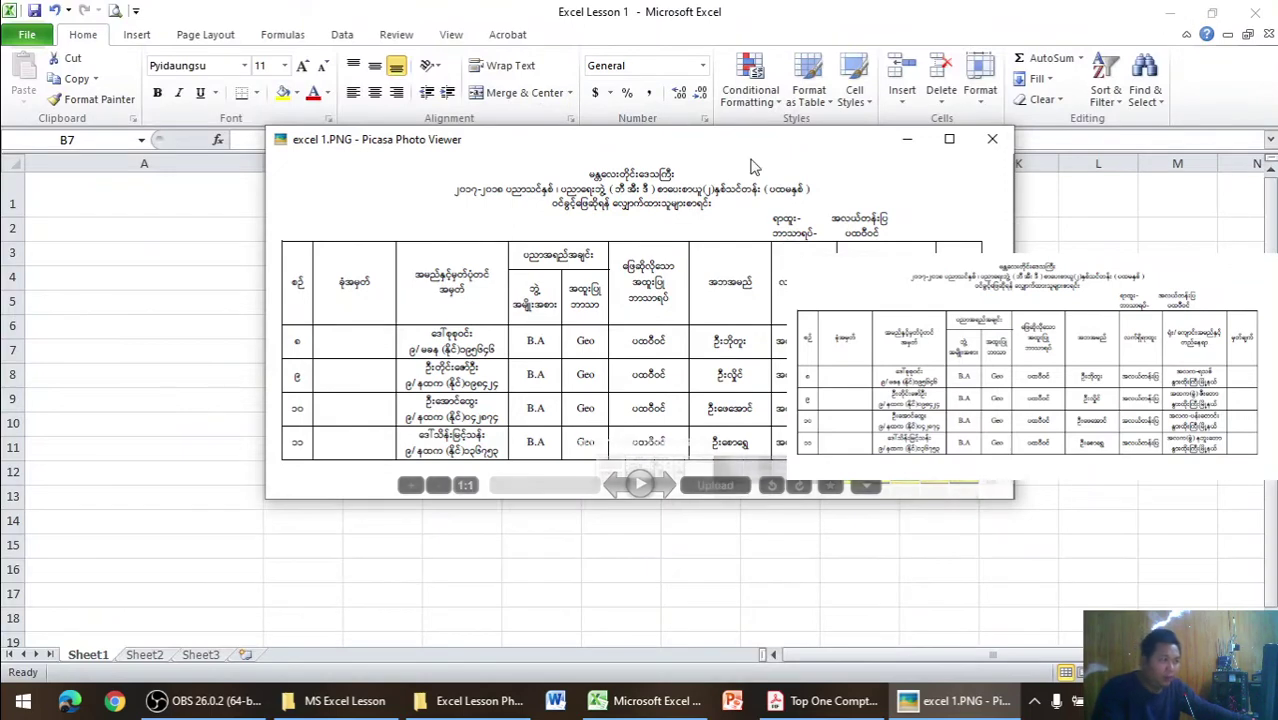
pyautogui.moveTo(754, 163); pyautogui.dragTo(761, 220)
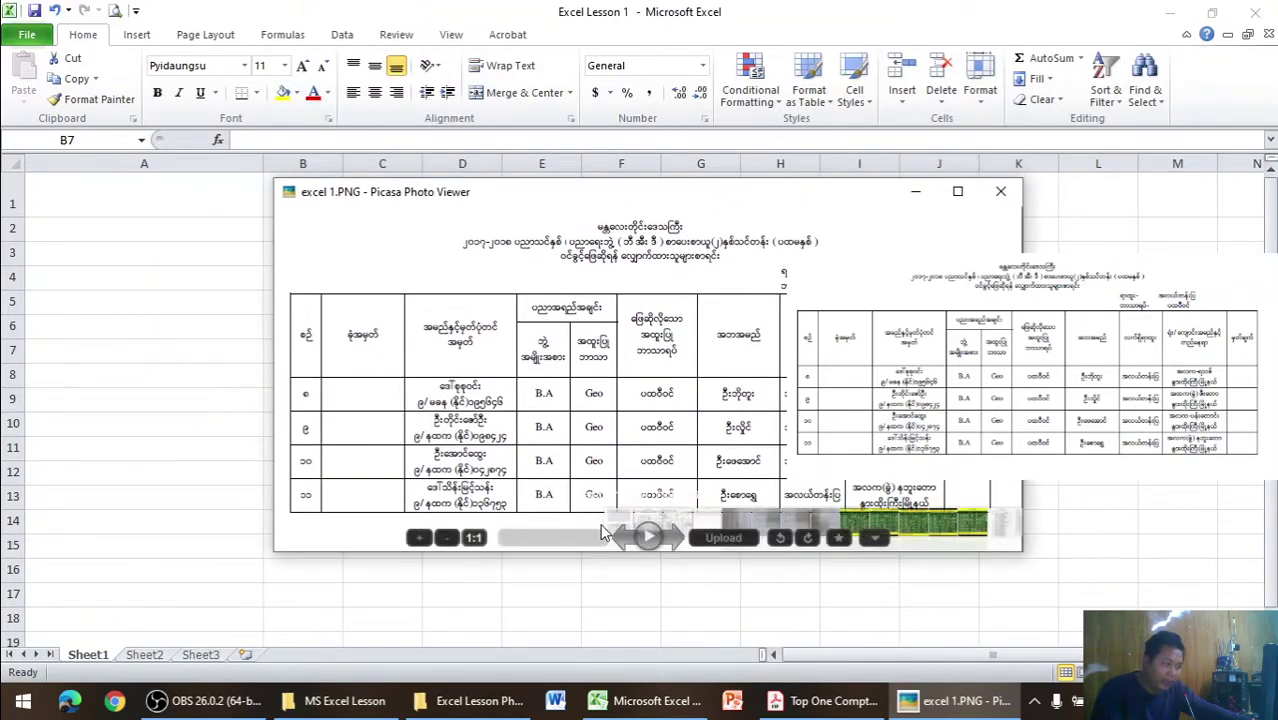
pyautogui.click(91, 211)
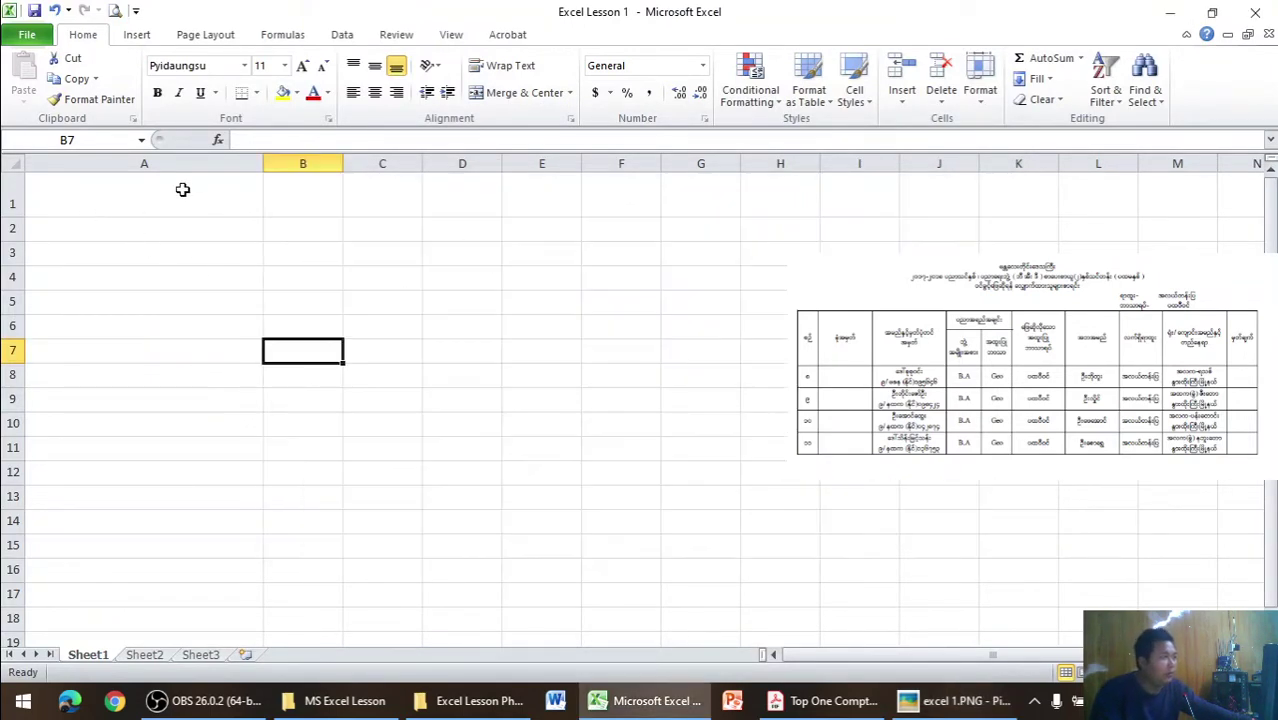
# - Narrow column A, heighten row 1, and enter the A1 heading စဉ် without bold
pyautogui.moveTo(262, 168); pyautogui.dragTo(110, 165)
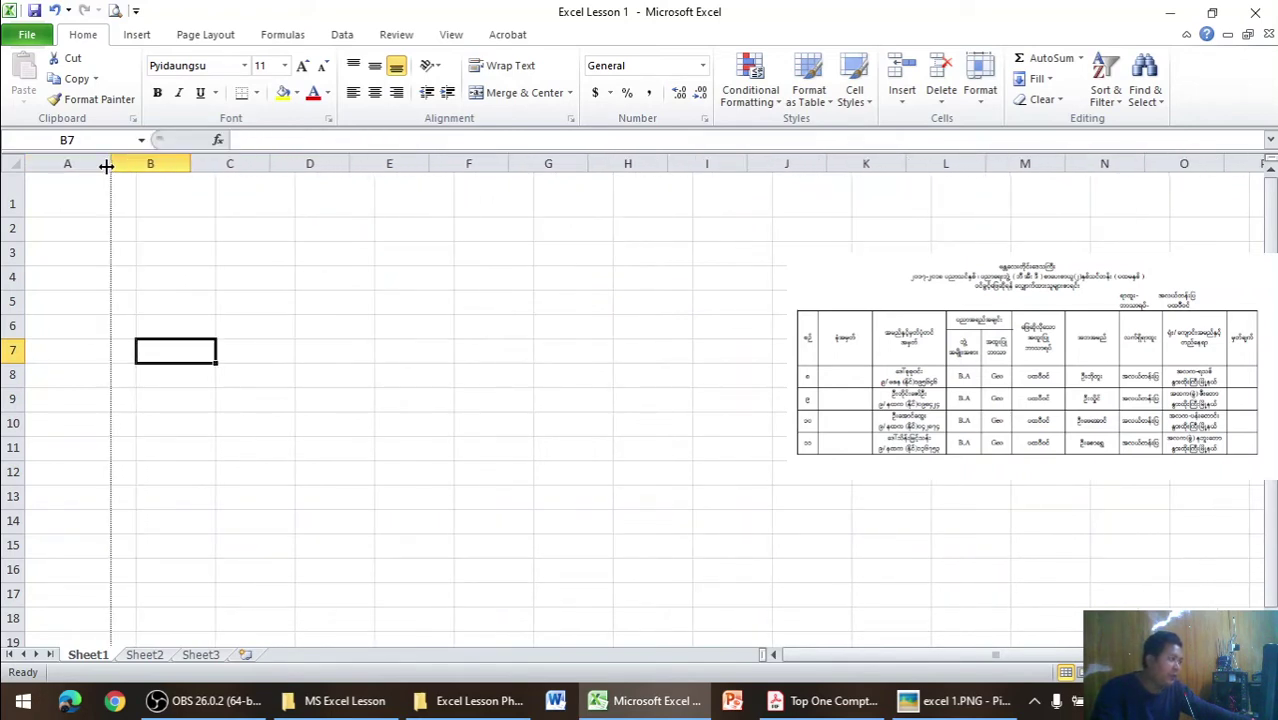
pyautogui.moveTo(18, 216); pyautogui.dragTo(22, 206)
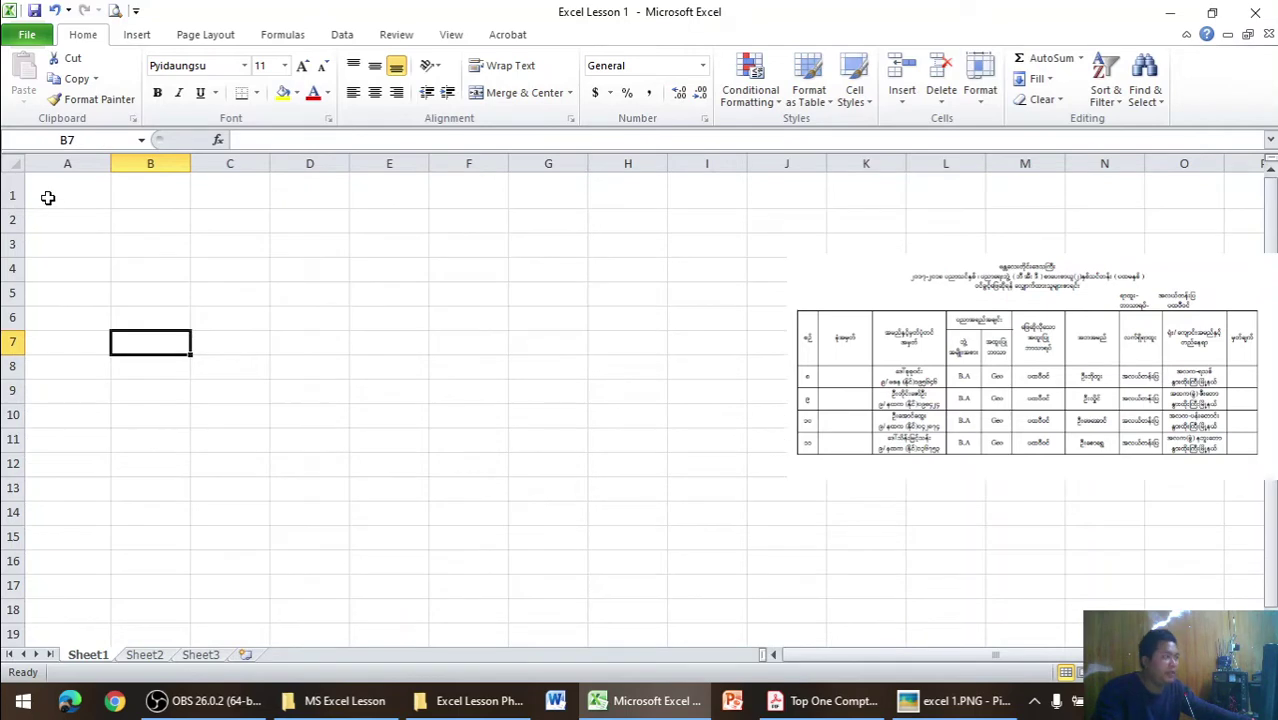
pyautogui.click(47, 197)
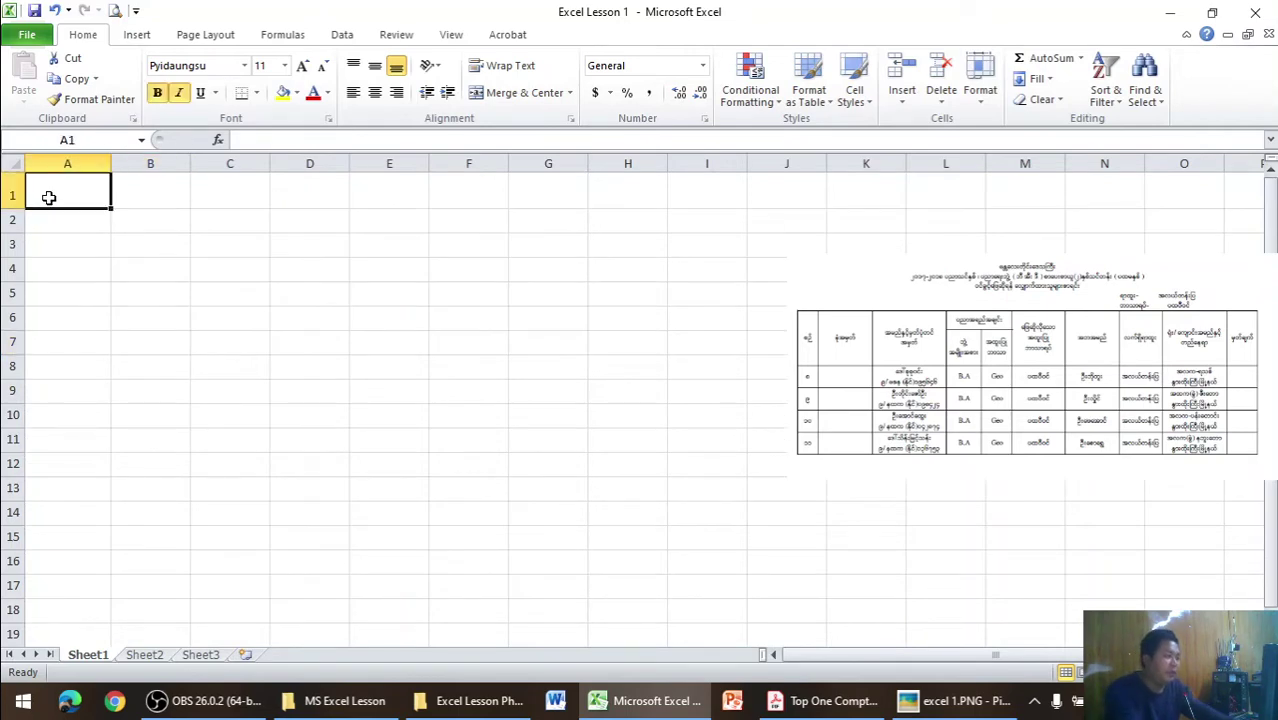
pyautogui.write('ေ')
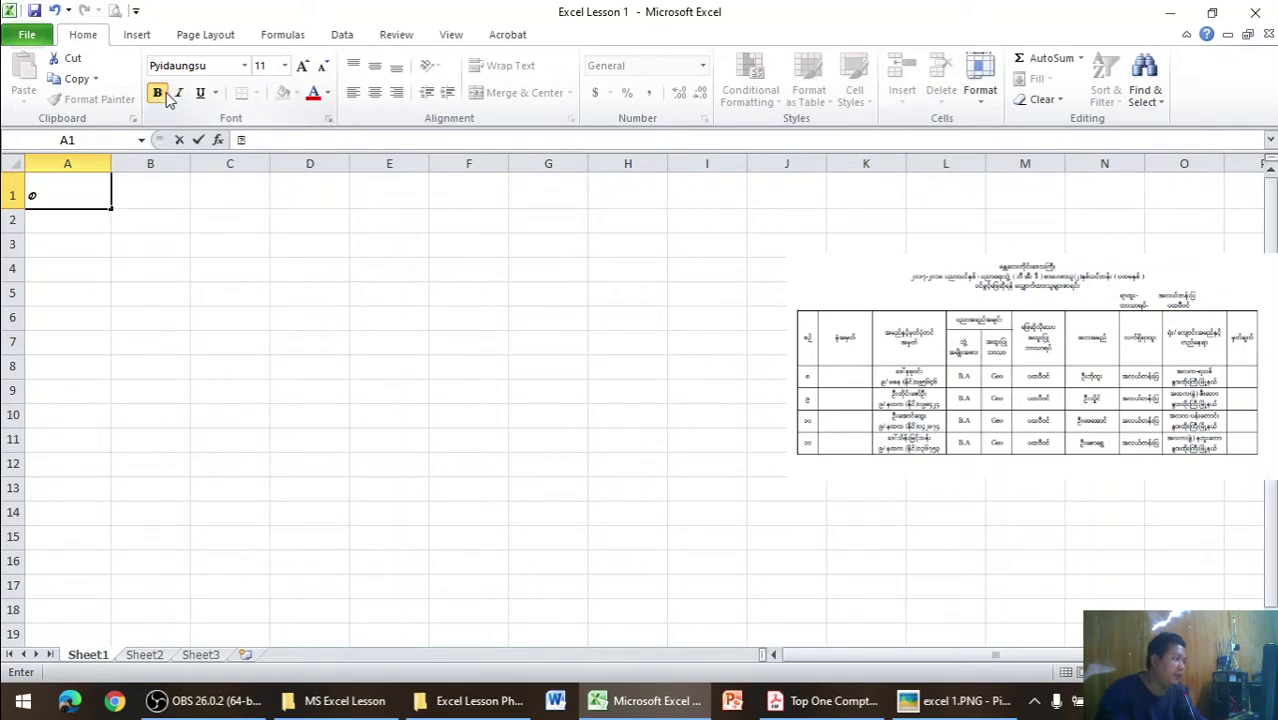
pyautogui.press('BackSpace')
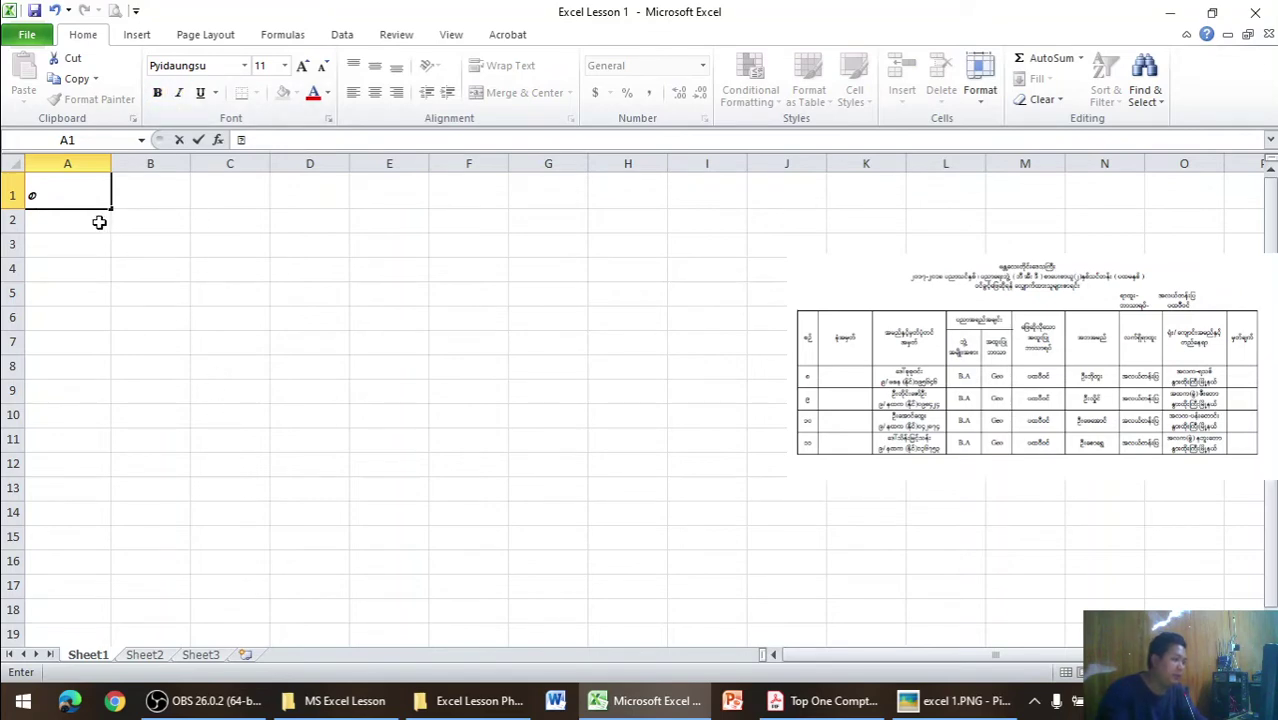
pyautogui.hotkey('ctrl', 'b')
pyautogui.hotkey('ctrl', 'i')
pyautogui.click(157, 95)
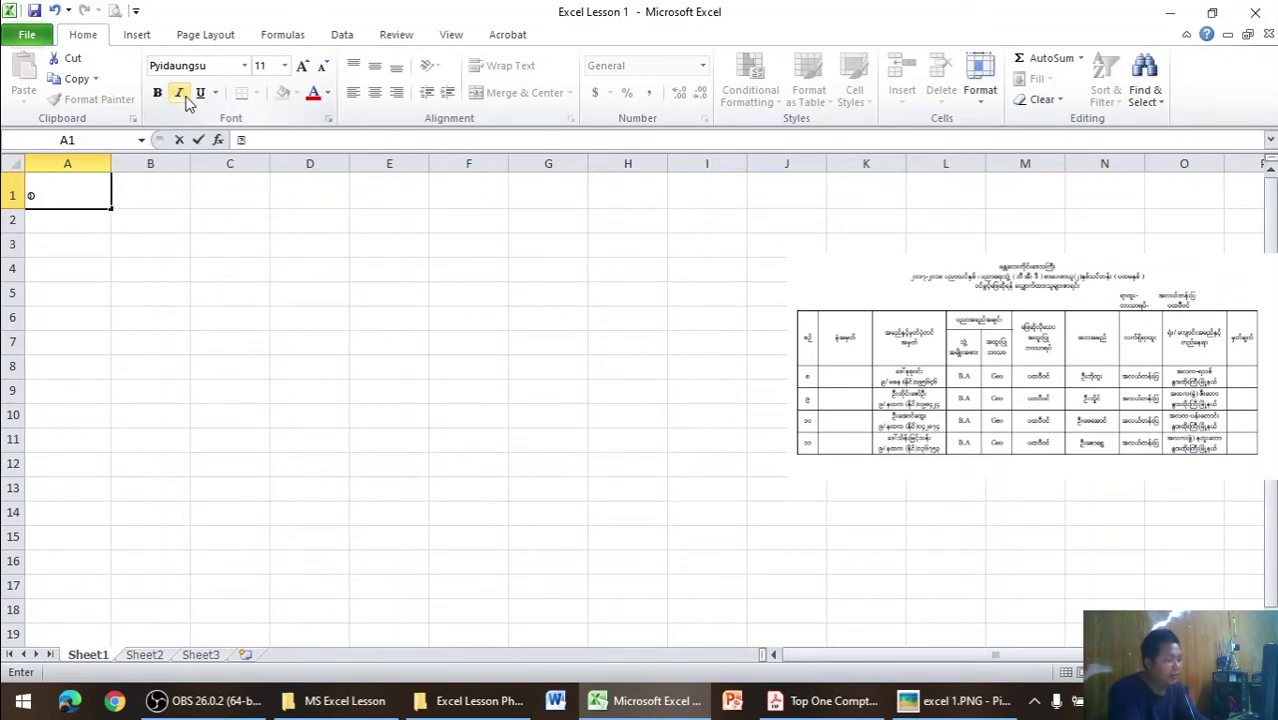
pyautogui.press('Tab')
# - Start the B1 heading, then toggle bold and italic on and off across the whole sheet
pyautogui.hotkey('ctrl', 'b')
pyautogui.hotkey('ctrl', 'i')
pyautogui.write('နေရ')
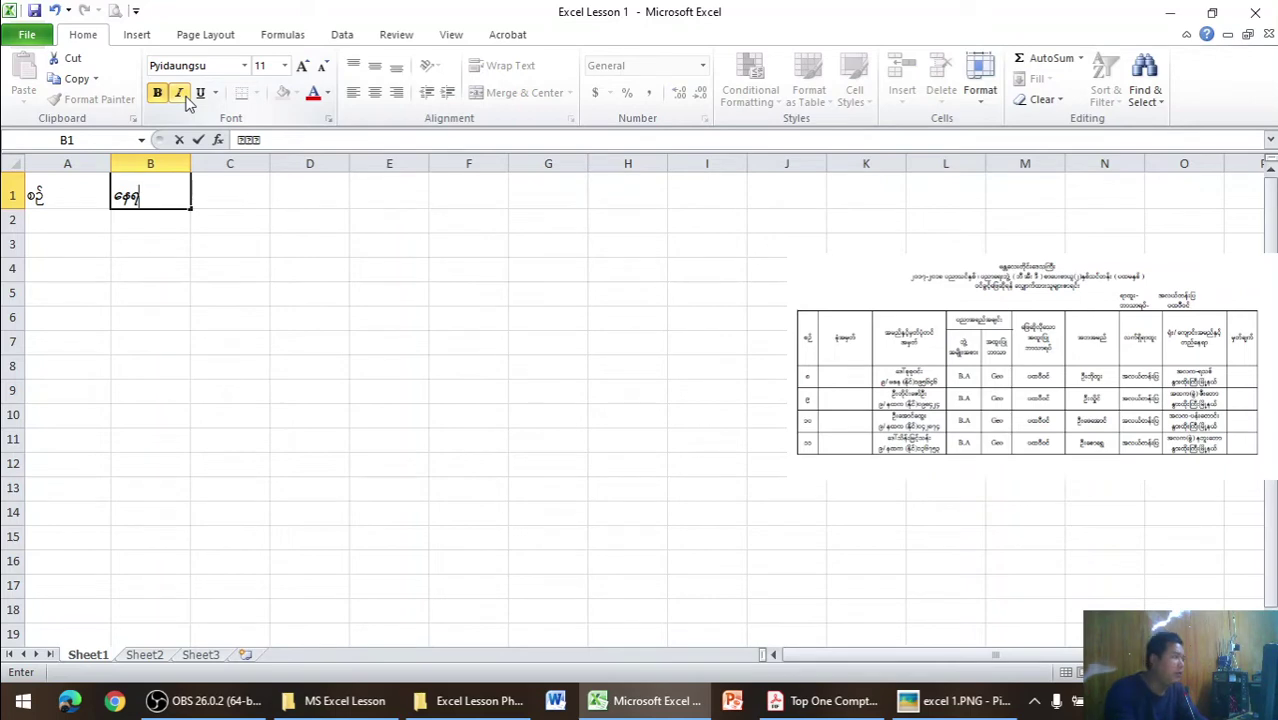
pyautogui.click(12, 163)
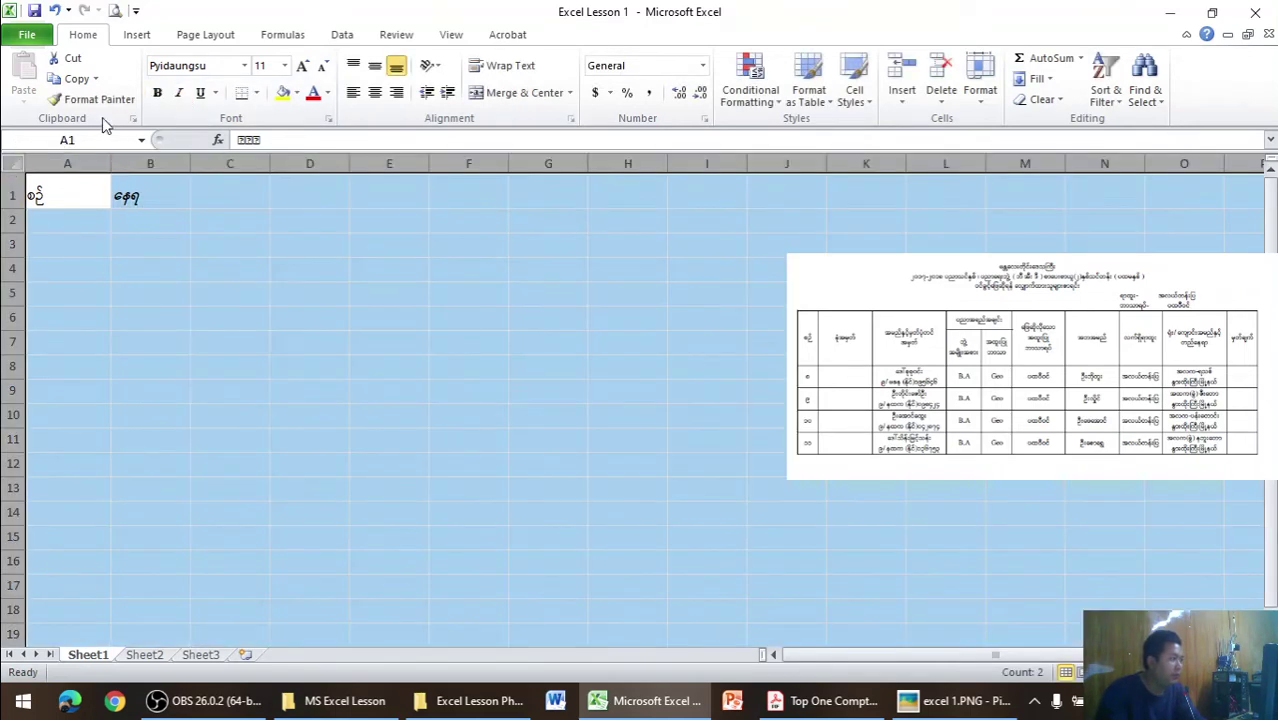
pyautogui.click(157, 93)
pyautogui.click(178, 93)
pyautogui.click(157, 93)
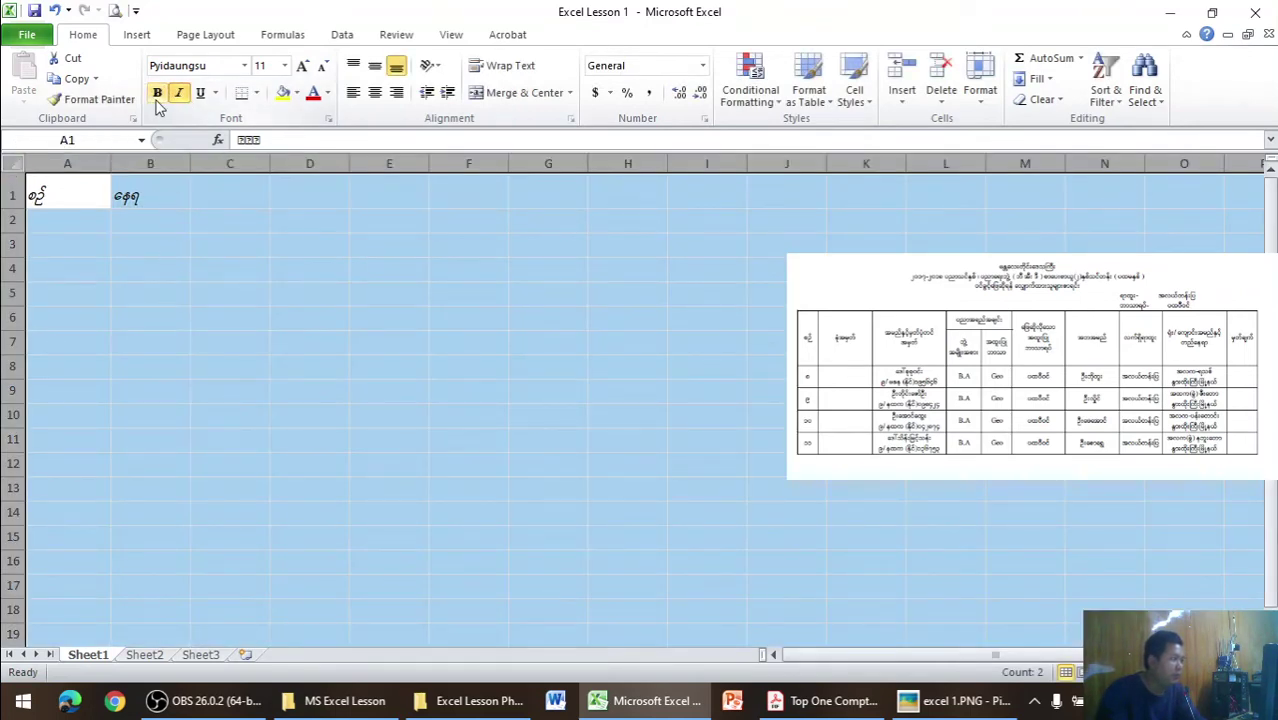
pyautogui.click(178, 93)
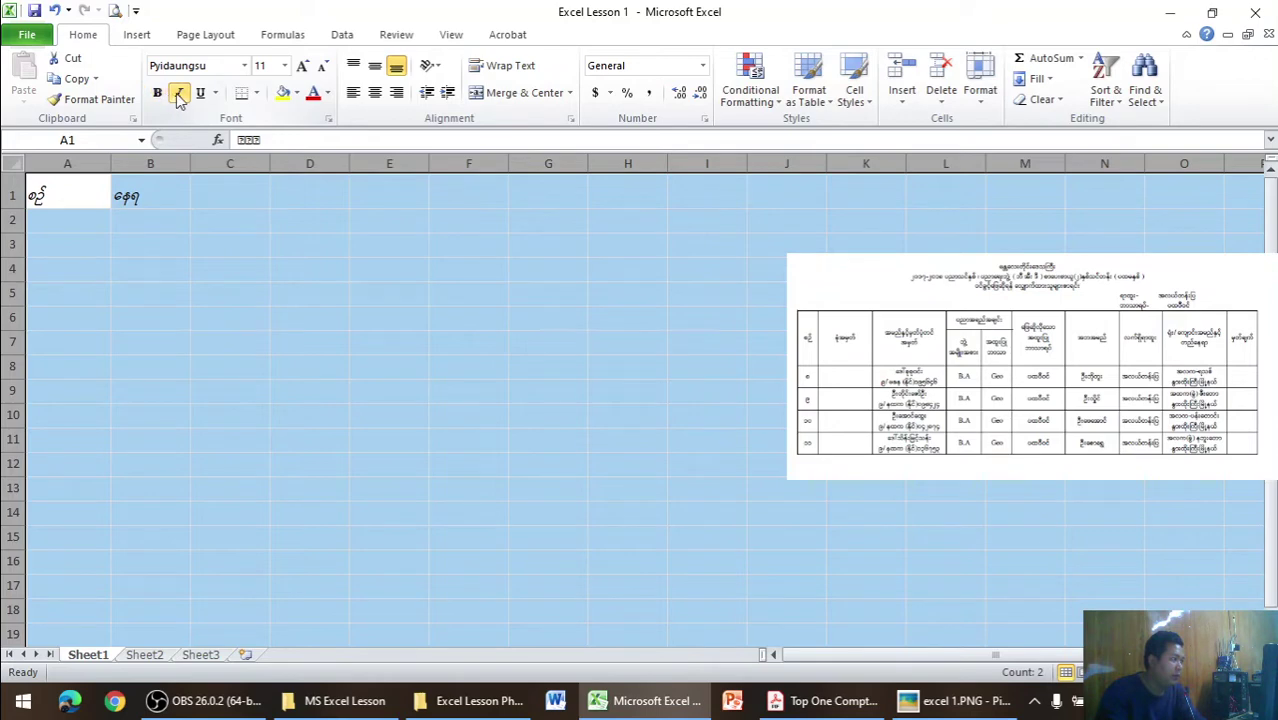
# - Finish the B1 heading so it reads နေရာ
pyautogui.click(183, 202)
pyautogui.doubleClick(172, 199)
pyautogui.write('ာ')
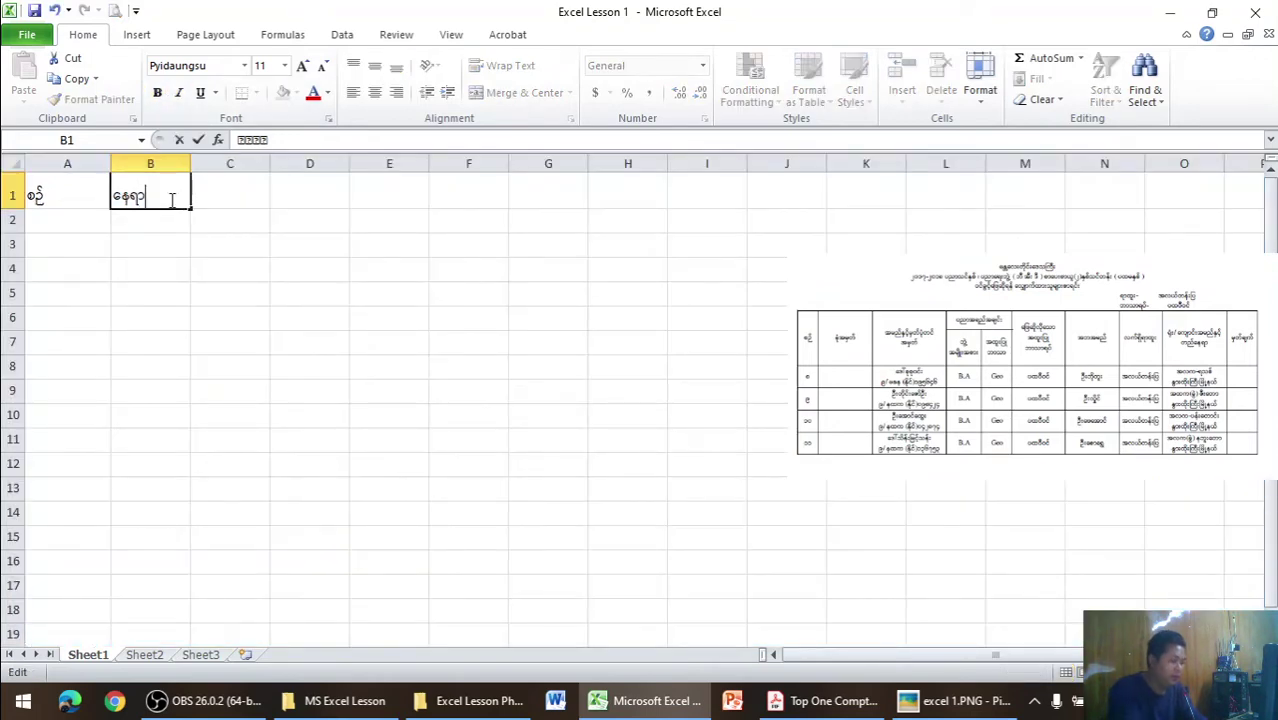
pyautogui.click(100, 314)
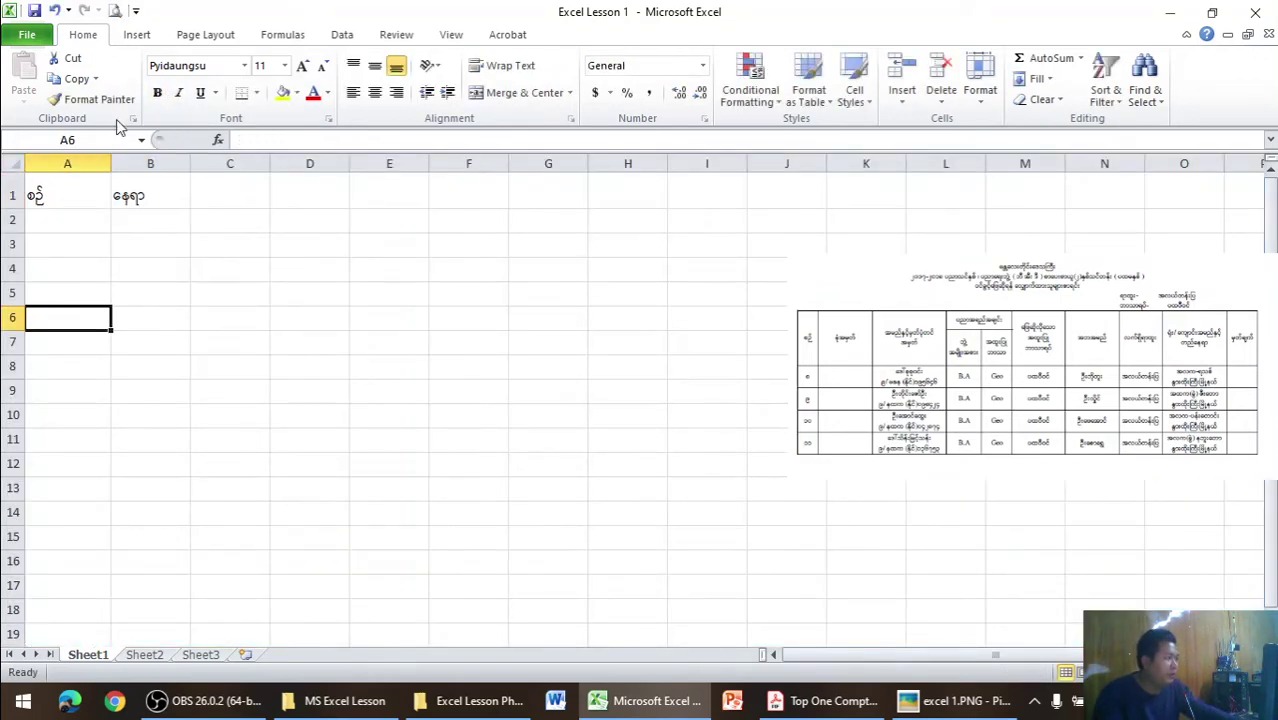
pyautogui.click(118, 10)
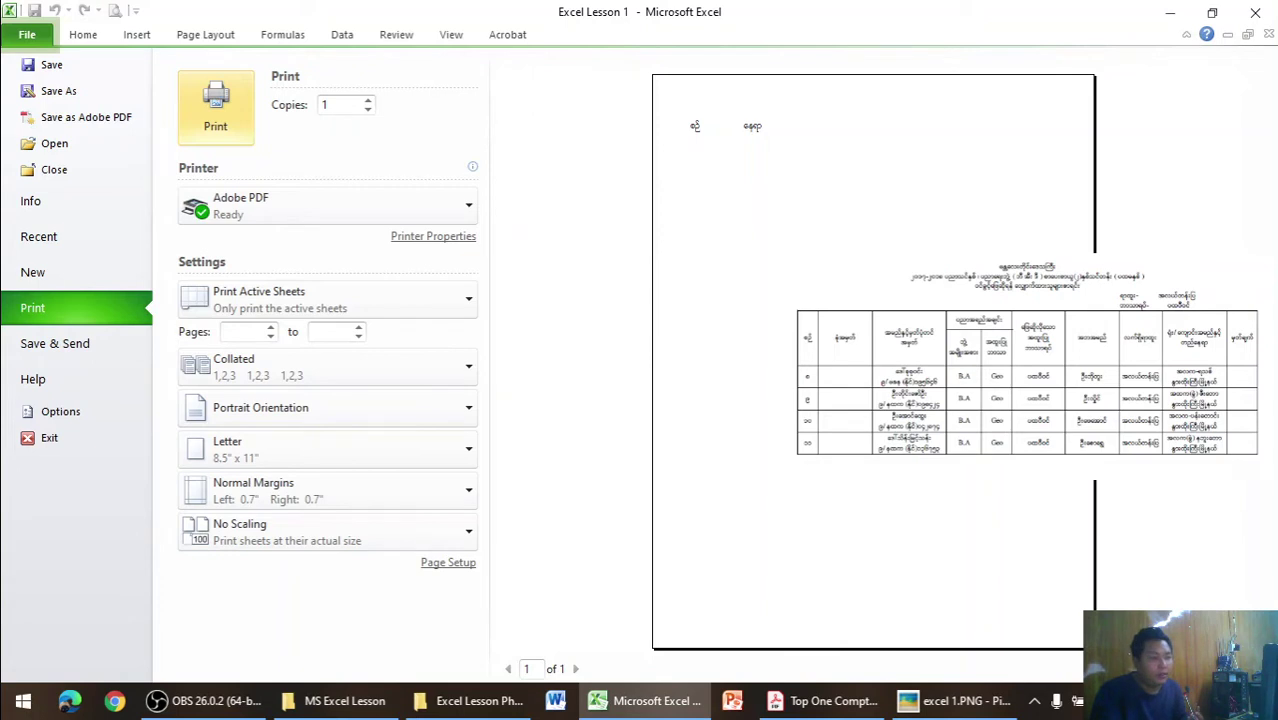
pyautogui.click(950, 700)
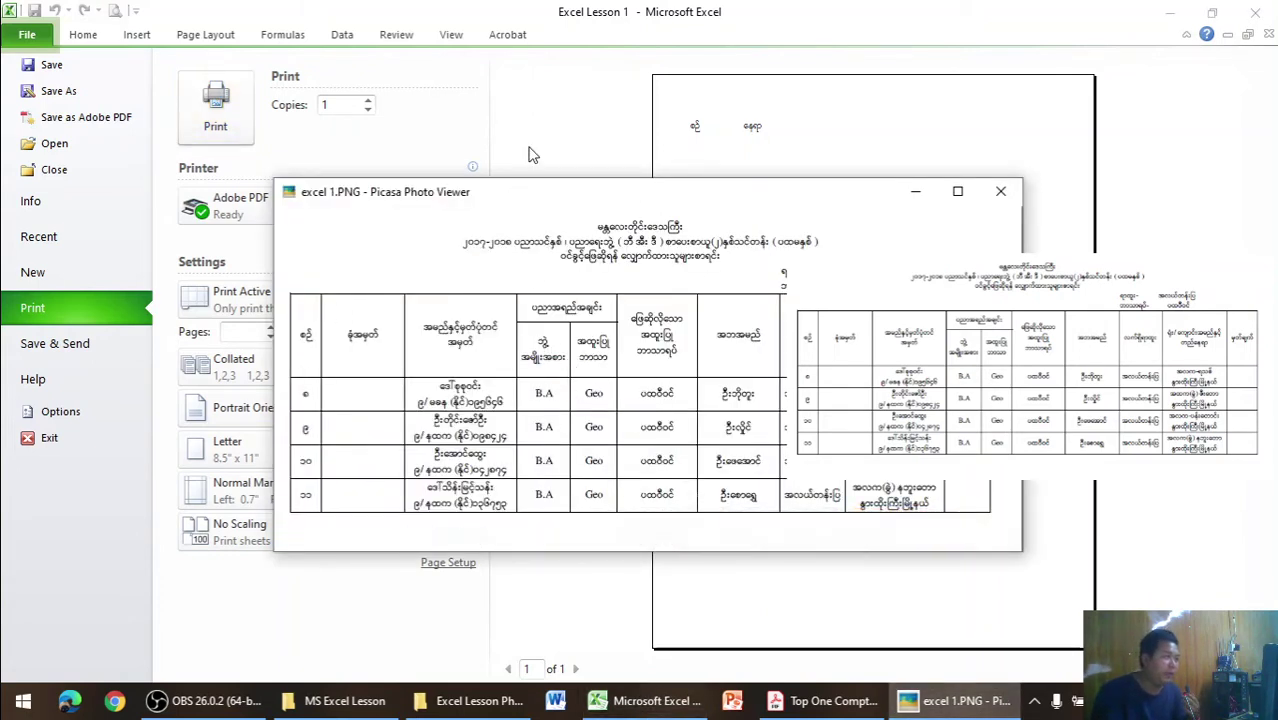
pyautogui.click(72, 38)
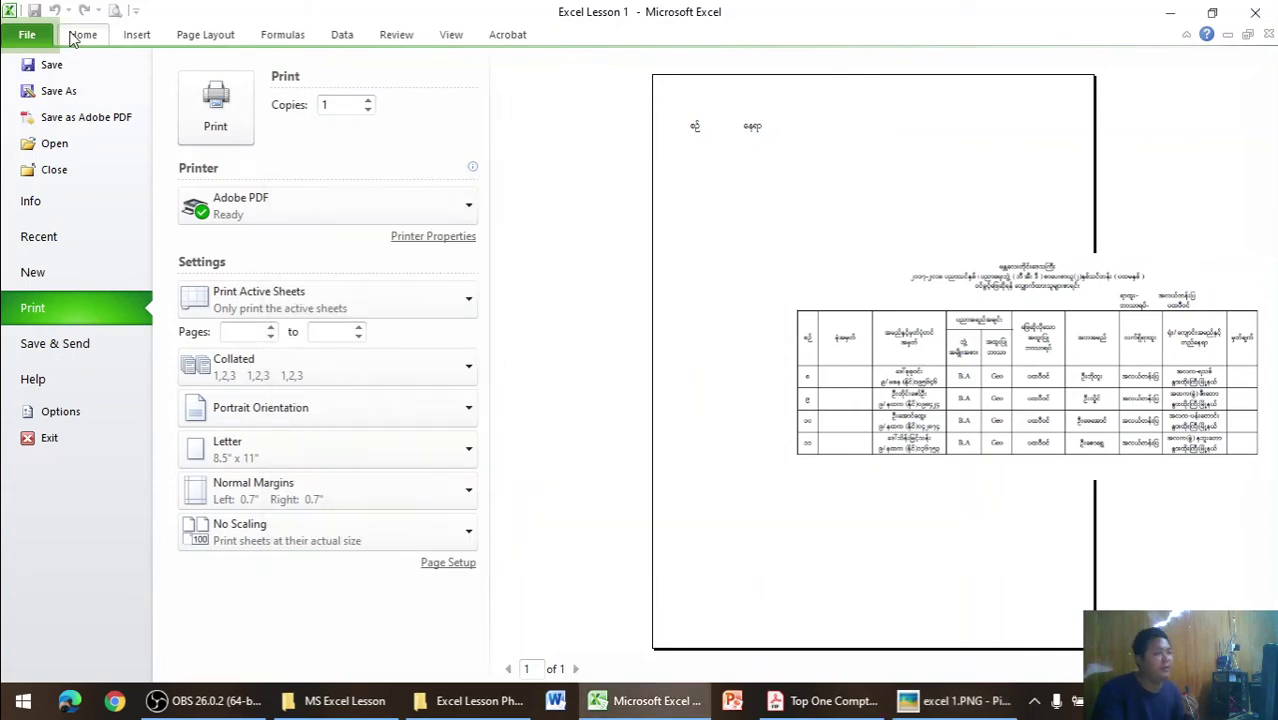
pyautogui.click(72, 38)
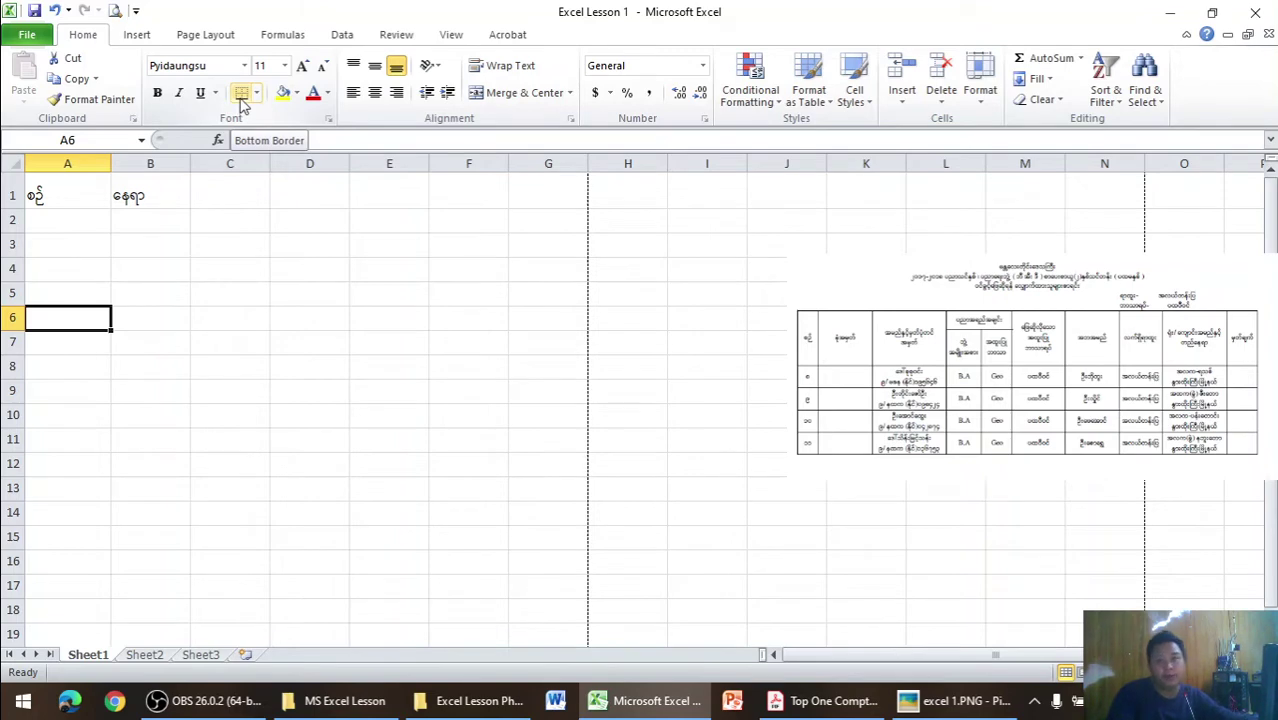
# - Delete the headings in A1:B1 and deselect the cleared cells
pyautogui.moveTo(72, 196); pyautogui.dragTo(134, 195)
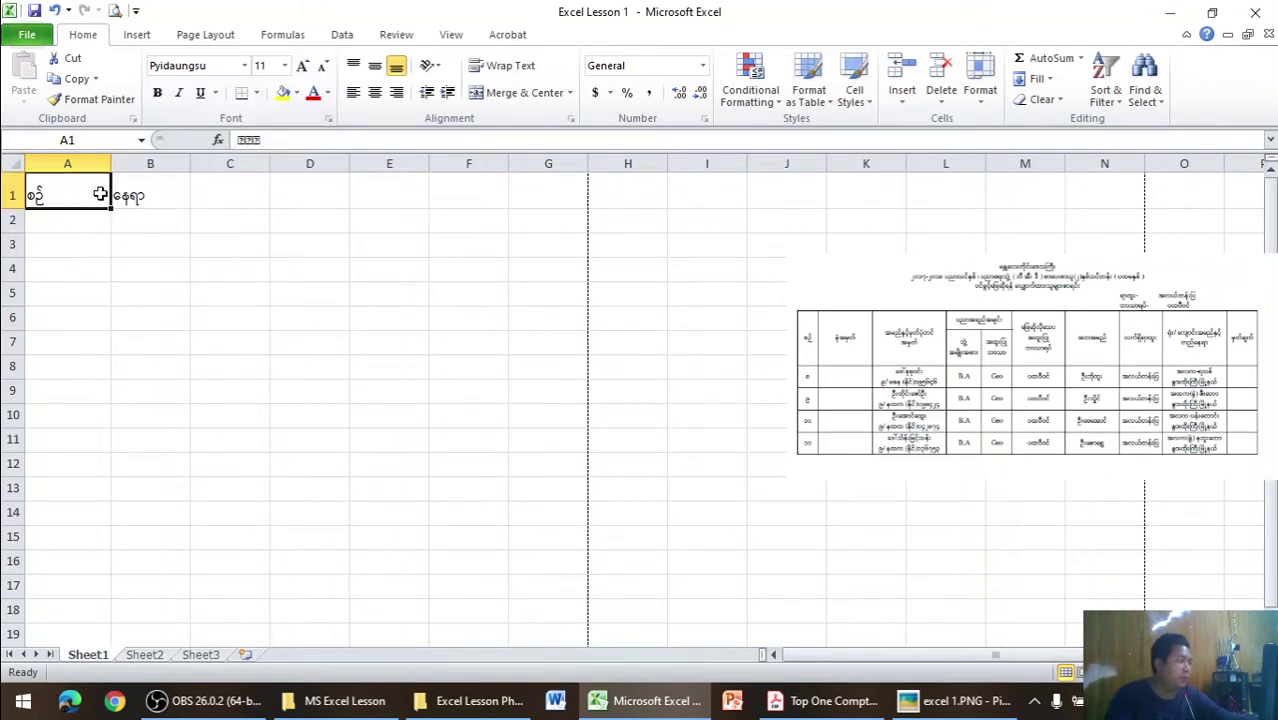
pyautogui.press('Delete')
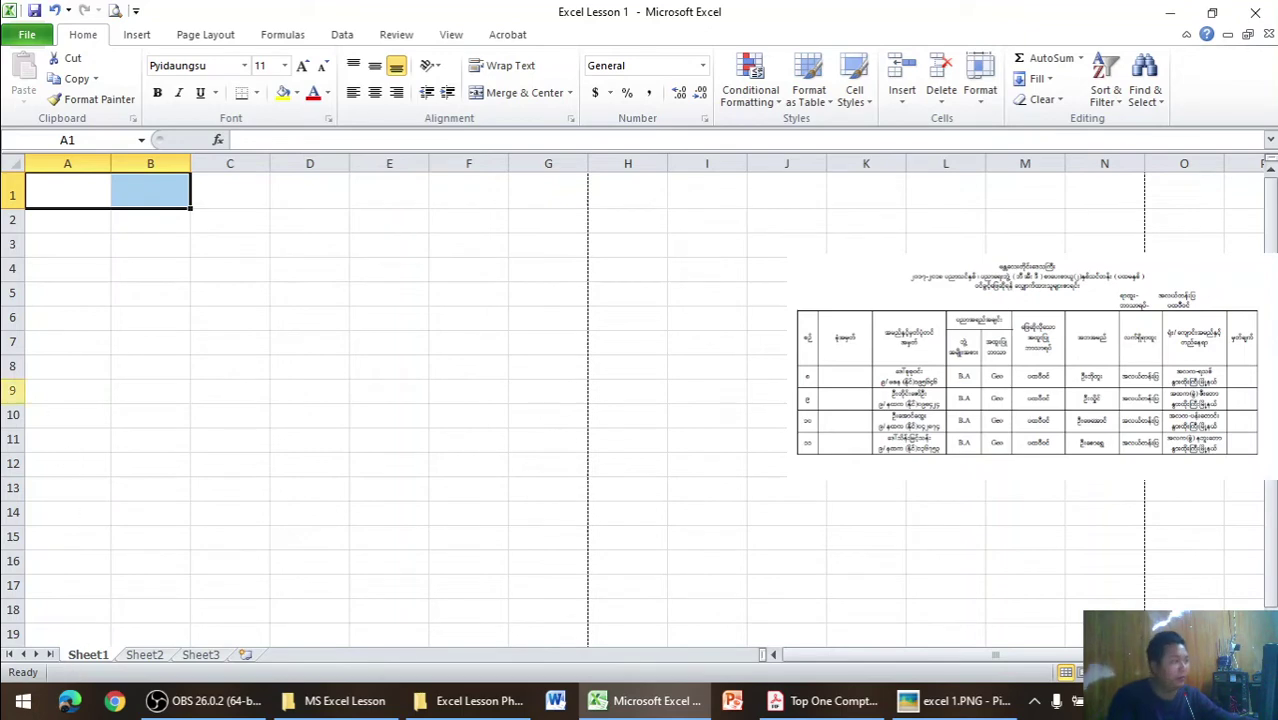
pyautogui.click(127, 371)
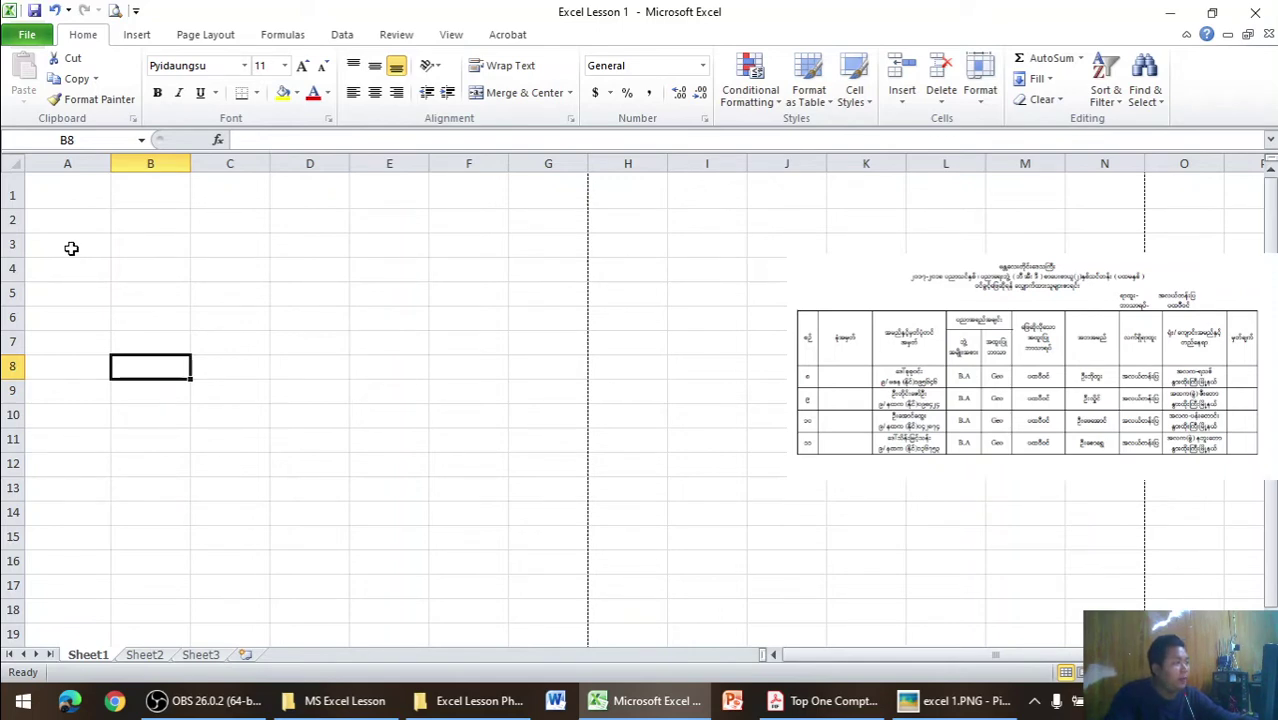
# - Give cell A3 a bottom border and check it in Print Preview
pyautogui.click(71, 248)
pyautogui.click(256, 93)
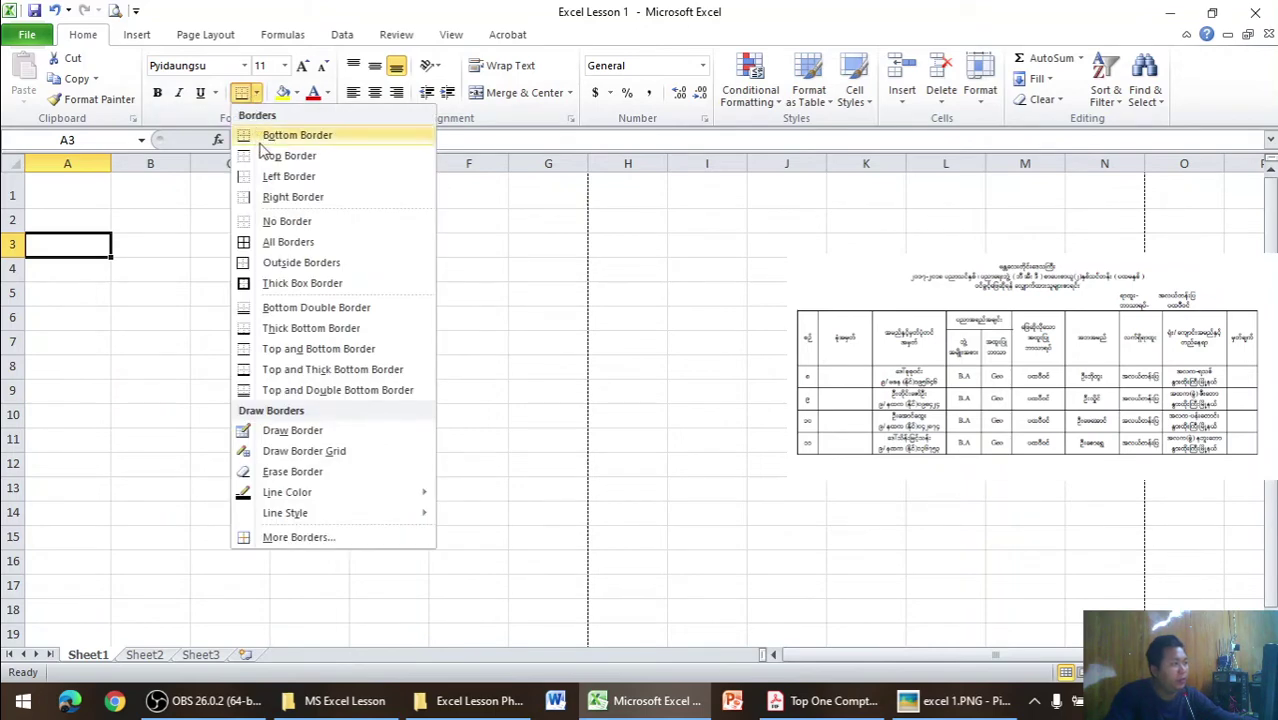
pyautogui.click(258, 142)
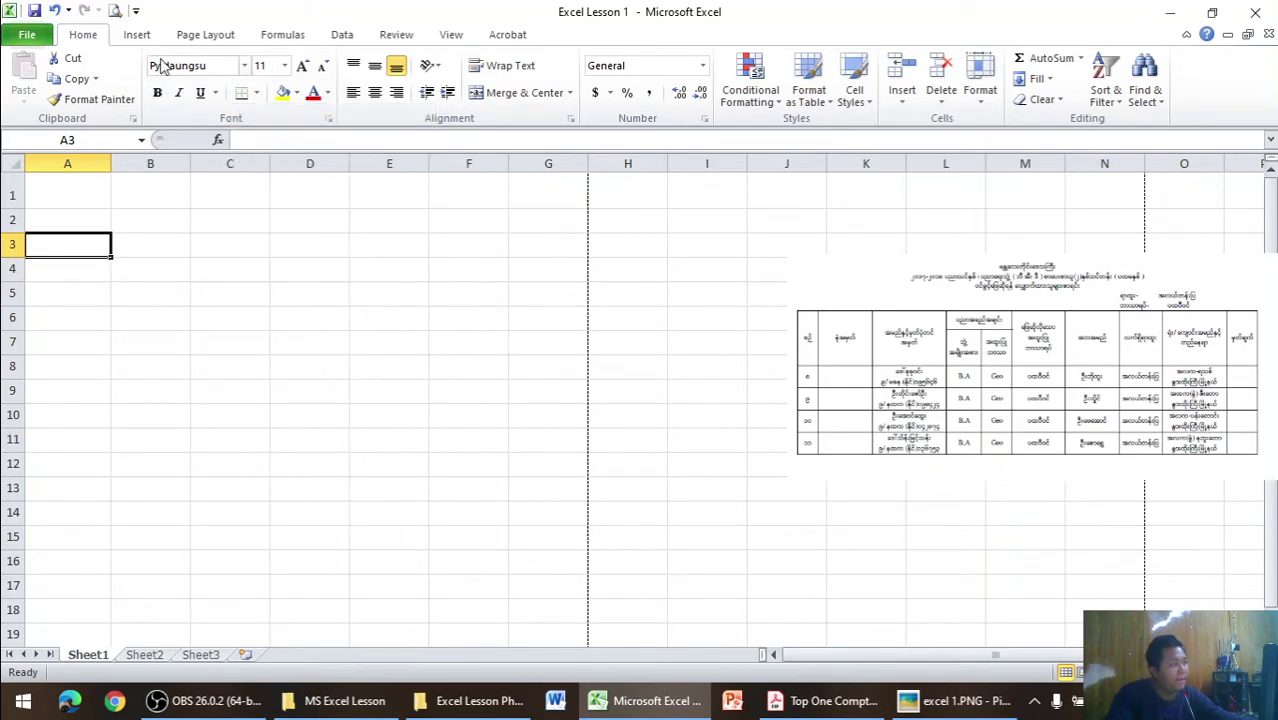
pyautogui.click(116, 11)
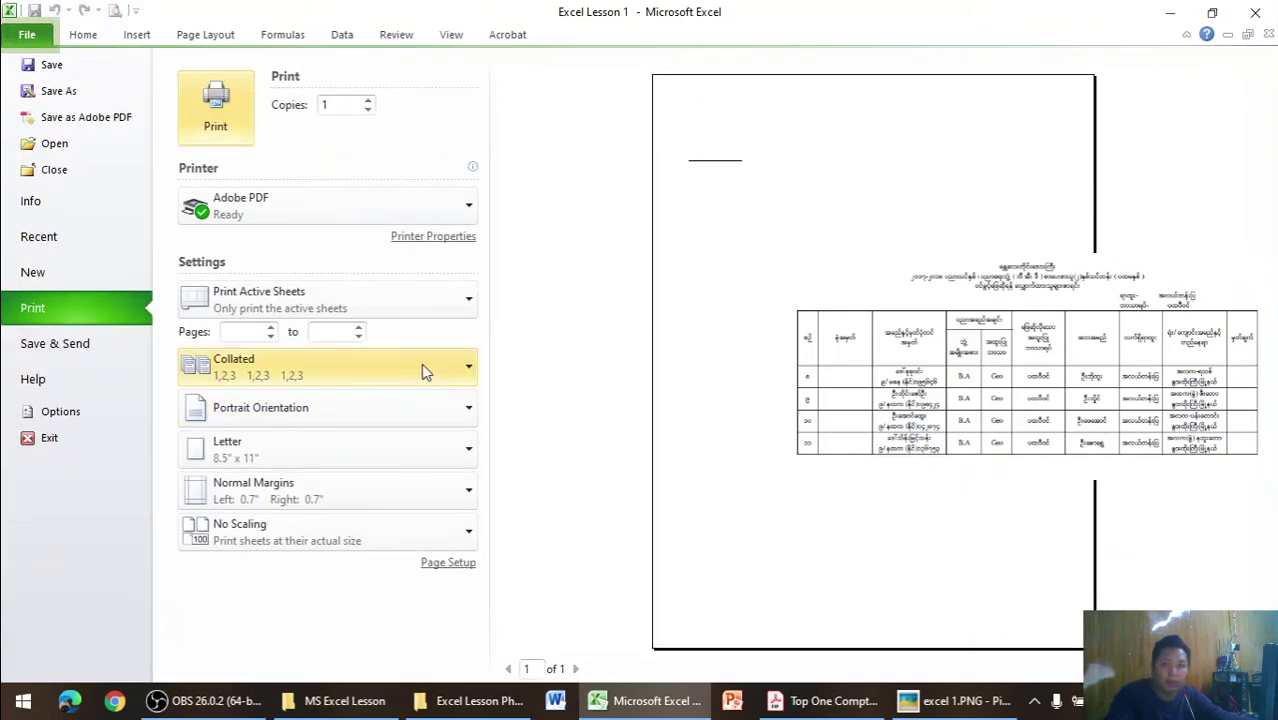
pyautogui.click(103, 42)
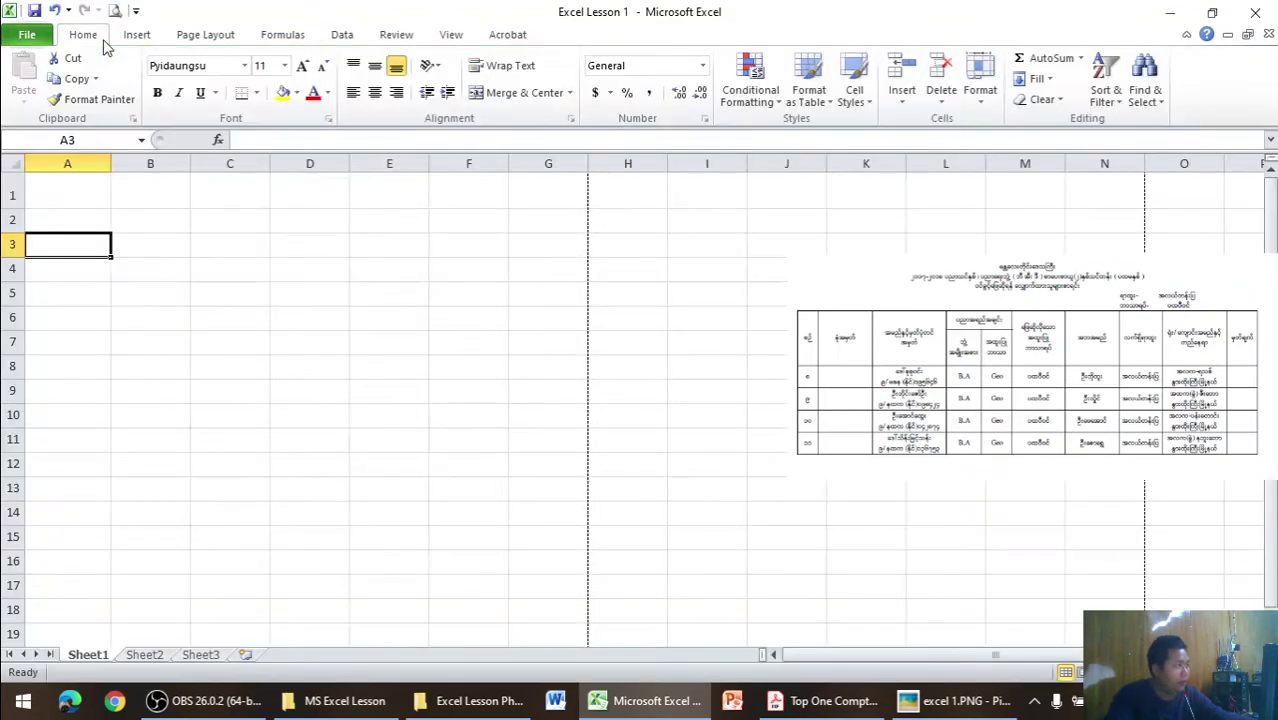
pyautogui.click(100, 362)
# - Add a top border to A3 and check both borders in Print Preview
pyautogui.click(94, 251)
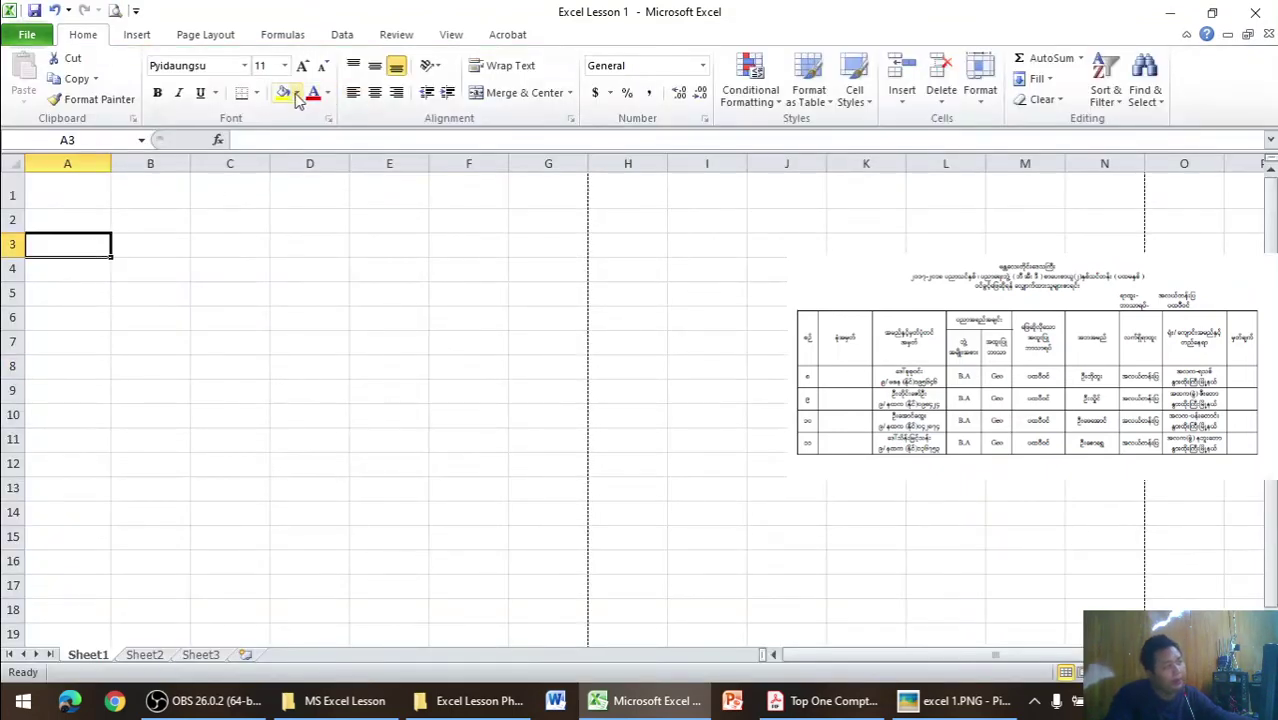
pyautogui.click(258, 93)
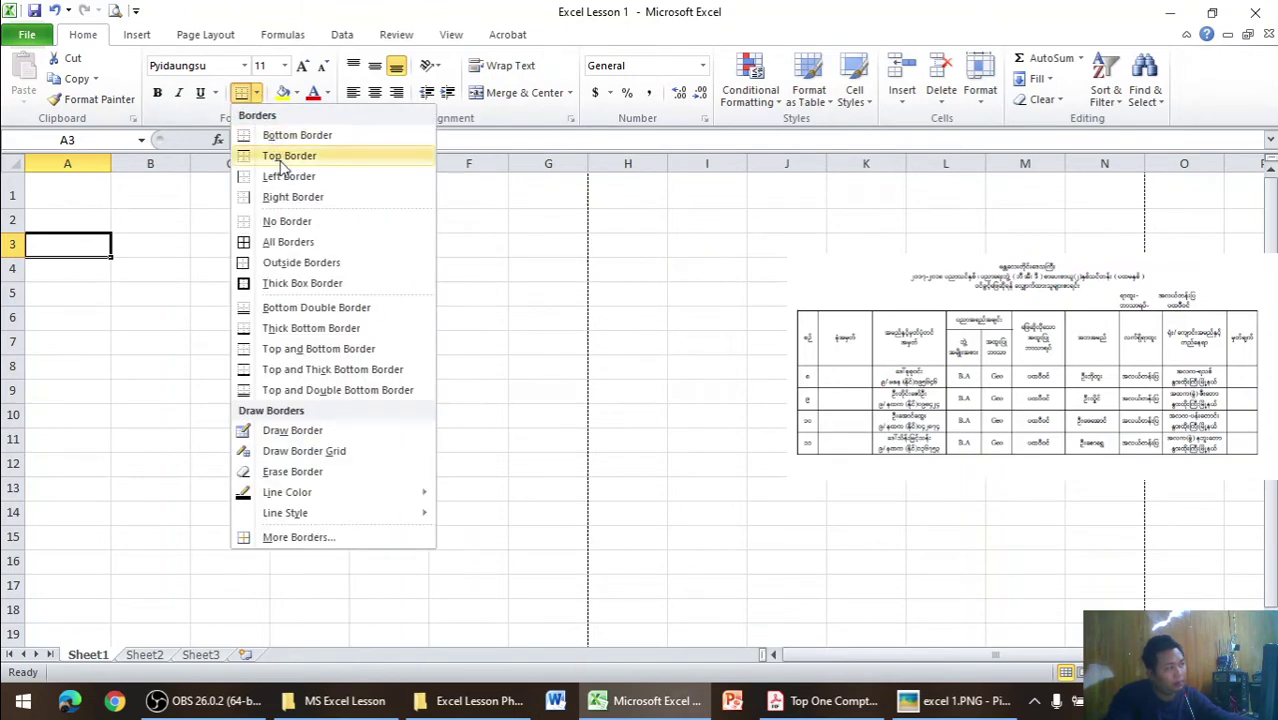
pyautogui.click(283, 155)
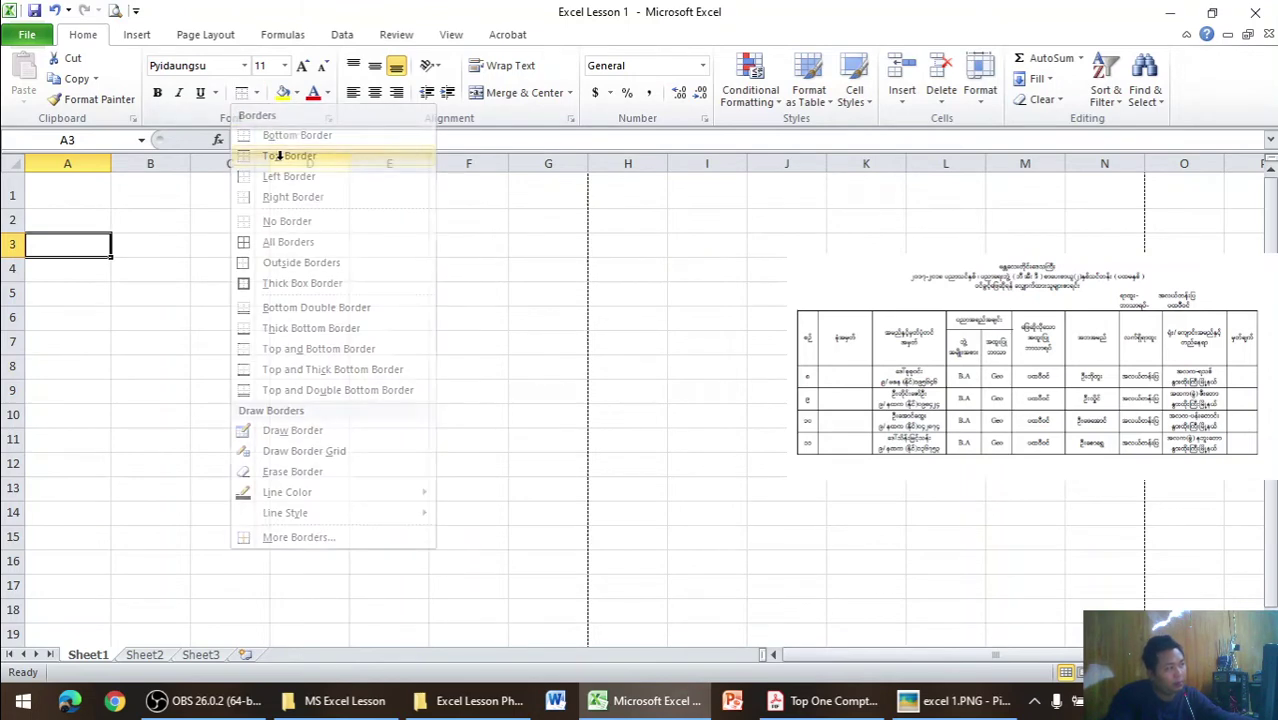
pyautogui.click(114, 11)
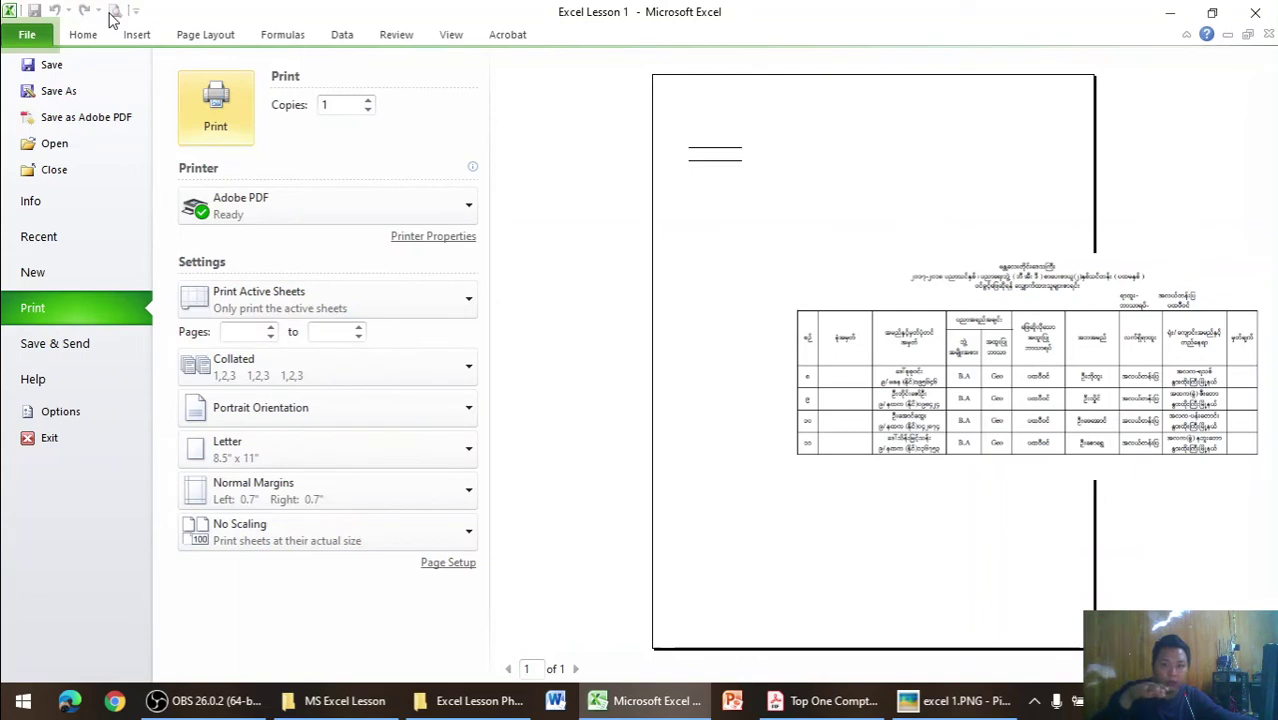
pyautogui.click(84, 34)
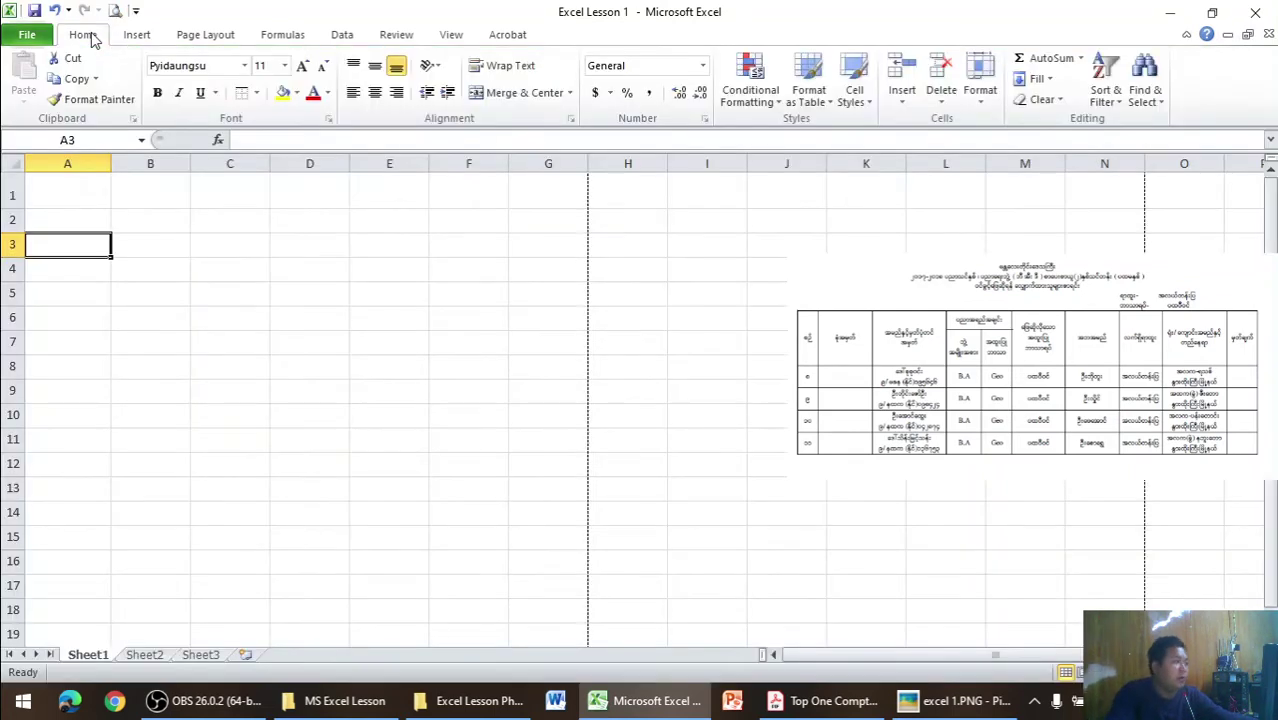
# - Add a left border to A3 and preview the page
pyautogui.click(256, 93)
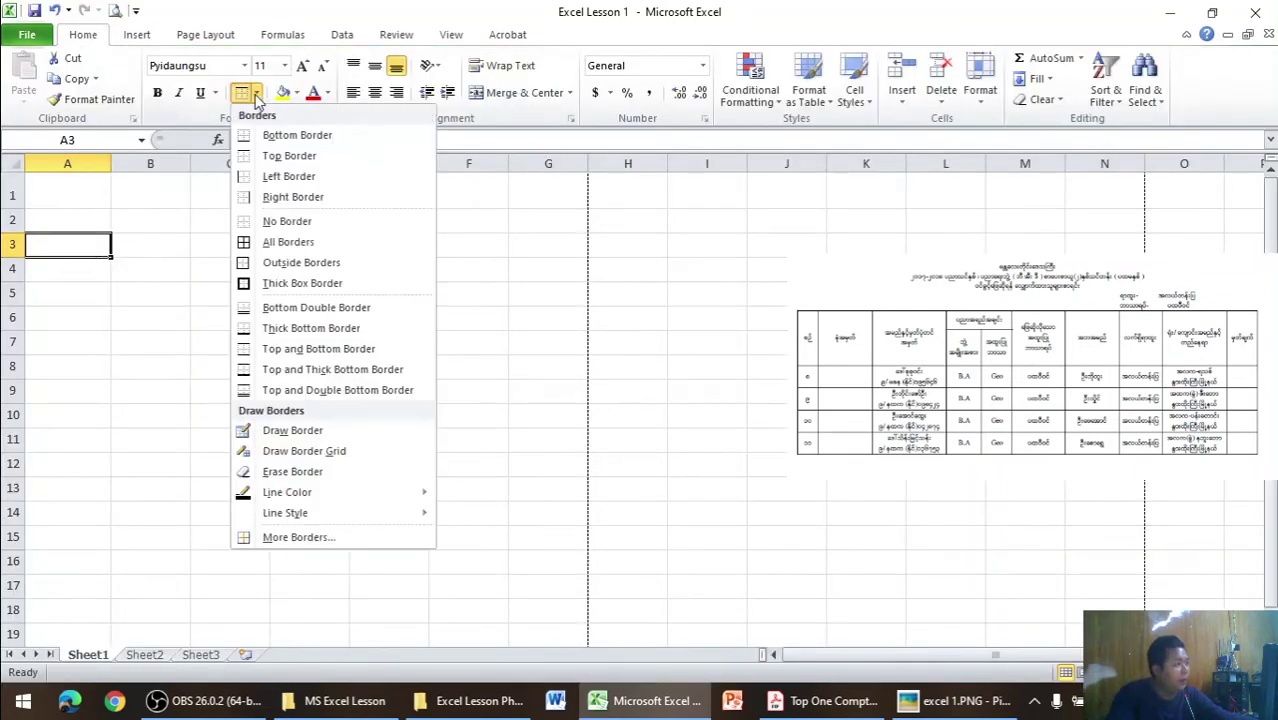
pyautogui.press('Escape')
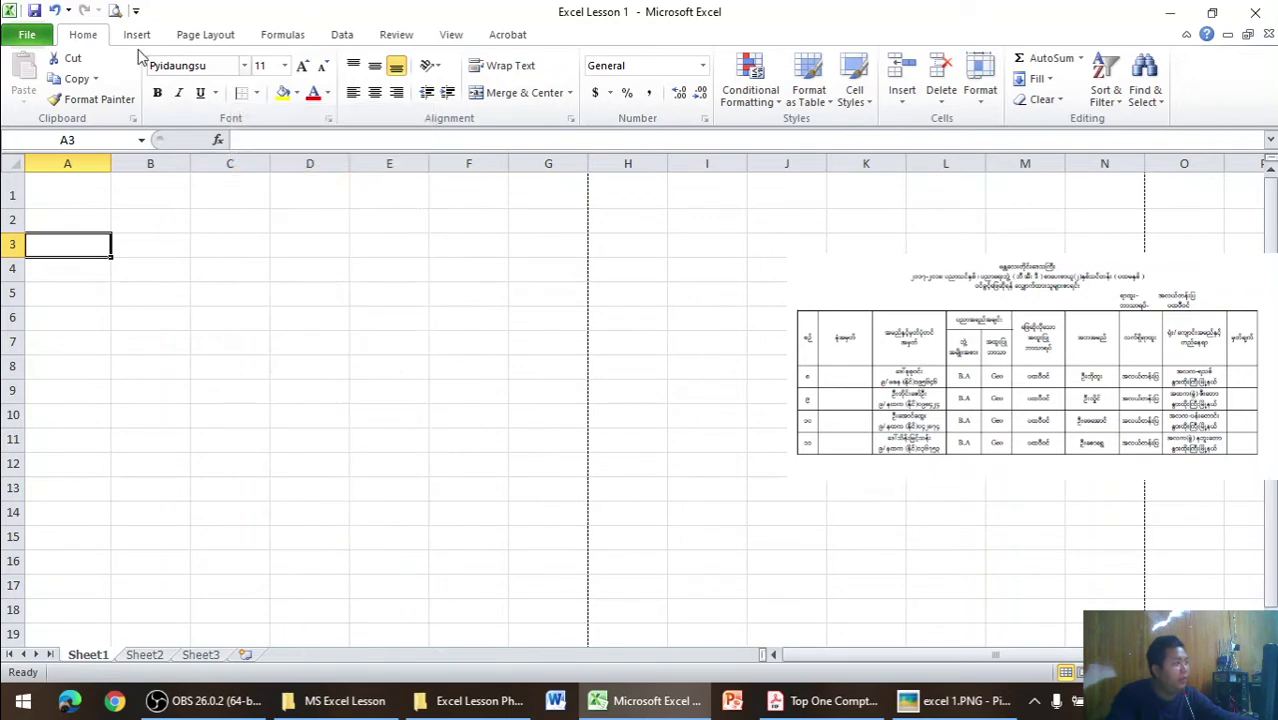
pyautogui.click(115, 10)
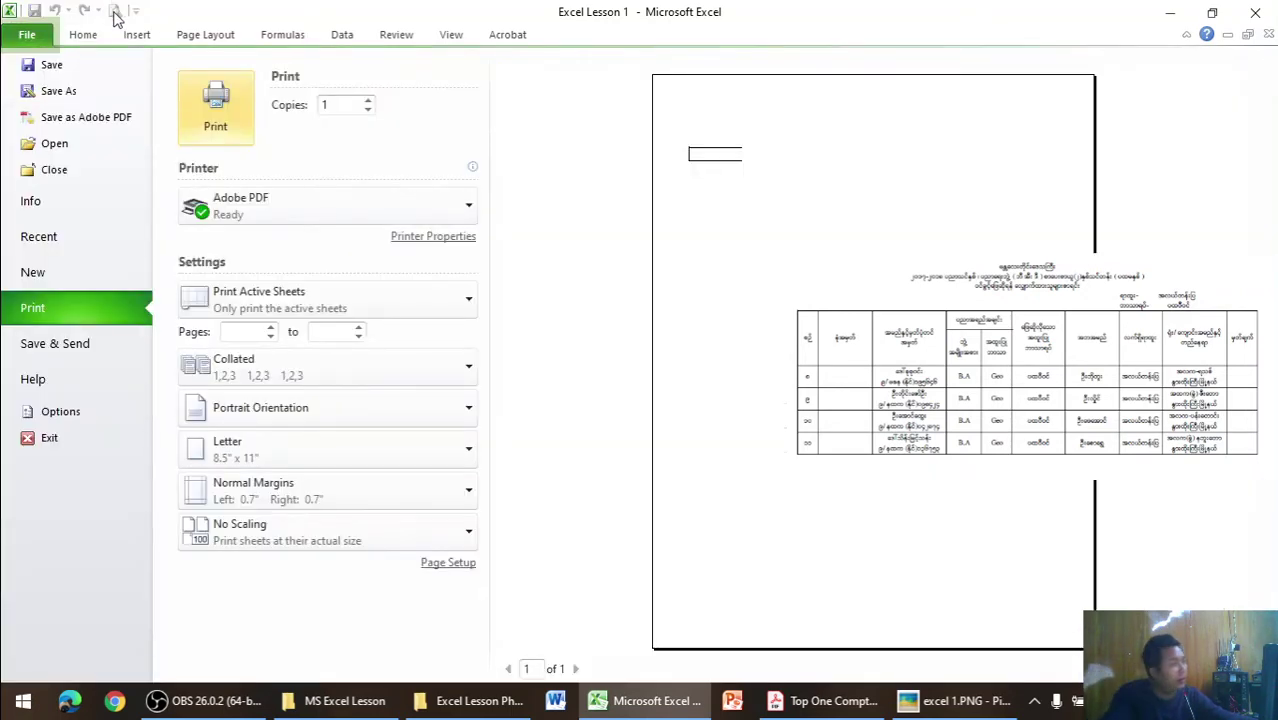
pyautogui.click(83, 34)
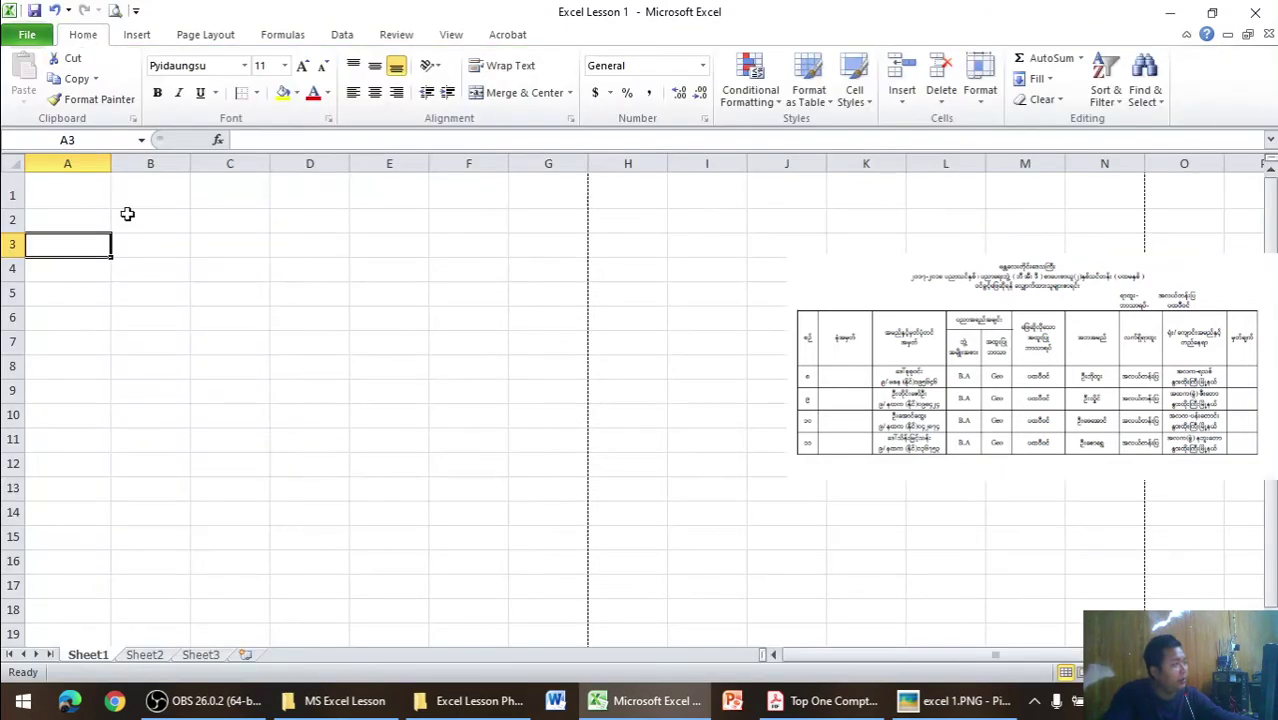
# - Add a right border to A3, completing its box, and confirm in Print Preview
pyautogui.click(256, 93)
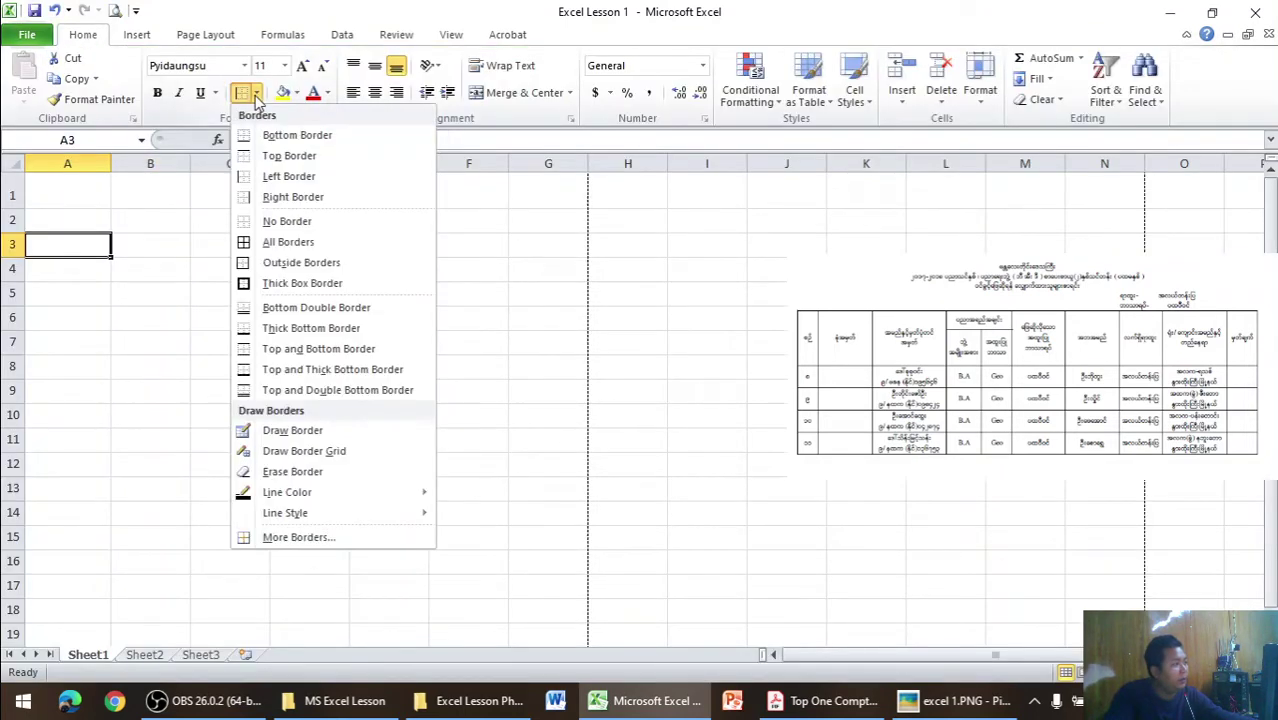
pyautogui.click(266, 197)
pyautogui.click(240, 330)
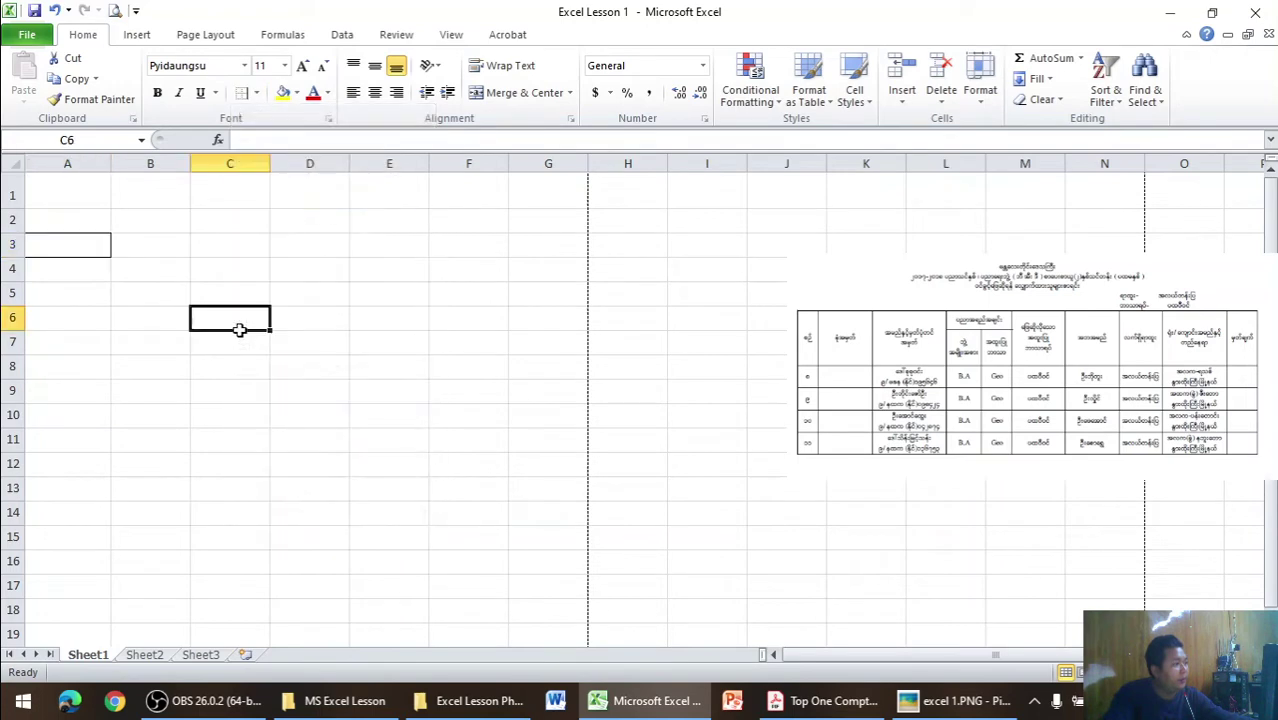
pyautogui.click(115, 10)
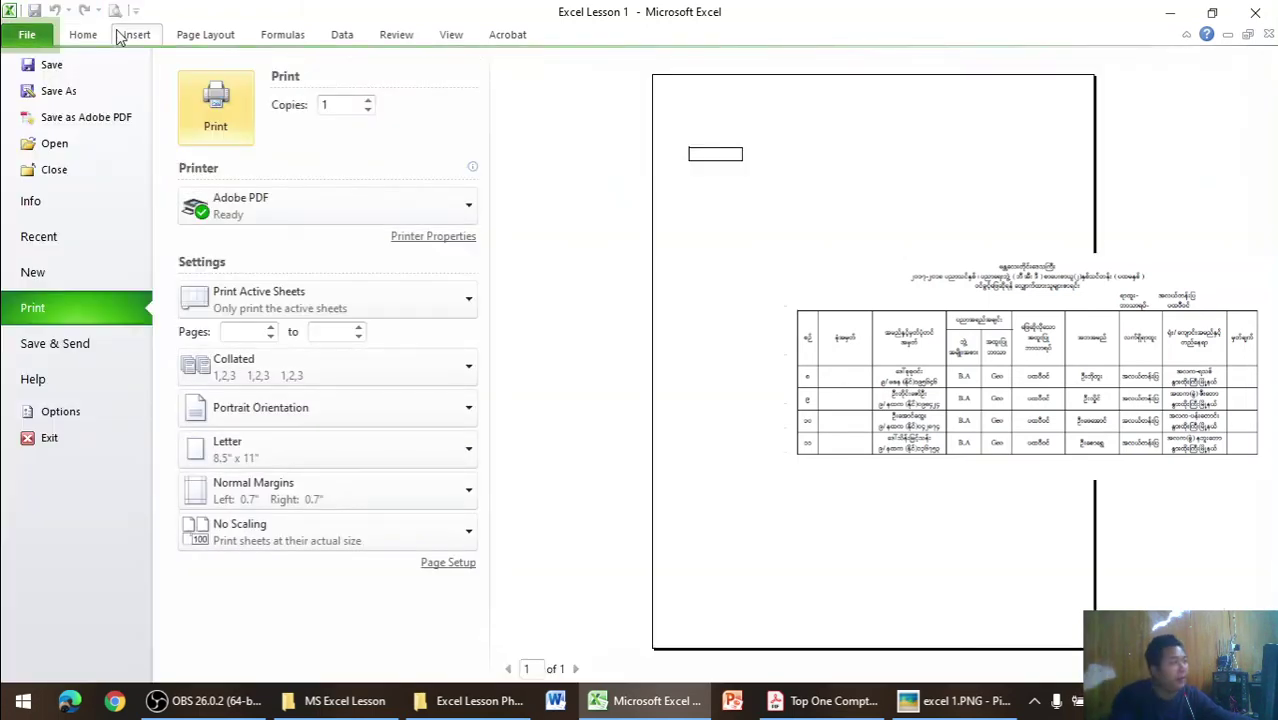
pyautogui.click(83, 34)
# - Put an outside border around cell A5 and check it in Print Preview
pyautogui.click(146, 222)
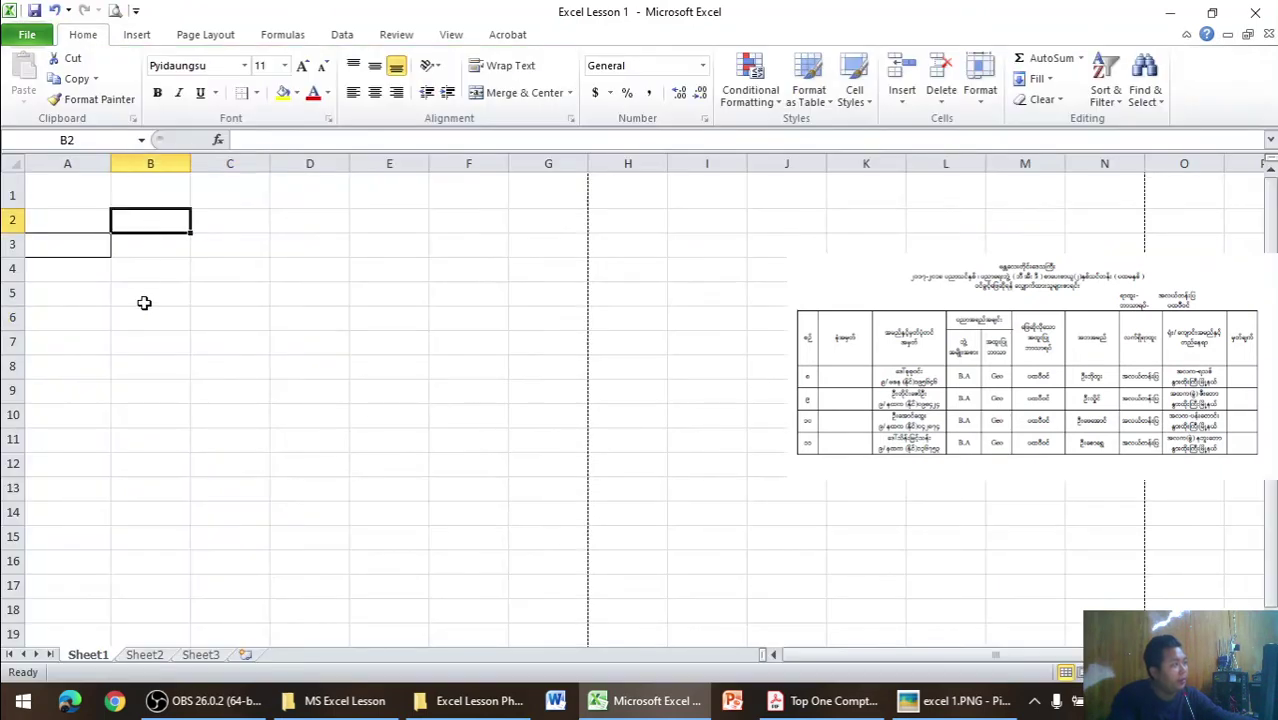
pyautogui.click(143, 316)
pyautogui.click(93, 390)
pyautogui.click(233, 352)
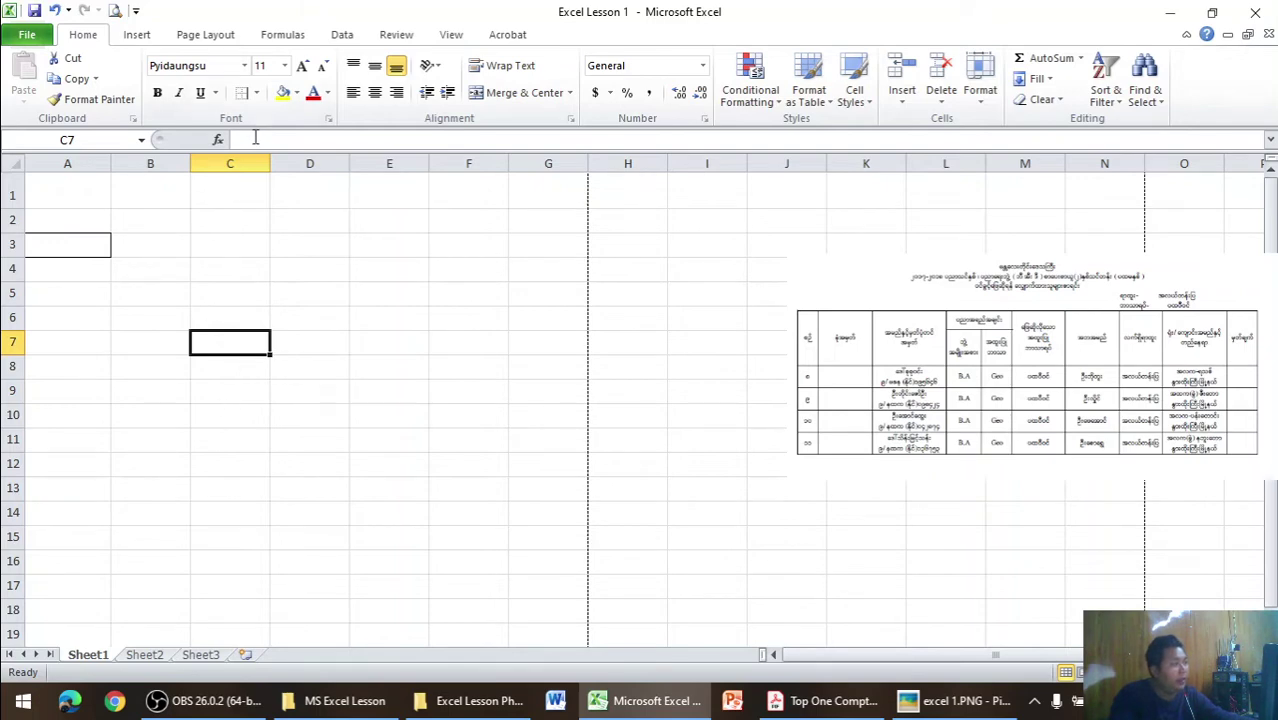
pyautogui.click(95, 252)
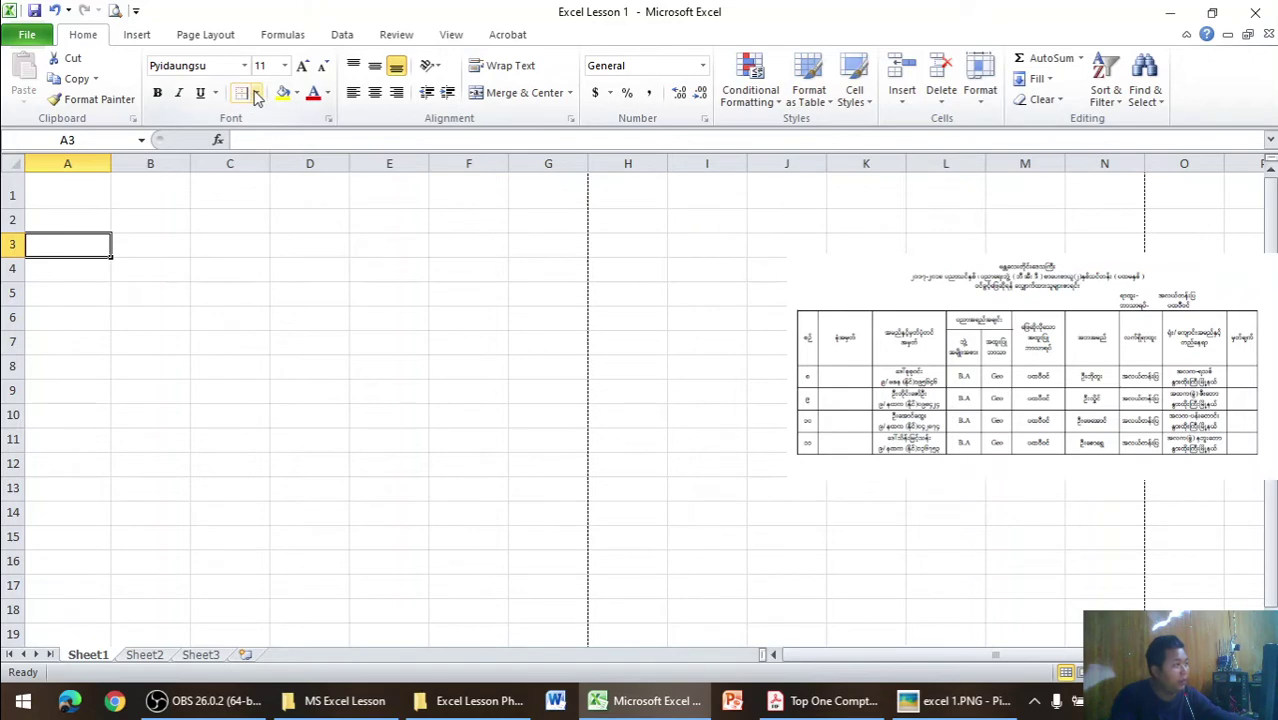
pyautogui.click(81, 304)
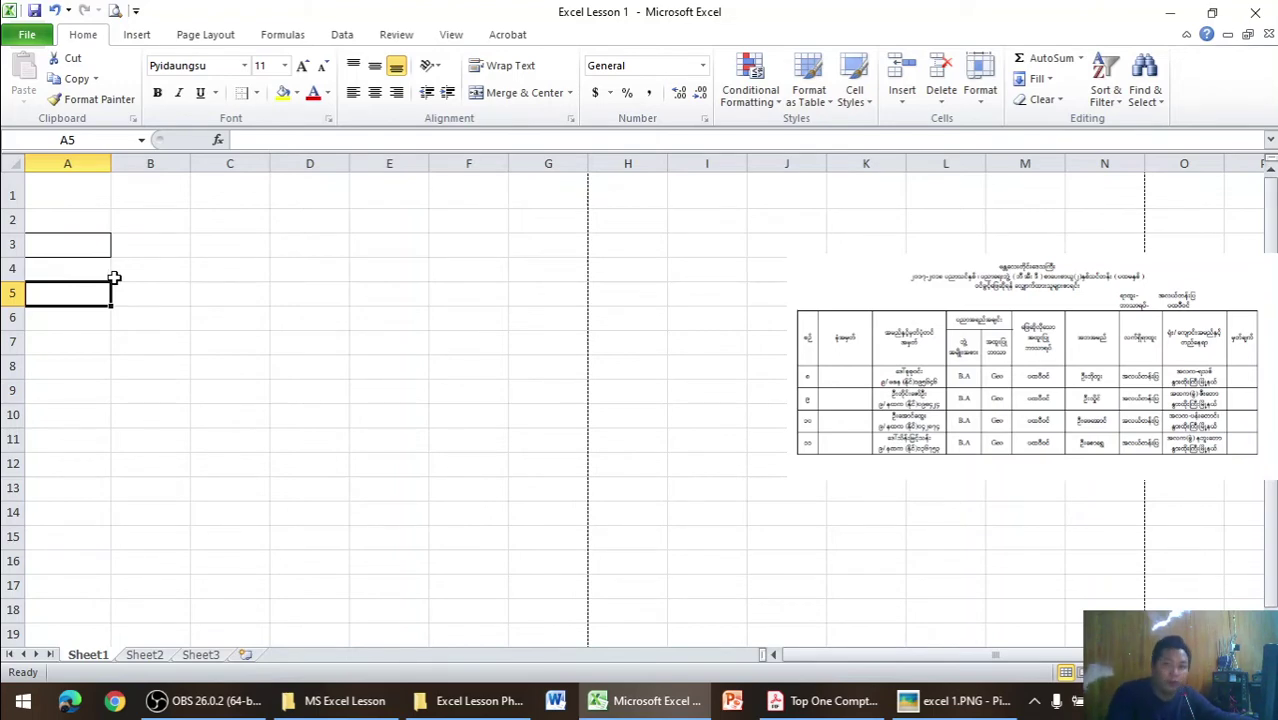
pyautogui.click(257, 92)
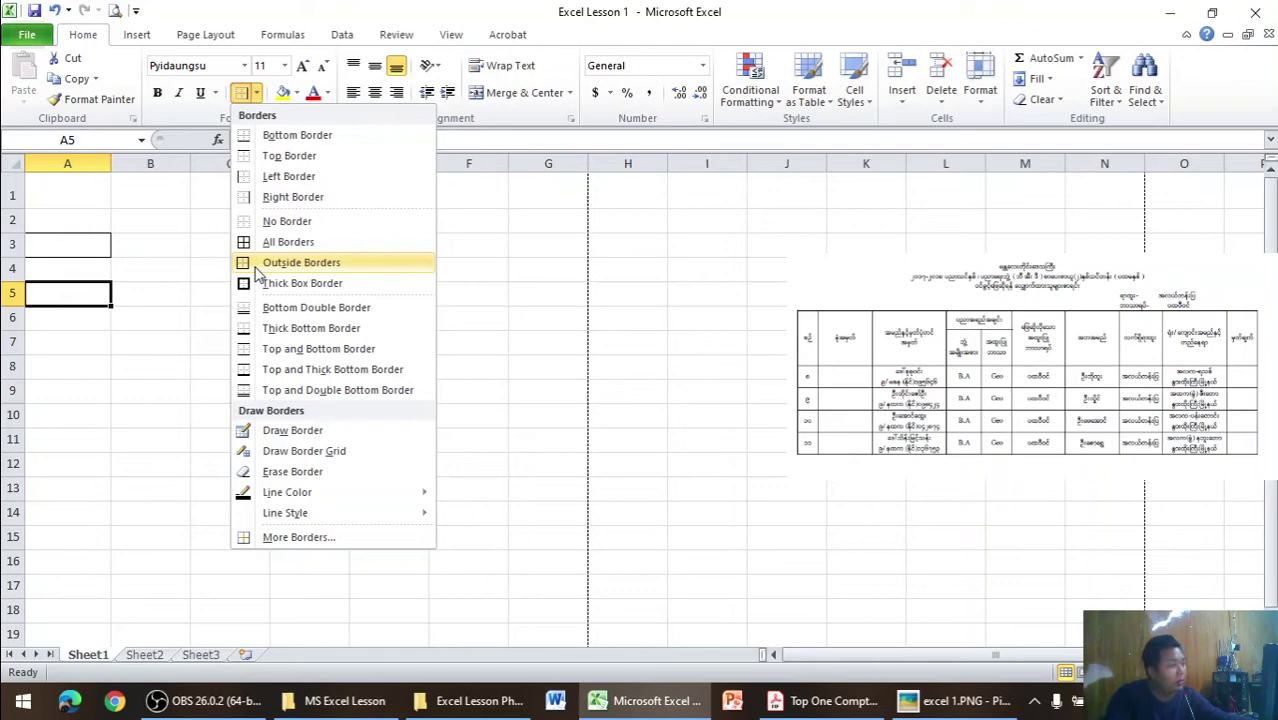
pyautogui.click(256, 268)
pyautogui.click(237, 317)
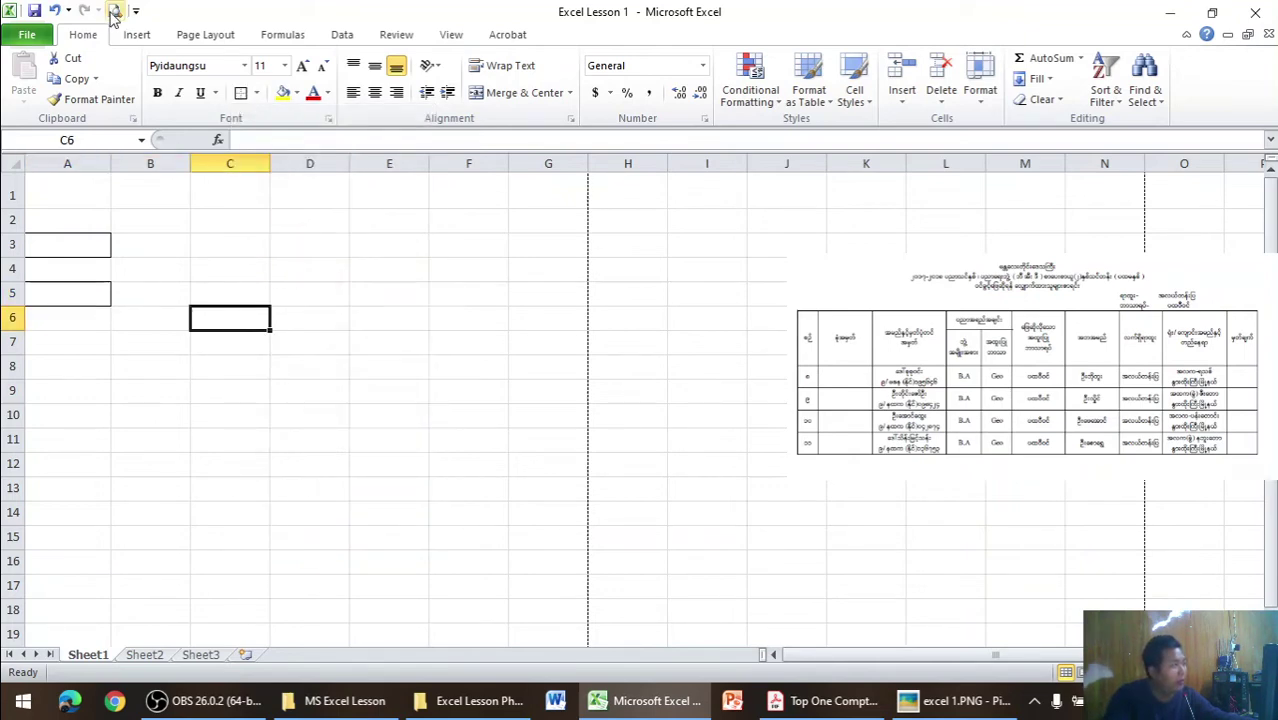
pyautogui.click(114, 12)
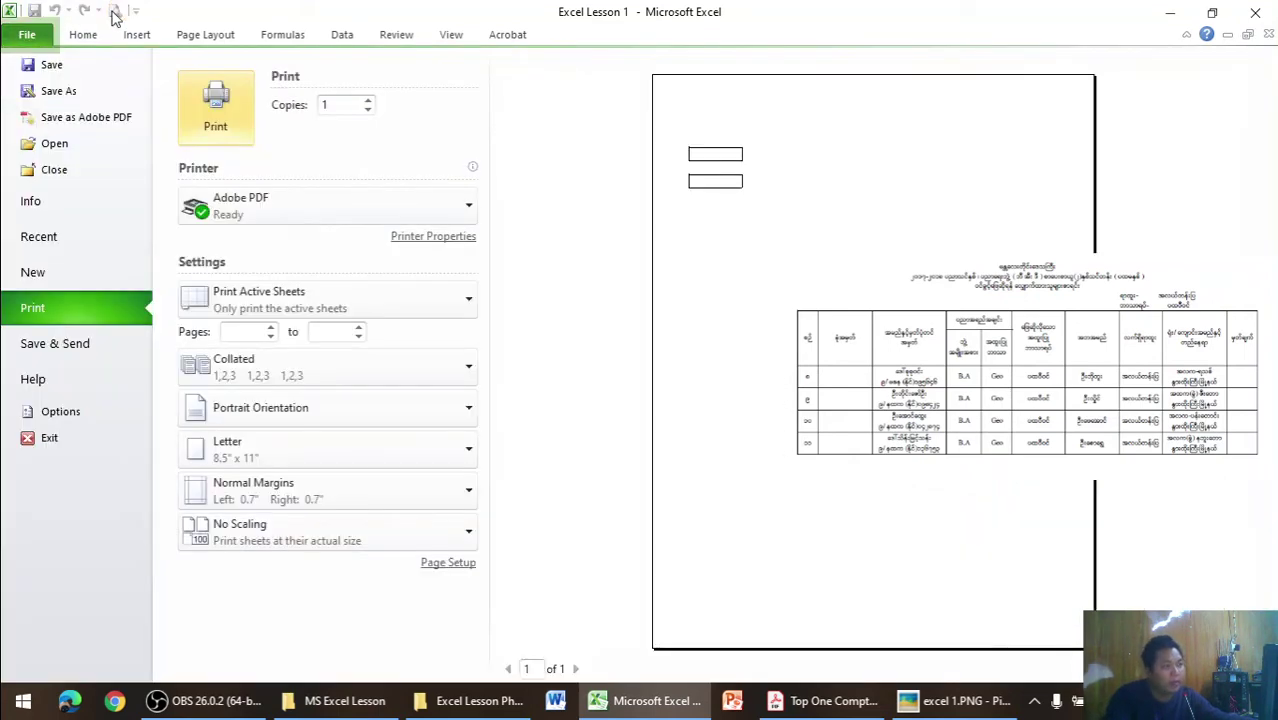
pyautogui.click(98, 36)
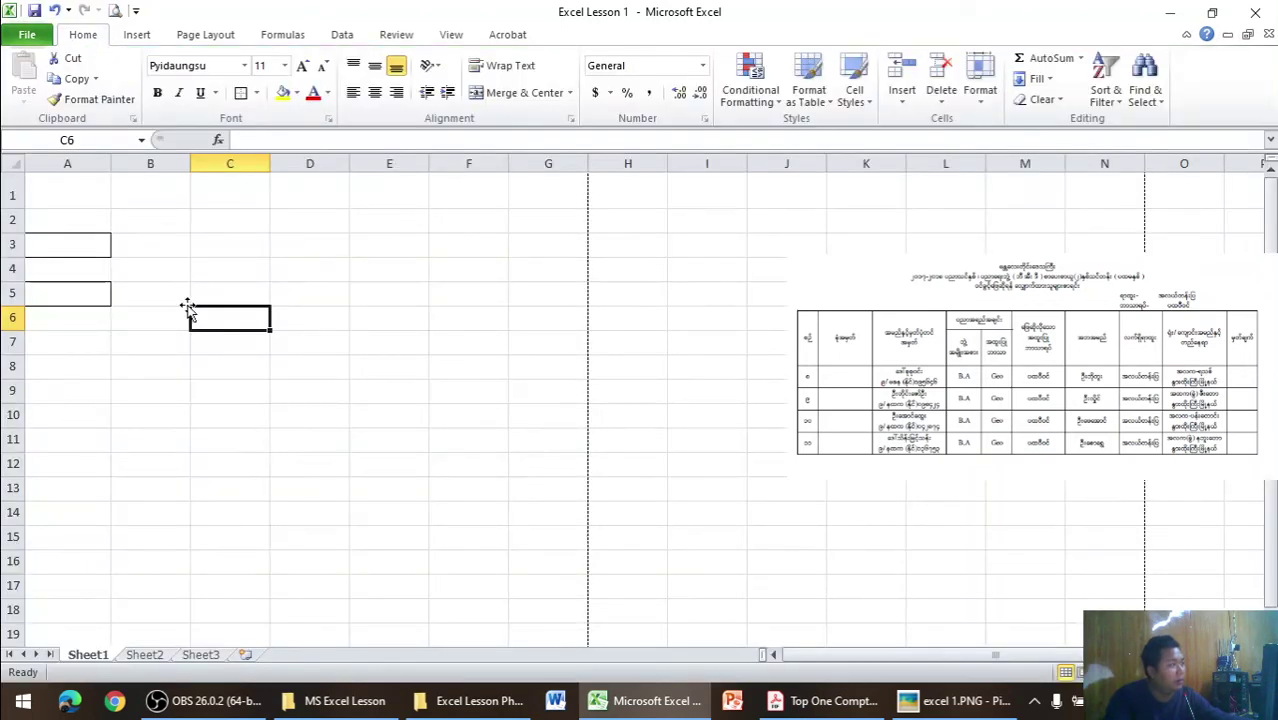
# - Remove all borders from A3:A5 and confirm in Print Preview
pyautogui.click(257, 93)
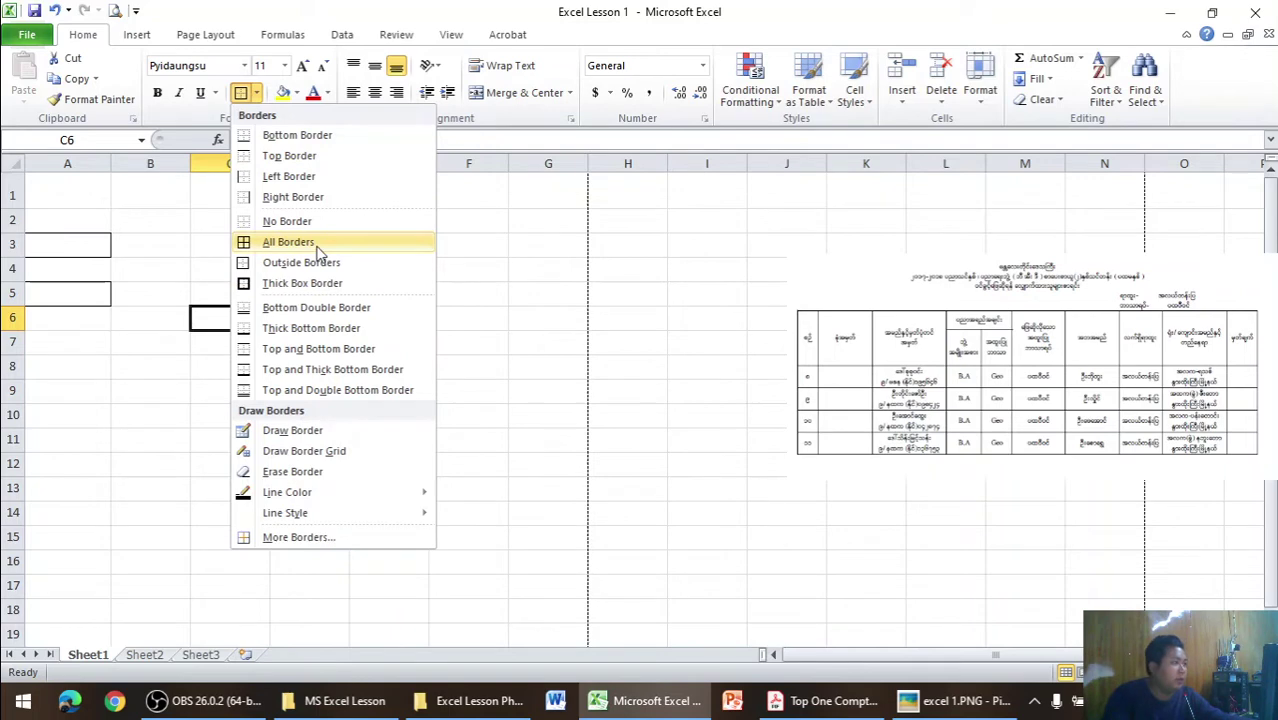
pyautogui.click(100, 254)
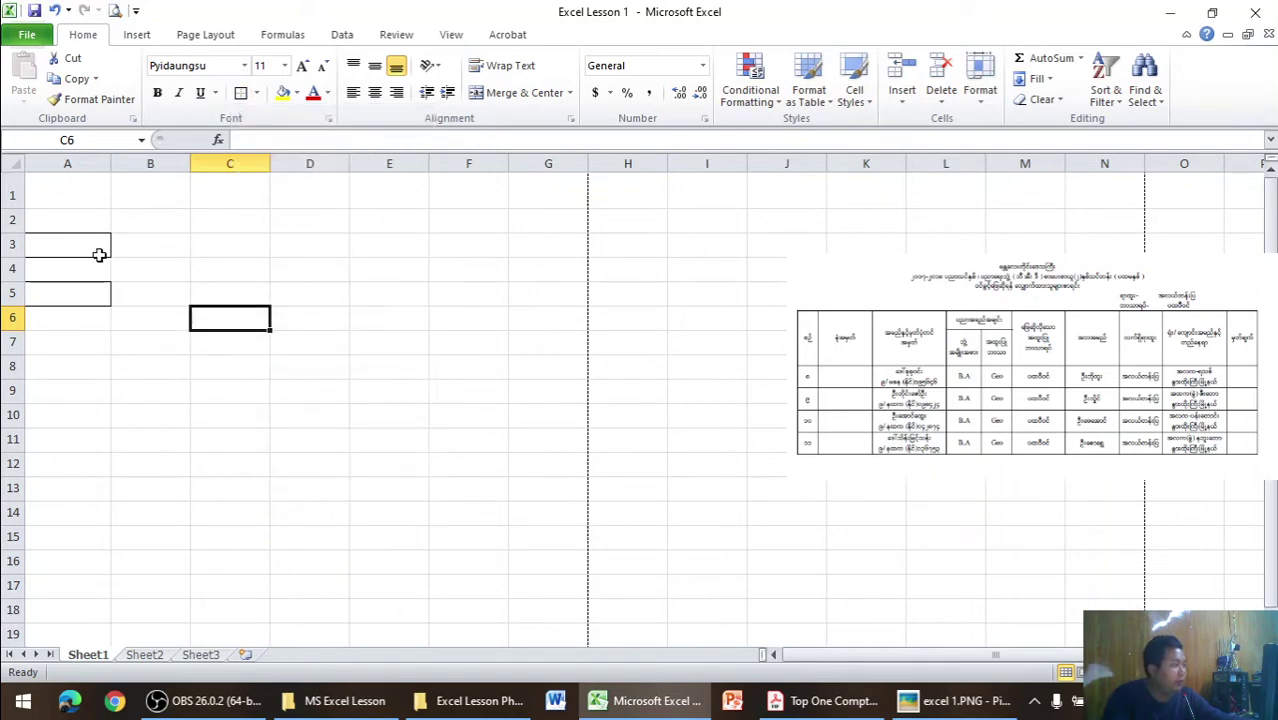
pyautogui.moveTo(100, 257); pyautogui.dragTo(92, 290)
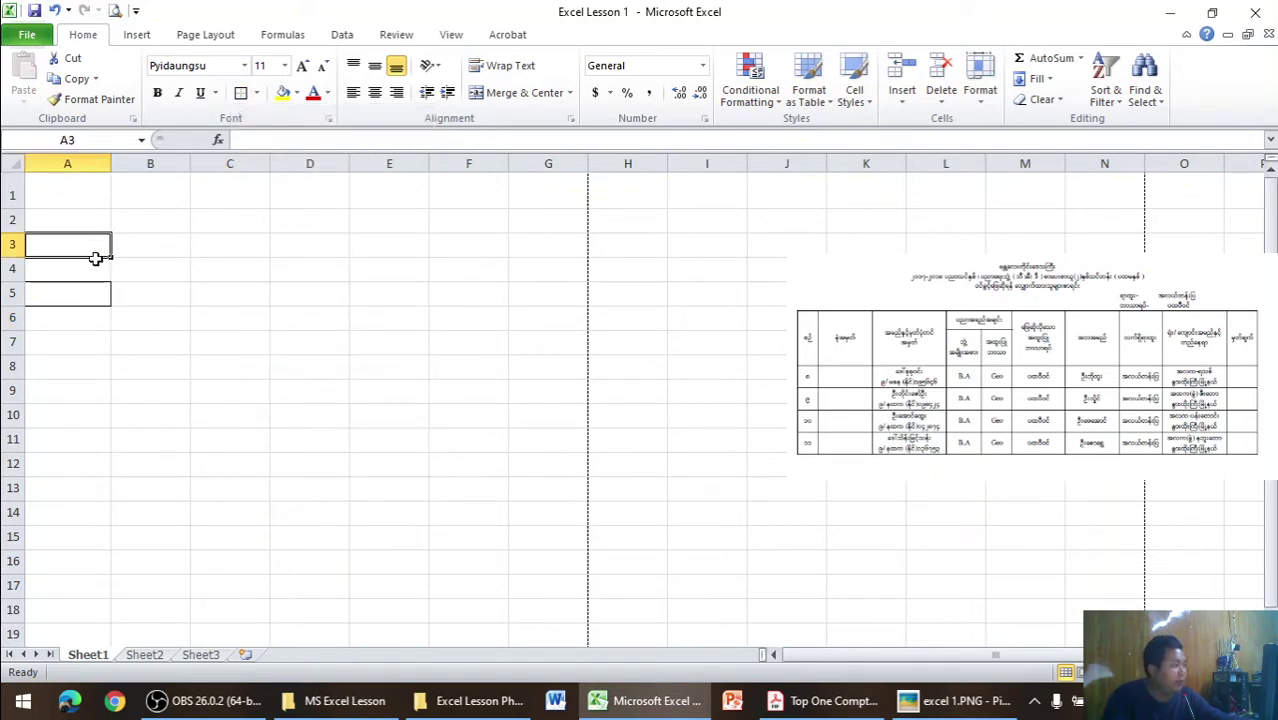
pyautogui.click(256, 93)
pyautogui.click(268, 221)
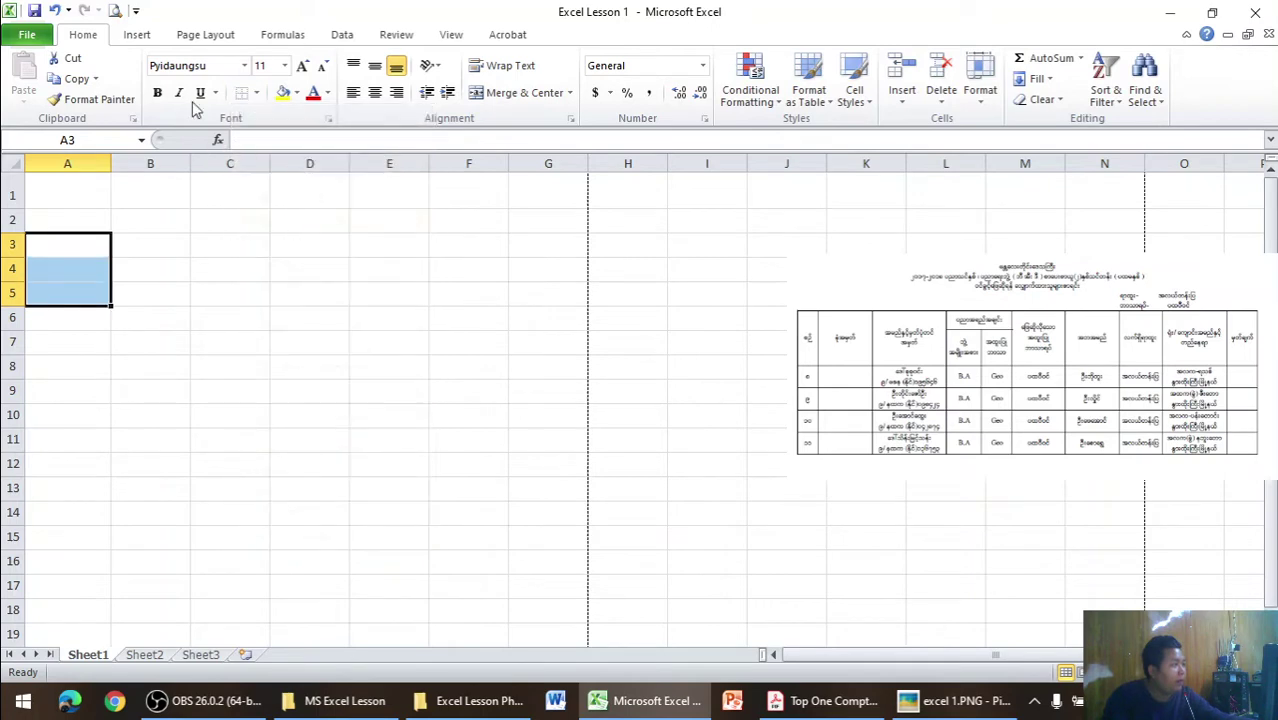
pyautogui.click(116, 11)
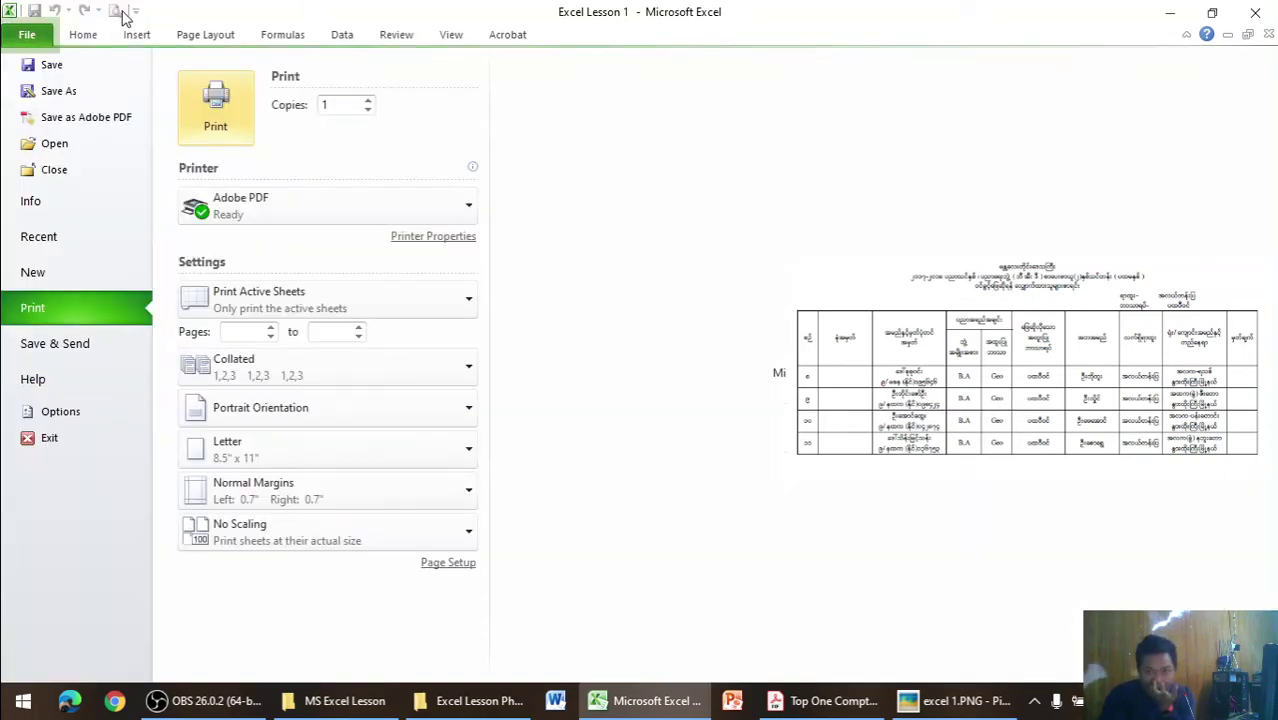
pyautogui.click(92, 35)
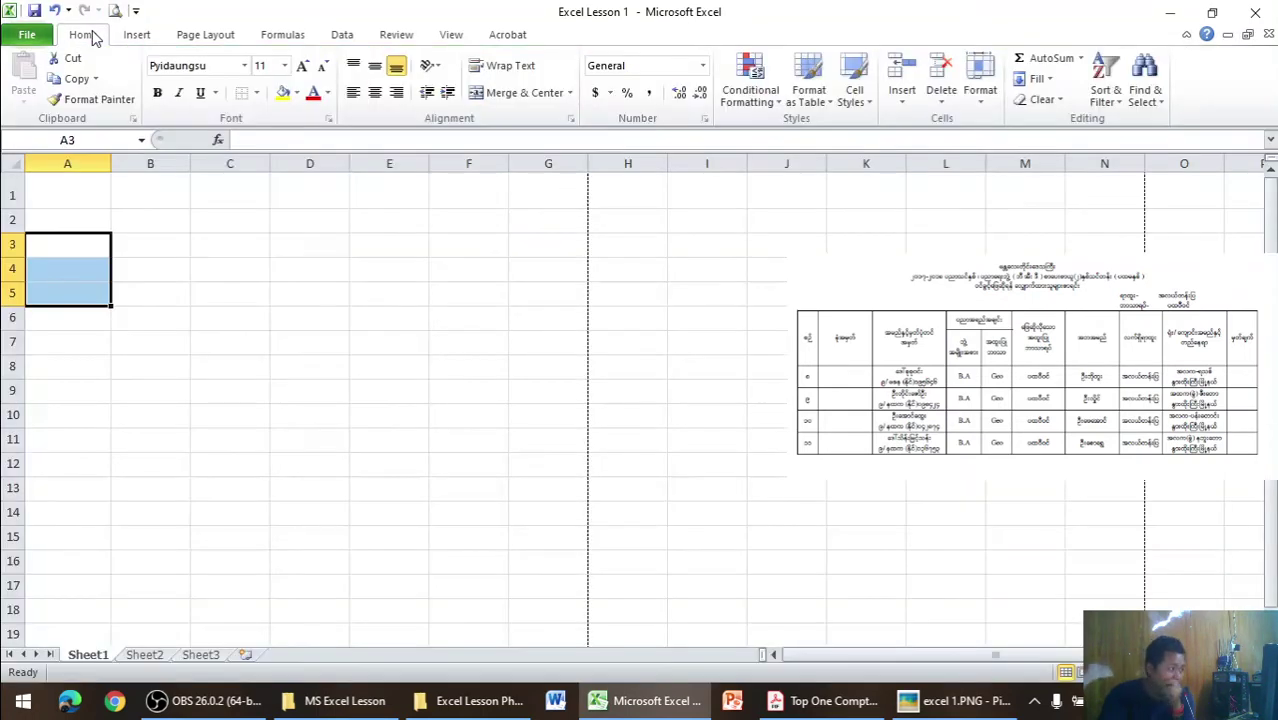
pyautogui.click(136, 249)
# - Wrap A3:A5 in a single outside border and check the printout
pyautogui.click(88, 244)
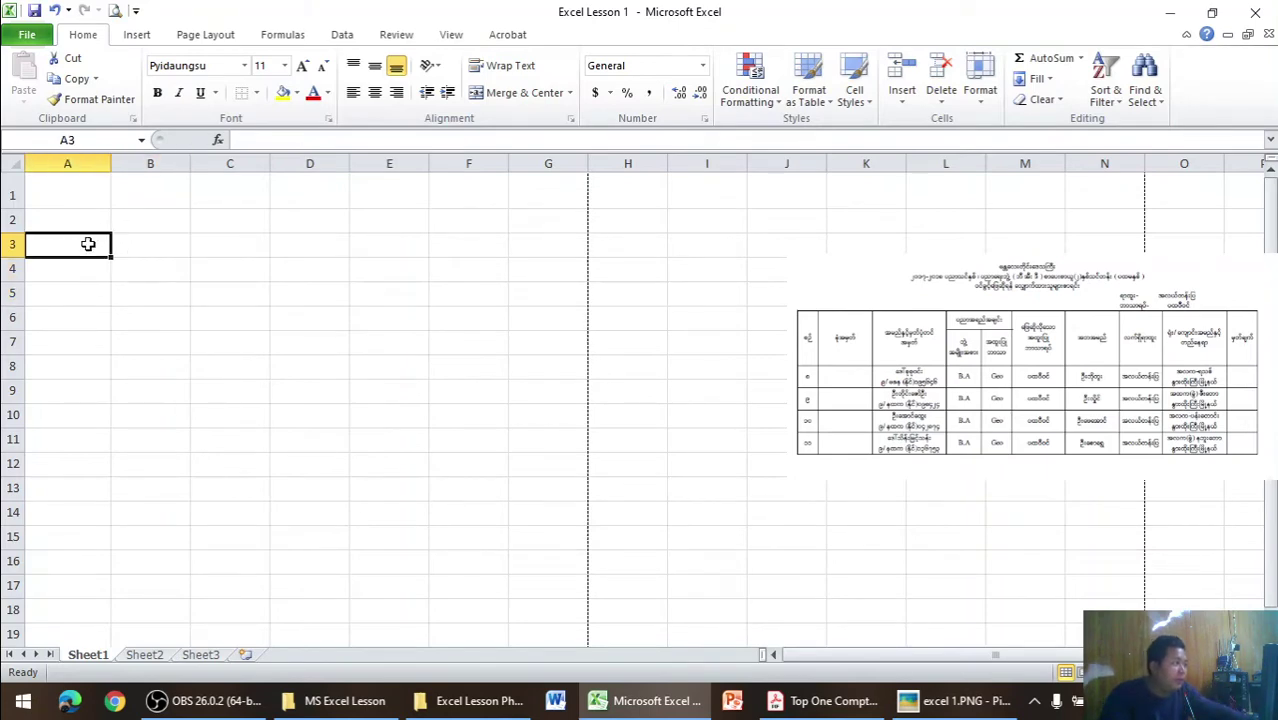
pyautogui.moveTo(88, 245); pyautogui.dragTo(86, 294)
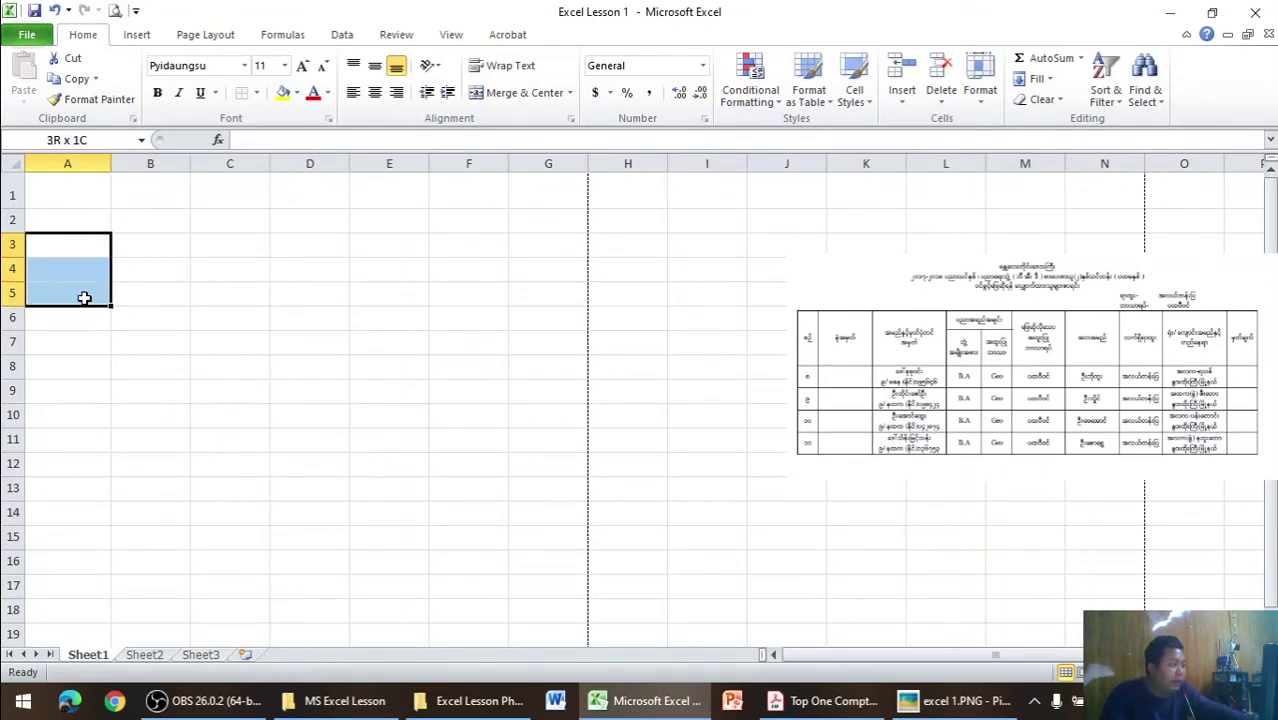
pyautogui.click(256, 93)
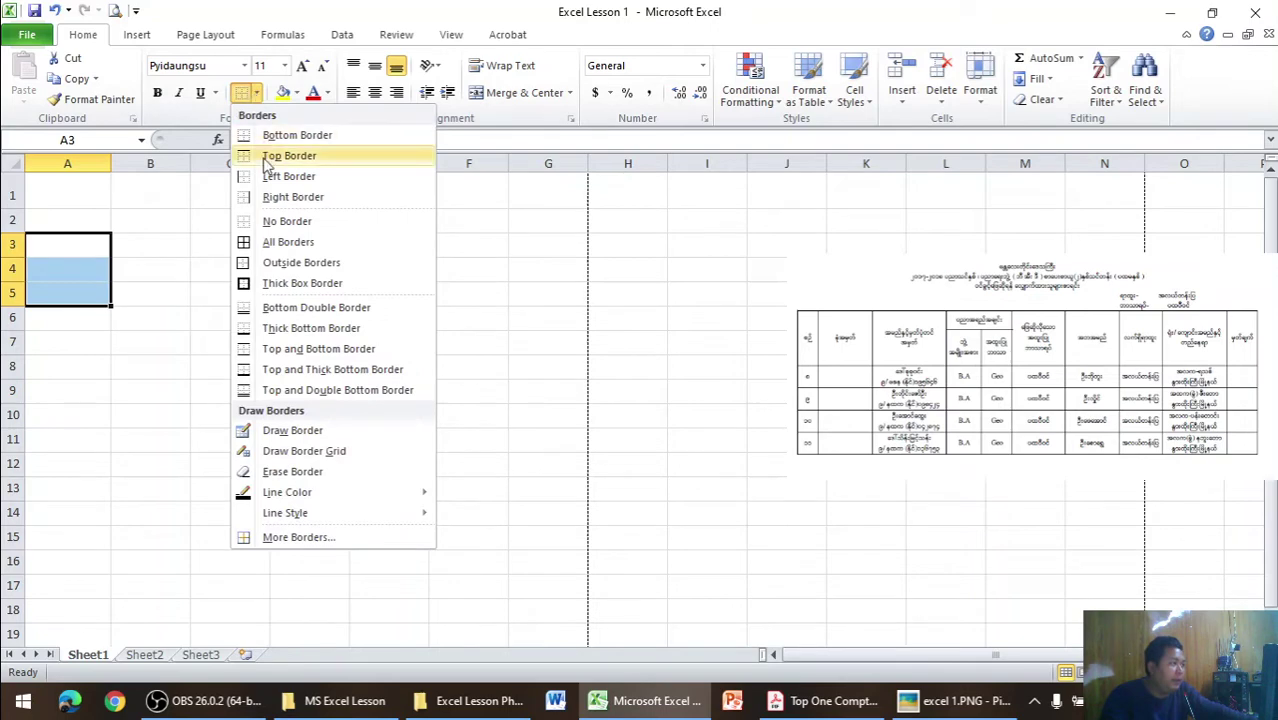
pyautogui.click(268, 261)
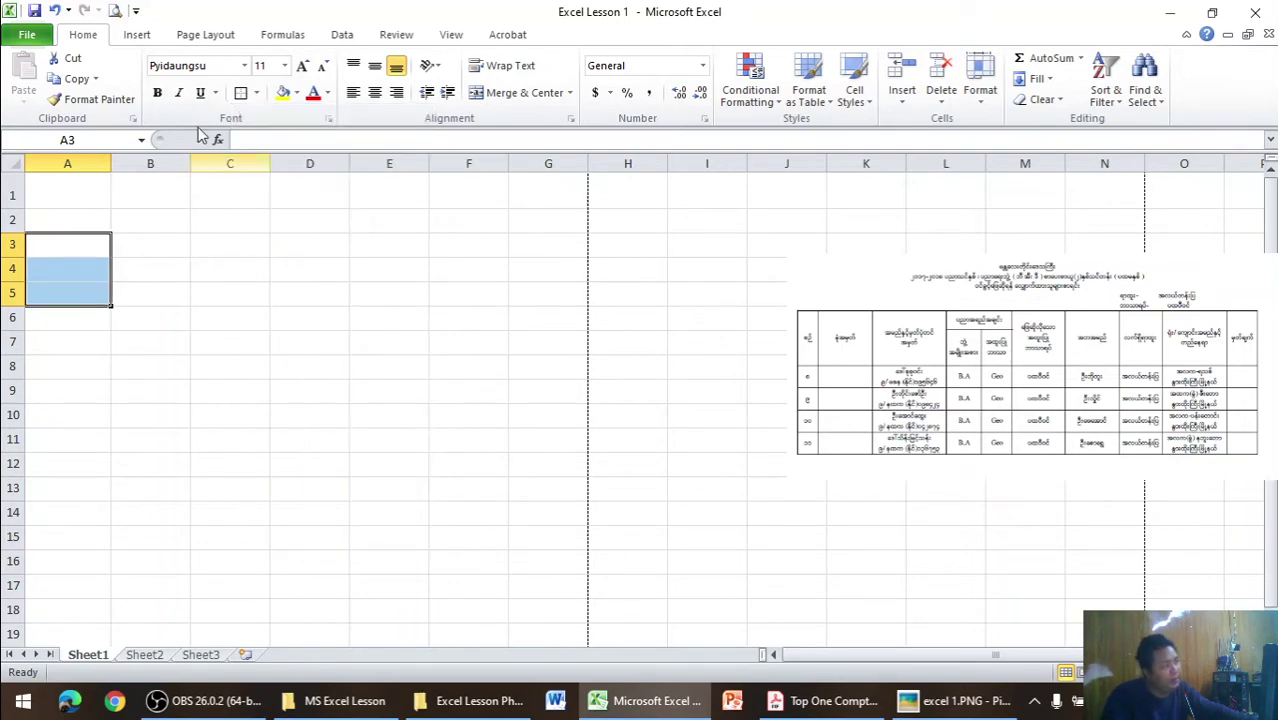
pyautogui.click(119, 10)
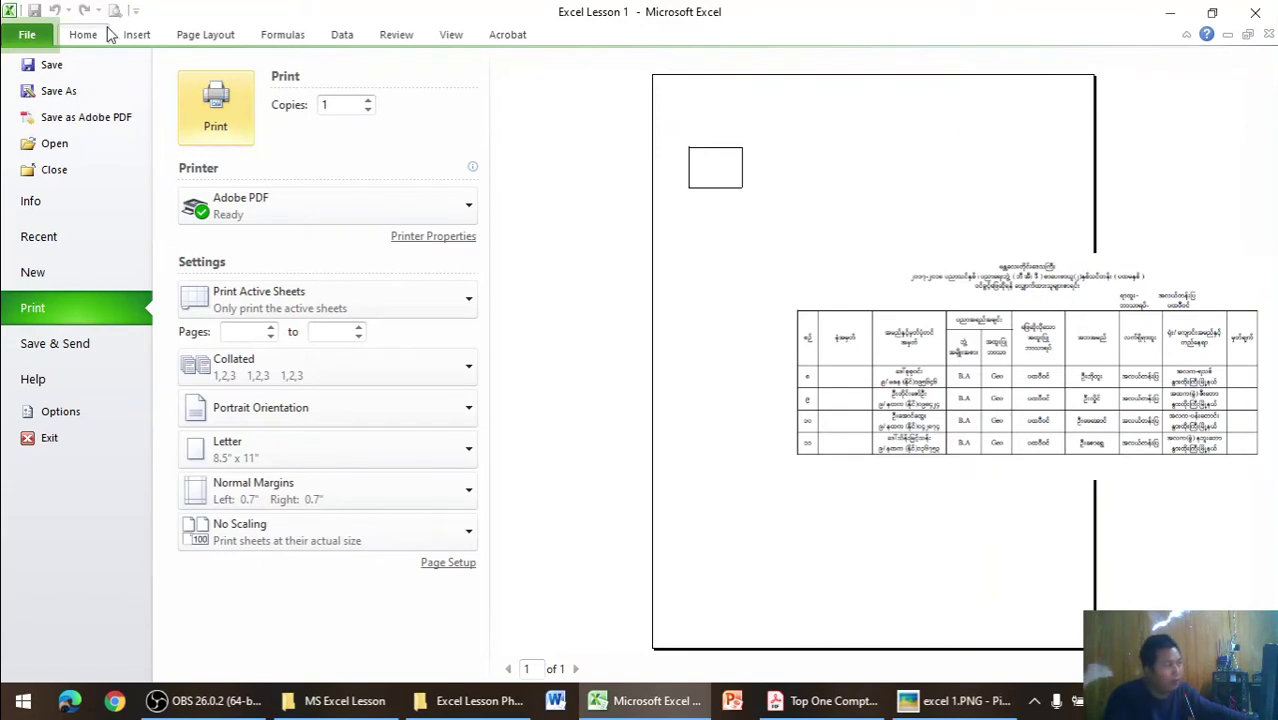
pyautogui.click(100, 36)
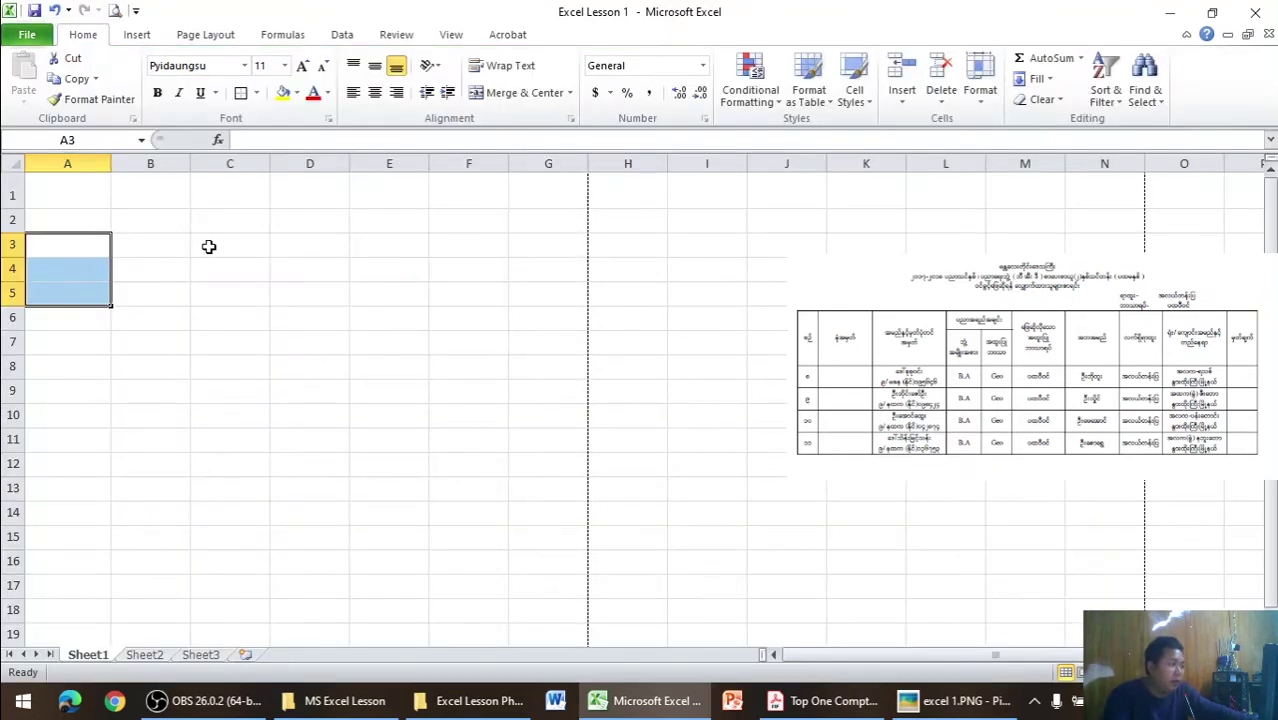
# - Put an outside border around C3:D7 and check it in Print Preview
pyautogui.moveTo(200, 248)
pyautogui.mouseDown()
pyautogui.moveTo(243, 351)
pyautogui.moveTo(293, 341)
pyautogui.mouseUp()
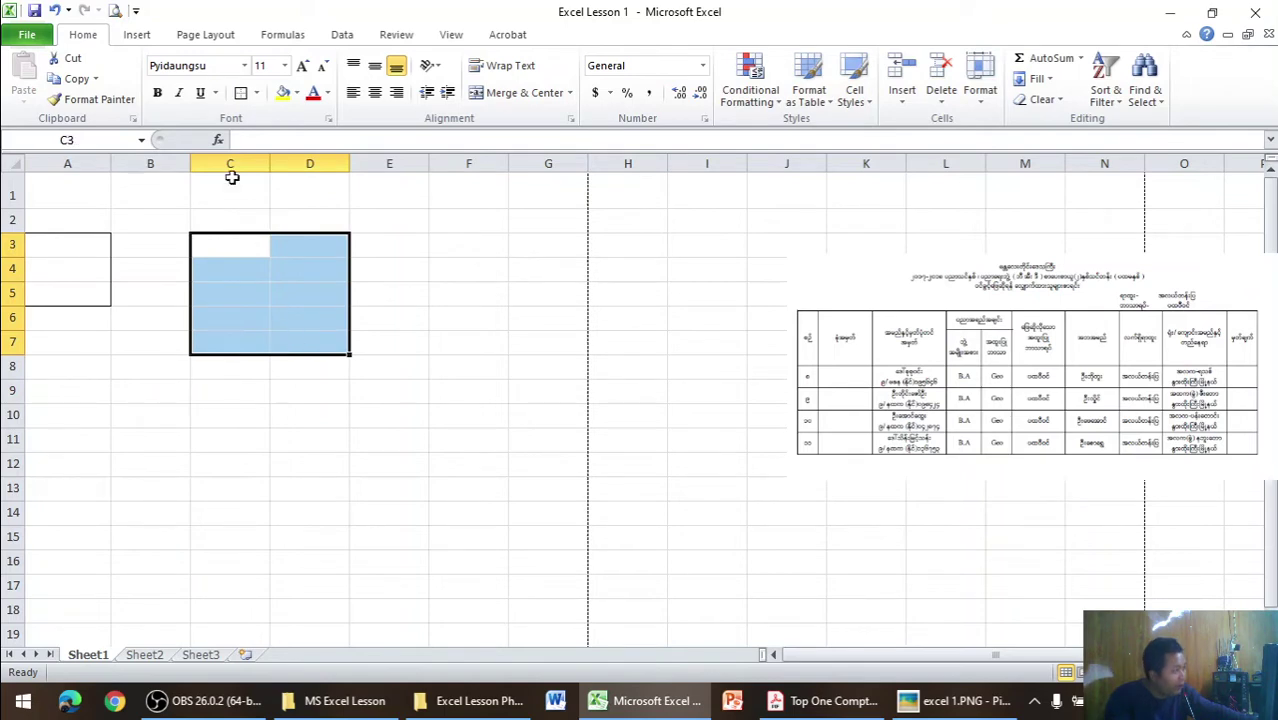
pyautogui.click(241, 93)
pyautogui.click(256, 93)
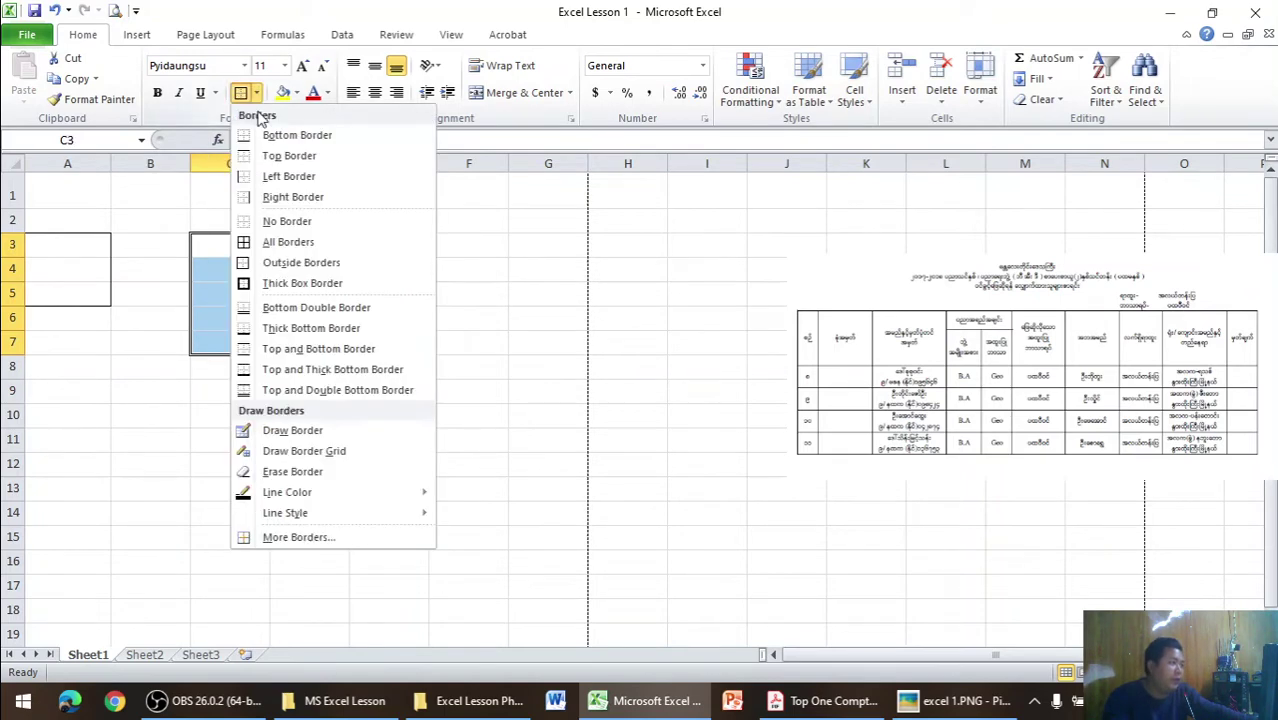
pyautogui.click(285, 262)
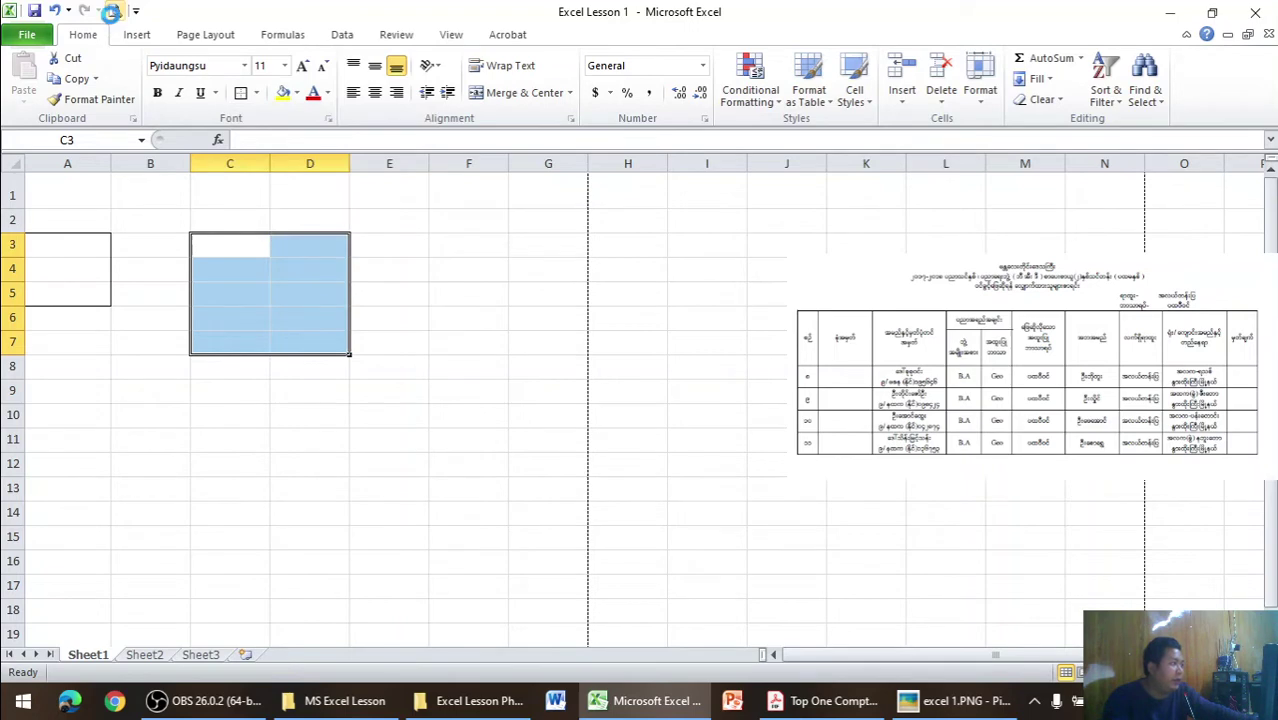
pyautogui.click(115, 11)
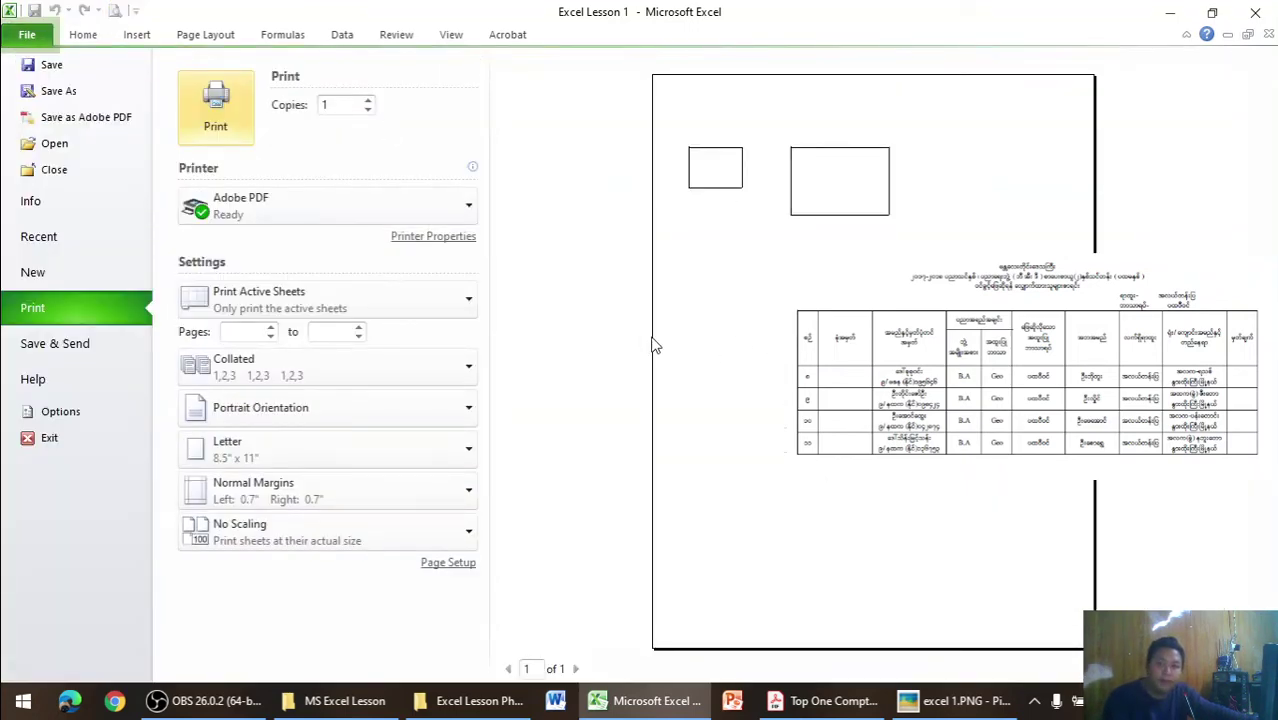
pyautogui.click(90, 38)
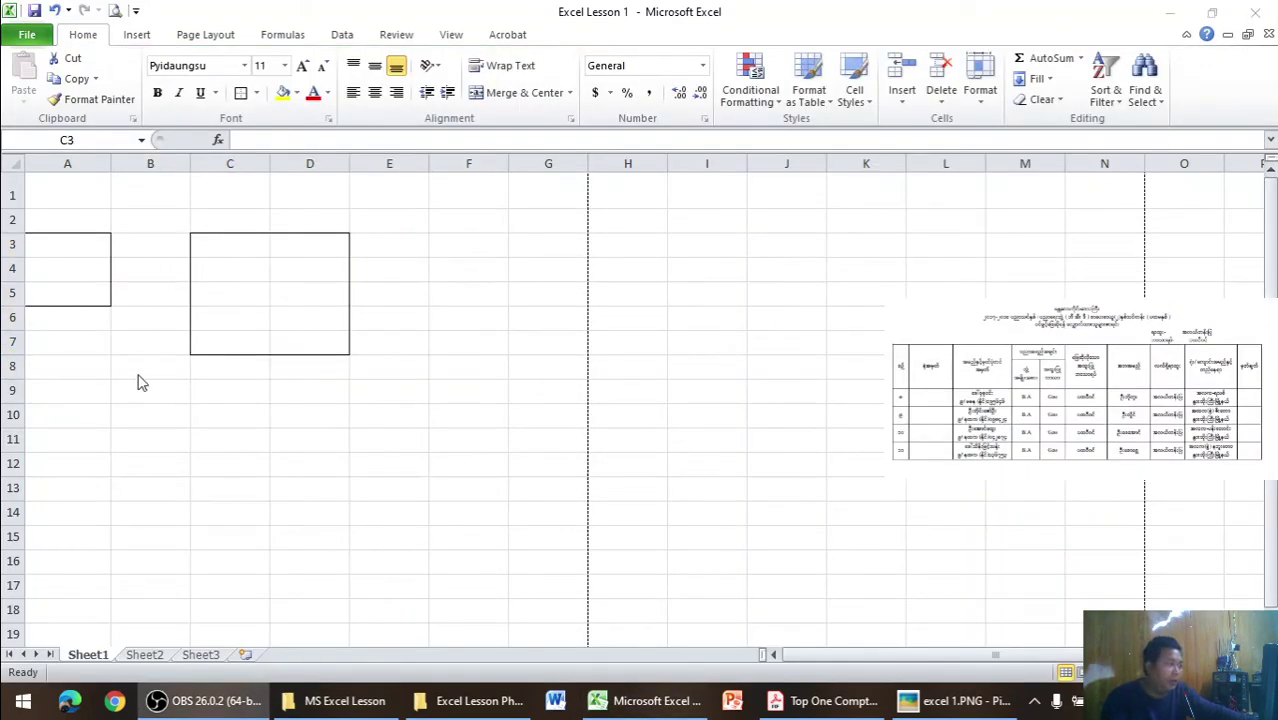
# - Apply All Borders to A8:A10 and verify in Print Preview
pyautogui.moveTo(55, 370); pyautogui.dragTo(55, 418)
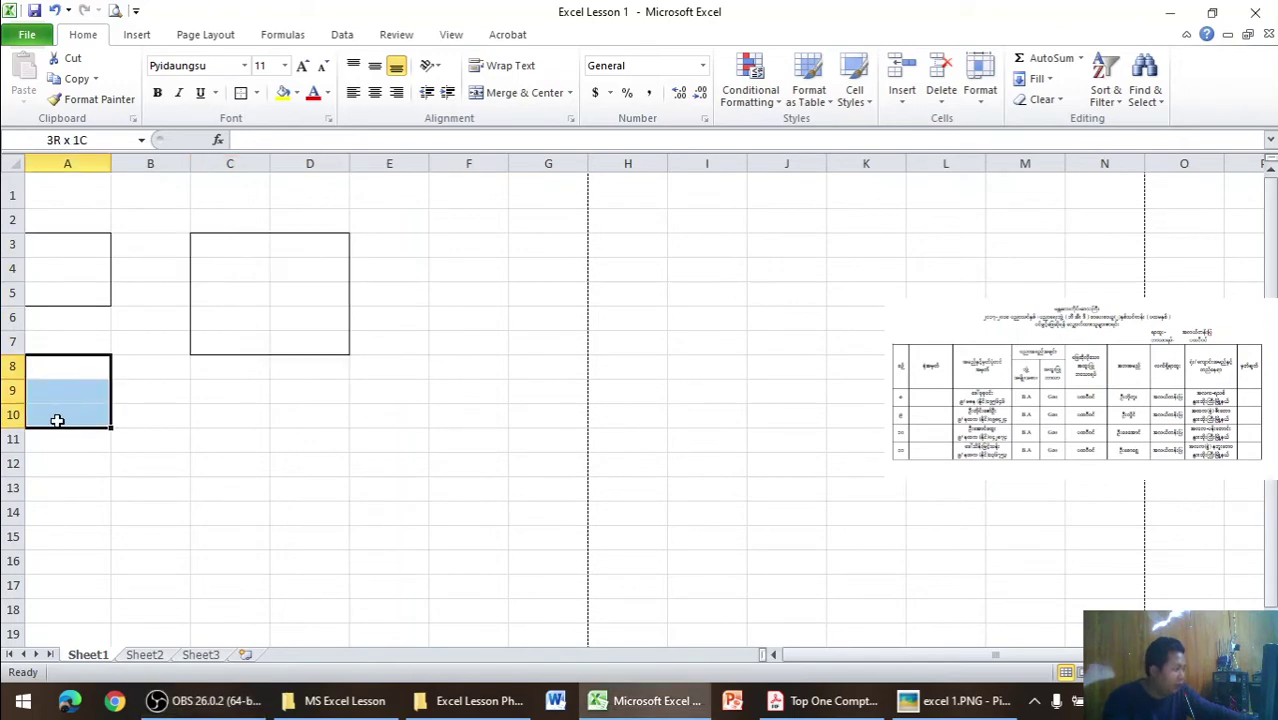
pyautogui.click(257, 97)
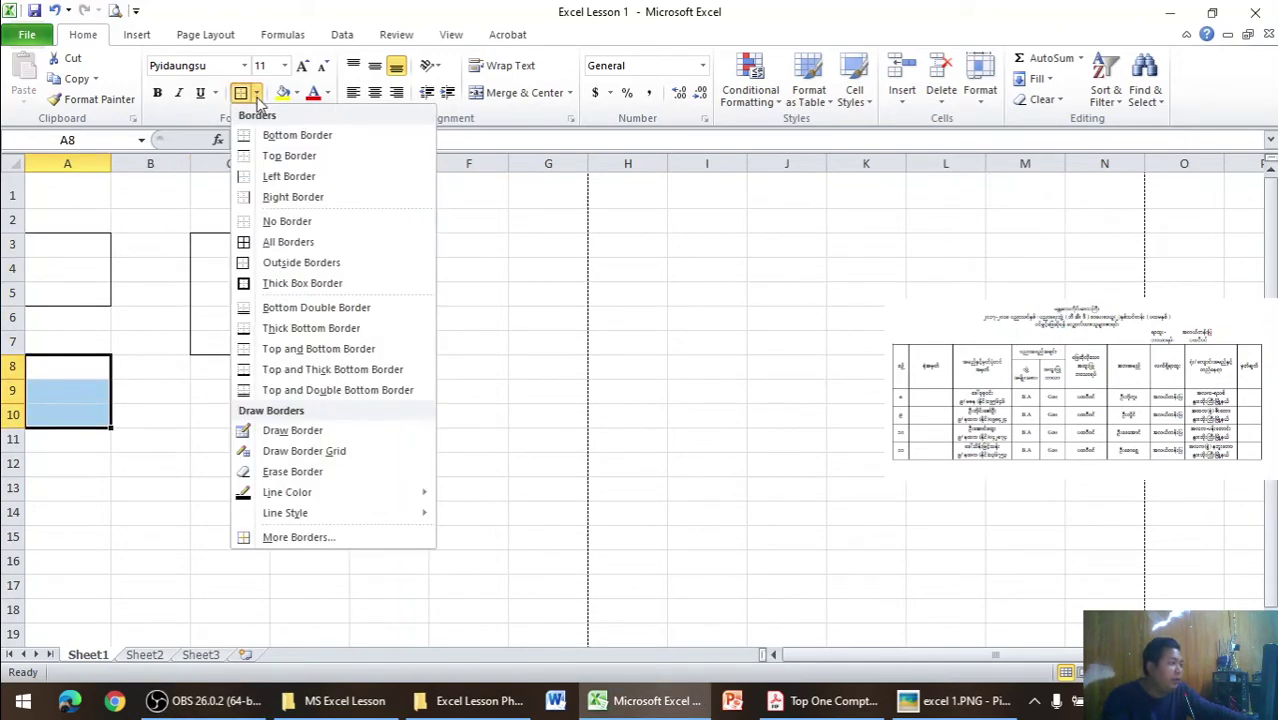
pyautogui.click(274, 242)
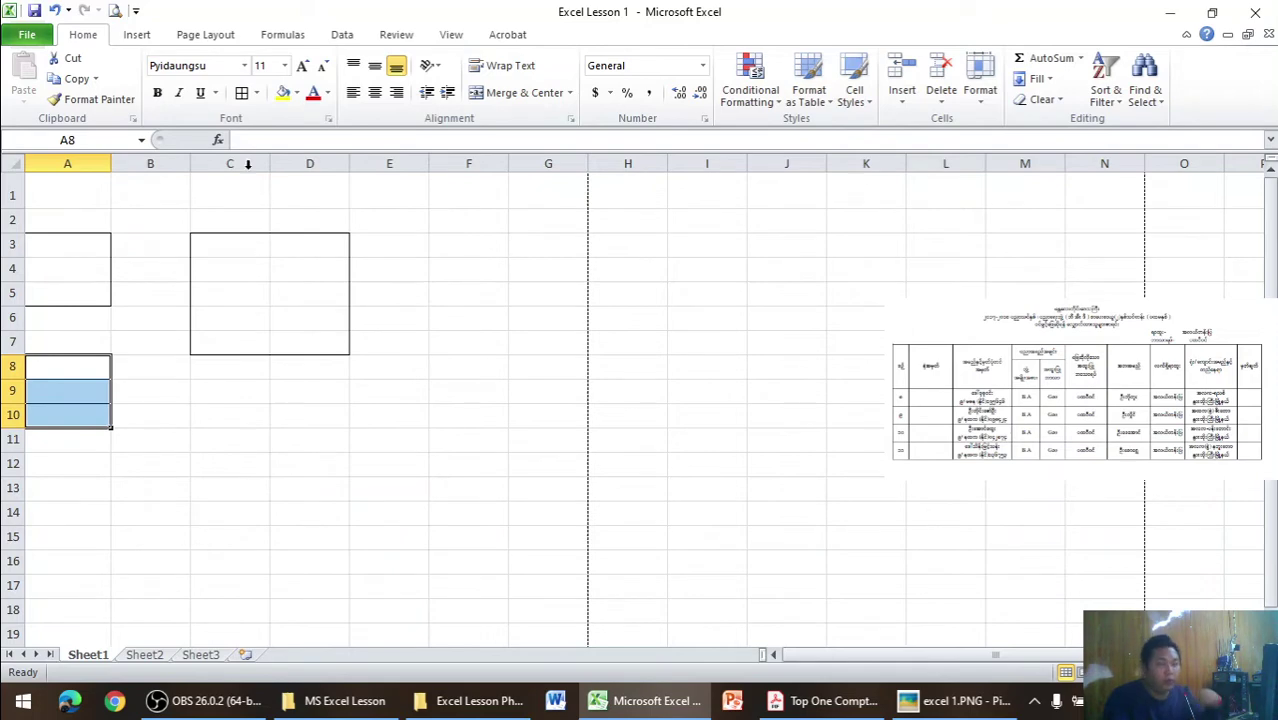
pyautogui.click(116, 11)
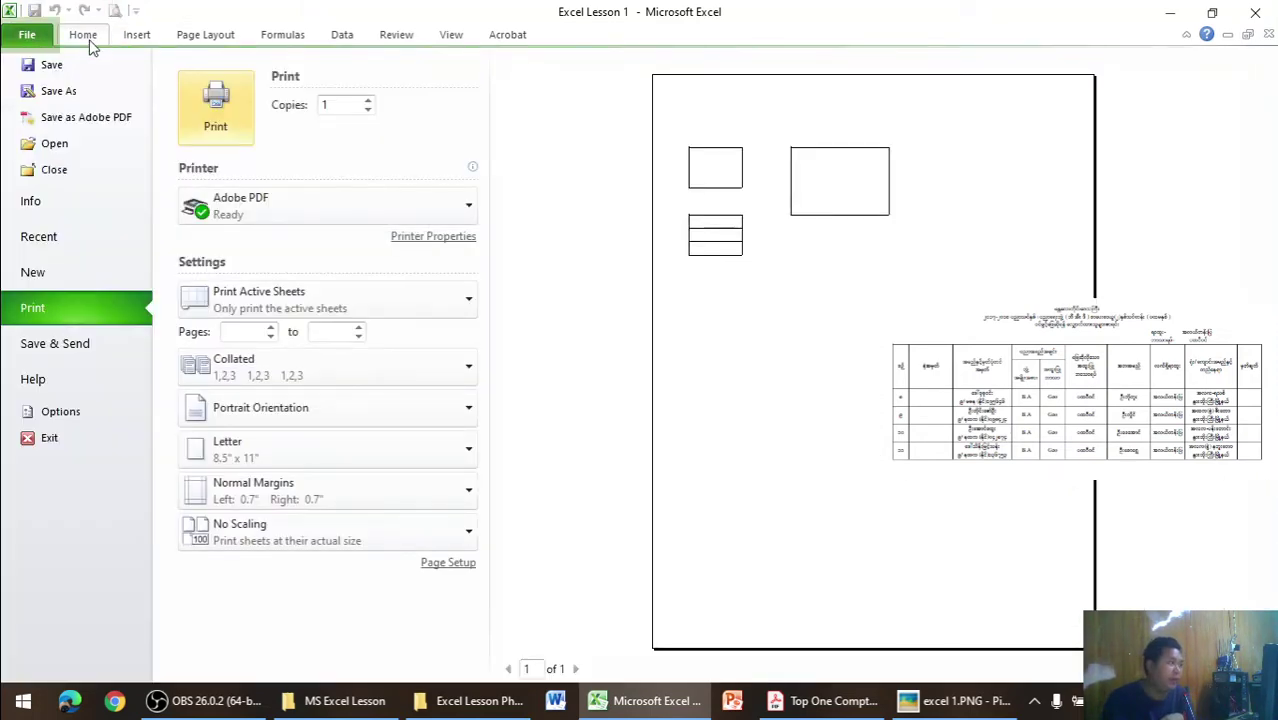
pyautogui.click(86, 37)
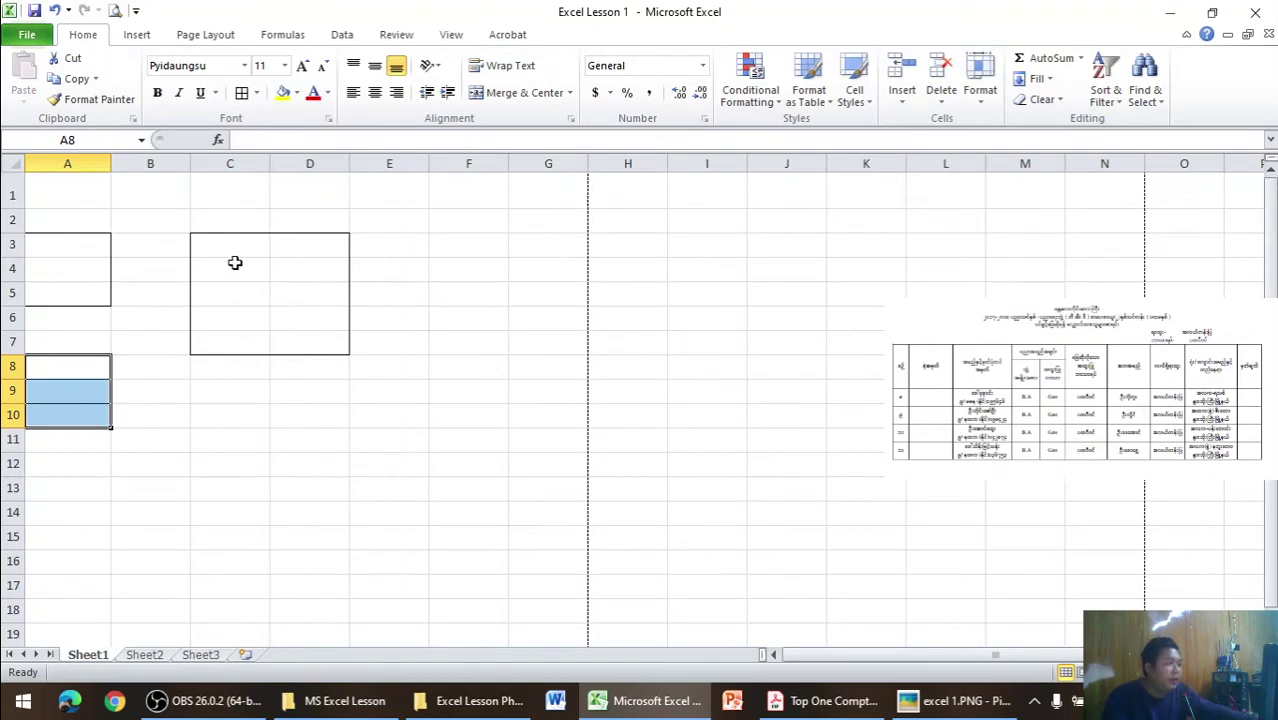
# - Apply All Borders to C9:D13 as a two-column, five-row grid and preview the printout
pyautogui.click(231, 400)
pyautogui.moveTo(231, 400); pyautogui.dragTo(284, 481)
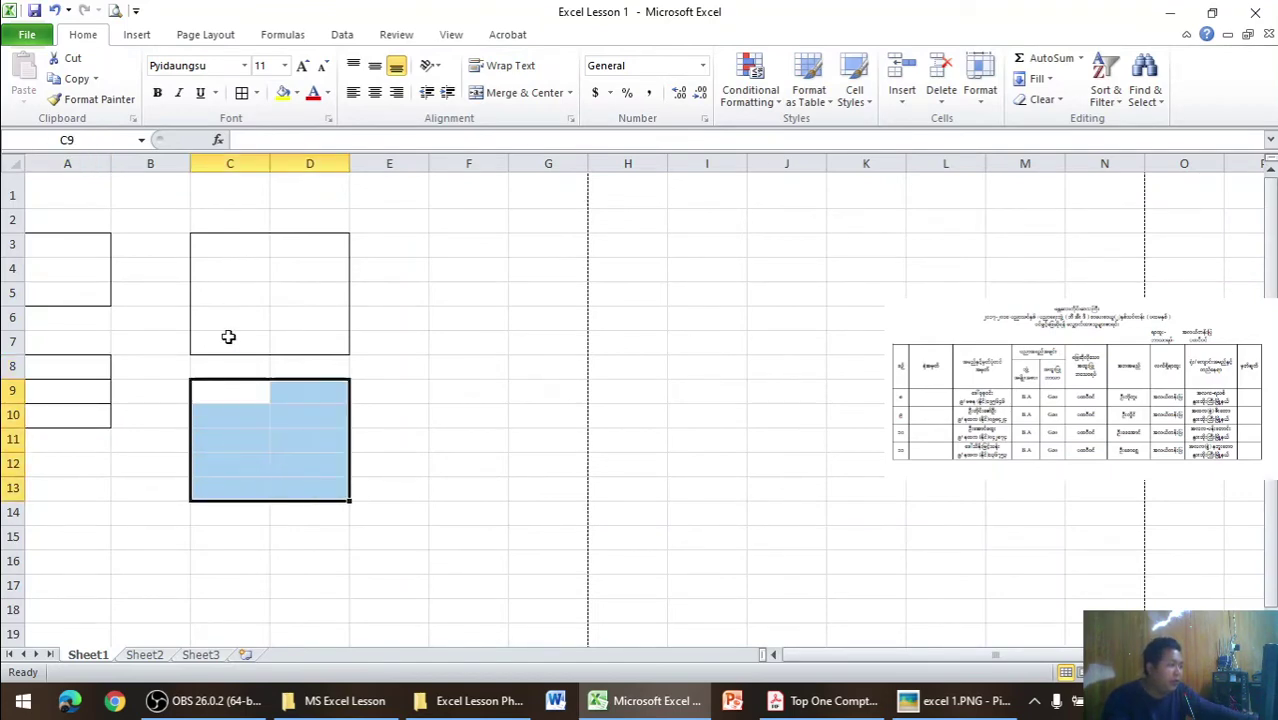
pyautogui.click(256, 92)
pyautogui.click(288, 241)
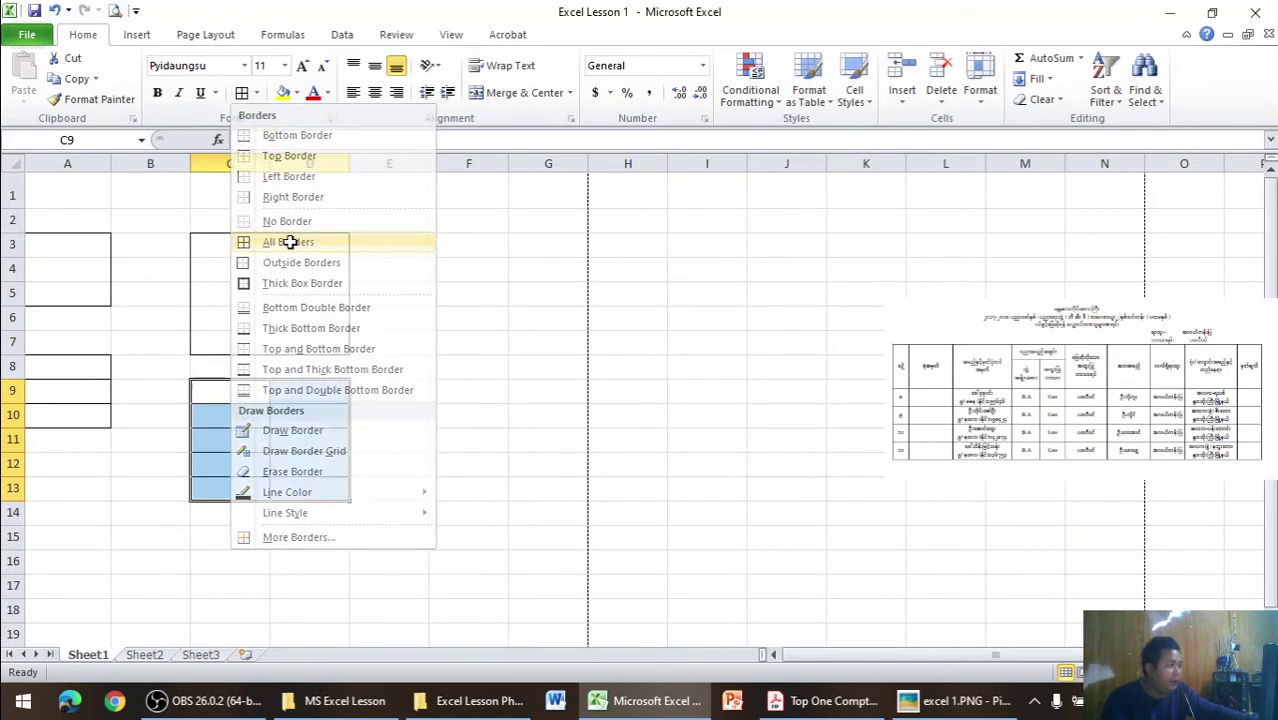
pyautogui.click(115, 11)
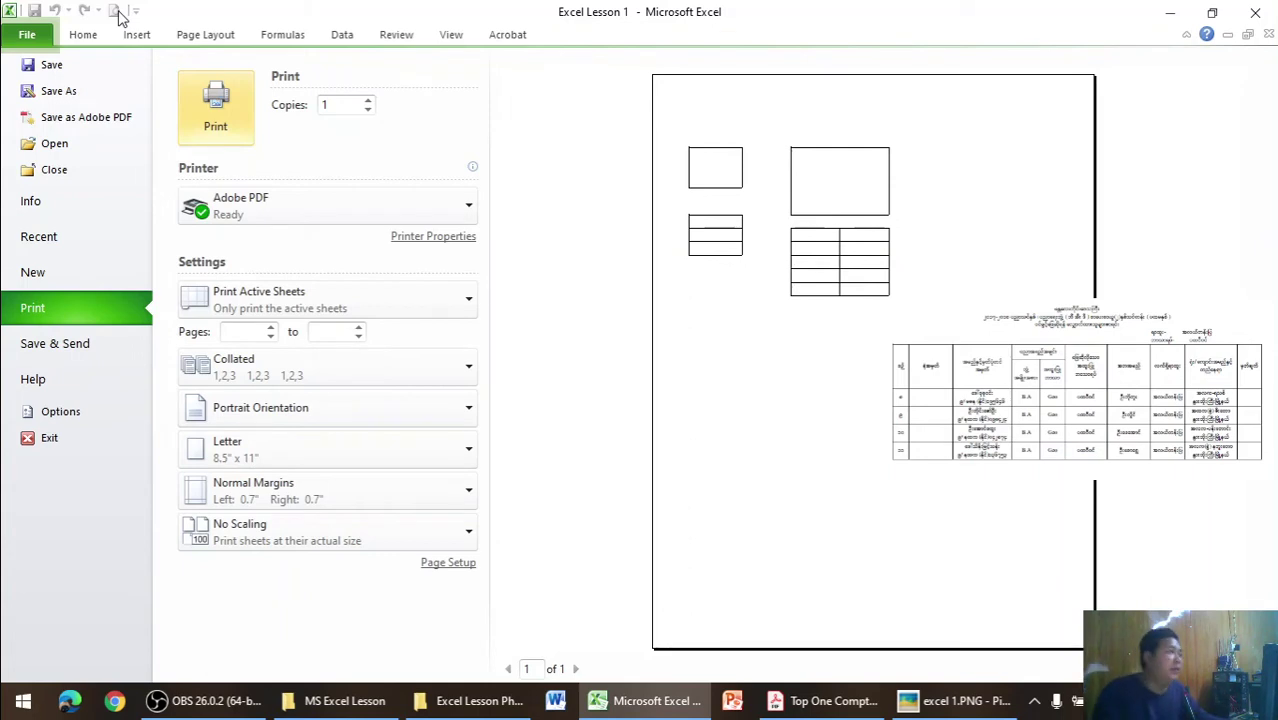
pyautogui.click(72, 40)
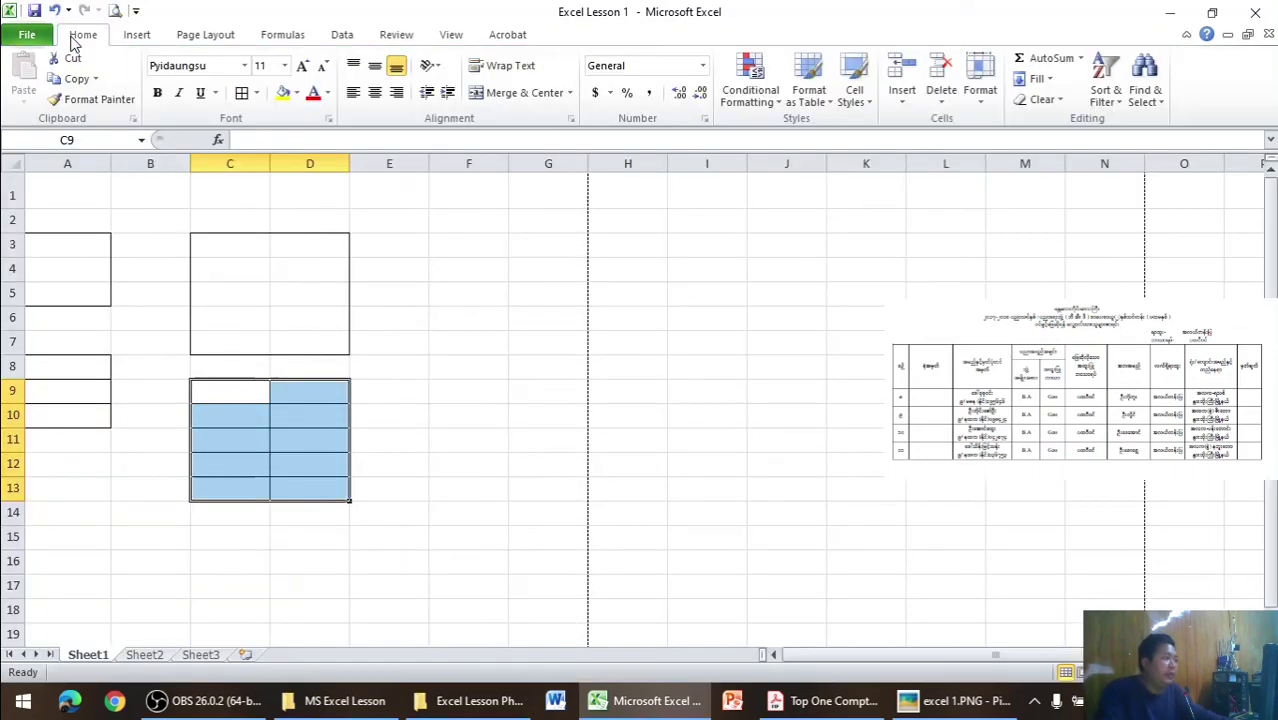
pyautogui.click(256, 93)
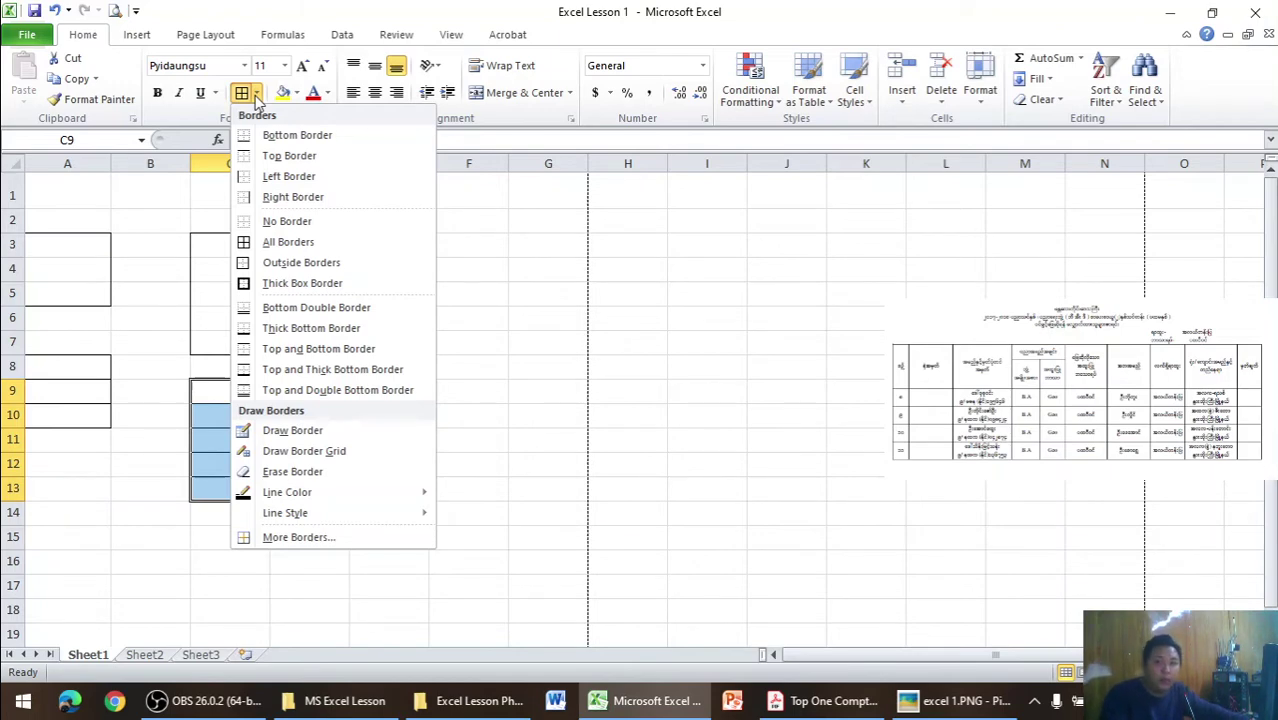
# - Strip every border from A2:D13 and confirm the blank printout in Print Preview
pyautogui.click(60, 221)
pyautogui.moveTo(60, 221); pyautogui.dragTo(304, 484)
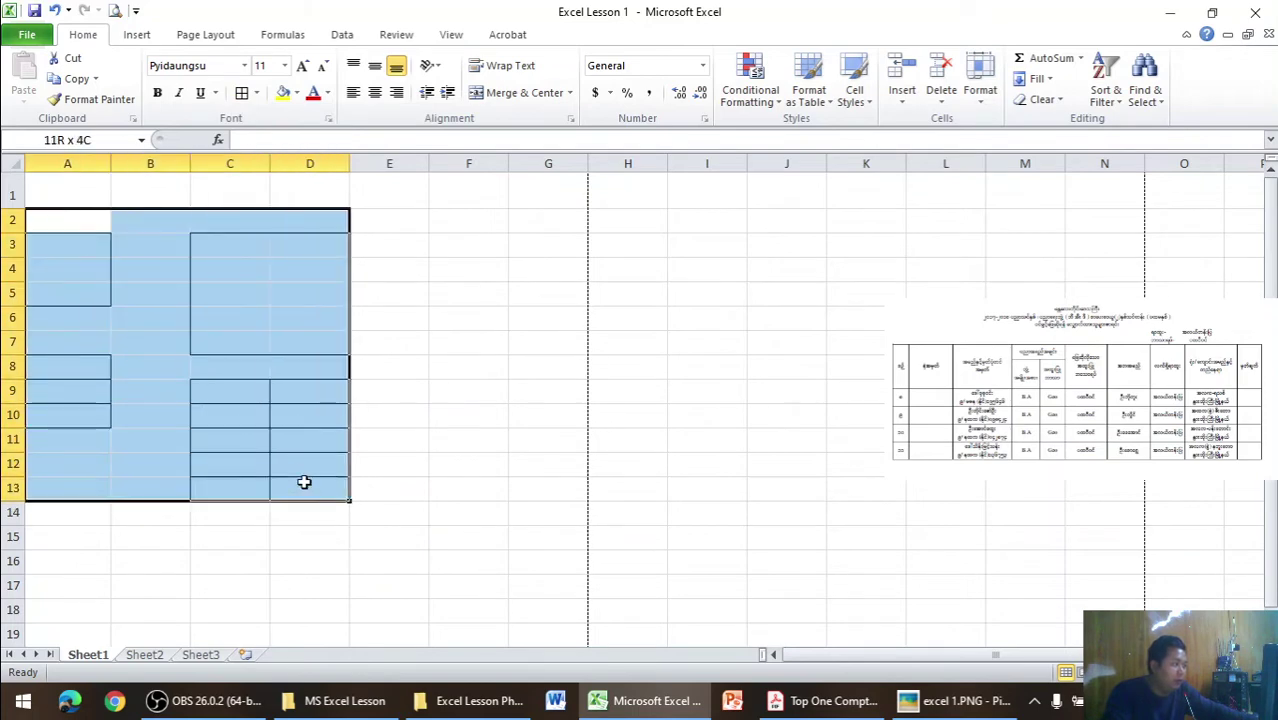
pyautogui.click(257, 92)
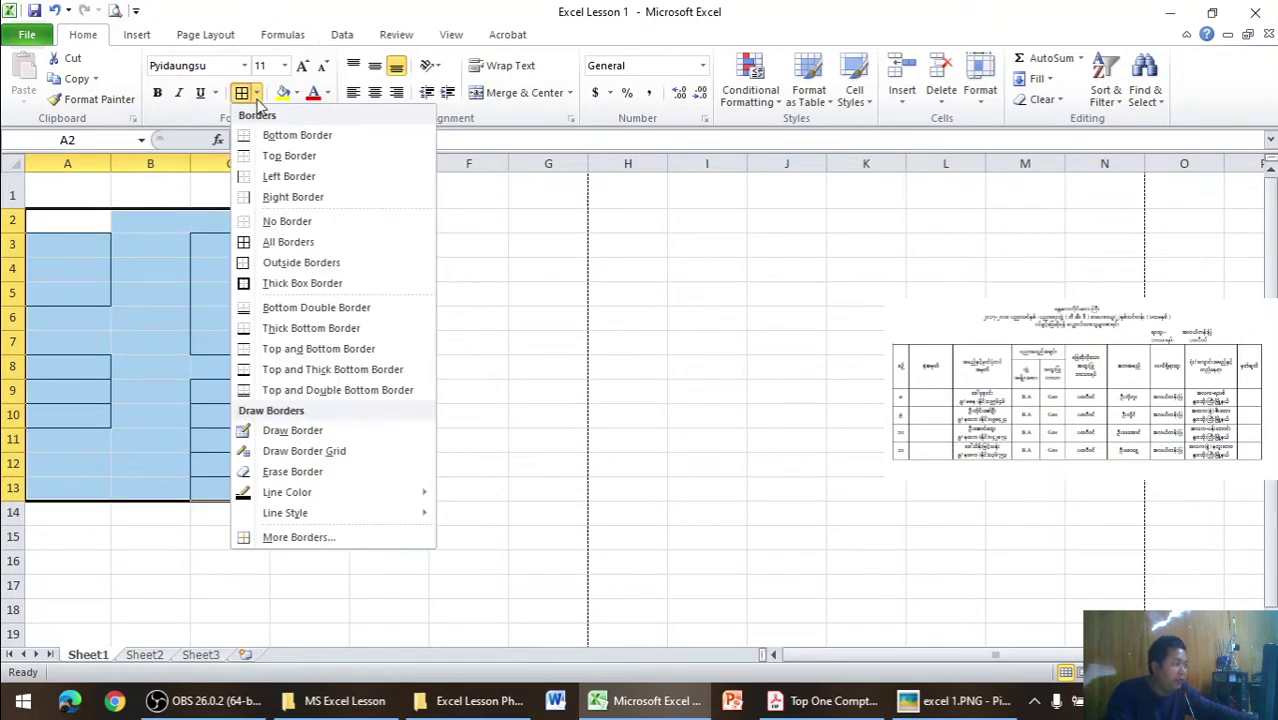
pyautogui.click(290, 221)
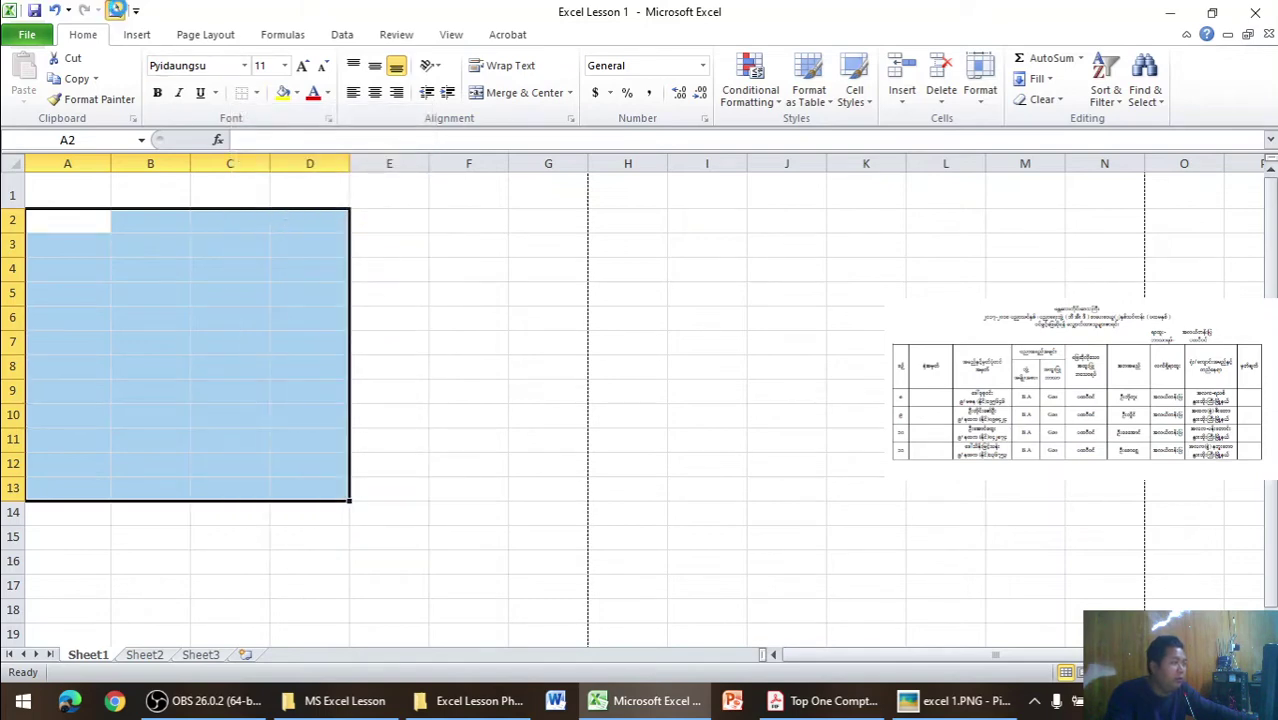
pyautogui.click(116, 11)
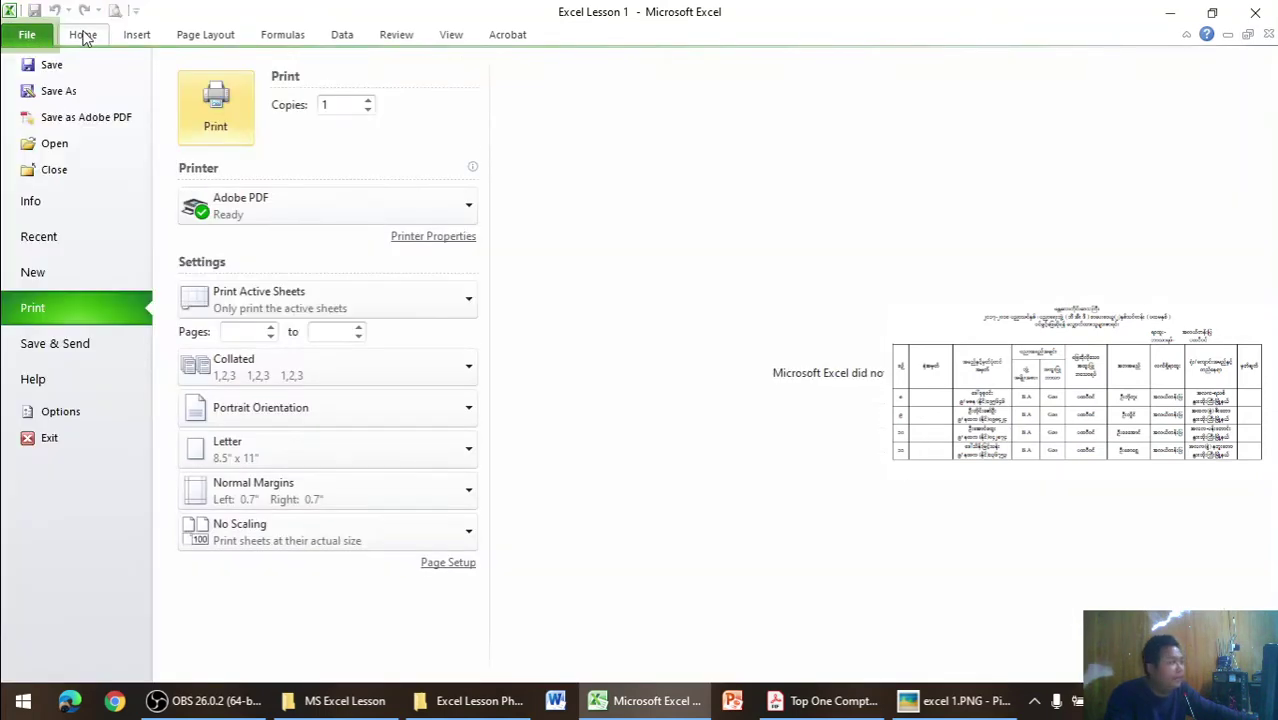
pyautogui.click(86, 36)
pyautogui.click(398, 230)
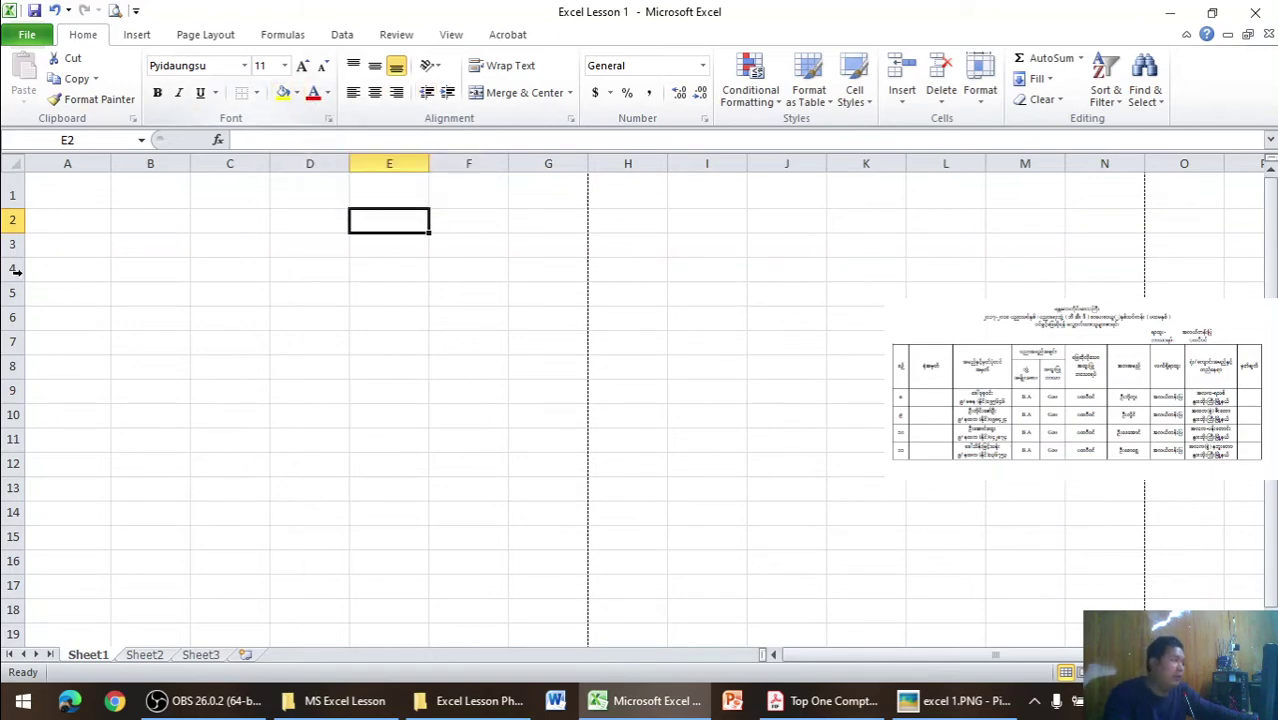
# - Apply All Borders to the A1:E8 range, five columns by eight rows
pyautogui.click(95, 222)
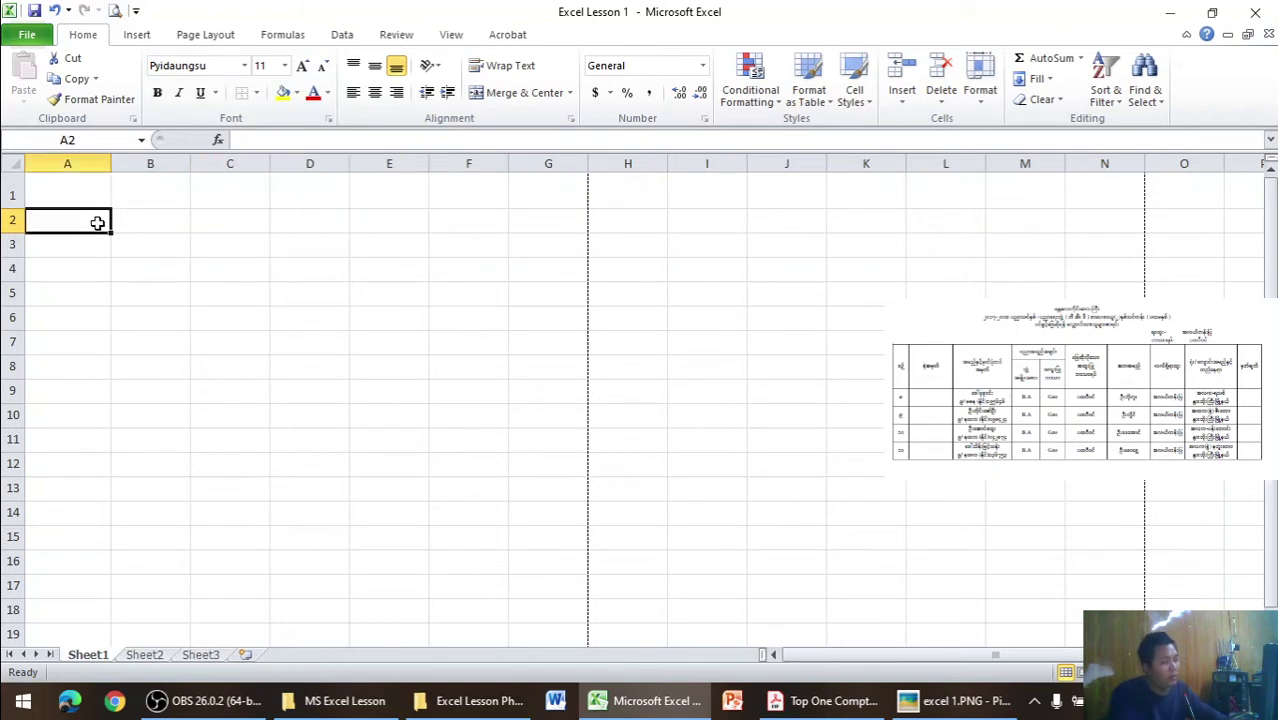
pyautogui.moveTo(99, 224); pyautogui.dragTo(290, 415)
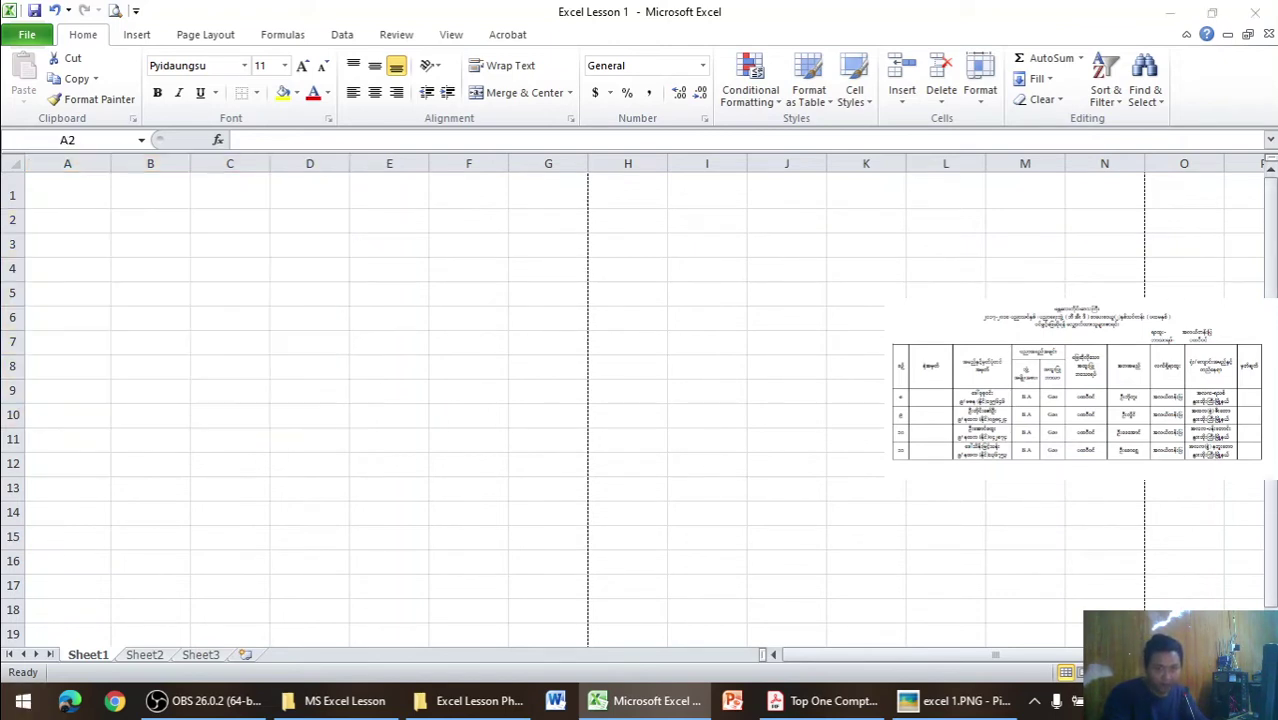
pyautogui.click(75, 192)
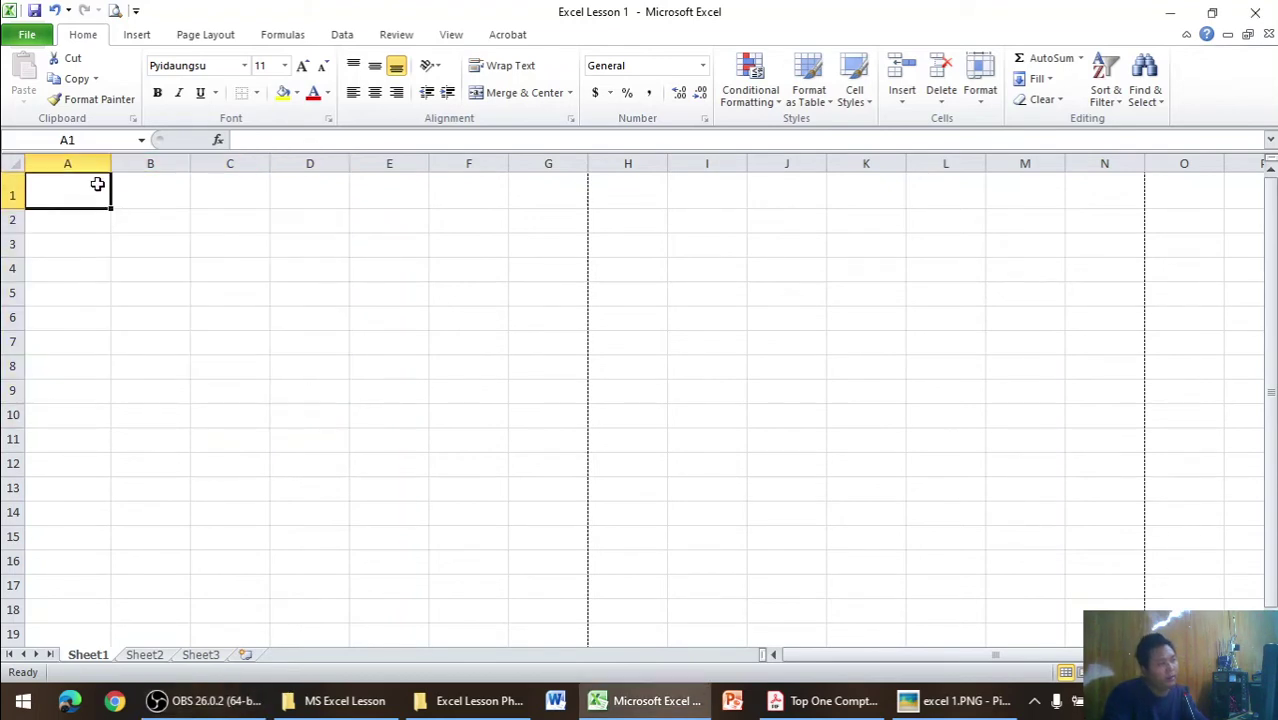
pyautogui.moveTo(68, 188); pyautogui.dragTo(380, 197)
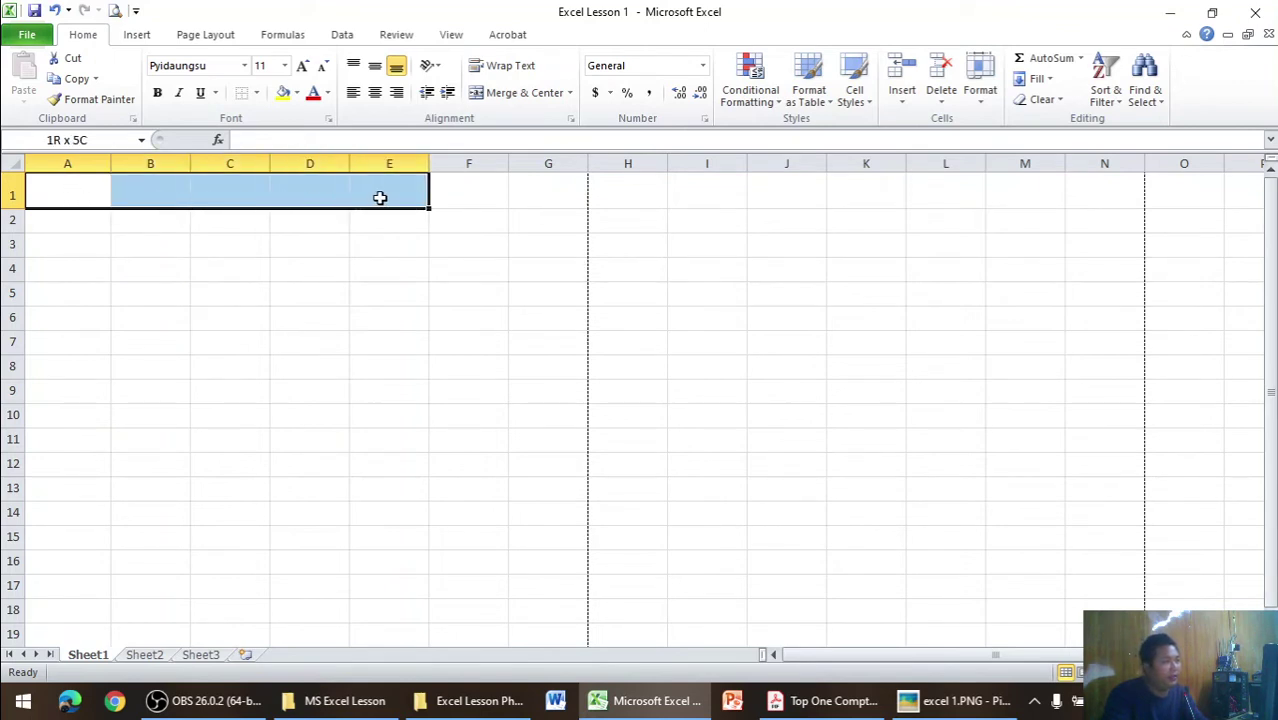
pyautogui.moveTo(380, 197); pyautogui.dragTo(388, 364)
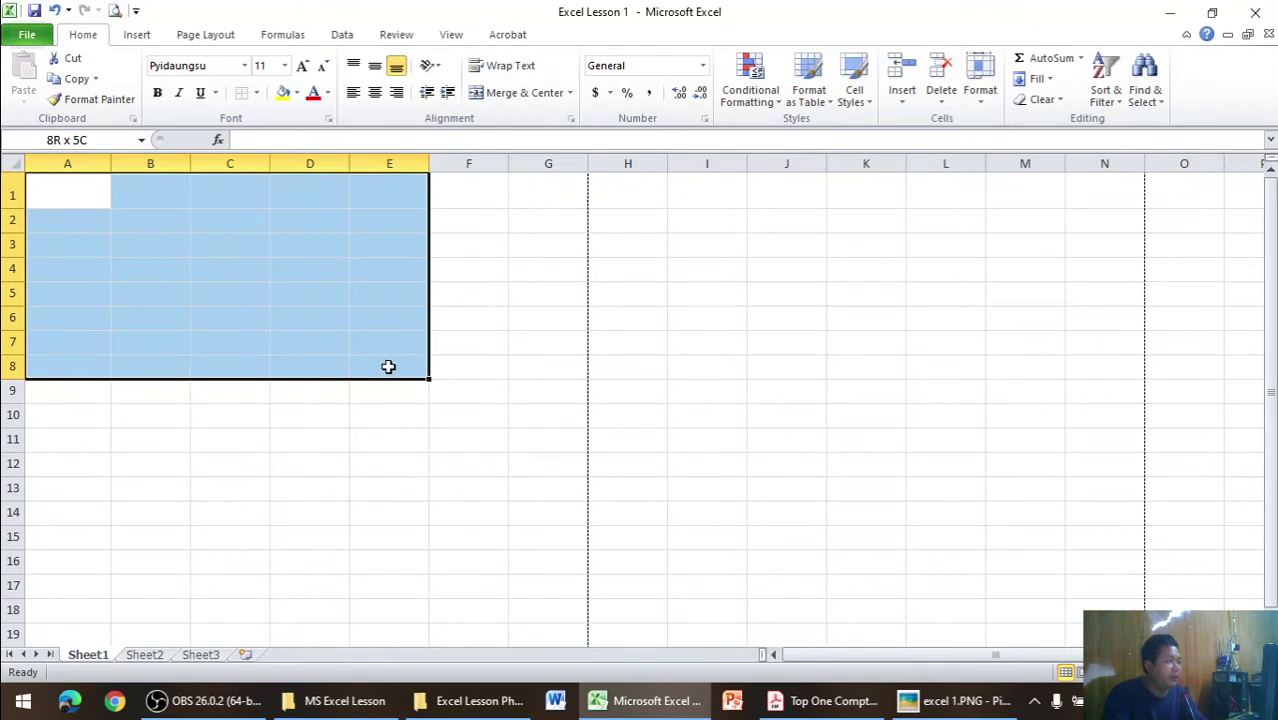
pyautogui.click(256, 92)
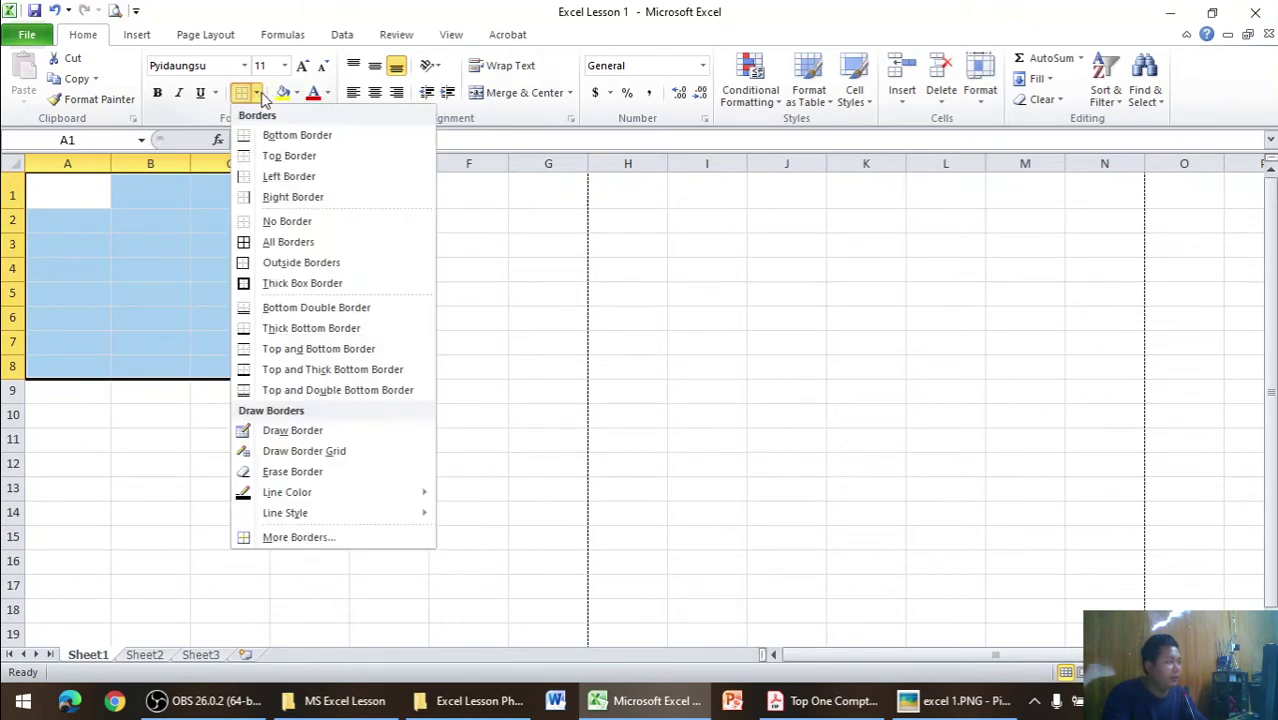
pyautogui.click(288, 242)
# - Type Burmese headings into A1 and B1, with ကျန်စစ်သား in B1
pyautogui.doubleClick(61, 197)
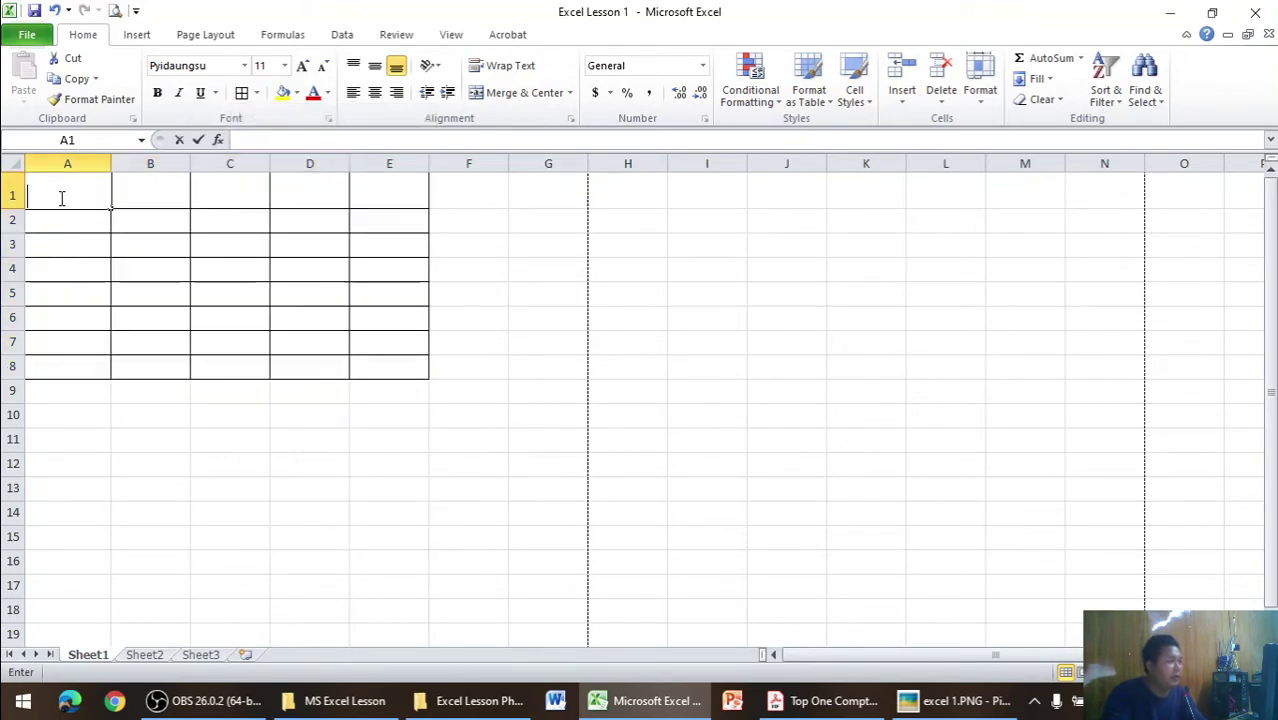
pyautogui.write('ဆ')
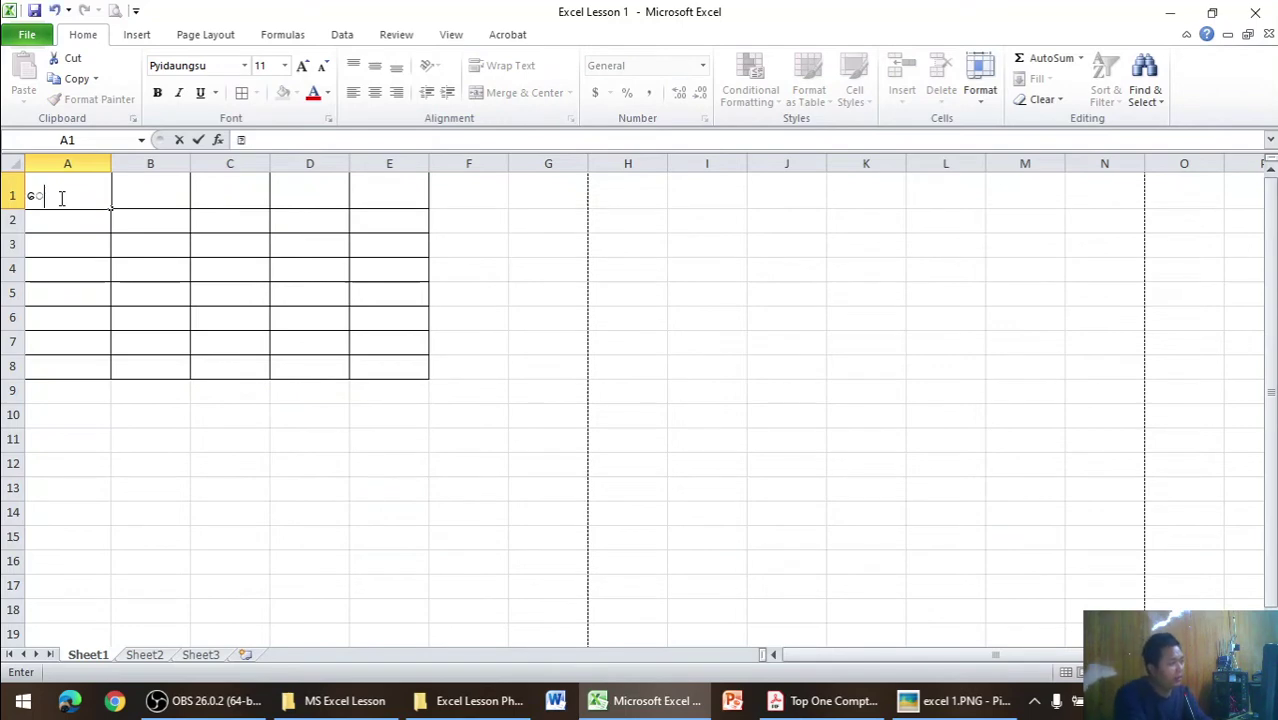
pyautogui.write('သ')
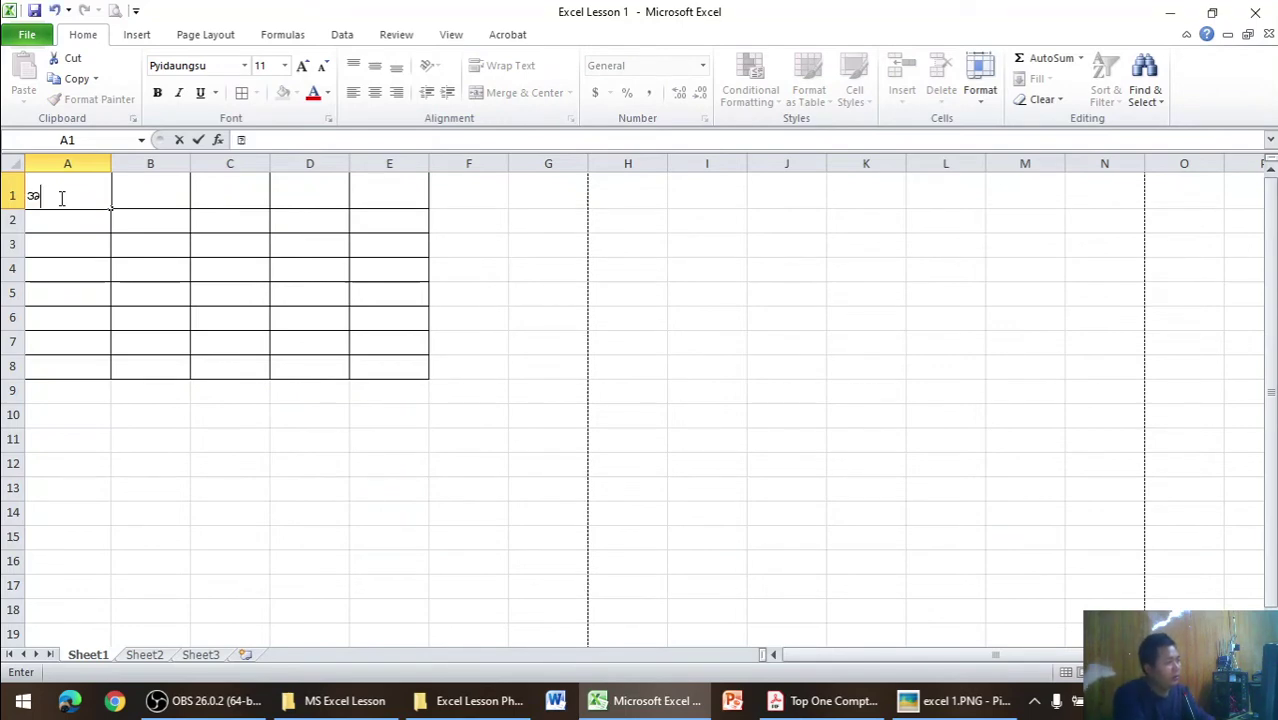
pyautogui.write('မည်')
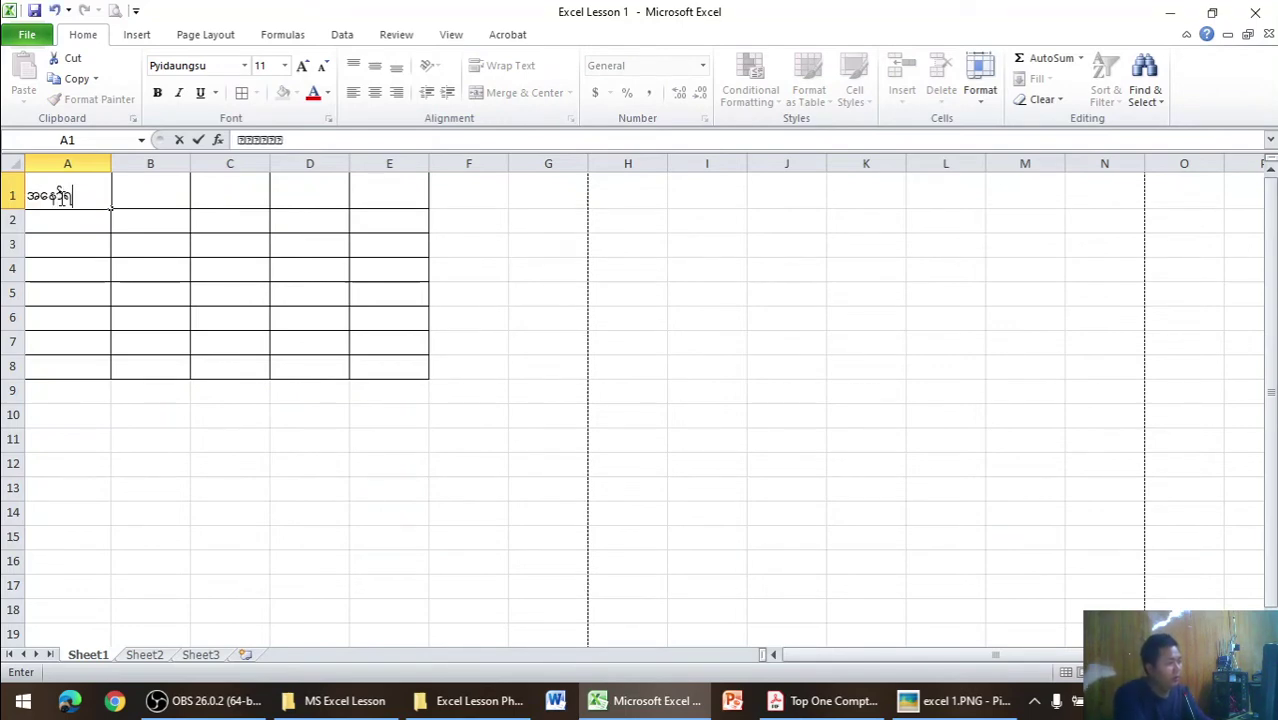
pyautogui.write('ထာ')
pyautogui.press('Tab')
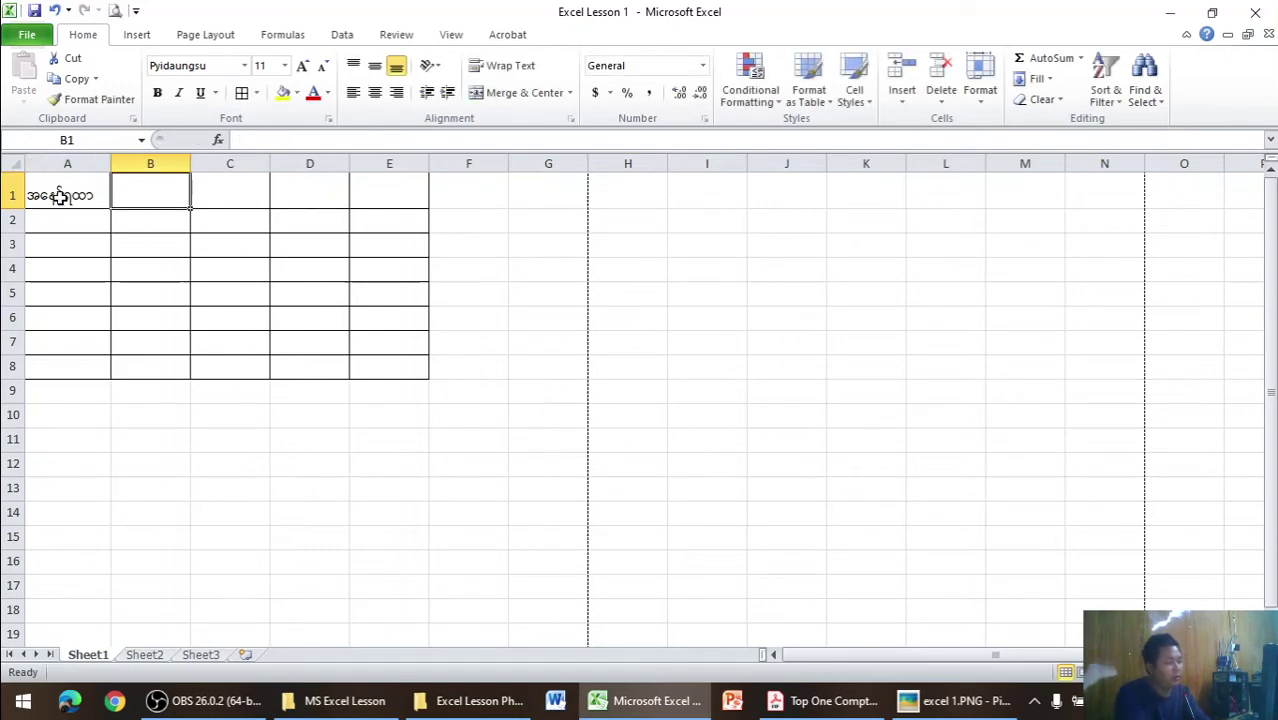
pyautogui.write('ကျာစစ်သ')
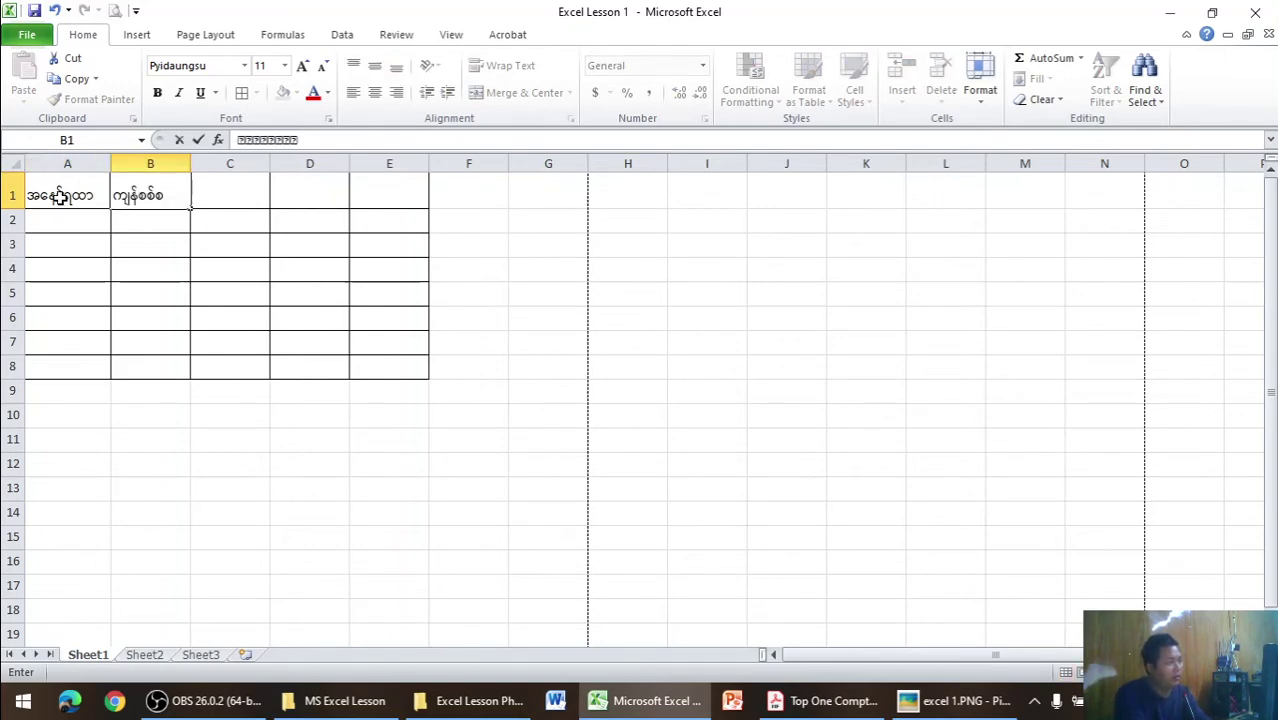
pyautogui.press('BackSpace')
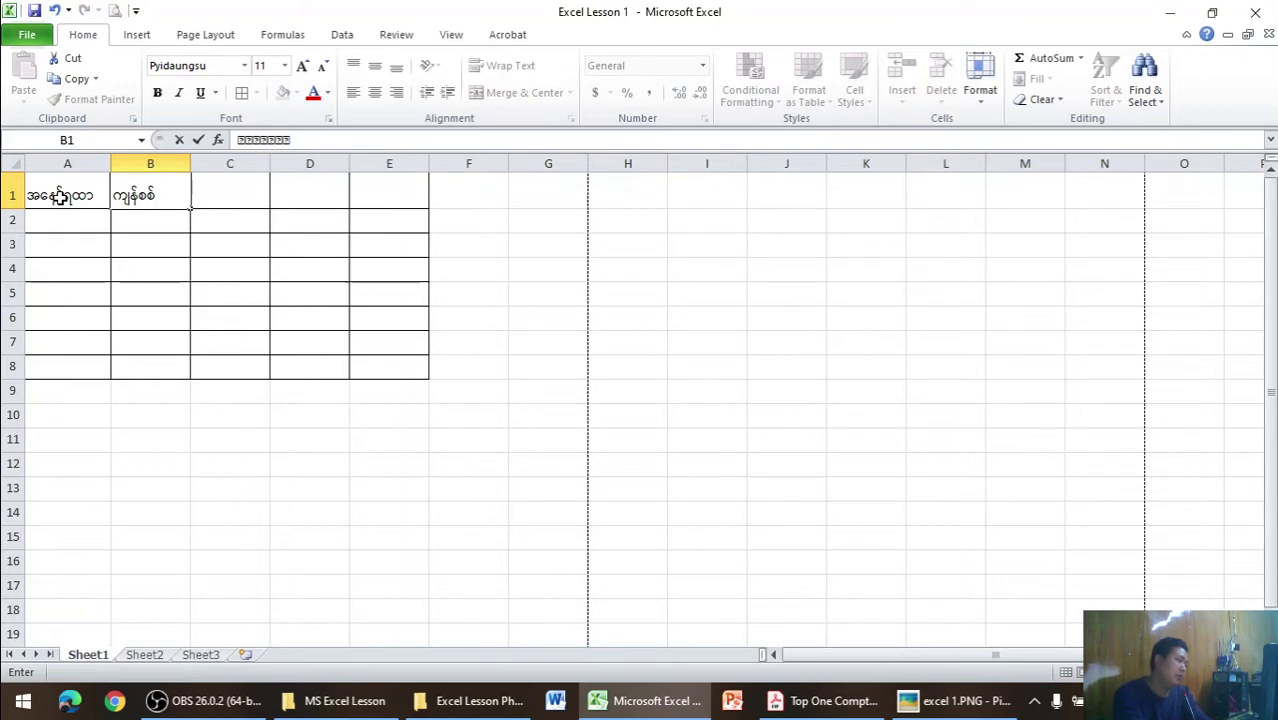
pyautogui.write('သား')
pyautogui.press('Tab')
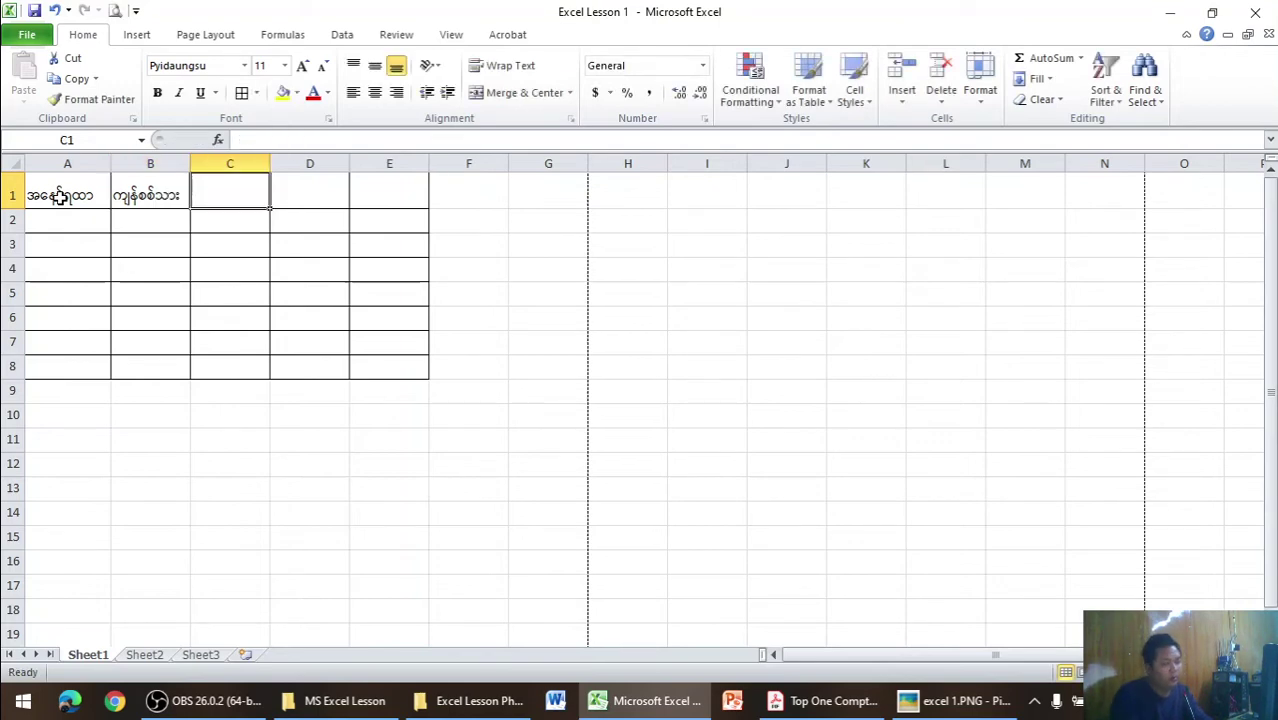
# - Enter ဘုရင့်နောင် in C1 and အလောင်းဘုရား in D1, then begin E1 with ဗ
pyautogui.write('ဘုရ')
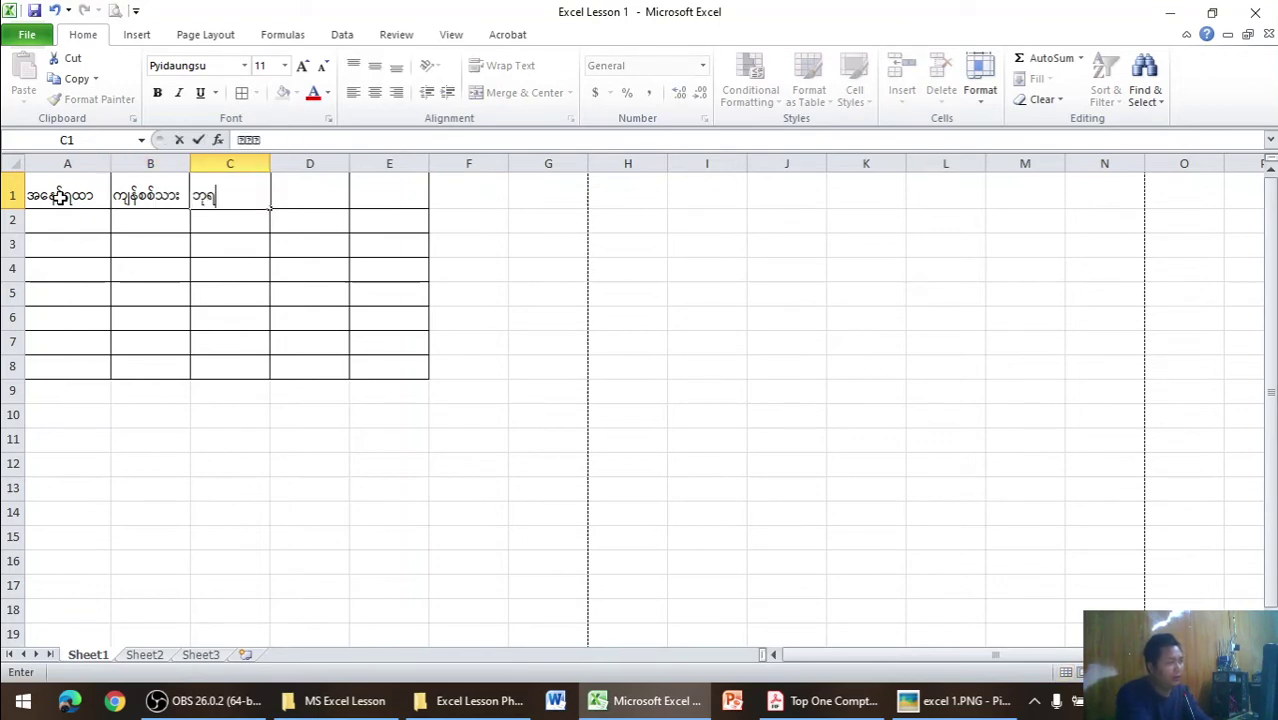
pyautogui.write('င့်နောင်')
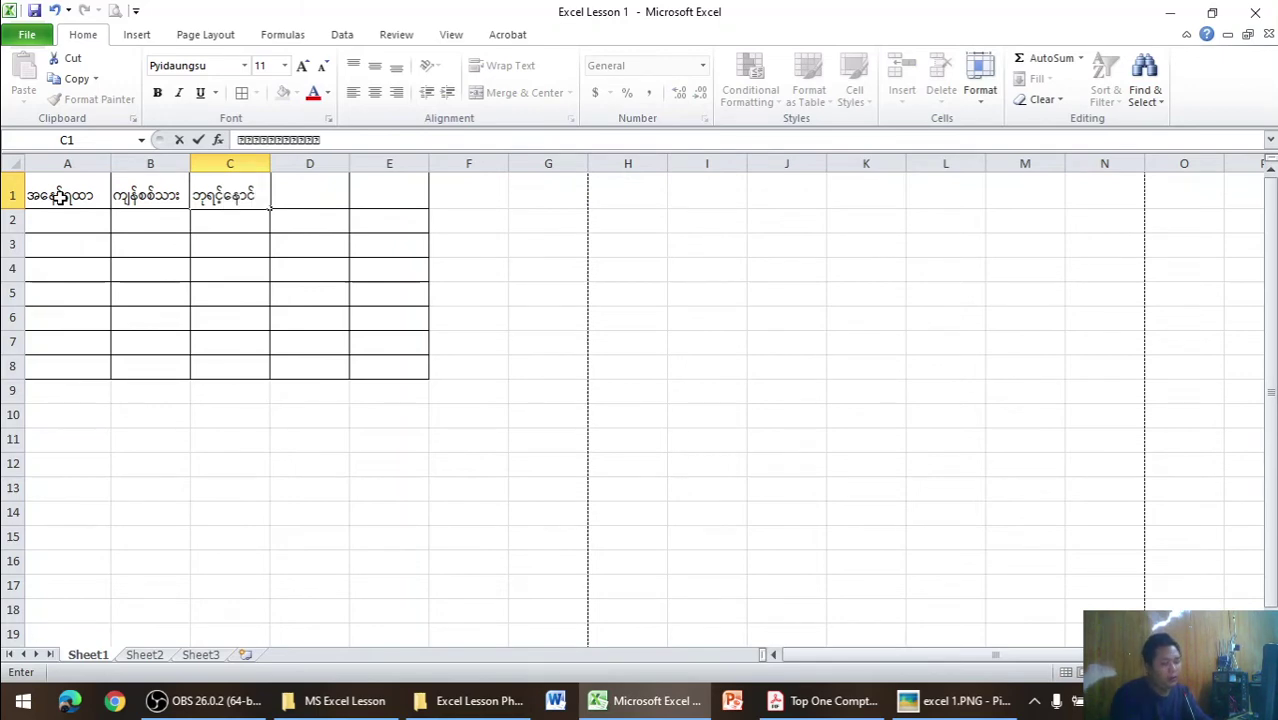
pyautogui.press('Tab')
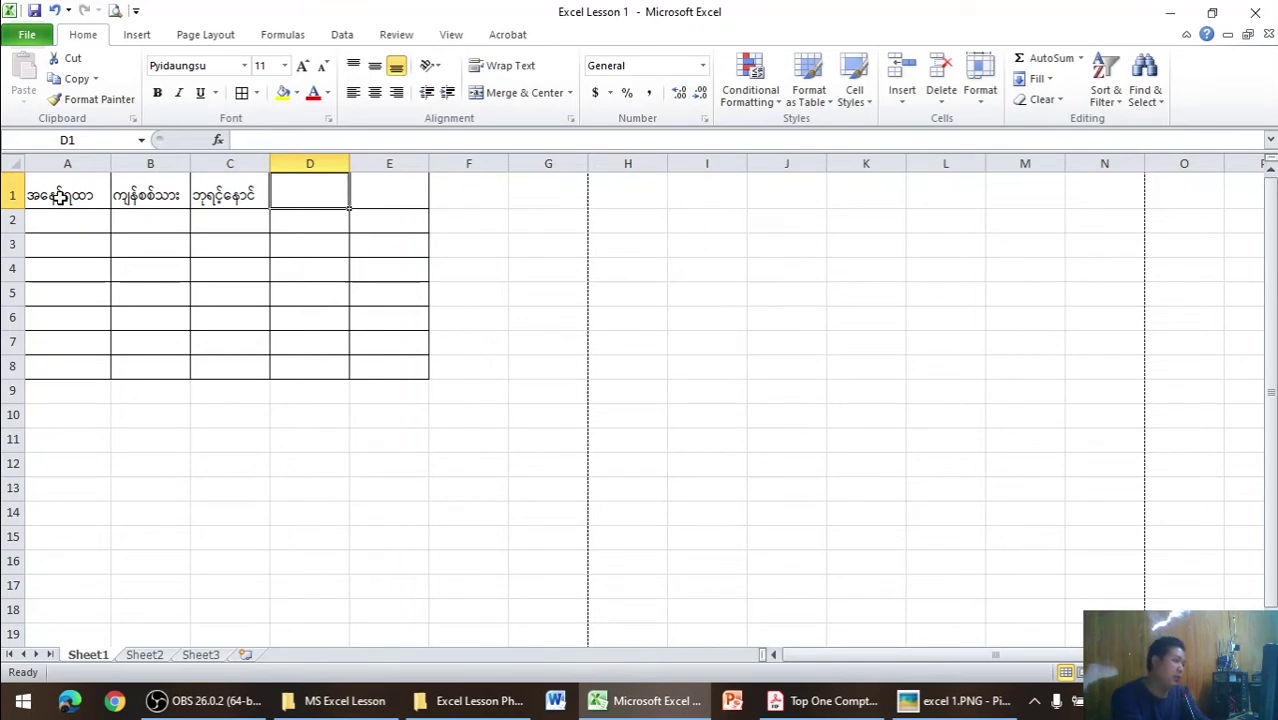
pyautogui.write('အလောင်းဘုရား')
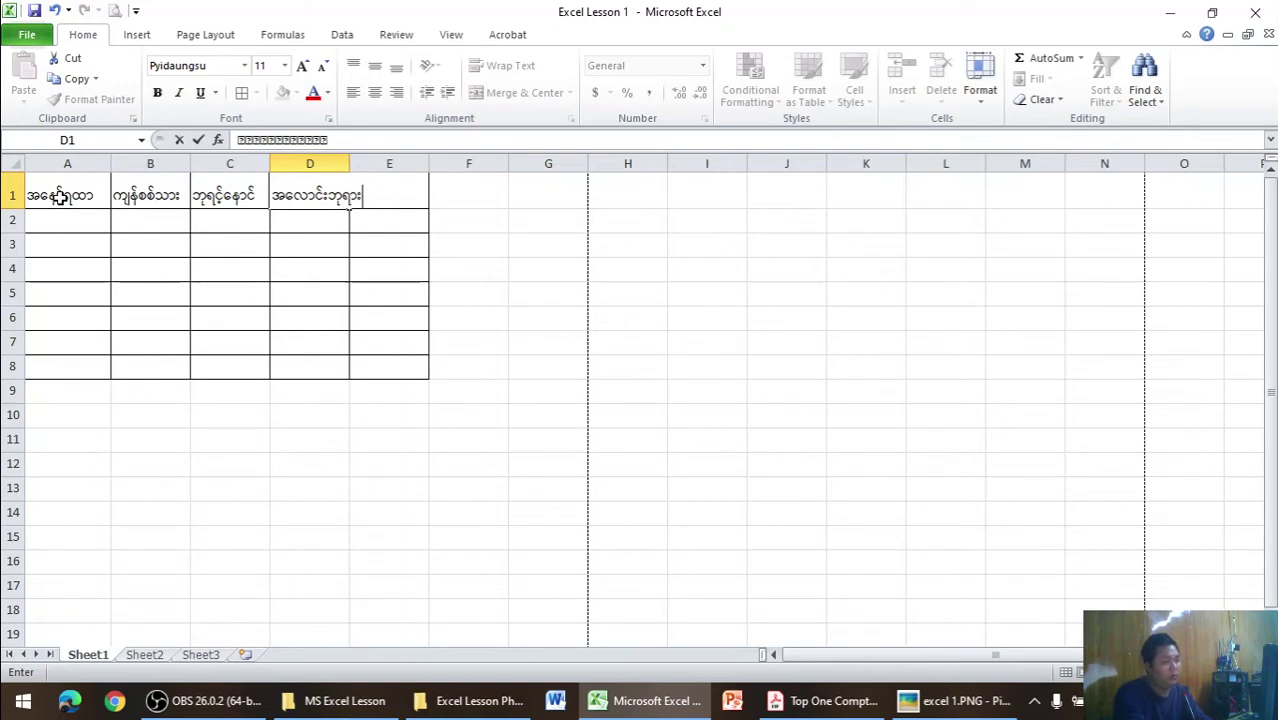
pyautogui.press('Tab')
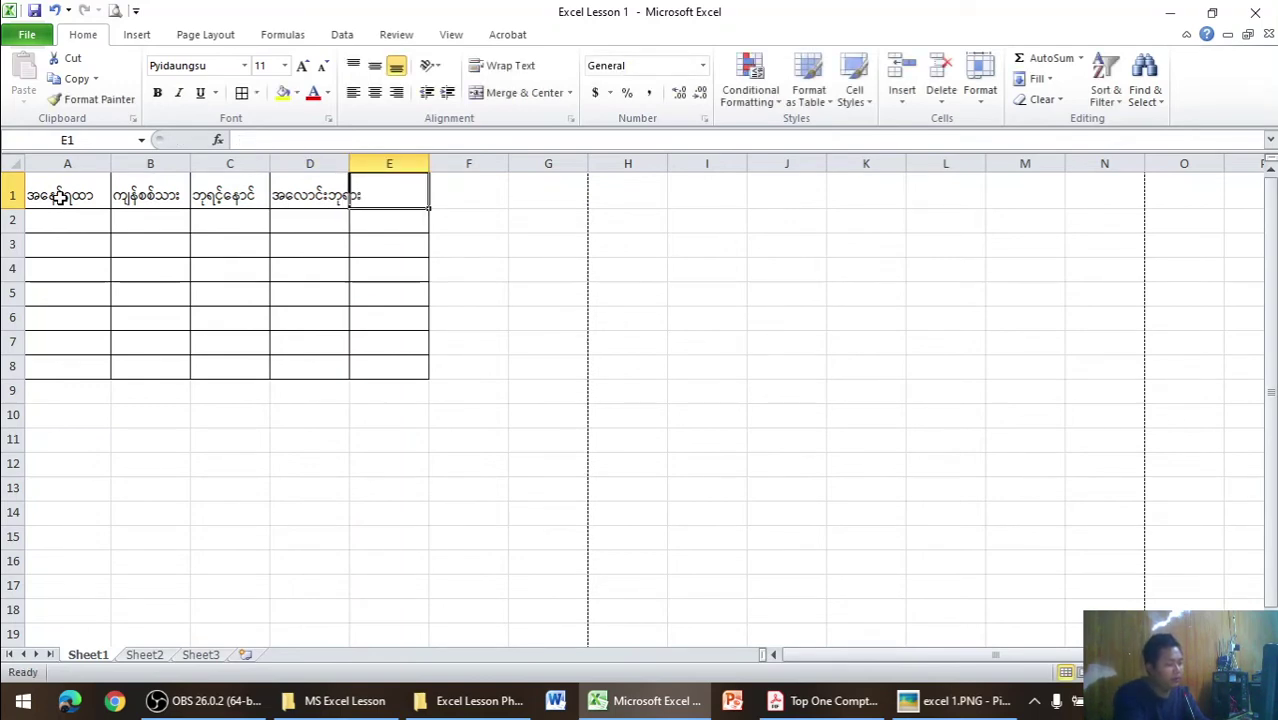
pyautogui.write('ဗန္ဓ')
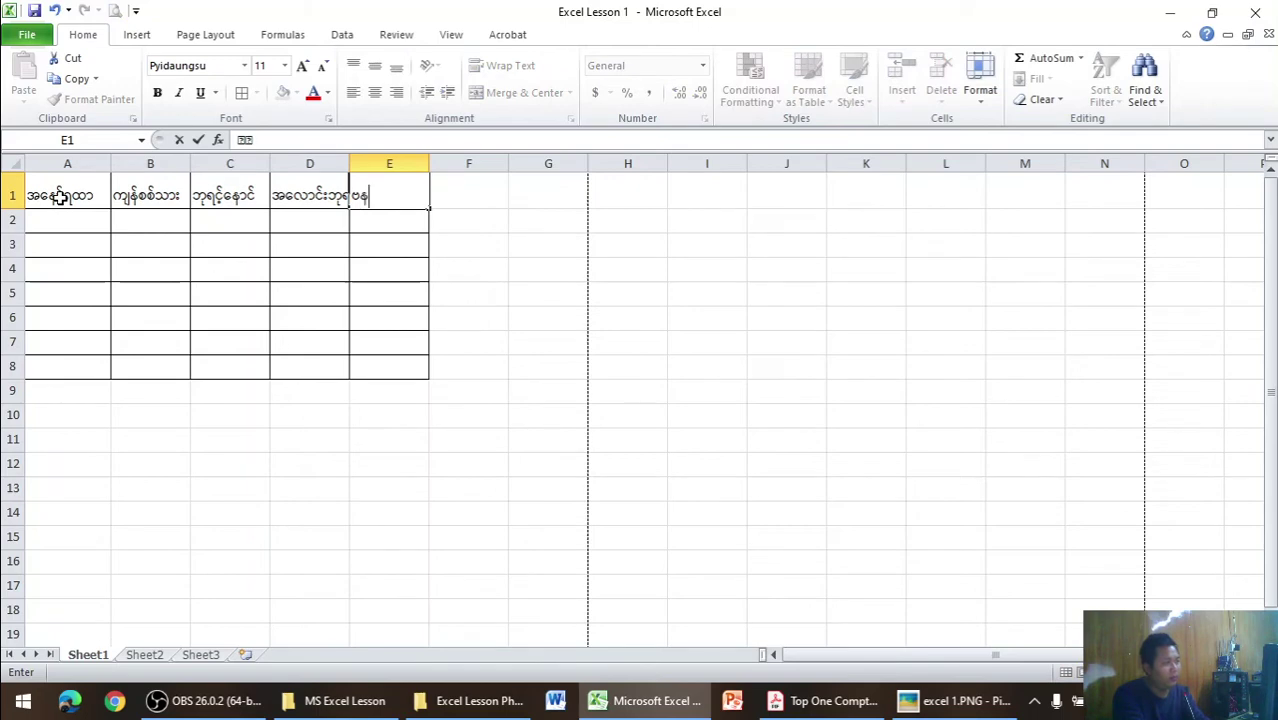
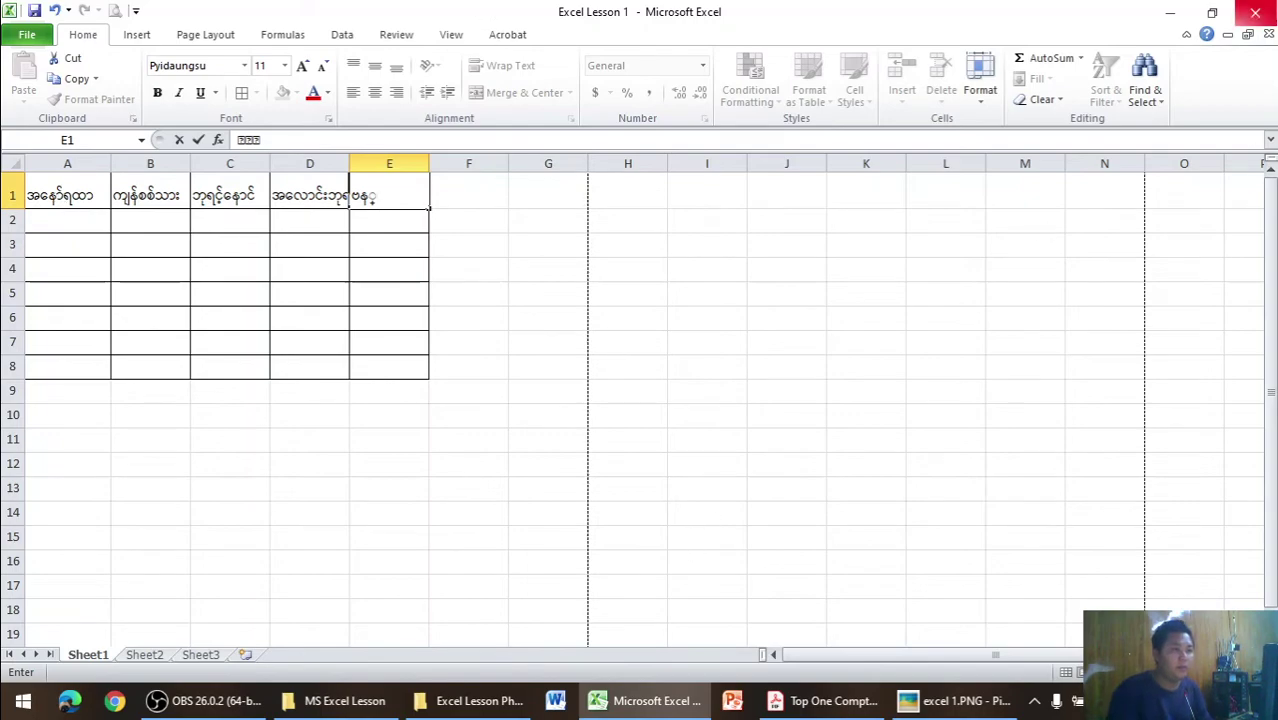
# - Use the MM Typing.PNG keyboard image to type the final character ဓ in E1 and commit it
pyautogui.click(1180, 12)
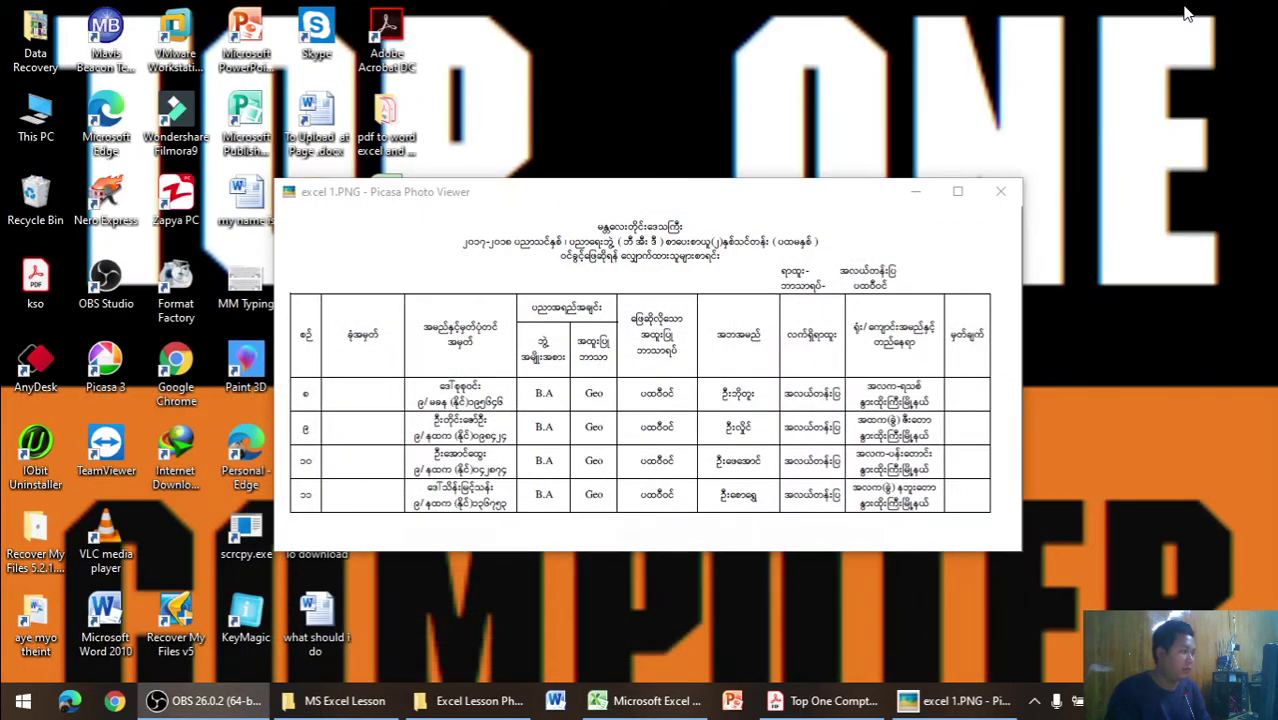
pyautogui.click(914, 191)
pyautogui.doubleClick(263, 293)
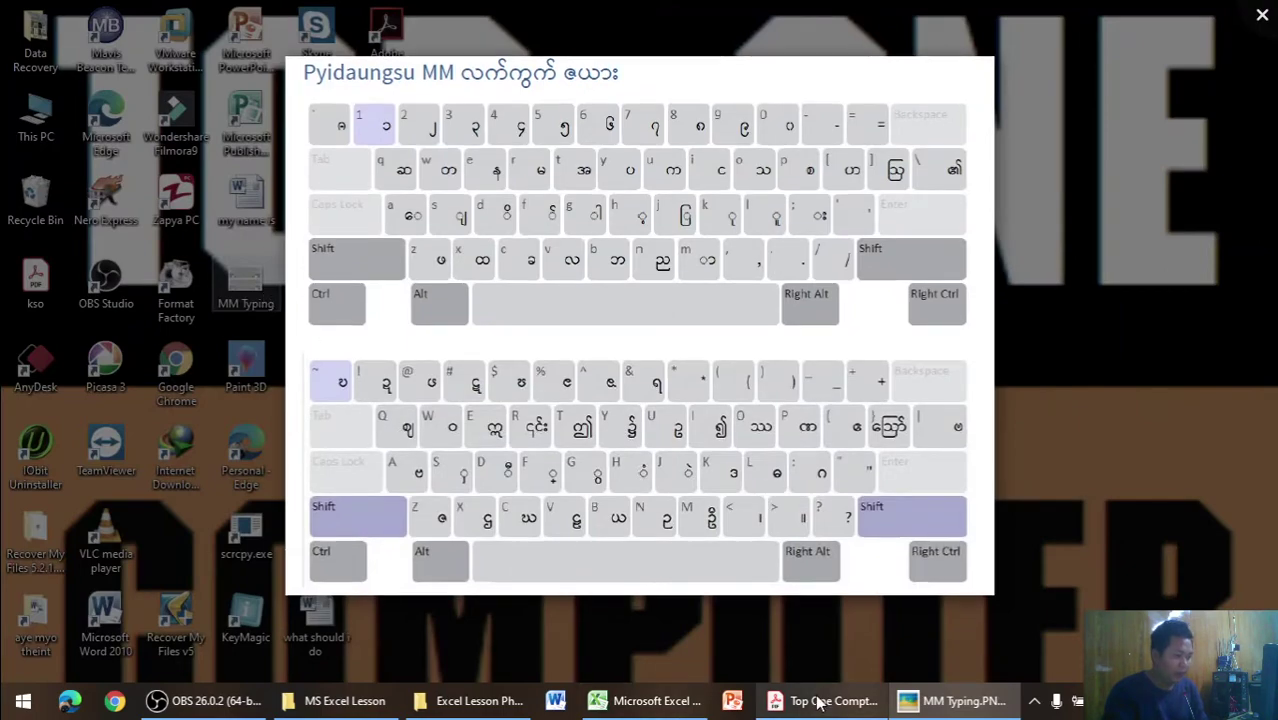
pyautogui.click(660, 700)
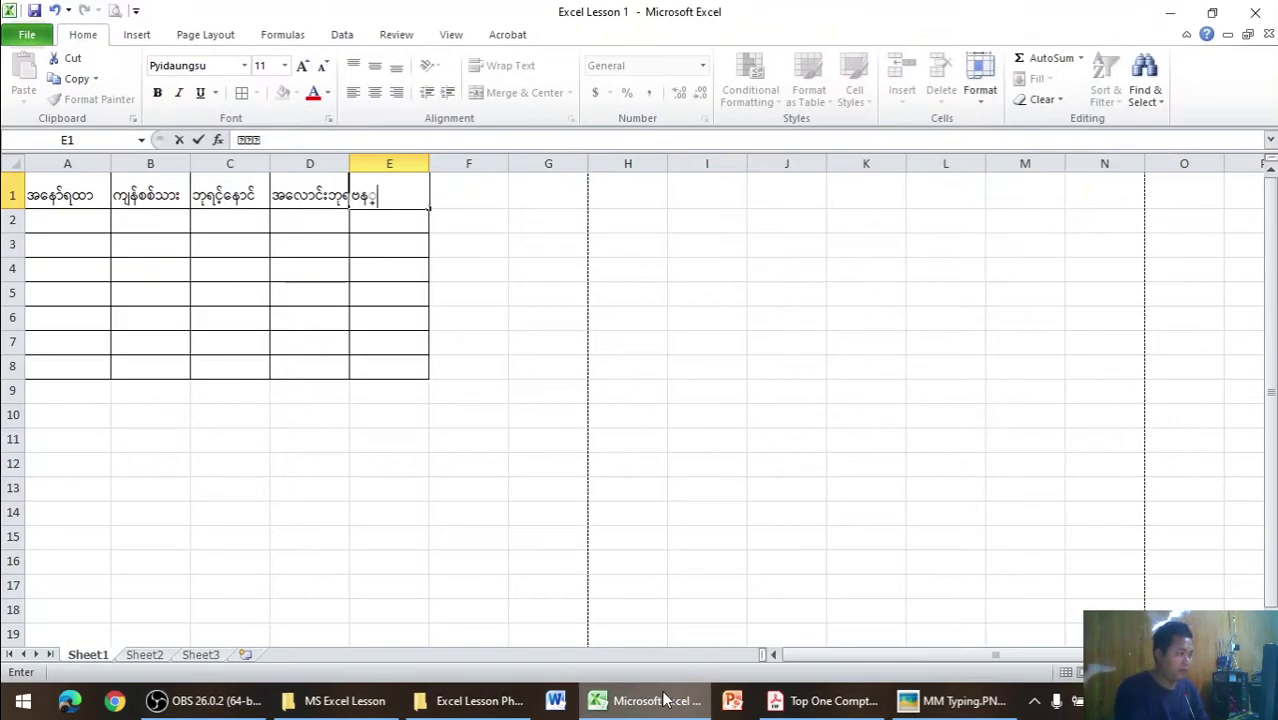
pyautogui.write('ဓုလ')
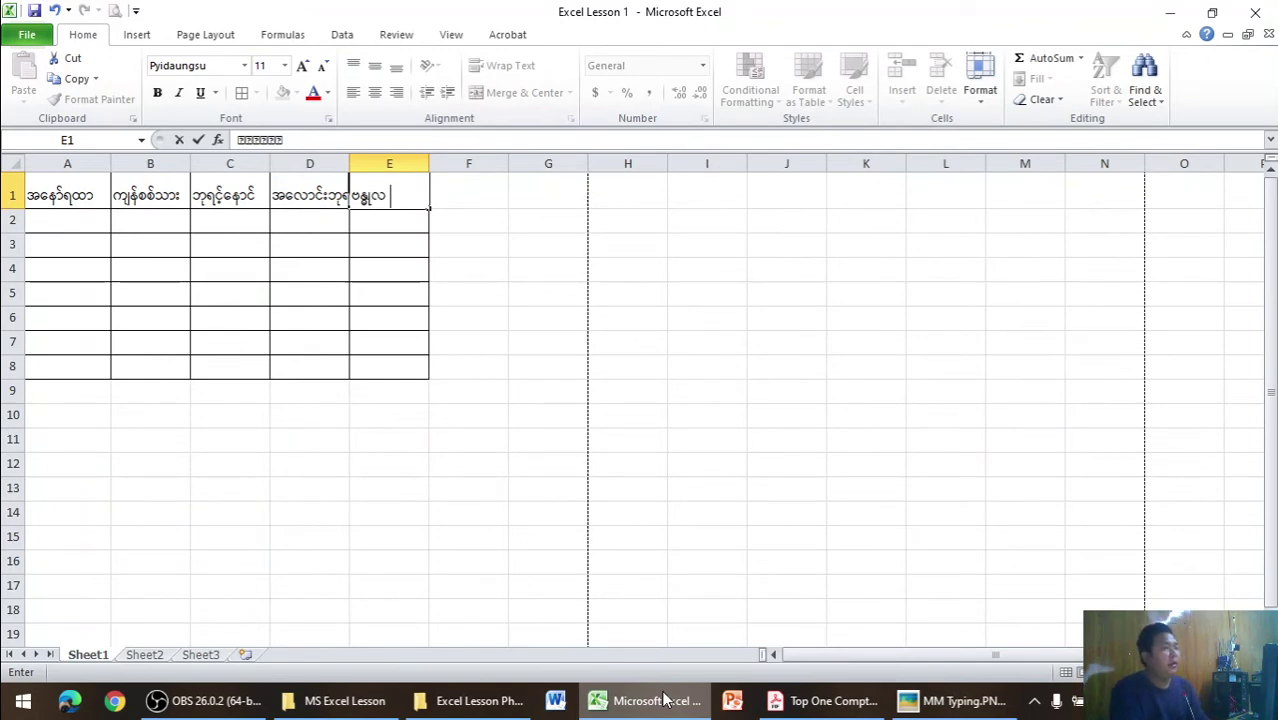
pyautogui.click(242, 333)
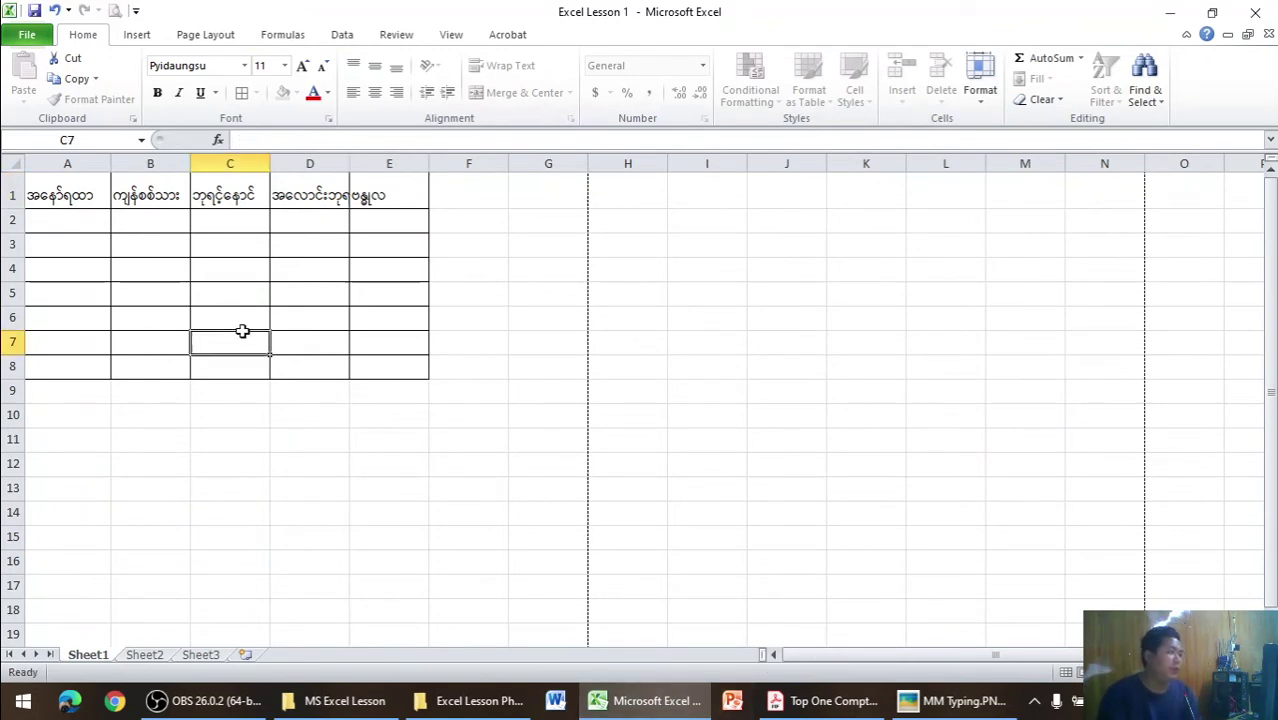
# - After a quick print preview, widen columns A–E to fit the Myanmar headers, then select A1:A8
pyautogui.click(112, 11)
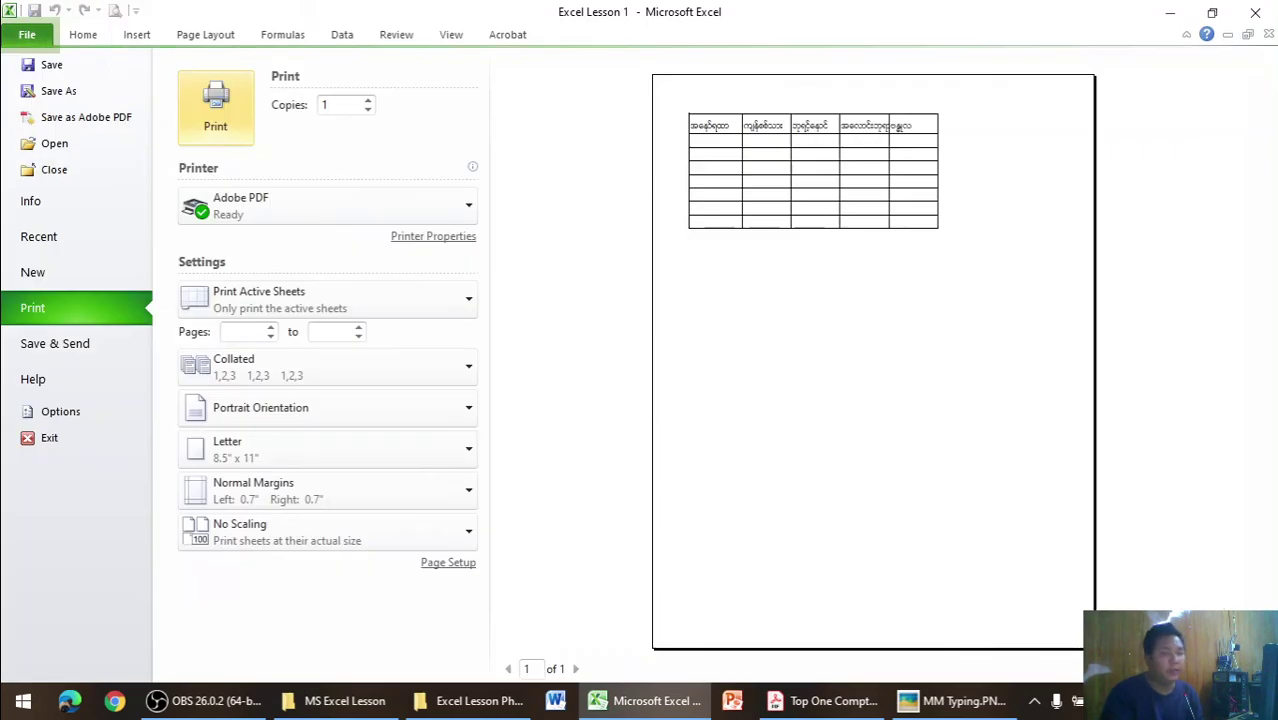
pyautogui.click(68, 34)
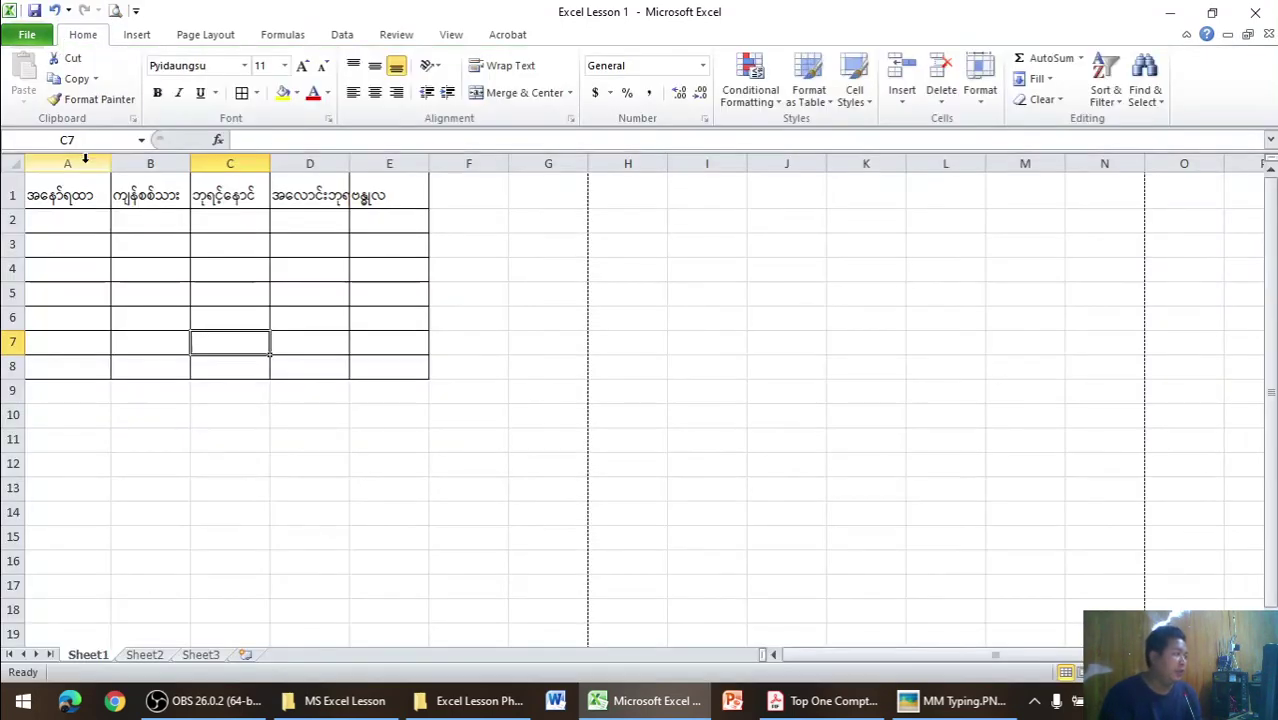
pyautogui.moveTo(88, 163)
pyautogui.mouseDown()
pyautogui.moveTo(400, 166)
pyautogui.moveTo(379, 163)
pyautogui.mouseUp()
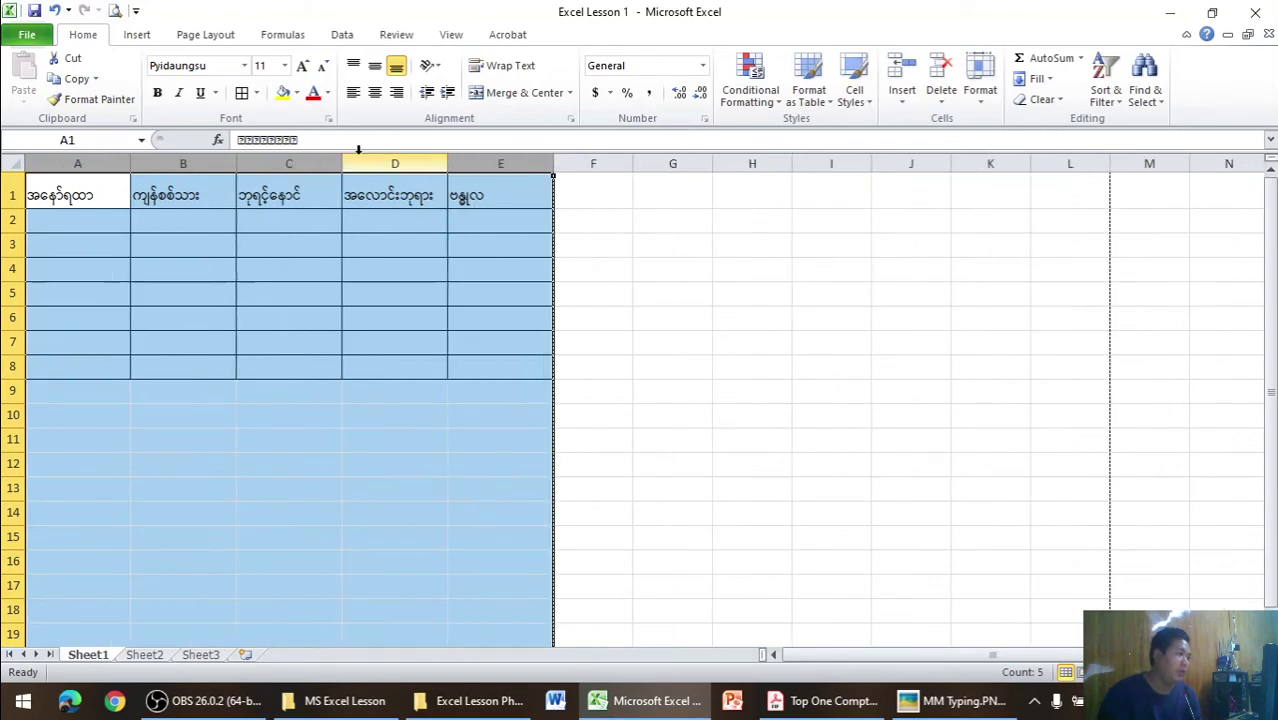
pyautogui.click(104, 196)
pyautogui.moveTo(80, 220); pyautogui.dragTo(86, 366)
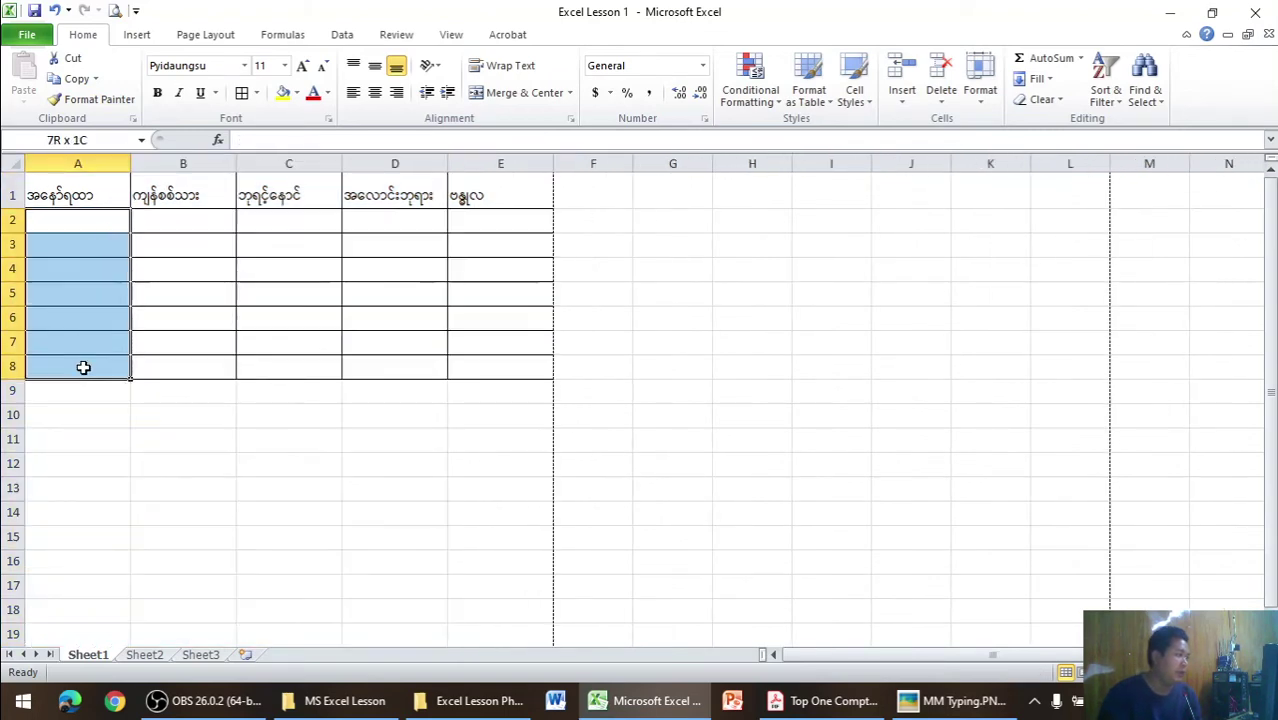
pyautogui.moveTo(110, 196); pyautogui.dragTo(71, 374)
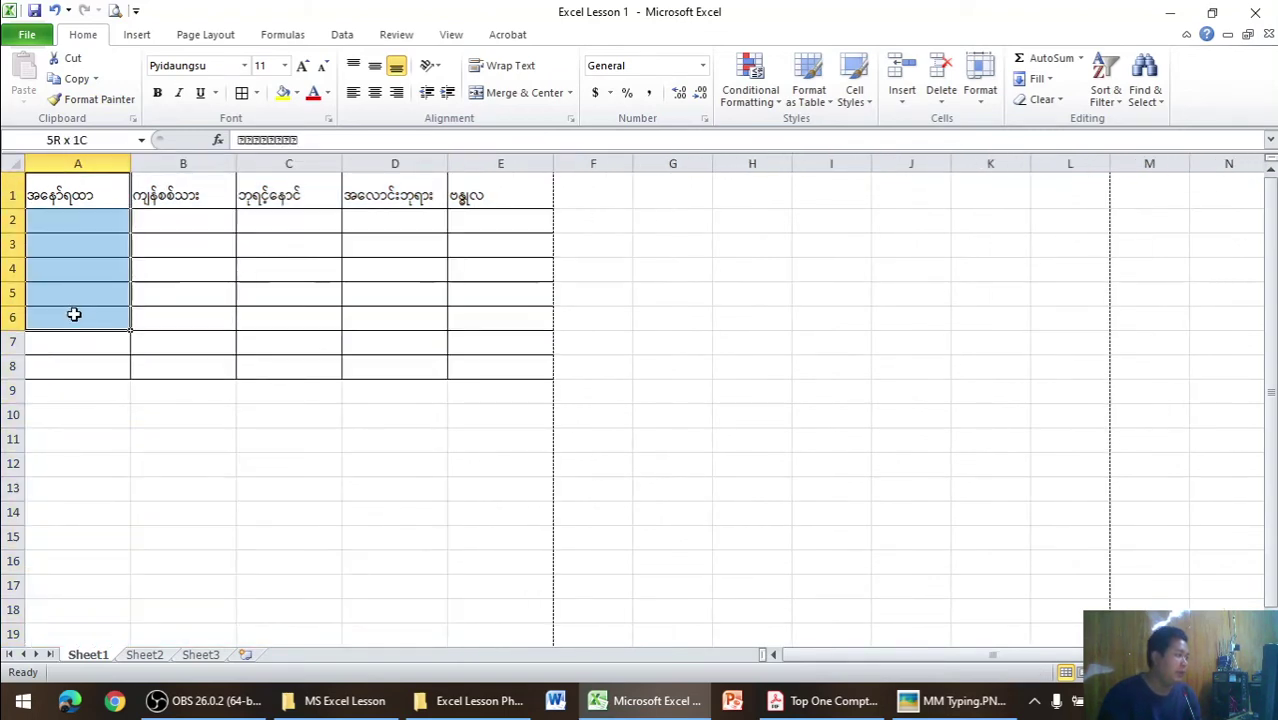
# - Fill rows 1–8 of columns A, B and C with orange, gold and green
pyautogui.click(298, 93)
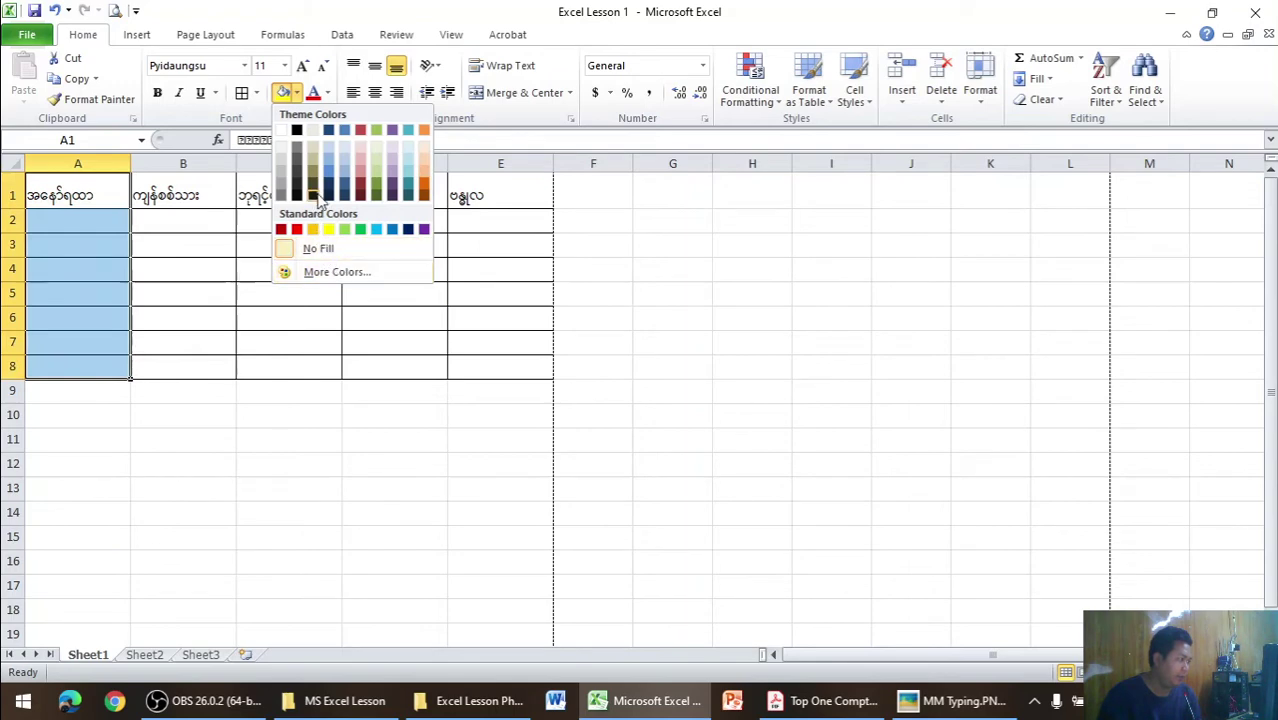
pyautogui.click(424, 131)
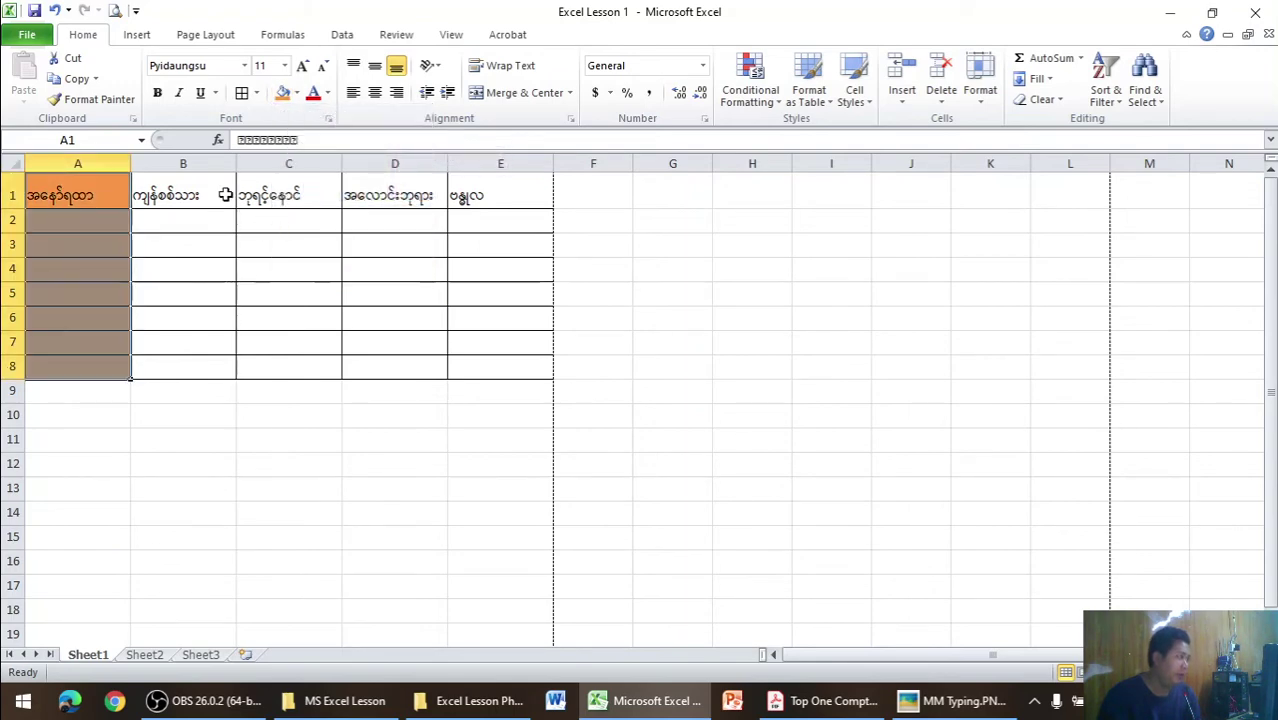
pyautogui.moveTo(183, 220); pyautogui.dragTo(201, 367)
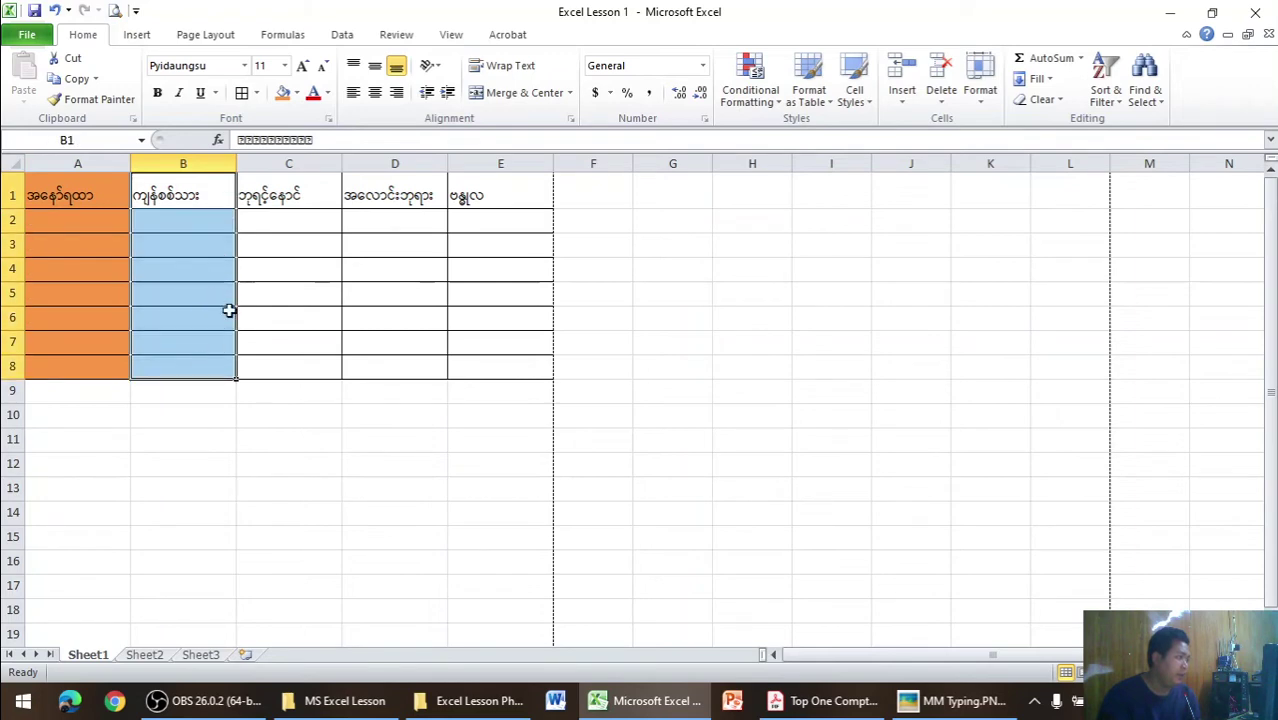
pyautogui.click(297, 92)
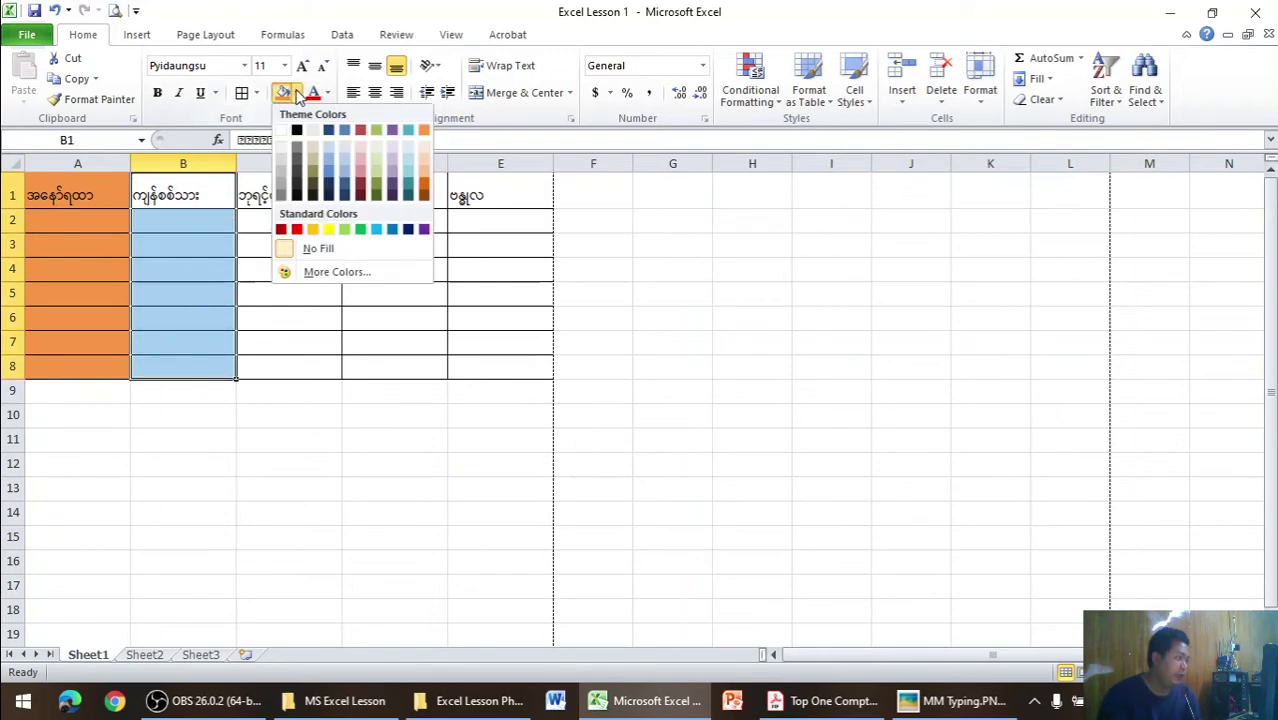
pyautogui.click(313, 229)
pyautogui.moveTo(288, 195)
pyautogui.mouseDown()
pyautogui.moveTo(287, 386)
pyautogui.moveTo(288, 370)
pyautogui.mouseUp()
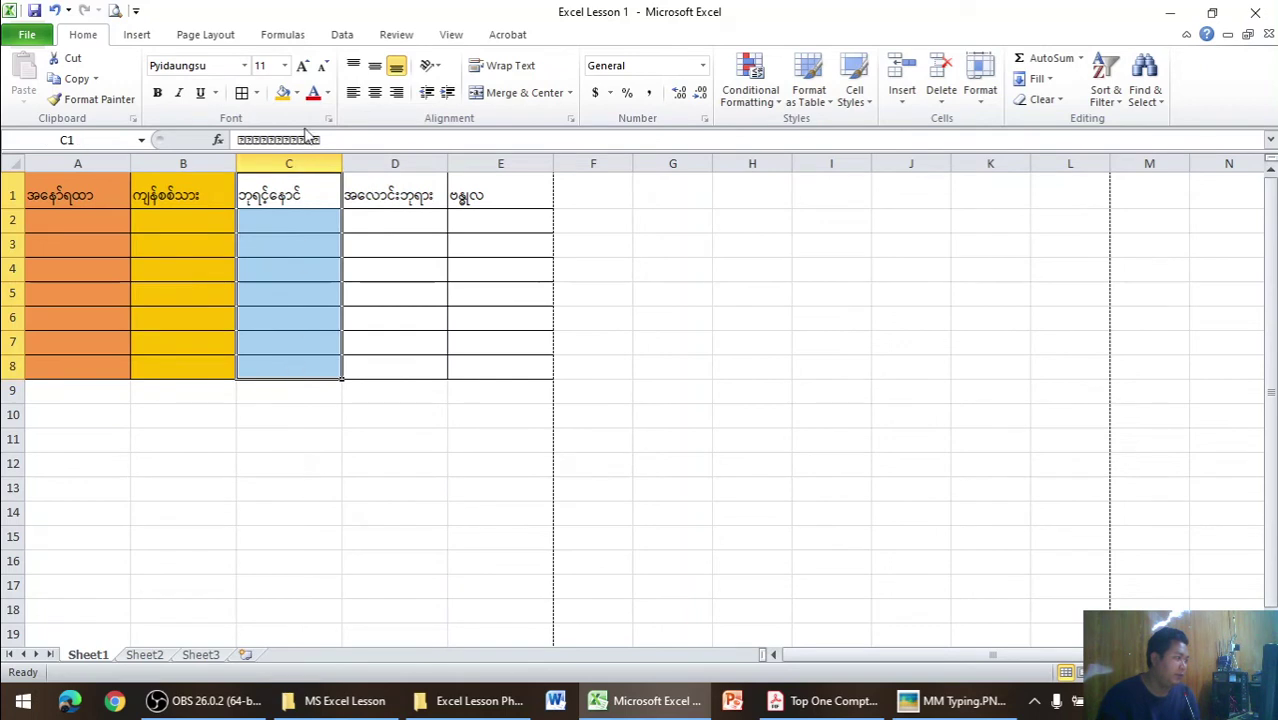
pyautogui.click(297, 92)
pyautogui.click(360, 229)
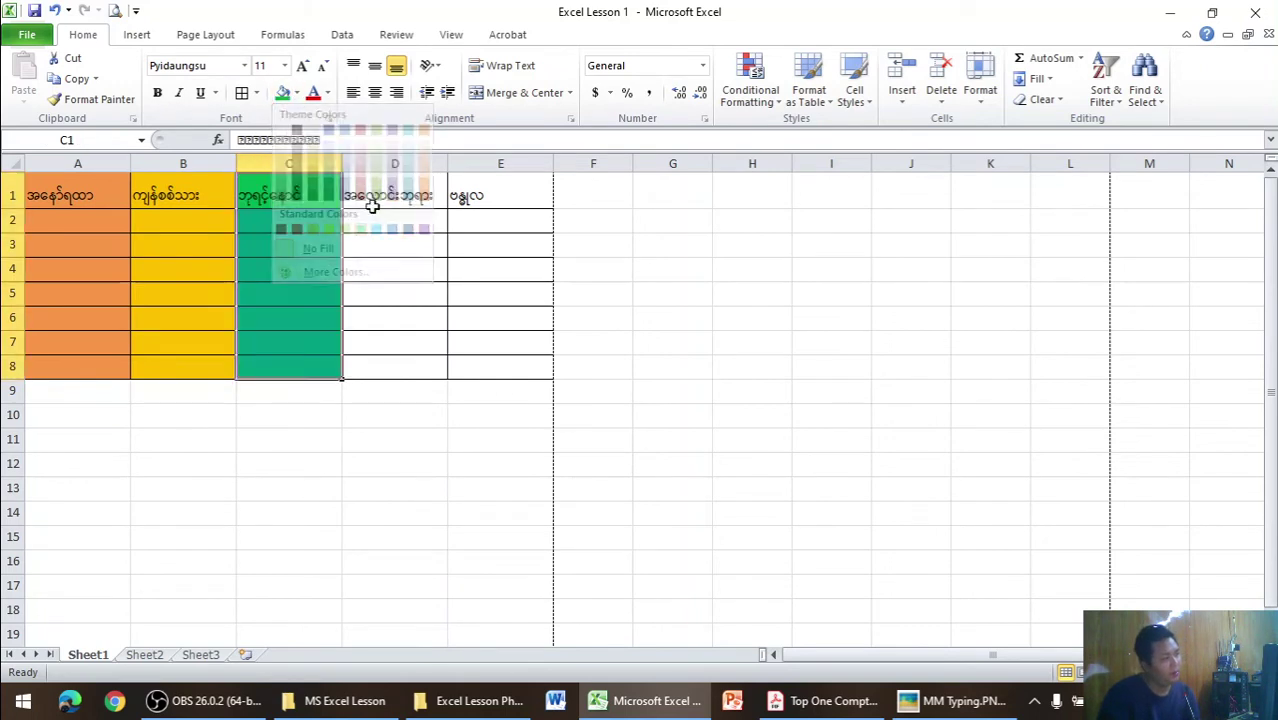
# - Fill D1:D8 with red and E1:E8 with blue
pyautogui.moveTo(371, 200); pyautogui.dragTo(379, 361)
pyautogui.click(329, 93)
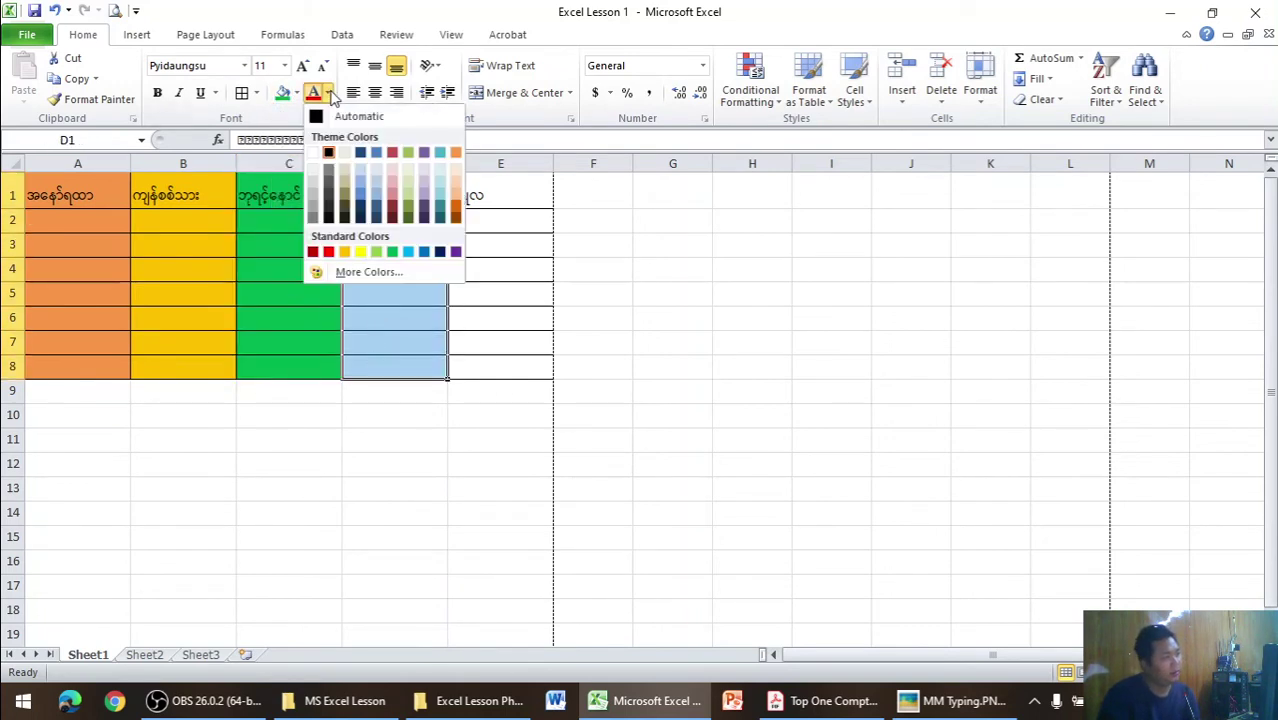
pyautogui.click(298, 92)
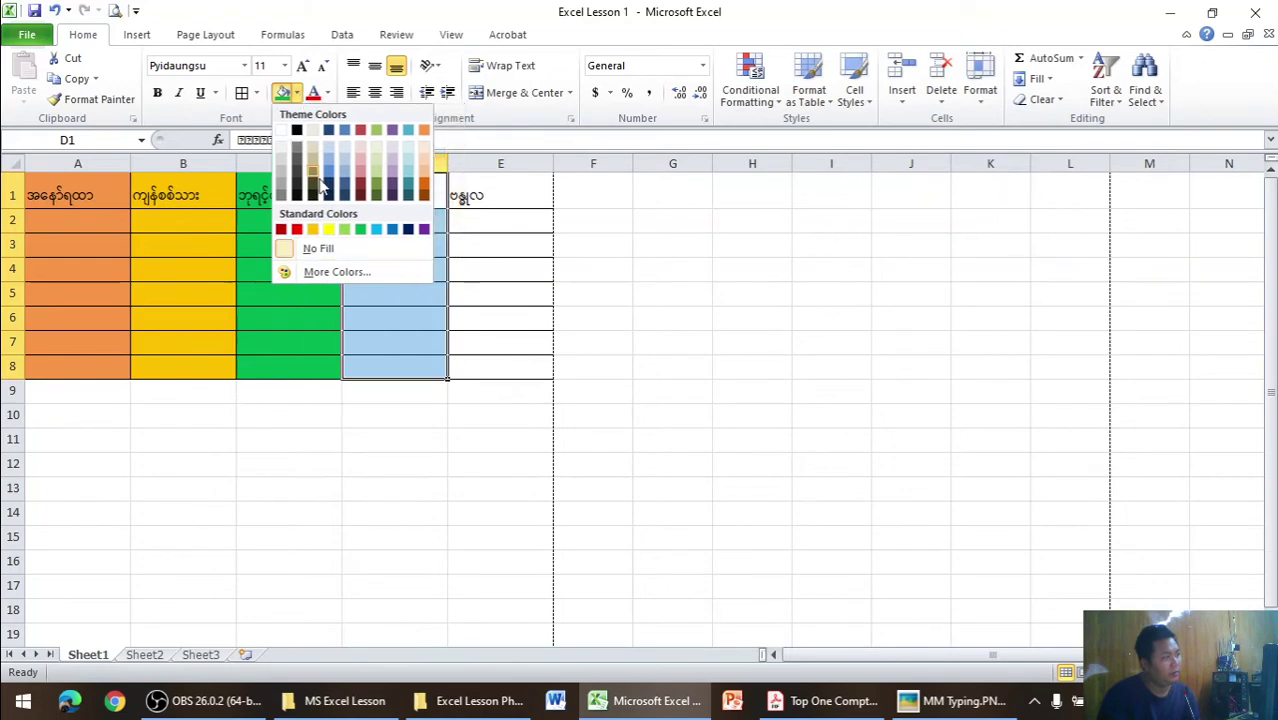
pyautogui.click(296, 229)
pyautogui.moveTo(470, 196); pyautogui.dragTo(458, 366)
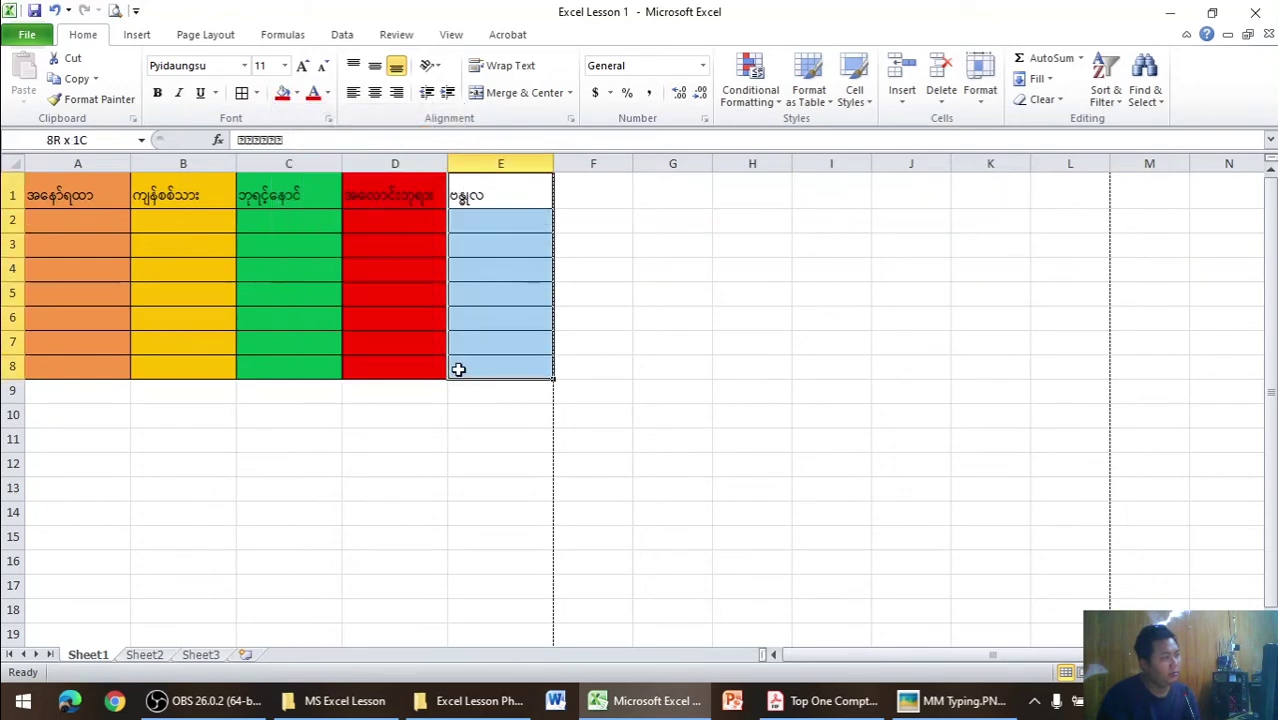
pyautogui.click(298, 92)
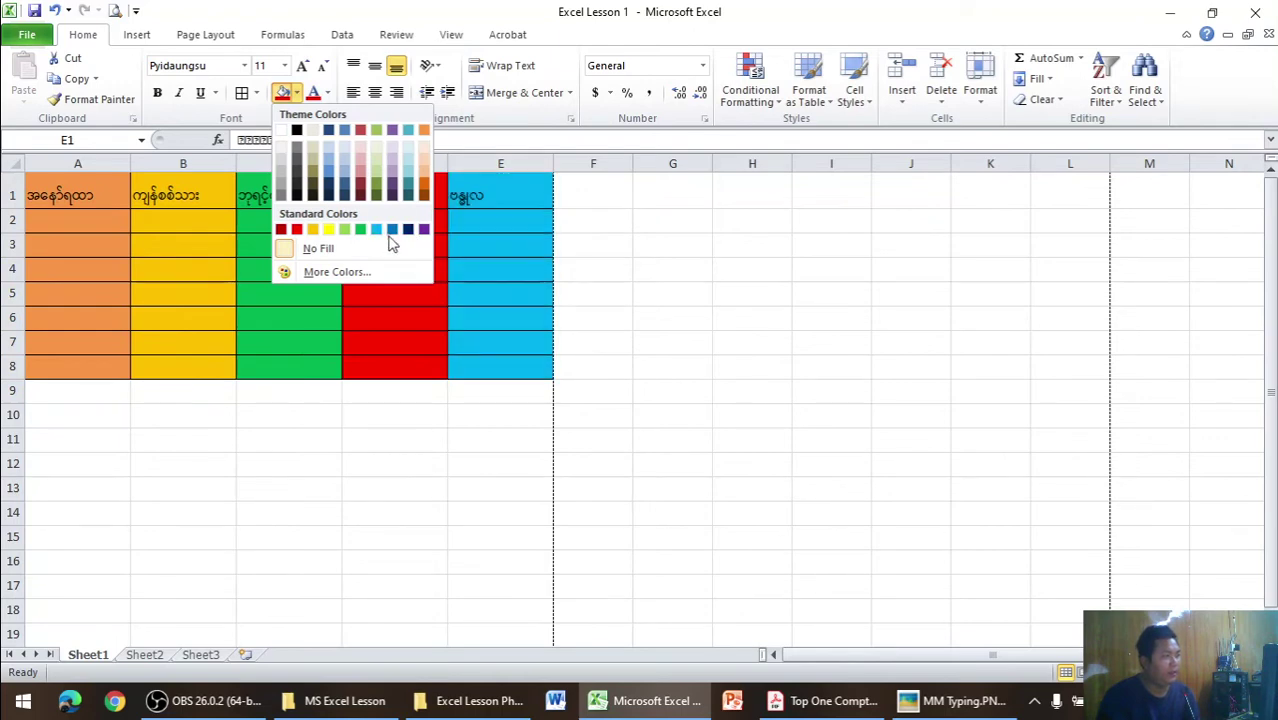
pyautogui.click(391, 230)
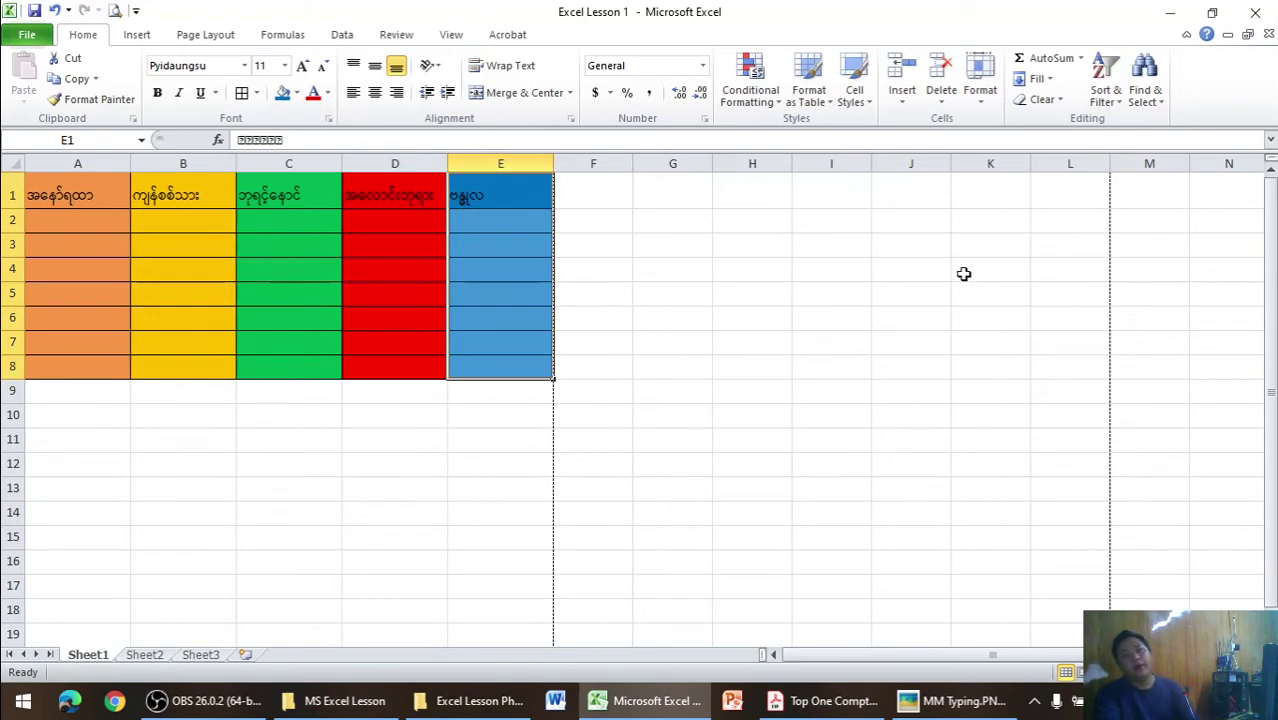
pyautogui.click(829, 265)
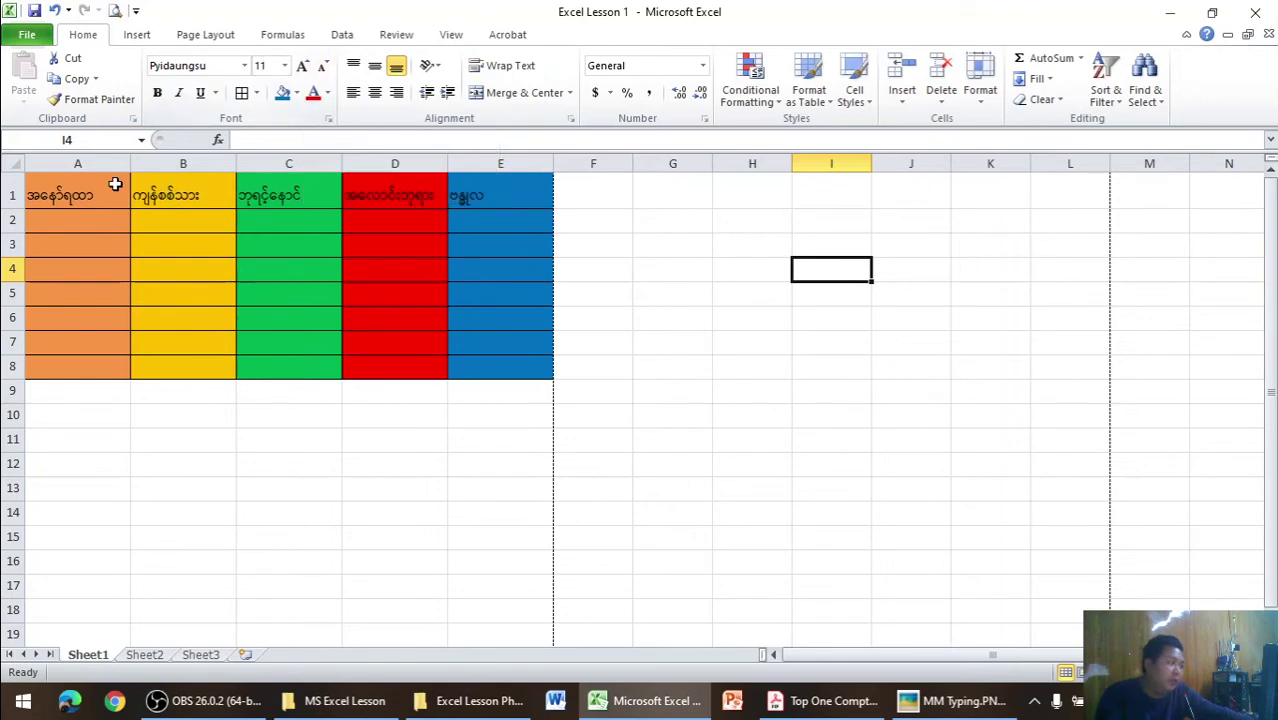
# - Change the font colour of the five Myanmar headings in A1:E1 to white
pyautogui.moveTo(102, 195); pyautogui.dragTo(470, 193)
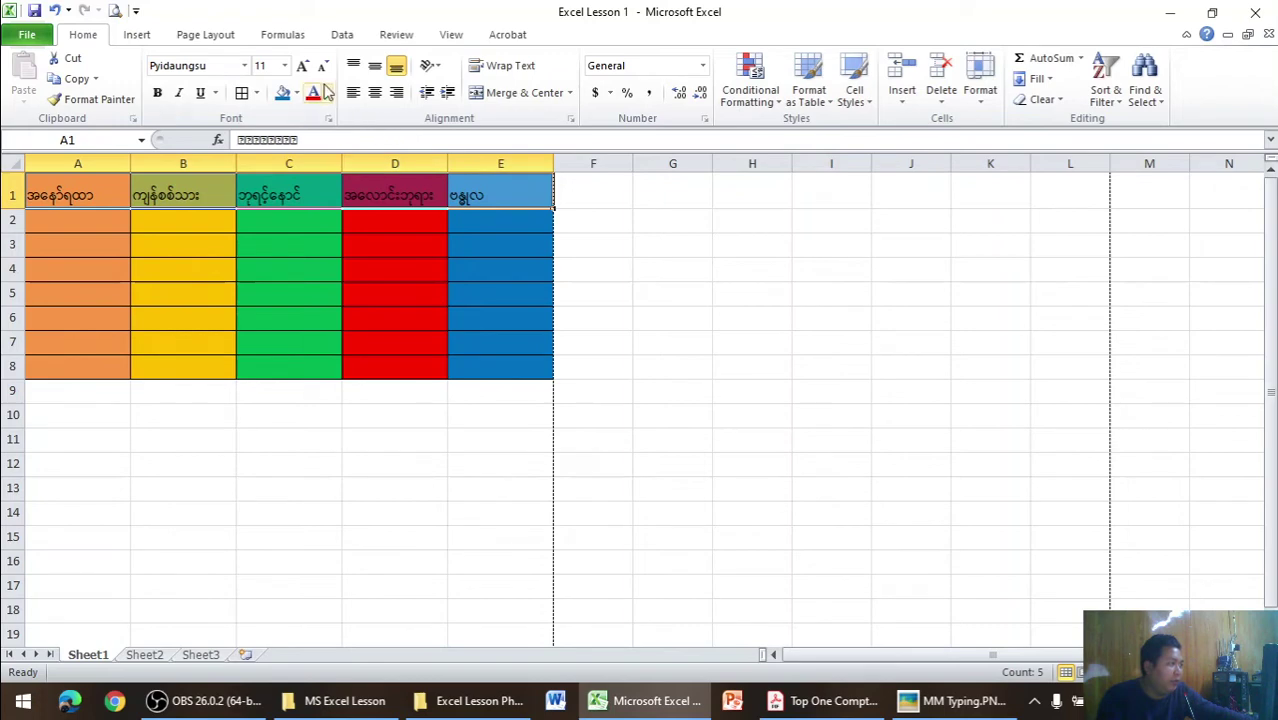
pyautogui.click(328, 93)
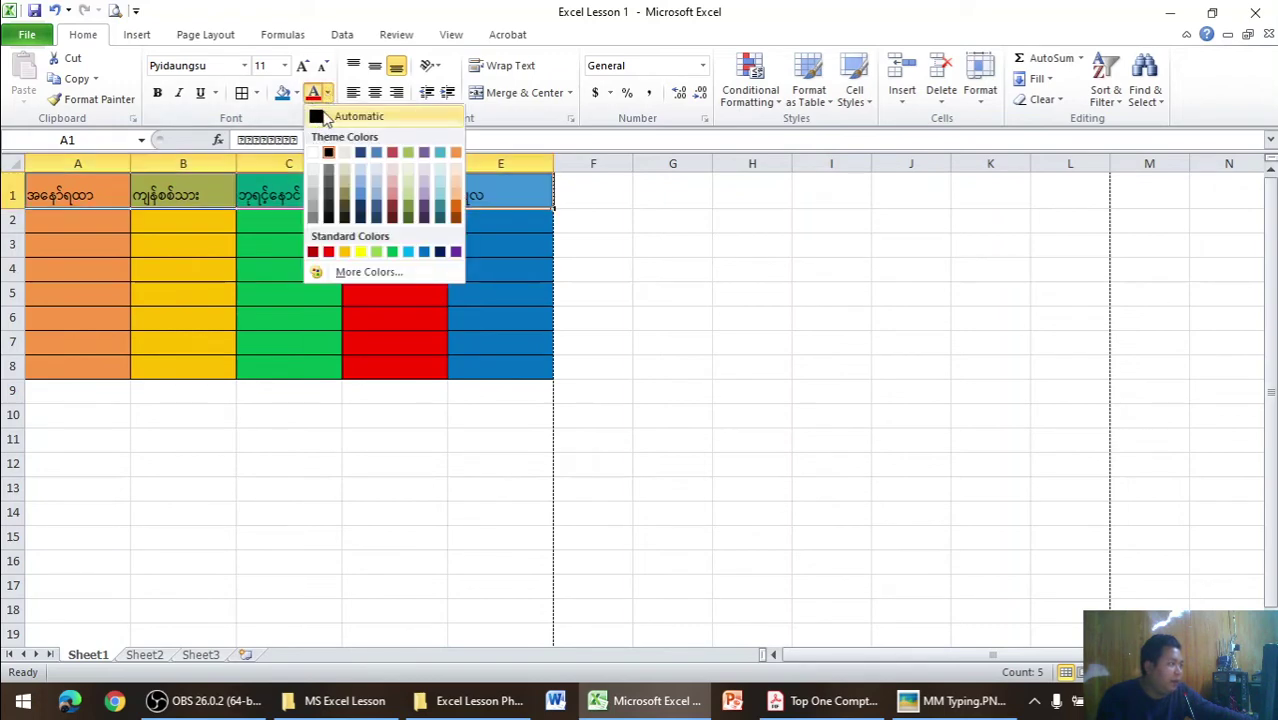
pyautogui.click(327, 95)
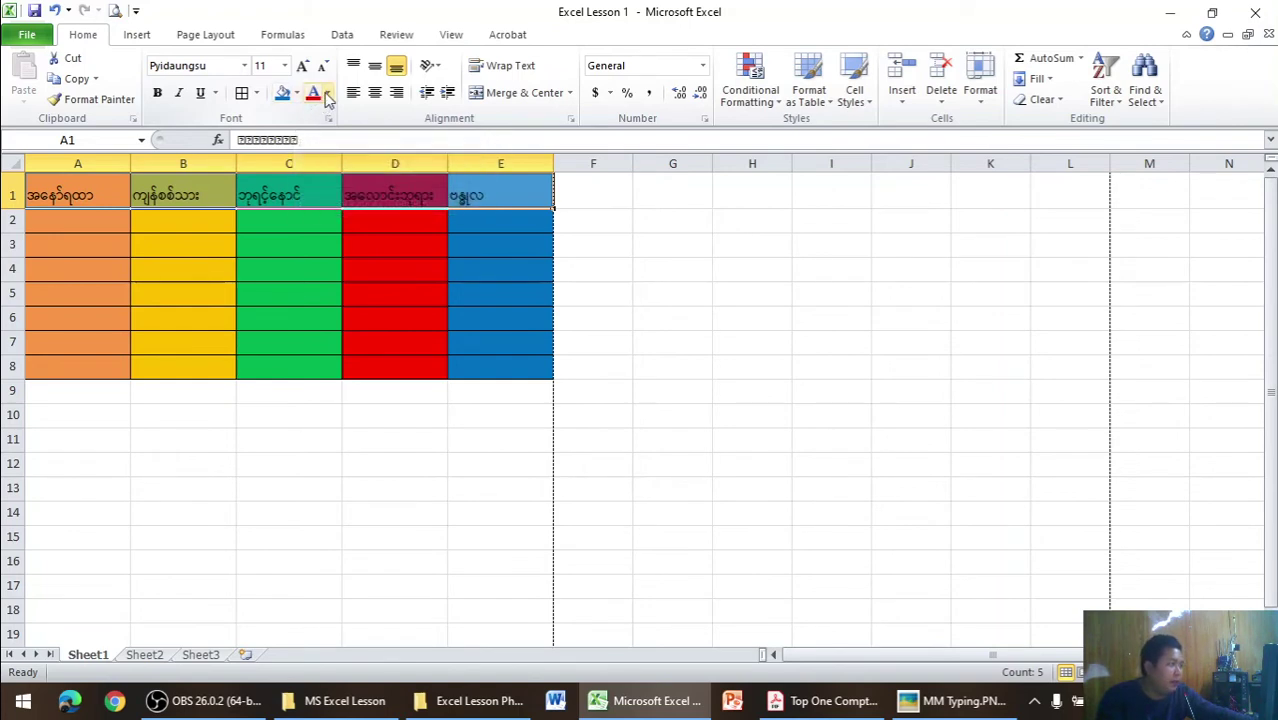
pyautogui.click(327, 94)
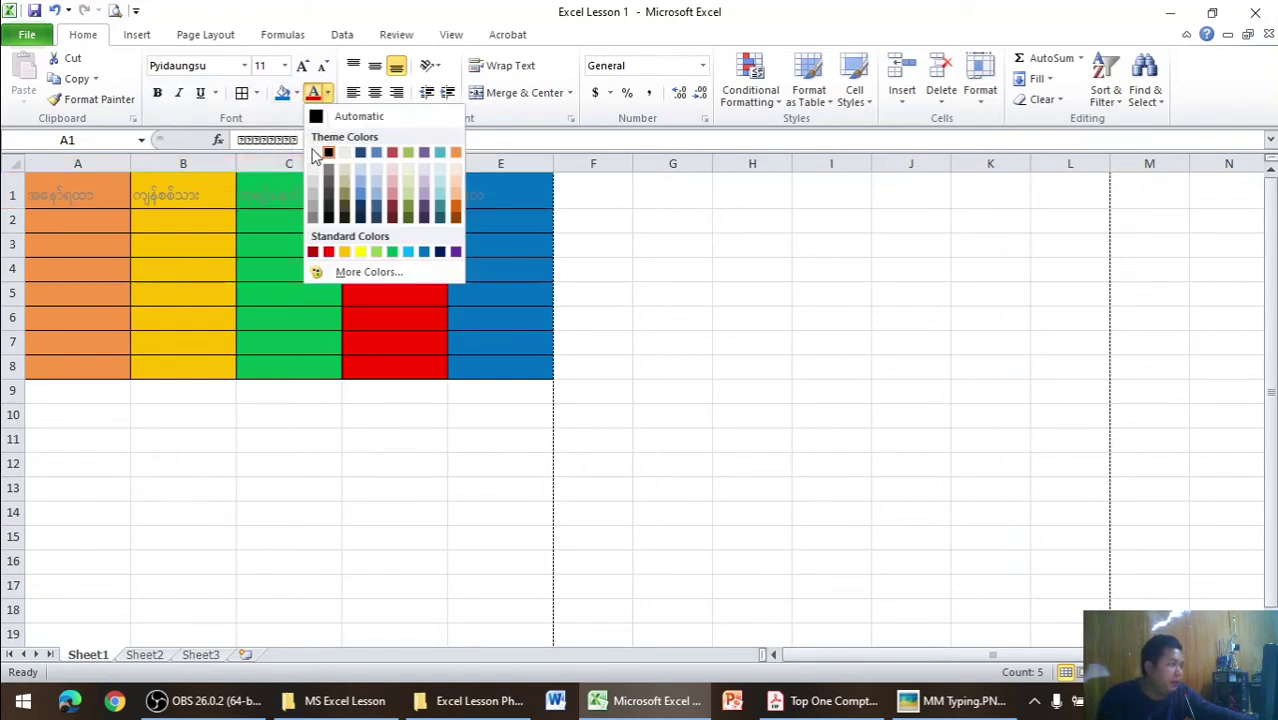
pyautogui.click(313, 152)
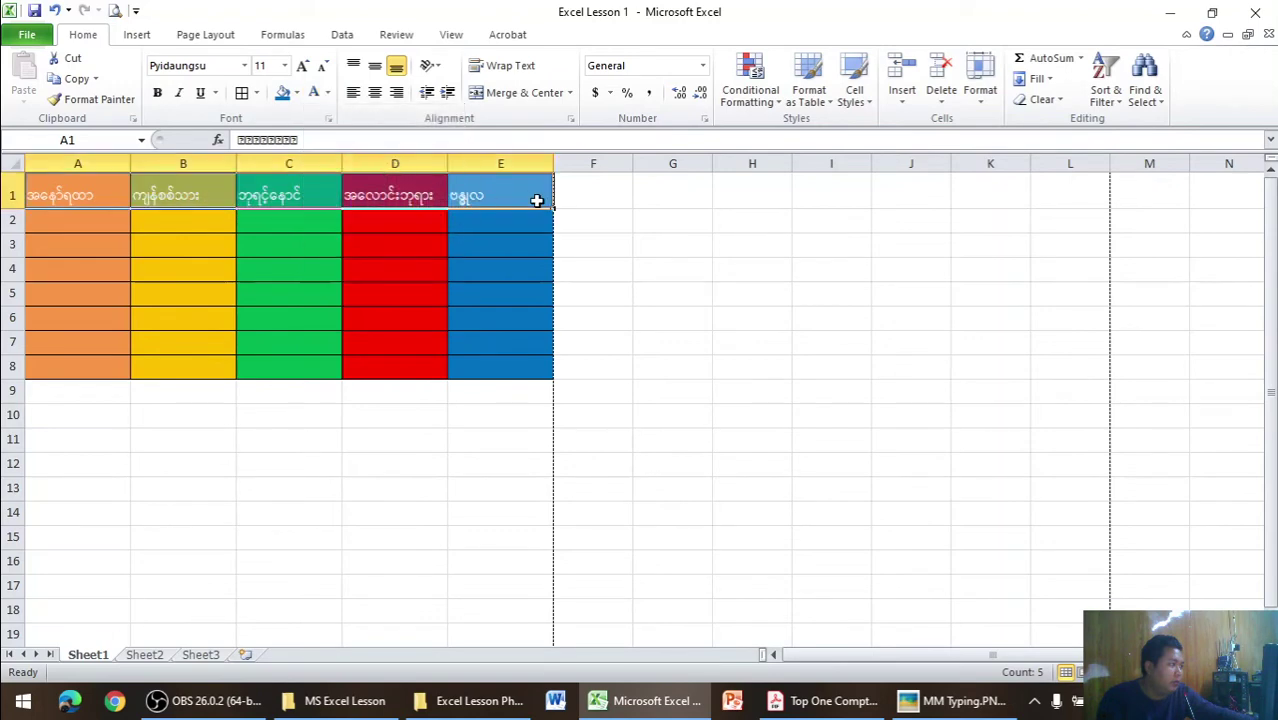
pyautogui.click(583, 244)
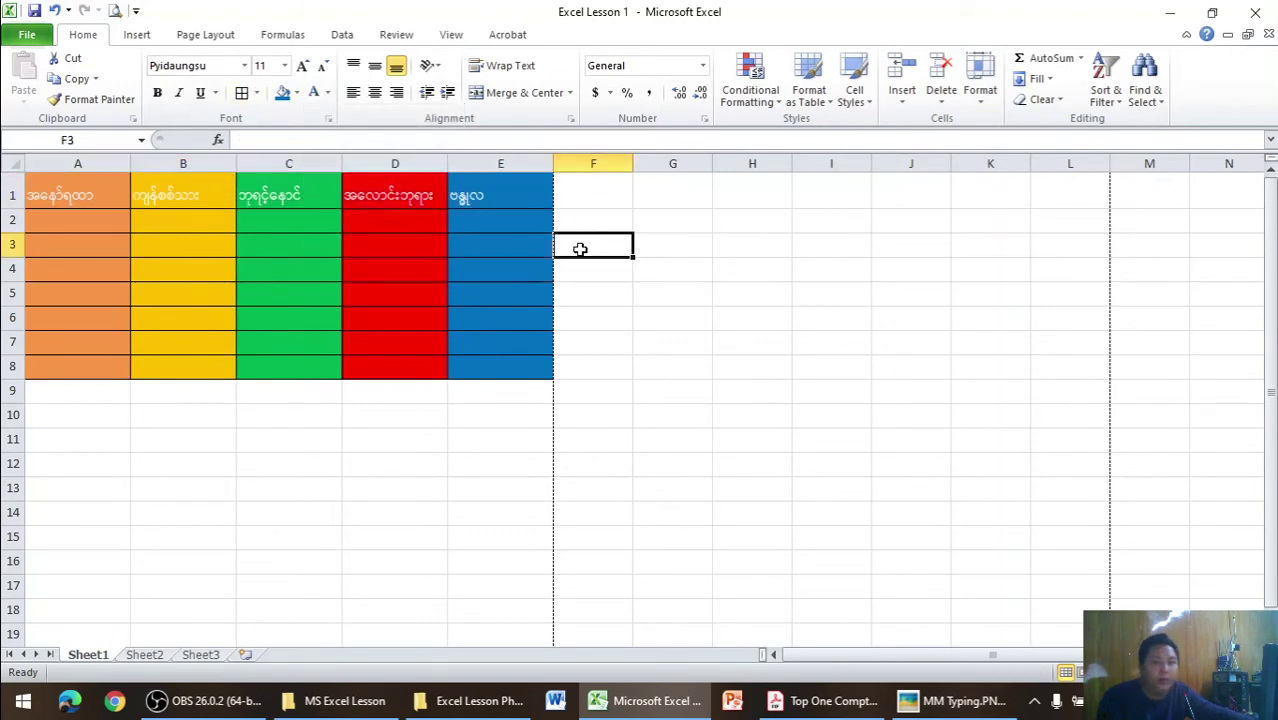
# - Set the A1:E1 headers to font size 14 and widen column D
pyautogui.click(114, 11)
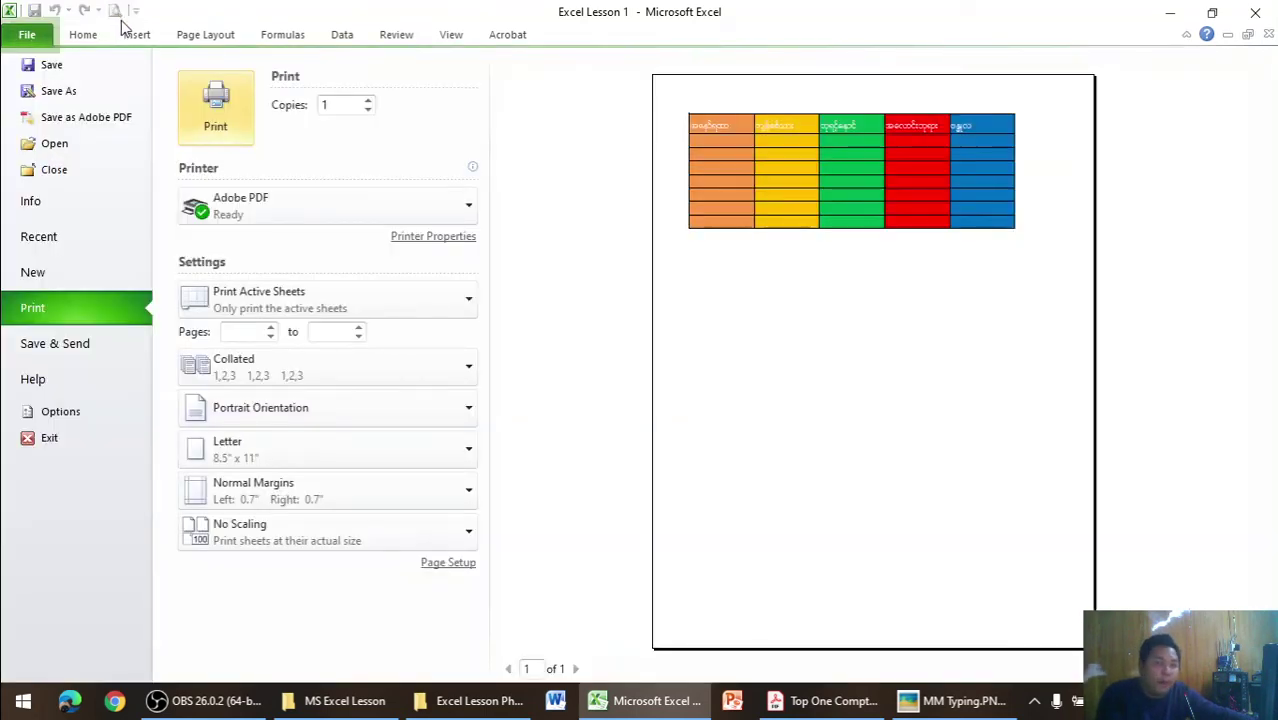
pyautogui.click(94, 40)
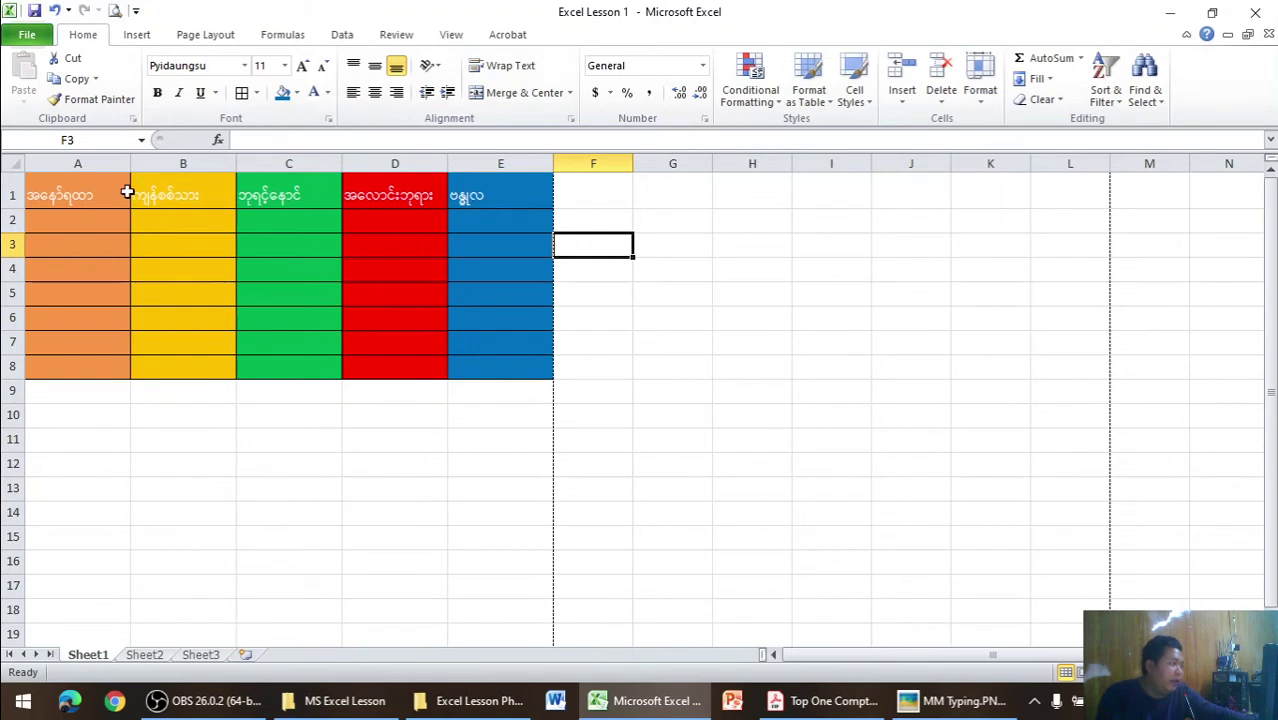
pyautogui.moveTo(113, 197); pyautogui.dragTo(499, 197)
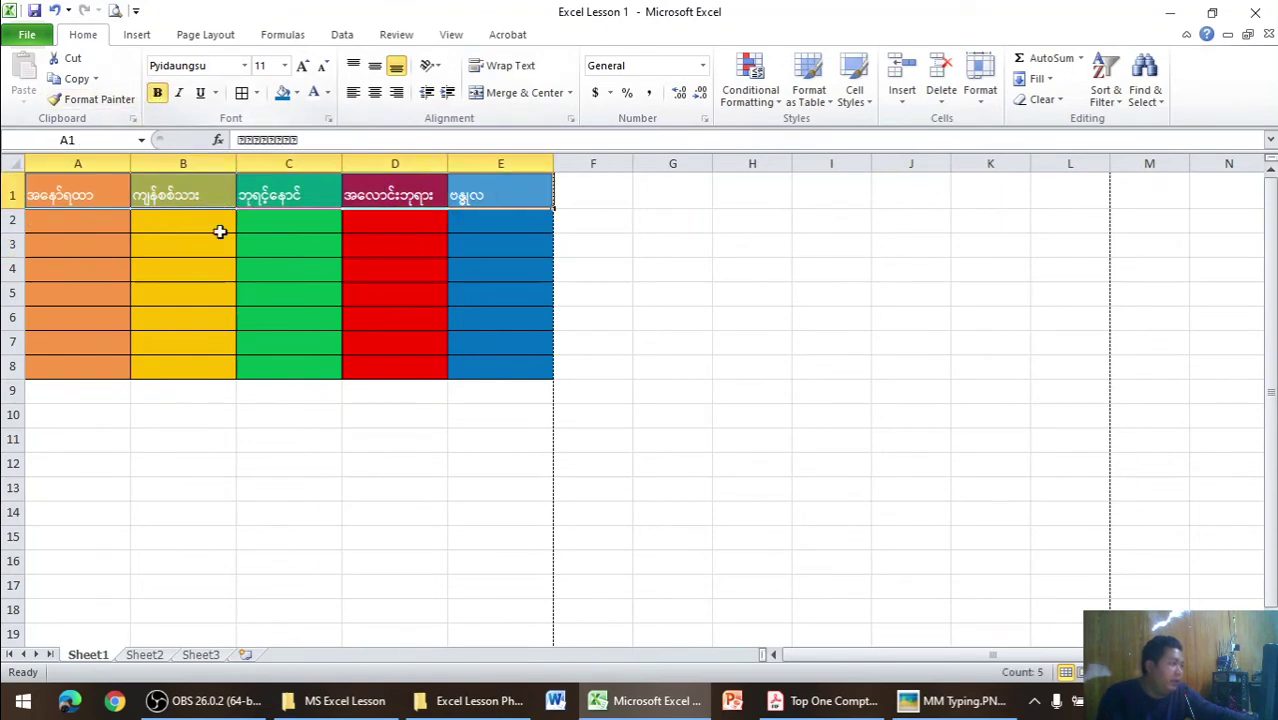
pyautogui.click(284, 65)
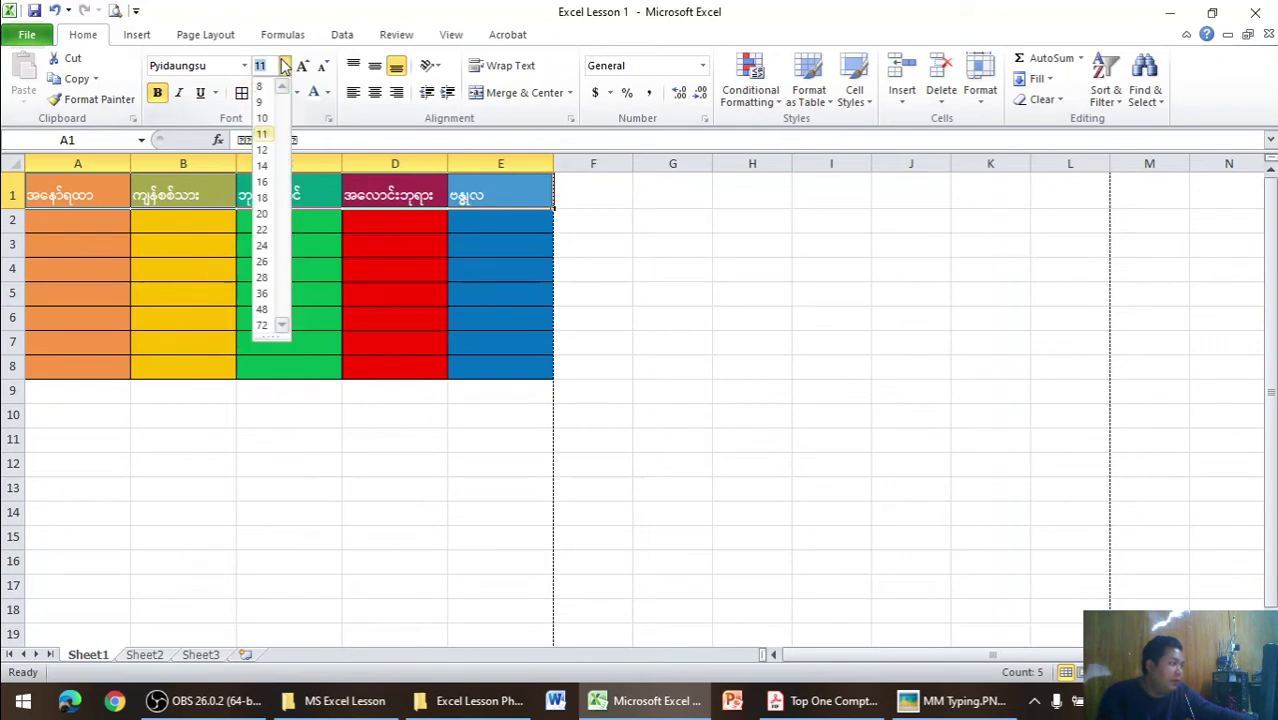
pyautogui.click(262, 166)
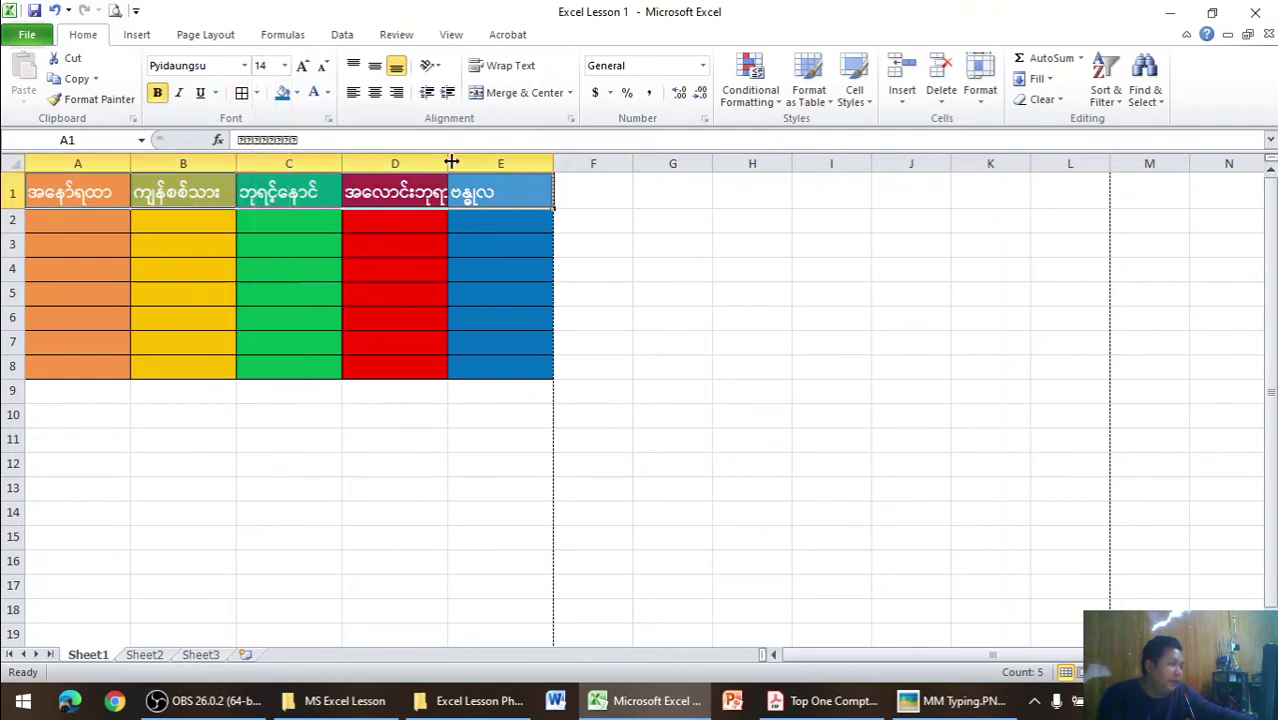
pyautogui.moveTo(447, 165); pyautogui.dragTo(485, 166)
pyautogui.click(465, 307)
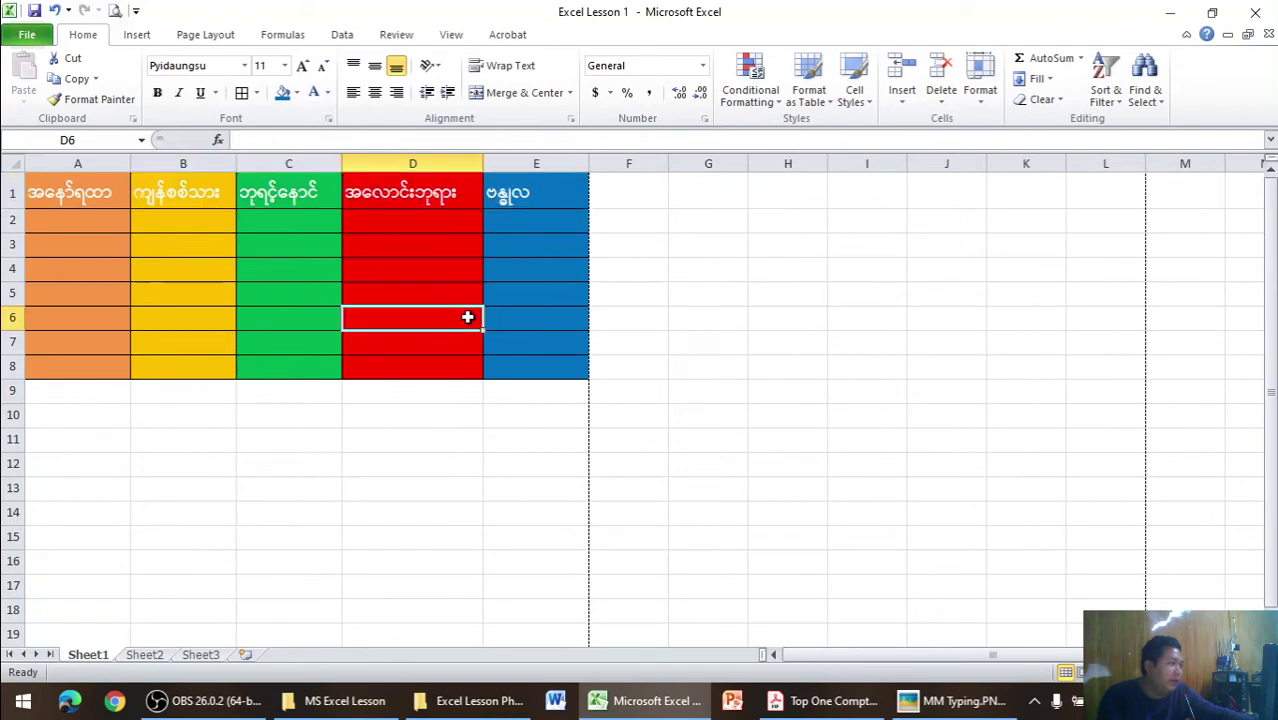
# - Centre the row-1 headers both vertically and horizontally, keeping size 14
pyautogui.moveTo(100, 191); pyautogui.dragTo(510, 188)
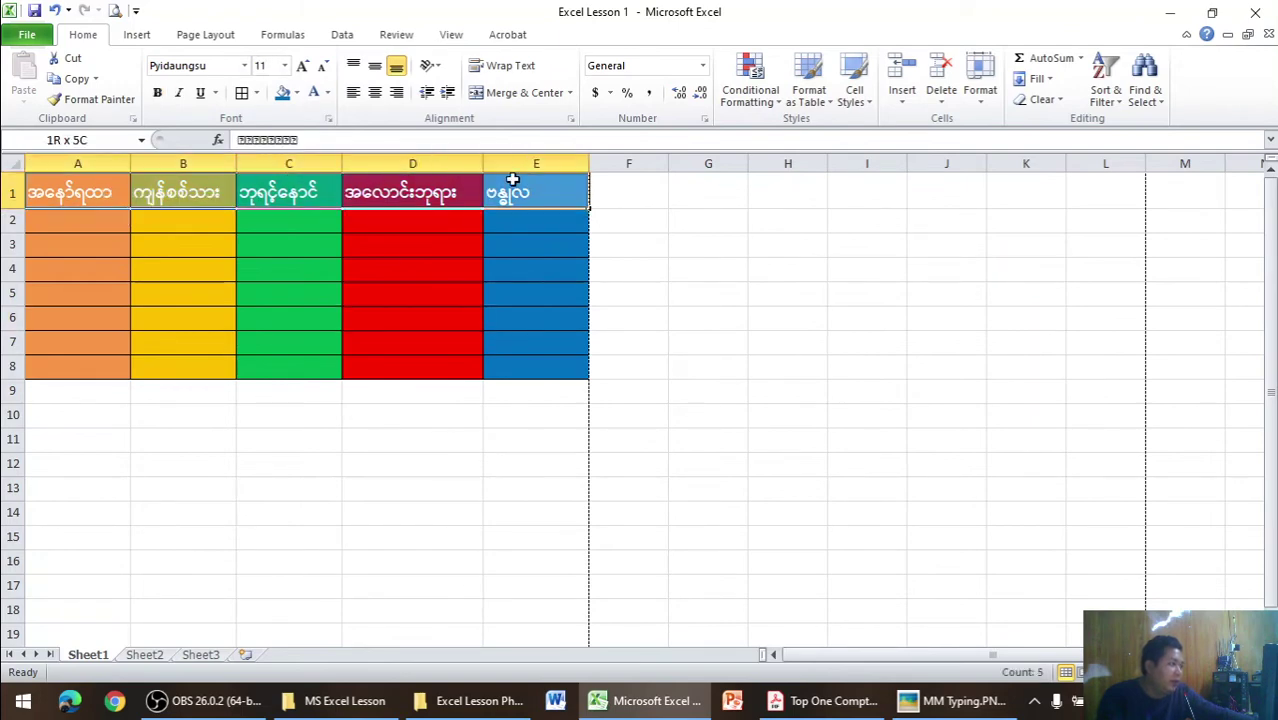
pyautogui.click(321, 65)
pyautogui.click(321, 65)
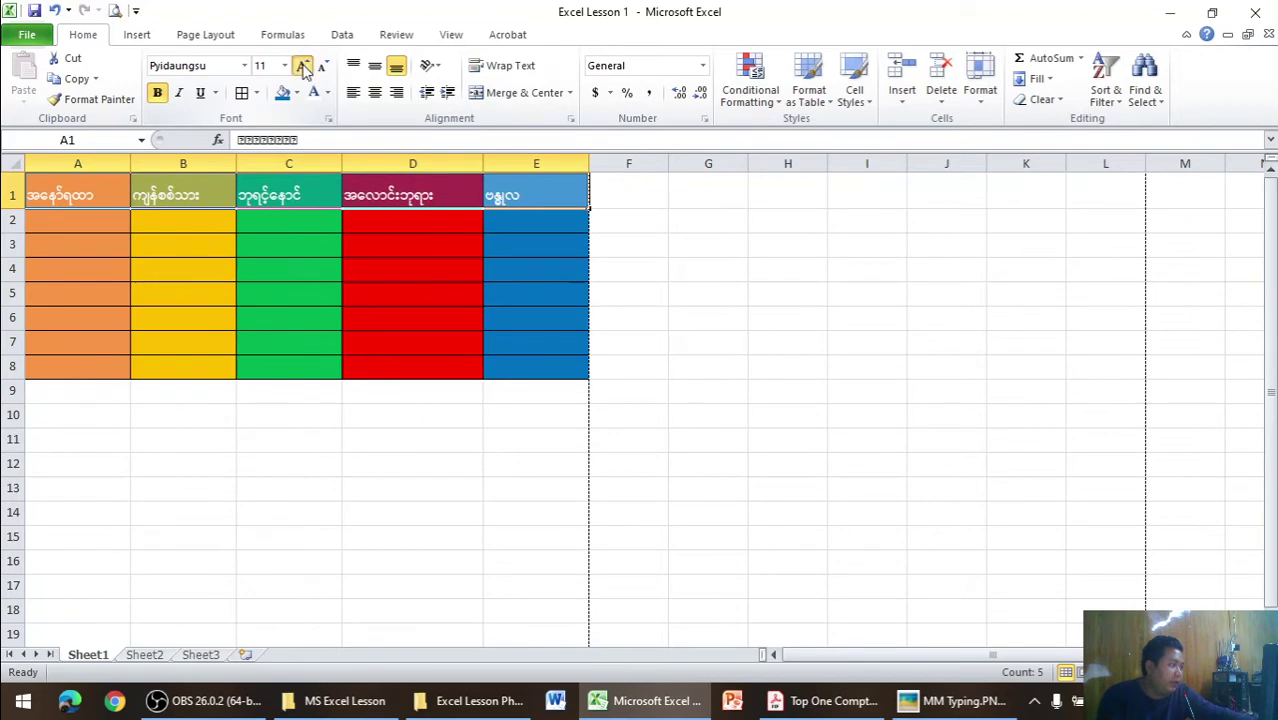
pyautogui.click(303, 66)
pyautogui.click(303, 66)
pyautogui.click(327, 93)
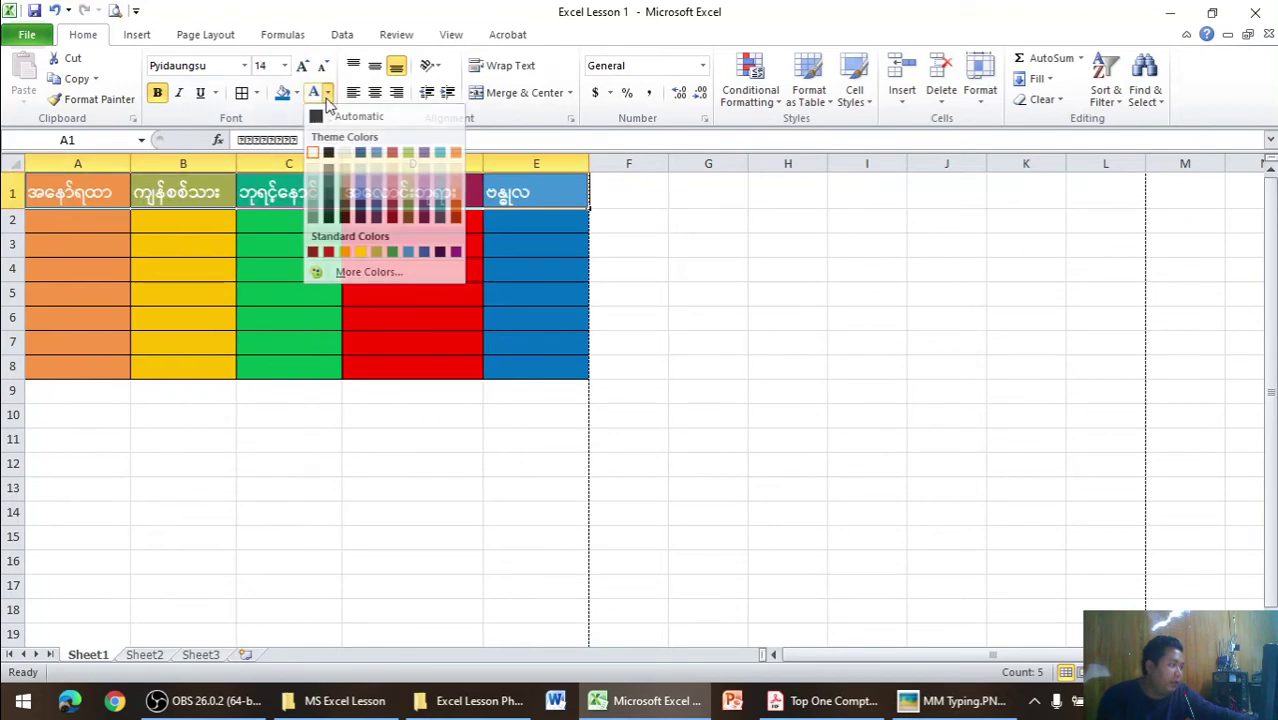
pyautogui.click(327, 96)
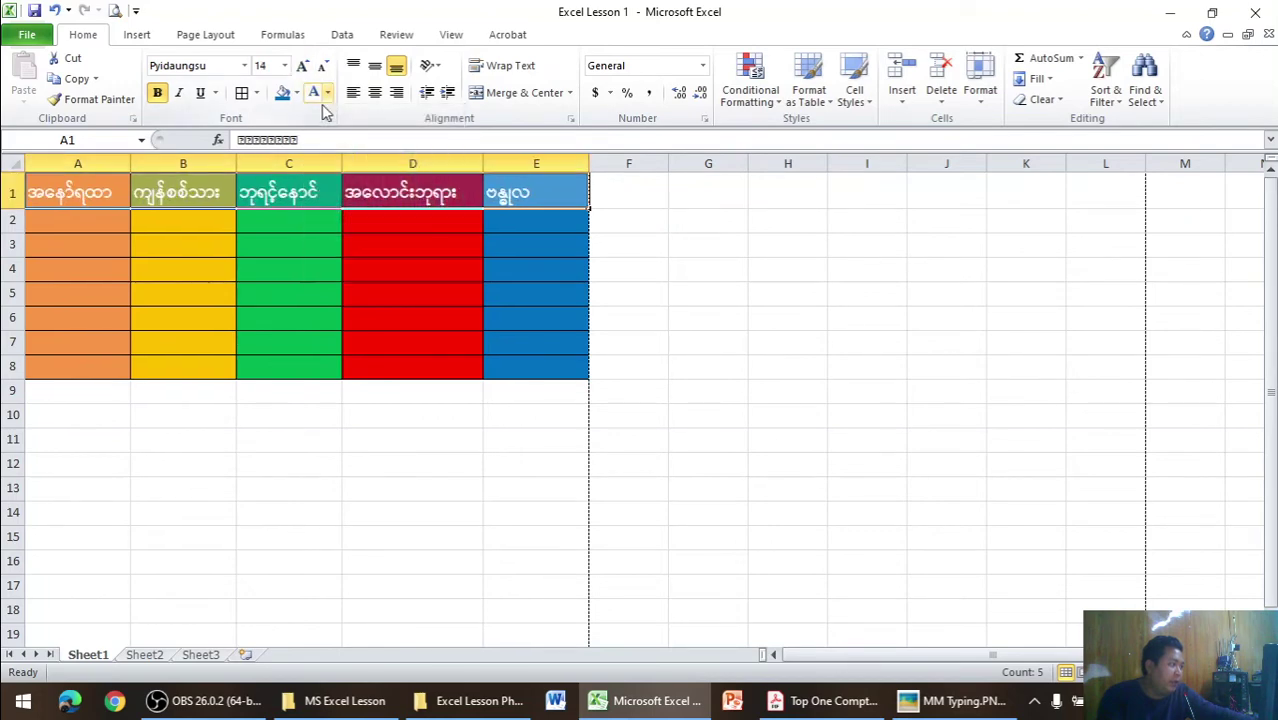
pyautogui.click(375, 68)
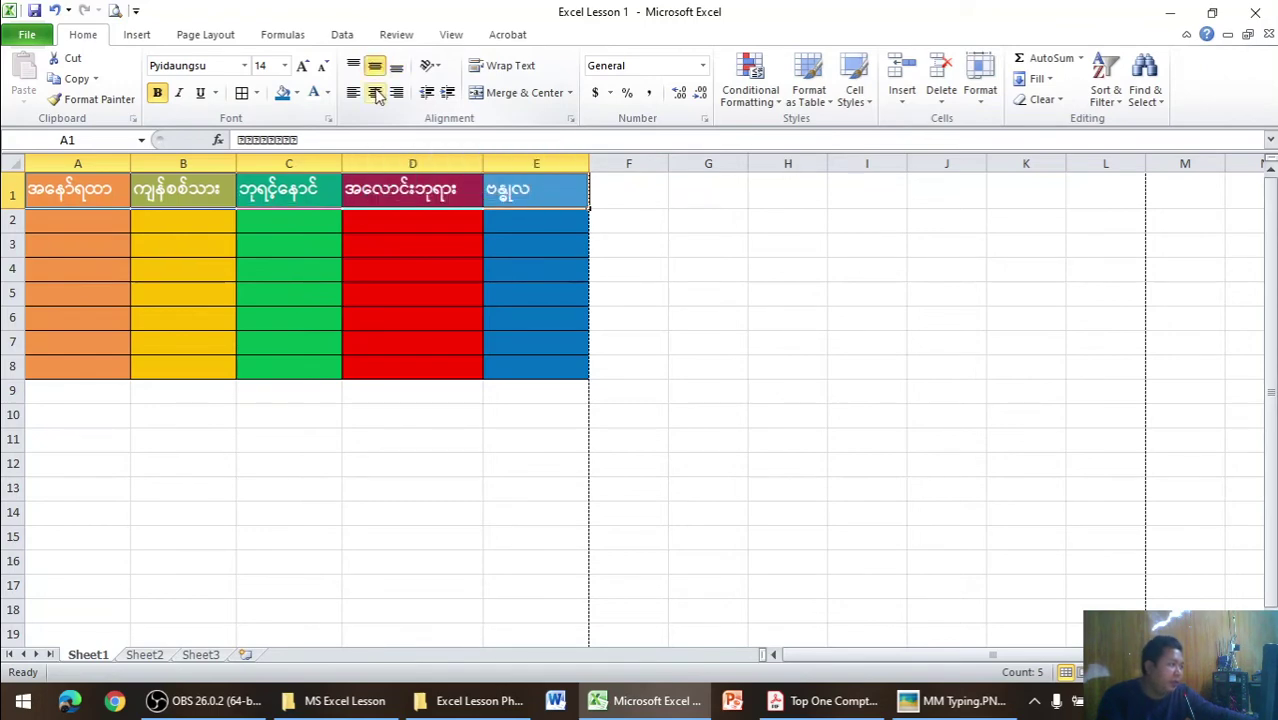
pyautogui.click(375, 92)
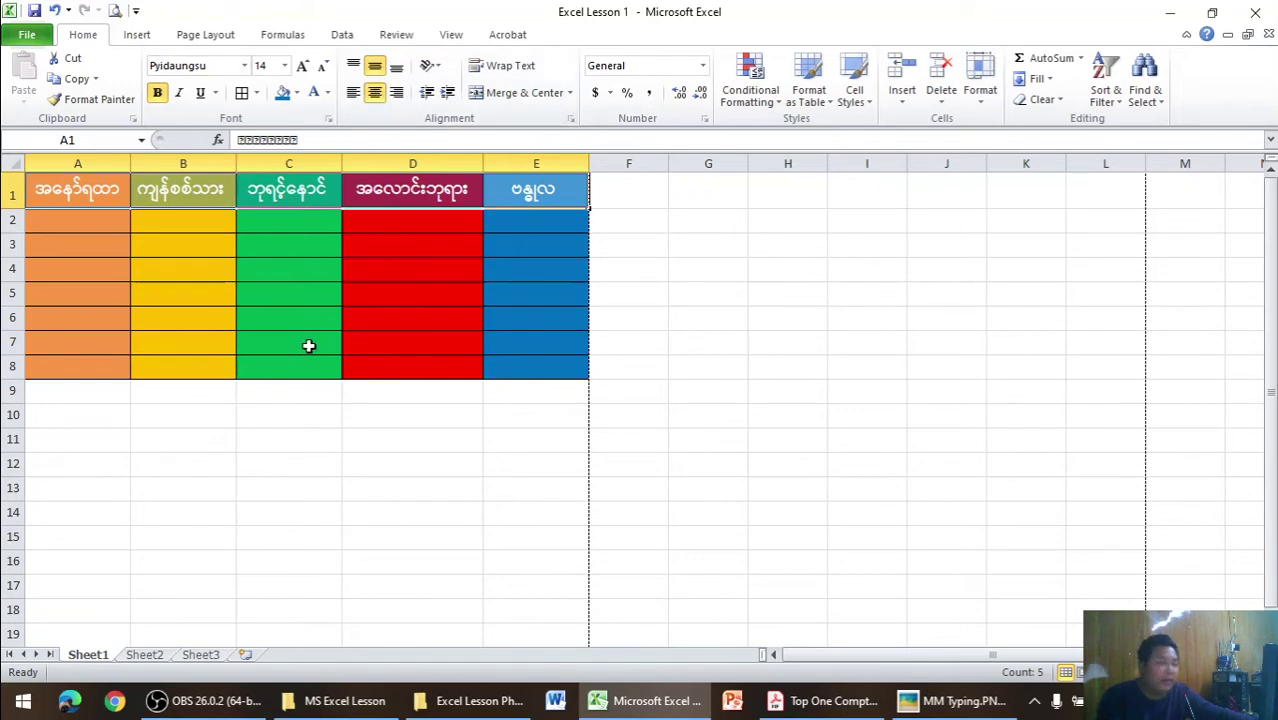
# - Try left, right and centre alignment and indent levels, leaving the headers left-aligned
pyautogui.click(353, 92)
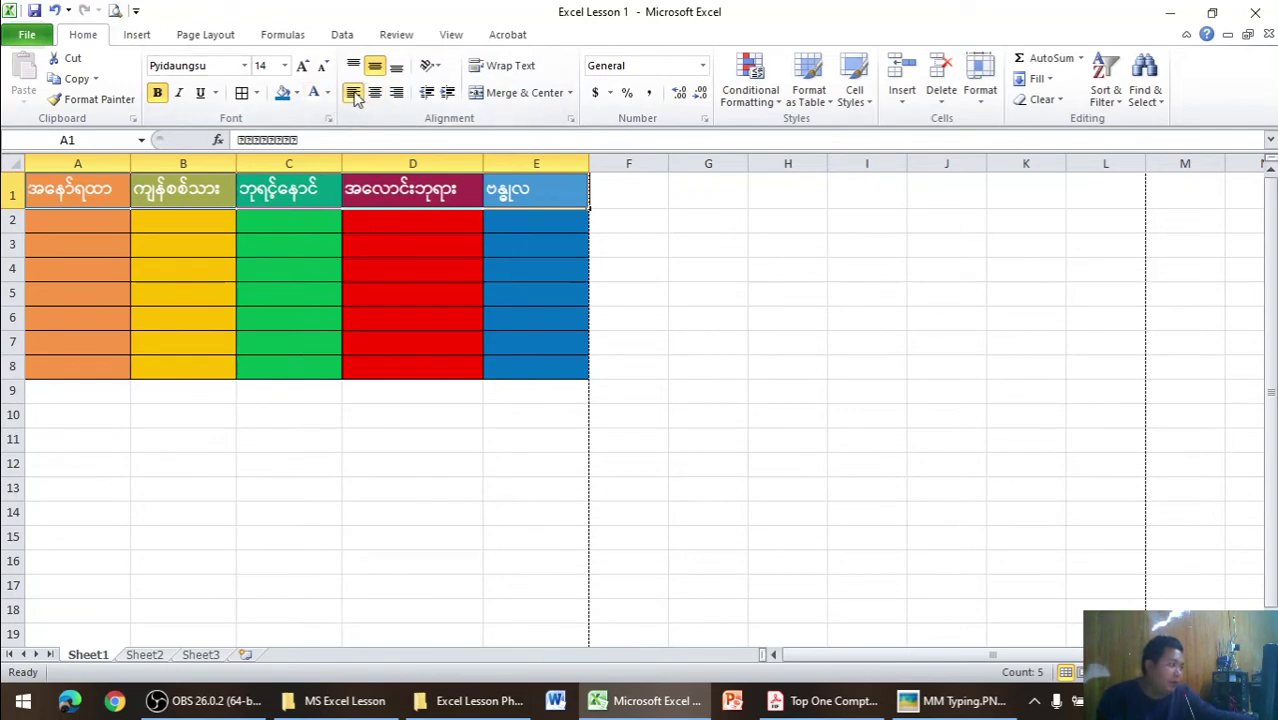
pyautogui.click(398, 92)
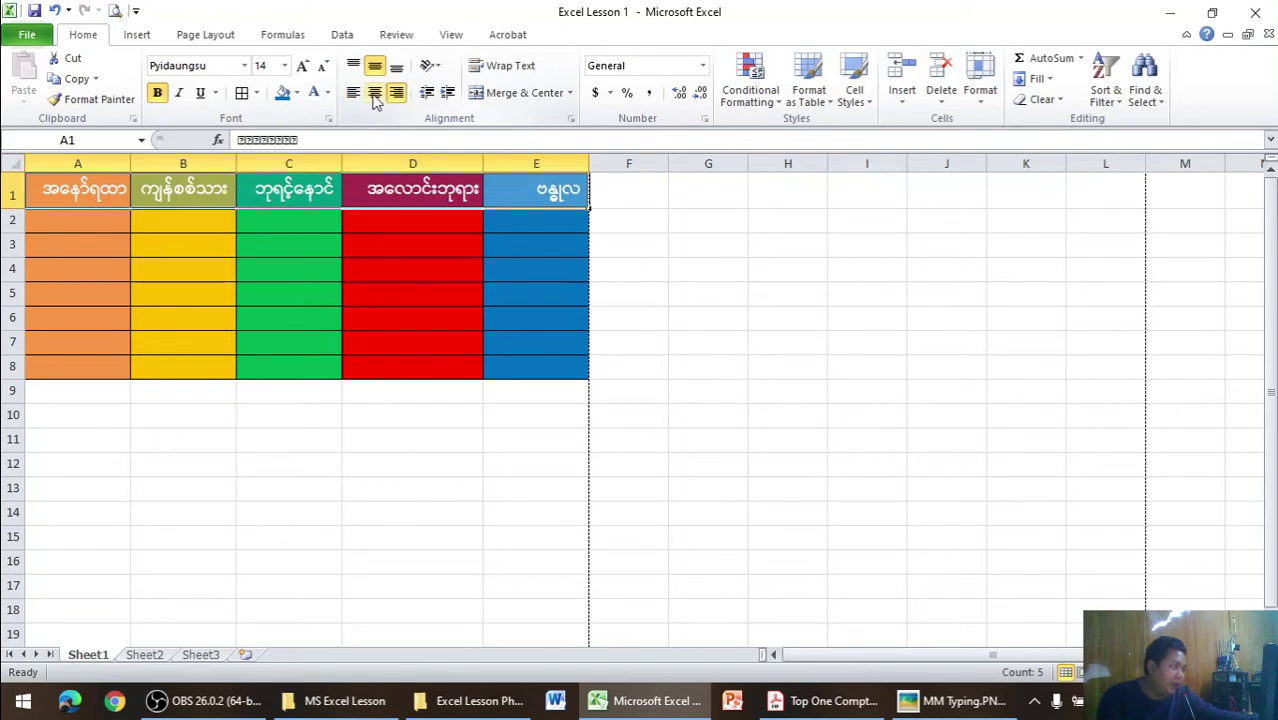
pyautogui.click(375, 92)
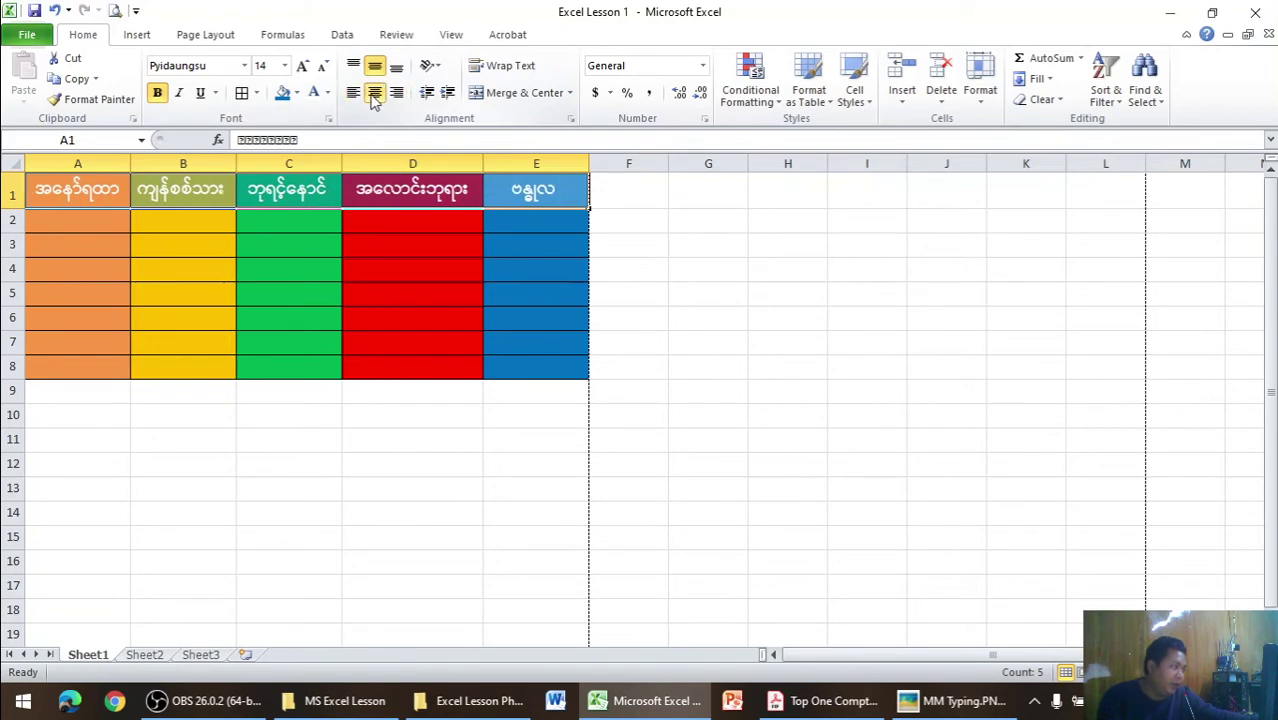
pyautogui.click(447, 92)
pyautogui.click(447, 92)
pyautogui.click(447, 92)
pyautogui.click(447, 92)
pyautogui.click(447, 92)
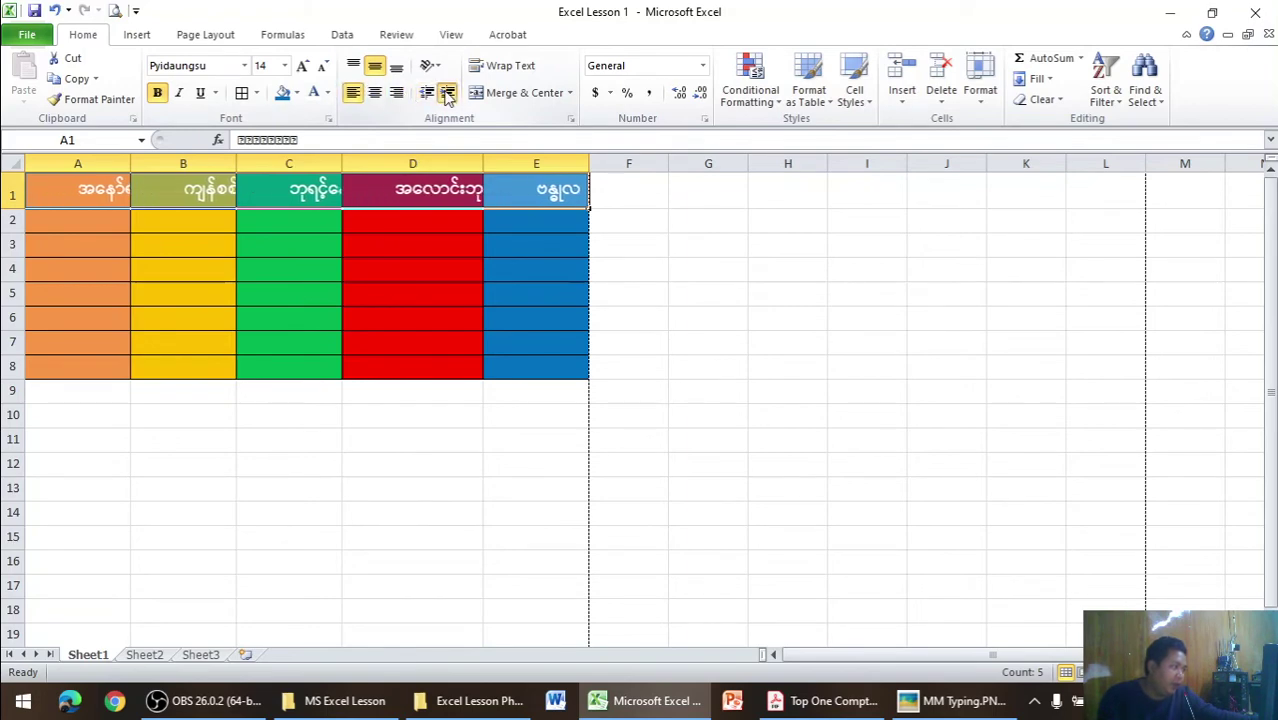
pyautogui.click(447, 92)
pyautogui.click(428, 93)
pyautogui.click(428, 93)
pyautogui.click(428, 93)
pyautogui.click(428, 93)
pyautogui.click(428, 93)
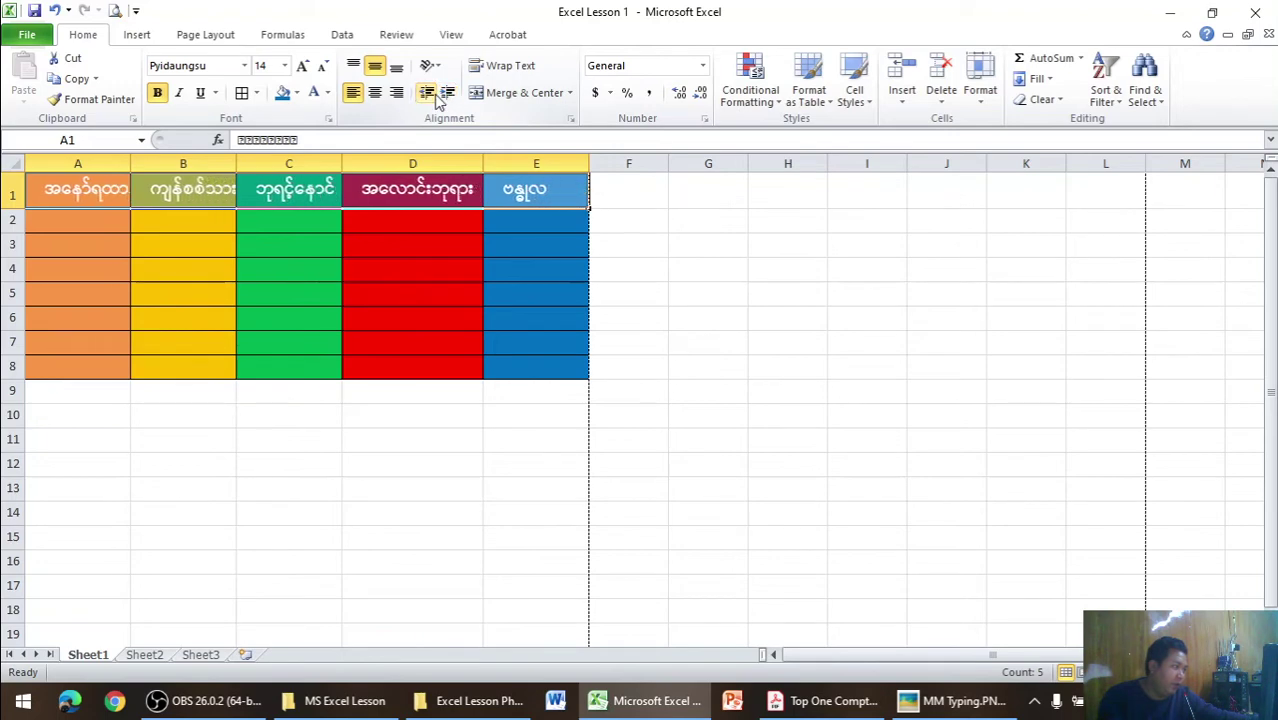
pyautogui.click(447, 95)
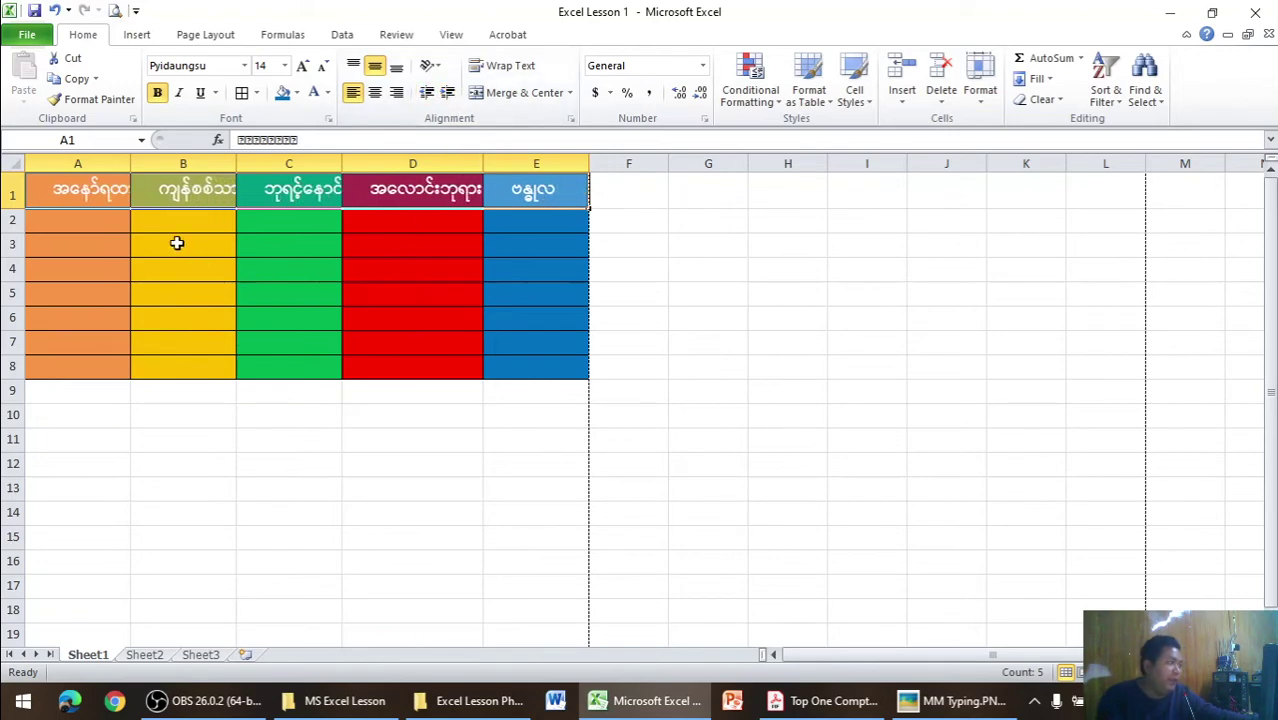
pyautogui.click(428, 93)
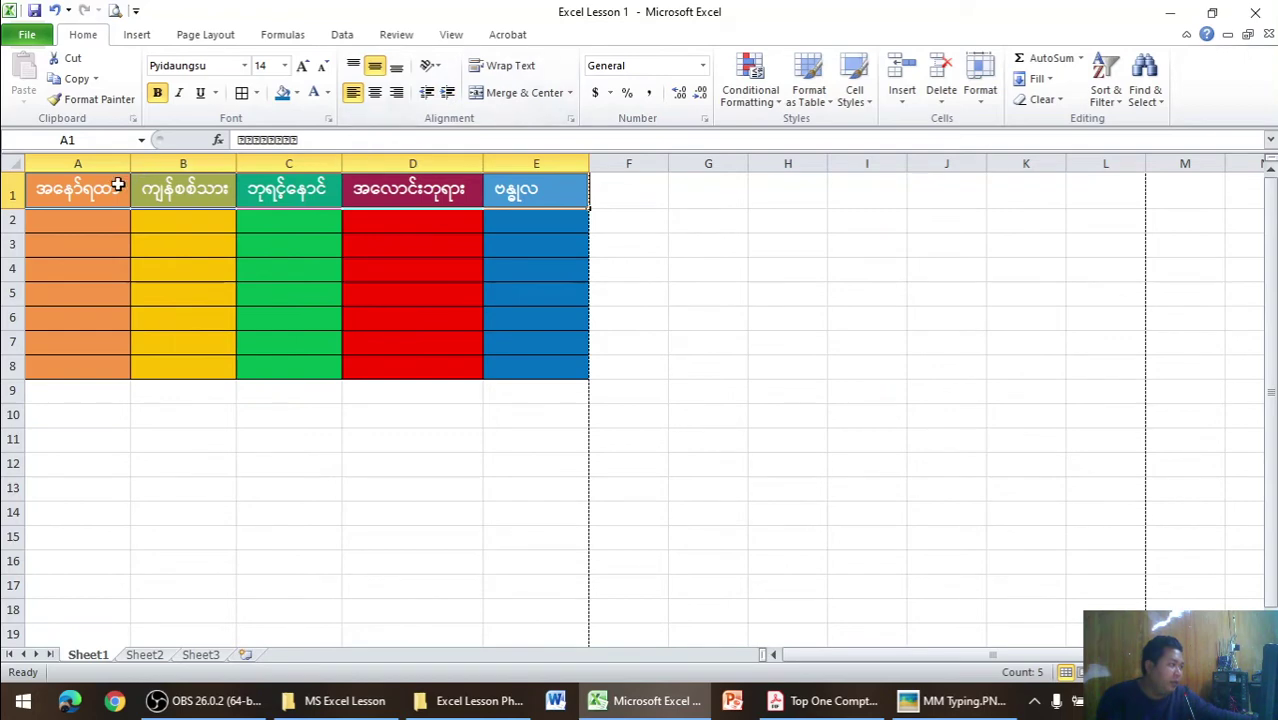
# - Give columns A–E one equal wider width, centre the row-1 headers, and heighten row 1
pyautogui.moveTo(117, 184)
pyautogui.mouseDown()
pyautogui.moveTo(502, 188)
pyautogui.moveTo(494, 161)
pyautogui.mouseUp()
pyautogui.click(519, 289)
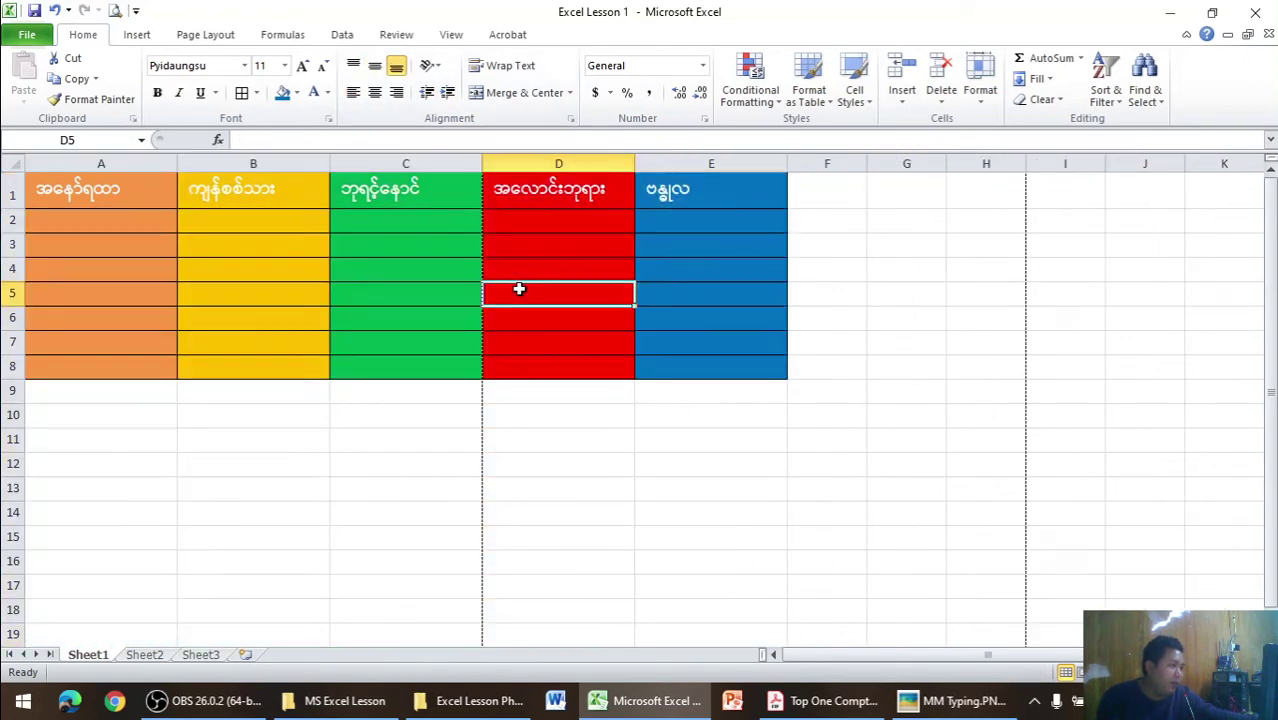
pyautogui.moveTo(138, 194); pyautogui.dragTo(675, 192)
pyautogui.click(376, 93)
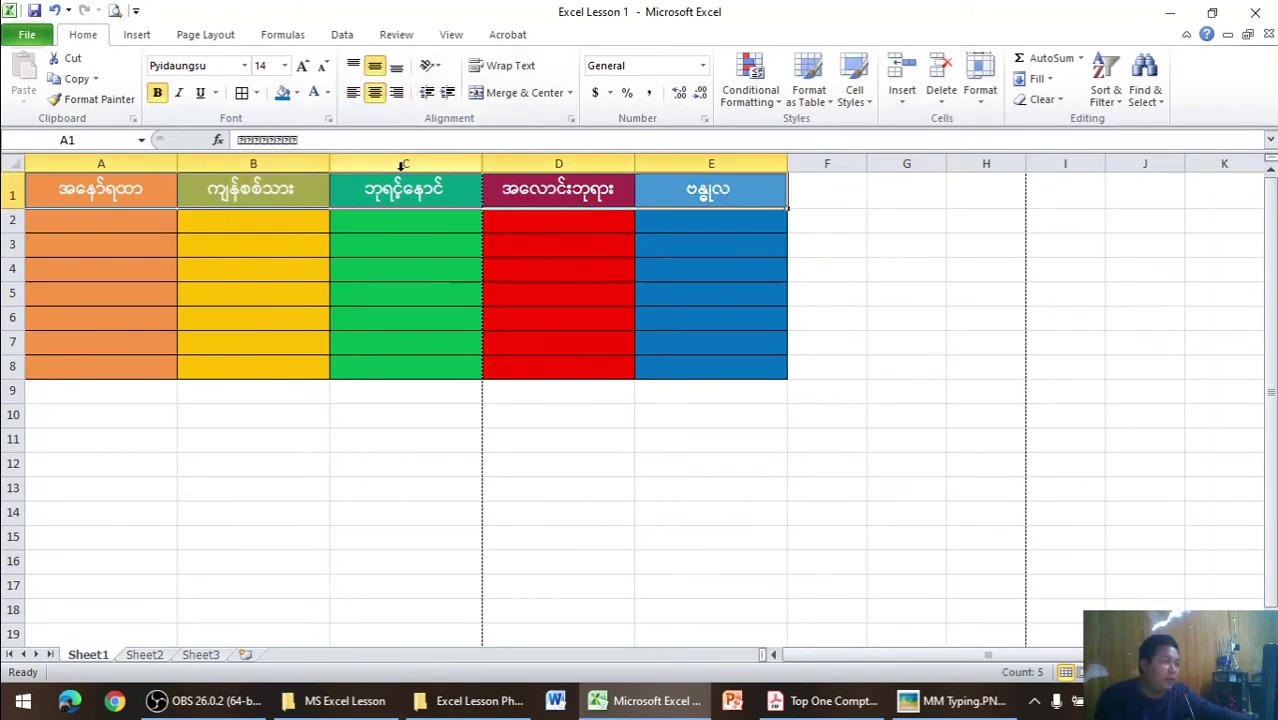
pyautogui.moveTo(12, 208); pyautogui.dragTo(12, 225)
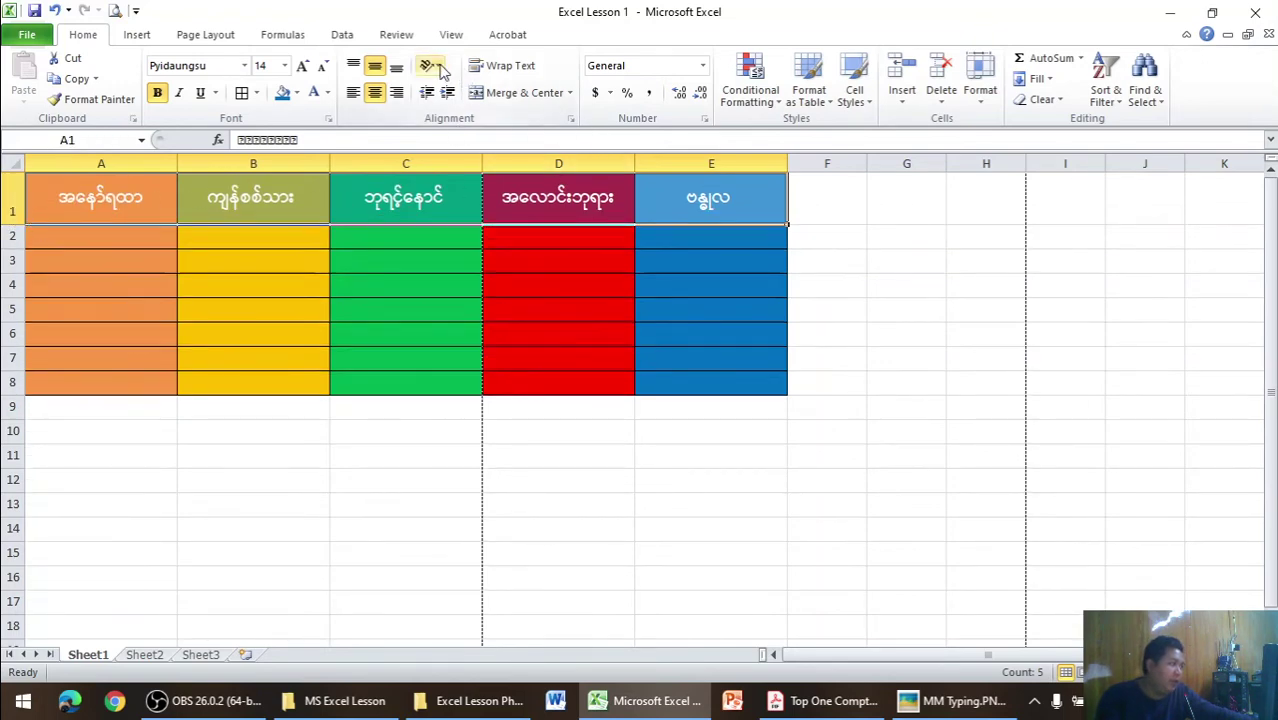
# - Try angled, stacked and vertical orientations on the headers, ending with text rotated down (-90°)
pyautogui.click(431, 66)
pyautogui.click(449, 92)
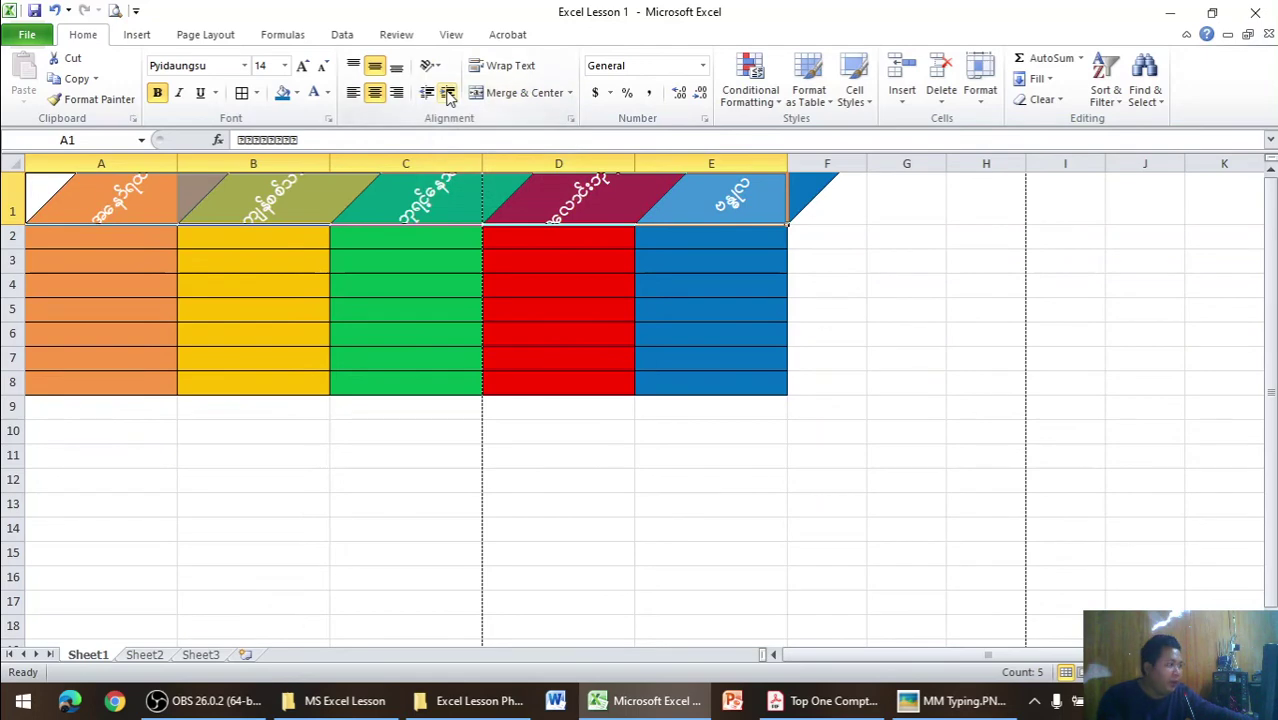
pyautogui.click(431, 66)
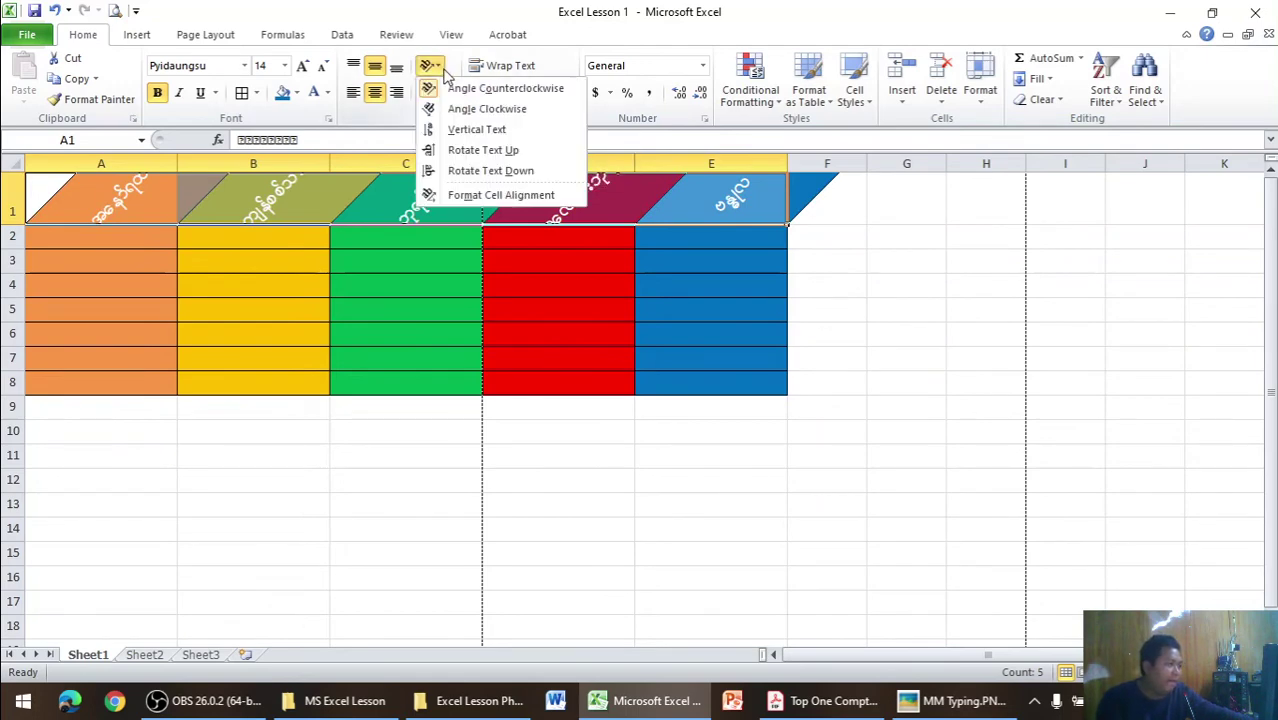
pyautogui.click(437, 106)
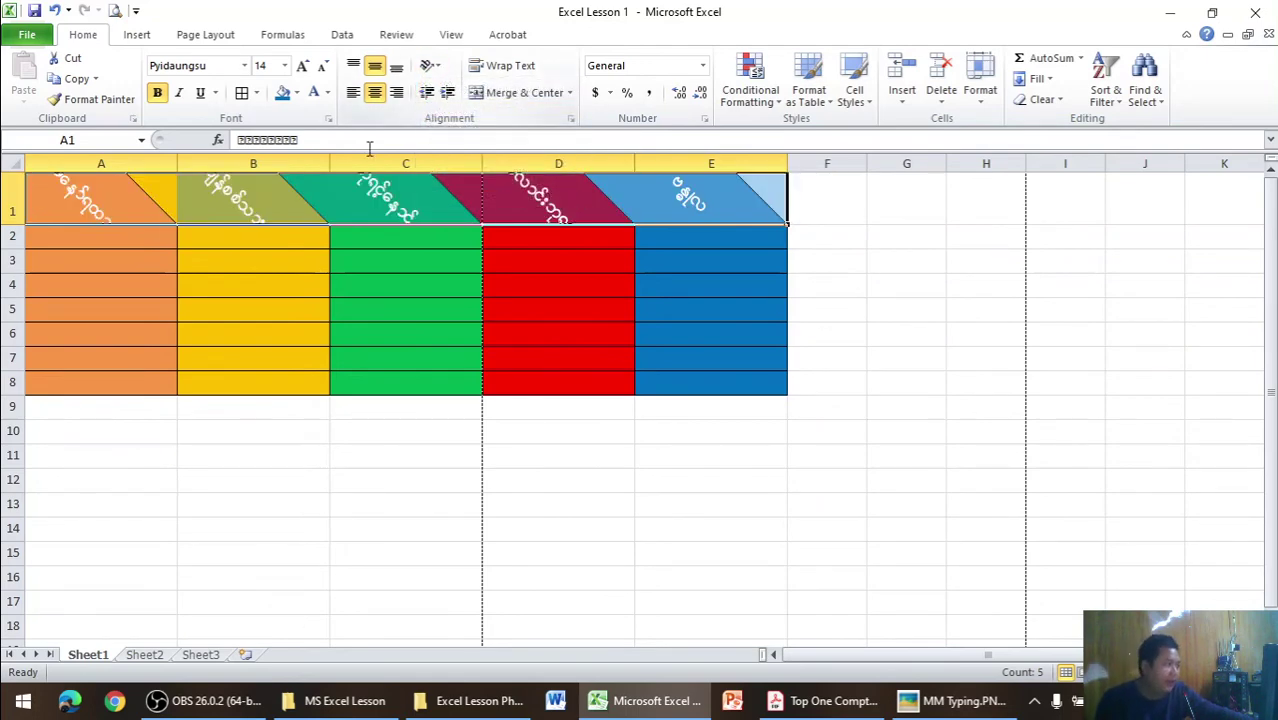
pyautogui.moveTo(20, 224); pyautogui.dragTo(24, 274)
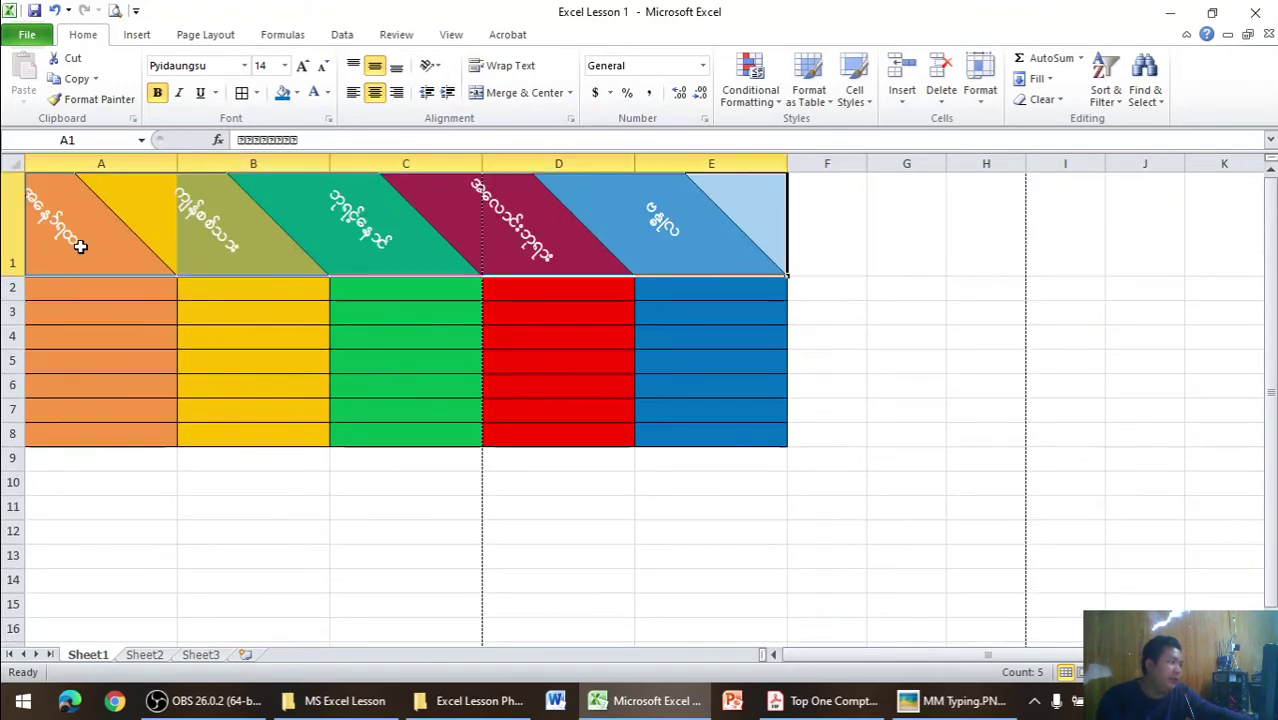
pyautogui.click(430, 66)
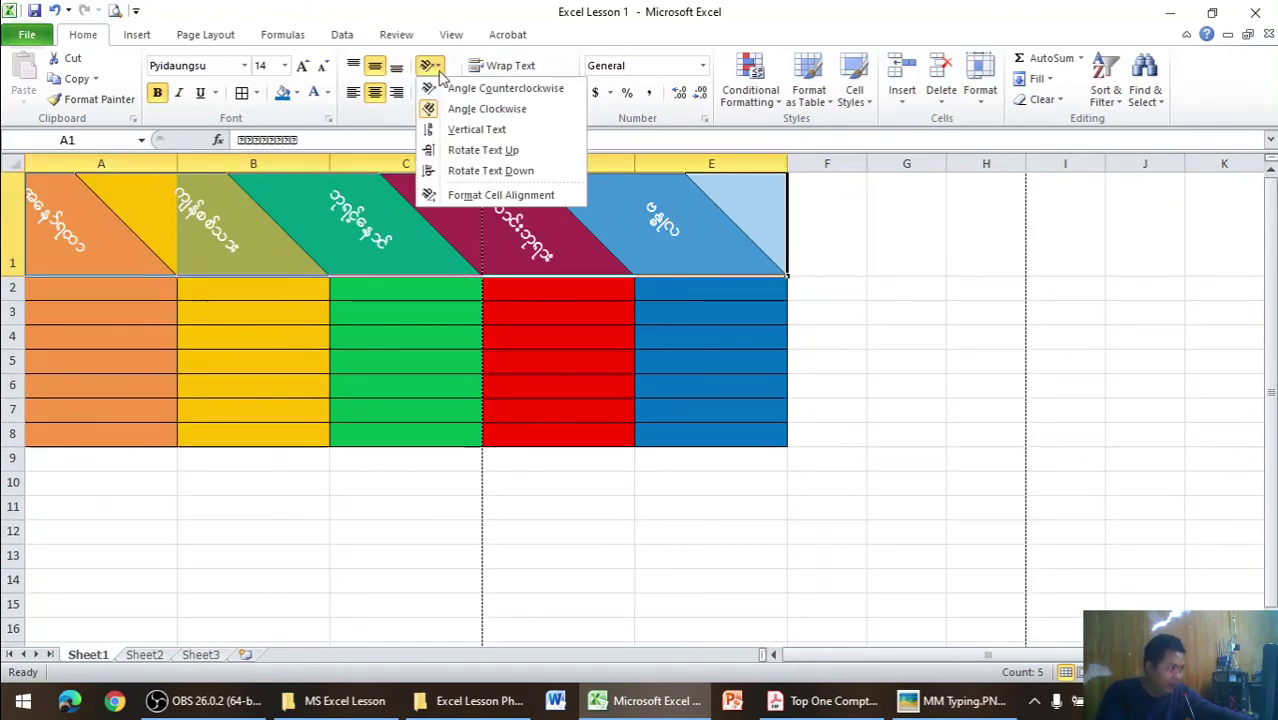
pyautogui.click(455, 130)
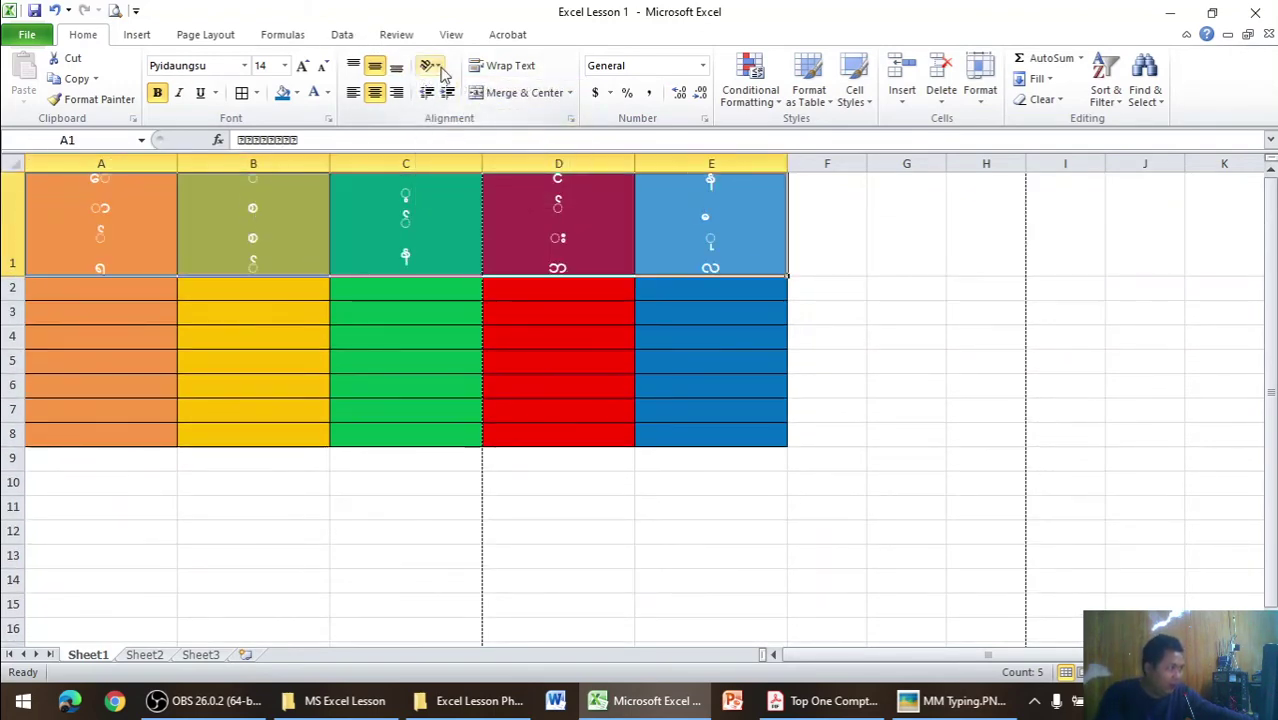
pyautogui.click(430, 65)
pyautogui.click(464, 151)
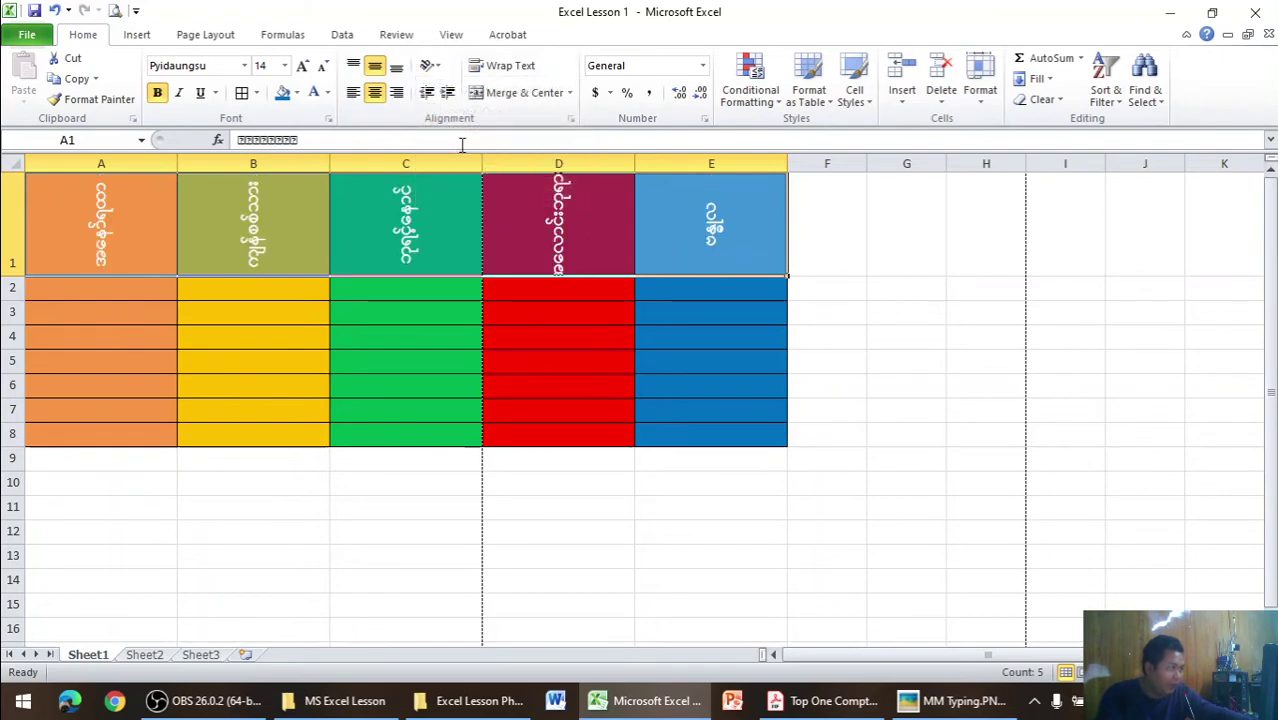
pyautogui.click(430, 66)
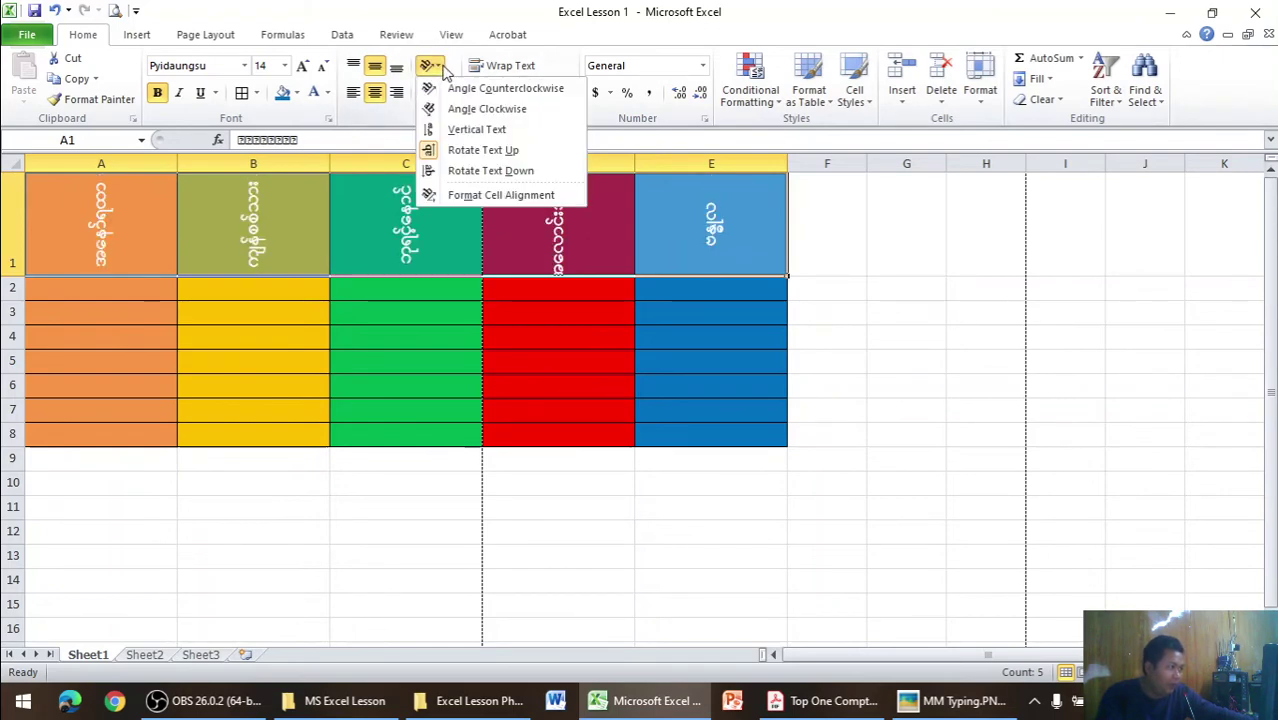
pyautogui.click(470, 167)
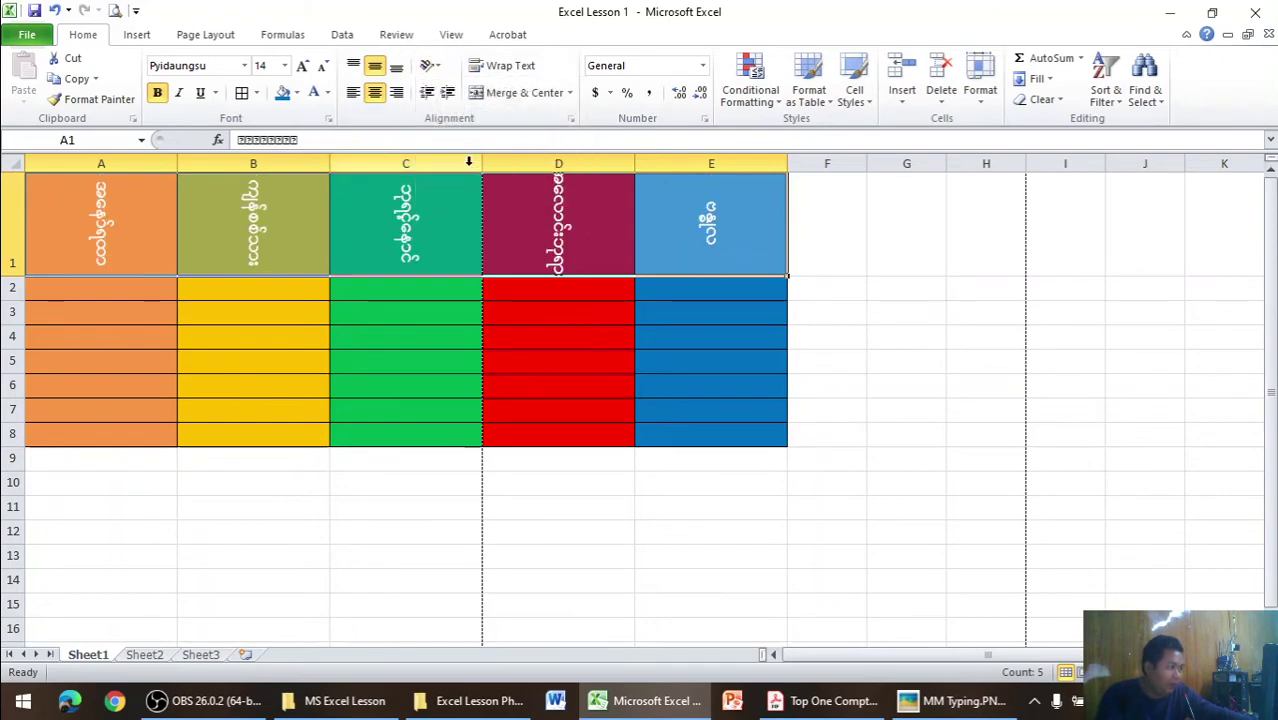
pyautogui.click(430, 66)
# - Angle the headers to 45° in Format Cells, then rotate them upward and heighten row 1
pyautogui.click(458, 197)
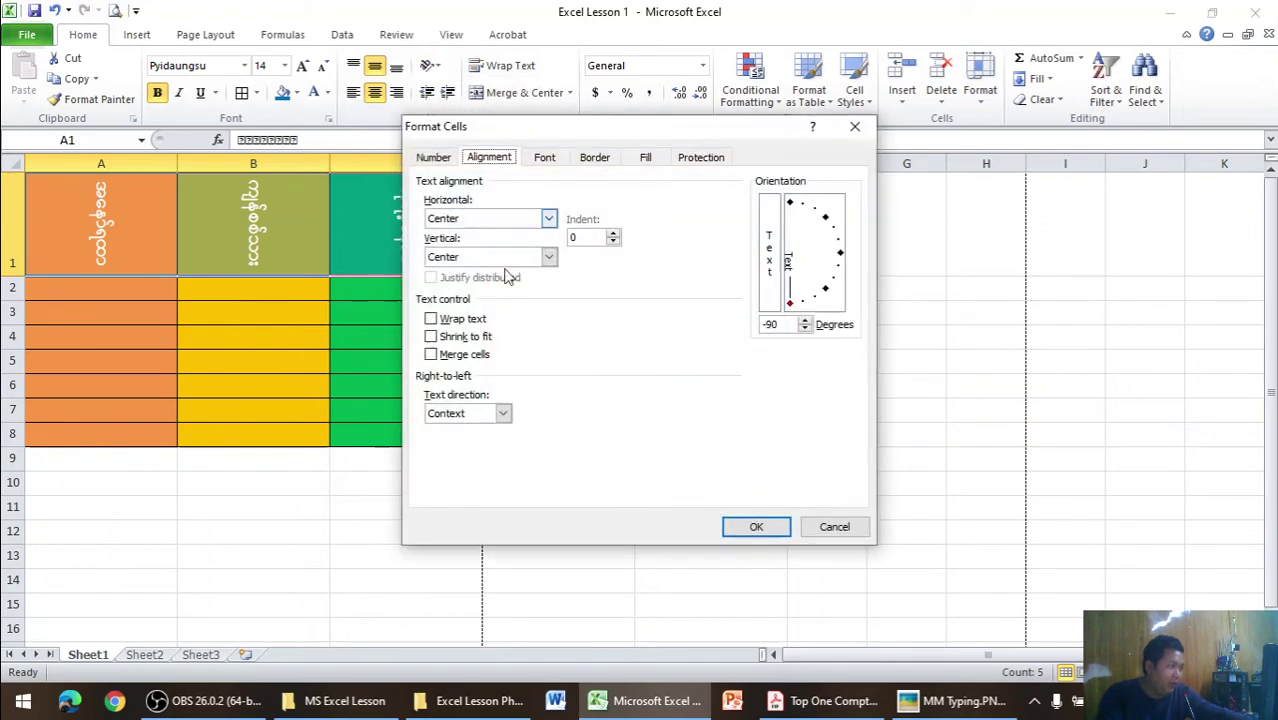
pyautogui.moveTo(792, 310); pyautogui.dragTo(826, 220)
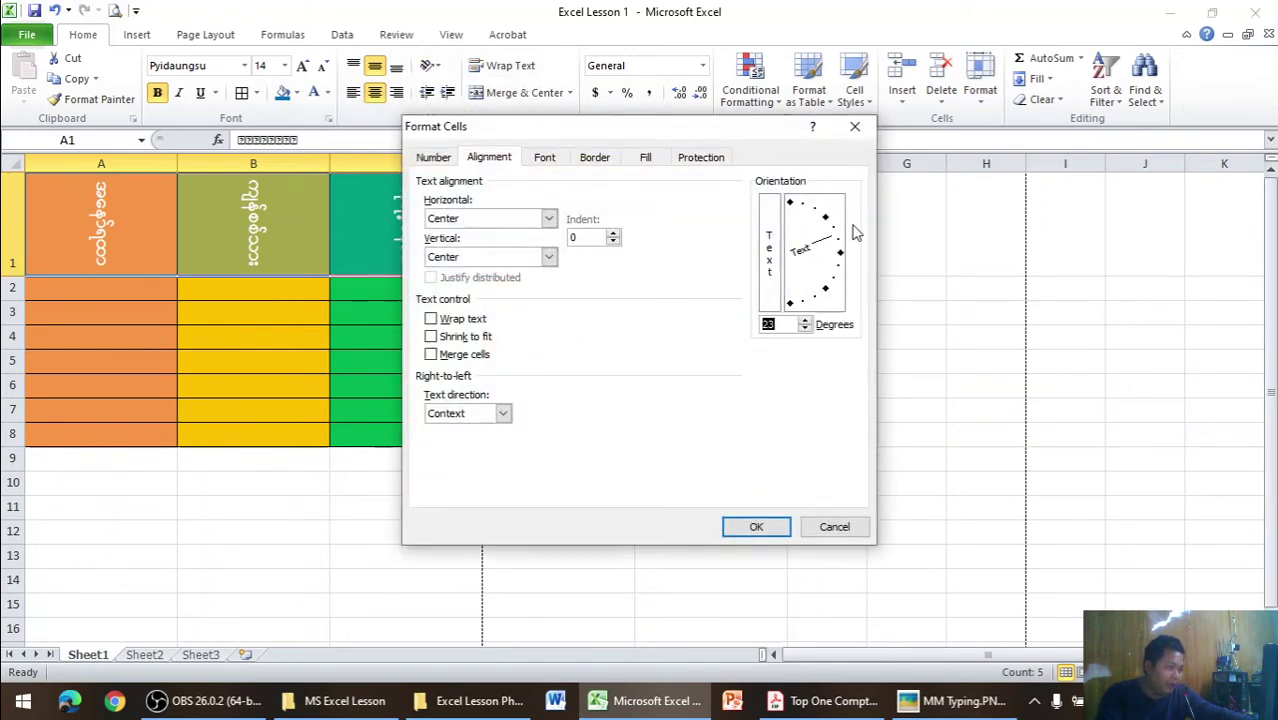
pyautogui.click(765, 528)
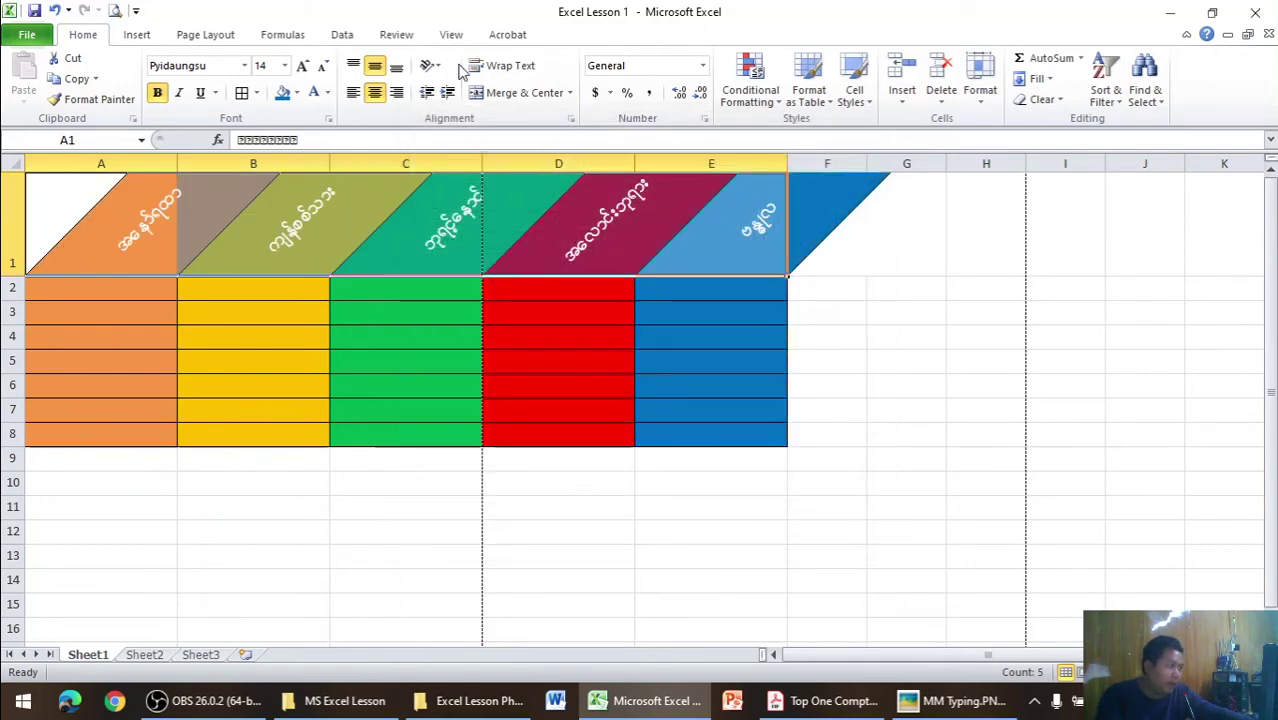
pyautogui.click(430, 66)
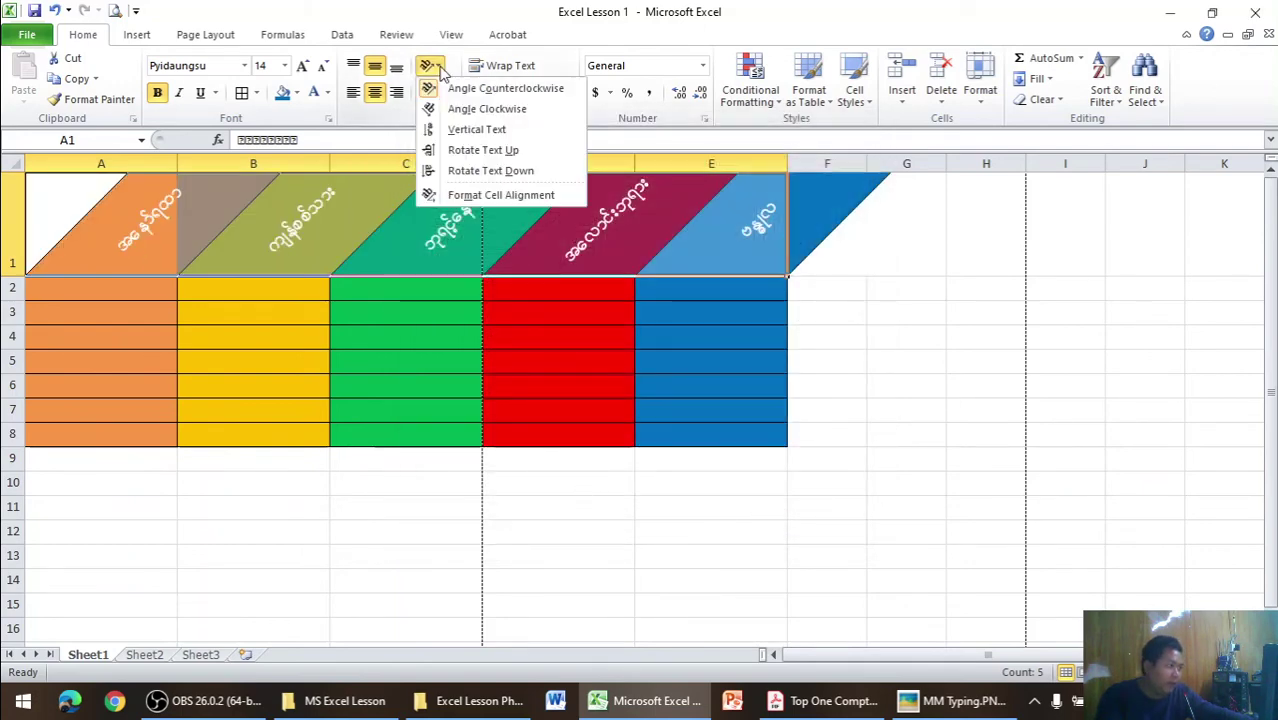
pyautogui.click(446, 151)
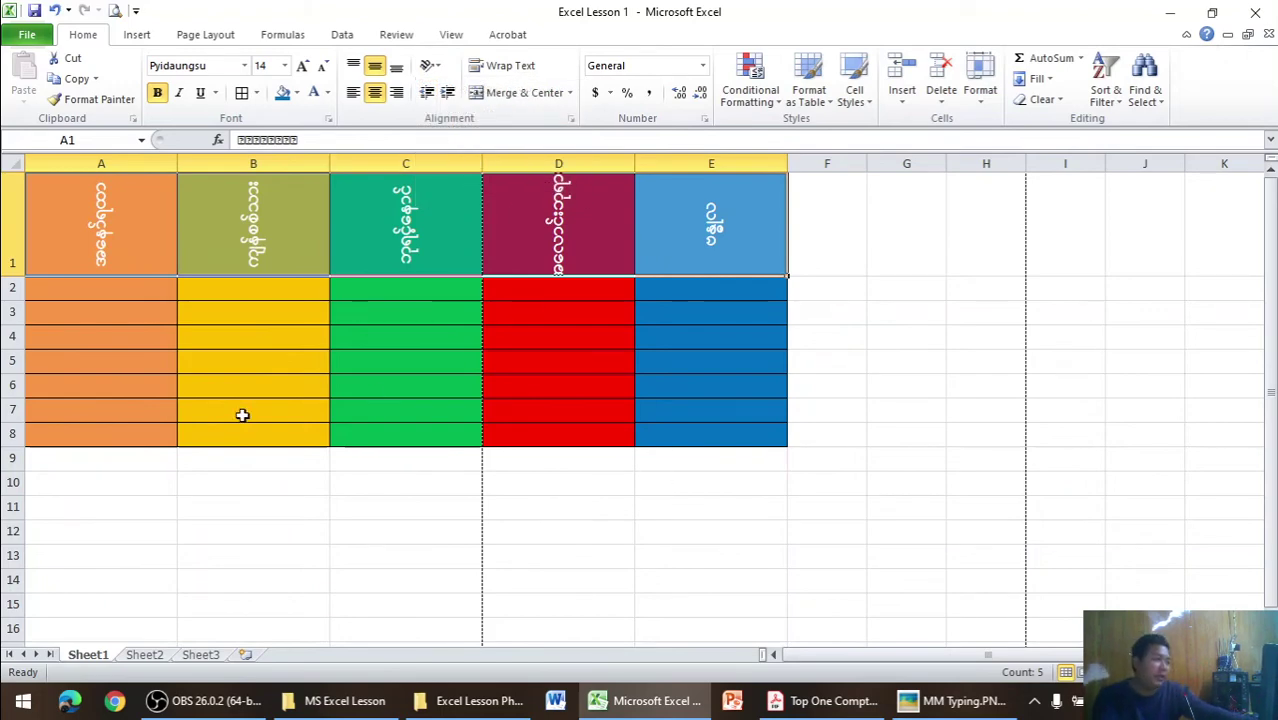
pyautogui.moveTo(17, 275); pyautogui.dragTo(17, 322)
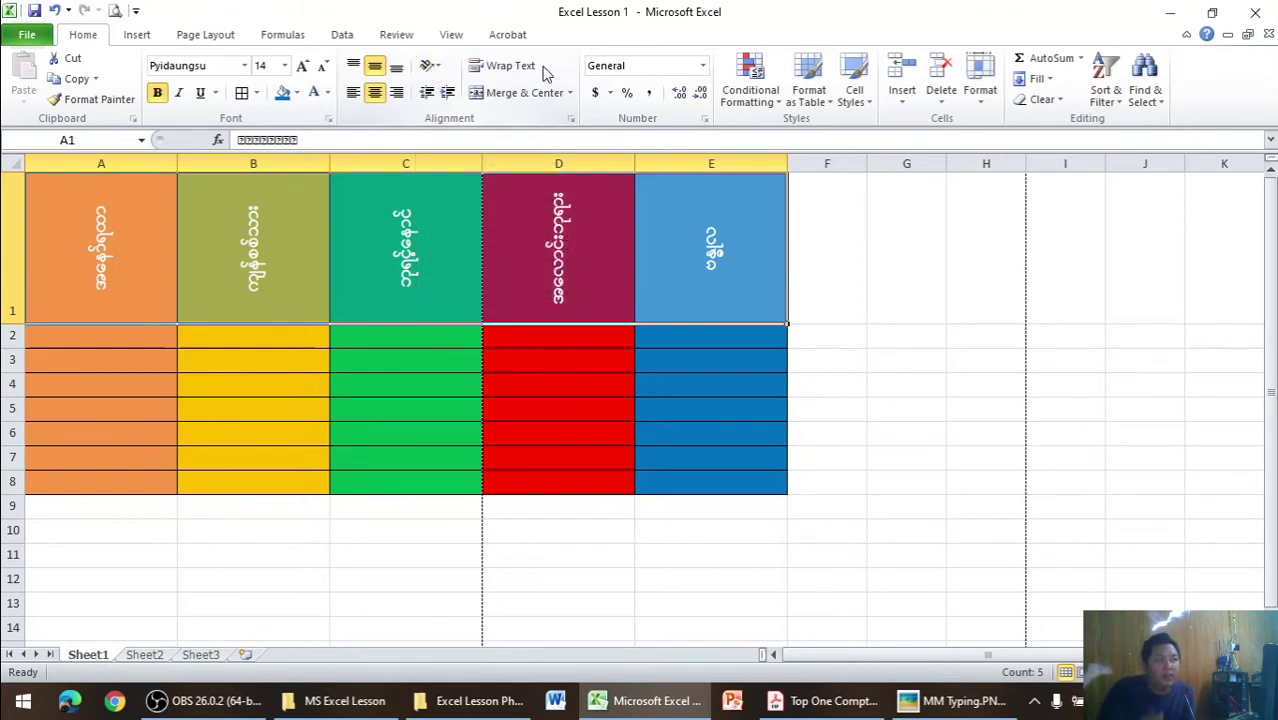
# - Set the header orientation back to 0 degrees in Format Cells
pyautogui.click(439, 66)
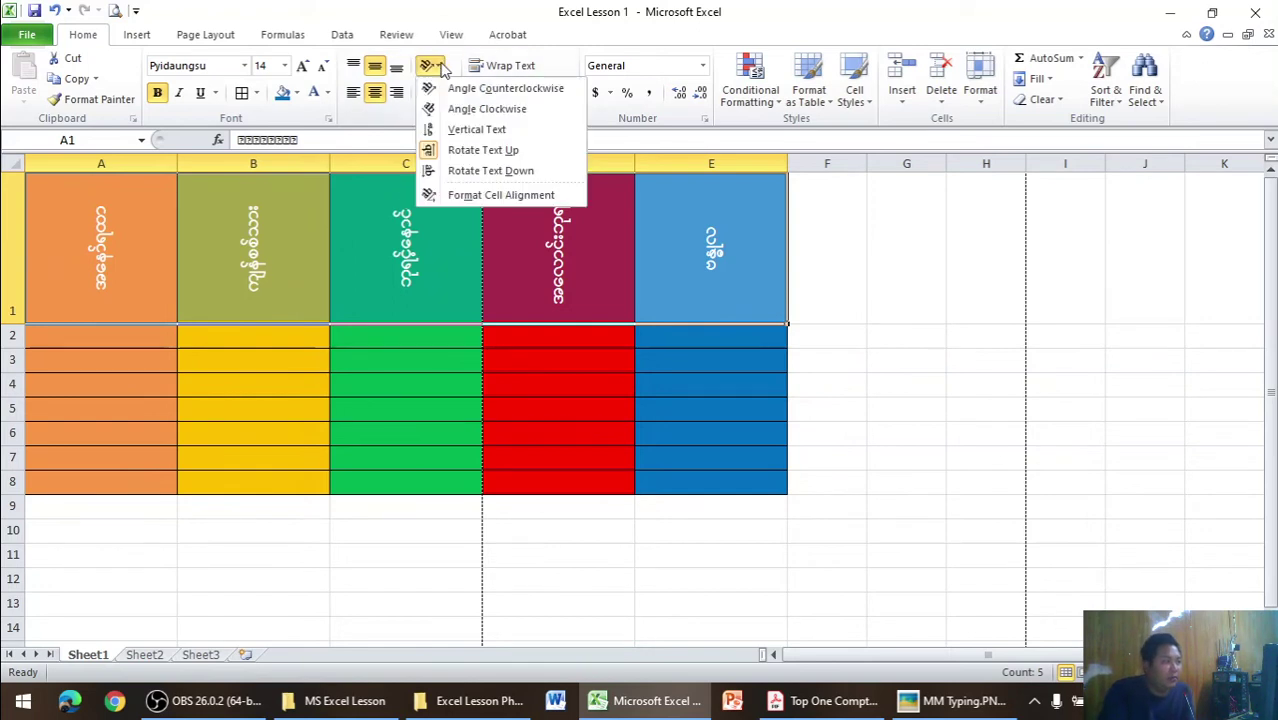
pyautogui.click(470, 90)
pyautogui.click(430, 66)
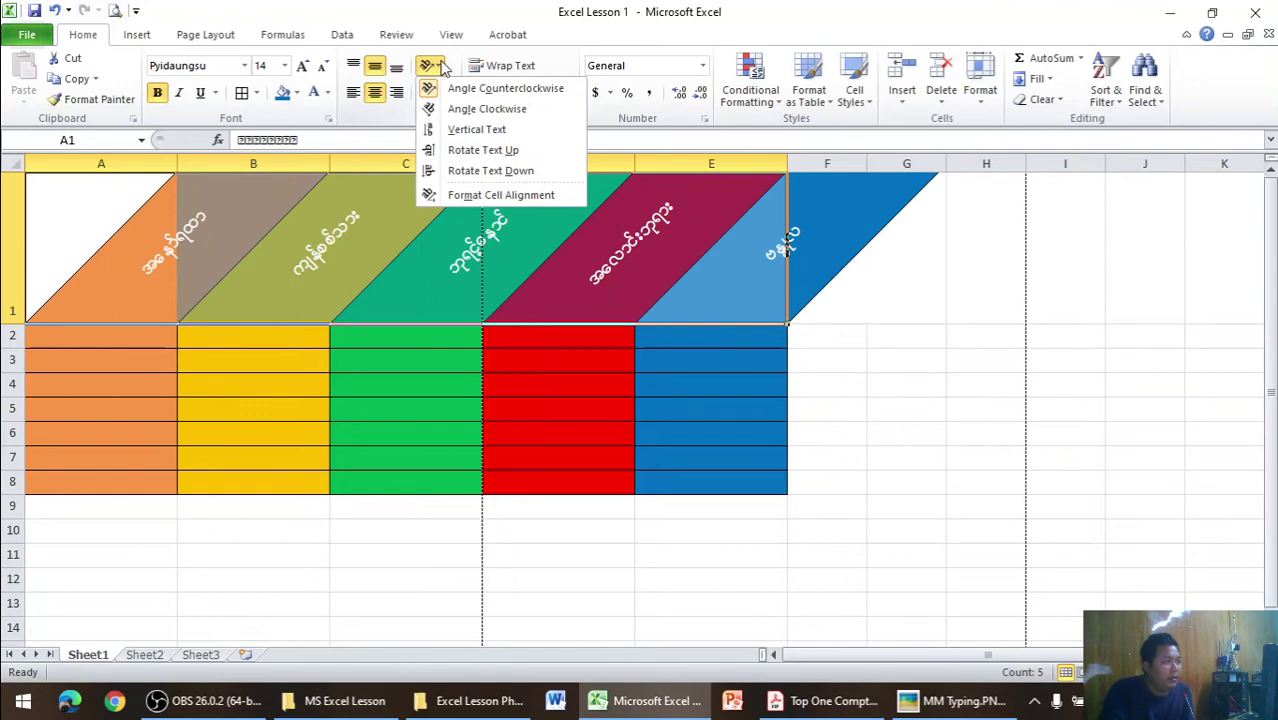
pyautogui.click(487, 195)
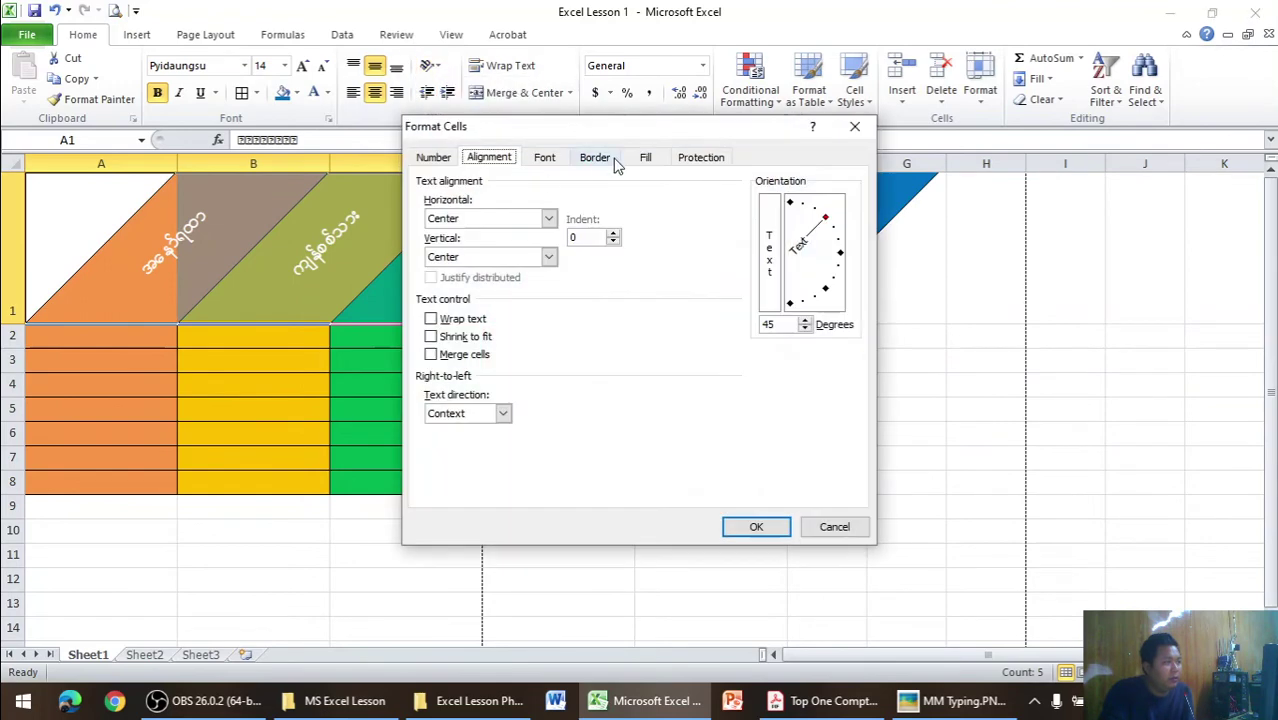
pyautogui.click(840, 256)
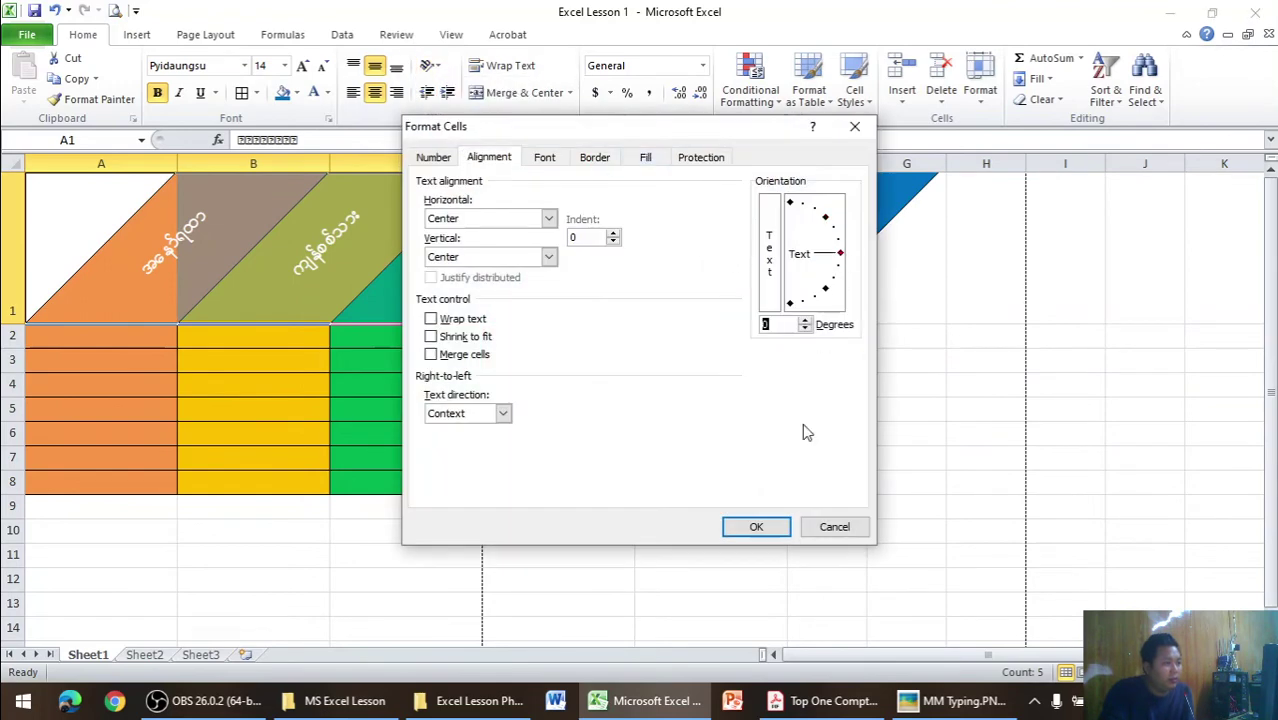
pyautogui.click(756, 527)
# - Turn on Wrap Text for B1 and add a second header line ending 'သင်း)'
pyautogui.click(304, 253)
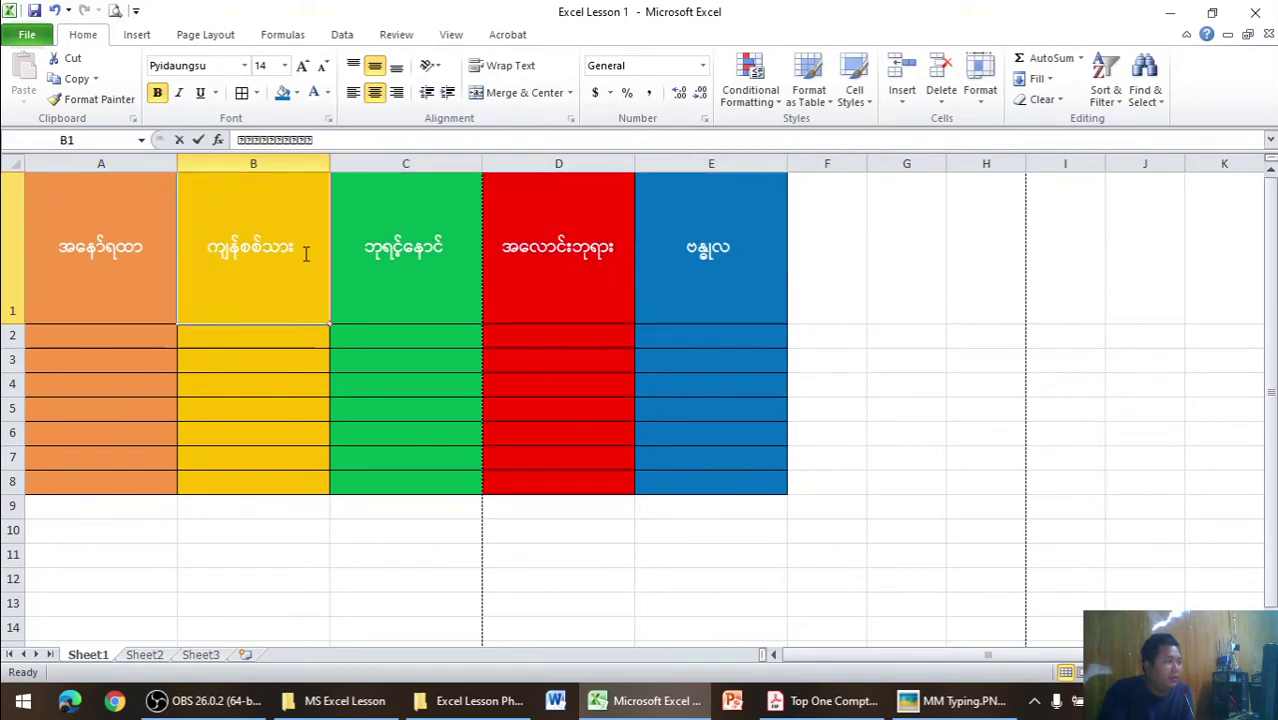
pyautogui.doubleClick(304, 253)
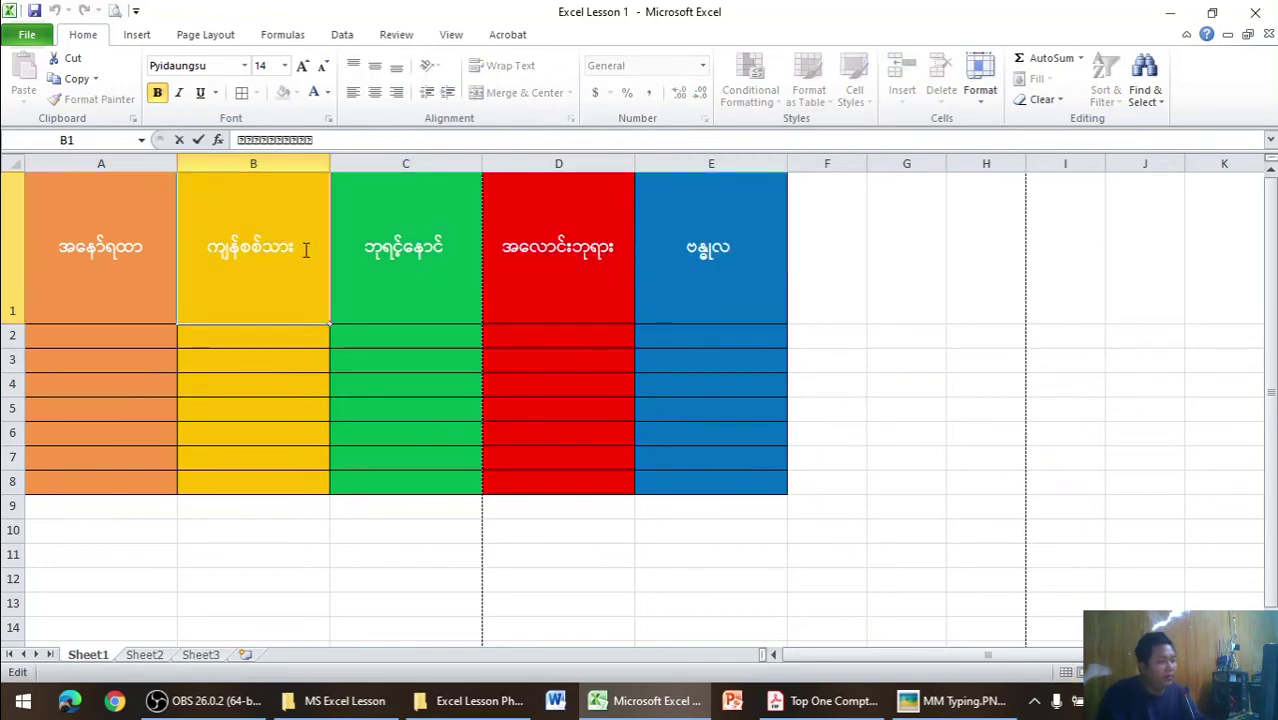
pyautogui.press('Return')
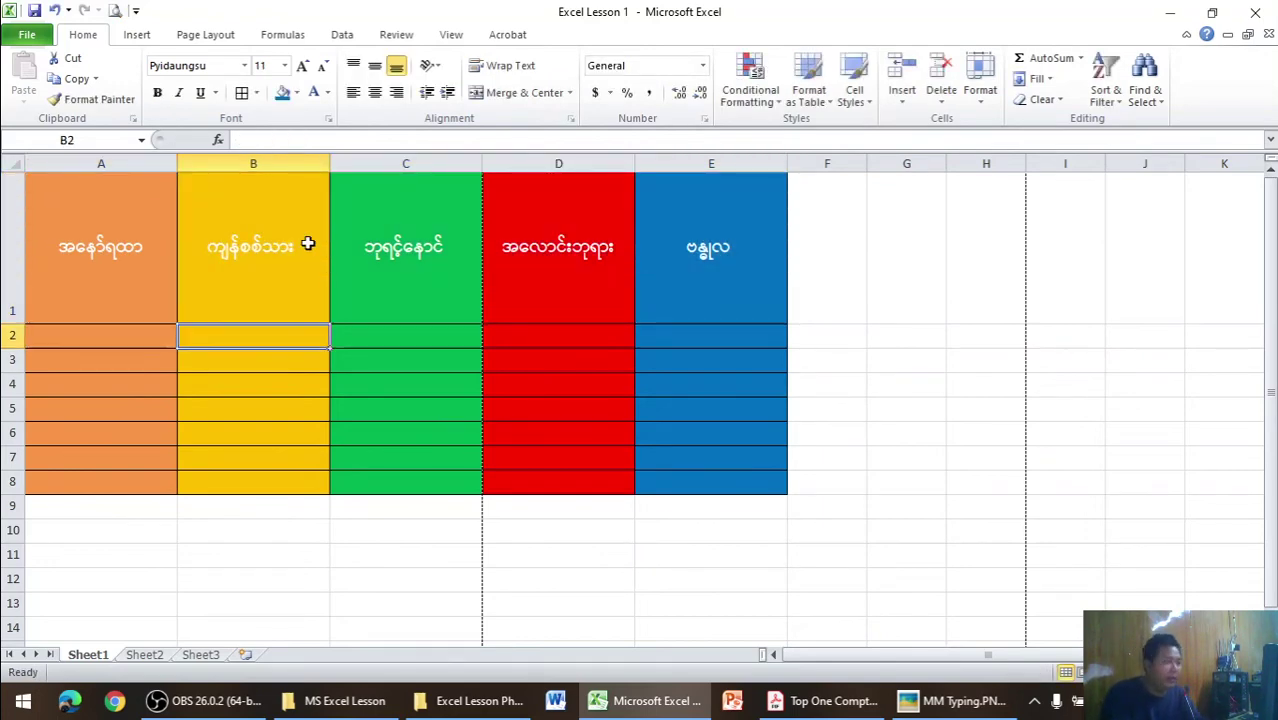
pyautogui.doubleClick(305, 245)
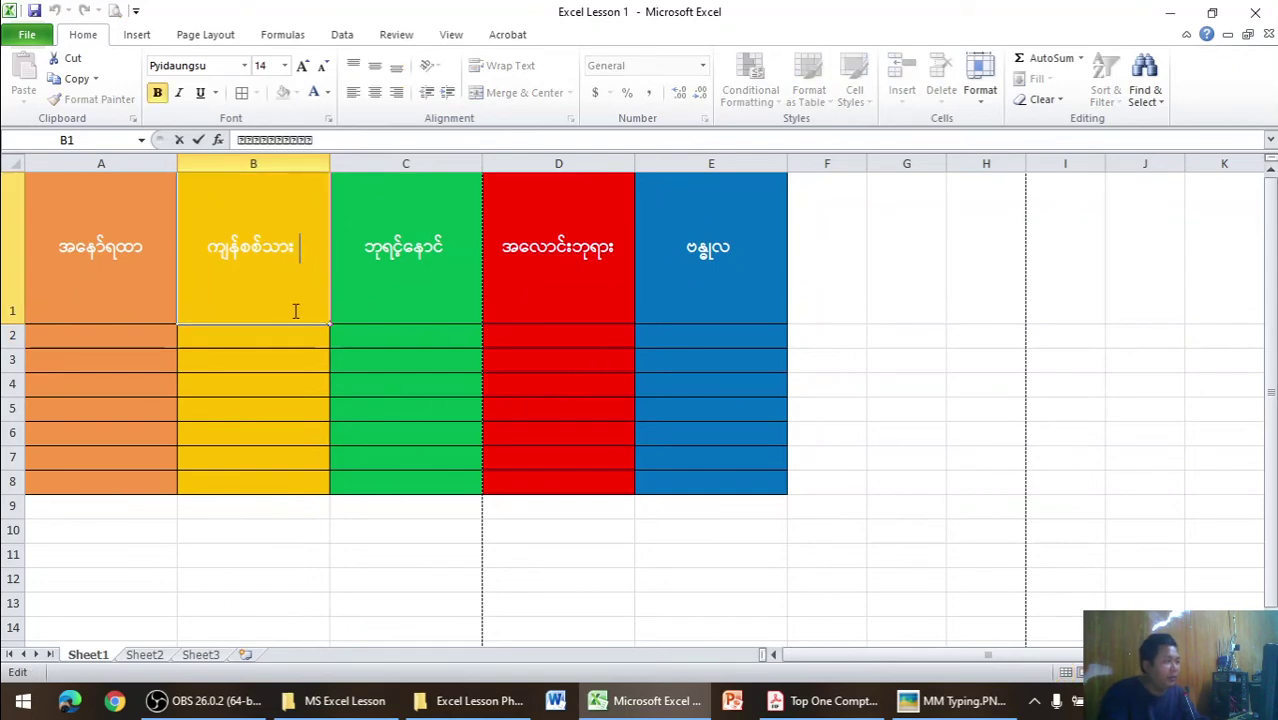
pyautogui.press('Escape')
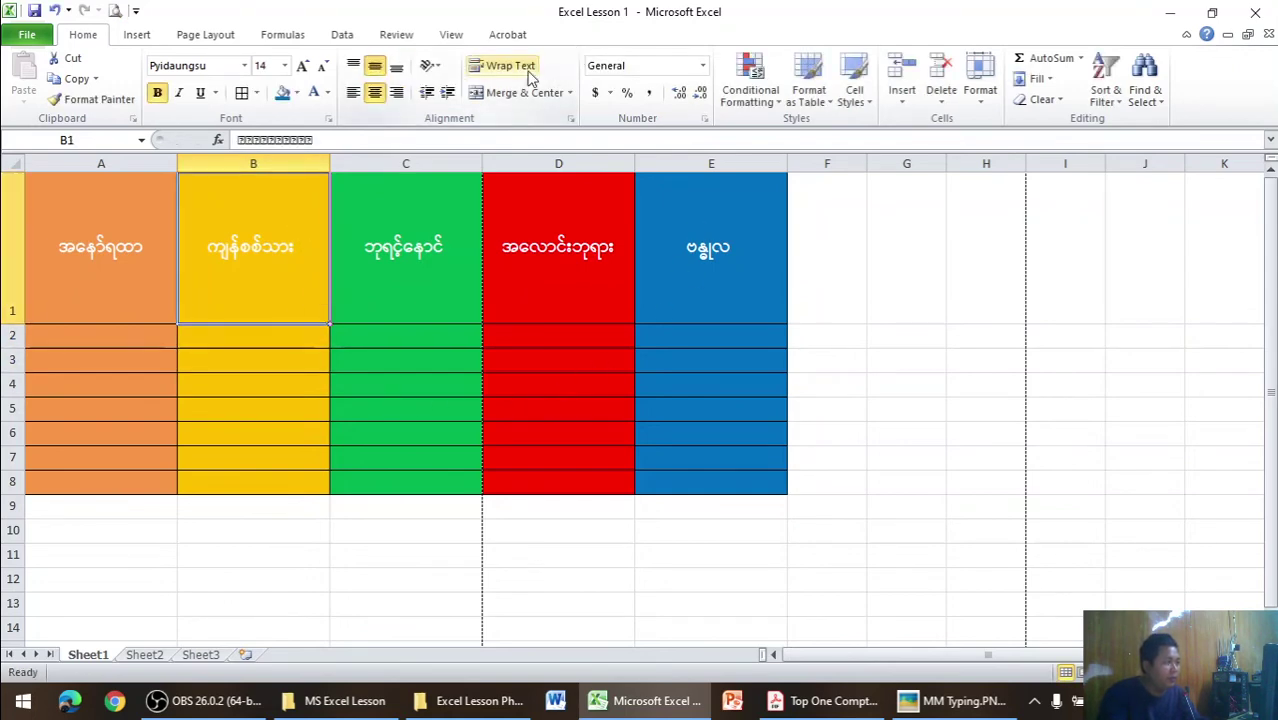
pyautogui.click(518, 67)
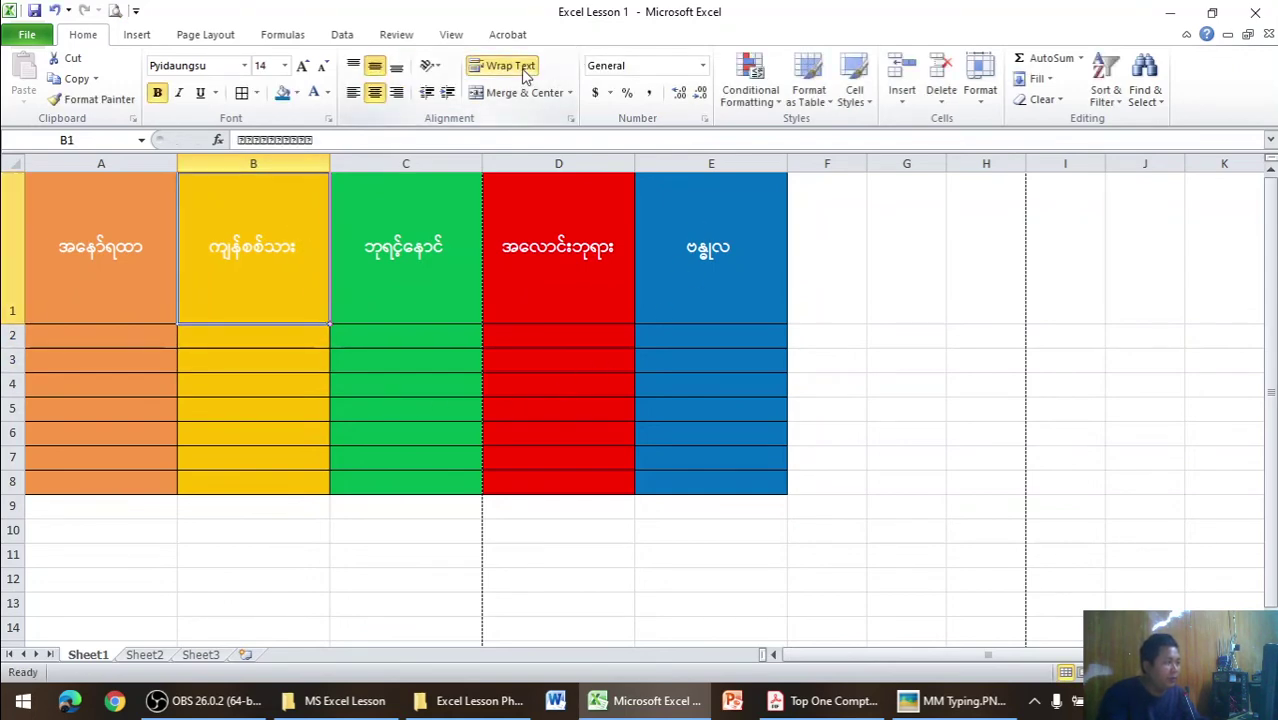
pyautogui.doubleClick(298, 249)
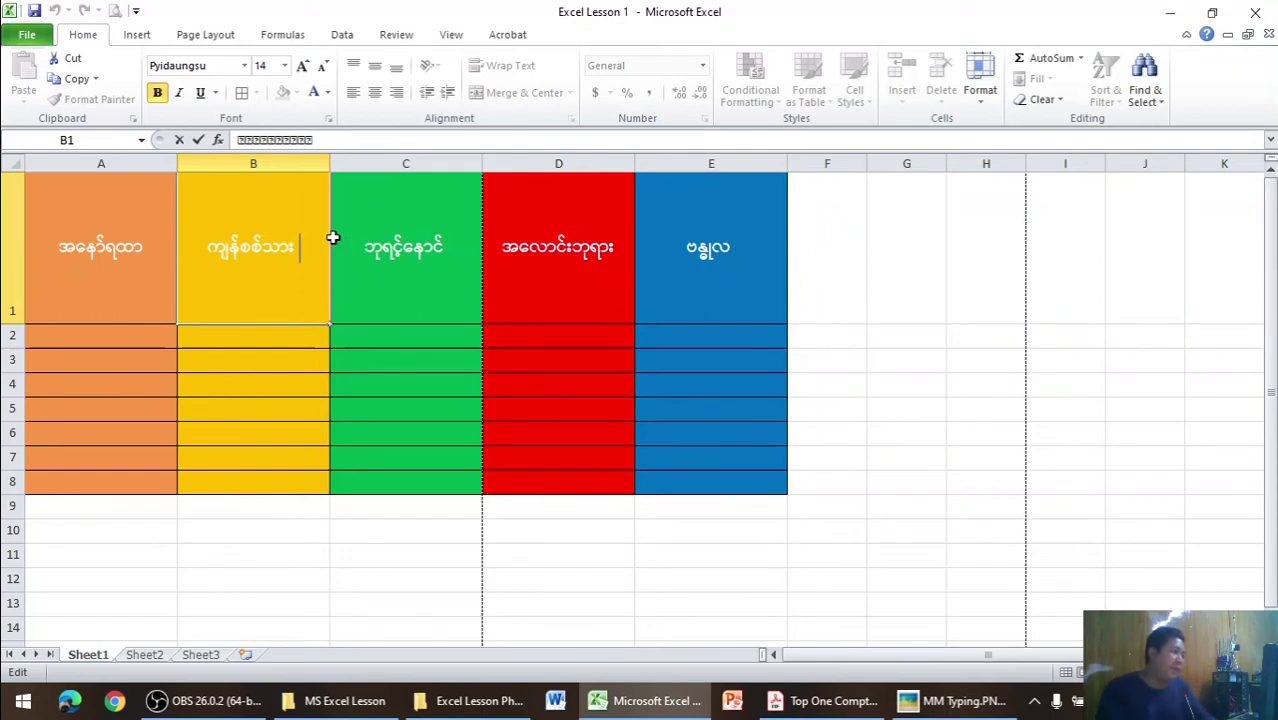
pyautogui.hotkey('alt', 'Return')
pyautogui.write('(အ')
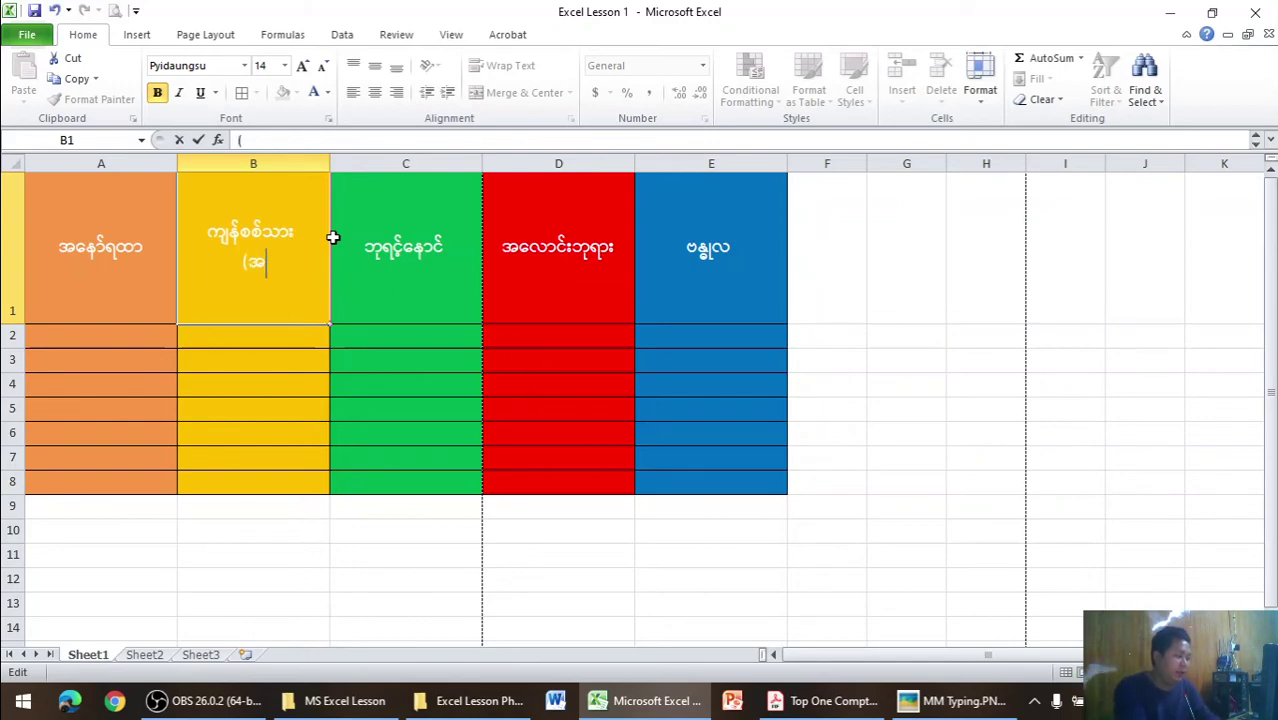
pyautogui.write('သင်း)')
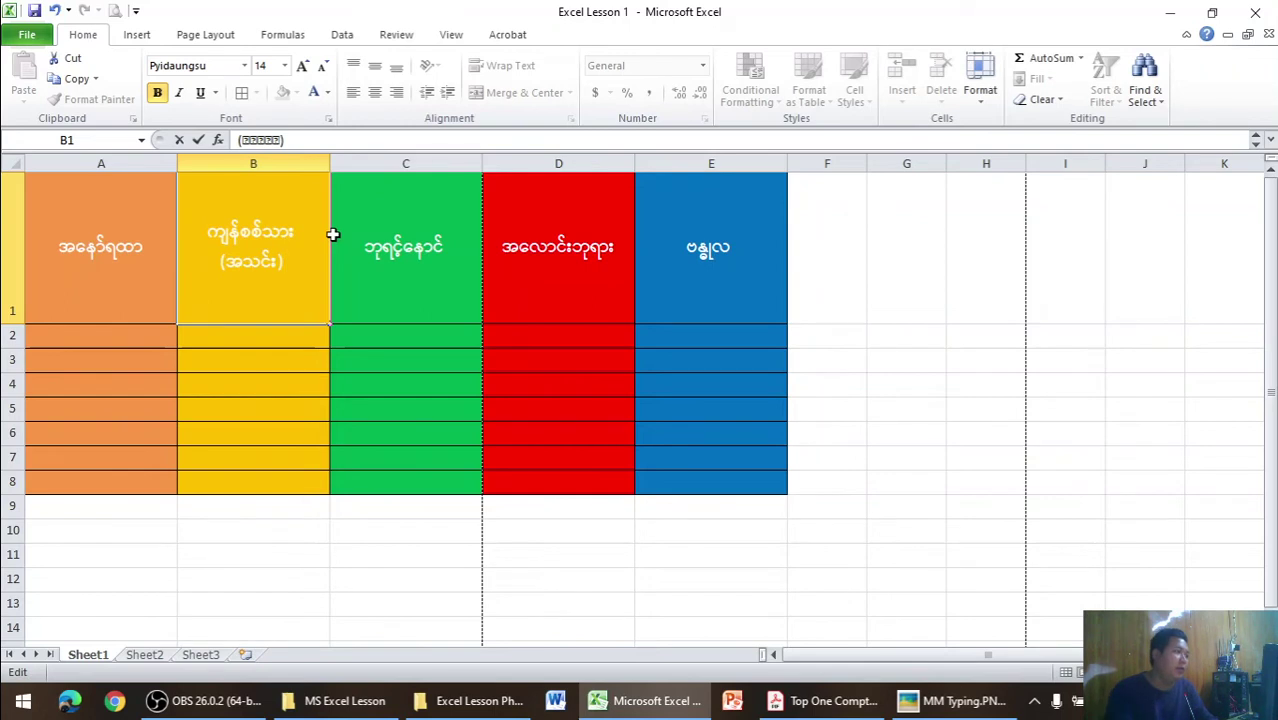
pyautogui.click(385, 200)
pyautogui.click(514, 480)
pyautogui.click(271, 302)
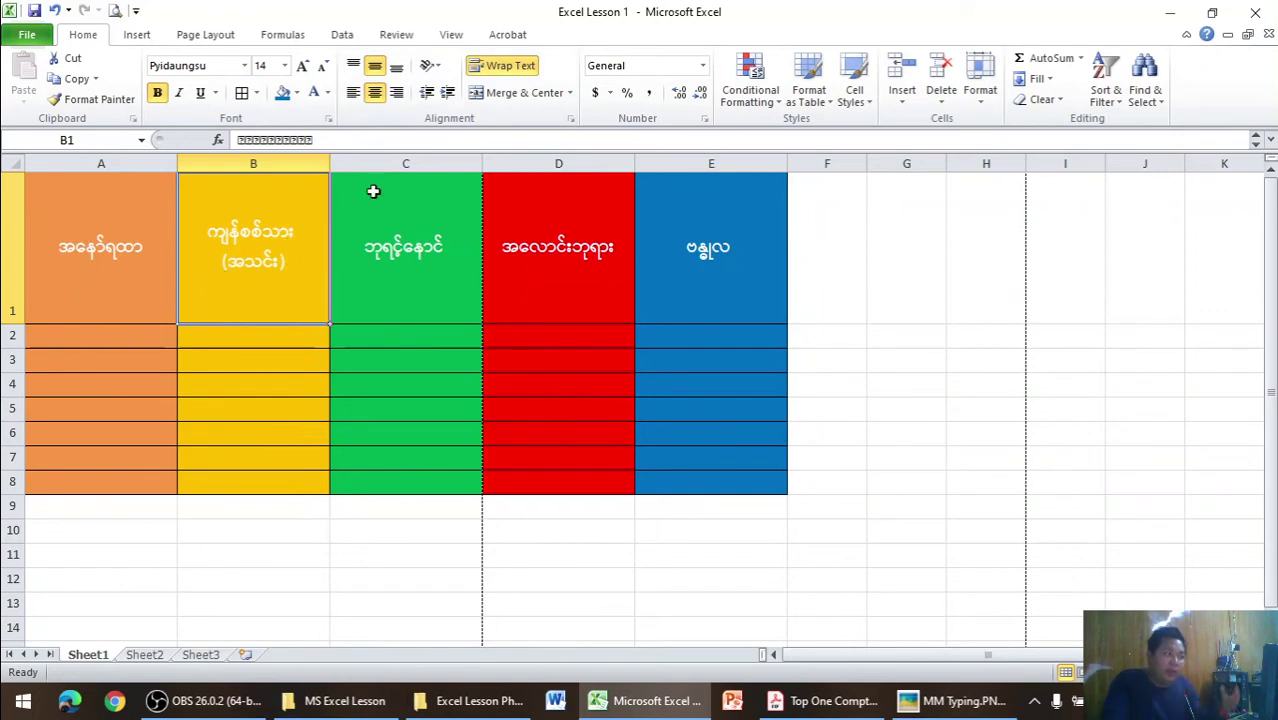
# - Add a second line '(အသင်း)' to the C1 header with Alt+Enter
pyautogui.click(393, 303)
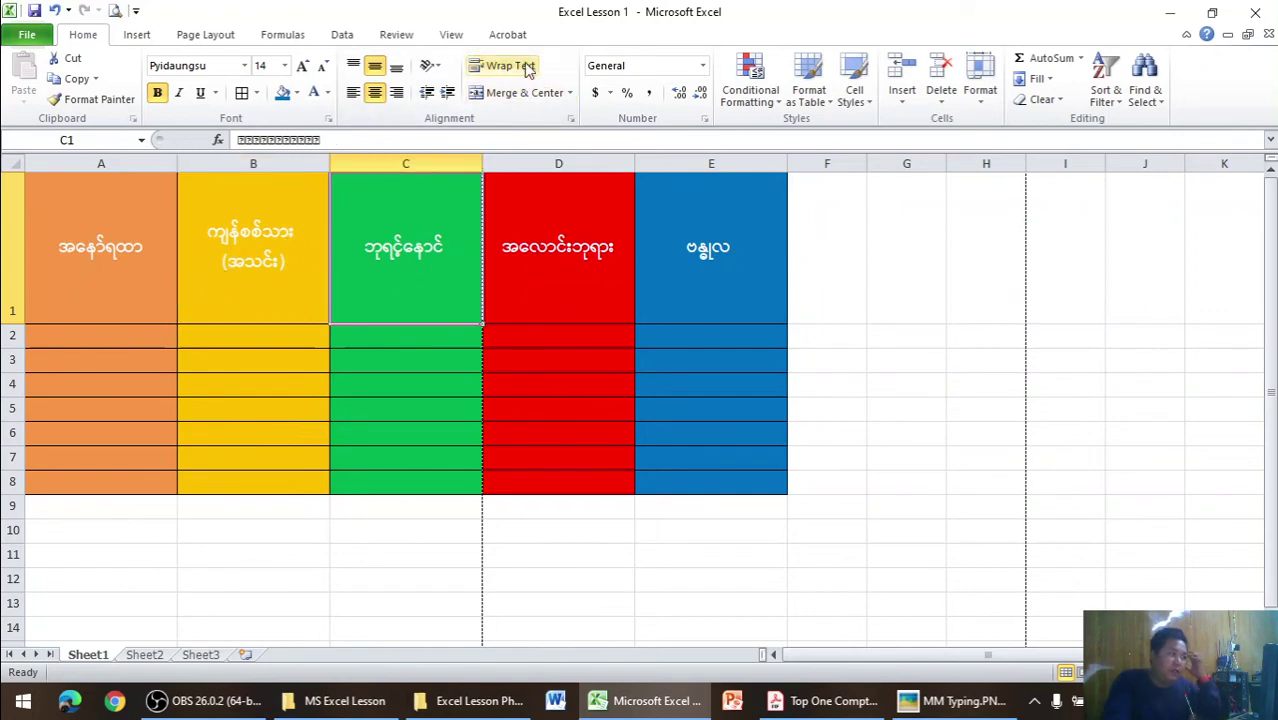
pyautogui.doubleClick(454, 251)
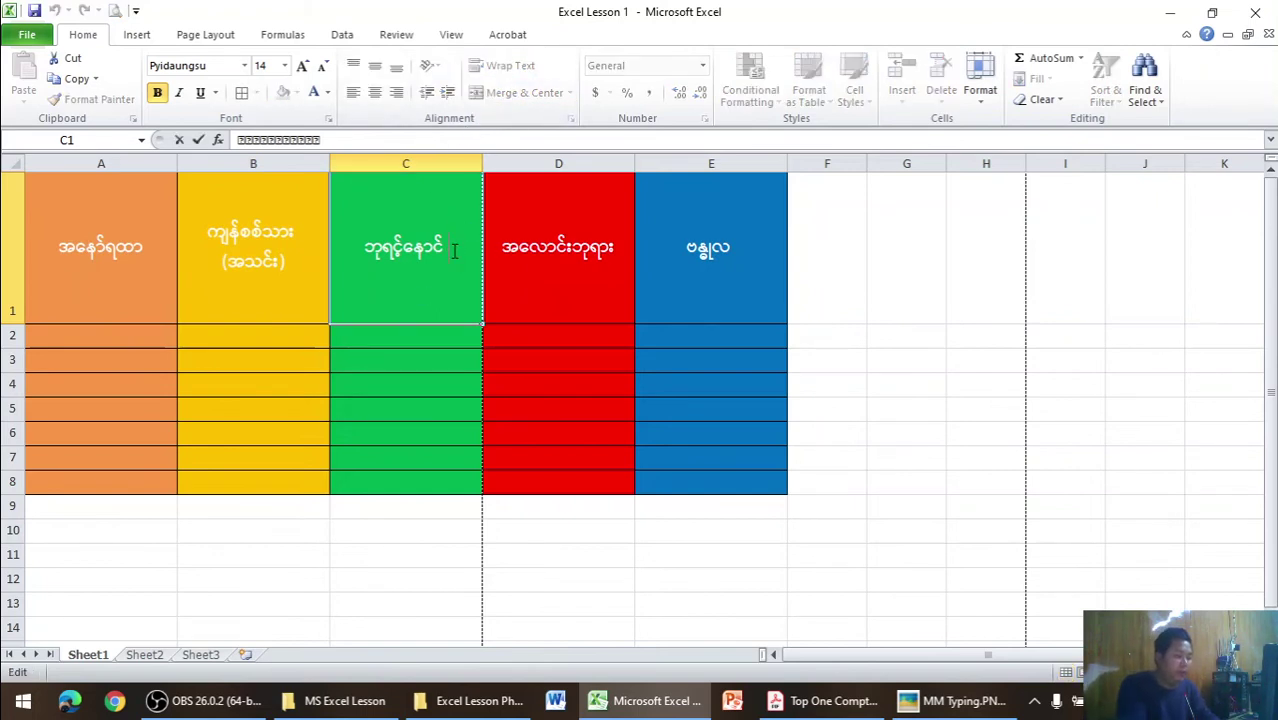
pyautogui.press('Return')
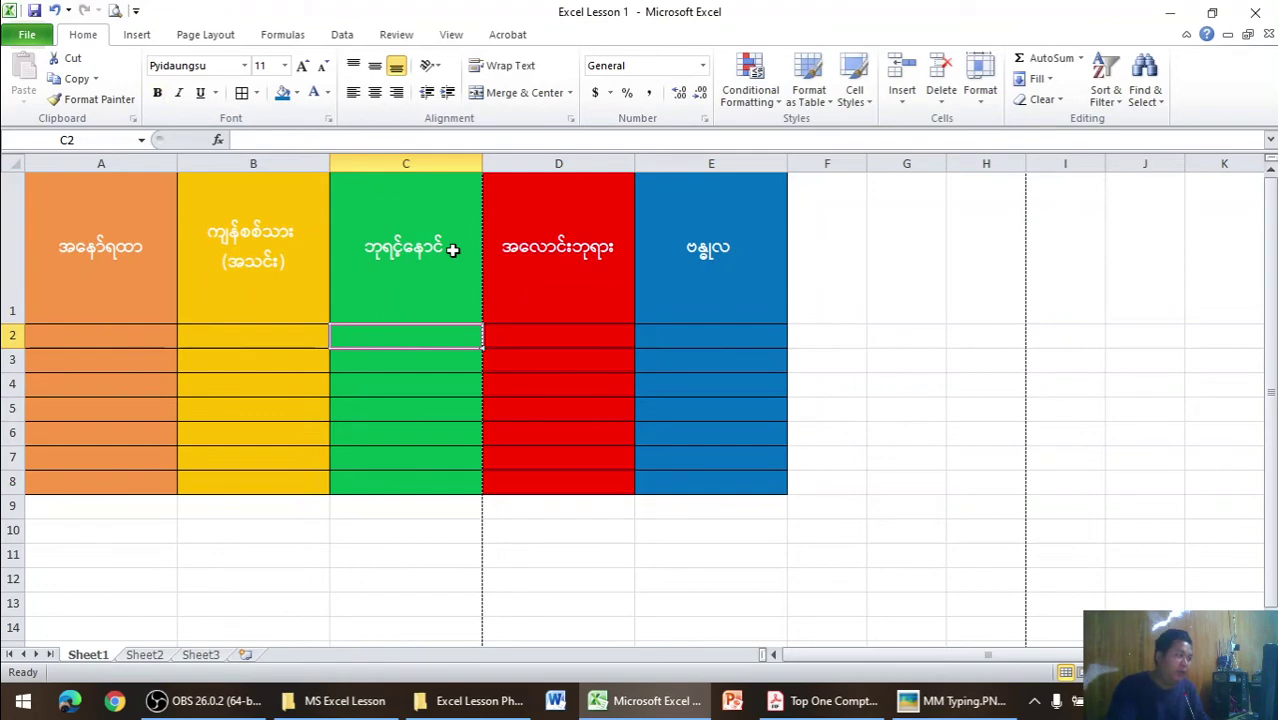
pyautogui.click(453, 250)
pyautogui.doubleClick(453, 250)
pyautogui.press('Return')
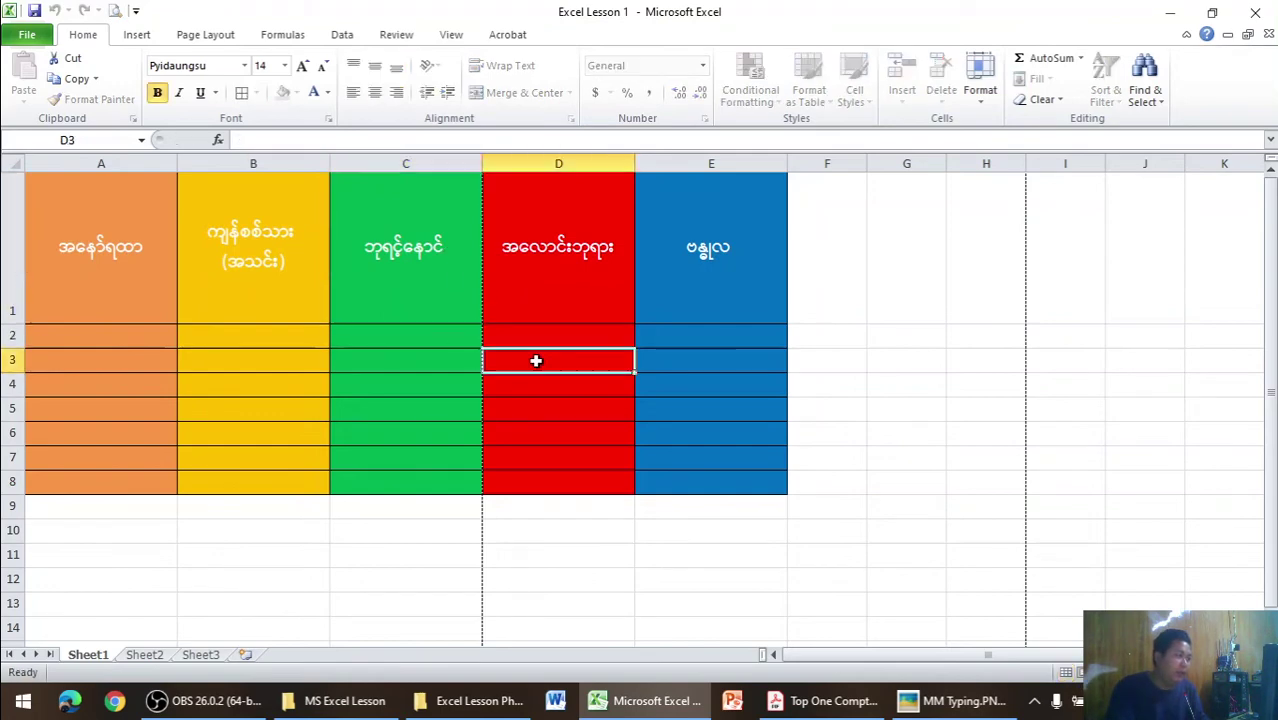
pyautogui.click(455, 250)
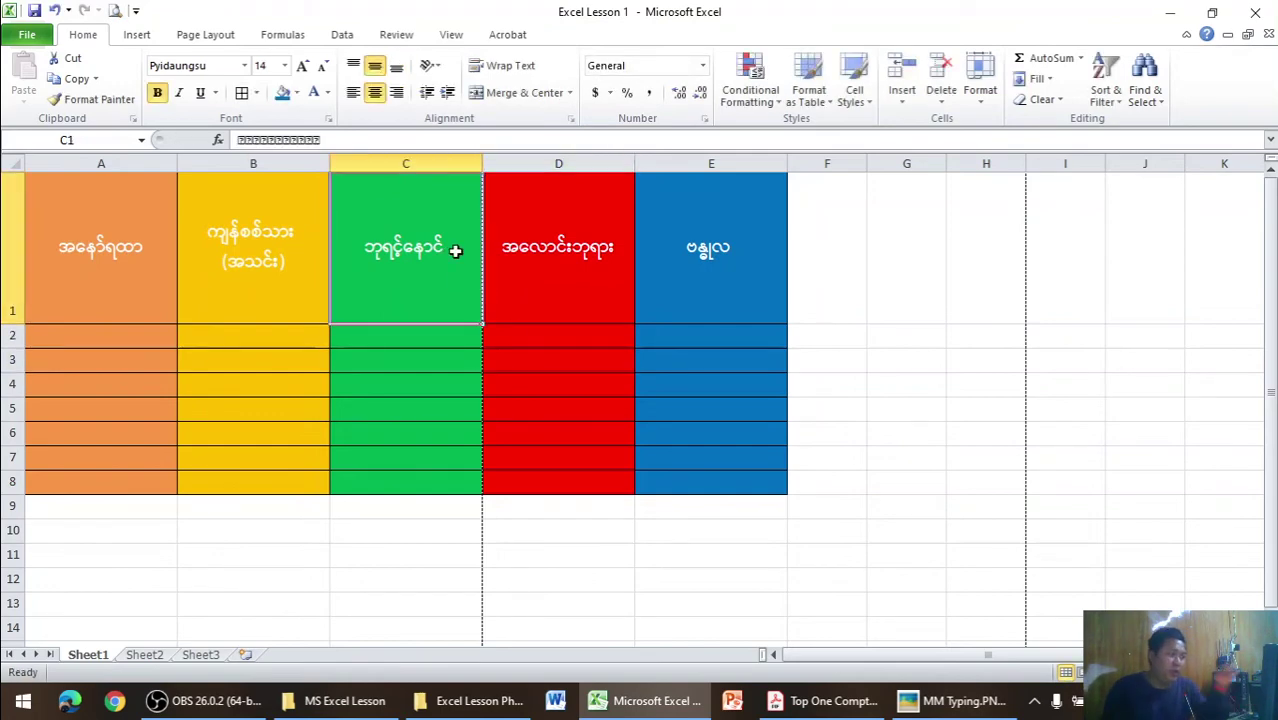
pyautogui.press('Return')
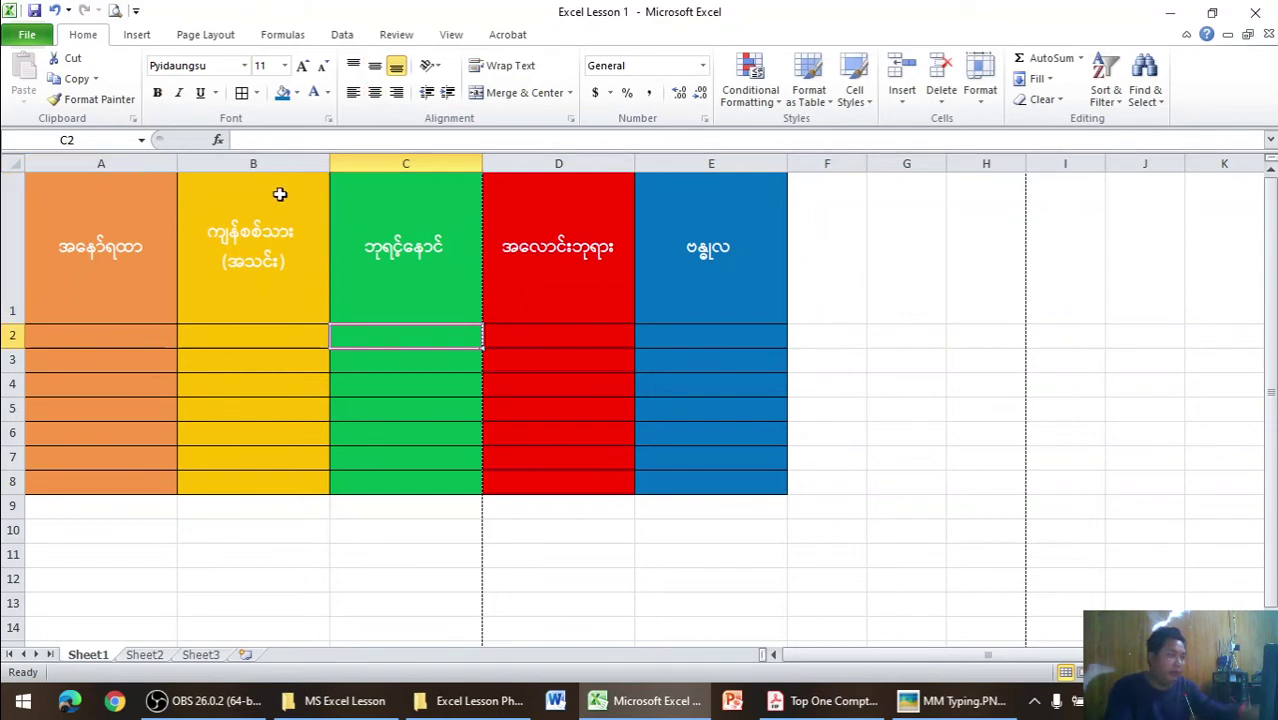
pyautogui.doubleClick(452, 245)
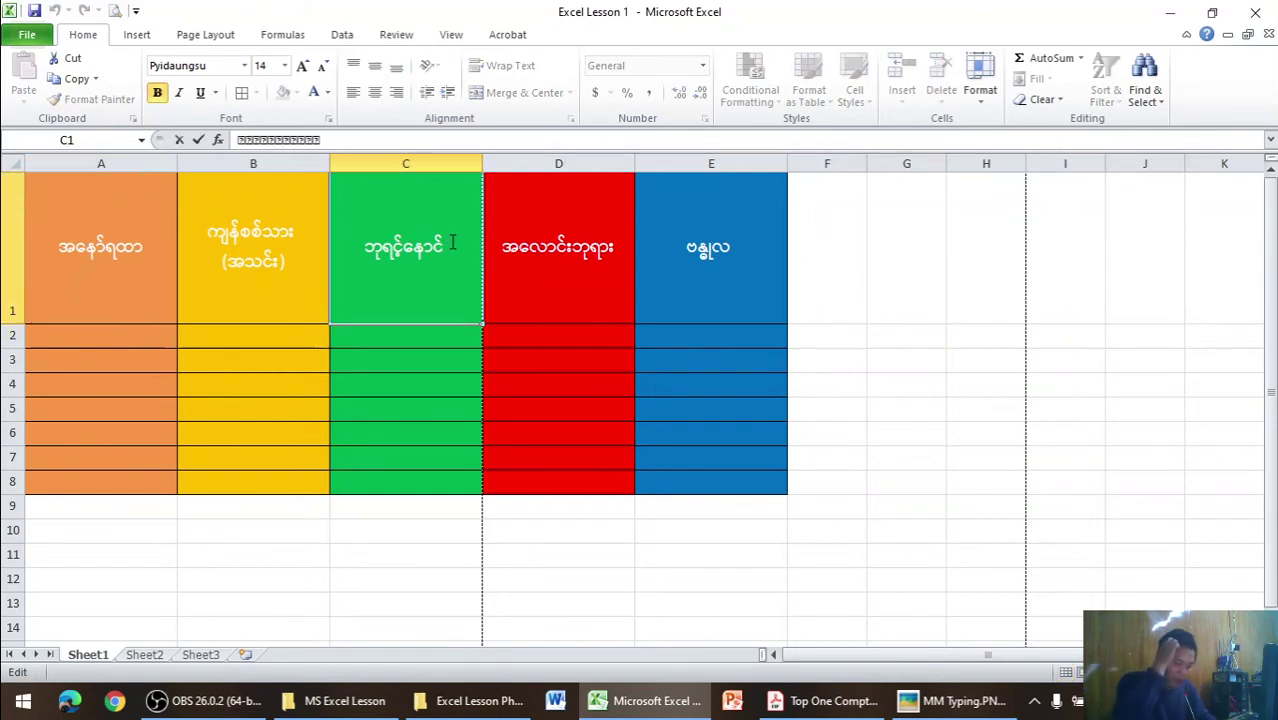
pyautogui.hotkey('alt', 'Return')
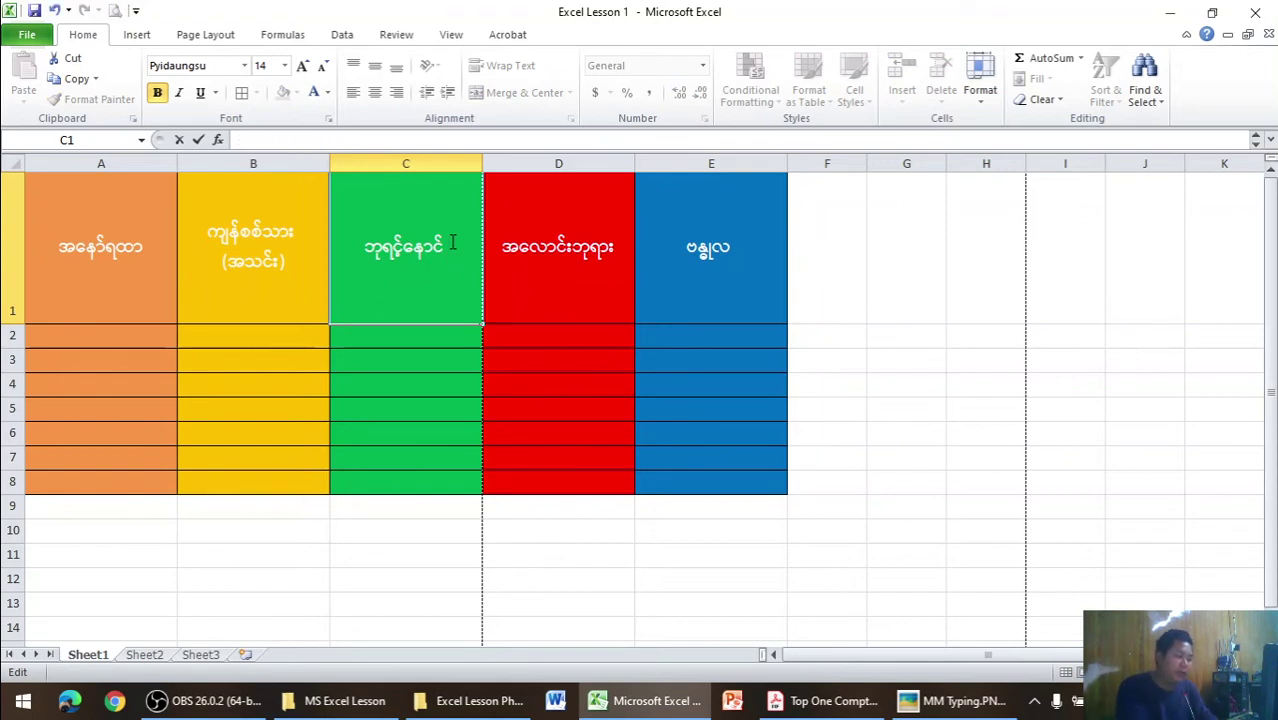
pyautogui.write('(အသင်း')
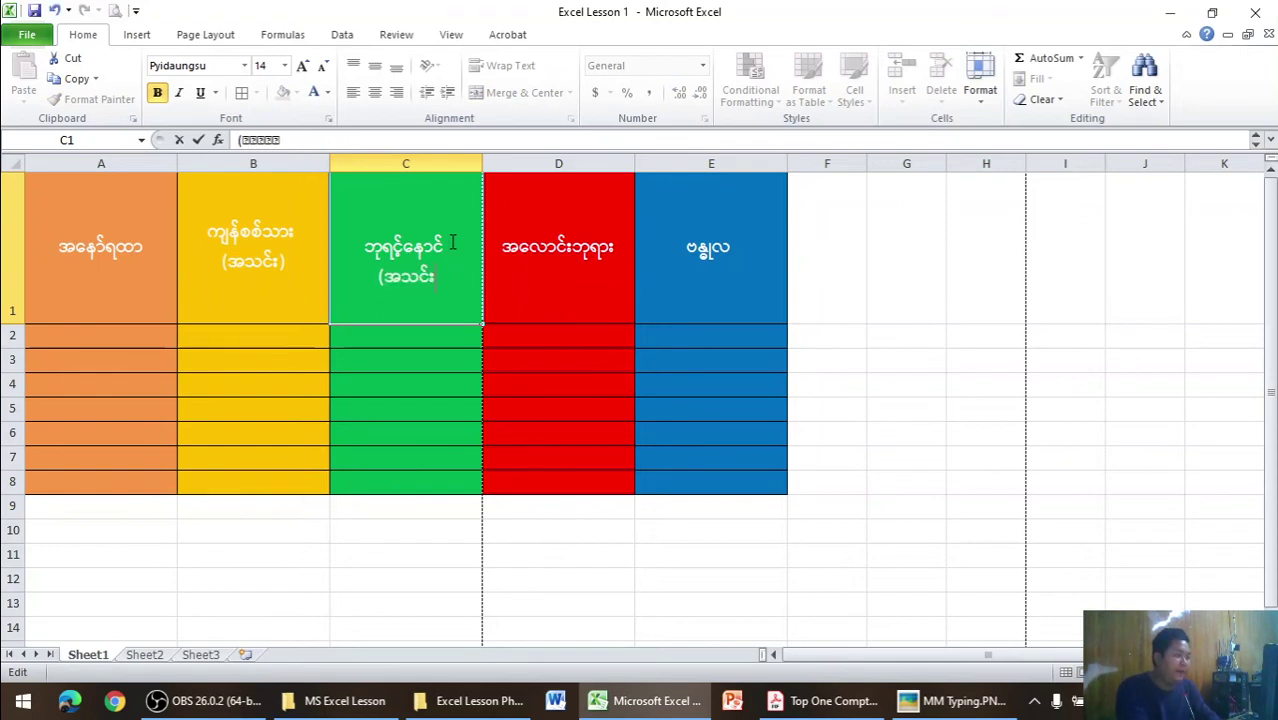
pyautogui.write(')')
pyautogui.click(850, 234)
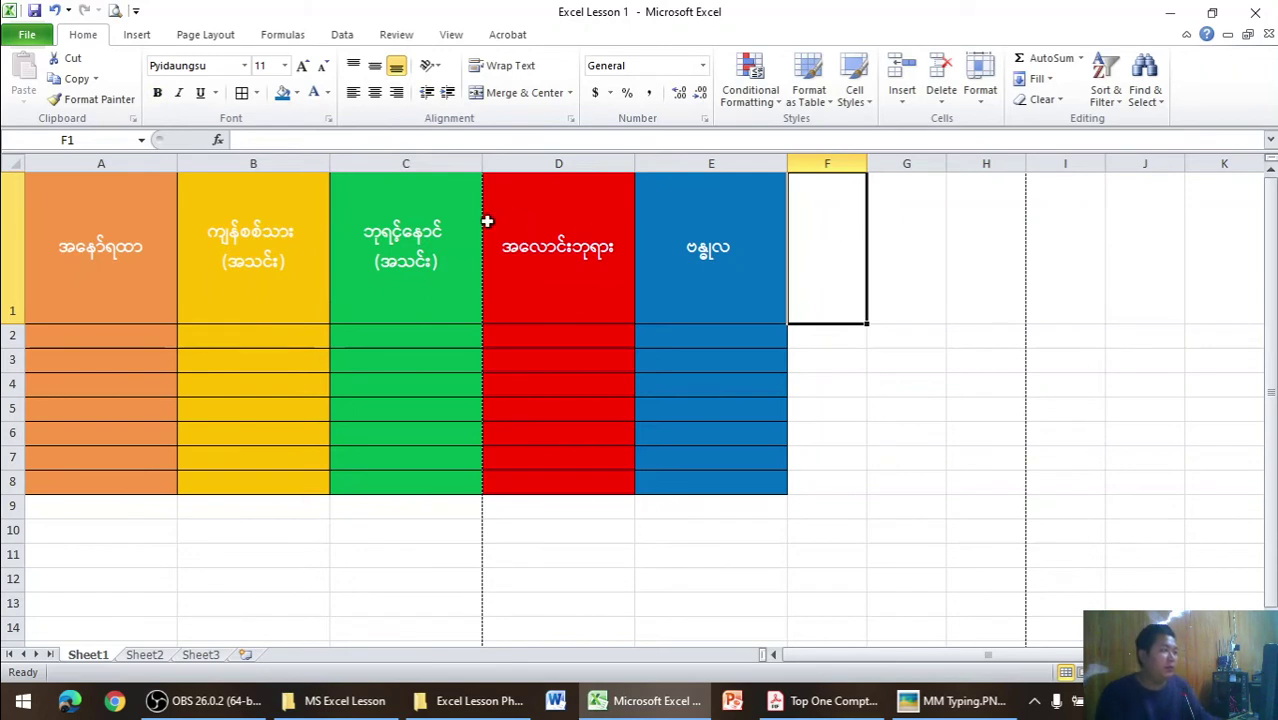
pyautogui.click(422, 234)
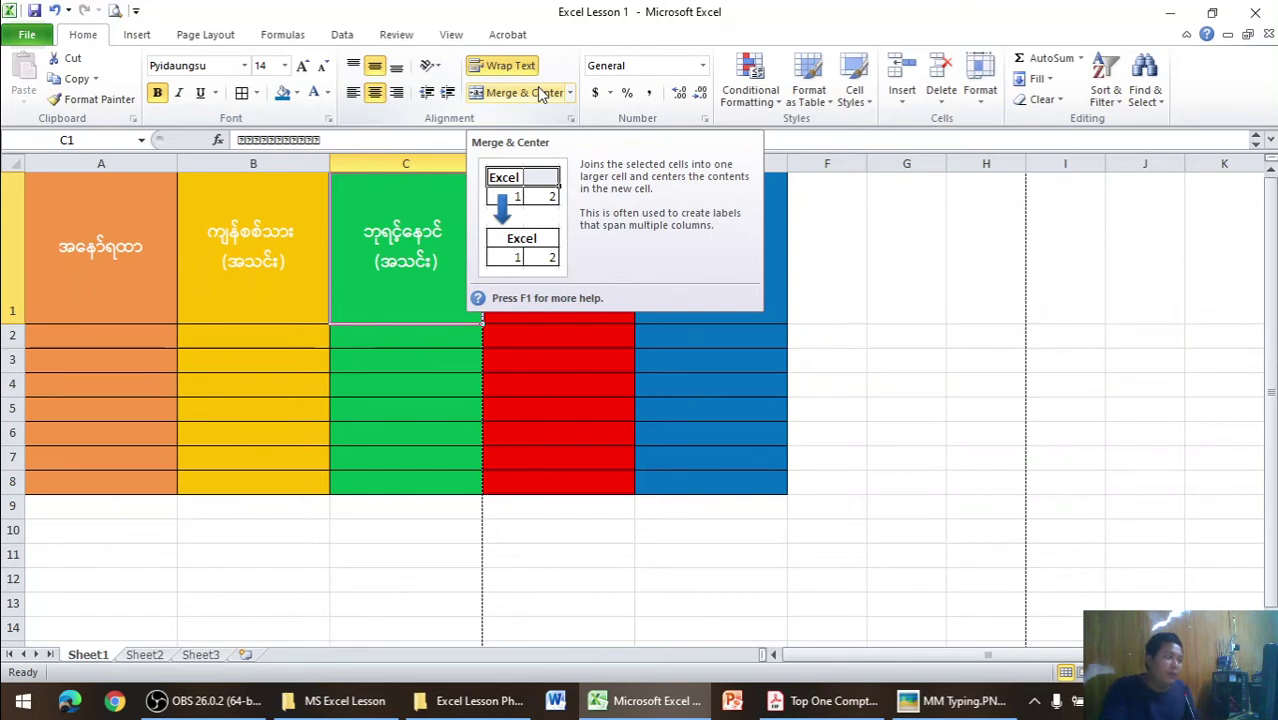
pyautogui.click(847, 276)
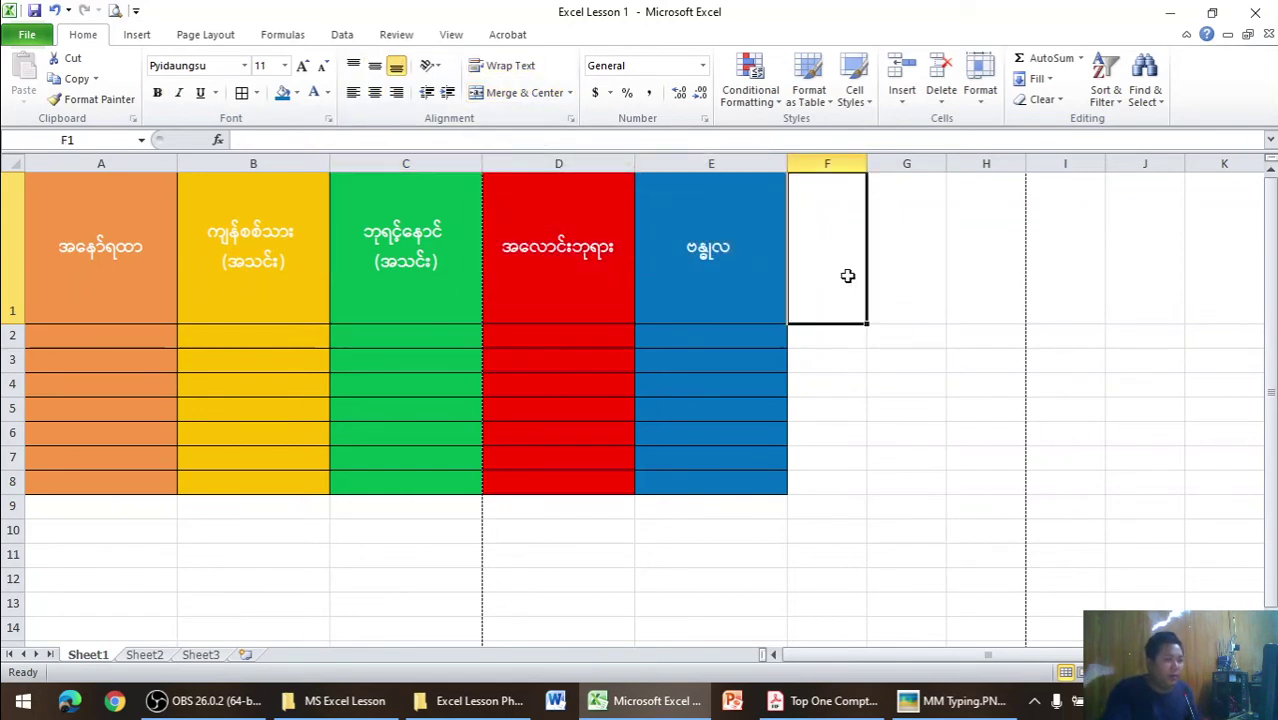
# - Put borders around G2:H2 and an outside border around G1:H1
pyautogui.click(858, 343)
pyautogui.click(912, 336)
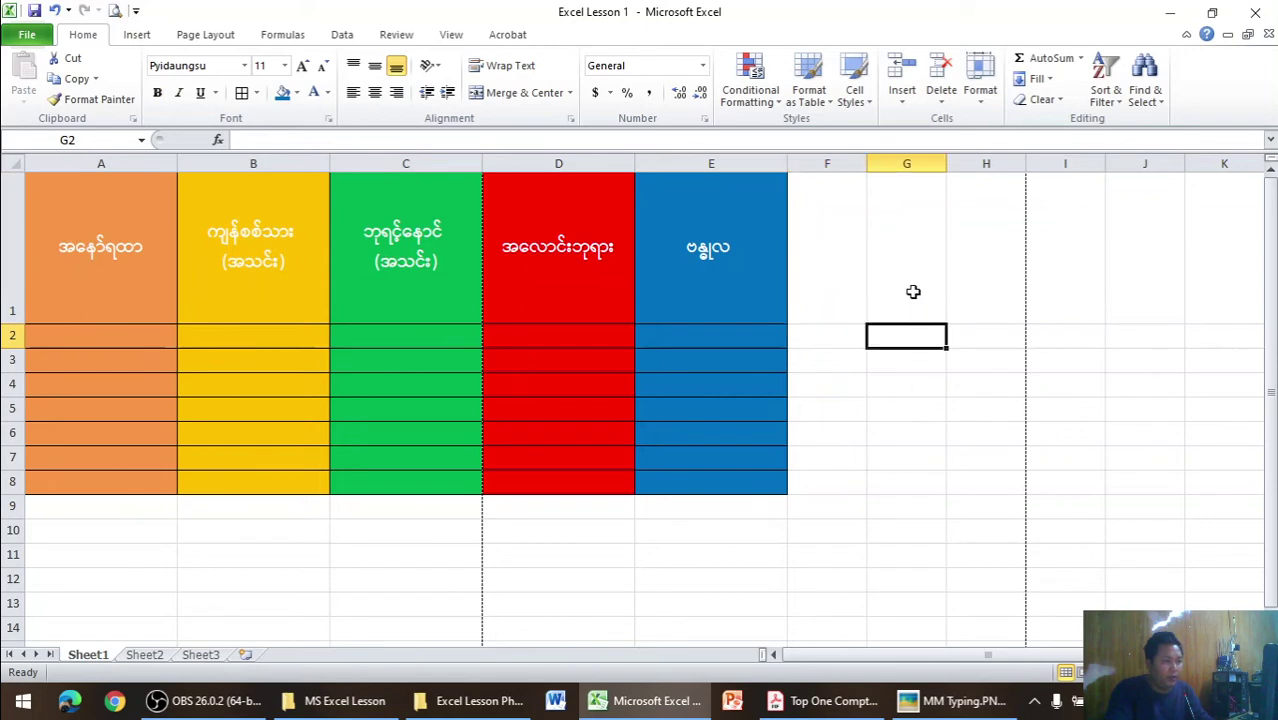
pyautogui.moveTo(913, 291)
pyautogui.mouseDown()
pyautogui.moveTo(937, 347)
pyautogui.moveTo(981, 334)
pyautogui.moveTo(957, 337)
pyautogui.mouseUp()
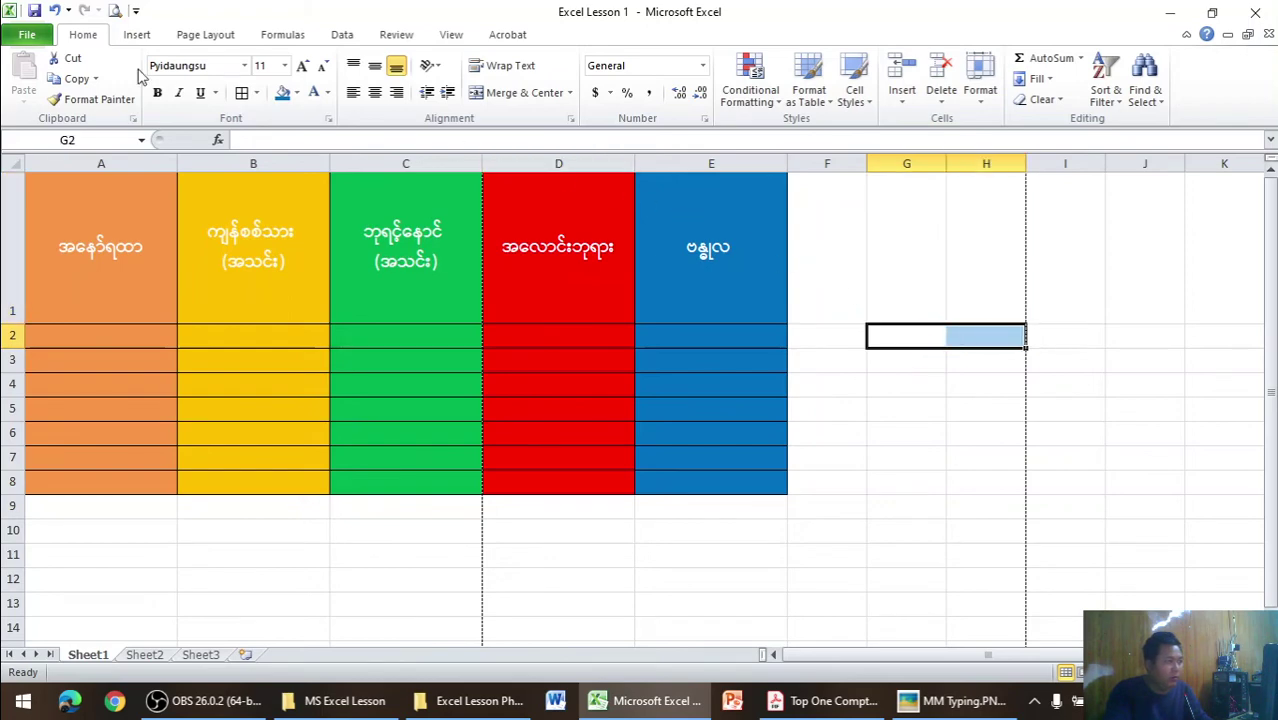
pyautogui.click(242, 92)
pyautogui.moveTo(898, 279); pyautogui.dragTo(960, 275)
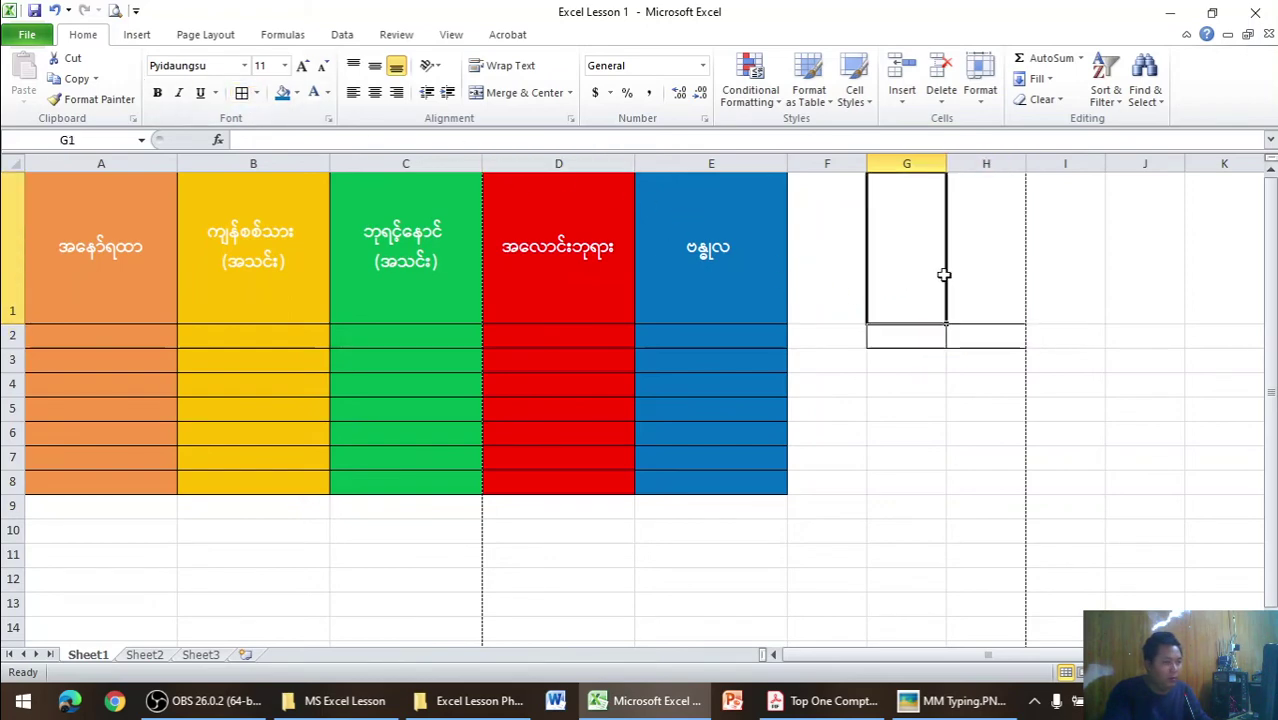
pyautogui.click(242, 92)
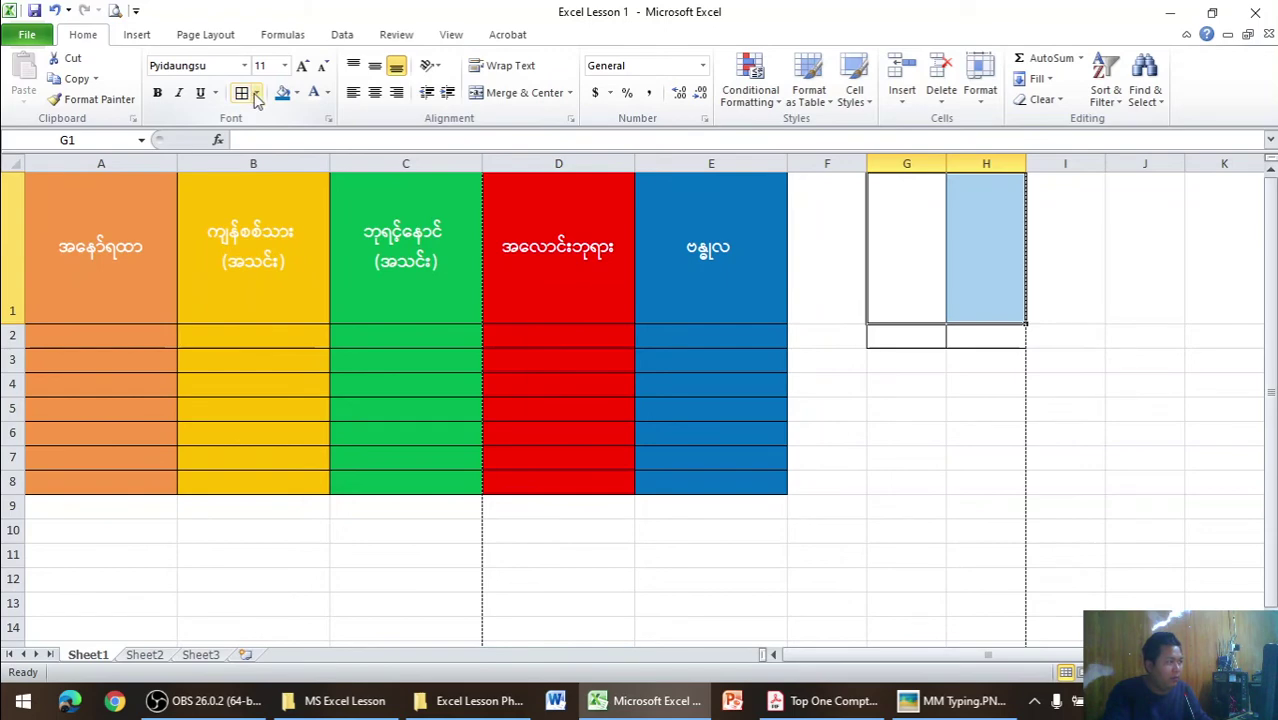
pyautogui.click(257, 93)
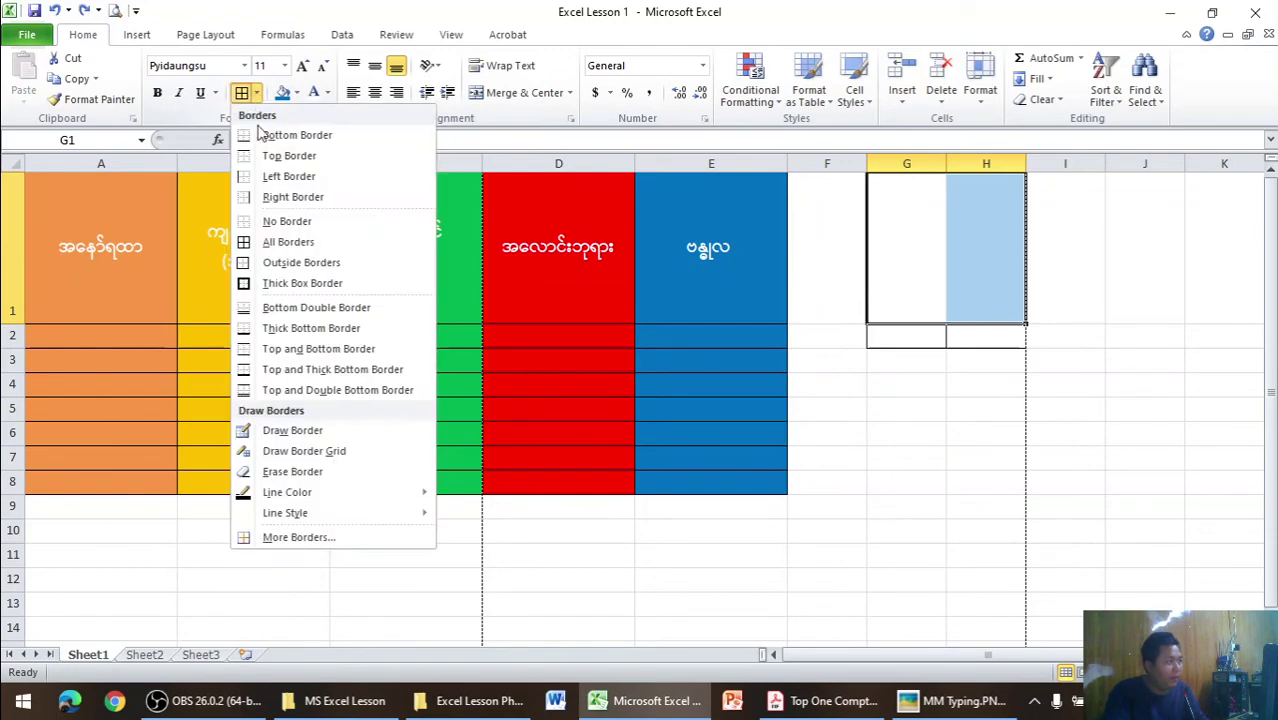
pyautogui.click(280, 261)
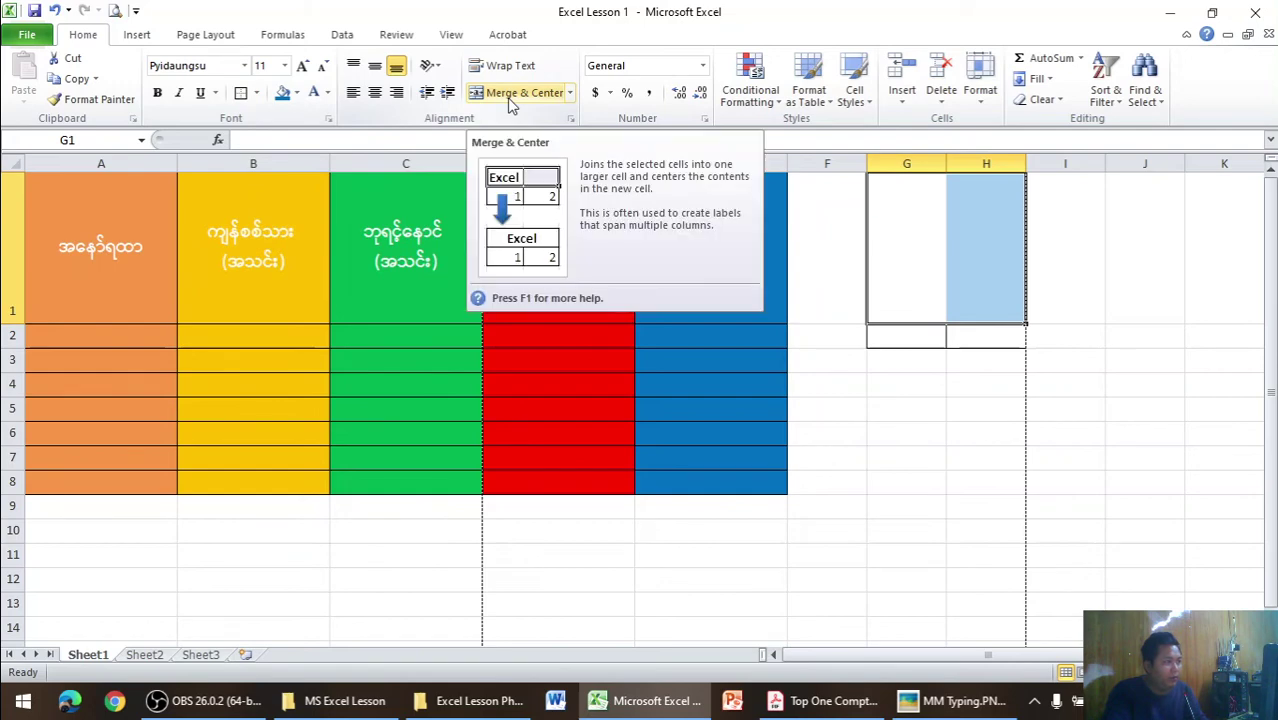
# - Enter Excel in G1, 1 in G2 and 2 in H2, then merge and centre G1:H1
pyautogui.click(928, 245)
pyautogui.write('ဖ')
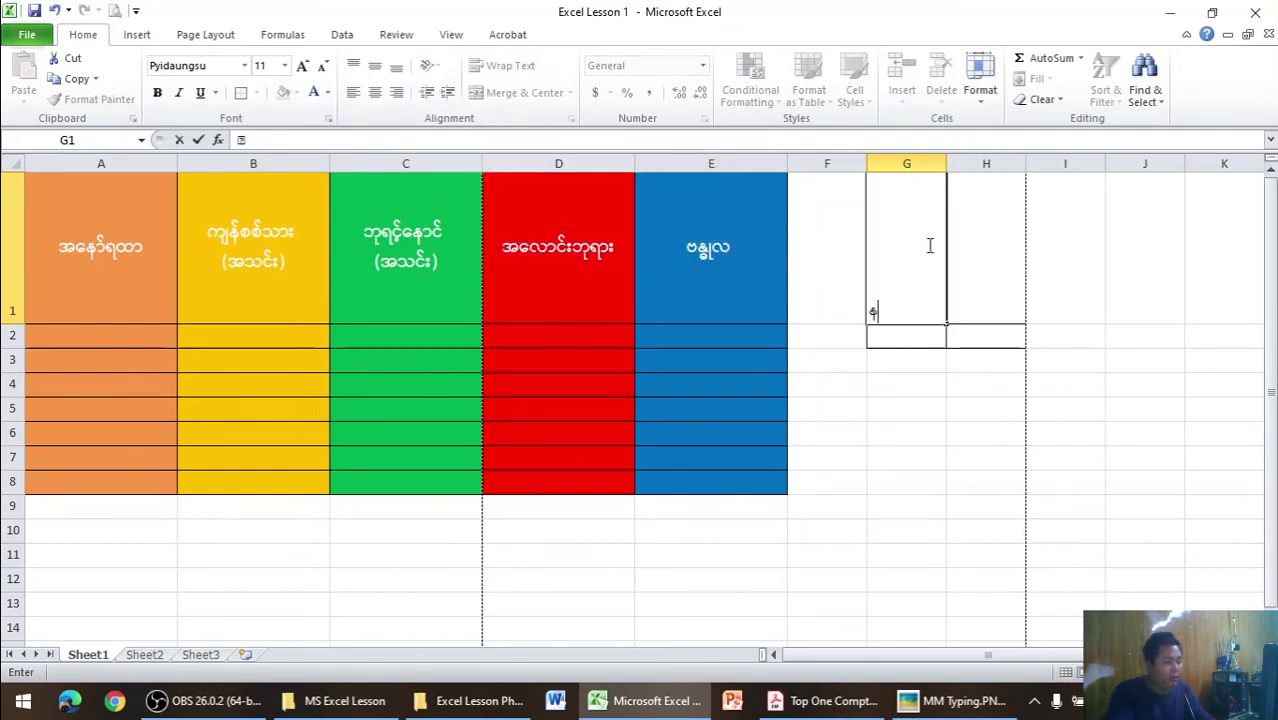
pyautogui.press('BackSpace')
pyautogui.hotkey('ctrl', 'shift')
pyautogui.write('E')
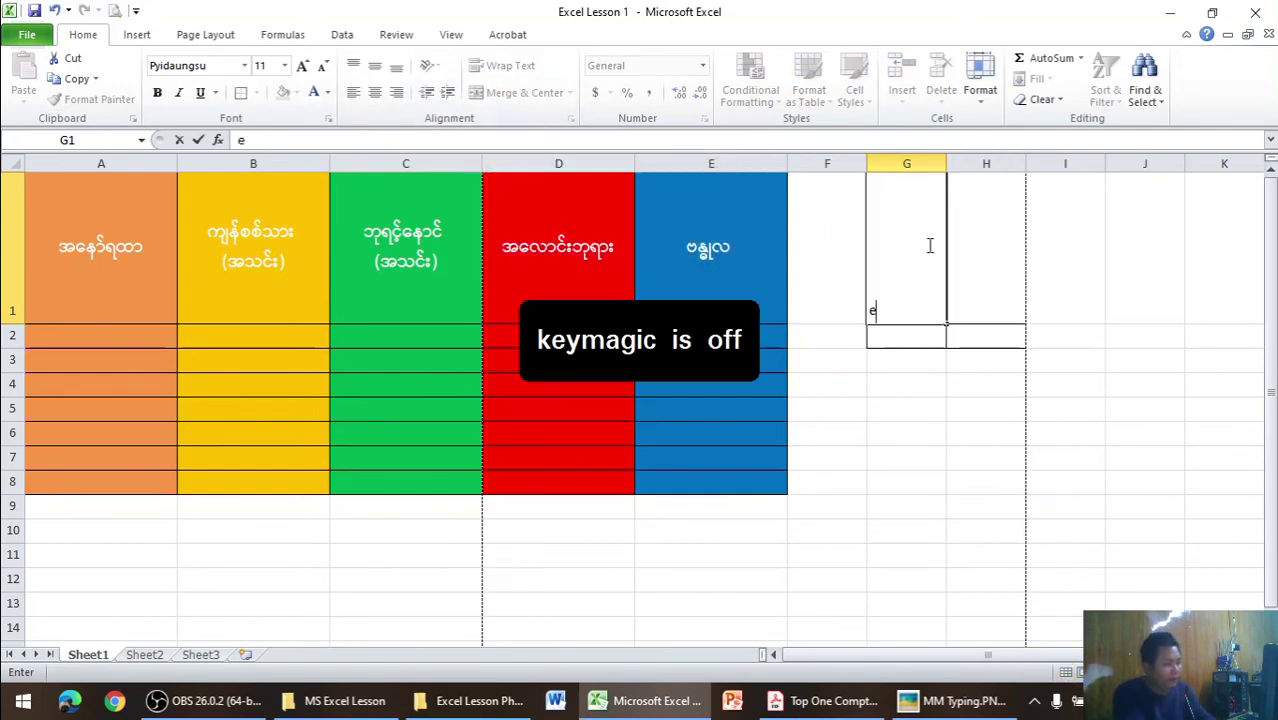
pyautogui.write('xce')
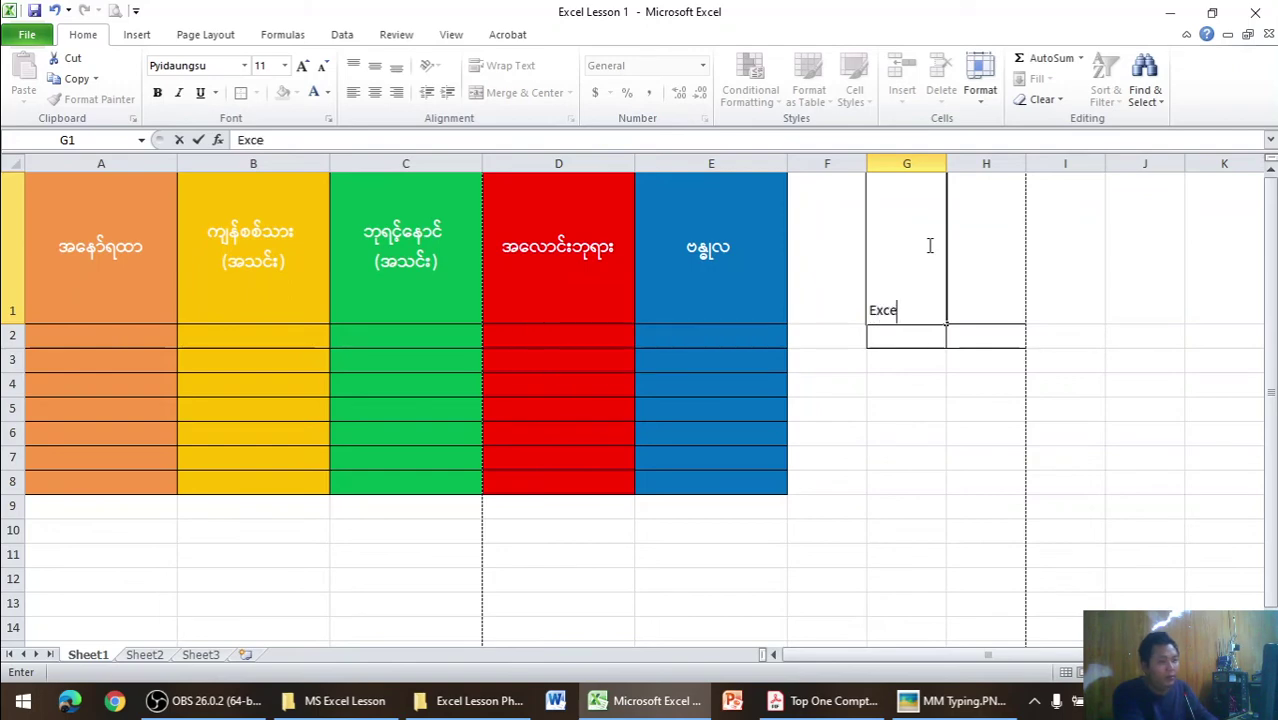
pyautogui.write('l')
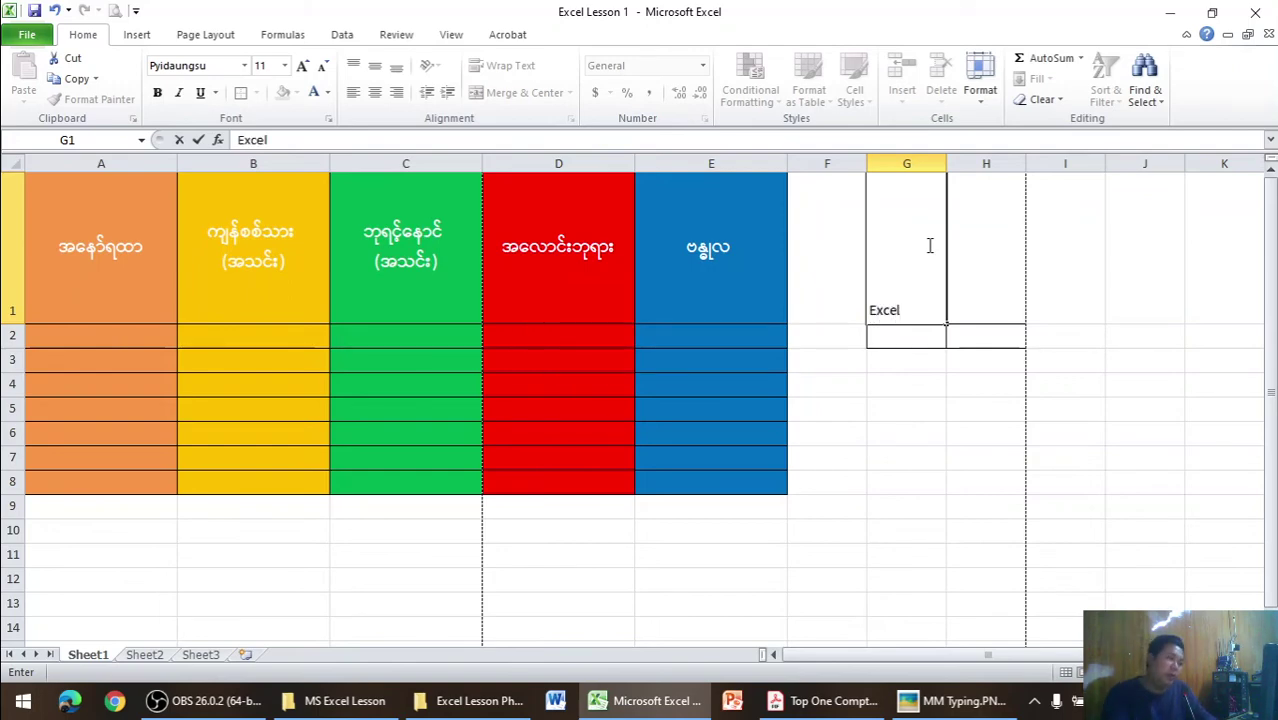
pyautogui.click(896, 334)
pyautogui.write('1')
pyautogui.click(976, 330)
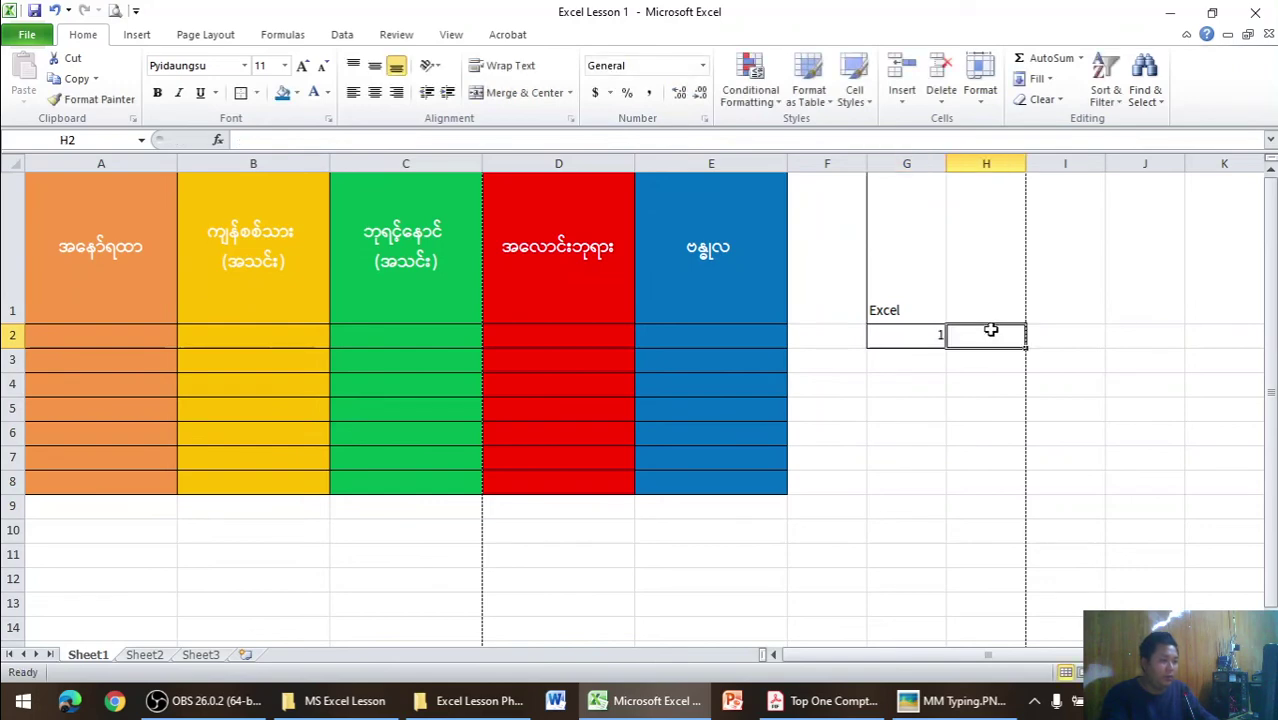
pyautogui.write('2')
pyautogui.click(968, 418)
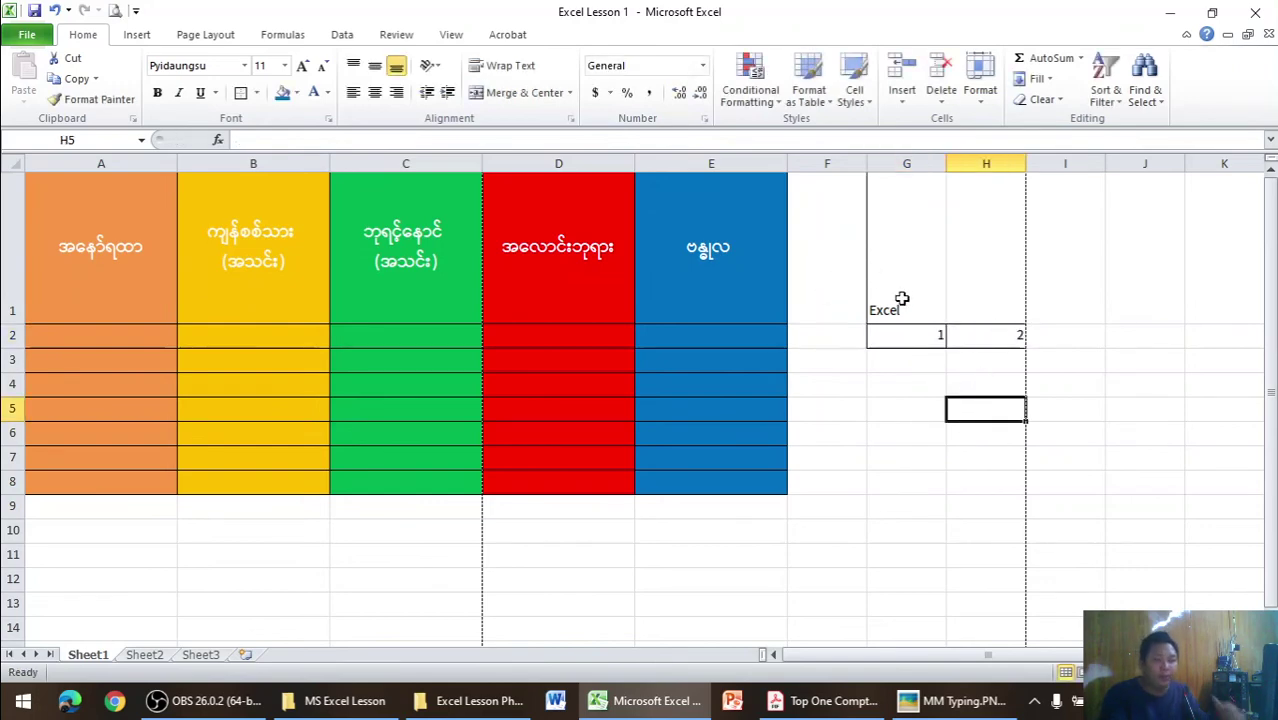
pyautogui.moveTo(901, 285); pyautogui.dragTo(984, 285)
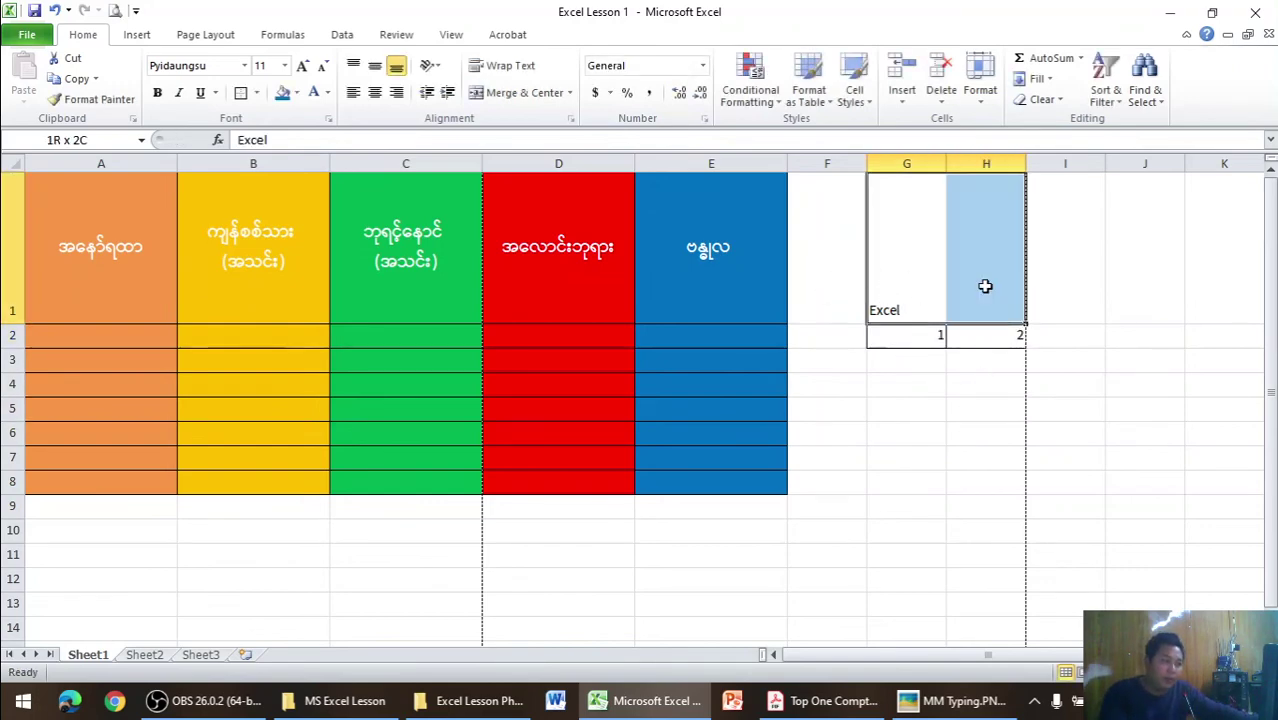
pyautogui.click(503, 94)
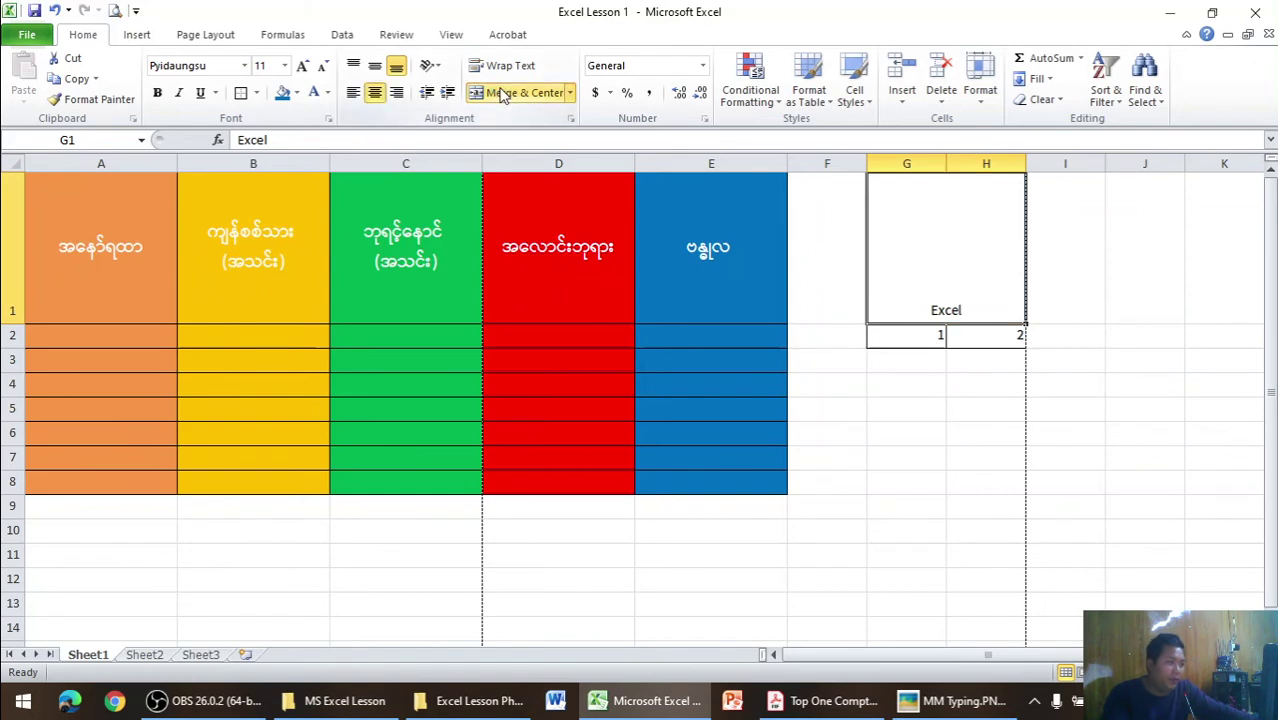
pyautogui.click(954, 405)
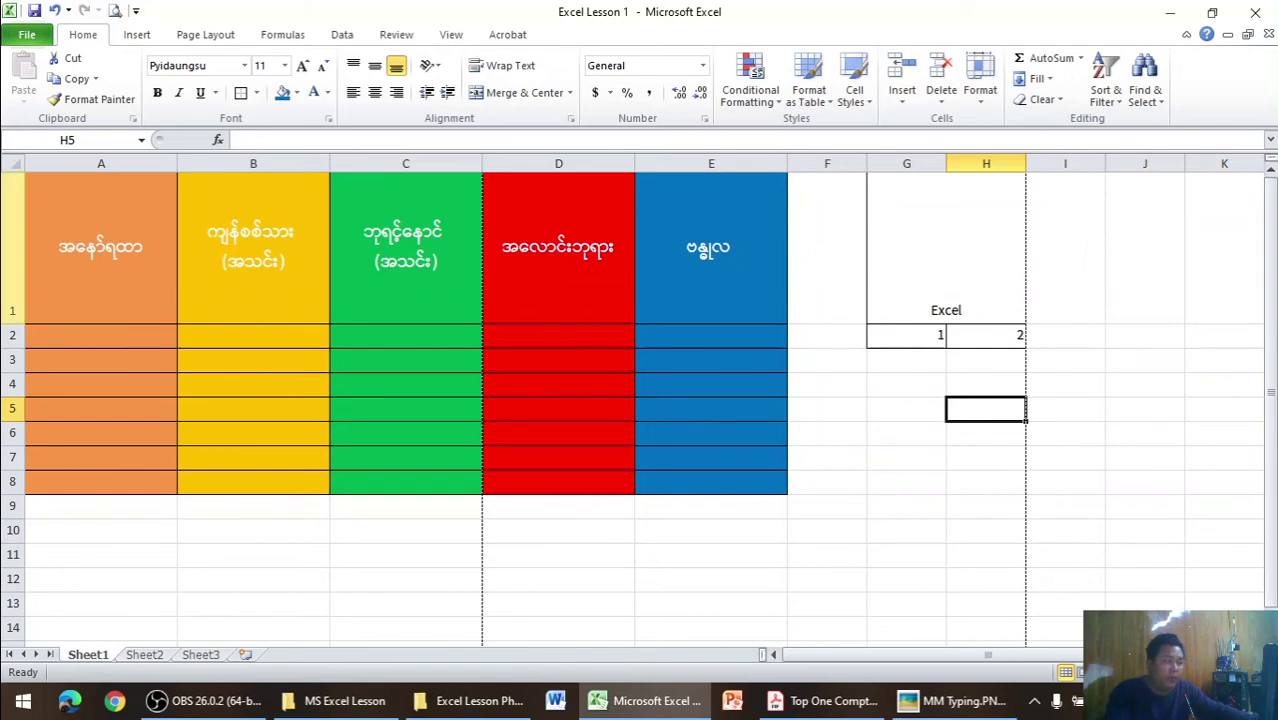
pyautogui.hotkey('alt', 'Tab')
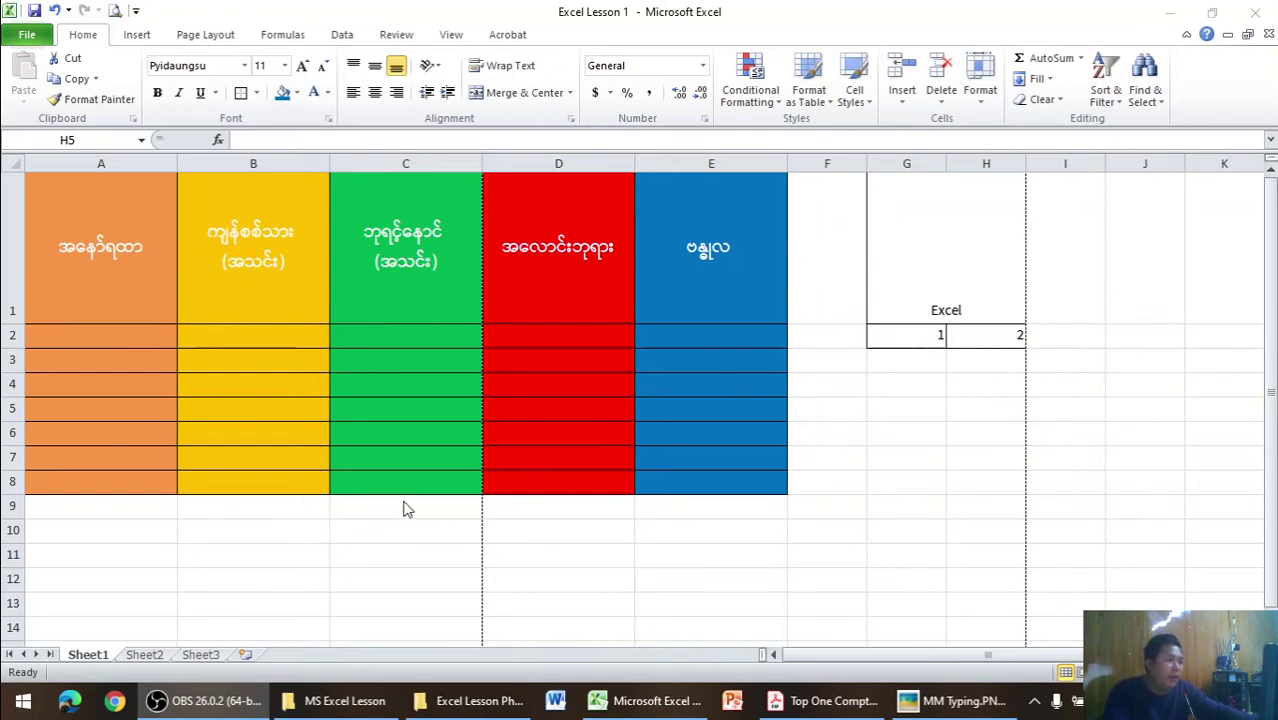
pyautogui.hotkey('alt', 'Tab')
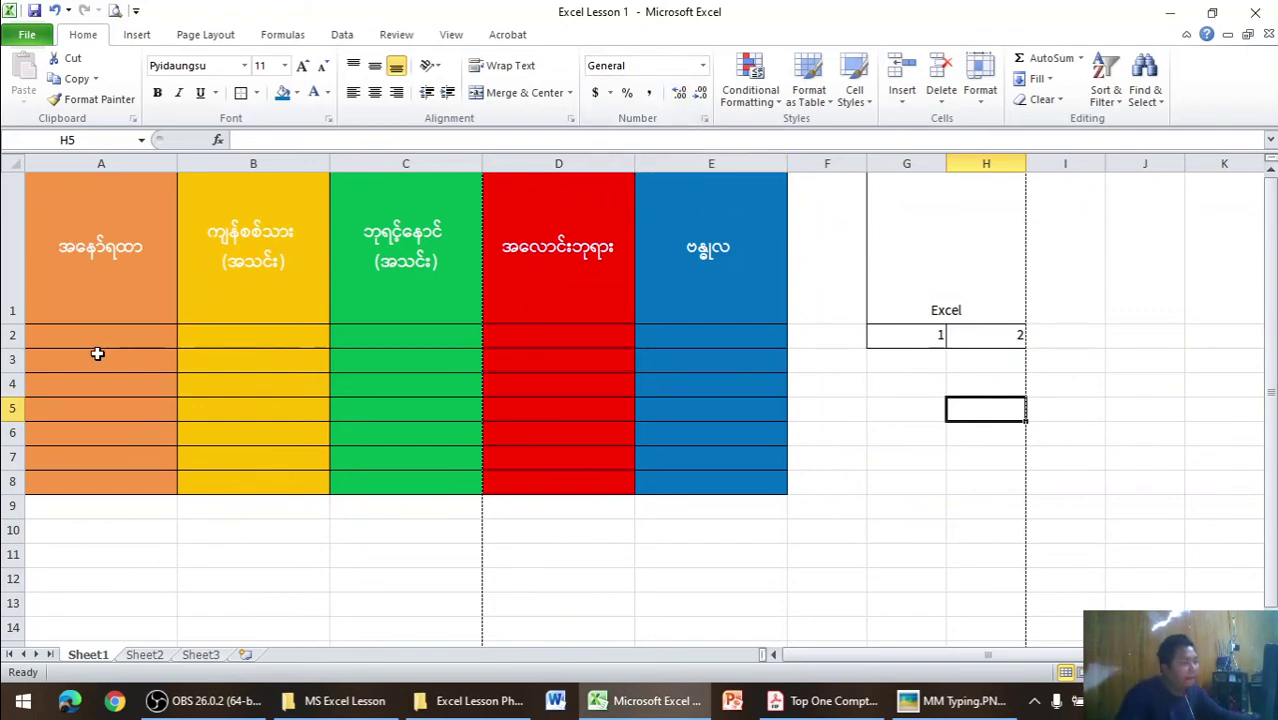
# - Make rows 2–8 taller and enter 0001 in A2, which Excel shows as 1
pyautogui.moveTo(13, 335); pyautogui.dragTo(13, 481)
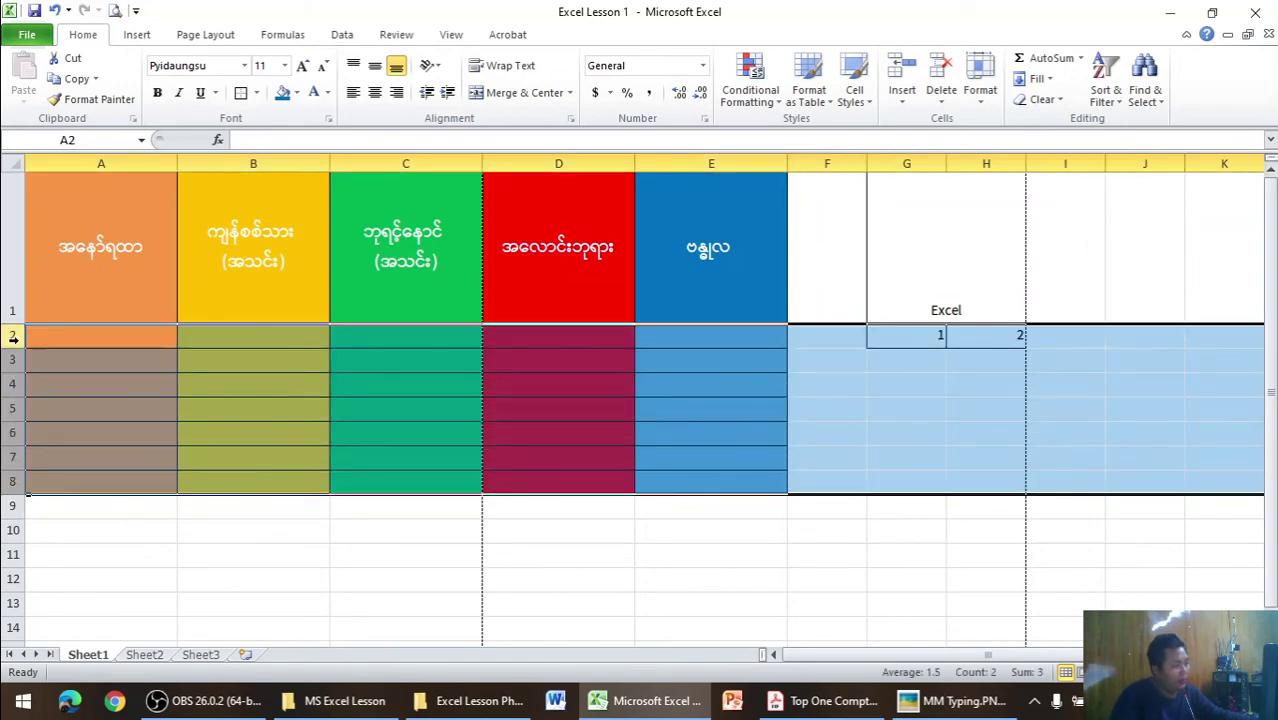
pyautogui.moveTo(13, 347); pyautogui.dragTo(19, 362)
pyautogui.click(46, 348)
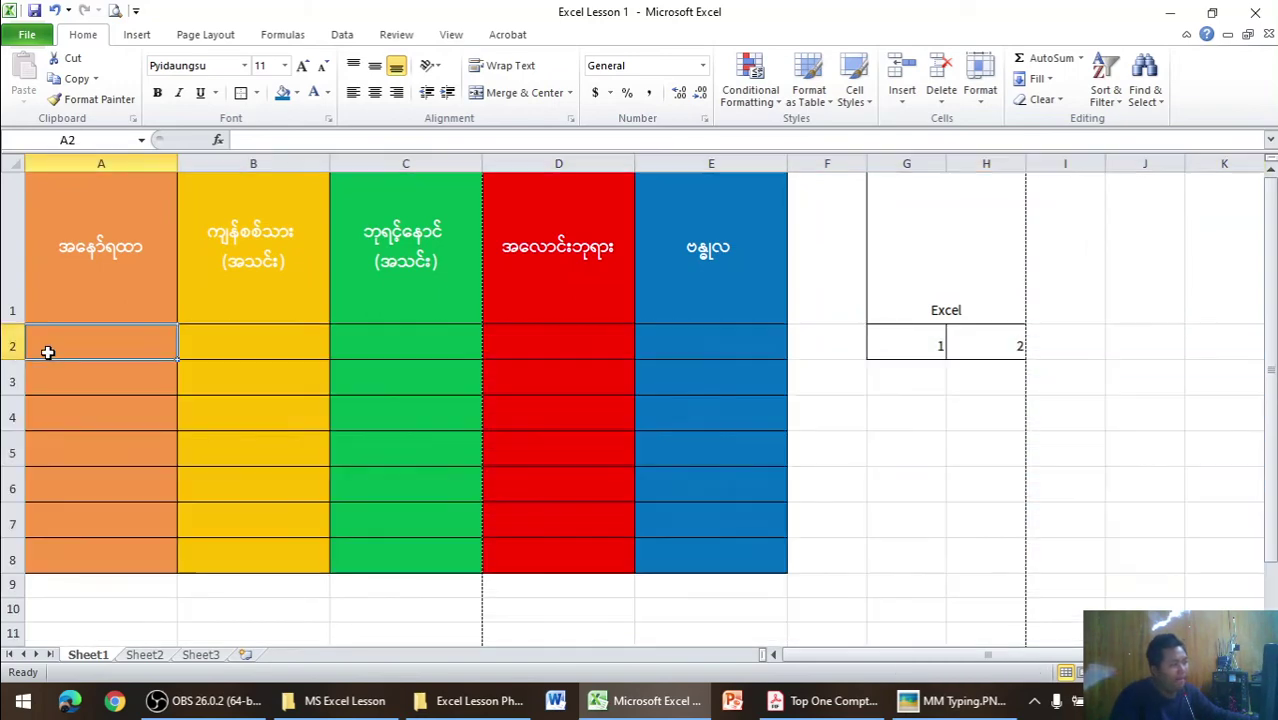
pyautogui.doubleClick(135, 343)
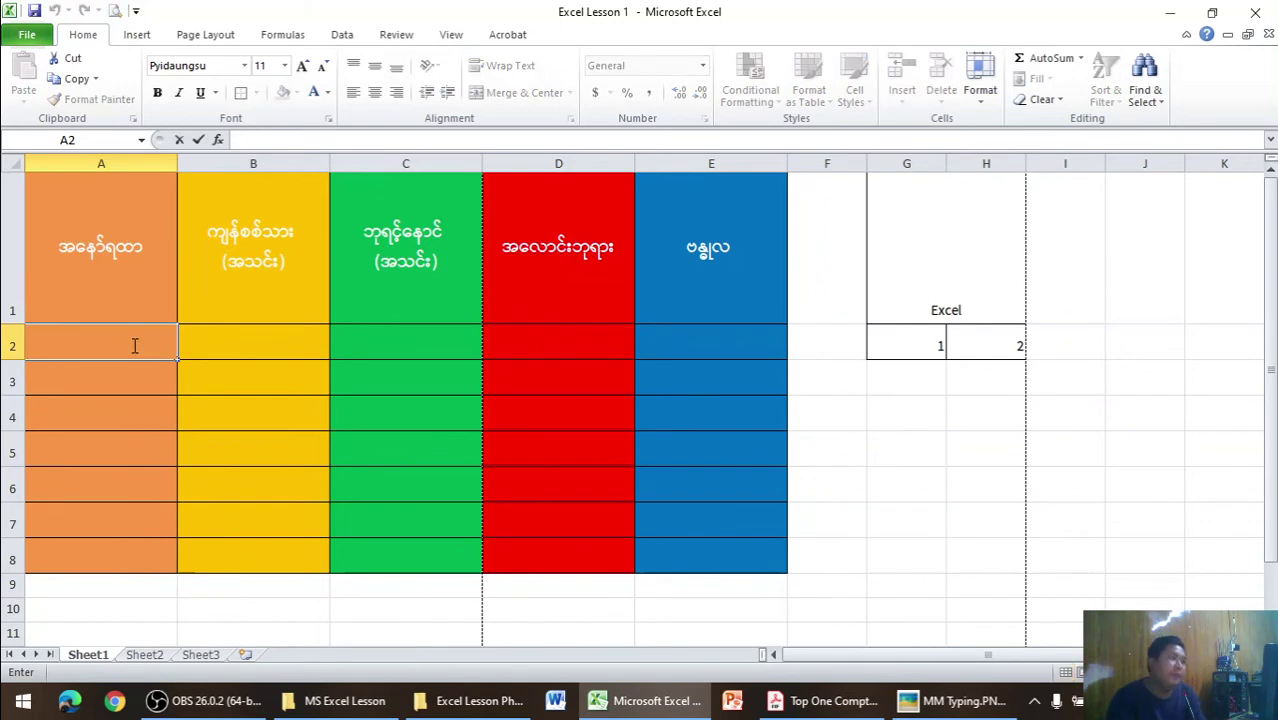
pyautogui.hotkey('ctrl', 'shift')
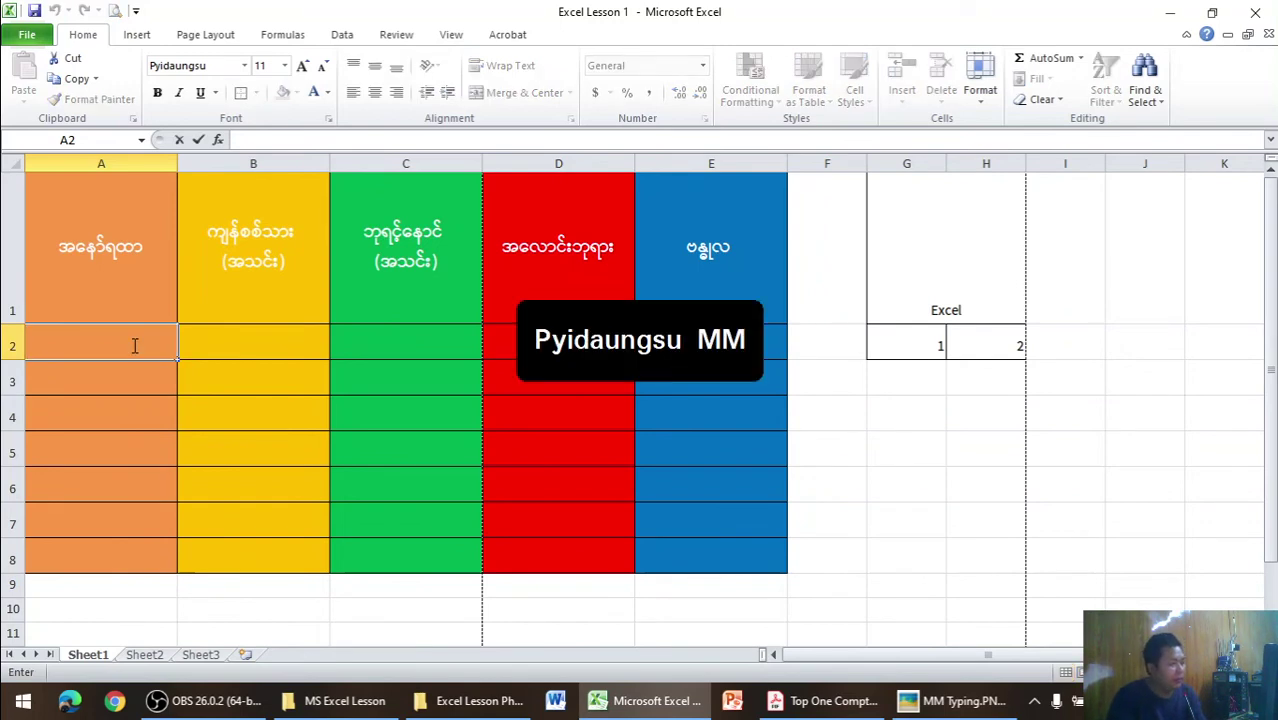
pyautogui.hotkey('ctrl', 'shift')
pyautogui.write('1')
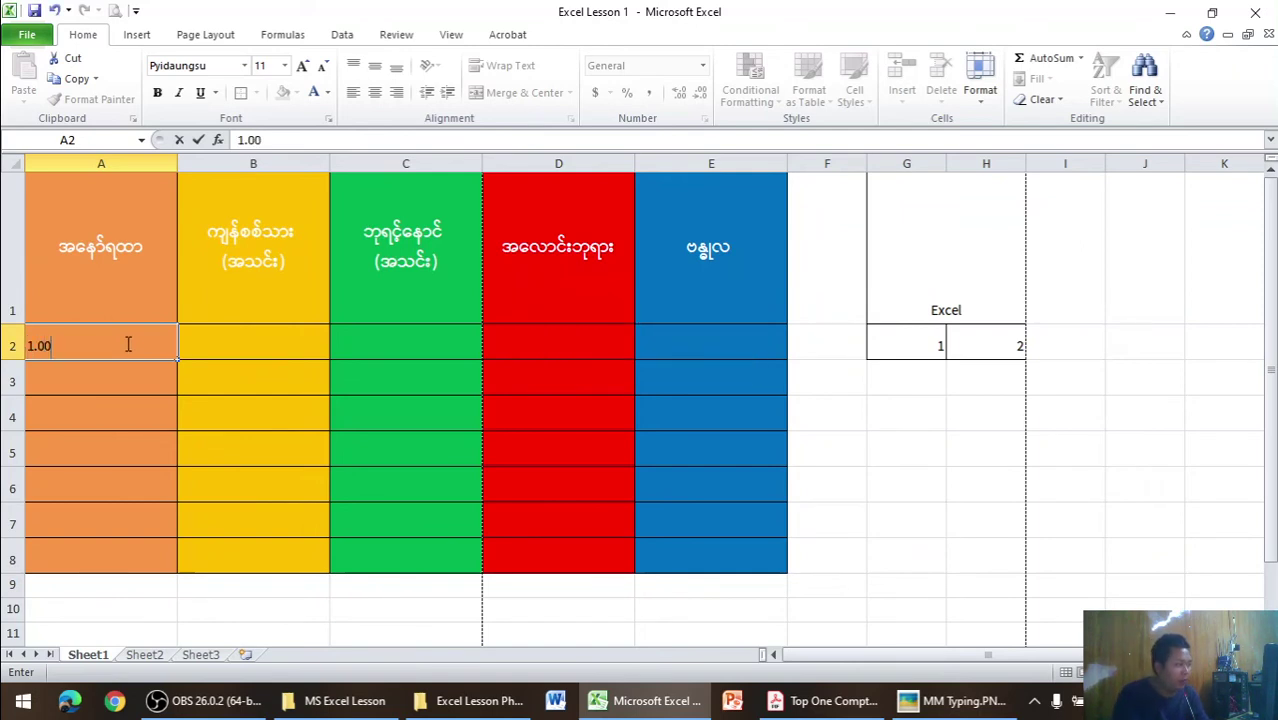
pyautogui.press('Return')
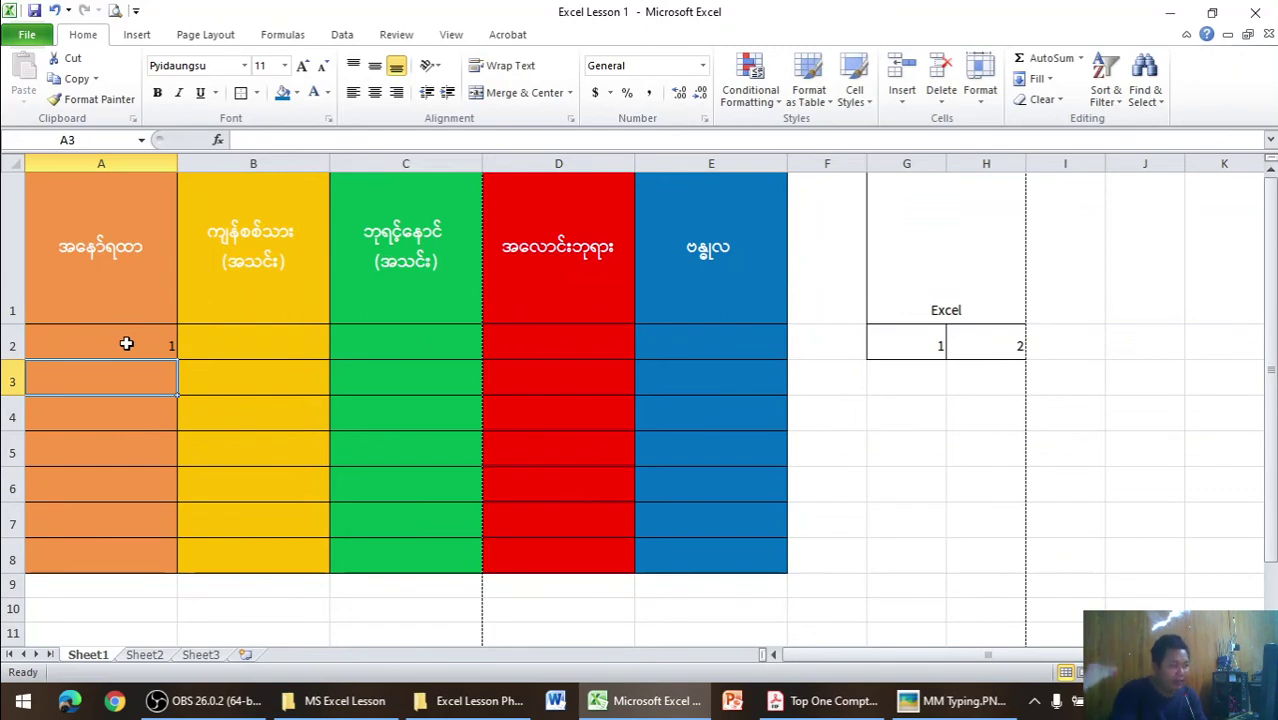
pyautogui.click(127, 343)
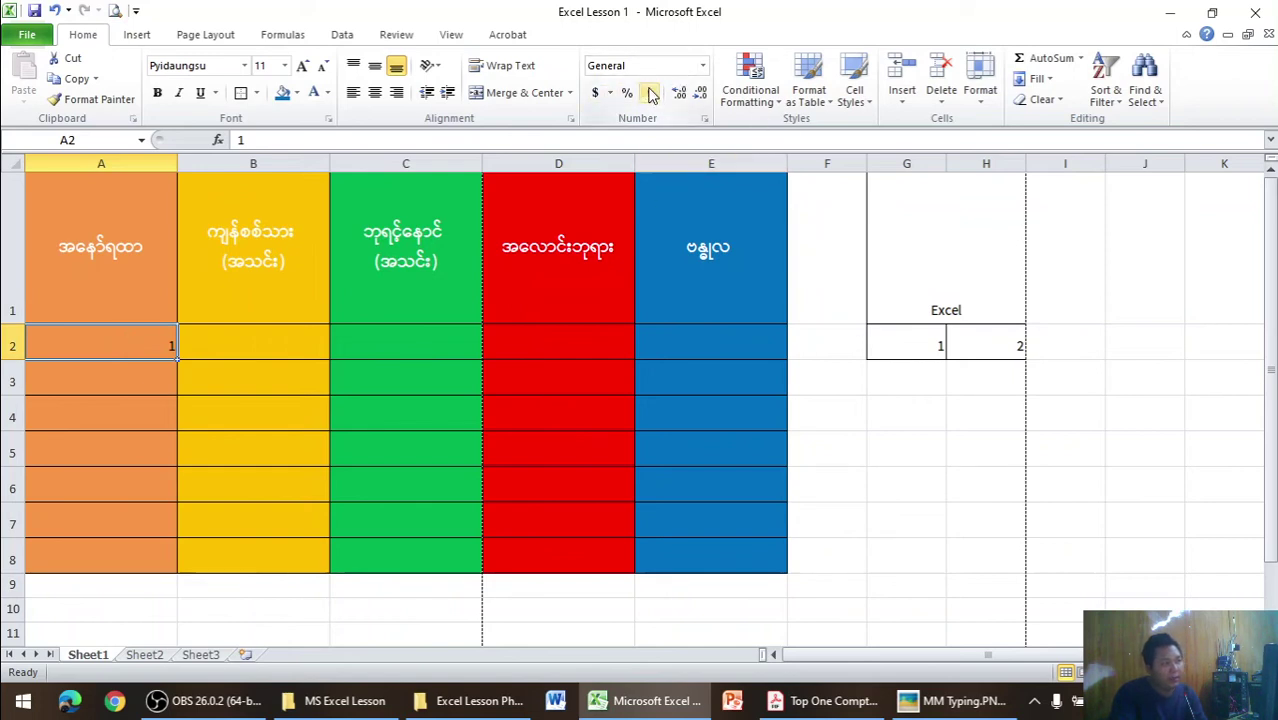
pyautogui.moveTo(137, 352); pyautogui.dragTo(129, 345)
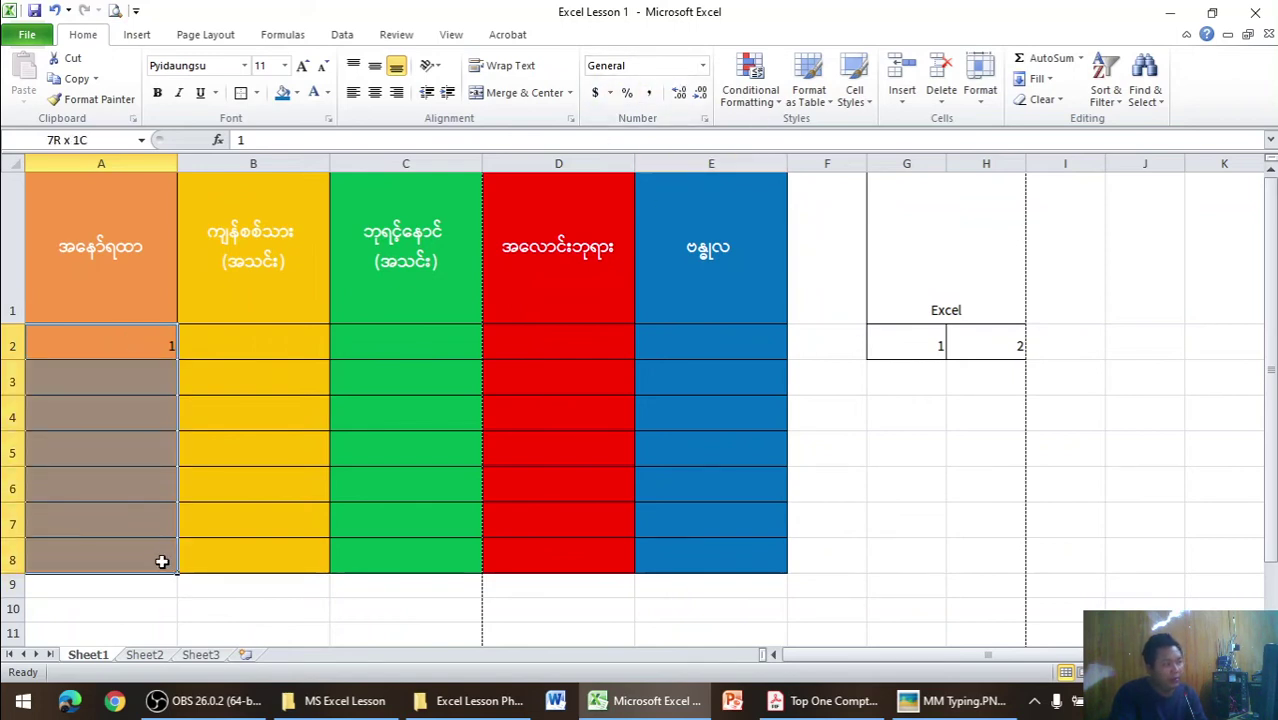
pyautogui.press('BackSpace')
pyautogui.write('000')
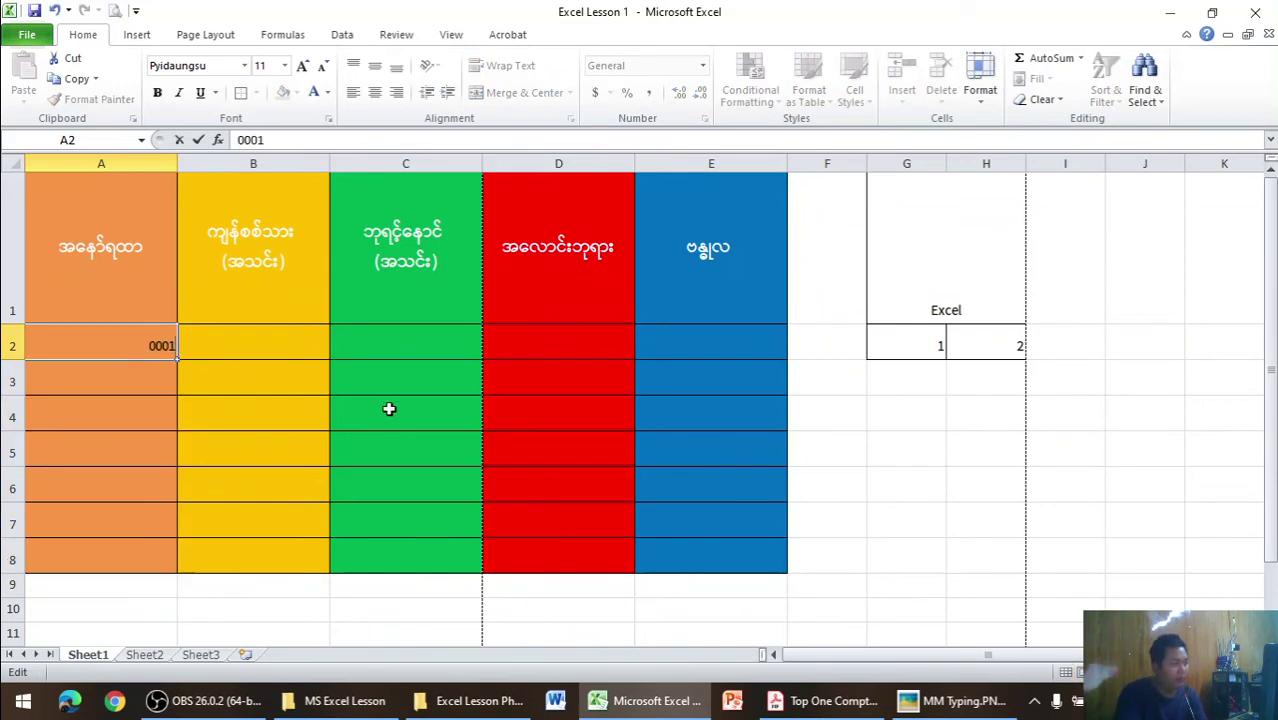
pyautogui.press('Return')
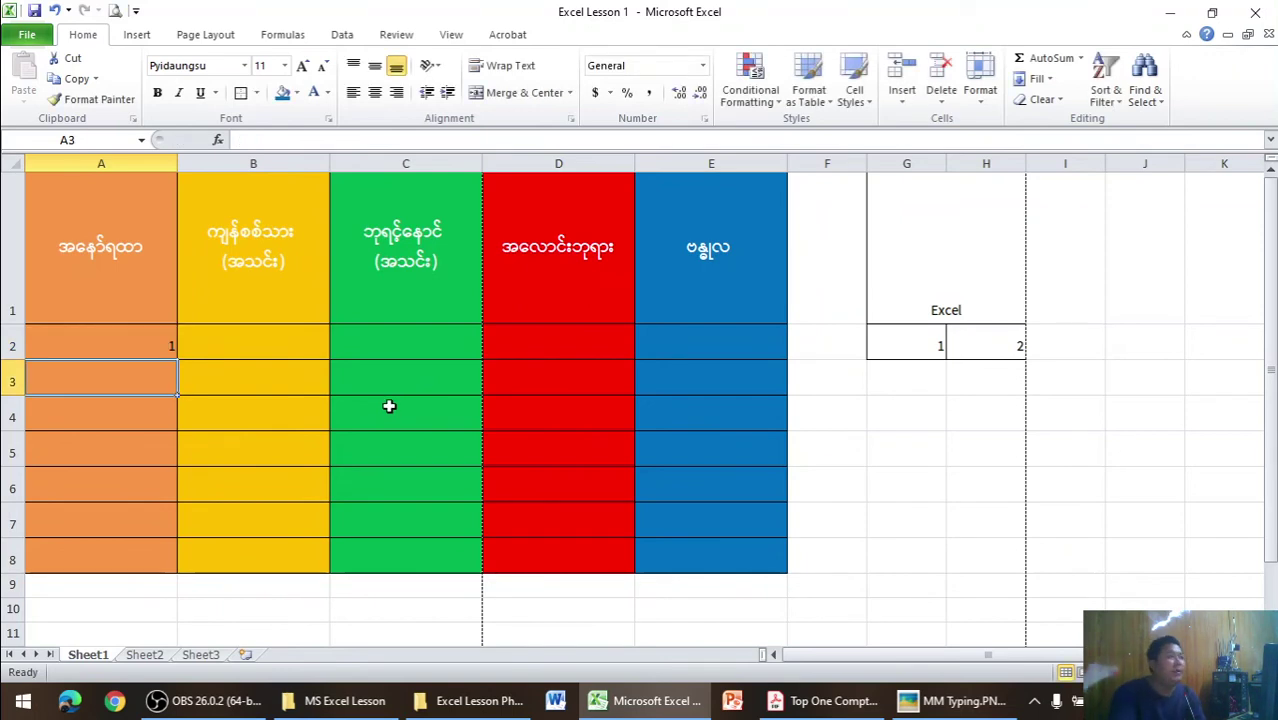
# - Enter 10000 in A3 and select the numbers in A2:A3
pyautogui.click(167, 342)
pyautogui.write('1')
pyautogui.press('Return')
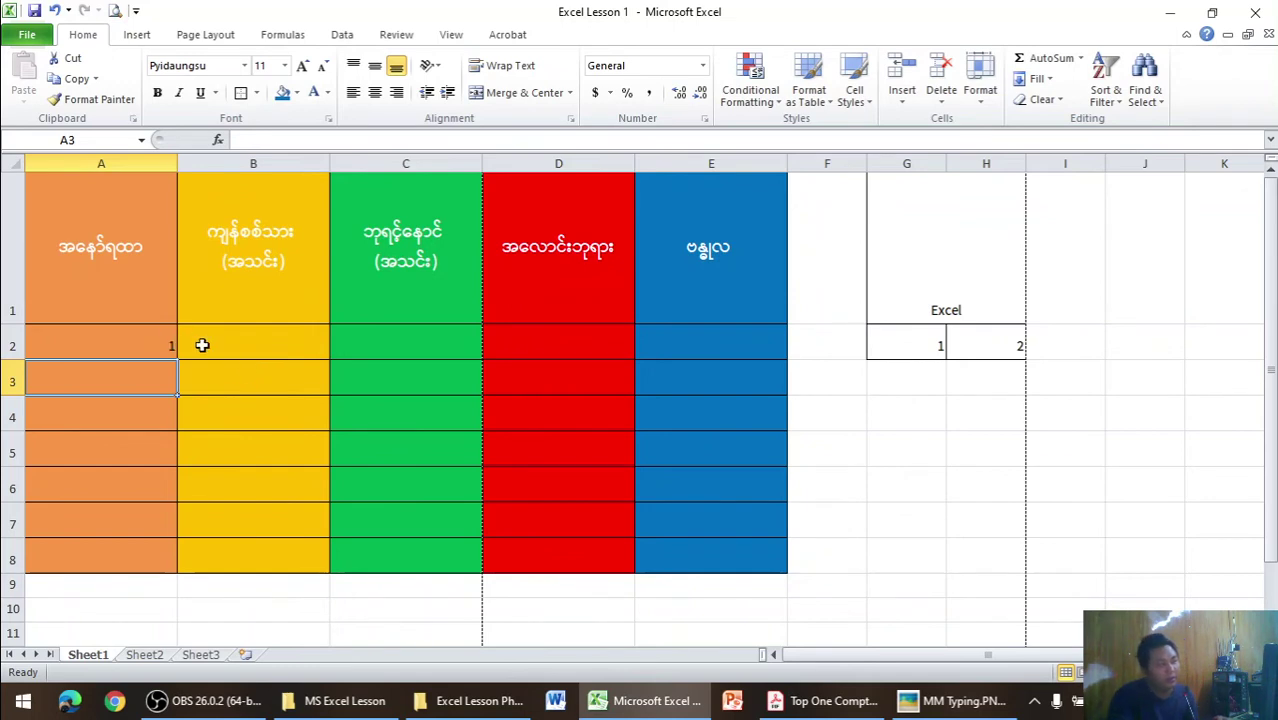
pyautogui.write('1')
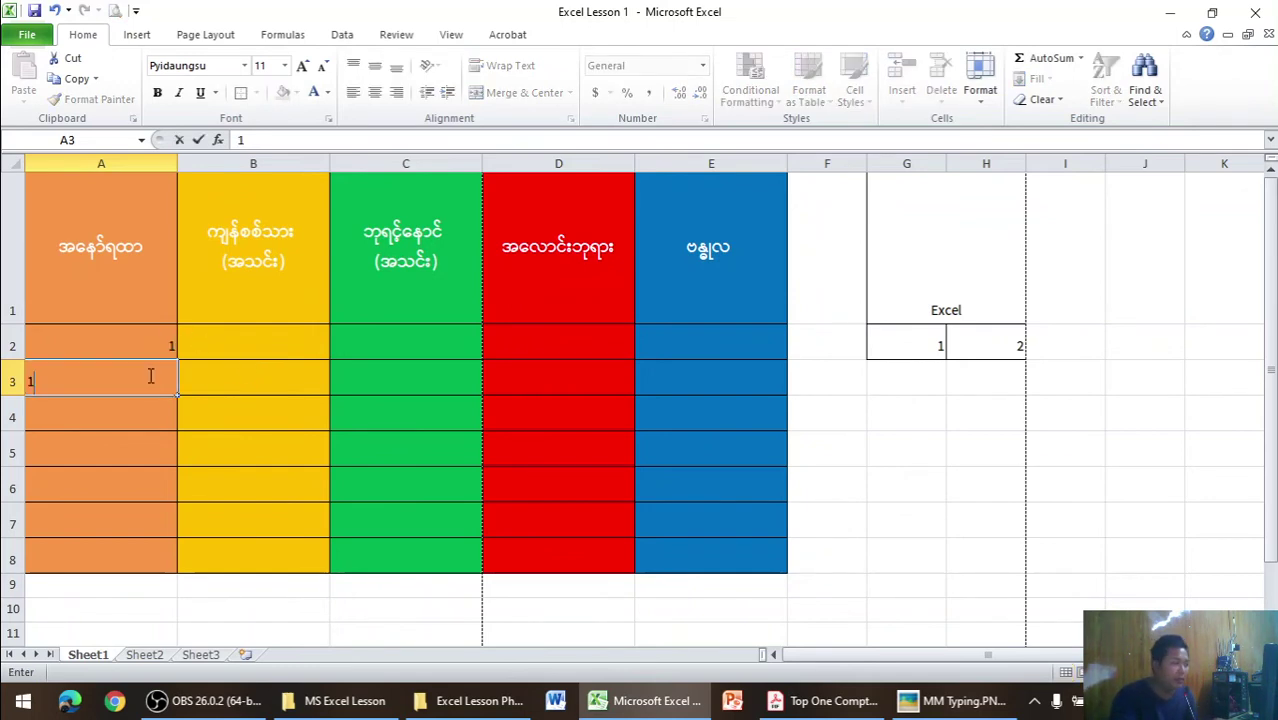
pyautogui.write('0000')
pyautogui.press('Return')
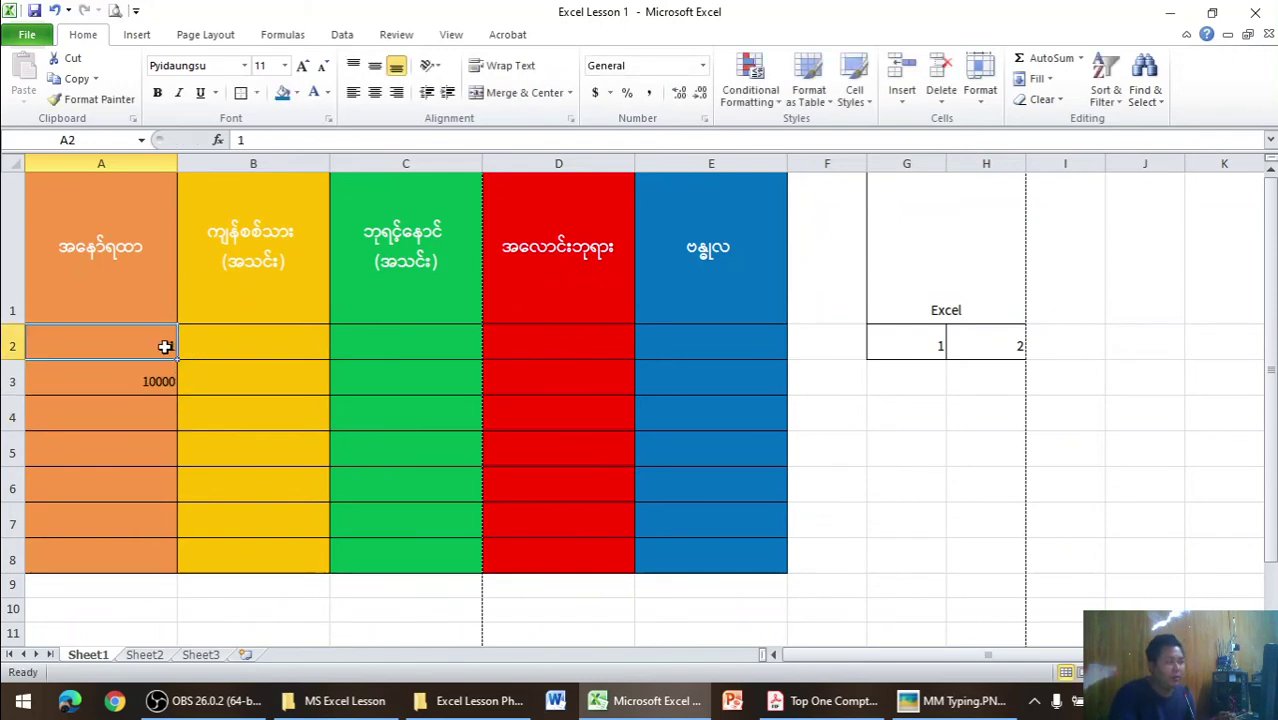
pyautogui.moveTo(162, 344); pyautogui.dragTo(167, 376)
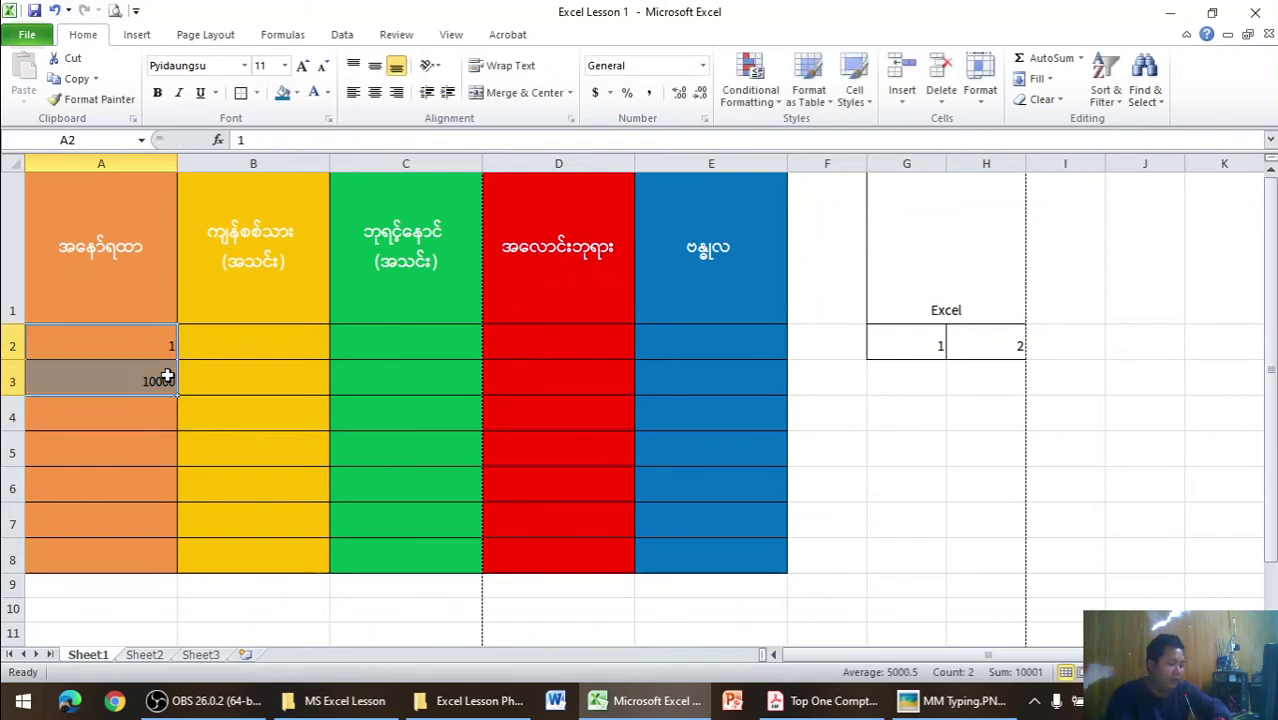
# - Delete the A2:A3 numbers and format cells A2 through A8 as Text
pyautogui.press('Delete')
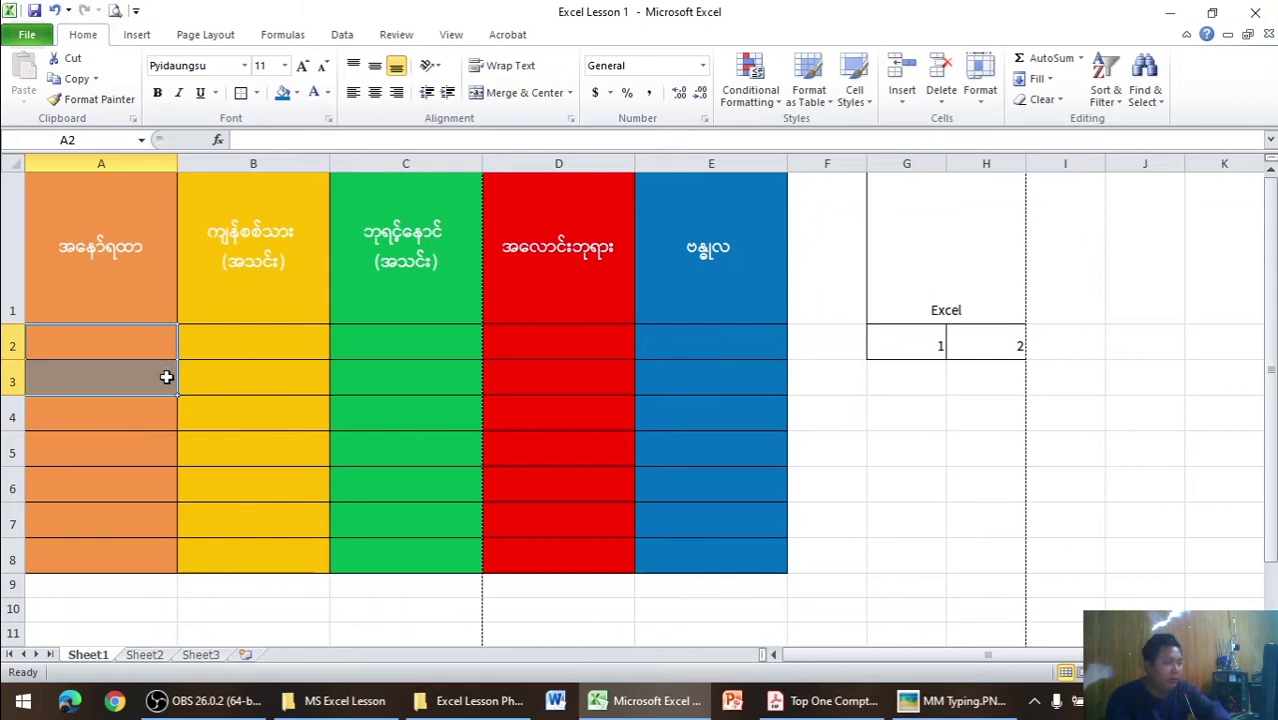
pyautogui.click(151, 346)
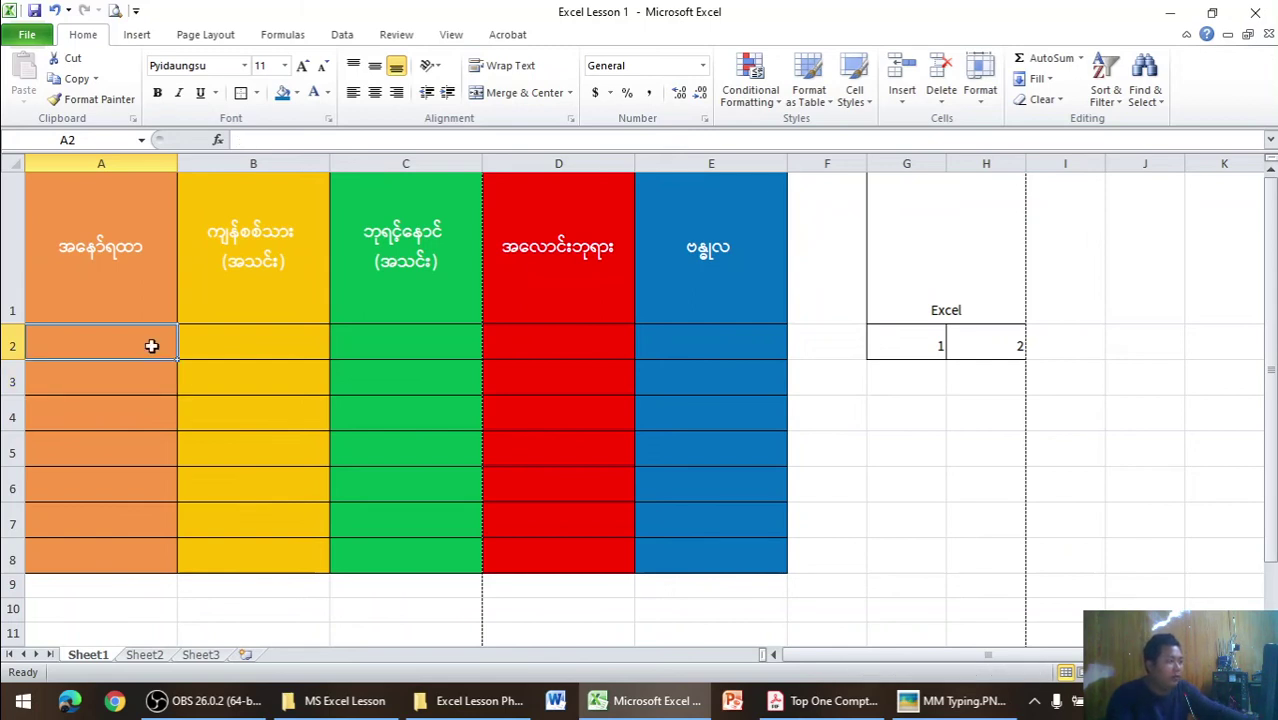
pyautogui.moveTo(151, 346); pyautogui.dragTo(149, 386)
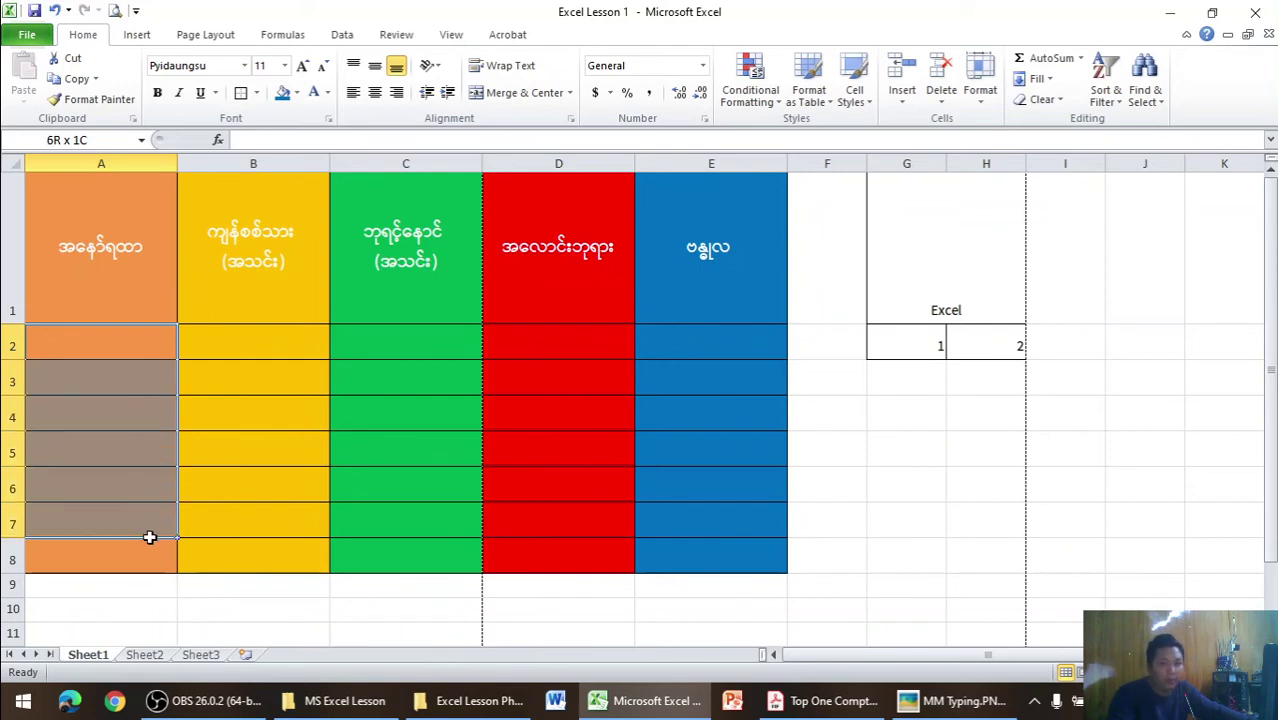
pyautogui.moveTo(149, 386); pyautogui.dragTo(150, 553)
pyautogui.click(703, 65)
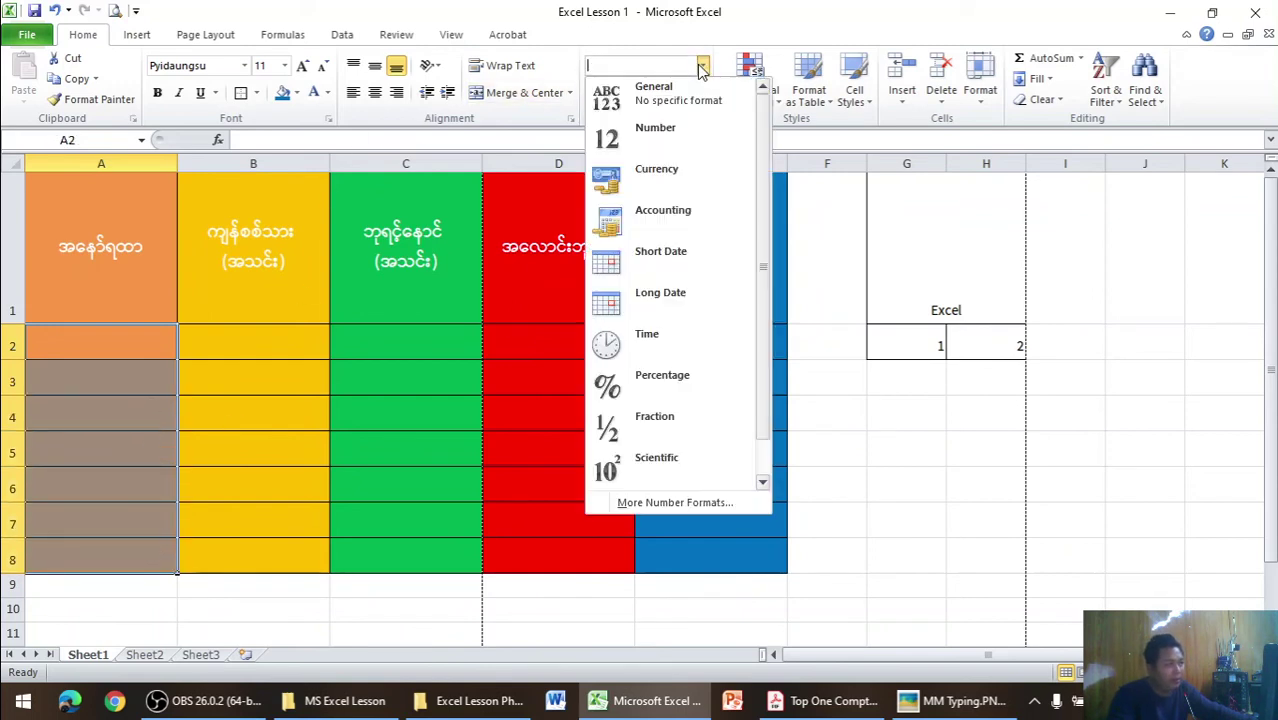
pyautogui.scroll(-1, 636, 316)
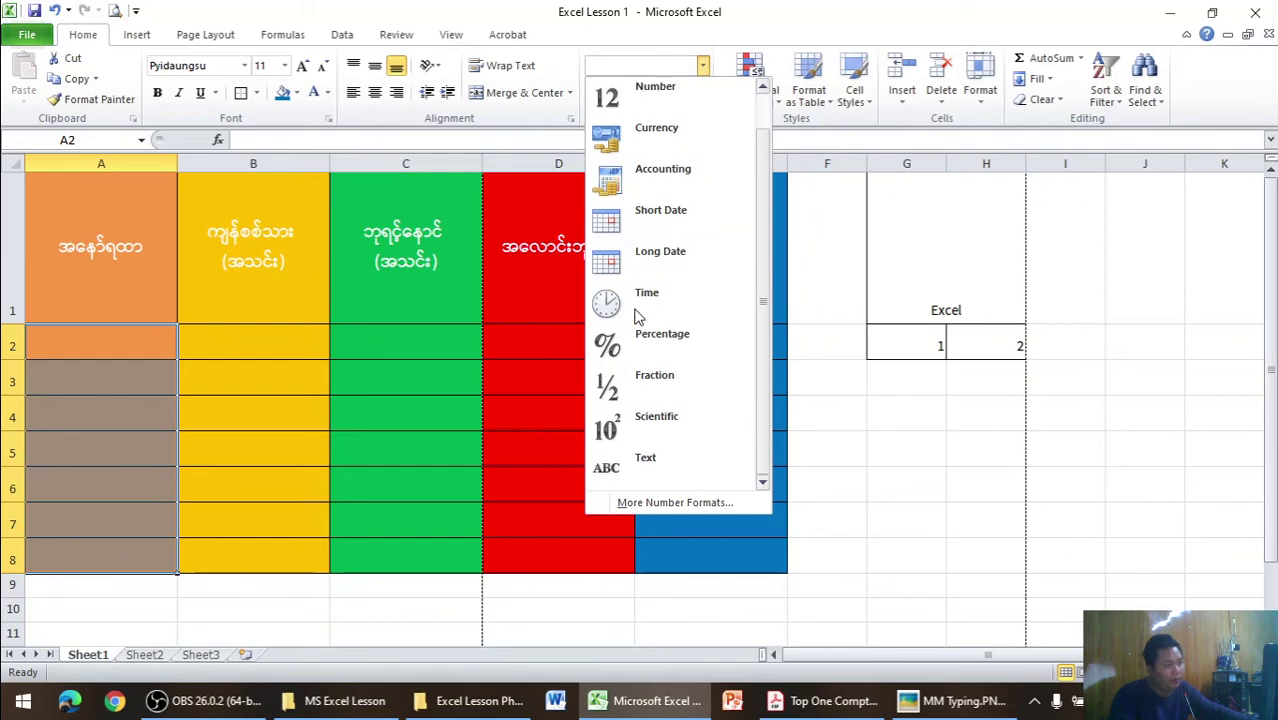
pyautogui.click(669, 474)
# - Type 1.0000 in A2 and 000001 in A3, keeping all zeros
pyautogui.click(138, 340)
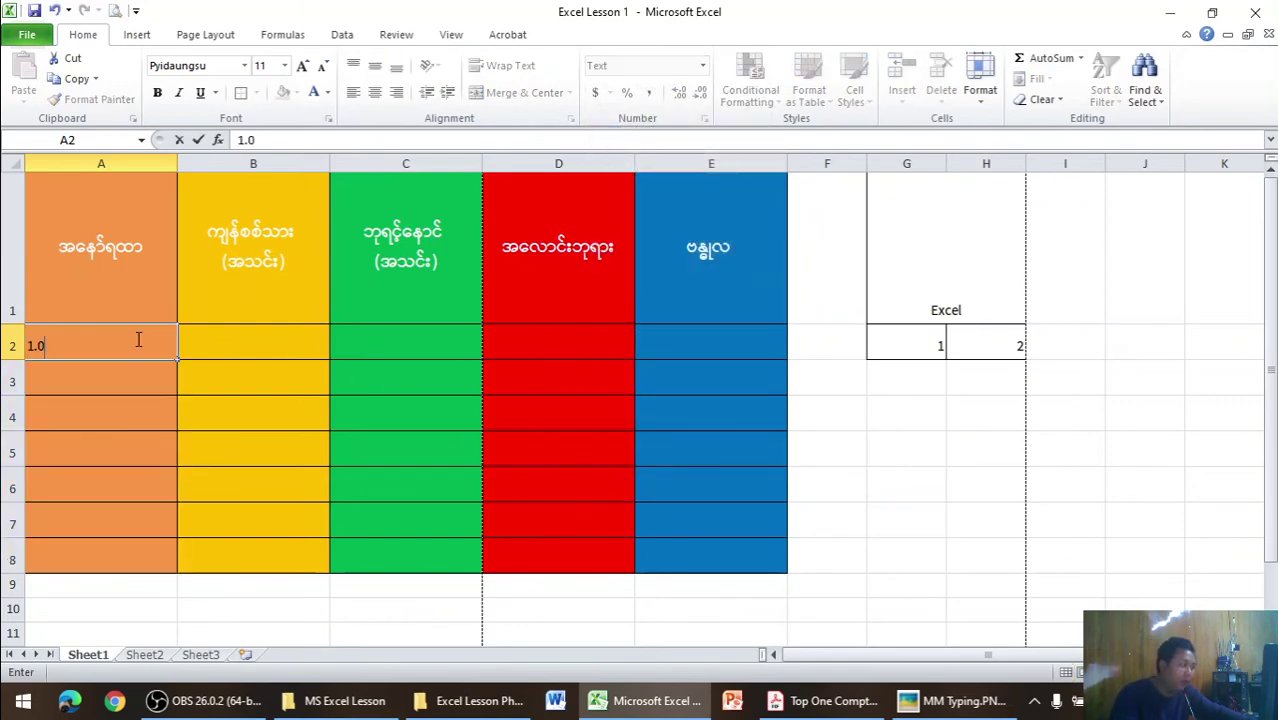
pyautogui.write('000')
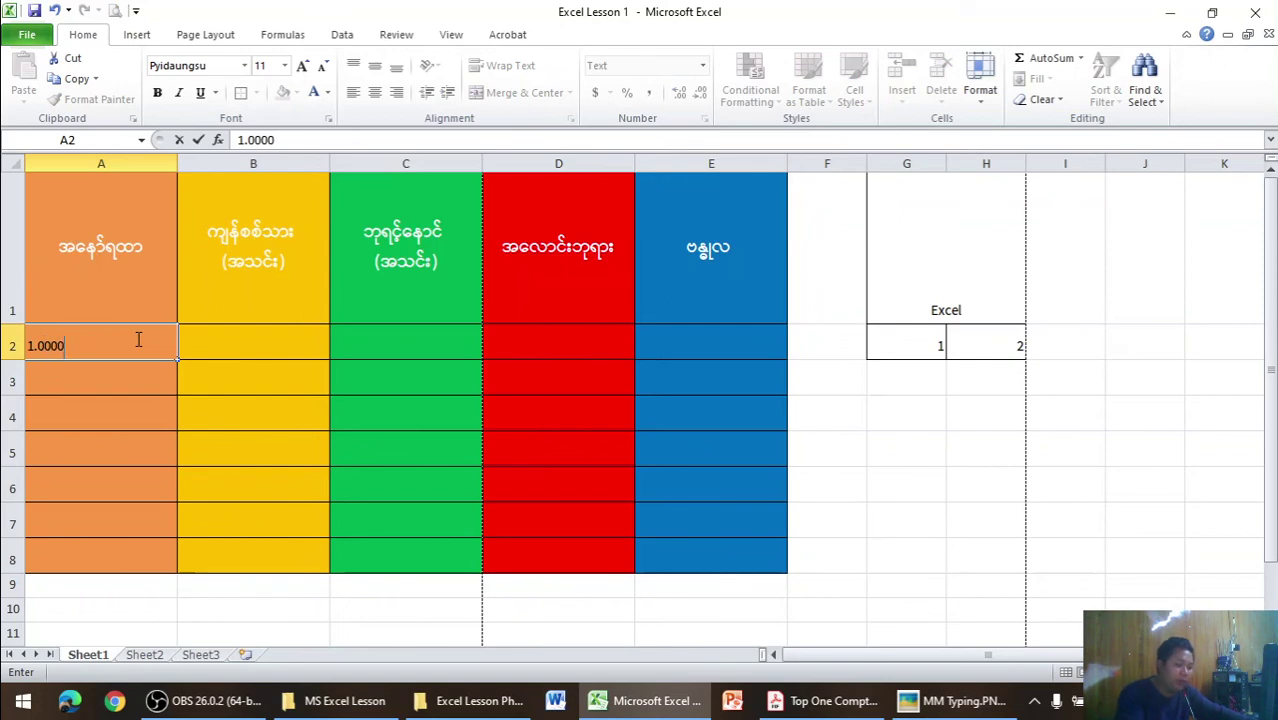
pyautogui.press('Return')
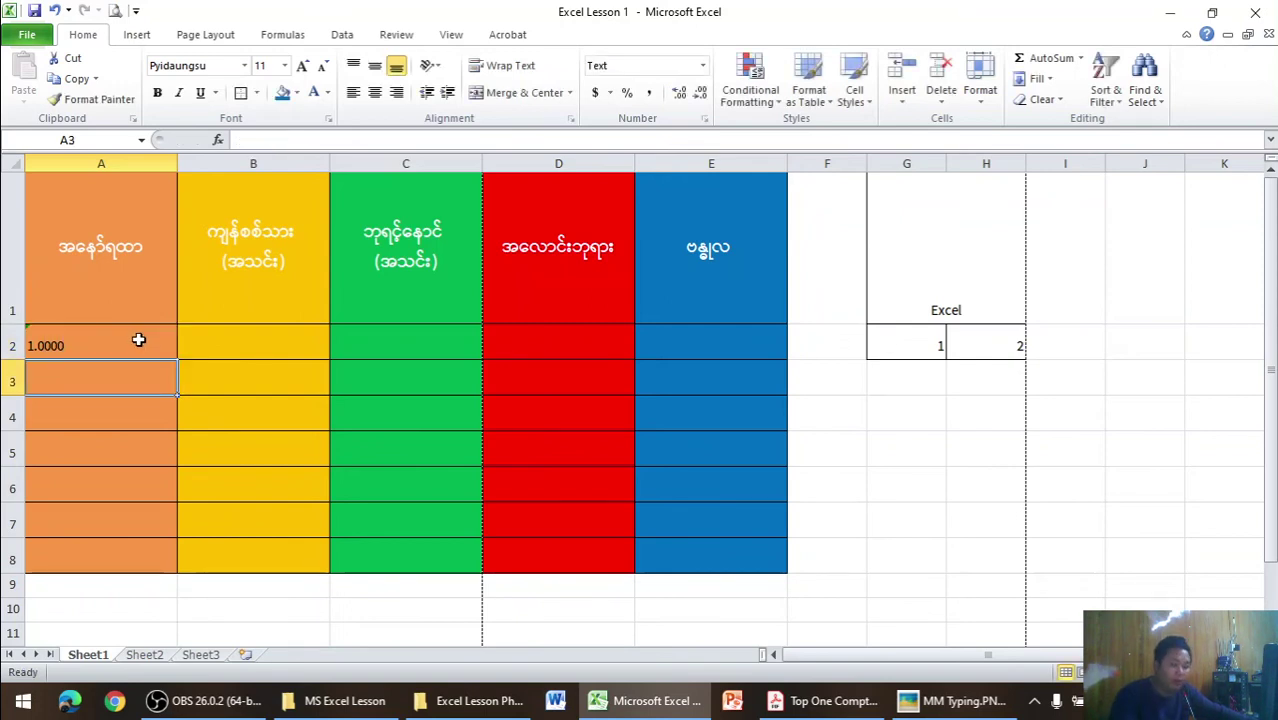
pyautogui.write('000001')
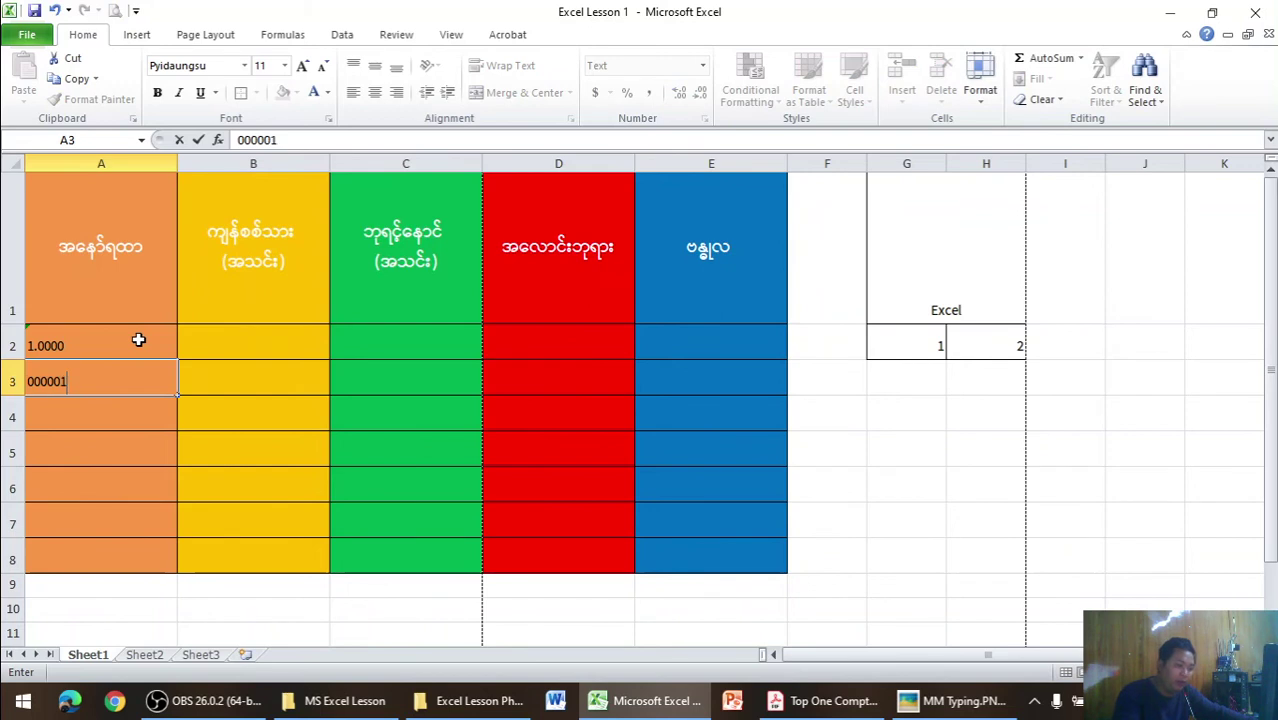
pyautogui.press('Return')
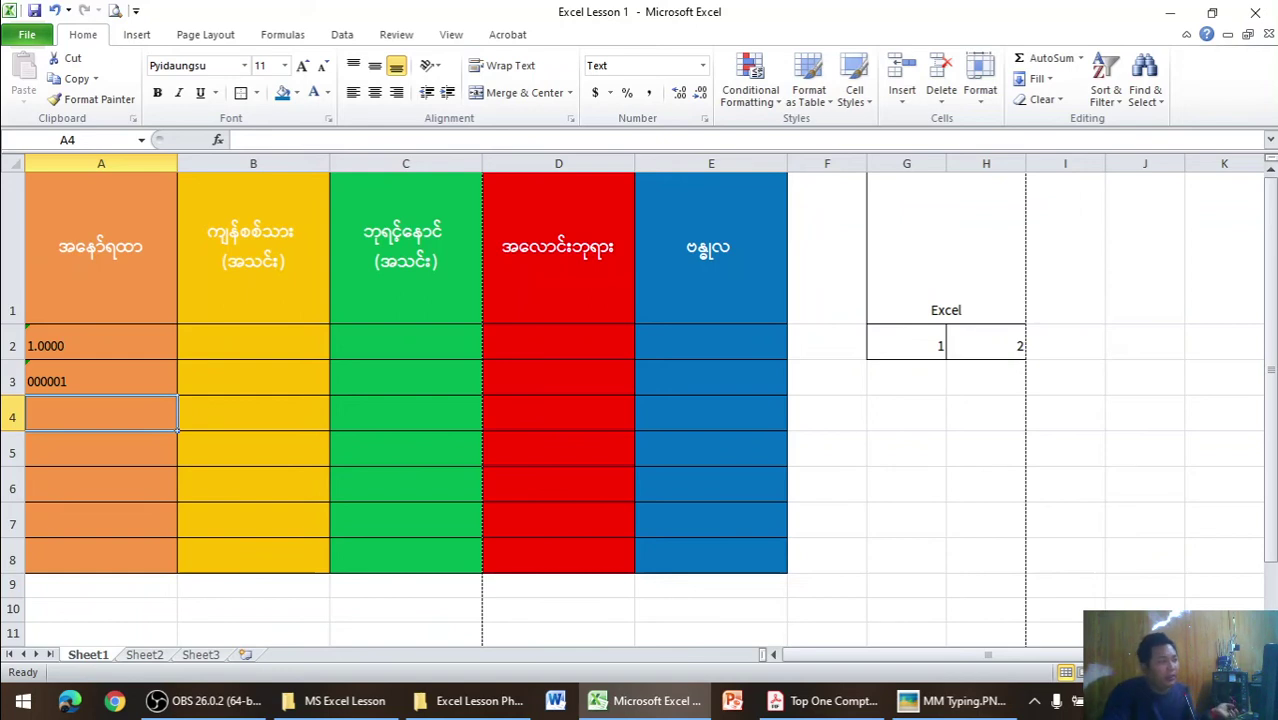
# - Enter 3.142 in B2 and try adding and removing a decimal place
pyautogui.doubleClick(106, 416)
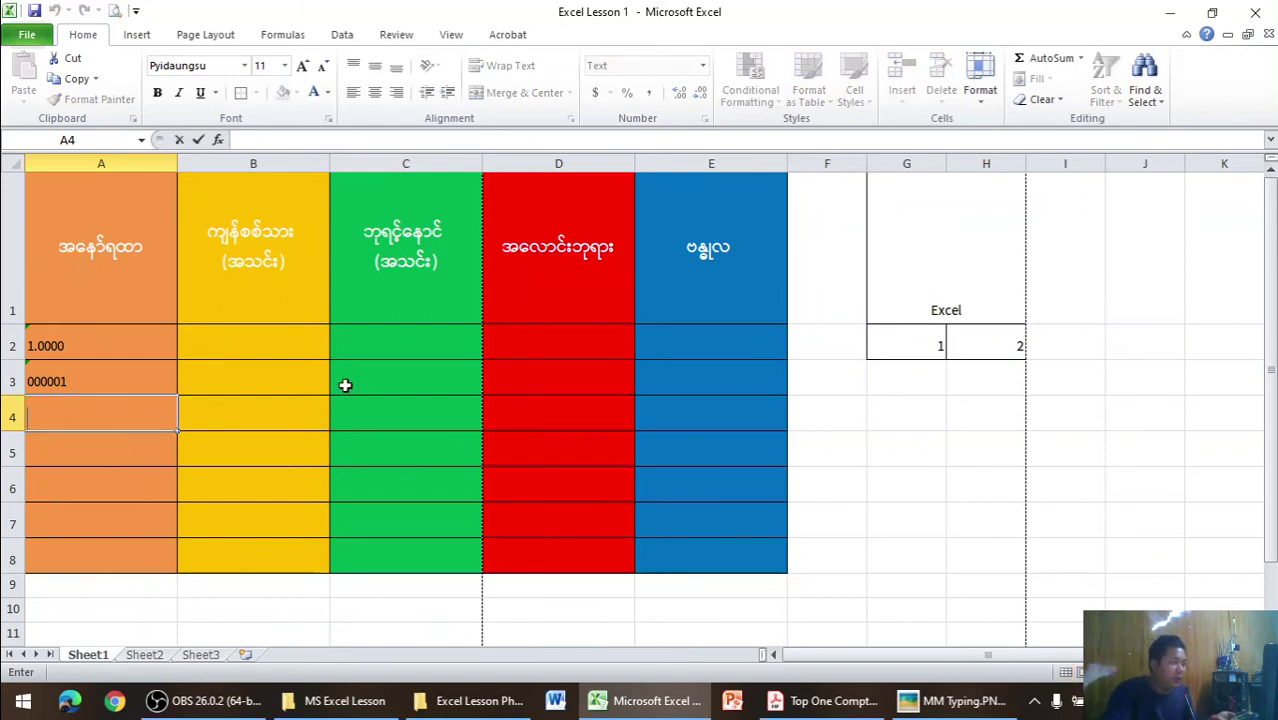
pyautogui.click(290, 346)
pyautogui.write('1')
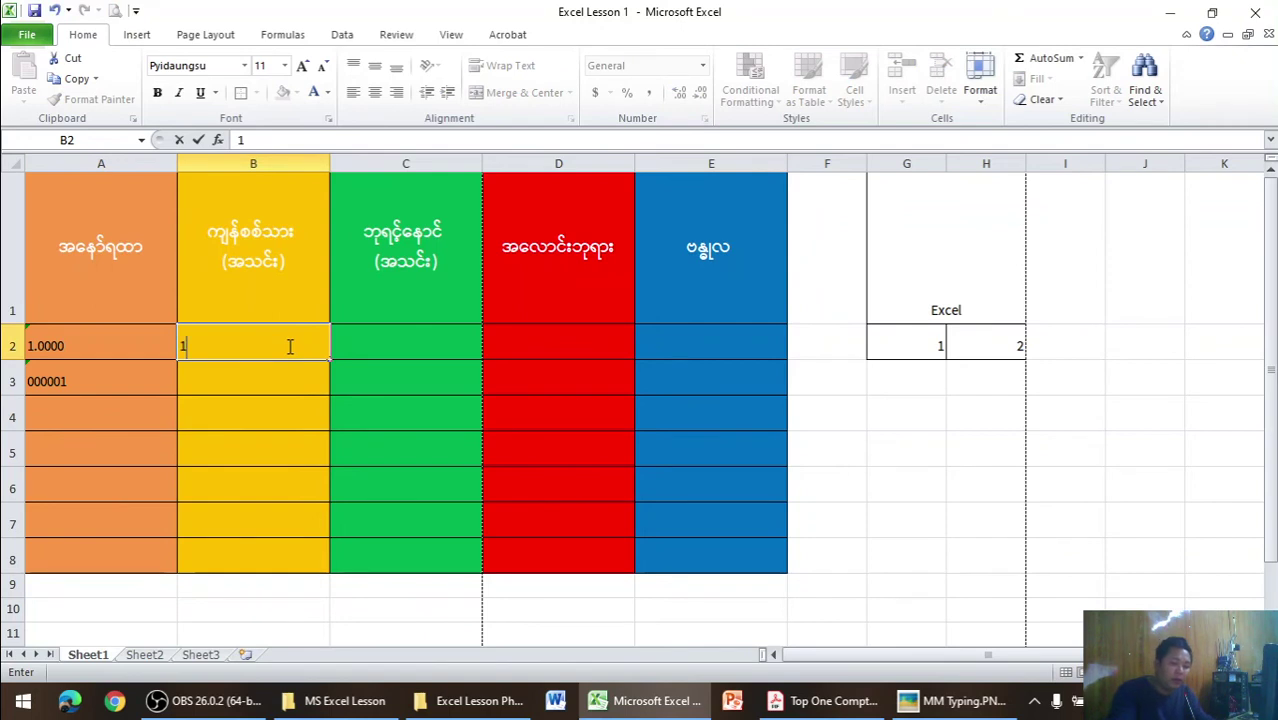
pyautogui.press('BackSpace')
pyautogui.press('BackSpace')
pyautogui.write('3.142')
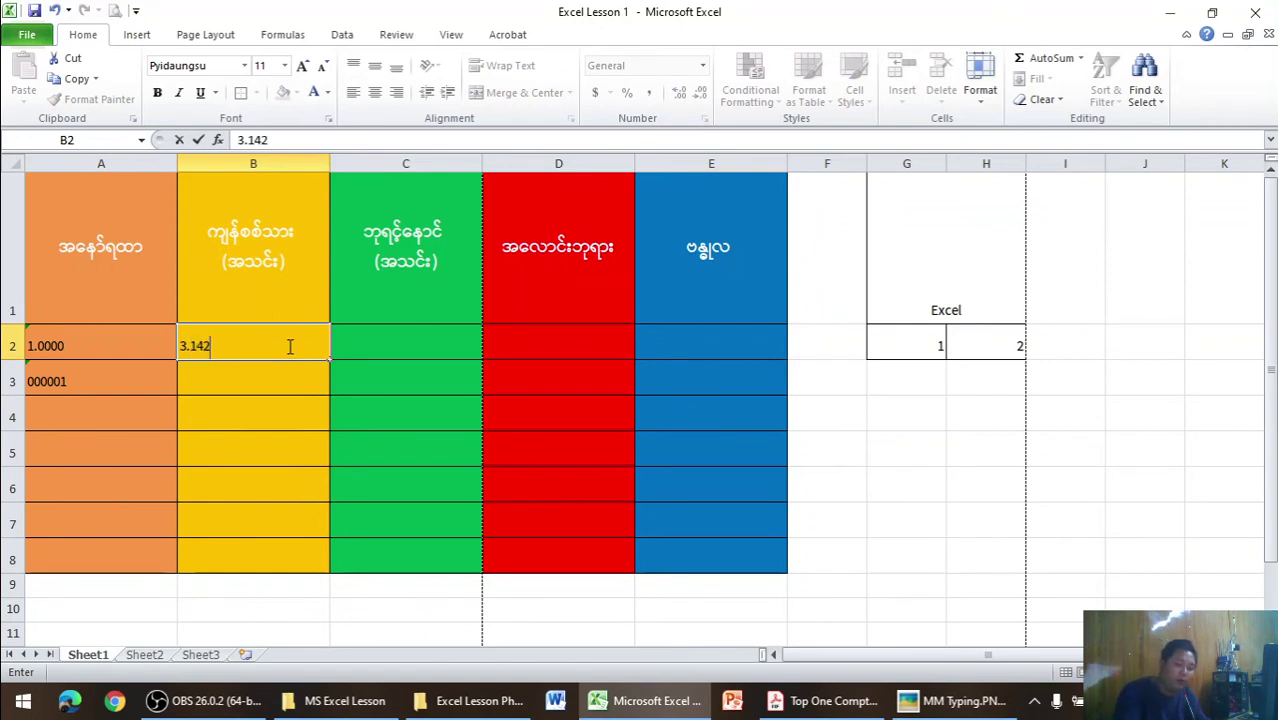
pyautogui.write('00000')
pyautogui.press('Return')
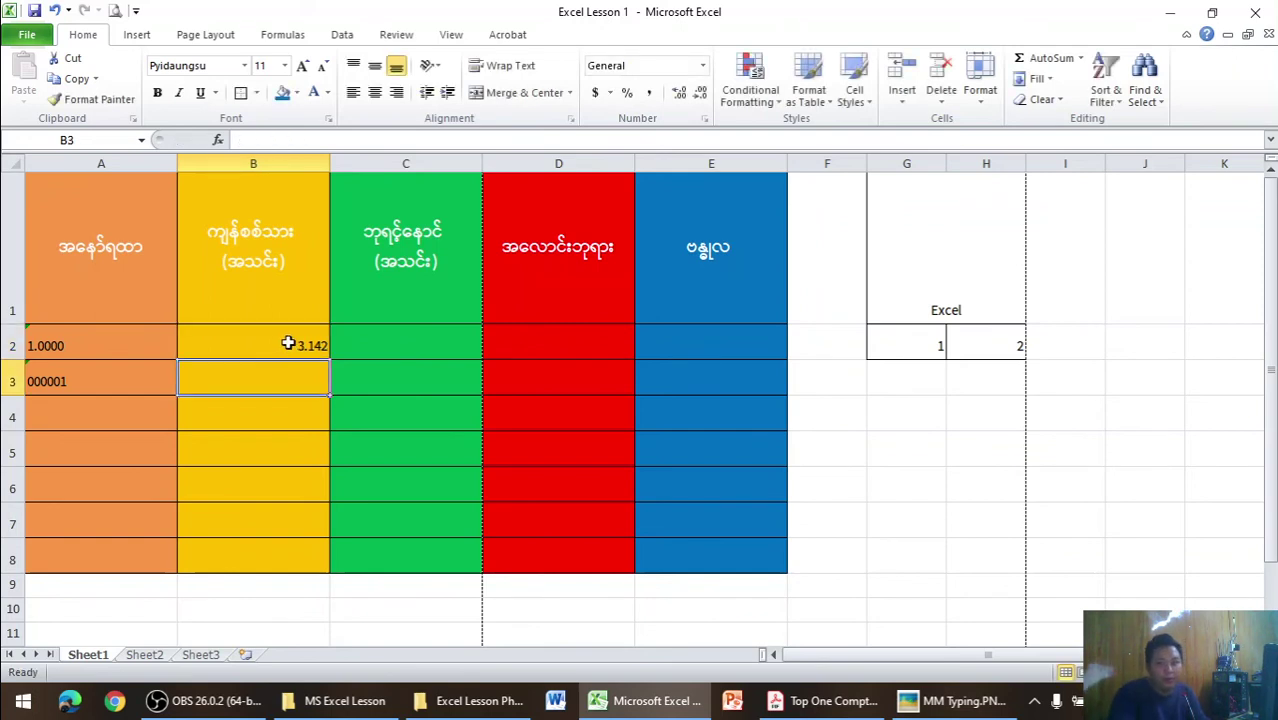
pyautogui.click(312, 350)
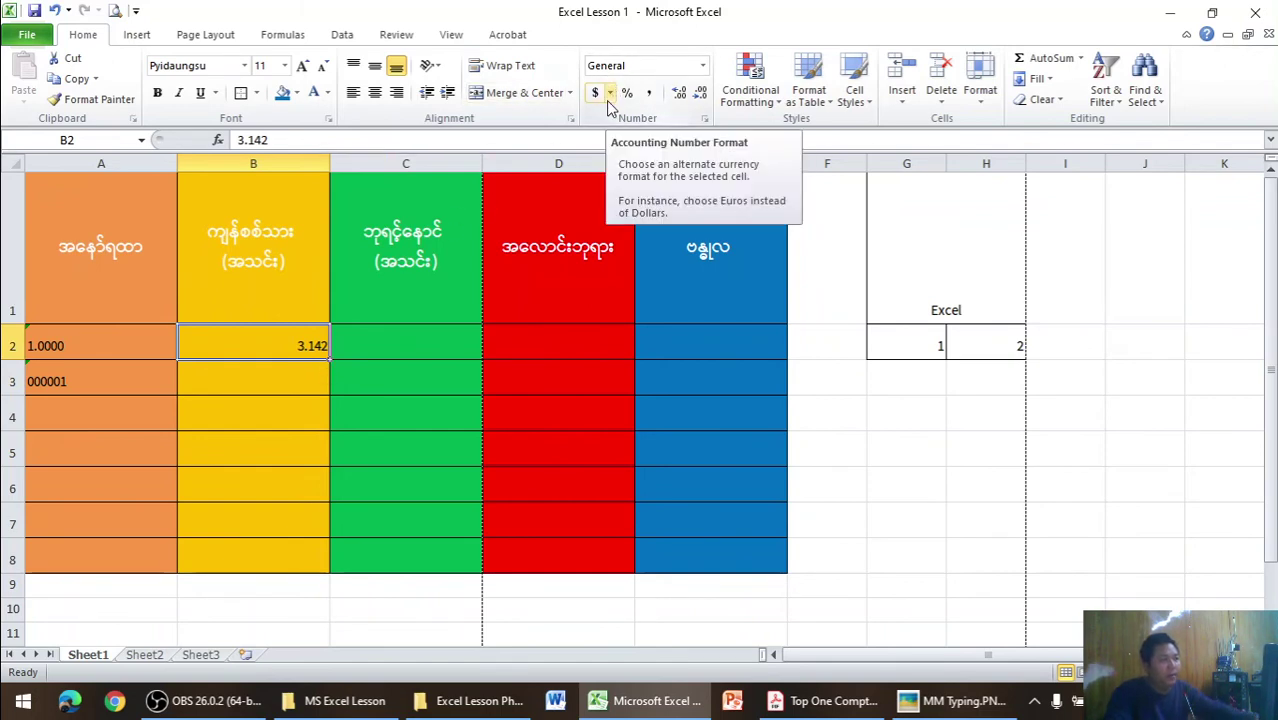
pyautogui.click(679, 92)
pyautogui.click(699, 93)
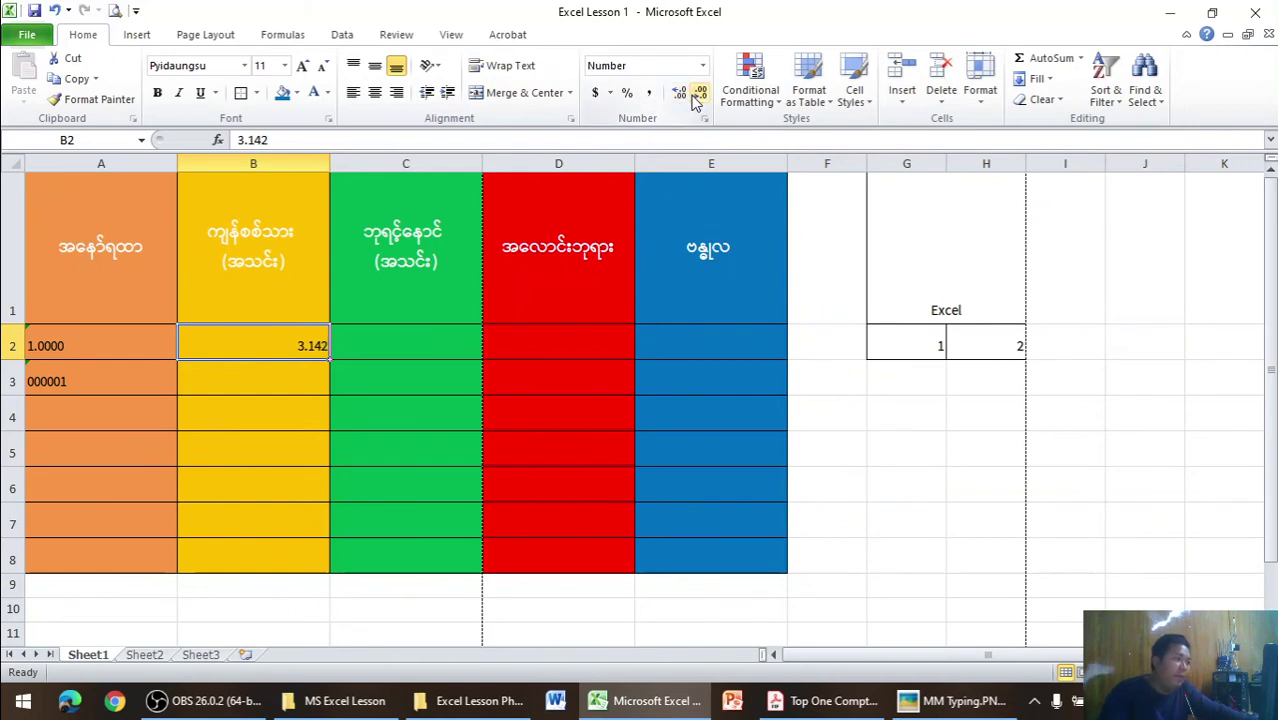
# - Enter 1 in B3 and adjust its decimals until it displays 1.000
pyautogui.click(250, 383)
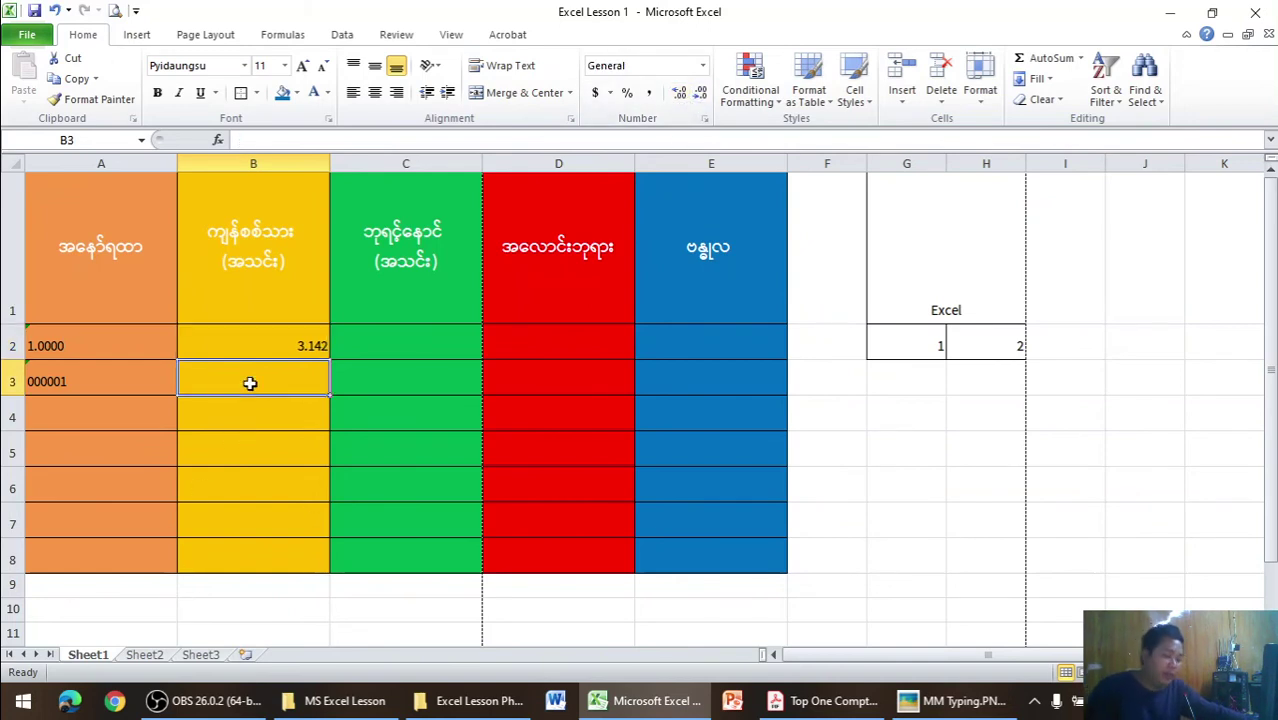
pyautogui.write('1')
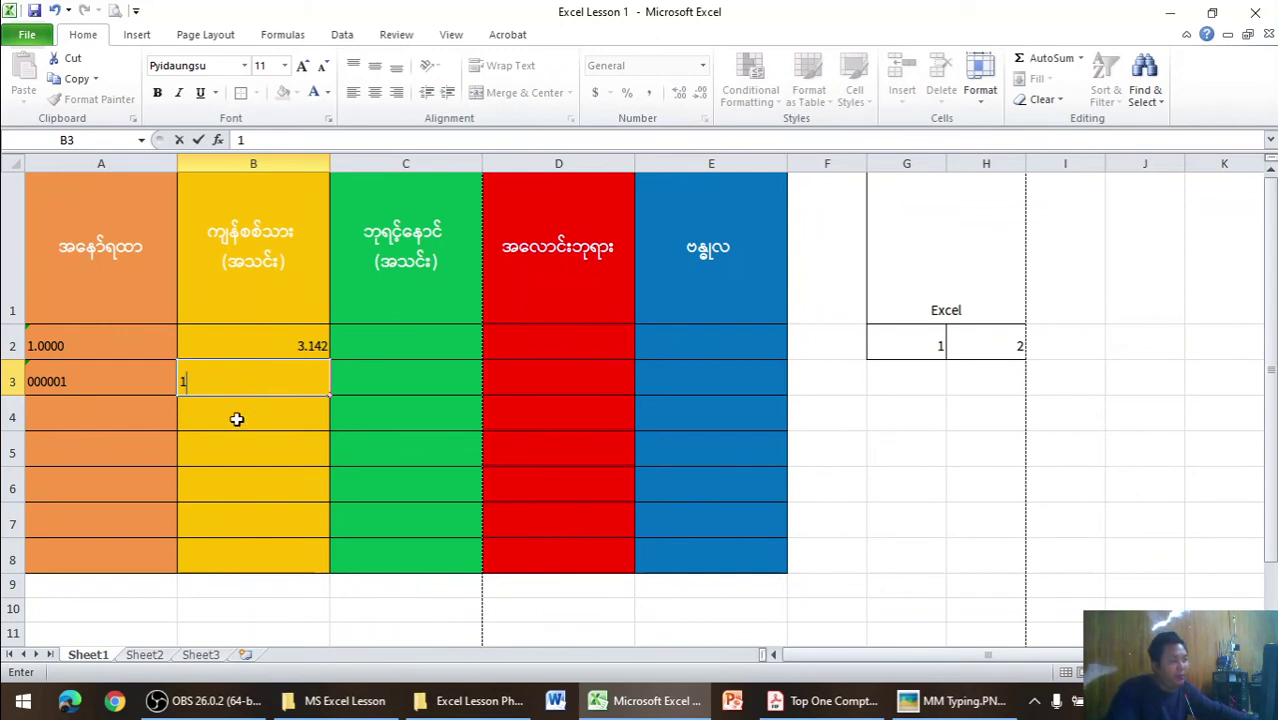
pyautogui.click(587, 421)
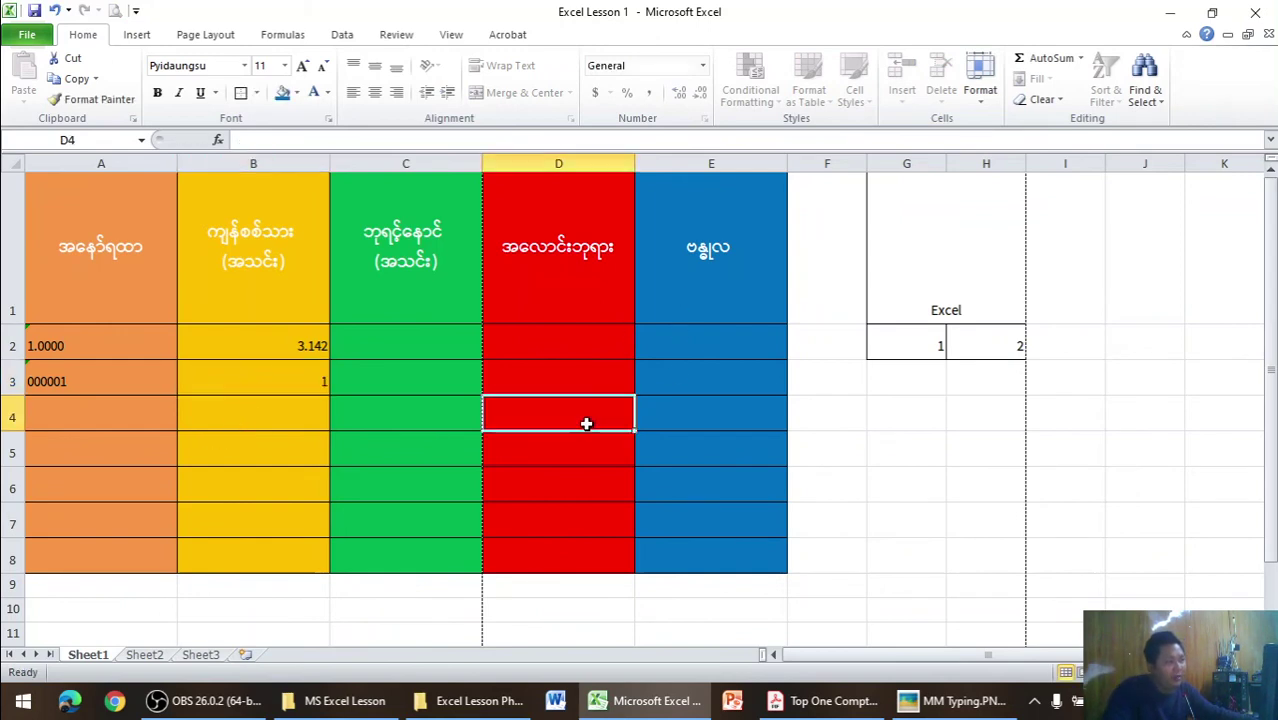
pyautogui.click(317, 384)
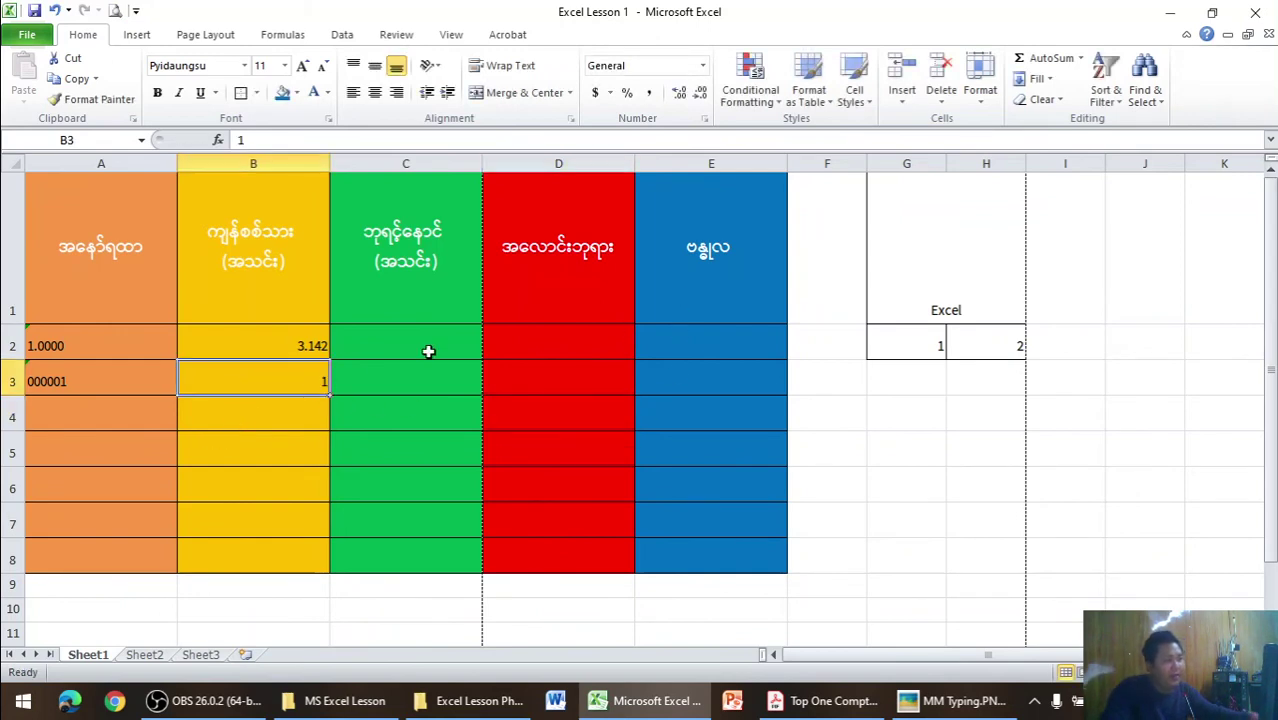
pyautogui.click(678, 95)
pyautogui.click(678, 95)
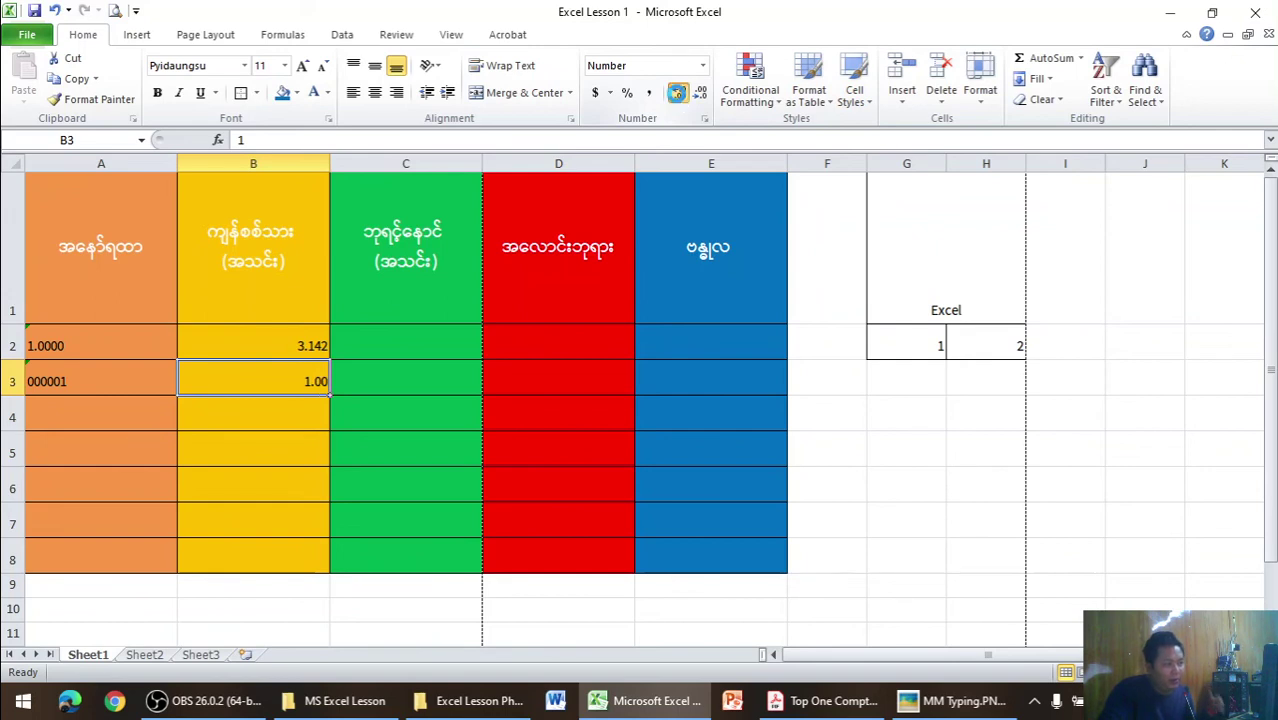
pyautogui.click(678, 95)
pyautogui.click(678, 95)
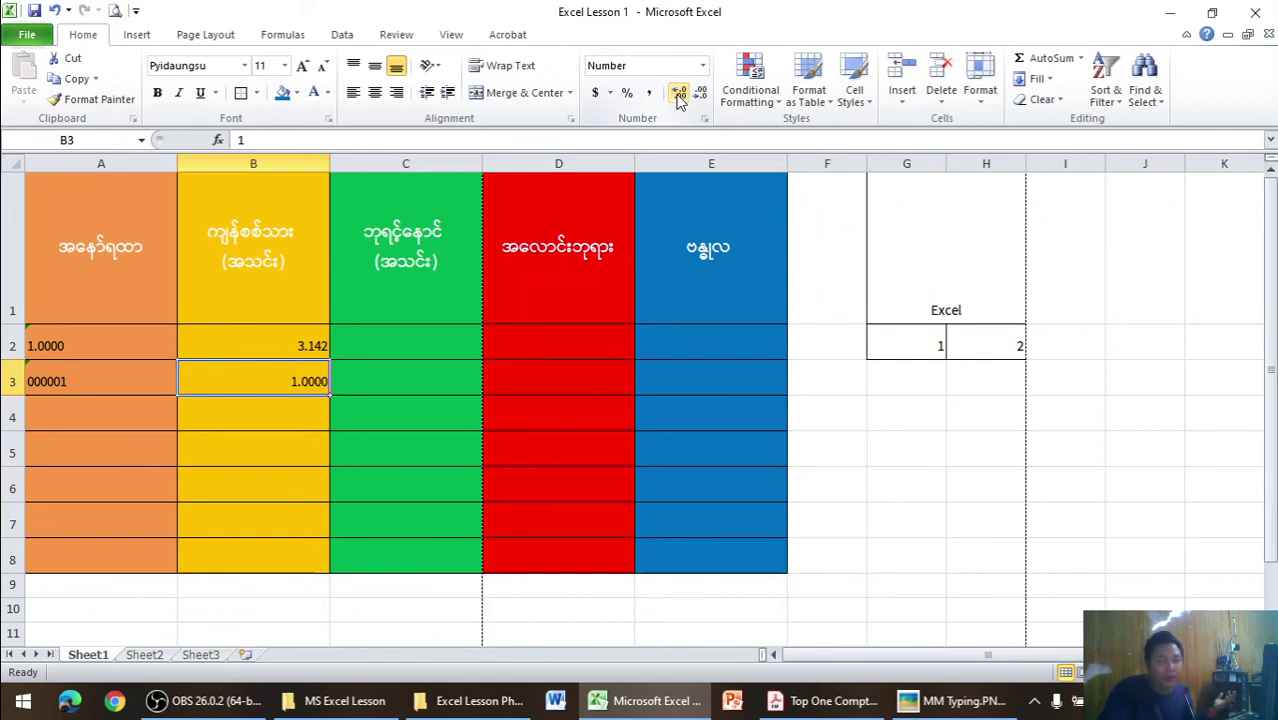
pyautogui.click(692, 93)
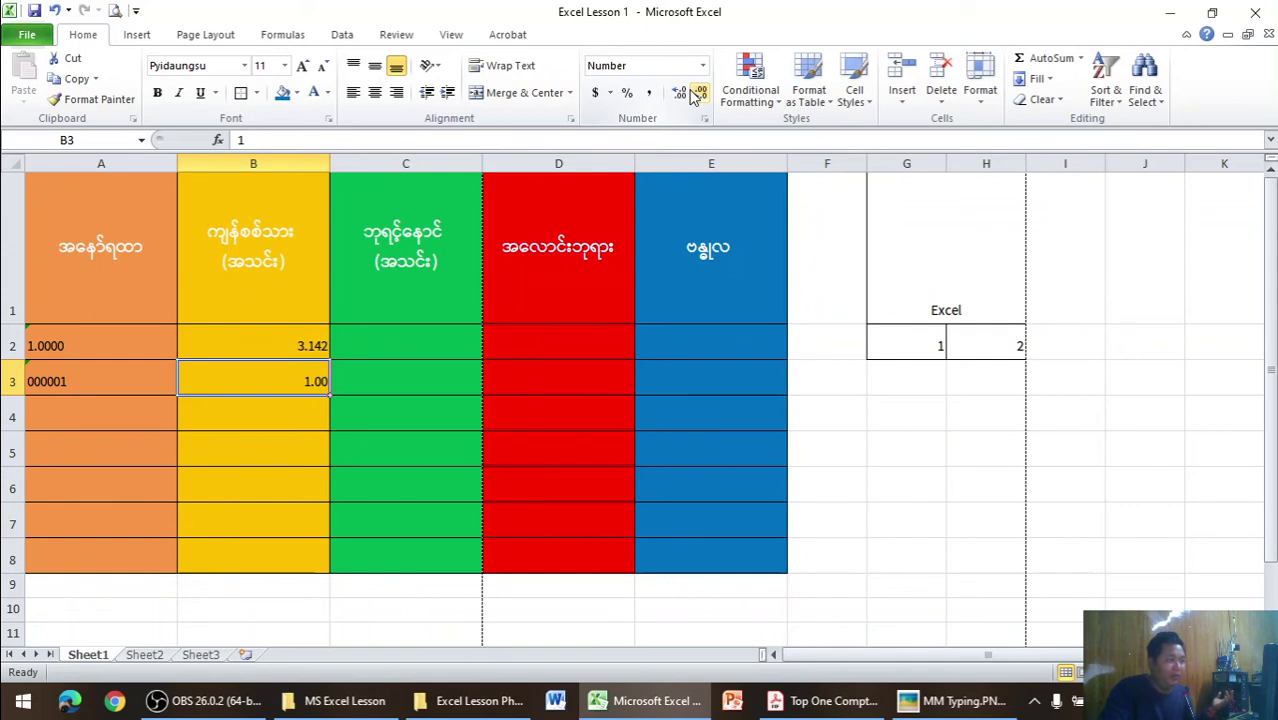
pyautogui.click(678, 97)
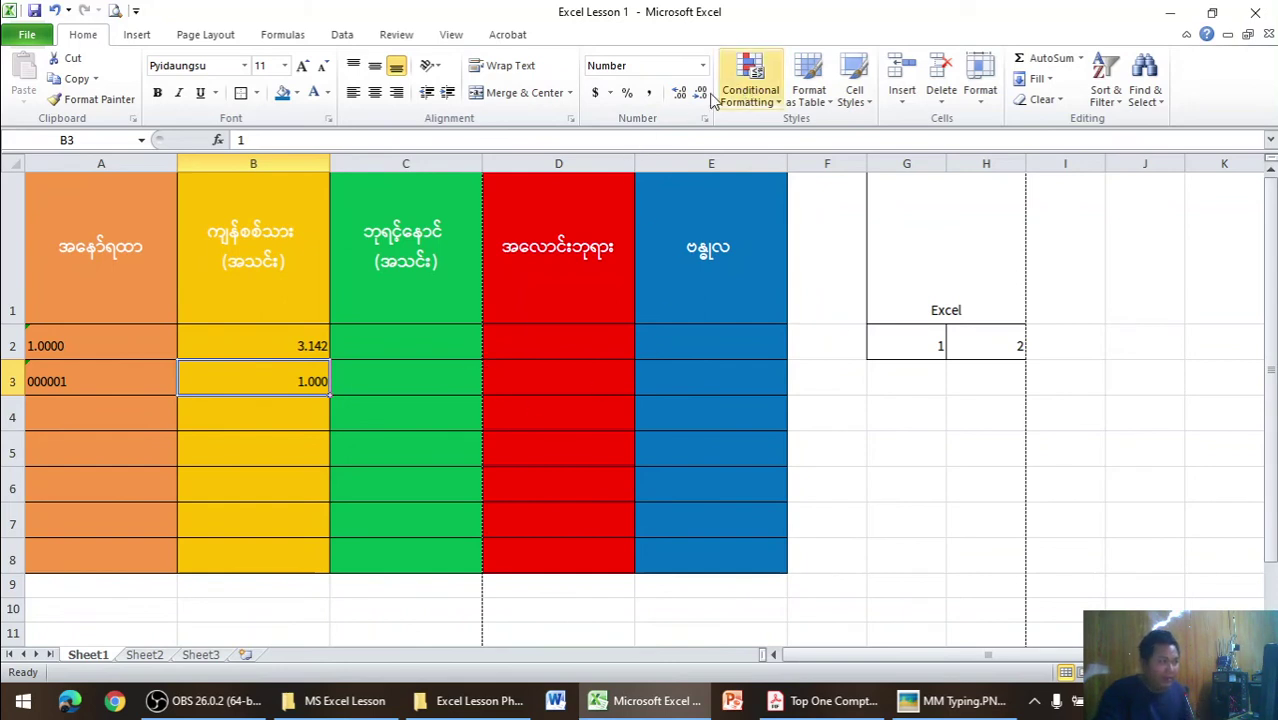
# - Enter 1 in B4 and increase its decimals until it reads 1.00000
pyautogui.click(295, 425)
pyautogui.write('01')
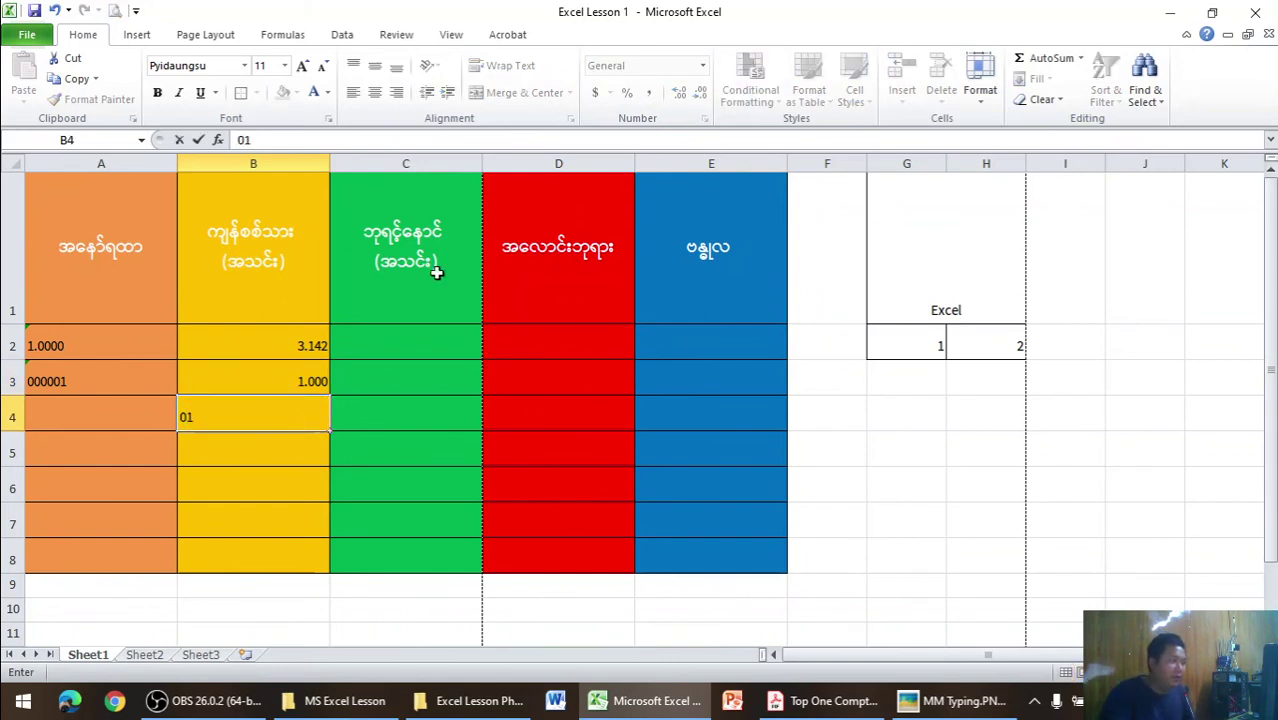
pyautogui.click(410, 290)
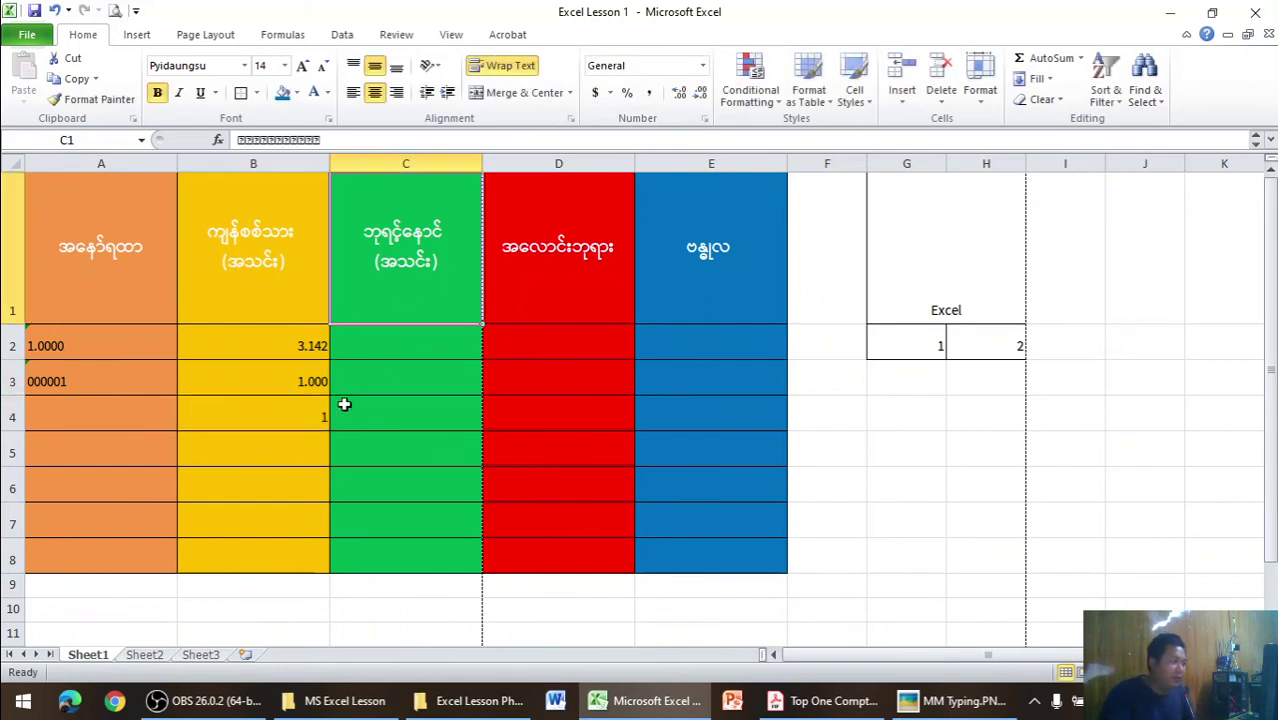
pyautogui.click(318, 420)
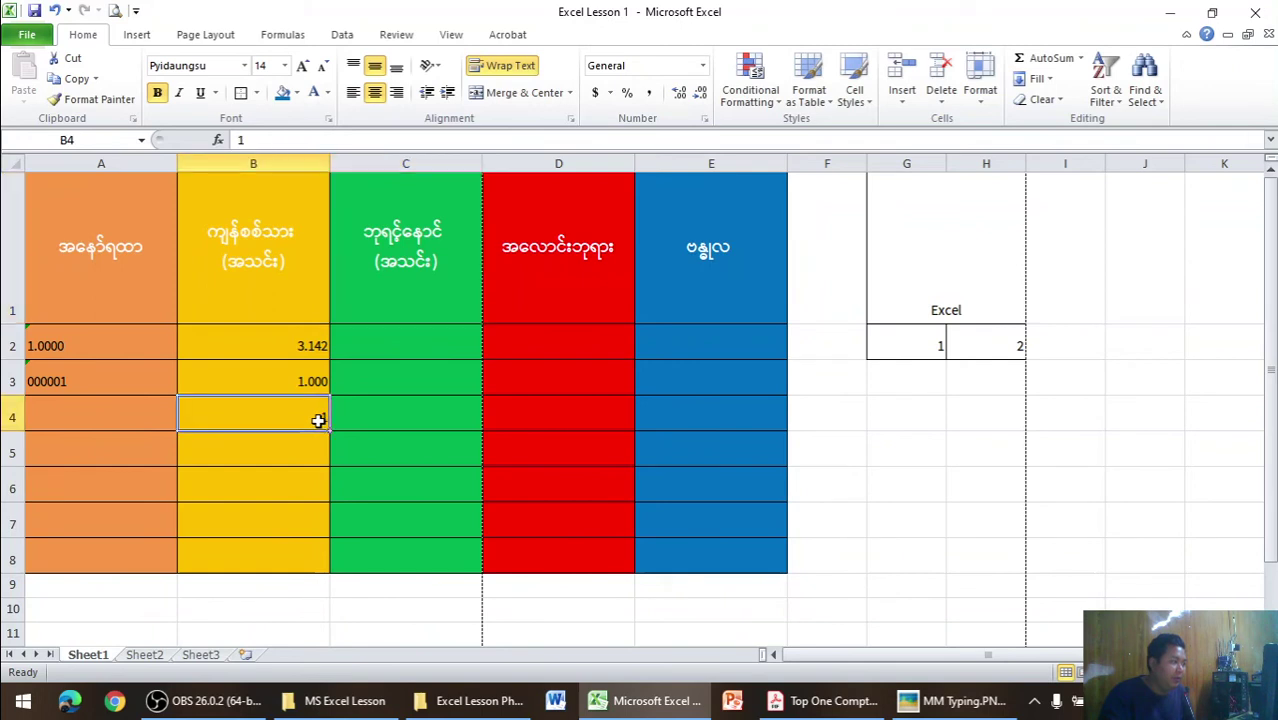
pyautogui.click(686, 92)
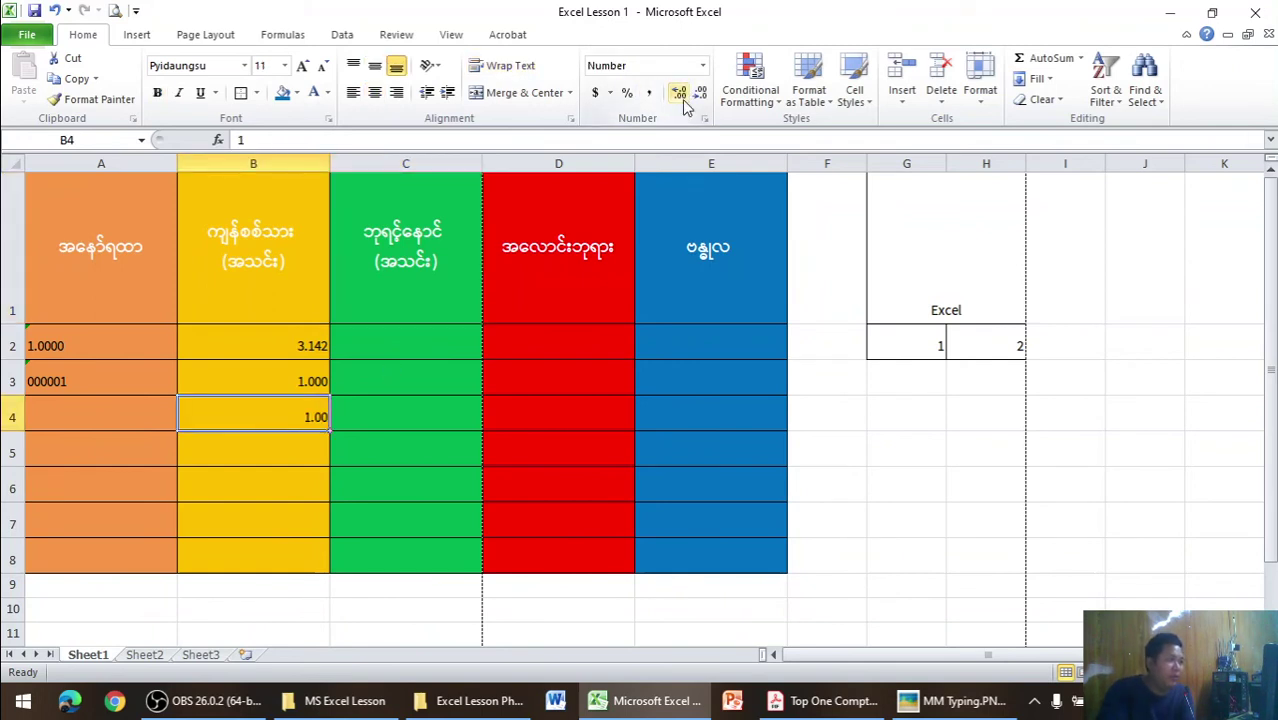
pyautogui.click(703, 100)
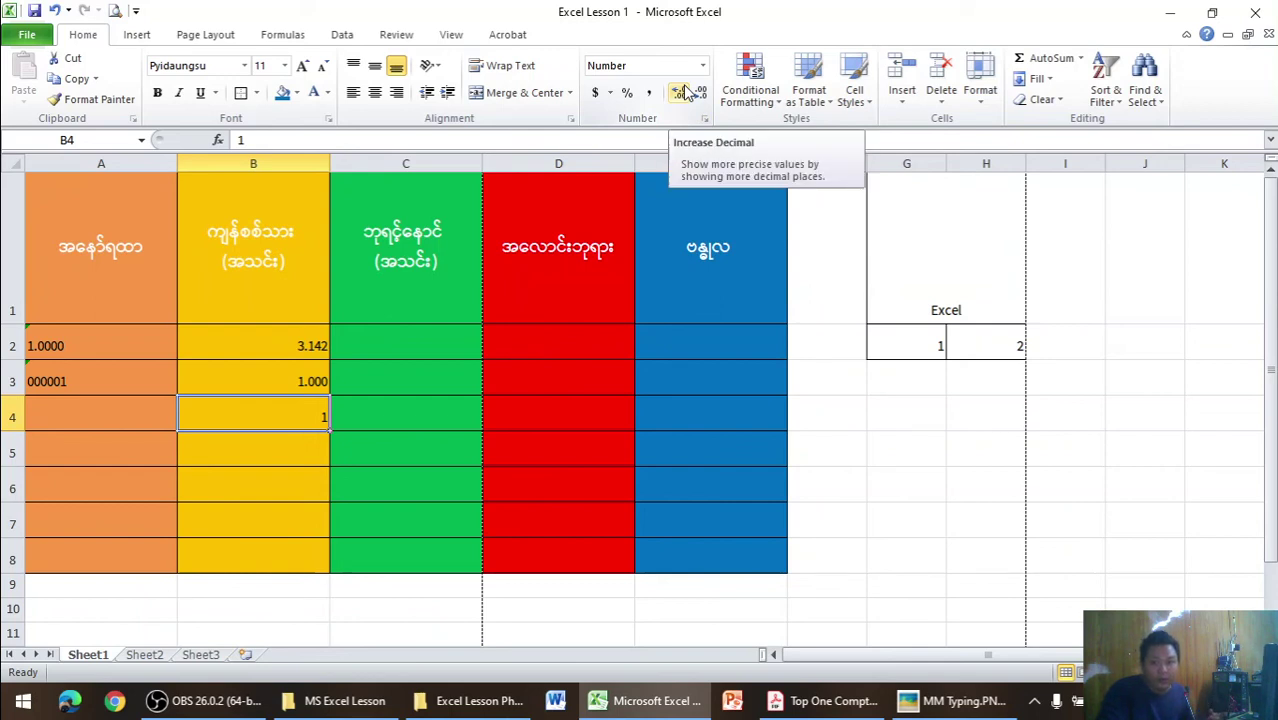
pyautogui.click(684, 92)
pyautogui.click(684, 92)
pyautogui.click(684, 92)
pyautogui.click(684, 92)
pyautogui.click(684, 92)
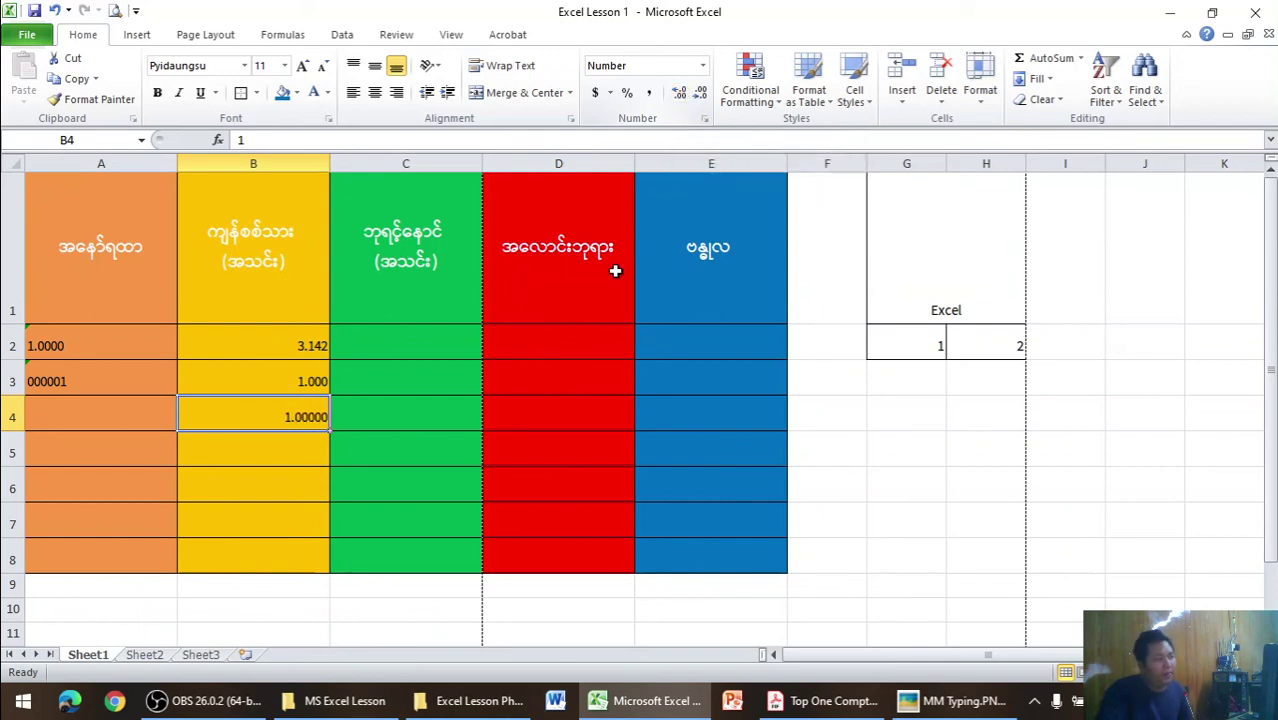
pyautogui.click(598, 379)
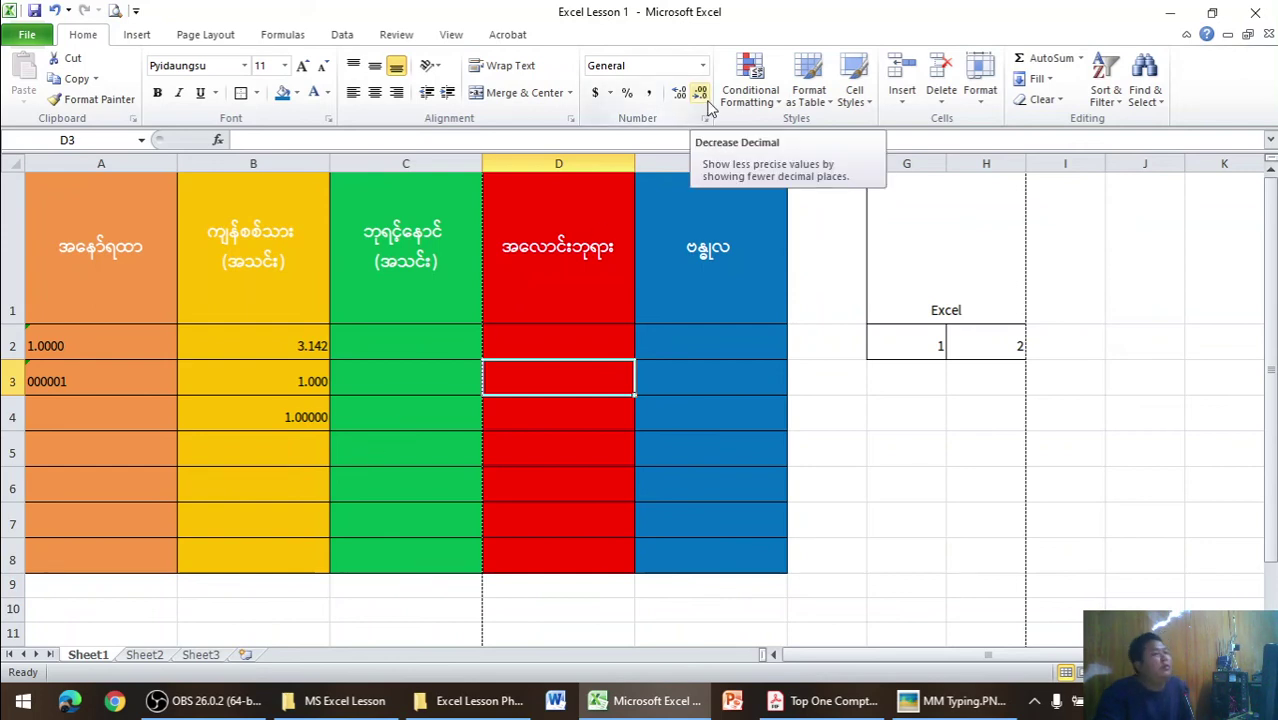
# - Try Delete Cells on B4, undo it, then clear B4's 1.00000 value with Delete
pyautogui.click(943, 103)
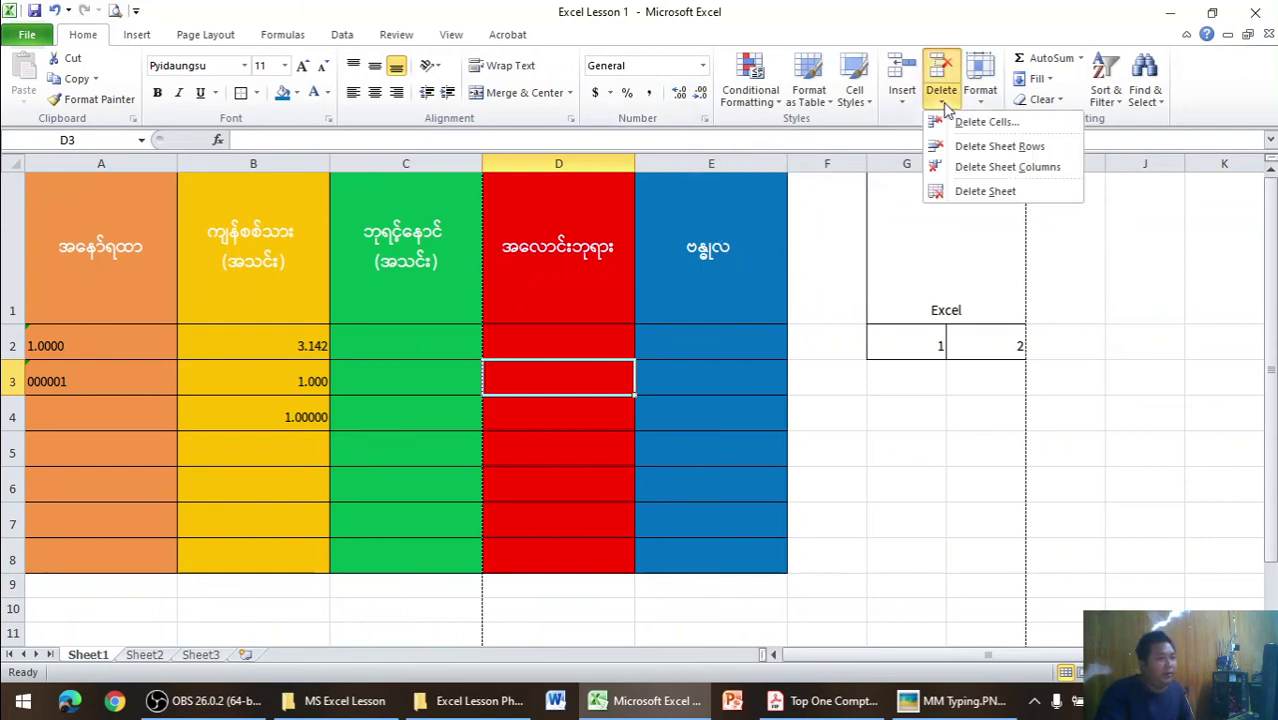
pyautogui.click(315, 418)
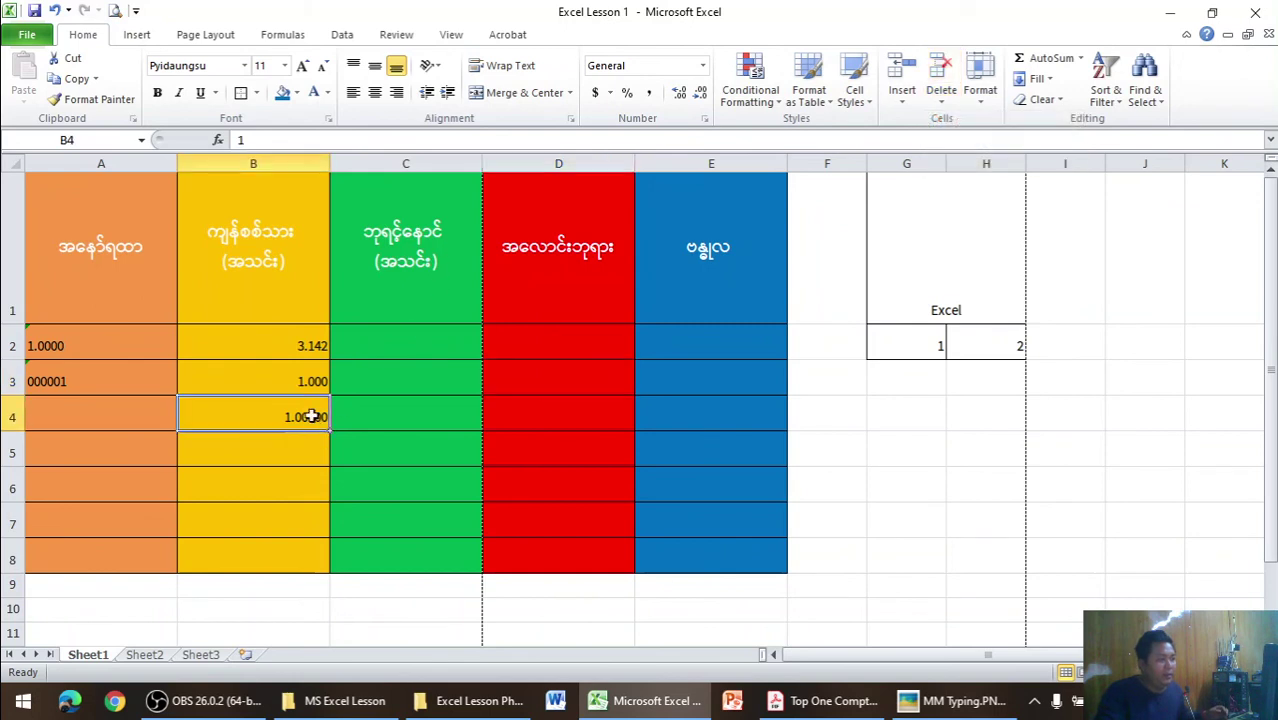
pyautogui.click(956, 80)
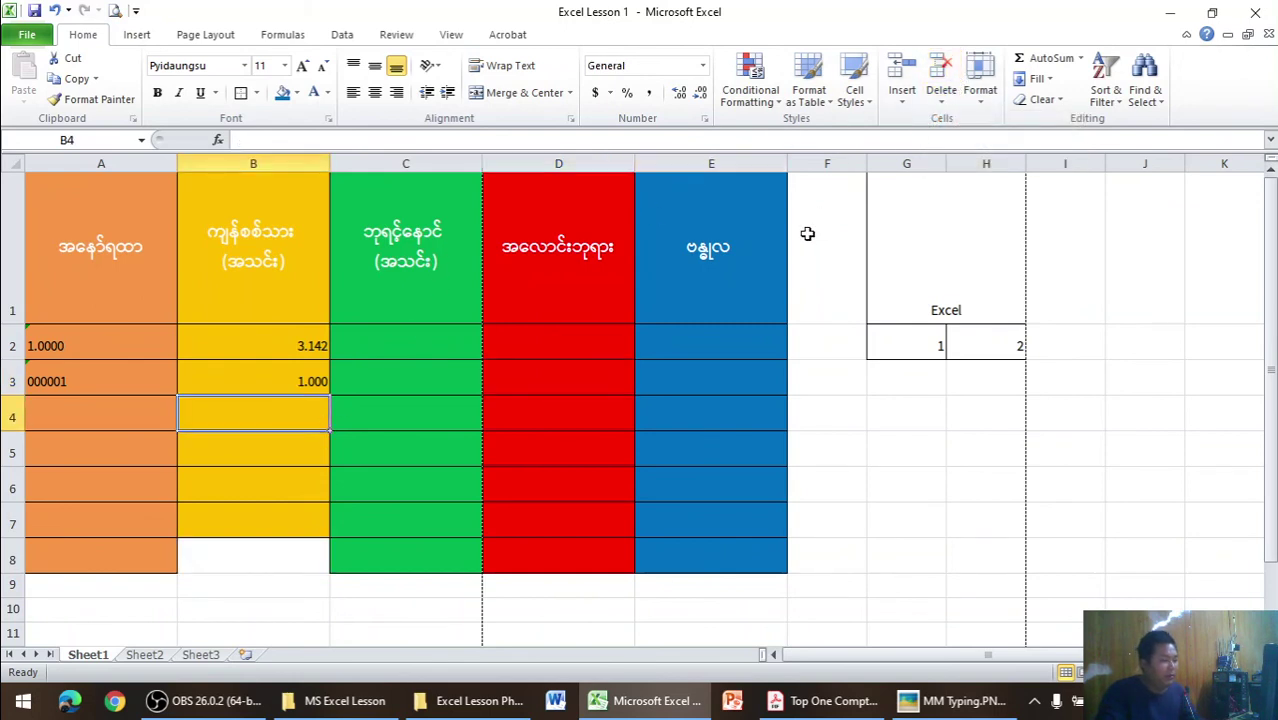
pyautogui.hotkey('ctrl', 'z')
pyautogui.press('Delete')
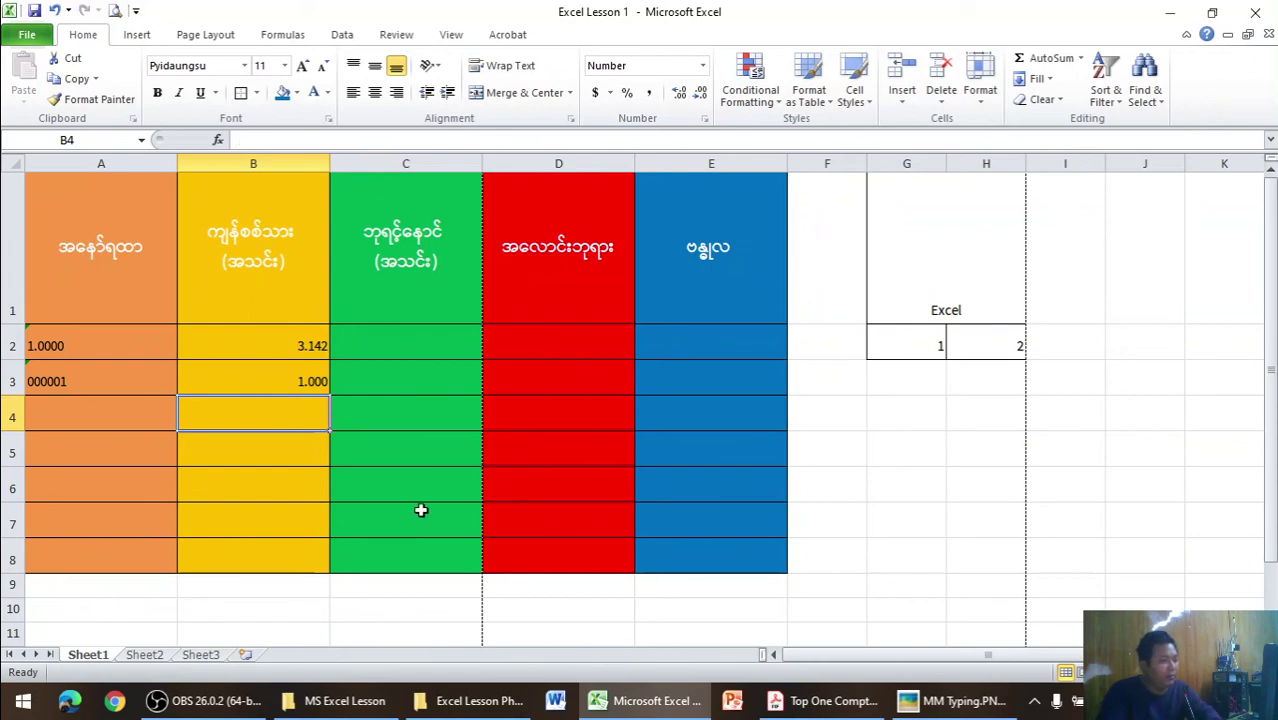
pyautogui.click(850, 338)
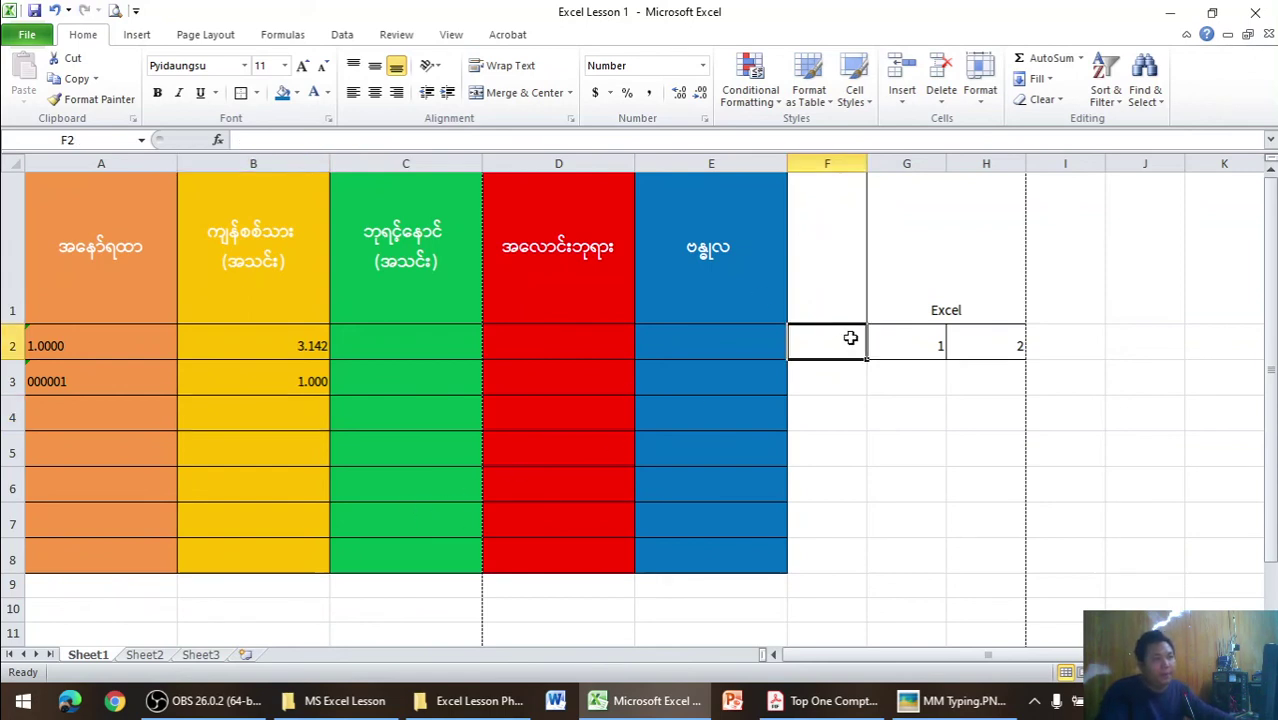
pyautogui.click(1106, 100)
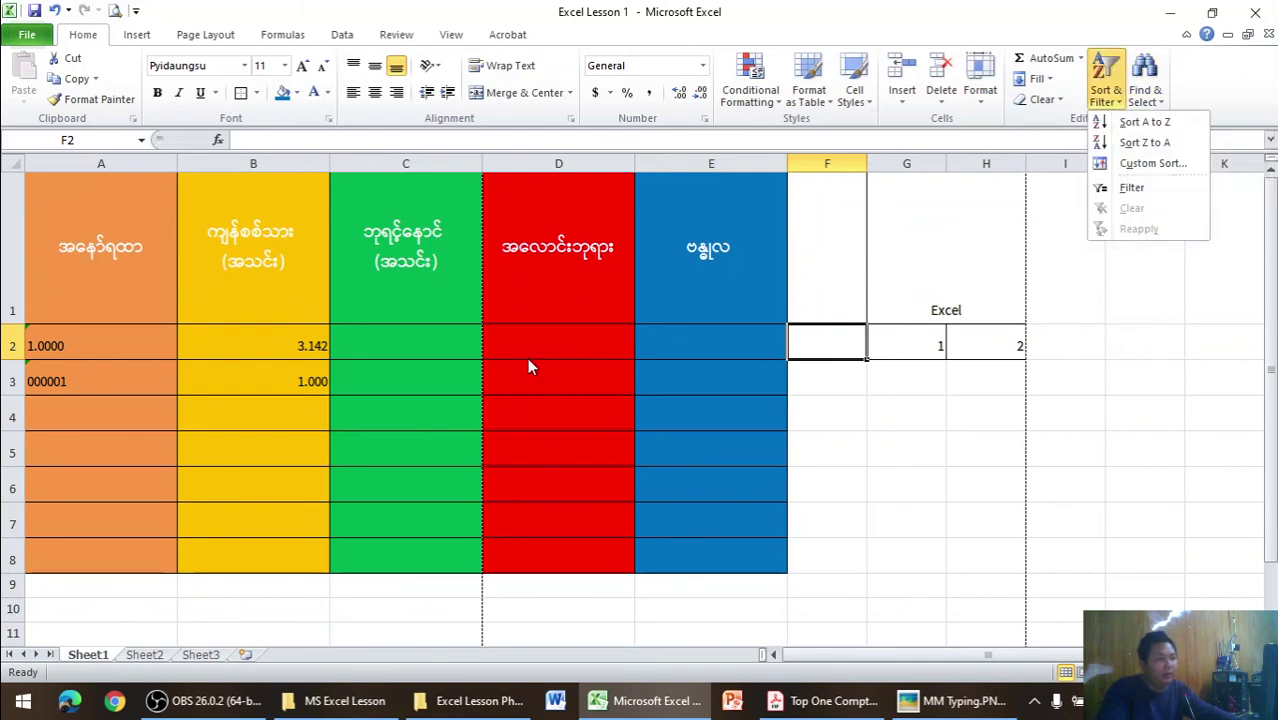
pyautogui.click(565, 345)
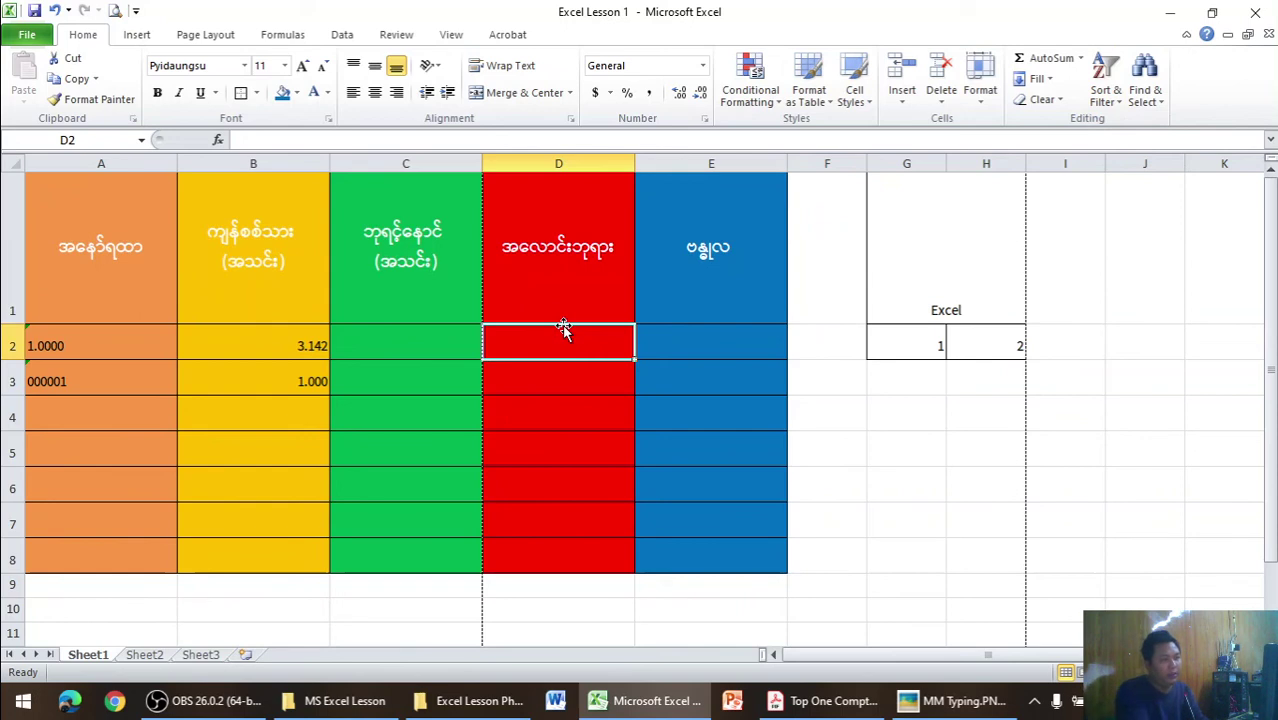
# - Type six names down column D, one in each cell from D2 to D7
pyautogui.write('kyaw soe oo\\')
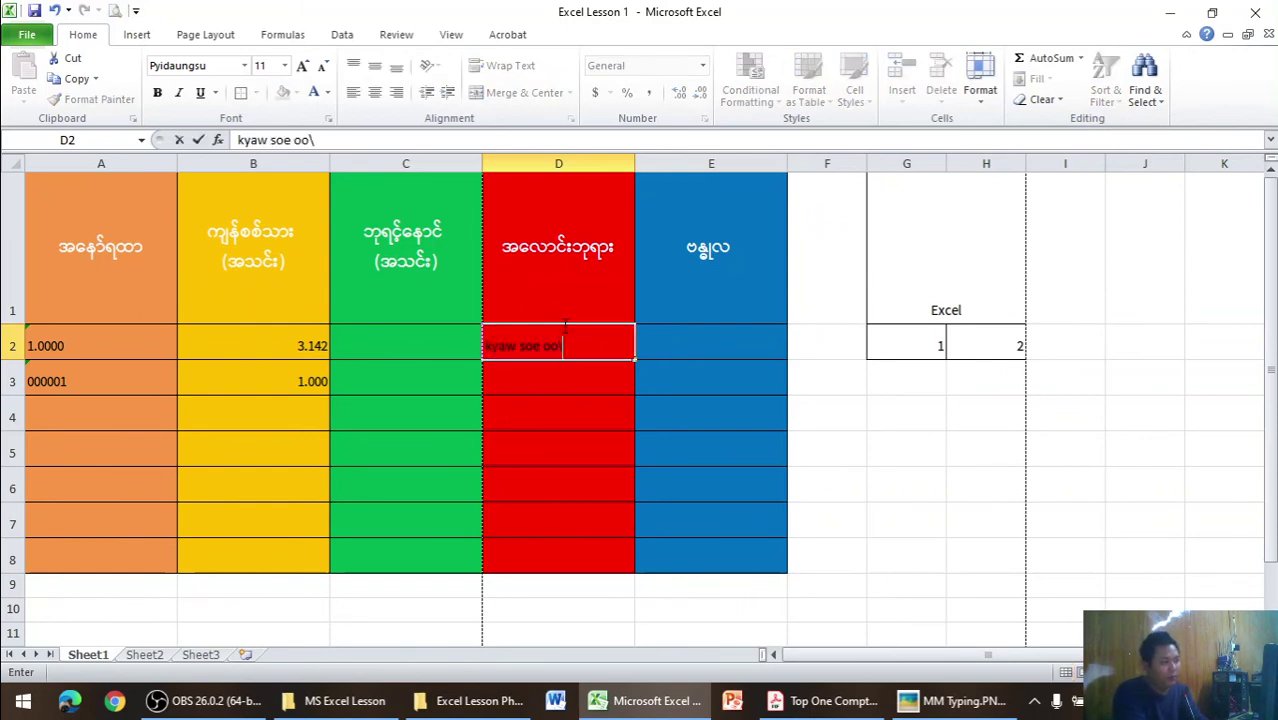
pyautogui.press('BackSpace')
pyautogui.press('Return')
pyautogui.write('bara')
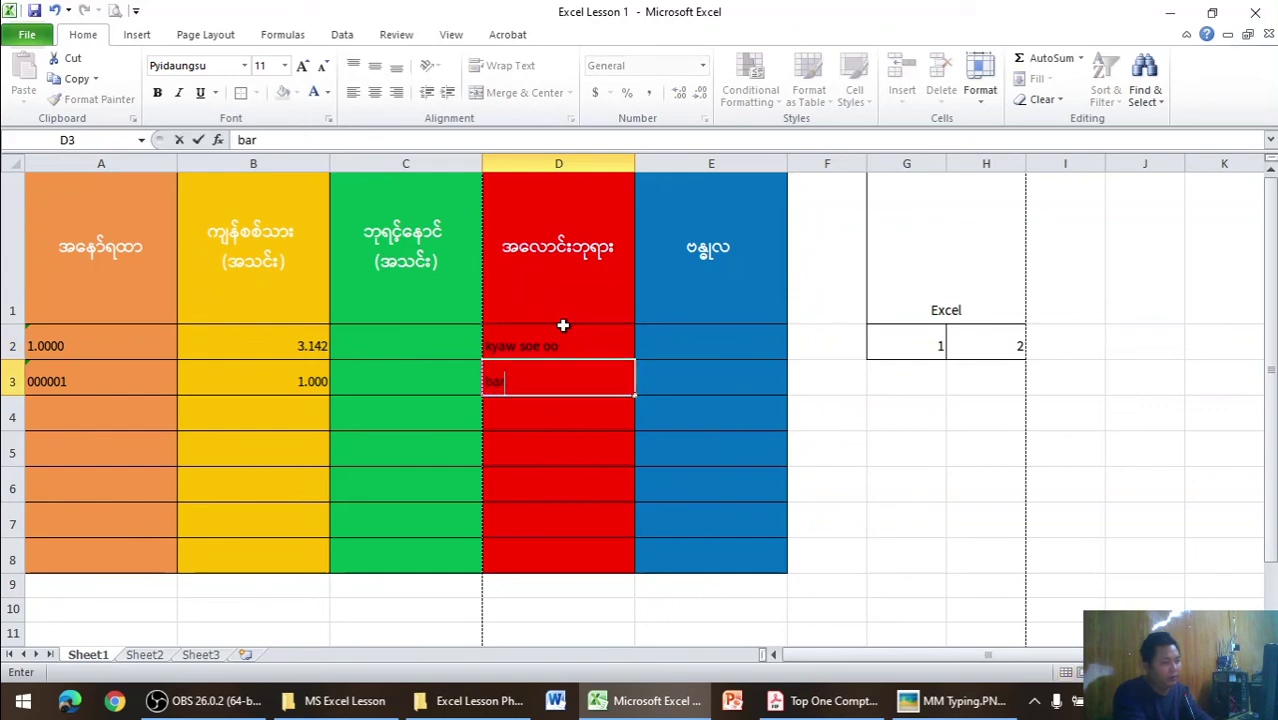
pyautogui.write('ni')
pyautogui.press('Return')
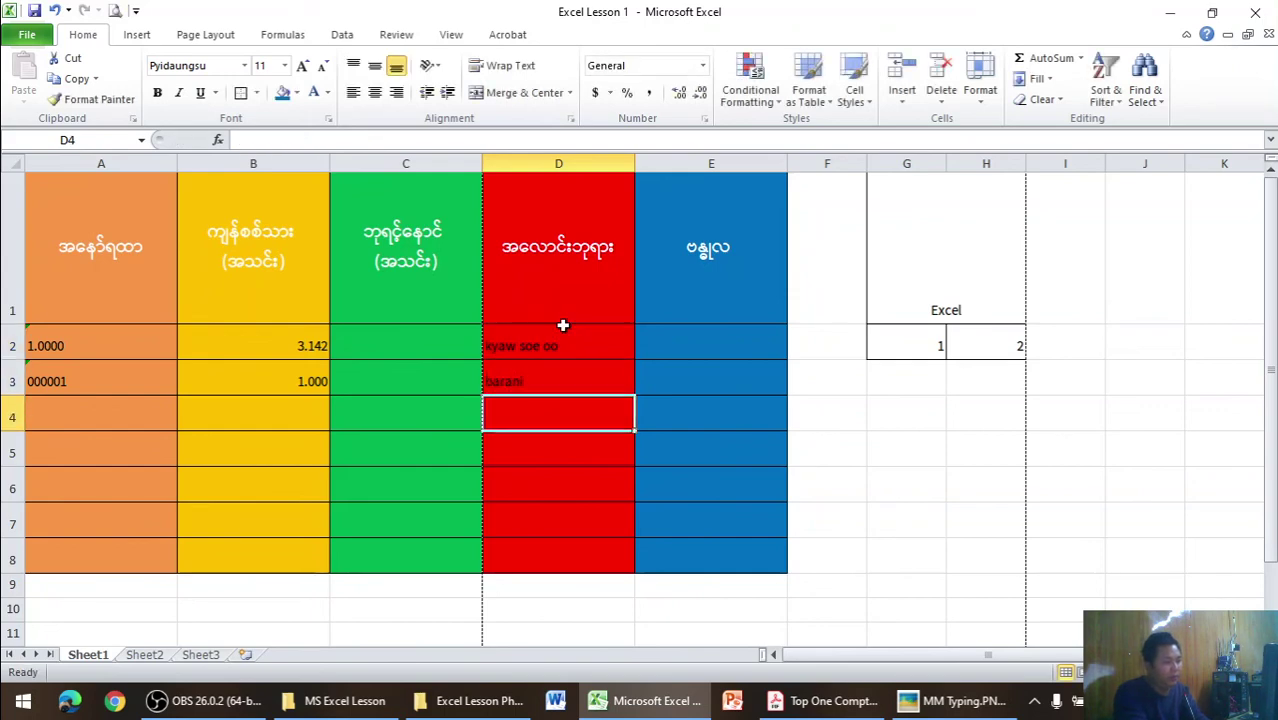
pyautogui.write('kaung gyi')
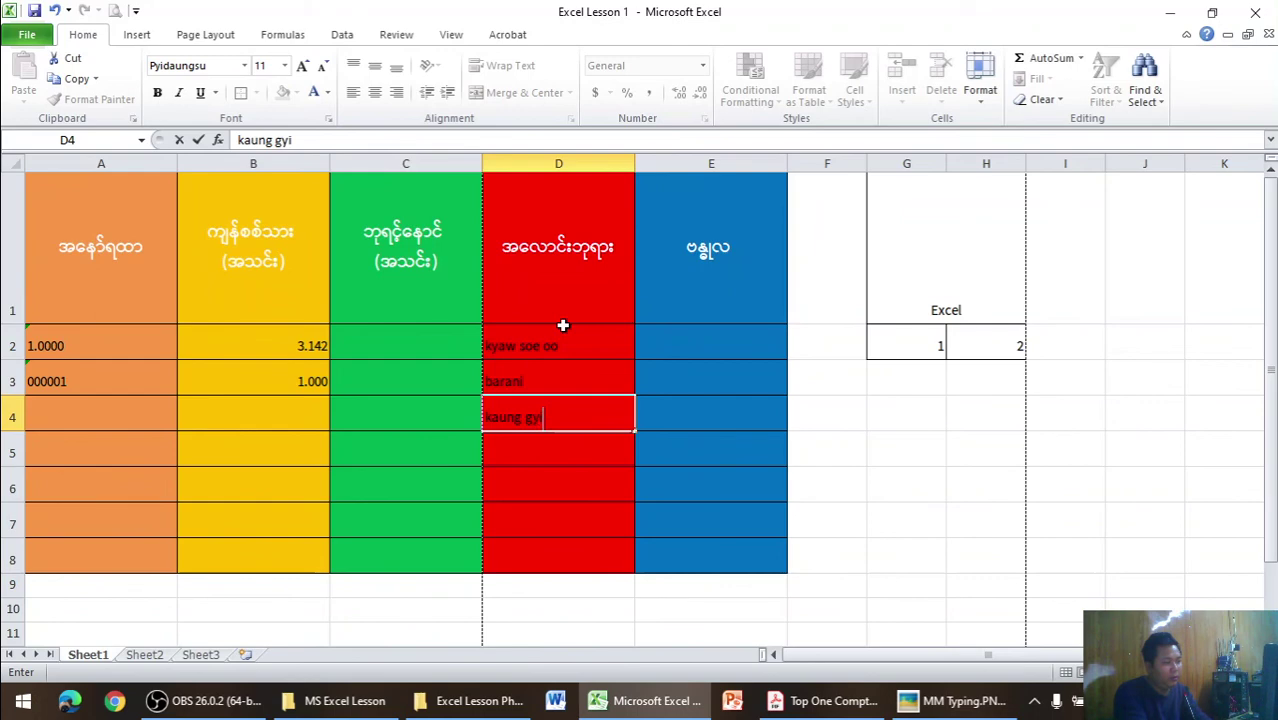
pyautogui.press('Return')
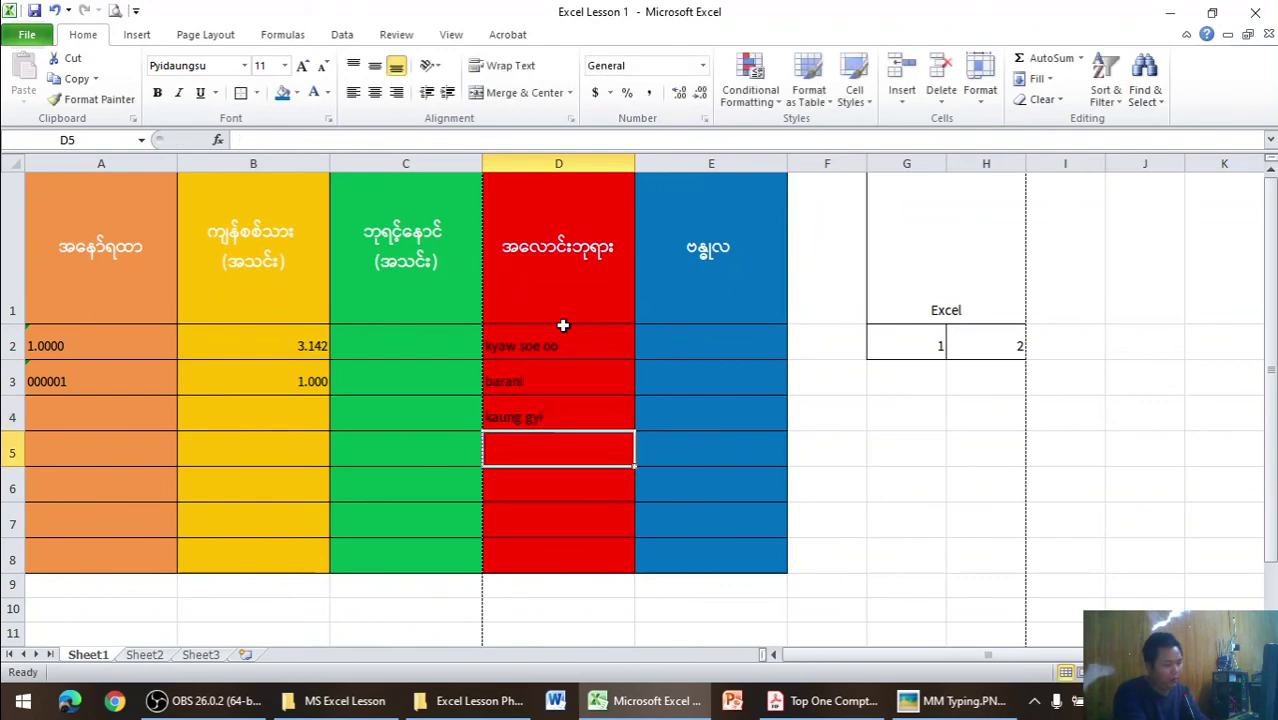
pyautogui.write('nga')
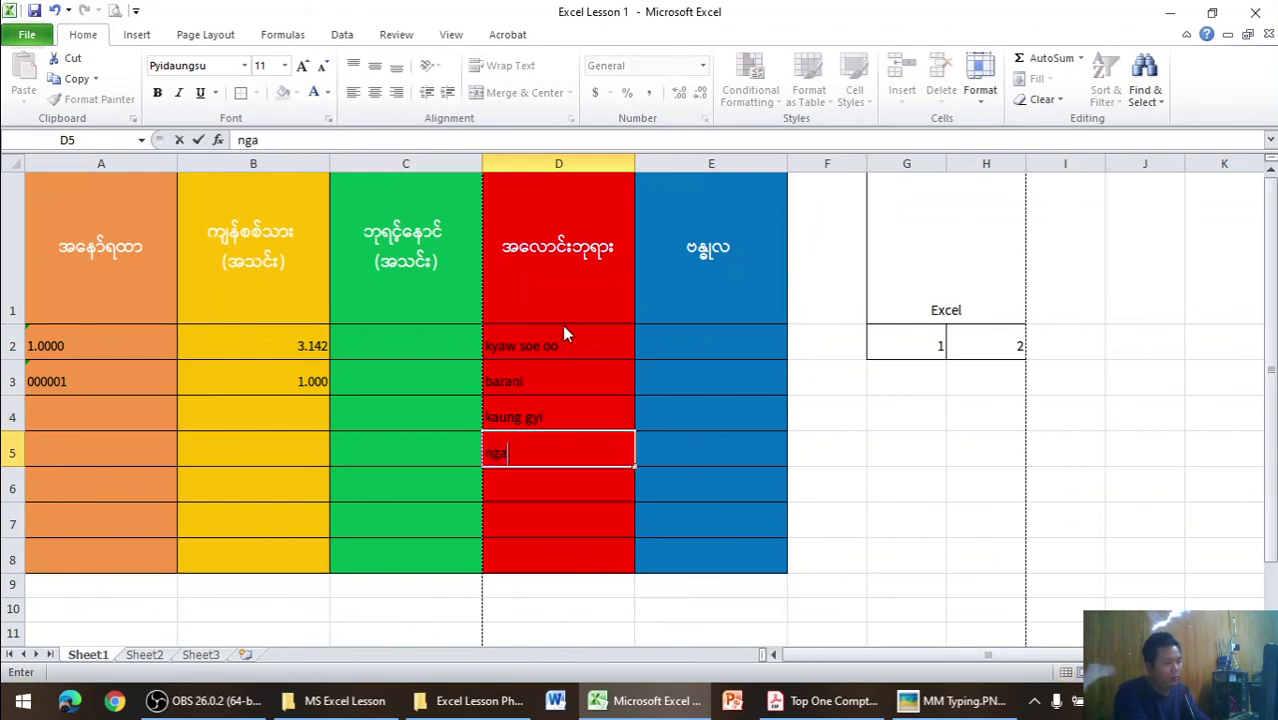
pyautogui.write(' zin')
pyautogui.press('Return')
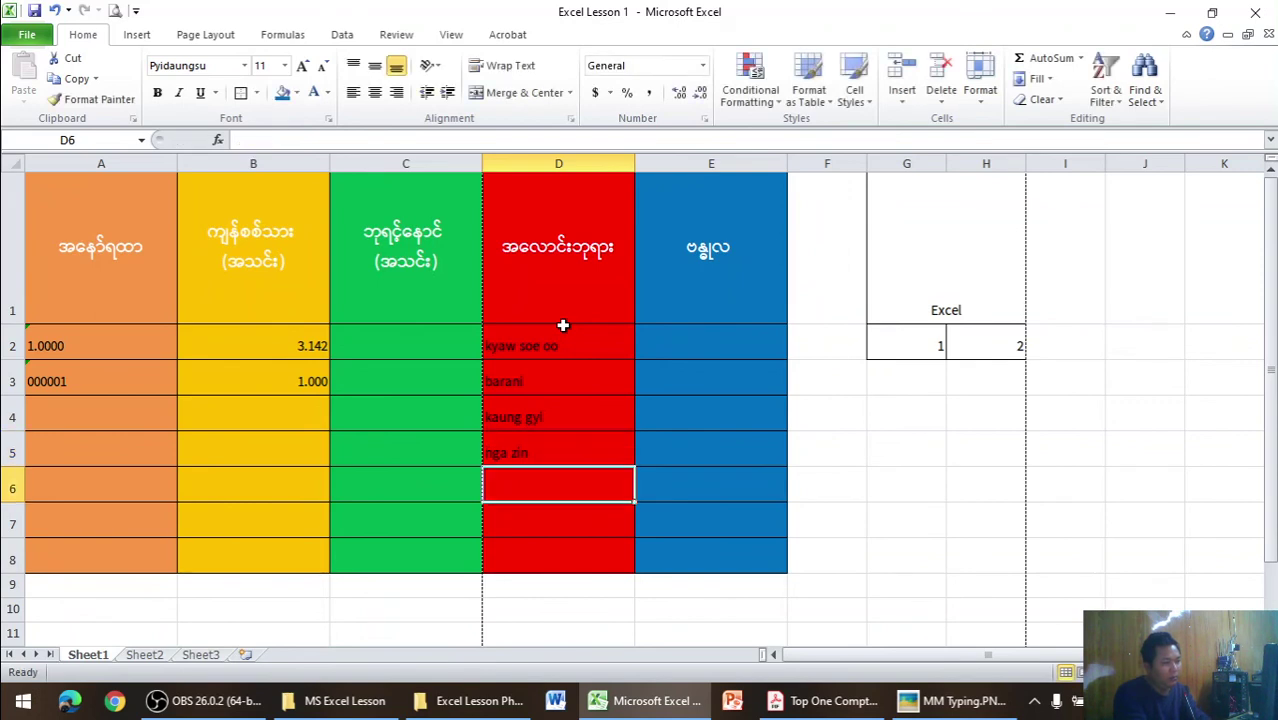
pyautogui.write('nay gyi')
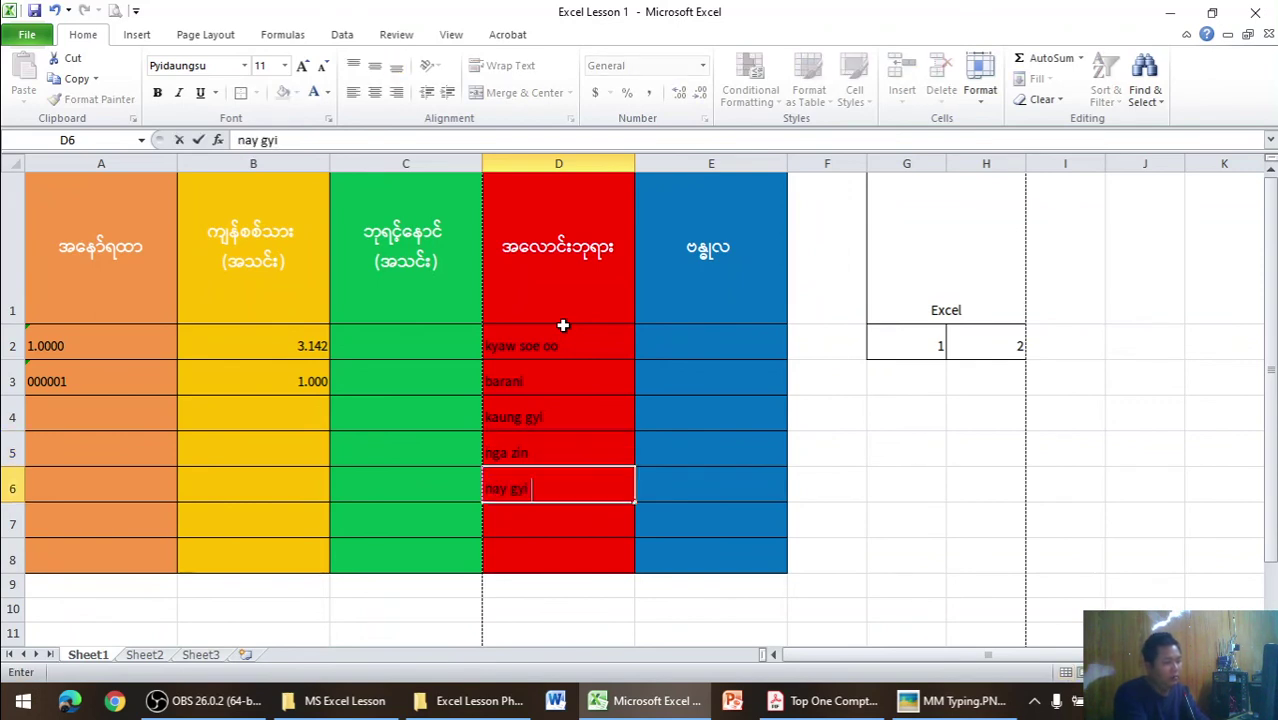
pyautogui.press('Return')
pyautogui.write('n')
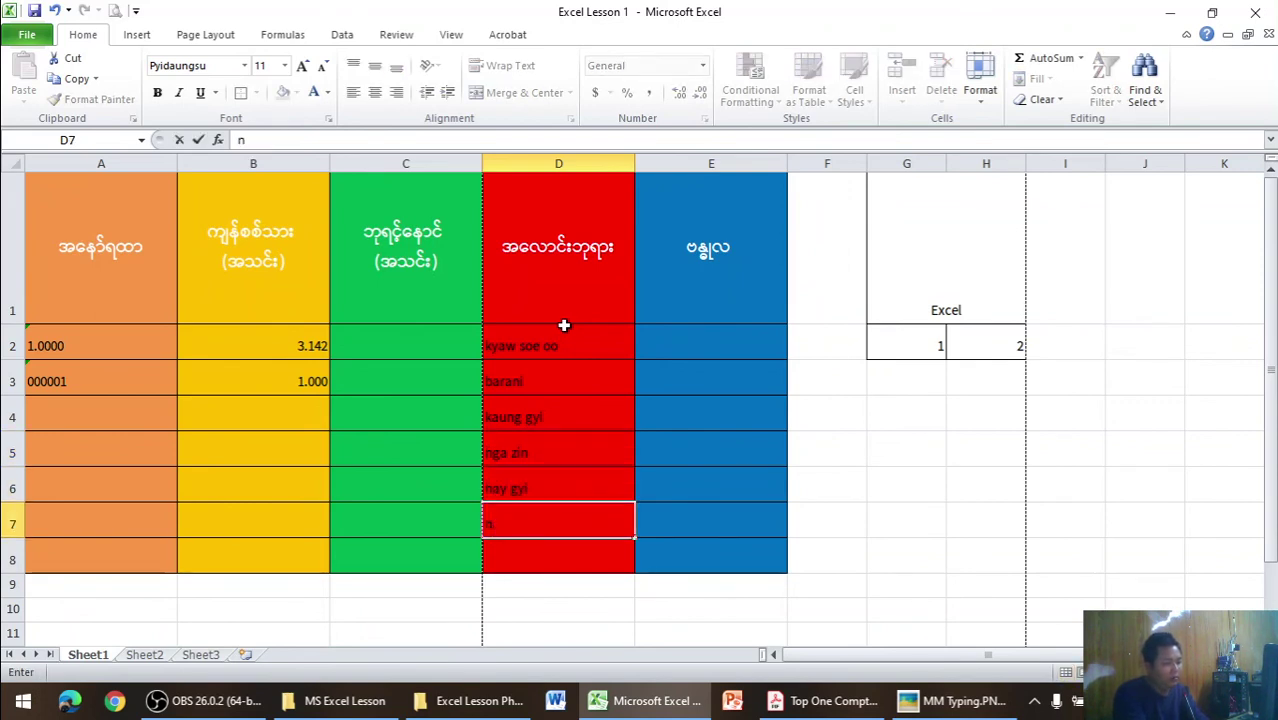
pyautogui.write(' ju')
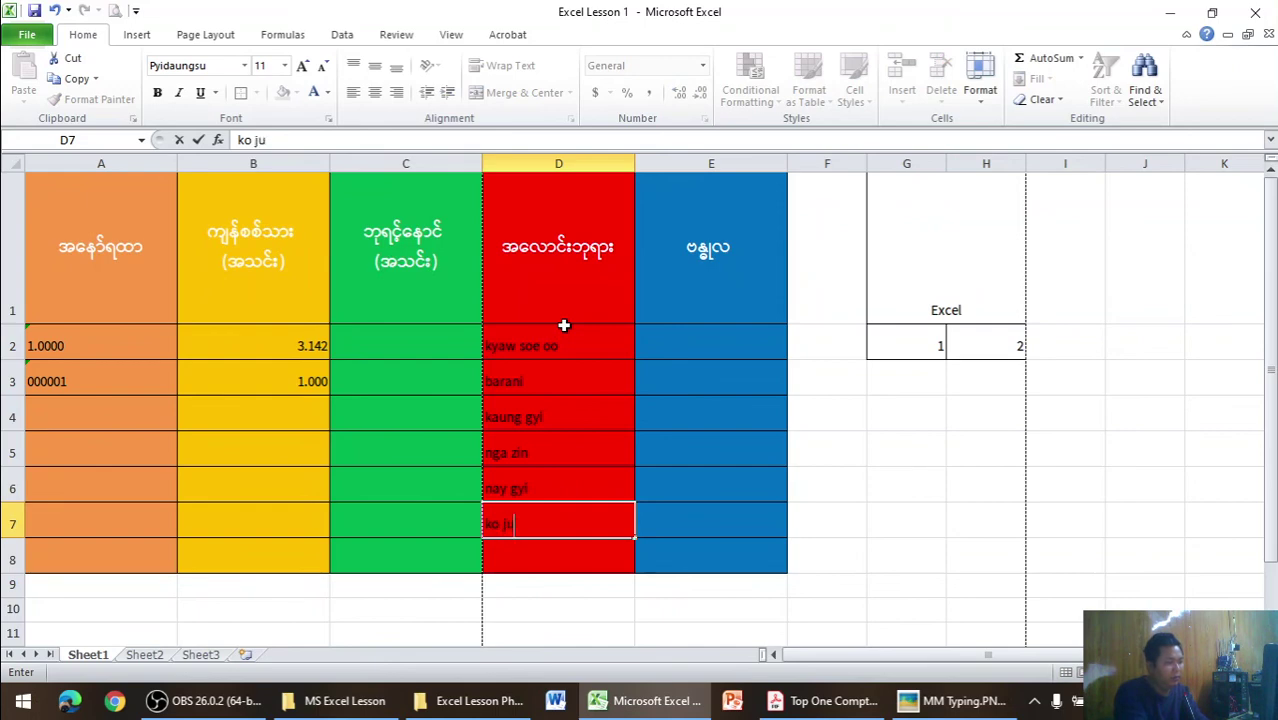
pyautogui.write('m')
pyautogui.press('Return')
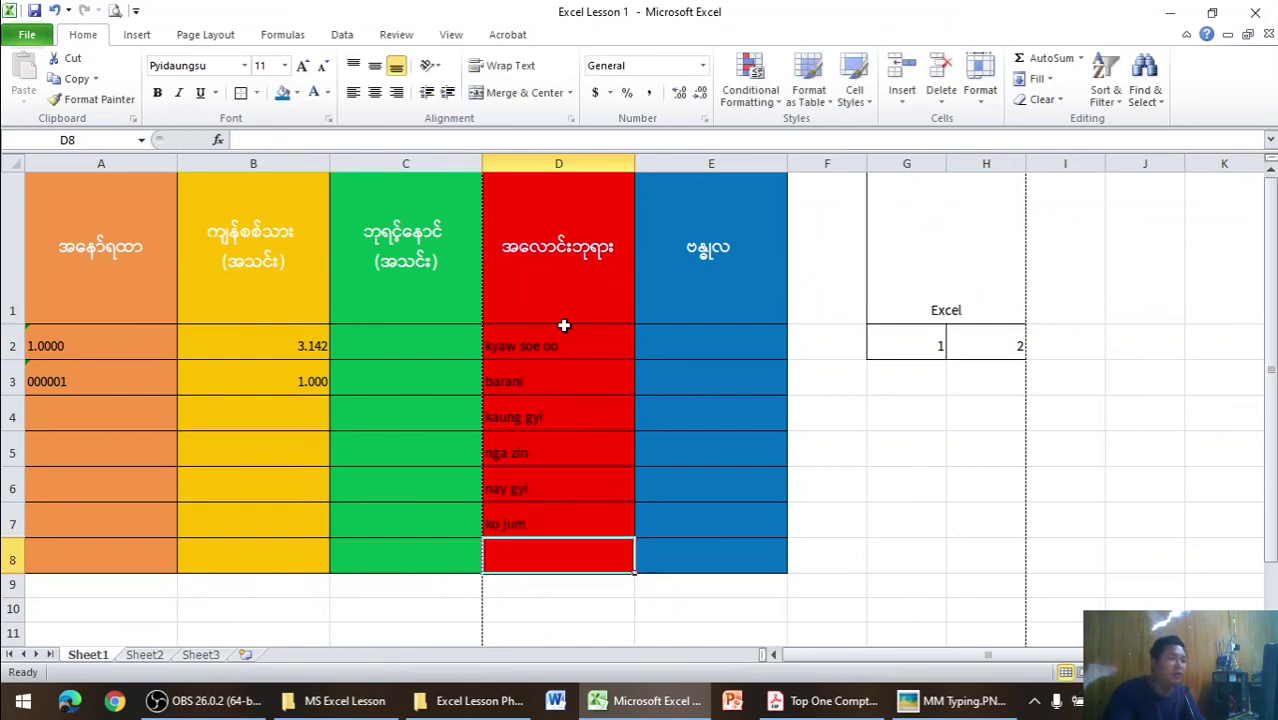
# - Sort the names in D2:D7 A to Z, expanding the selection to their rows
pyautogui.moveTo(560, 334); pyautogui.dragTo(570, 531)
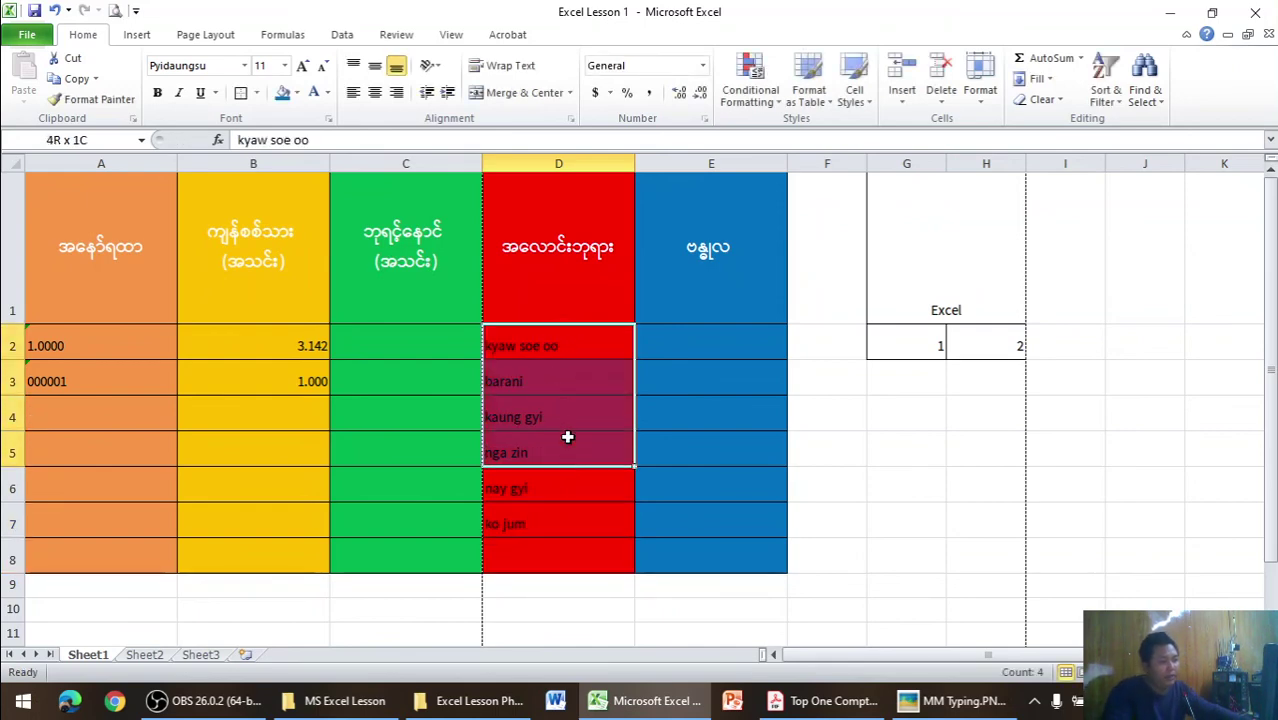
pyautogui.click(1094, 72)
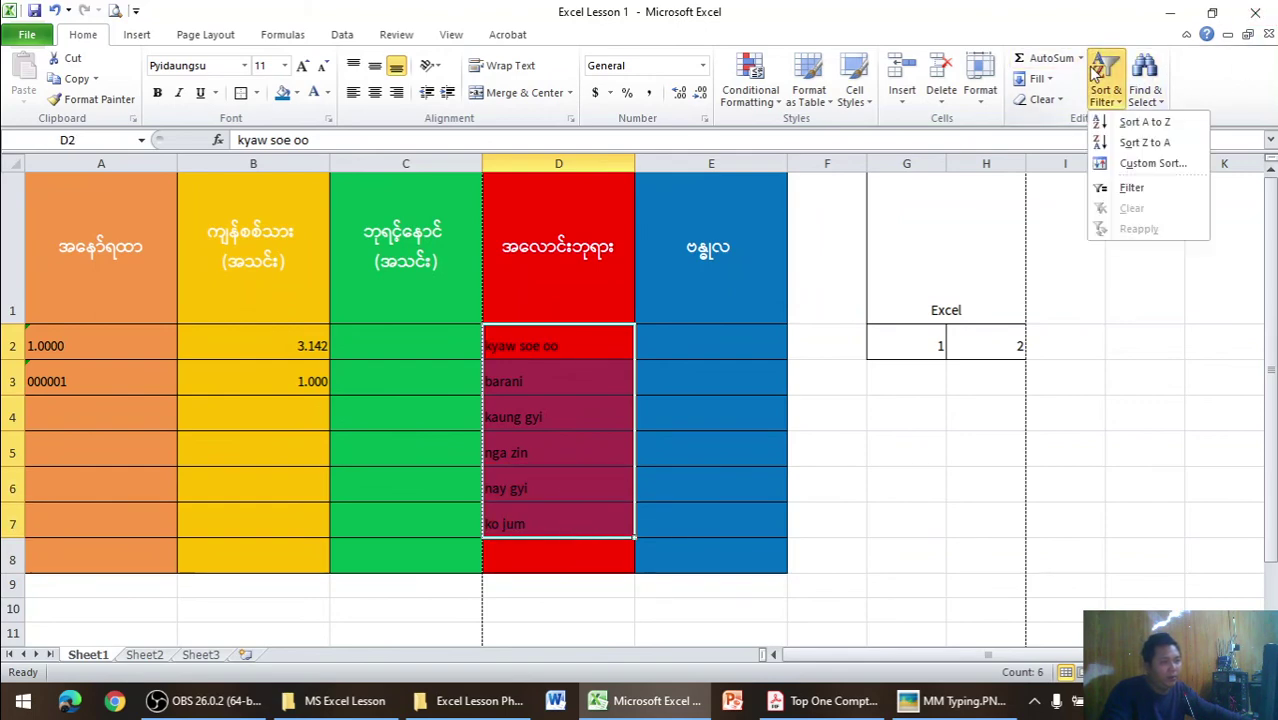
pyautogui.click(1127, 131)
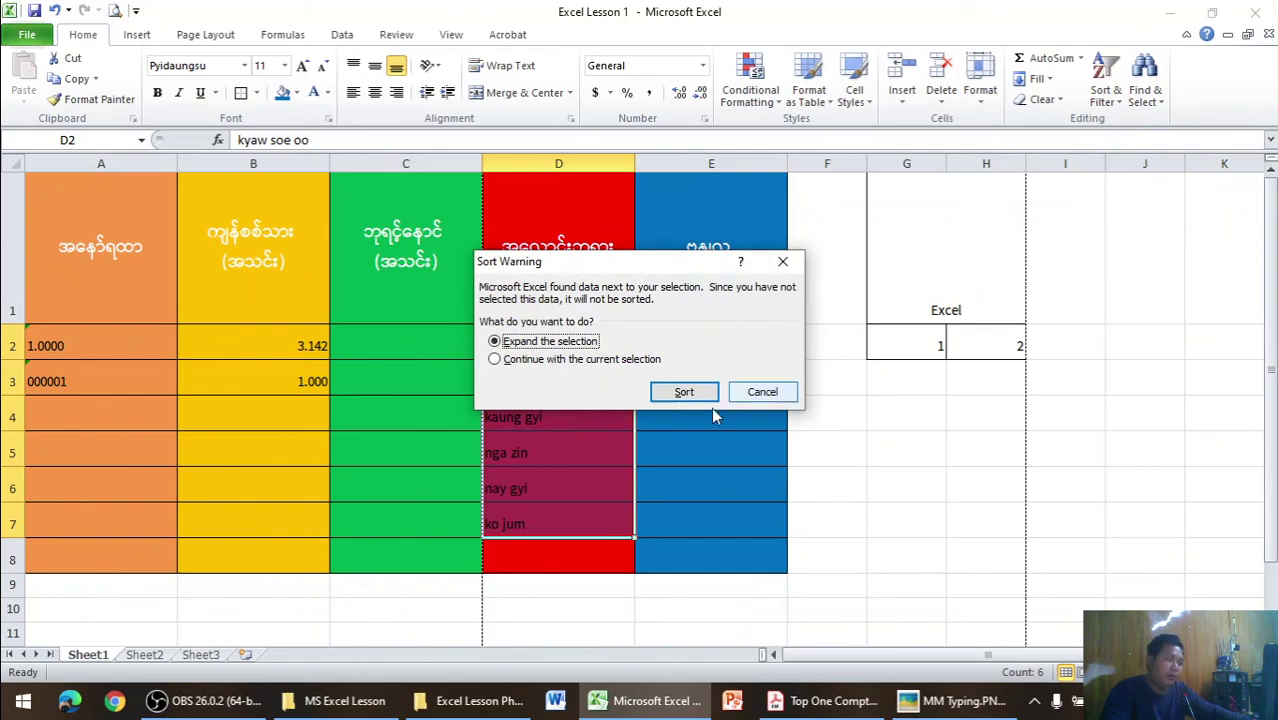
pyautogui.click(696, 382)
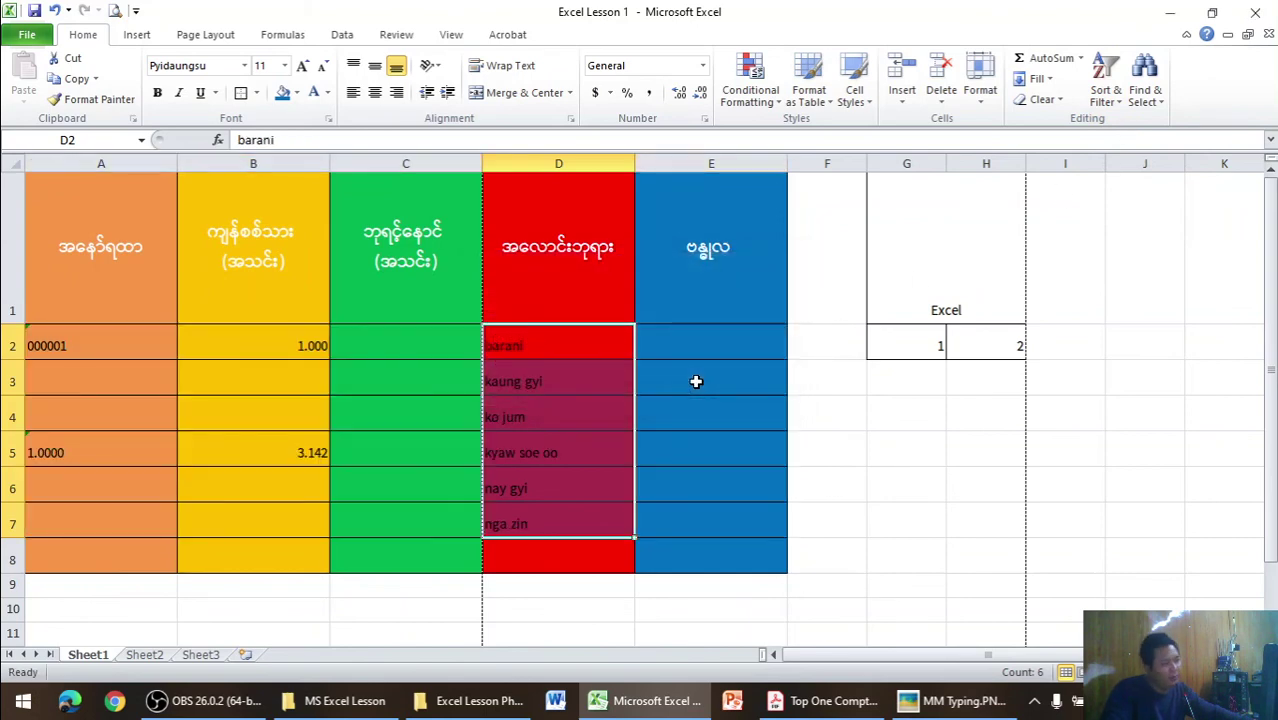
# - Try a Z to A sort, then re-sort the names A to Z with rows expanded
pyautogui.click(1102, 95)
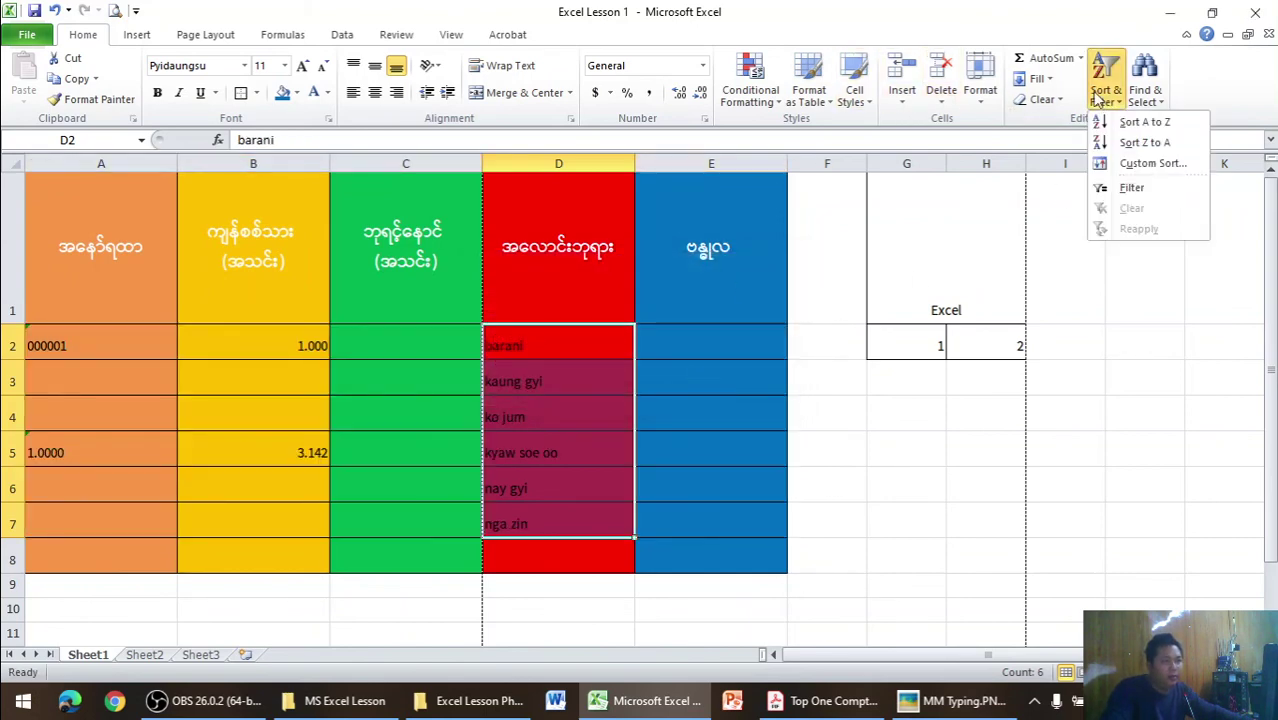
pyautogui.click(1140, 143)
pyautogui.moveTo(630, 262); pyautogui.dragTo(945, 253)
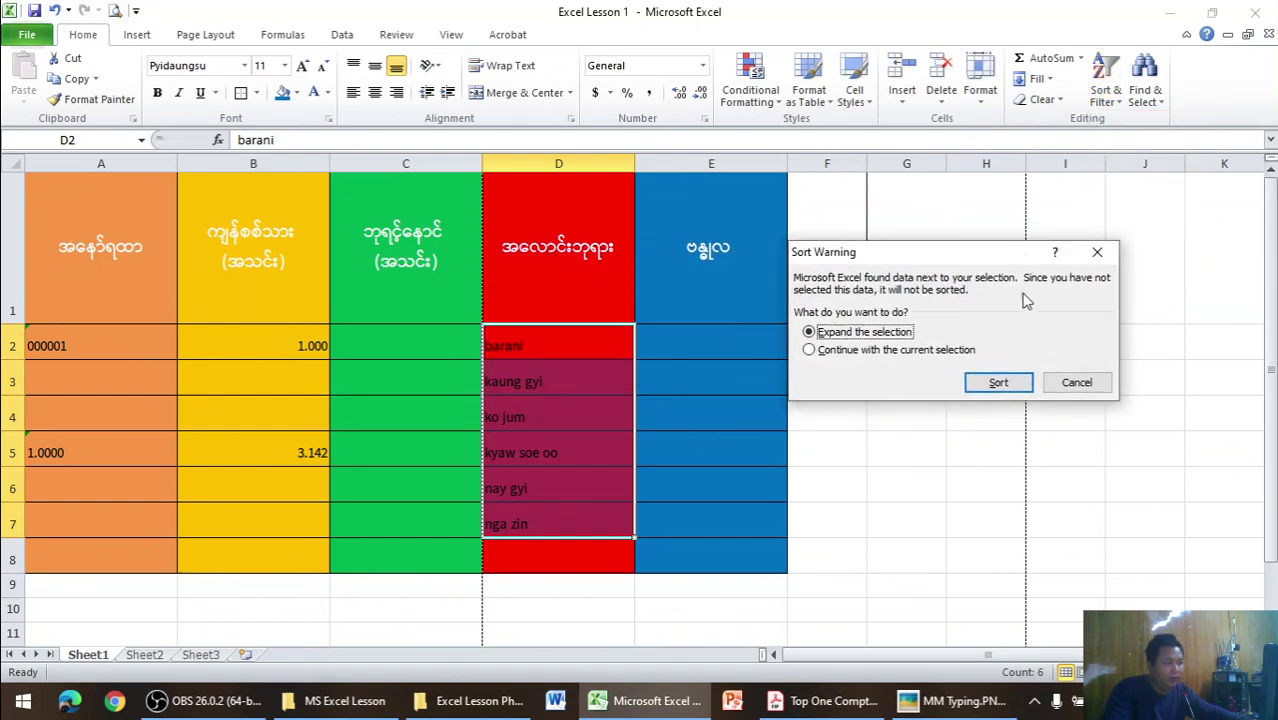
pyautogui.click(999, 384)
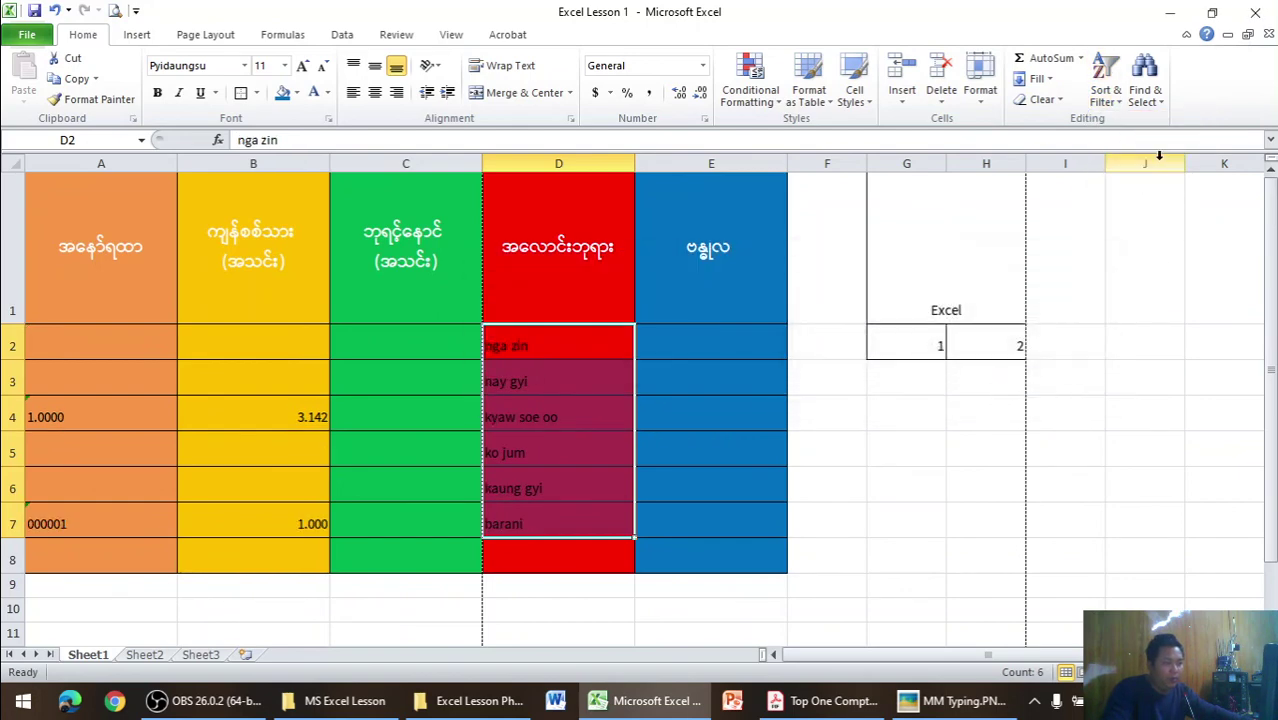
pyautogui.click(1106, 95)
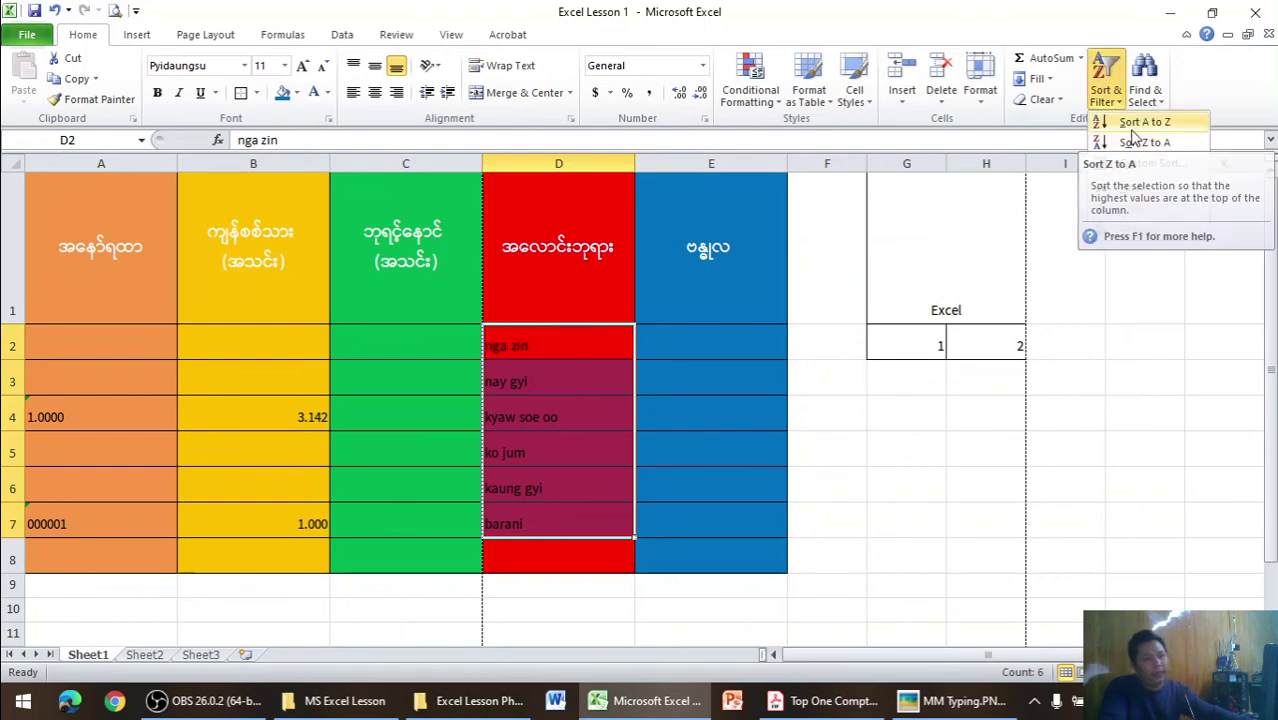
pyautogui.click(1133, 122)
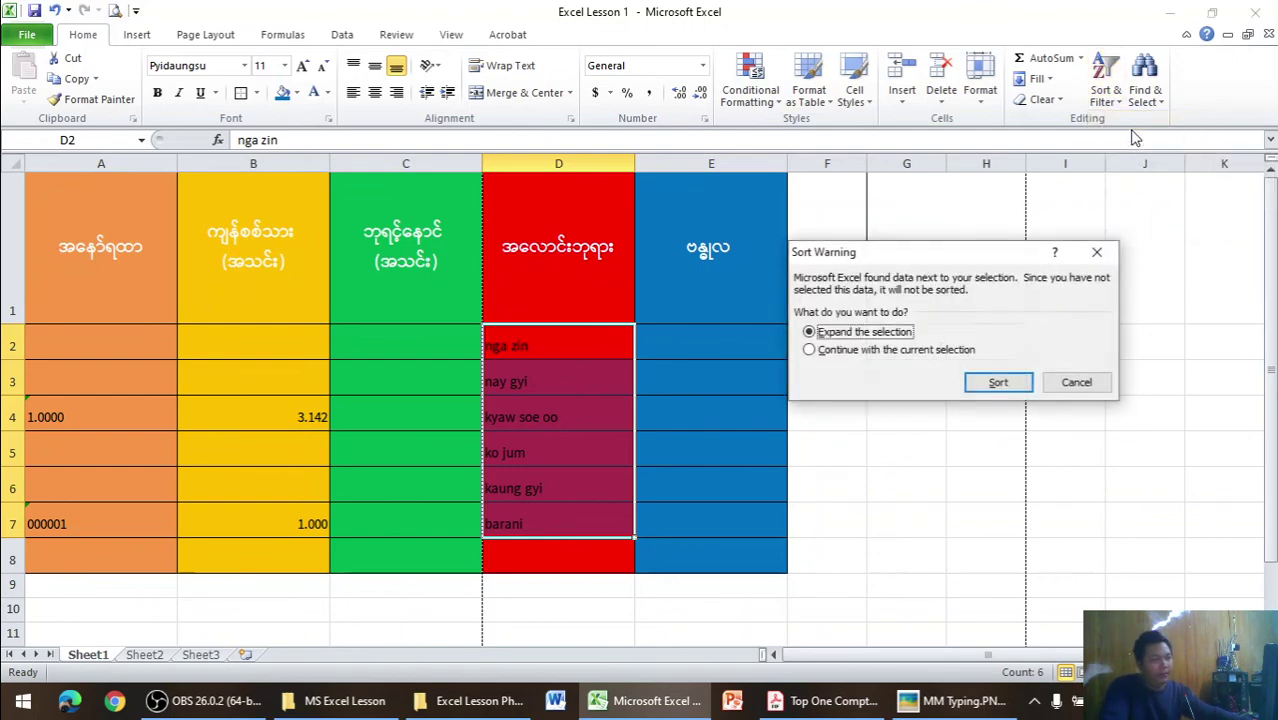
pyautogui.click(997, 384)
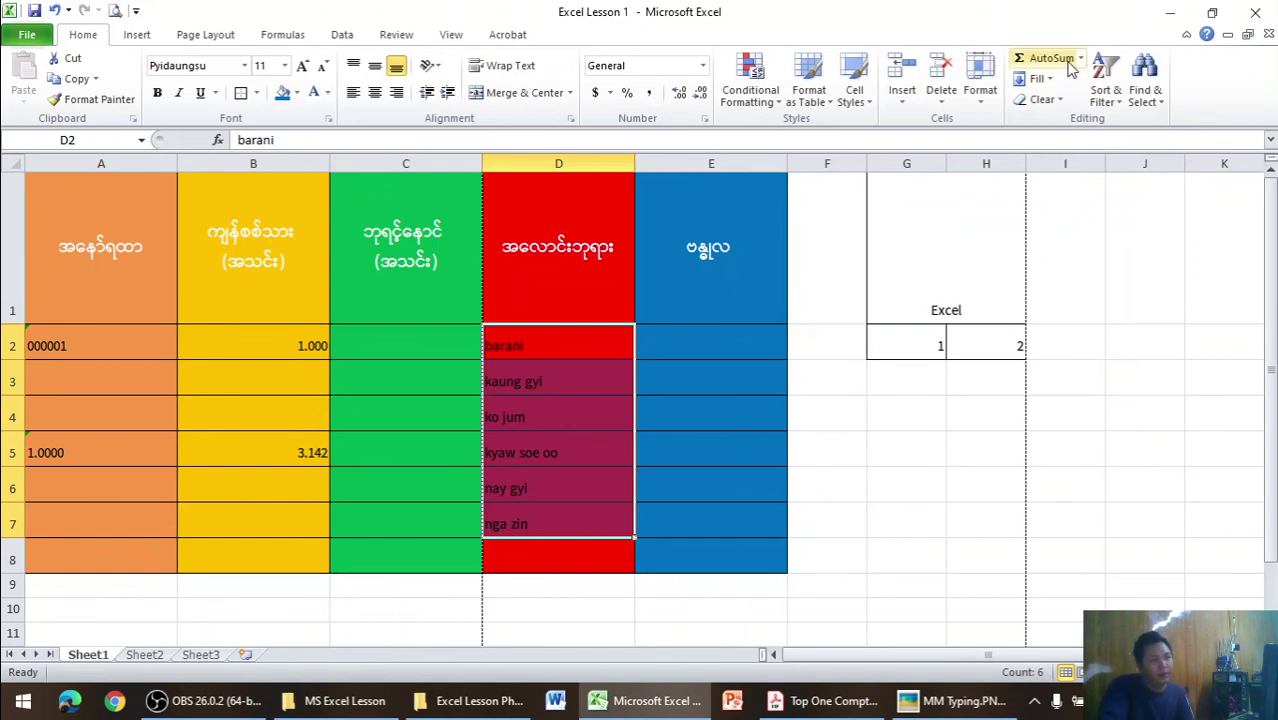
# - Enter 1, 2, 3, 4 in E2:E5 and AutoSum them to 10 in E6
pyautogui.click(725, 348)
pyautogui.write('1')
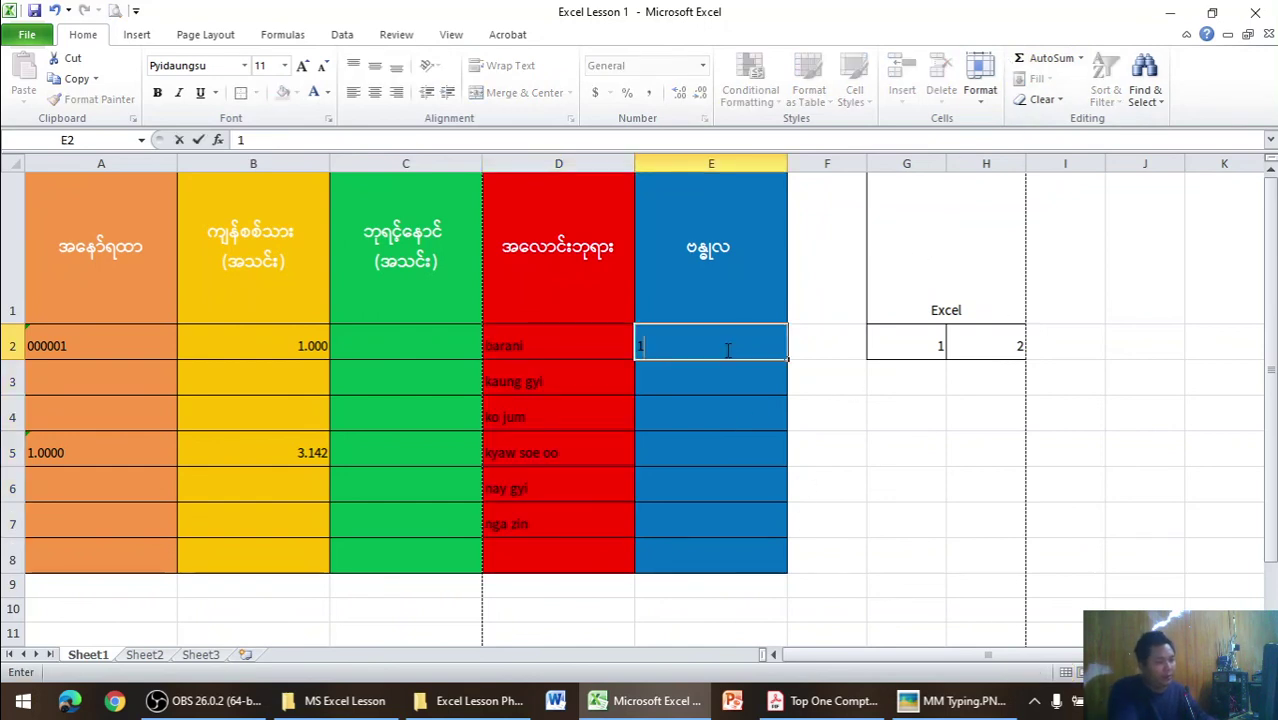
pyautogui.press('Return')
pyautogui.write('2')
pyautogui.press('Return')
pyautogui.write('3')
pyautogui.press('Return')
pyautogui.write('4')
pyautogui.press('Return')
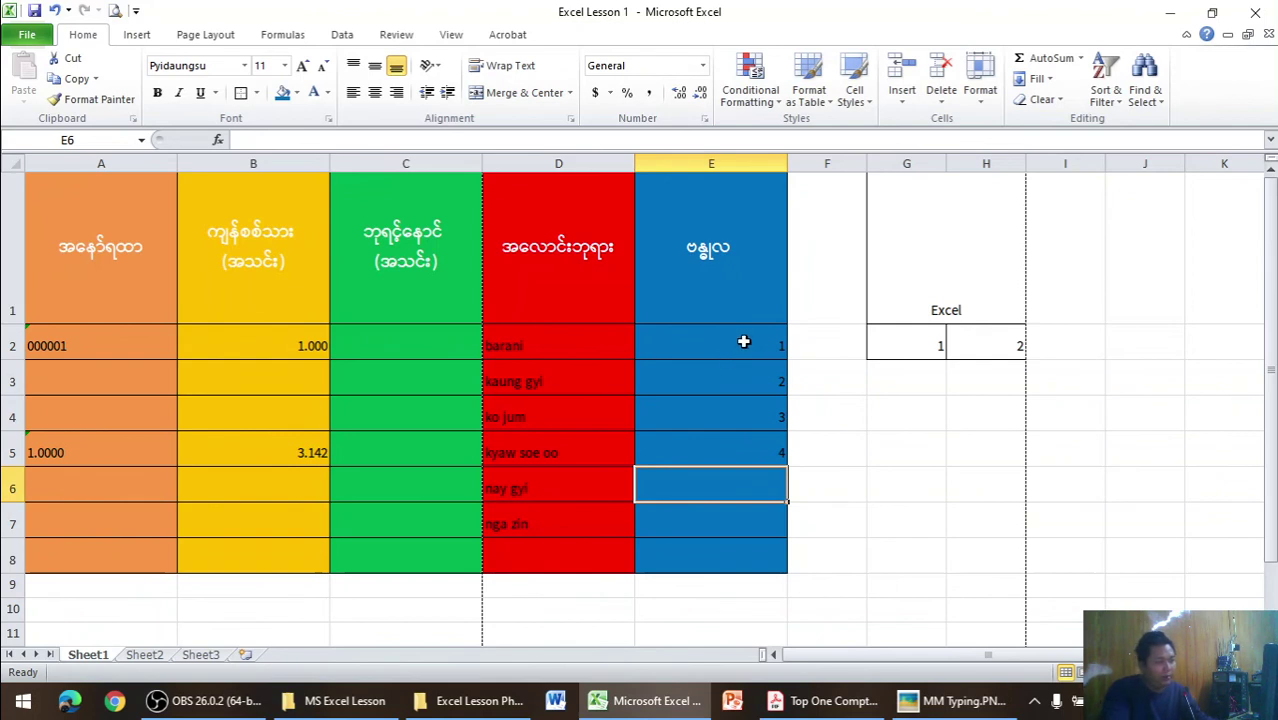
pyautogui.moveTo(744, 342); pyautogui.dragTo(750, 492)
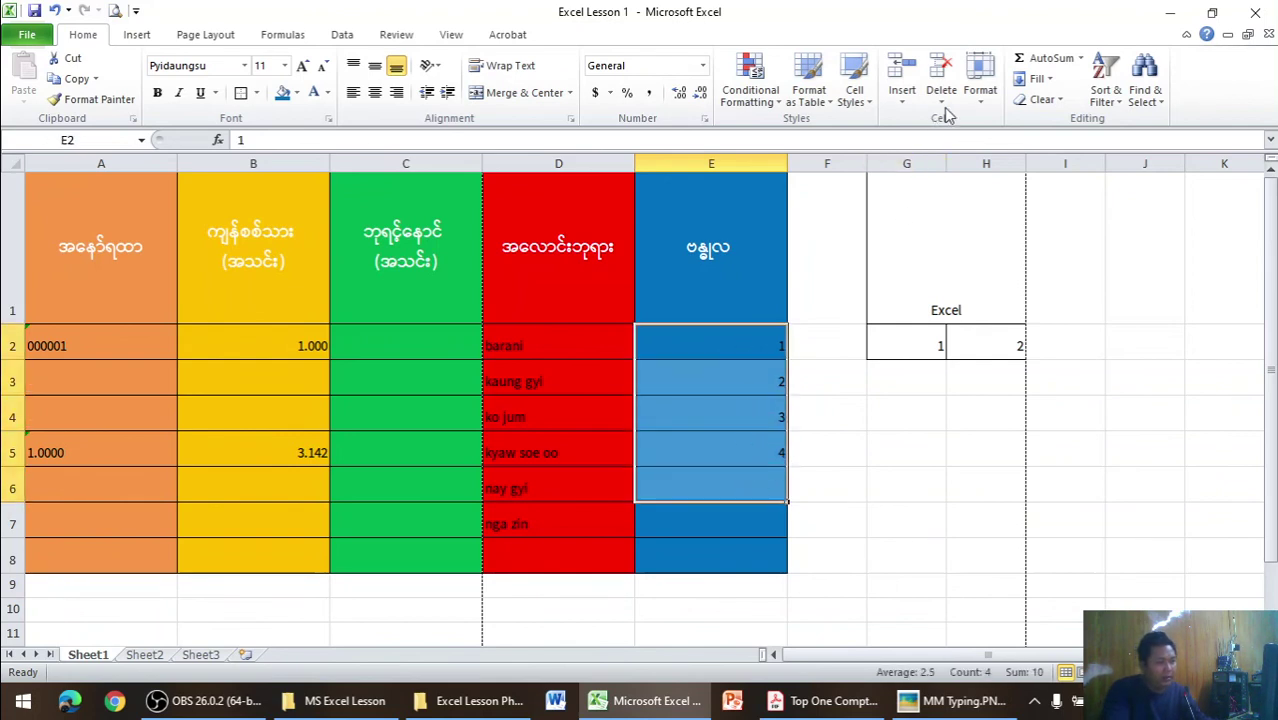
pyautogui.click(1045, 58)
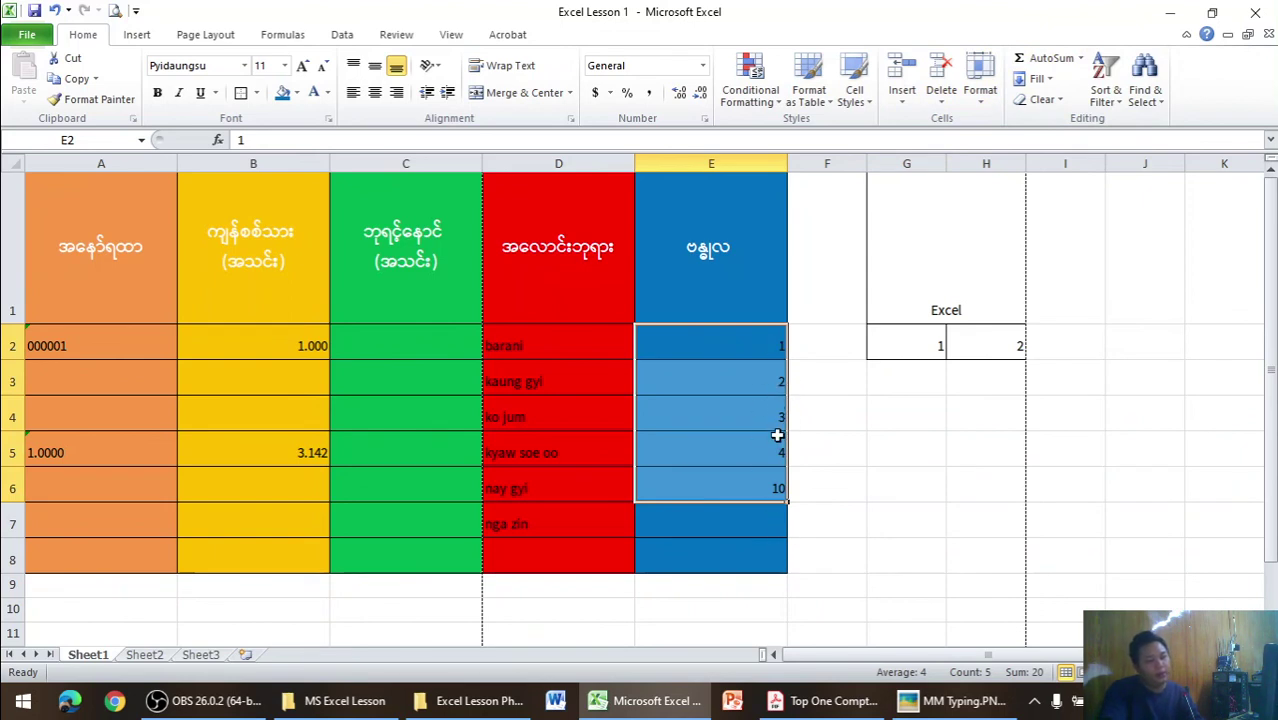
# - Enter 111, 22 and 345 in F2:F4 and AutoSum them into F5
pyautogui.click(819, 357)
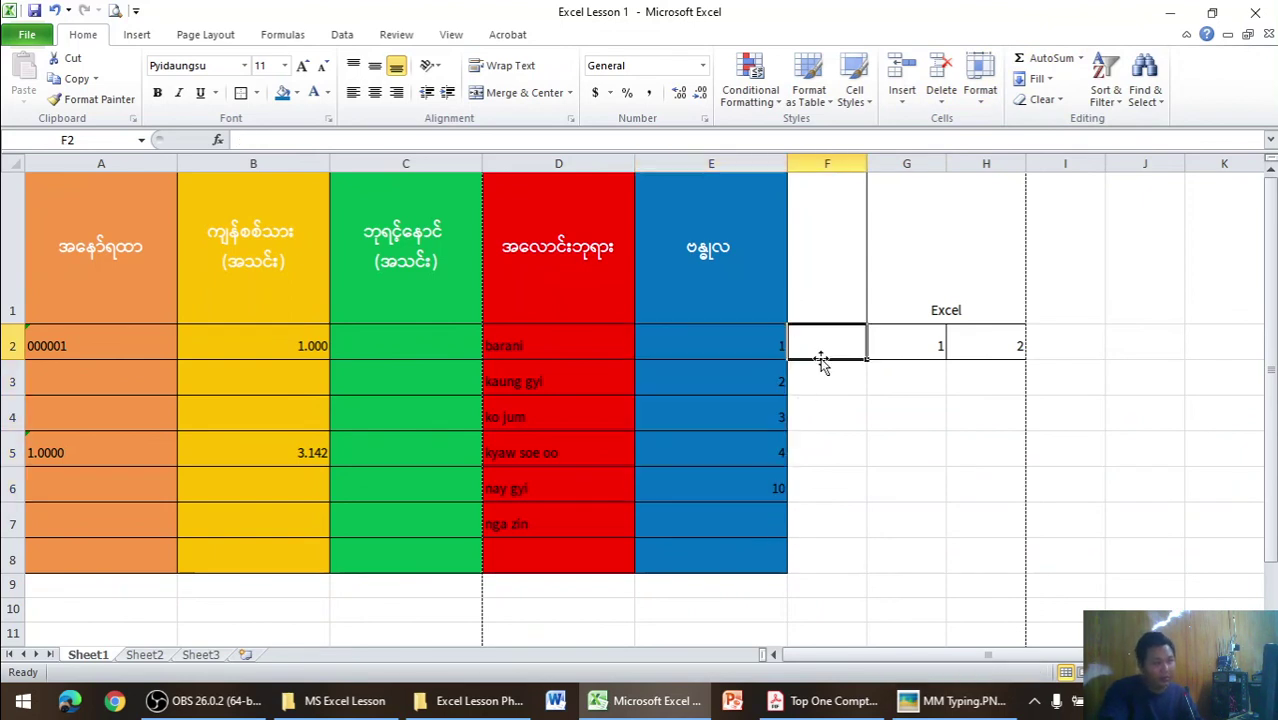
pyautogui.write('111')
pyautogui.press('Return')
pyautogui.write('22')
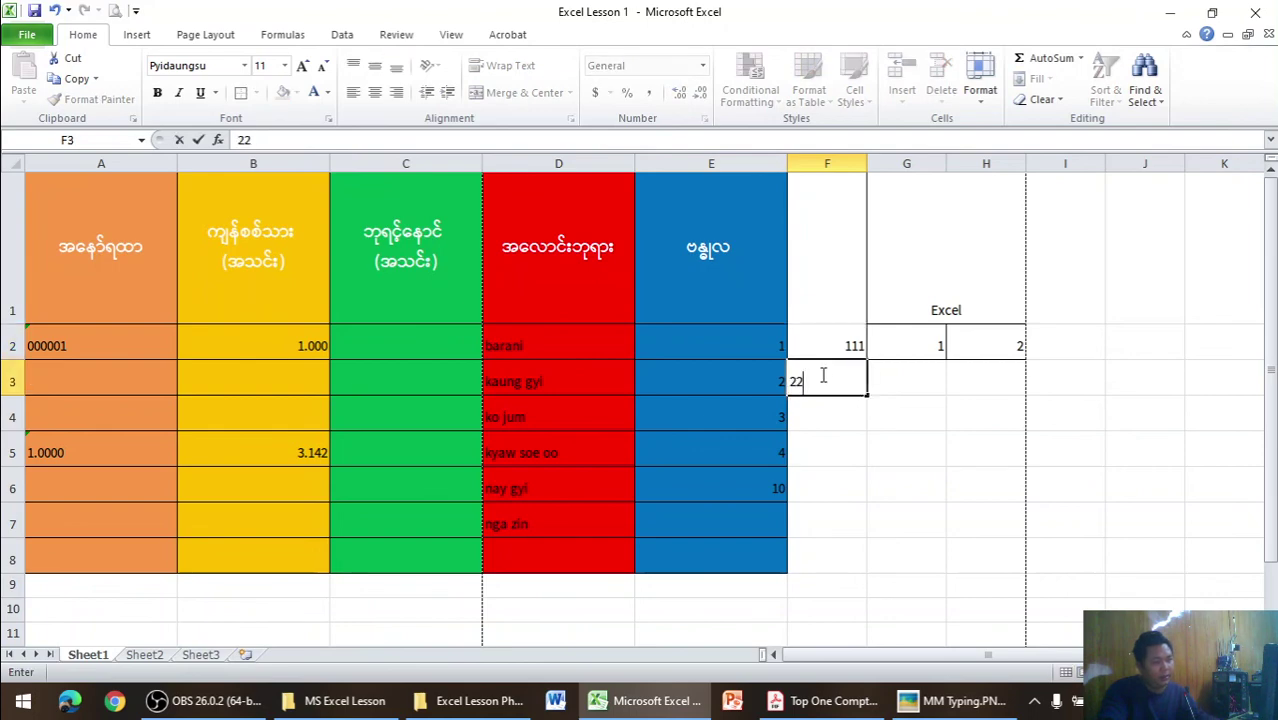
pyautogui.click(847, 419)
pyautogui.write('345')
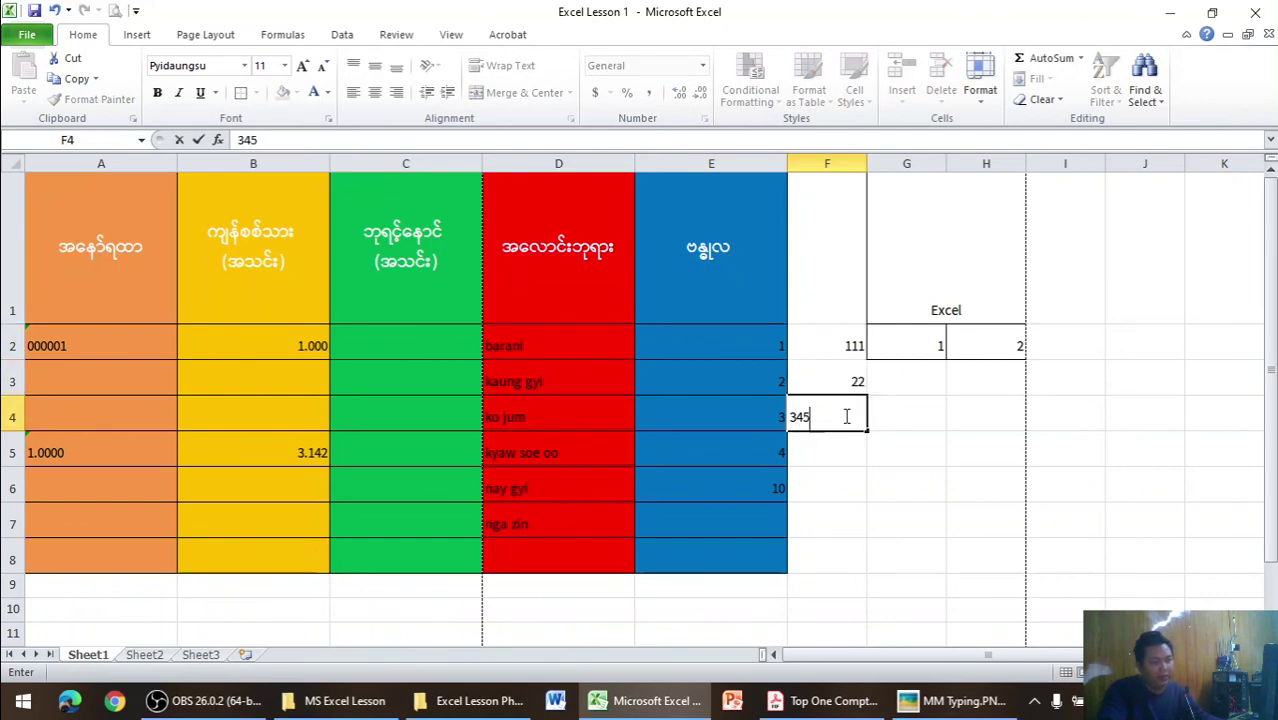
pyautogui.moveTo(841, 349); pyautogui.dragTo(836, 413)
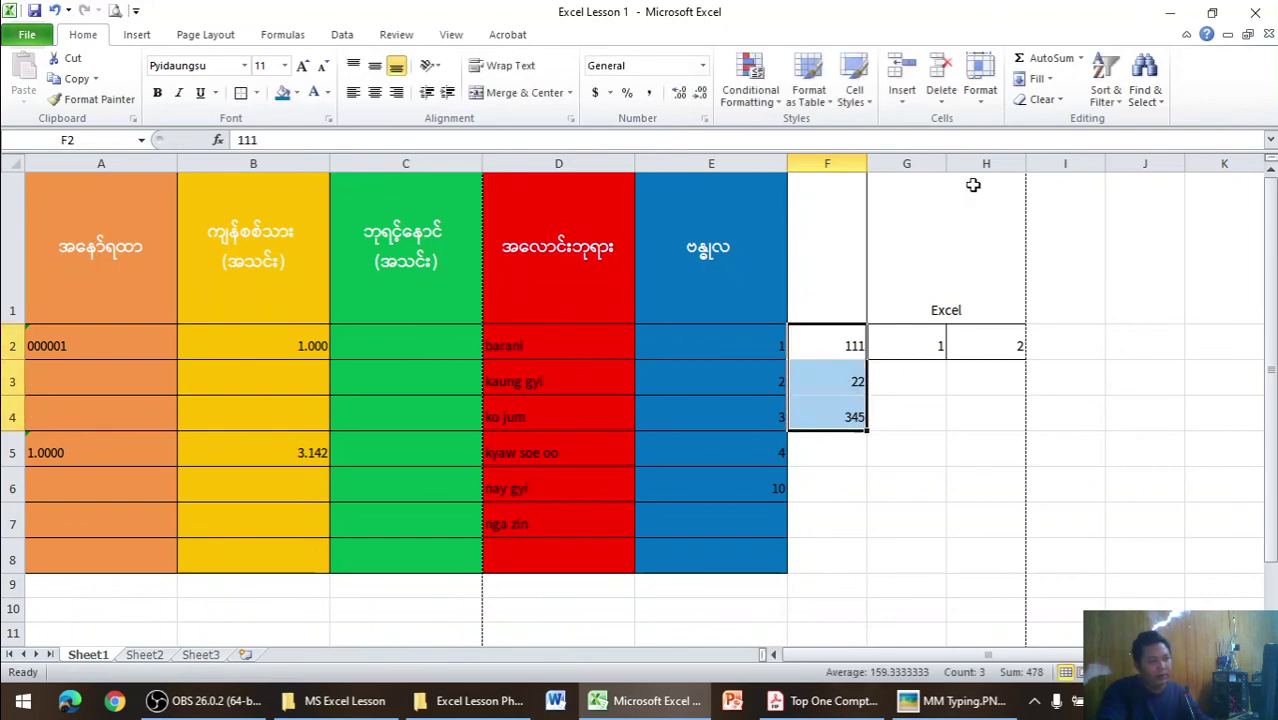
pyautogui.click(1040, 58)
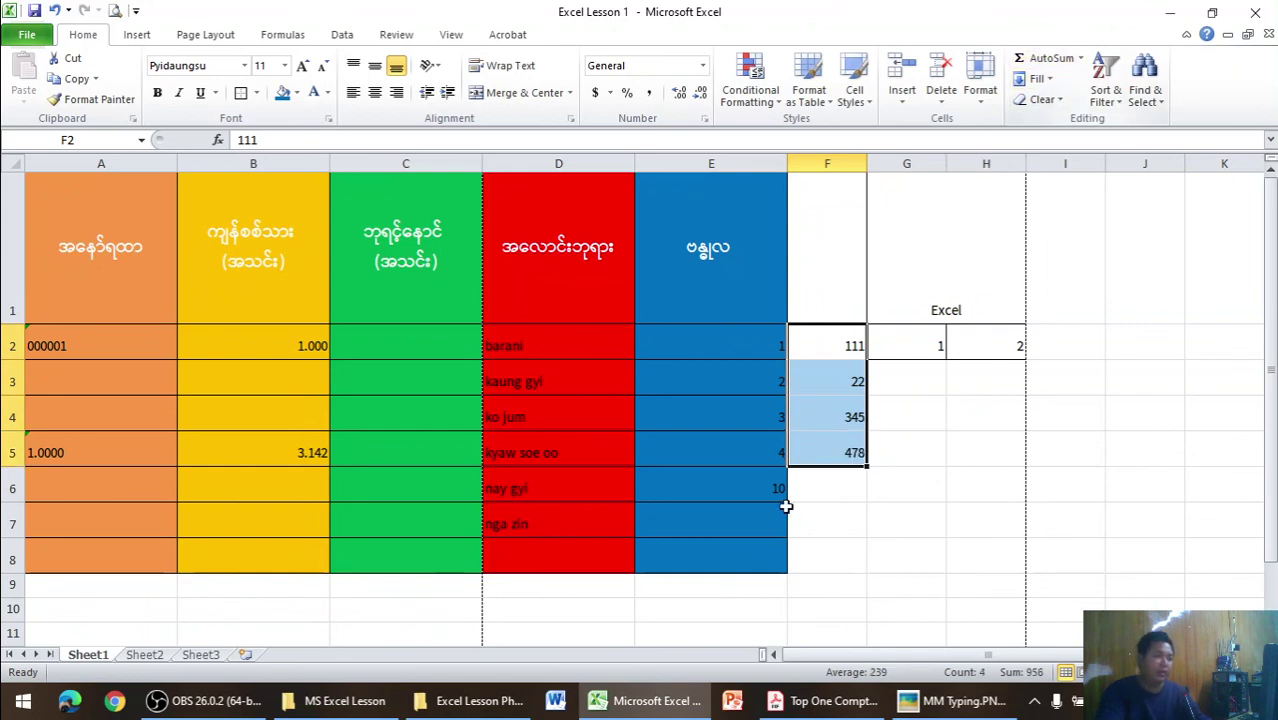
pyautogui.click(845, 452)
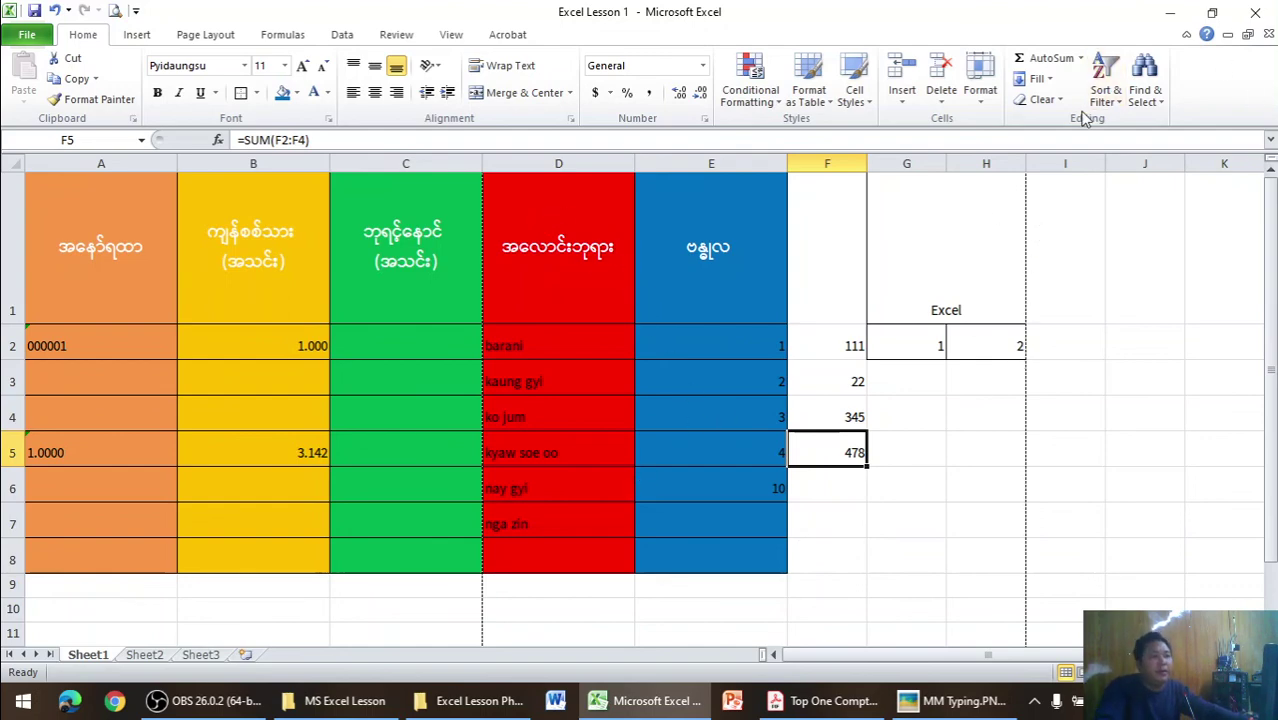
# - Use Clear All on F5, then on F2:F4, leaving column F empty
pyautogui.click(1040, 99)
pyautogui.click(1062, 122)
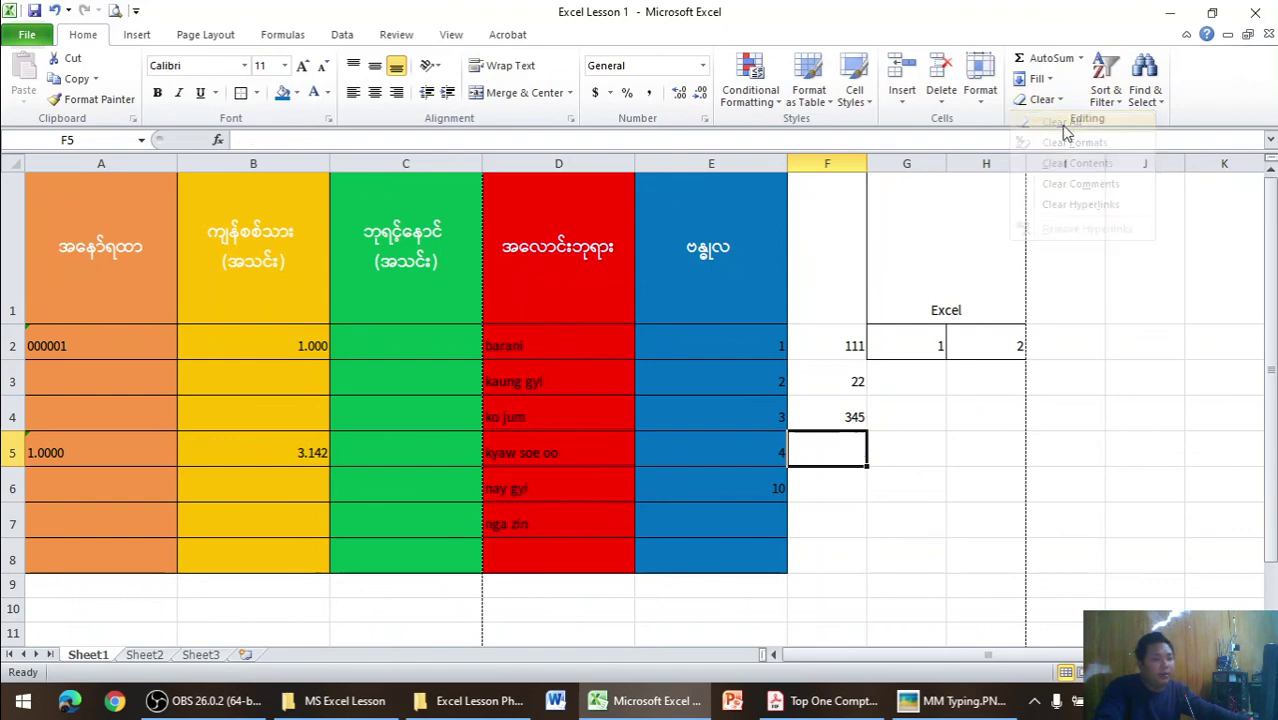
pyautogui.click(850, 413)
pyautogui.click(856, 388)
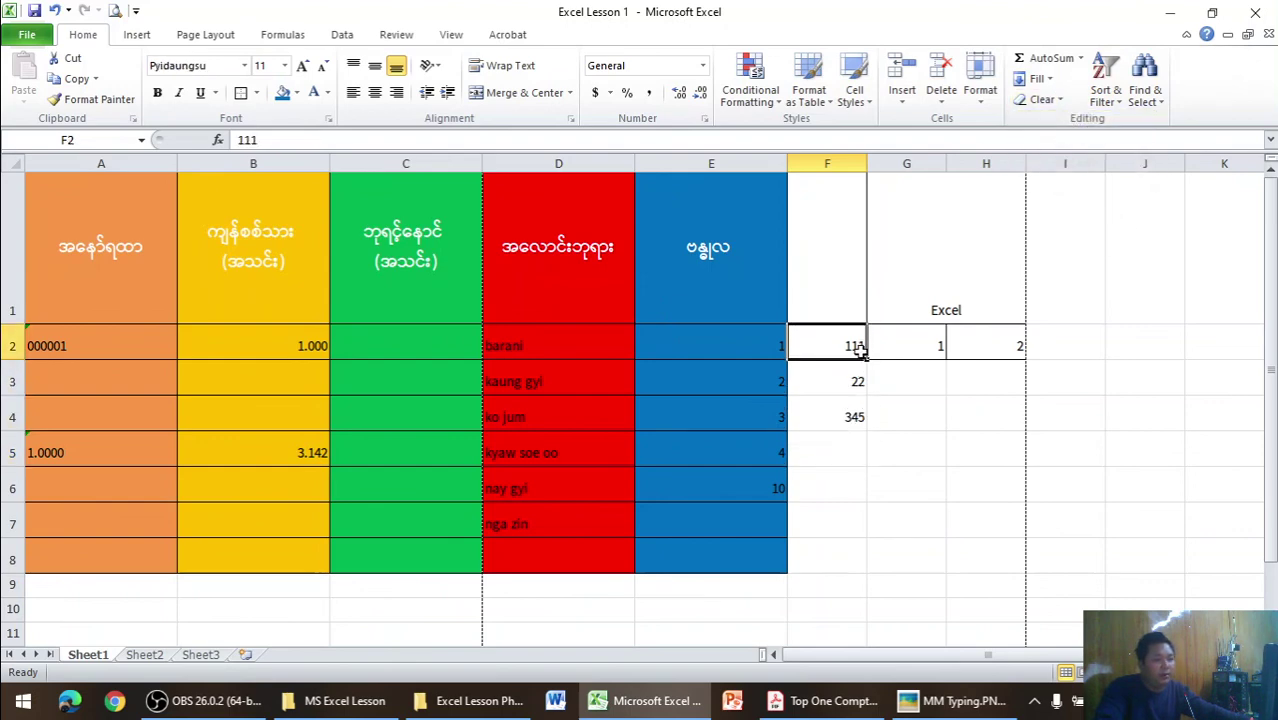
pyautogui.moveTo(850, 345); pyautogui.dragTo(850, 417)
pyautogui.click(1055, 101)
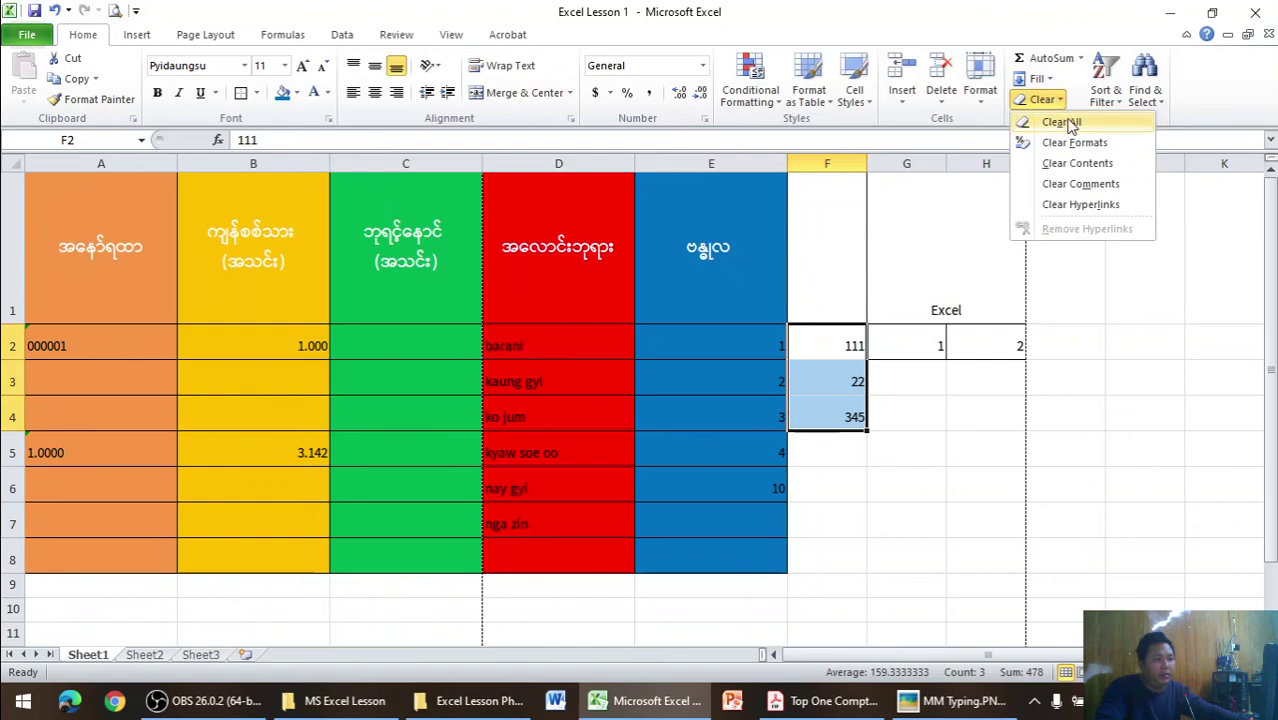
pyautogui.click(1061, 121)
pyautogui.click(1018, 500)
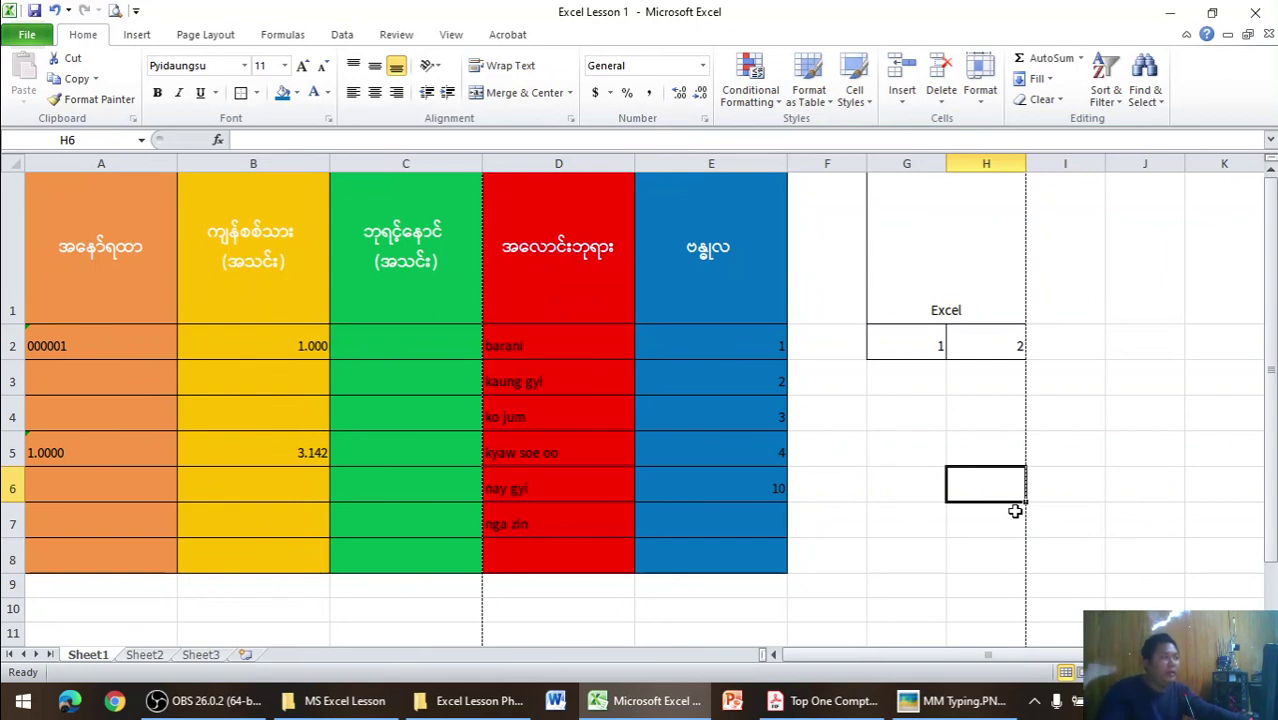
# - Browse the Insert and Page Layout tabs, then select the Excel block G1:H2
pyautogui.click(138, 35)
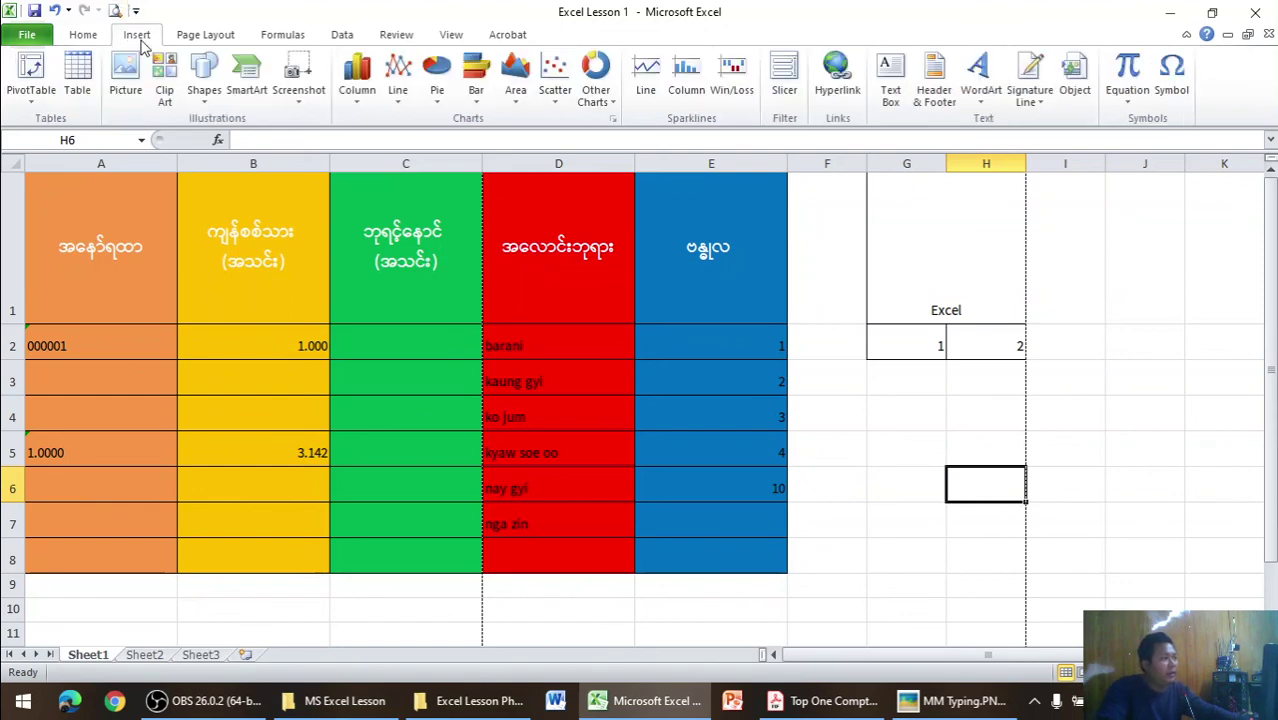
pyautogui.click(184, 38)
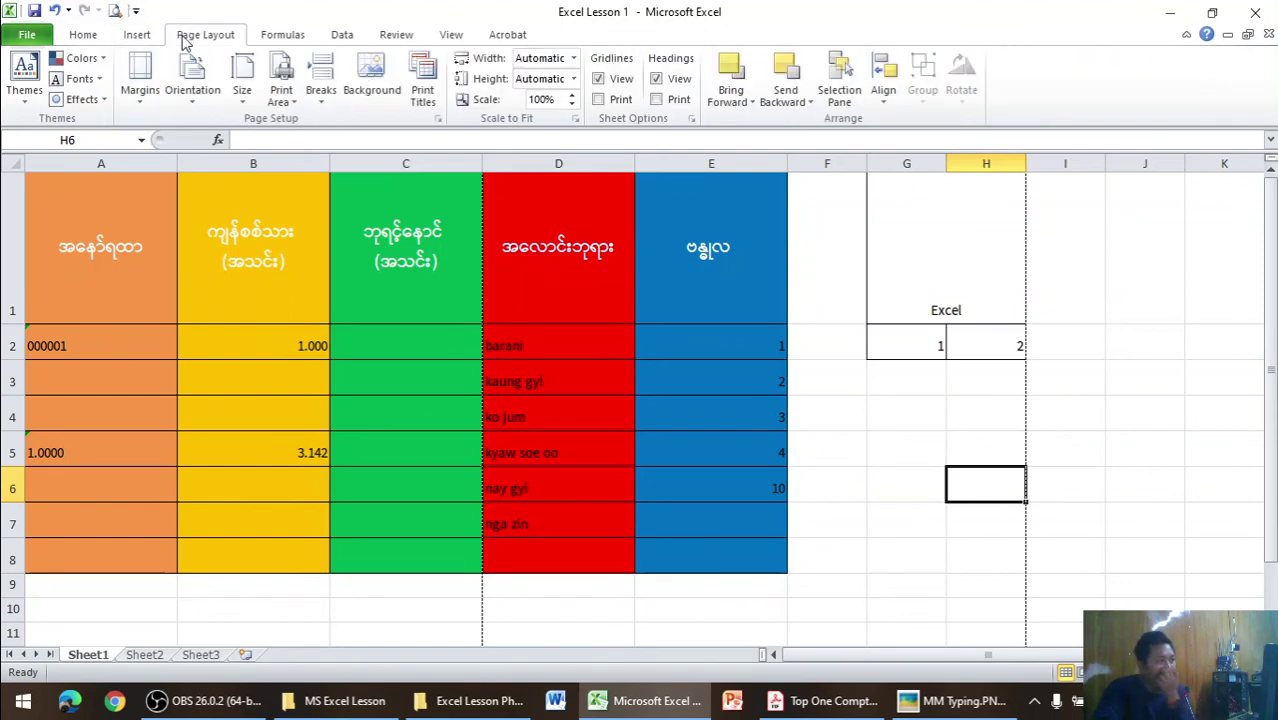
pyautogui.click(153, 40)
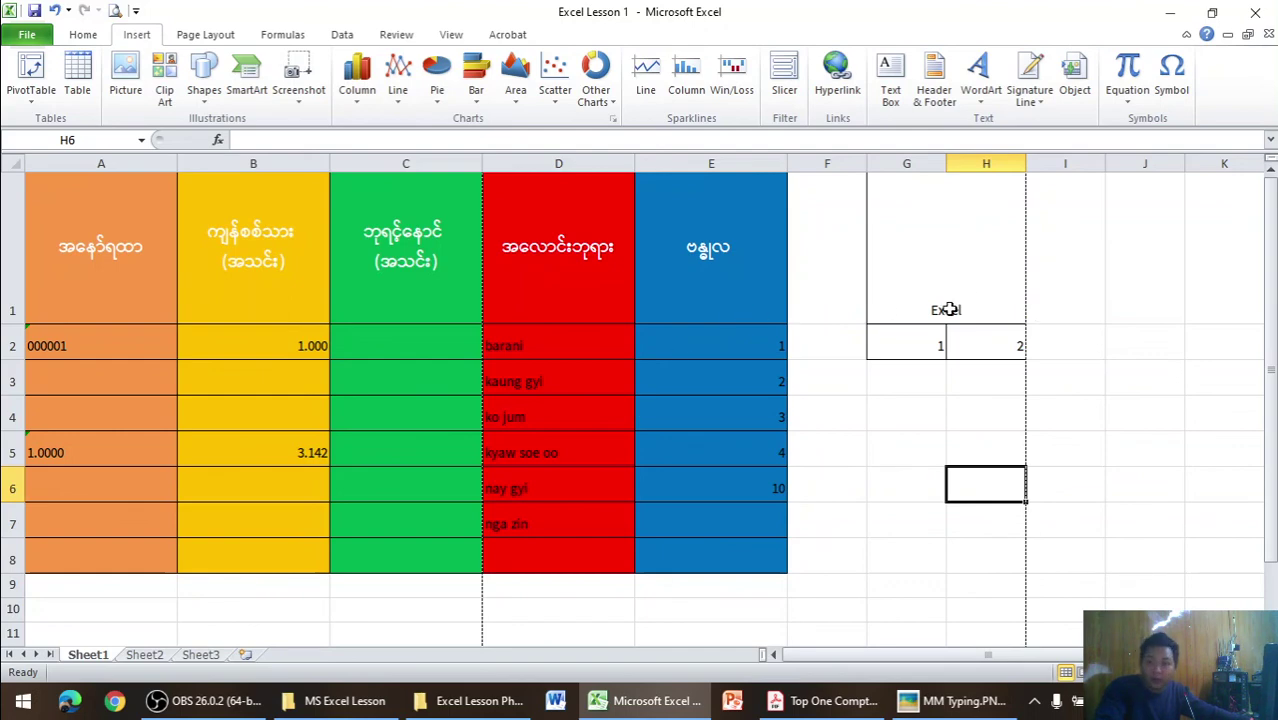
pyautogui.click(949, 310)
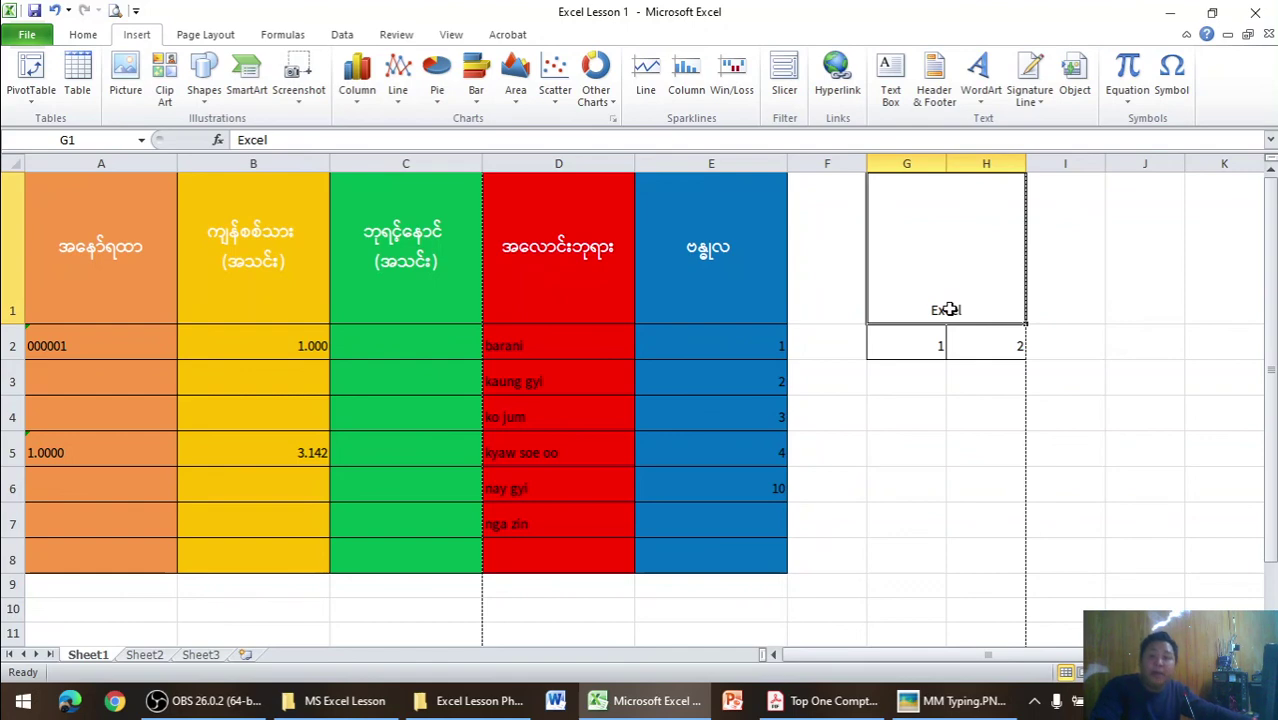
pyautogui.moveTo(898, 285); pyautogui.dragTo(895, 340)
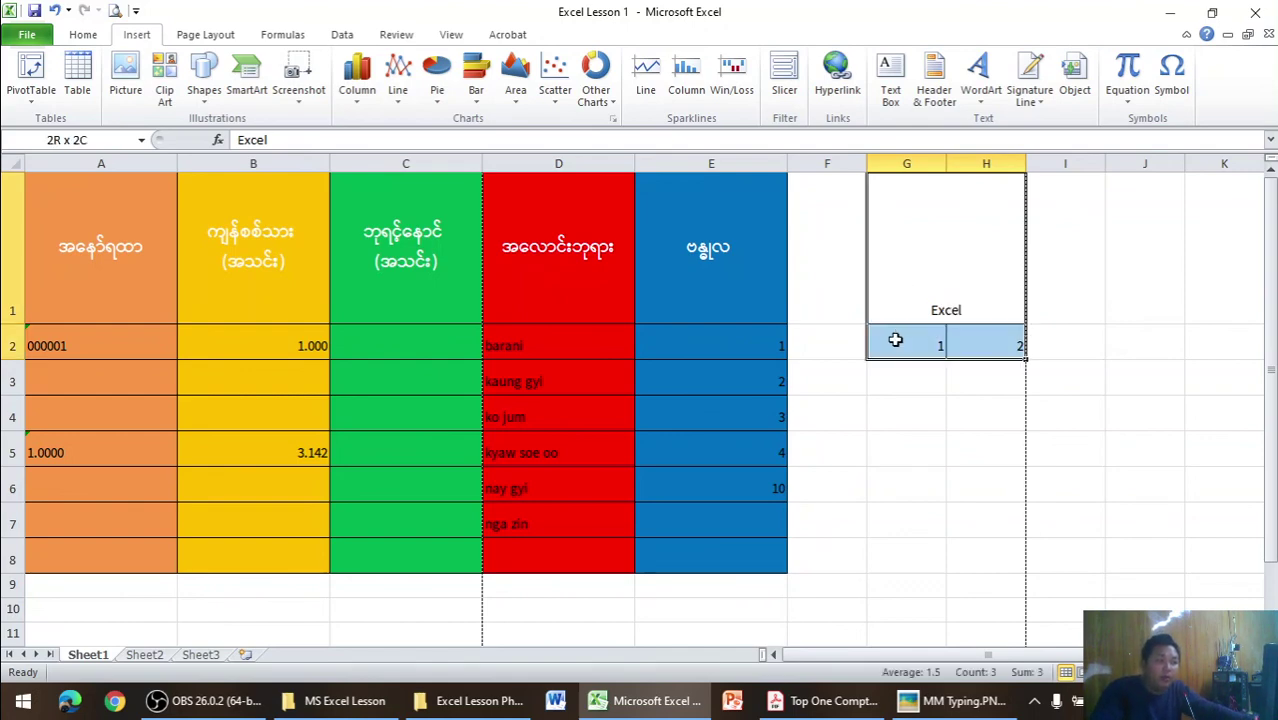